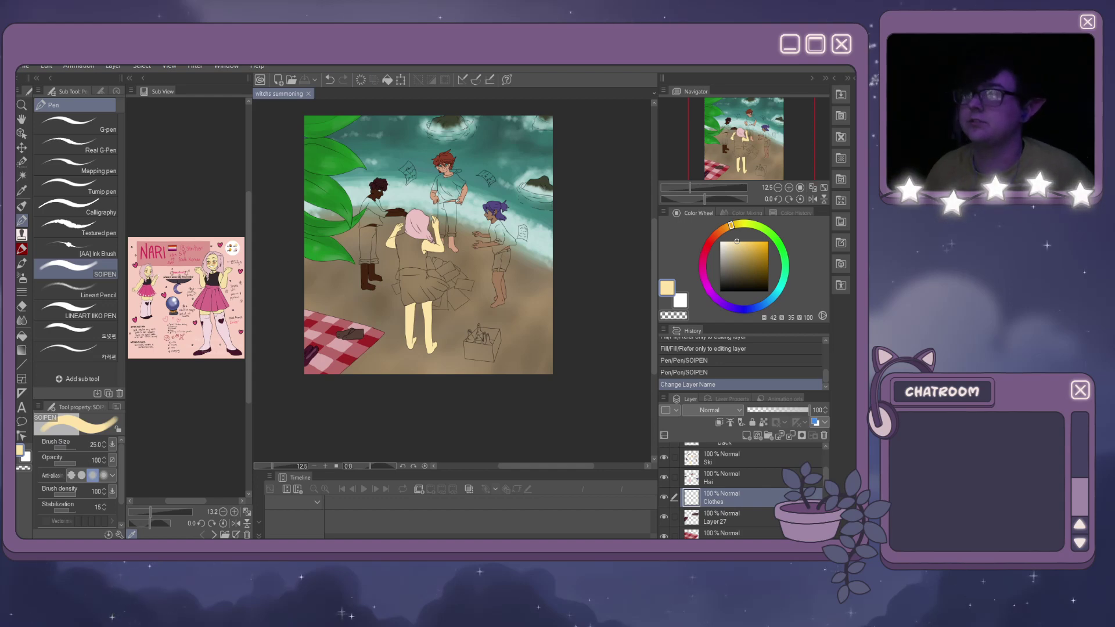
Sample the dark top colour from the character reference and outline the pink-haired figure's left shoulder and side on the Clothes layer.
{"action": "scroll", "coordinate": [417, 421], "scroll_direction": "up", "scroll_amount": 2}
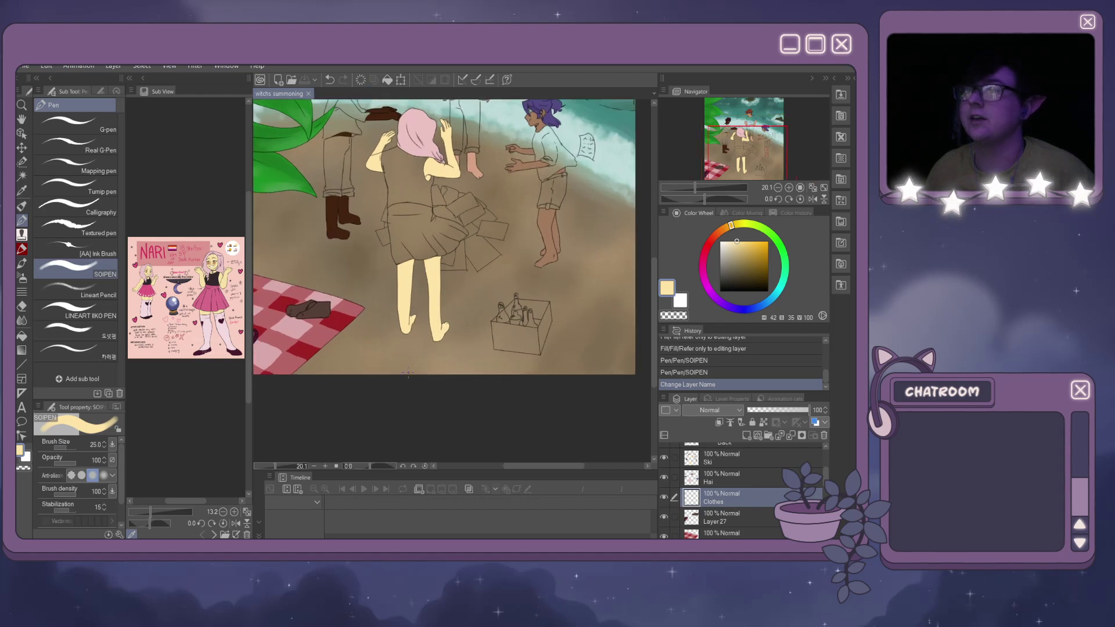
{"action": "scroll", "coordinate": [368, 156], "scroll_direction": "down", "scroll_amount": 2}
{"action": "scroll", "coordinate": [379, 218], "scroll_direction": "up", "scroll_amount": 2}
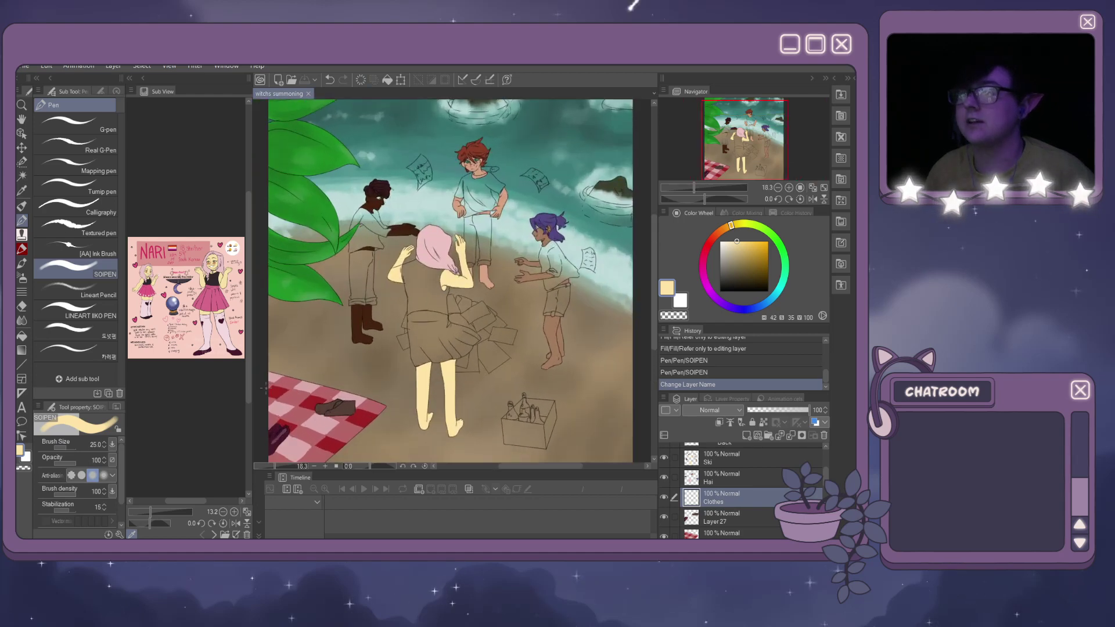
{"action": "left_click", "coordinate": [216, 279]}
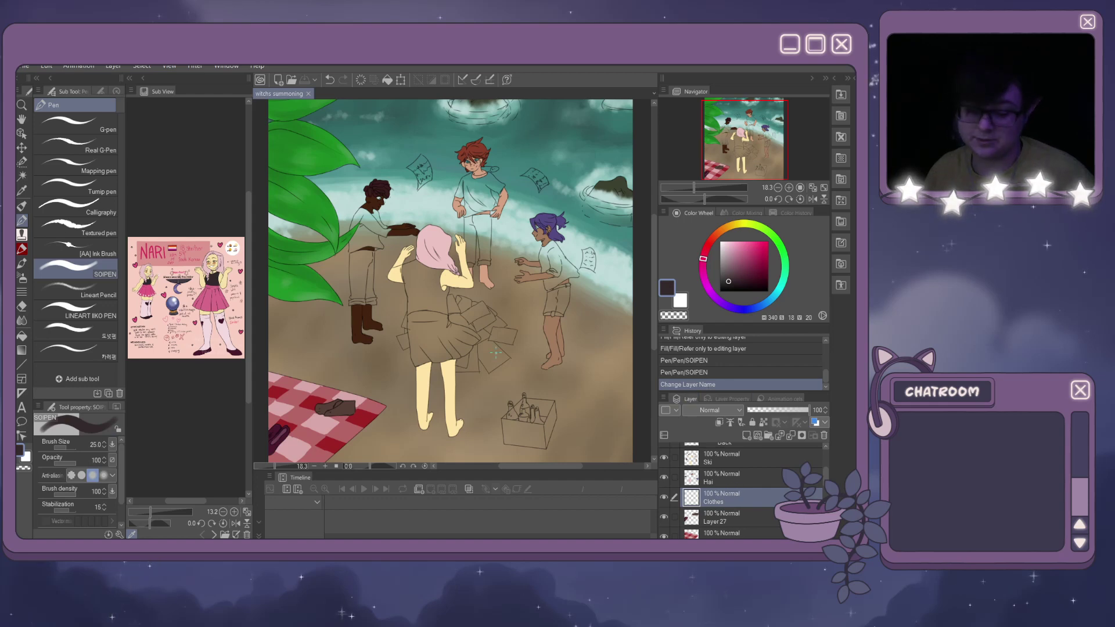
{"action": "scroll", "coordinate": [416, 271], "scroll_direction": "up", "scroll_amount": 4}
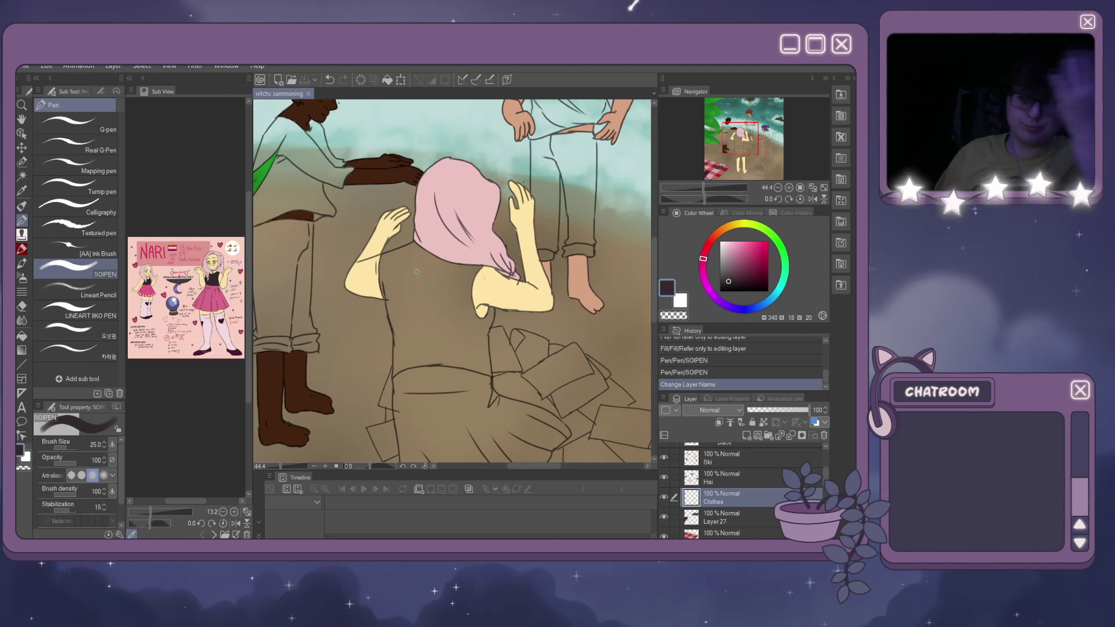
{"action": "scroll", "coordinate": [417, 271], "scroll_direction": "up", "scroll_amount": 2}
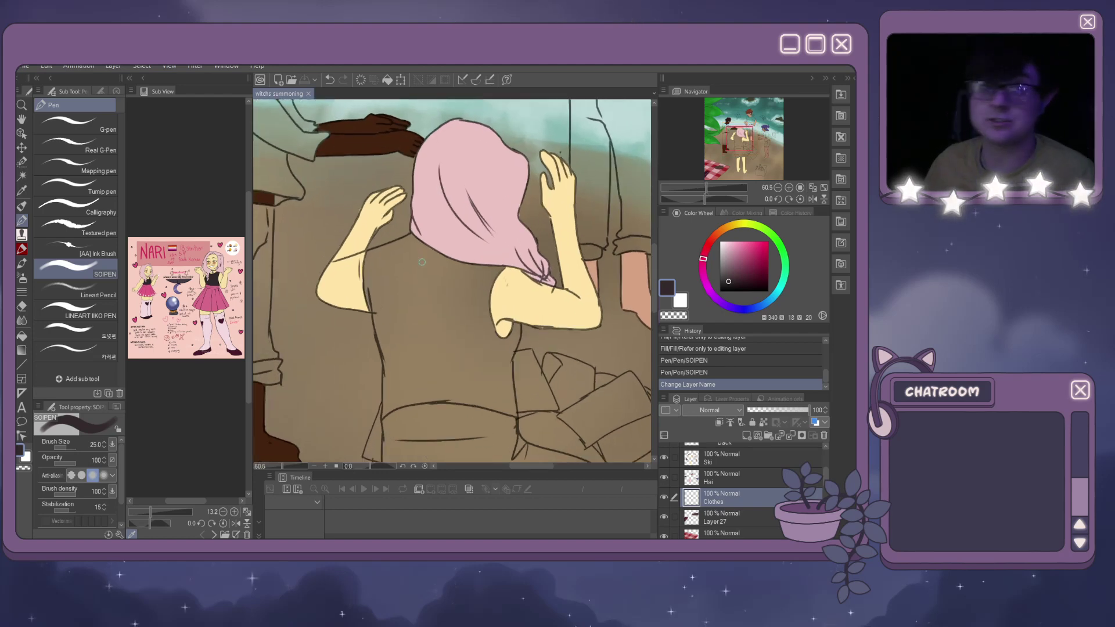
{"action": "scroll", "coordinate": [422, 262], "scroll_direction": "up", "scroll_amount": 3}
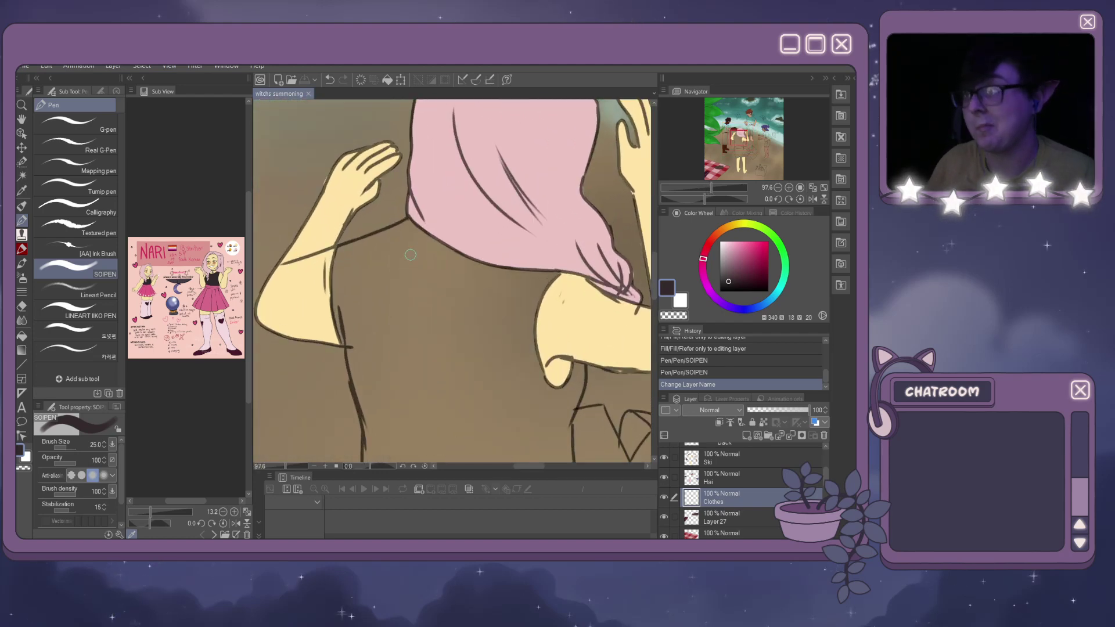
{"action": "mouse_move", "coordinate": [345, 260]}
{"action": "left_mouse_down"}
{"action": "mouse_move", "coordinate": [342, 279]}
{"action": "mouse_move", "coordinate": [339, 253]}
{"action": "mouse_move", "coordinate": [411, 221]}
{"action": "left_mouse_up"}
{"action": "mouse_move", "coordinate": [348, 251]}
{"action": "left_mouse_down"}
{"action": "mouse_move", "coordinate": [342, 270]}
{"action": "mouse_move", "coordinate": [337, 261]}
{"action": "mouse_move", "coordinate": [337, 314]}
{"action": "mouse_move", "coordinate": [366, 450]}
{"action": "left_mouse_up"}
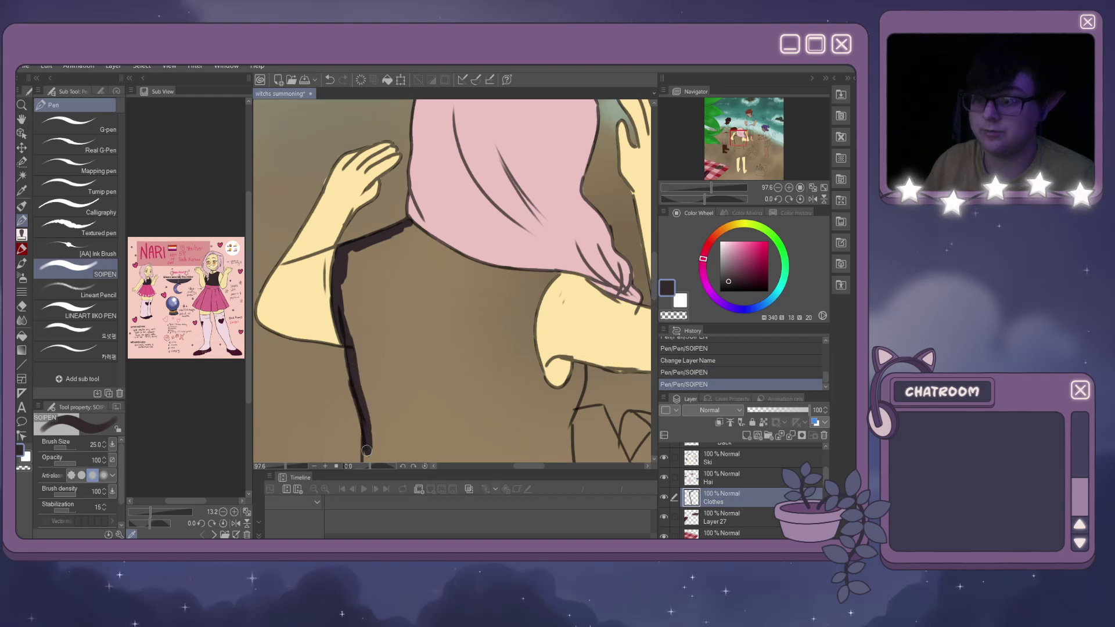
Continue the dark outline of the top around its waist, right side, armhole and neckline to close the shape.
{"action": "scroll", "coordinate": [429, 376], "scroll_direction": "down", "scroll_amount": 8}
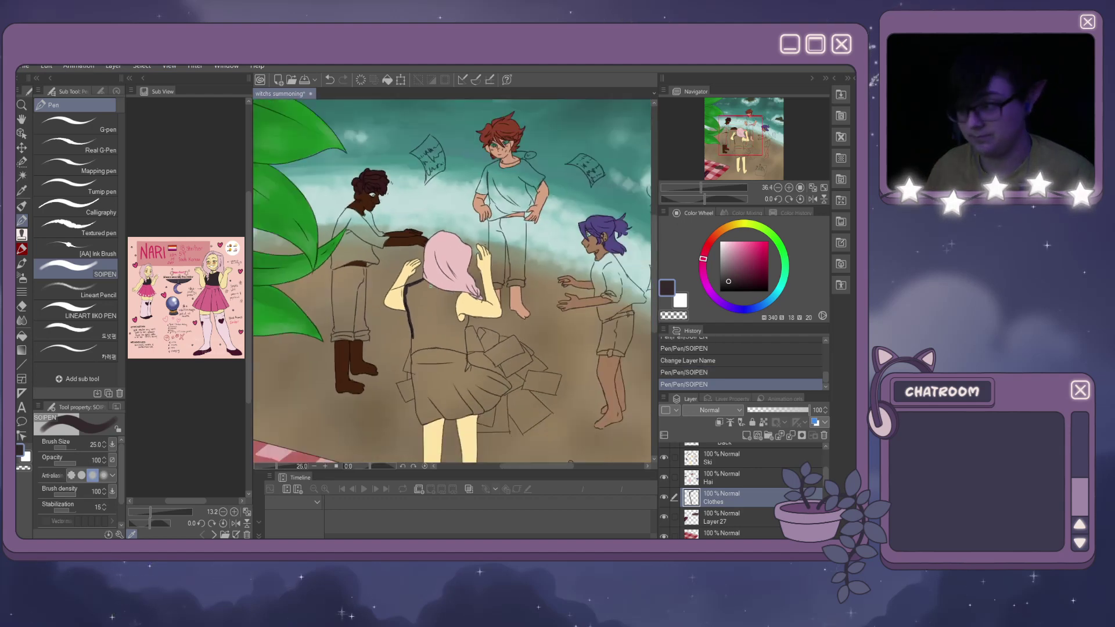
{"action": "scroll", "coordinate": [429, 376], "scroll_direction": "up", "scroll_amount": 5}
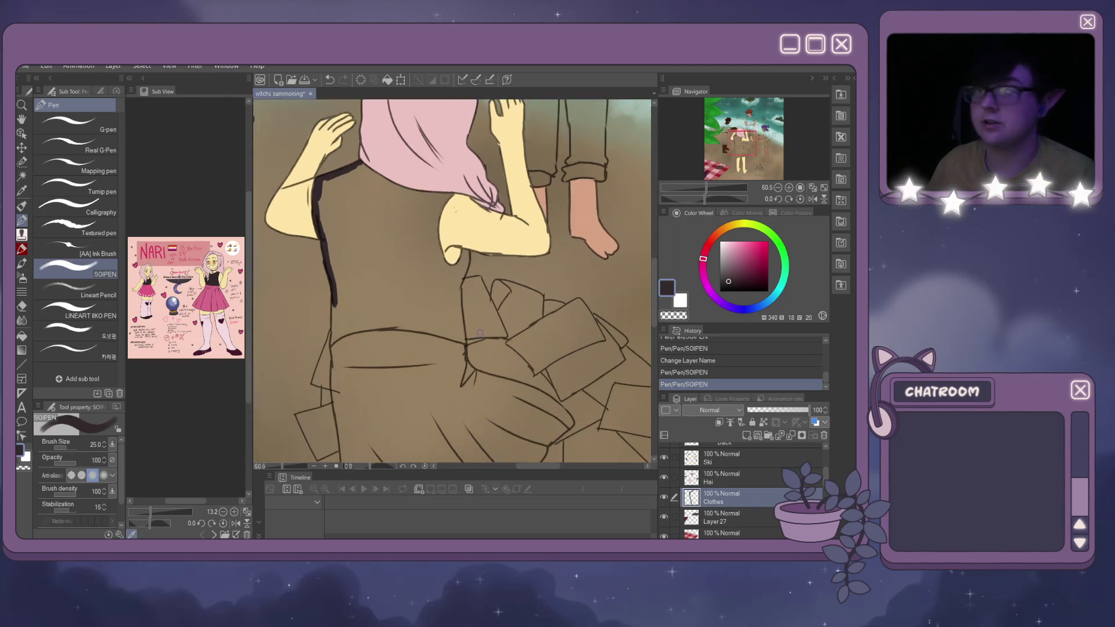
{"action": "left_click_drag", "start_coordinate": [333, 301], "coordinate": [333, 331]}
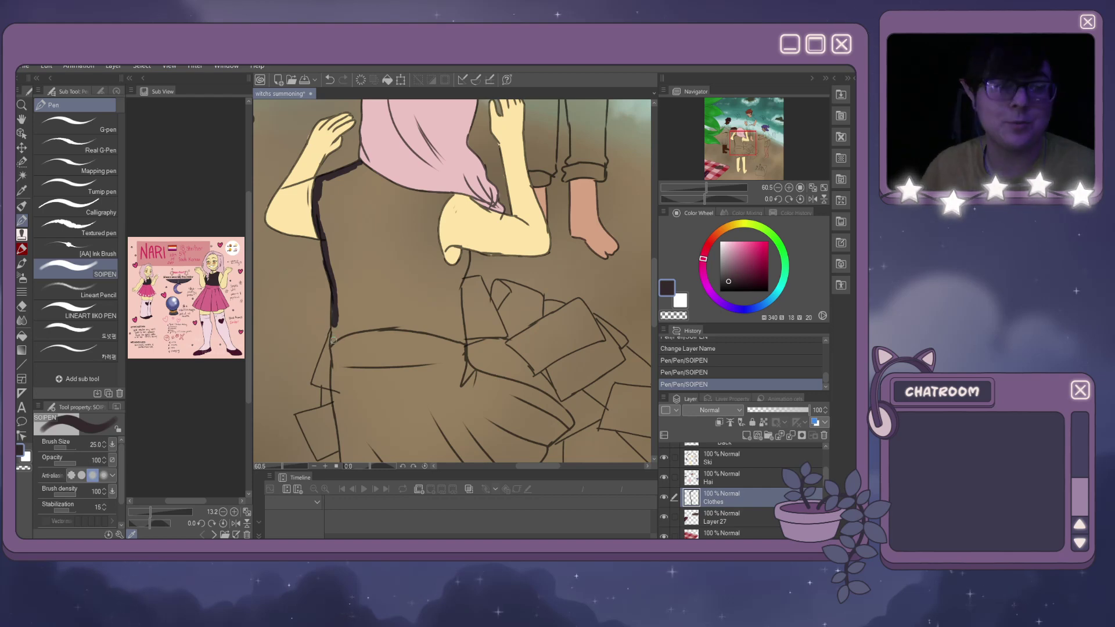
{"action": "mouse_move", "coordinate": [334, 317]}
{"action": "left_mouse_down"}
{"action": "mouse_move", "coordinate": [331, 343]}
{"action": "mouse_move", "coordinate": [365, 324]}
{"action": "mouse_move", "coordinate": [348, 332]}
{"action": "mouse_move", "coordinate": [409, 322]}
{"action": "mouse_move", "coordinate": [398, 327]}
{"action": "mouse_move", "coordinate": [451, 335]}
{"action": "left_mouse_up"}
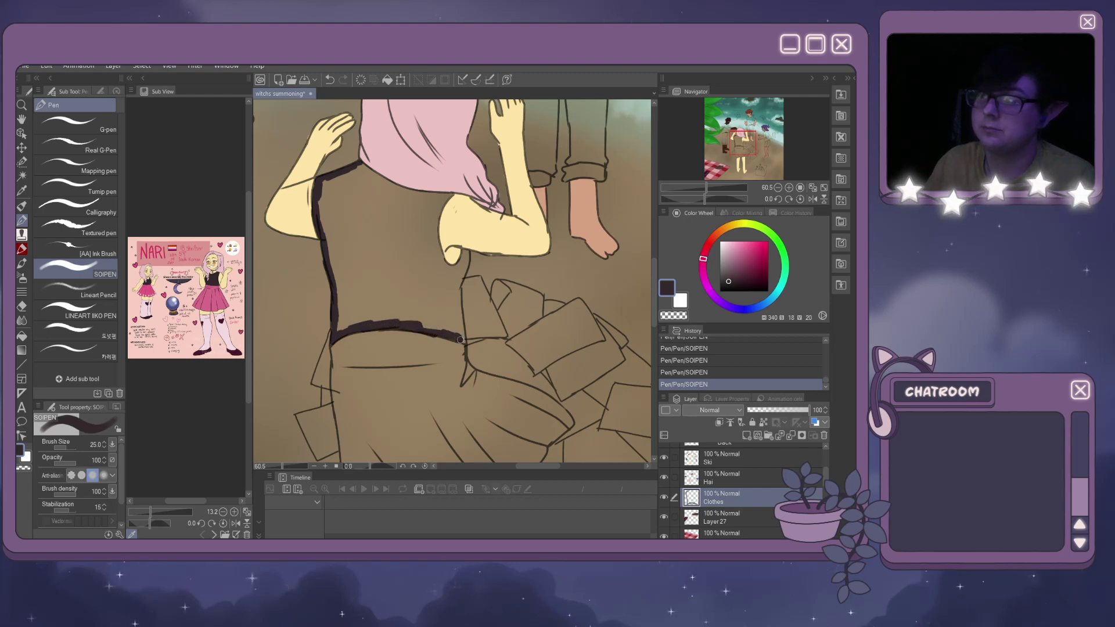
{"action": "mouse_move", "coordinate": [462, 340]}
{"action": "left_mouse_down"}
{"action": "mouse_move", "coordinate": [468, 251]}
{"action": "mouse_move", "coordinate": [450, 273]}
{"action": "mouse_move", "coordinate": [439, 222]}
{"action": "mouse_move", "coordinate": [456, 195]}
{"action": "mouse_move", "coordinate": [387, 183]}
{"action": "mouse_move", "coordinate": [432, 203]}
{"action": "mouse_move", "coordinate": [367, 169]}
{"action": "mouse_move", "coordinate": [378, 175]}
{"action": "mouse_move", "coordinate": [345, 171]}
{"action": "mouse_move", "coordinate": [364, 165]}
{"action": "mouse_move", "coordinate": [322, 184]}
{"action": "mouse_move", "coordinate": [324, 246]}
{"action": "mouse_move", "coordinate": [319, 219]}
{"action": "mouse_move", "coordinate": [332, 189]}
{"action": "mouse_move", "coordinate": [370, 170]}
{"action": "mouse_move", "coordinate": [354, 200]}
{"action": "left_mouse_up"}
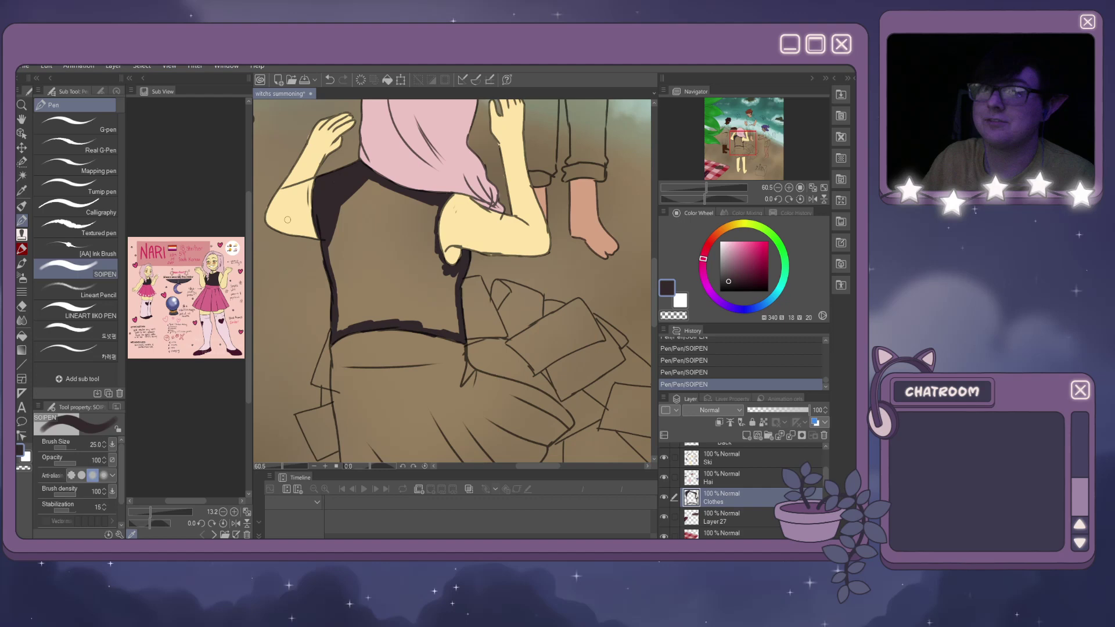
Fill the outlined top with the dark colour, referring only to the editing layer.
{"action": "left_click", "coordinate": [22, 336]}
{"action": "left_click", "coordinate": [94, 519]}
{"action": "left_click", "coordinate": [348, 282]}
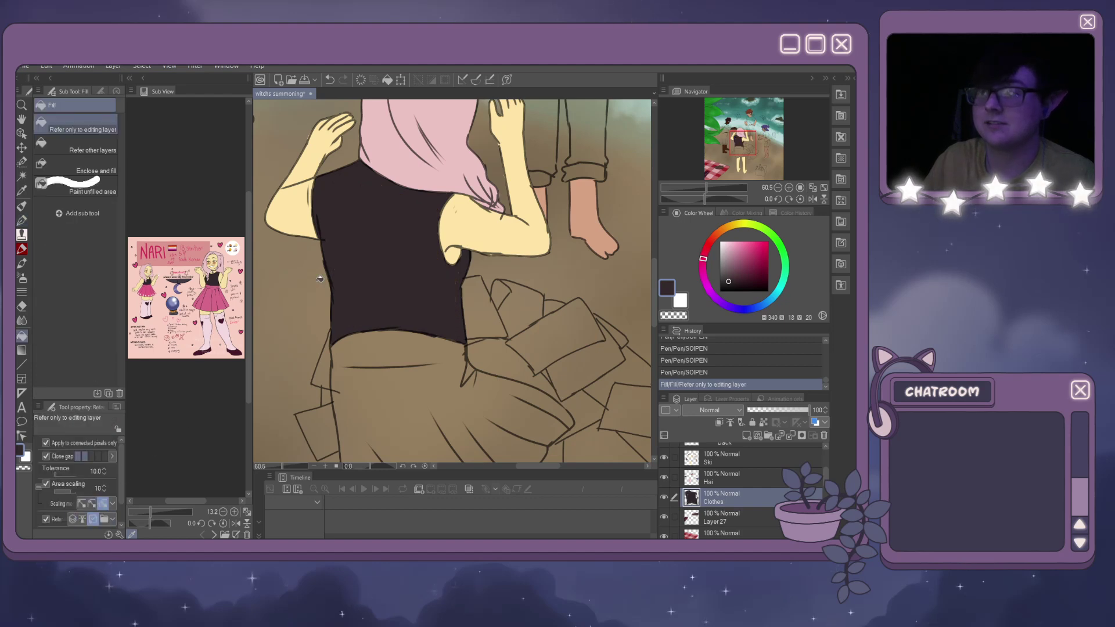
Sample the skirt's pink from the character reference and outline the left edge of the skirt with the SOIPEN brush.
{"action": "left_click", "coordinate": [22, 221]}
{"action": "left_click", "coordinate": [208, 298]}
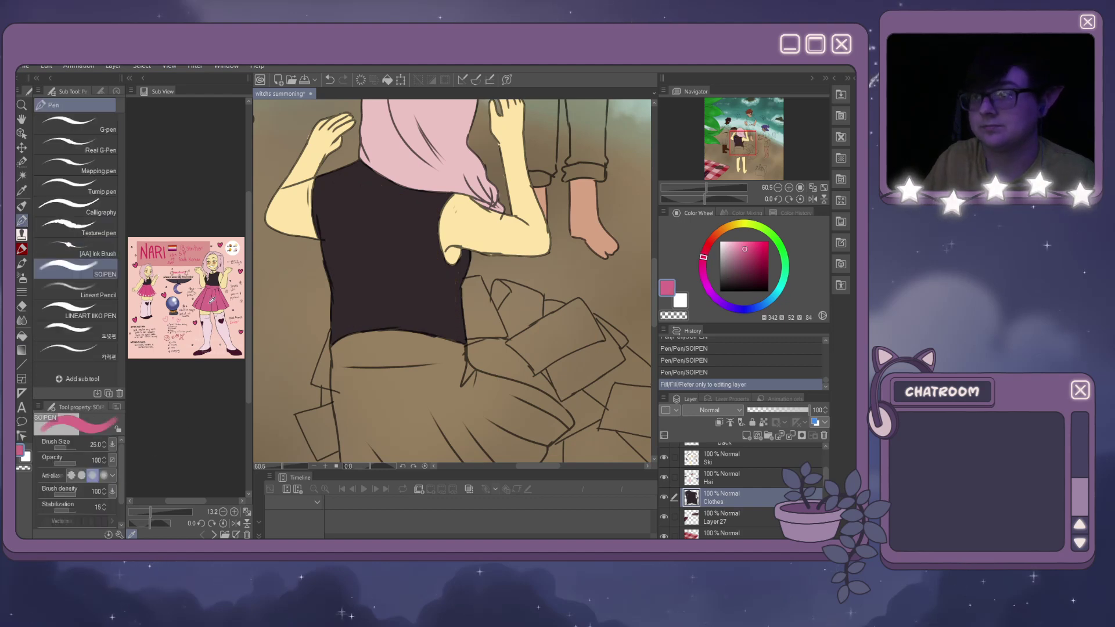
{"action": "scroll", "coordinate": [654, 271], "scroll_direction": "down", "scroll_amount": 4}
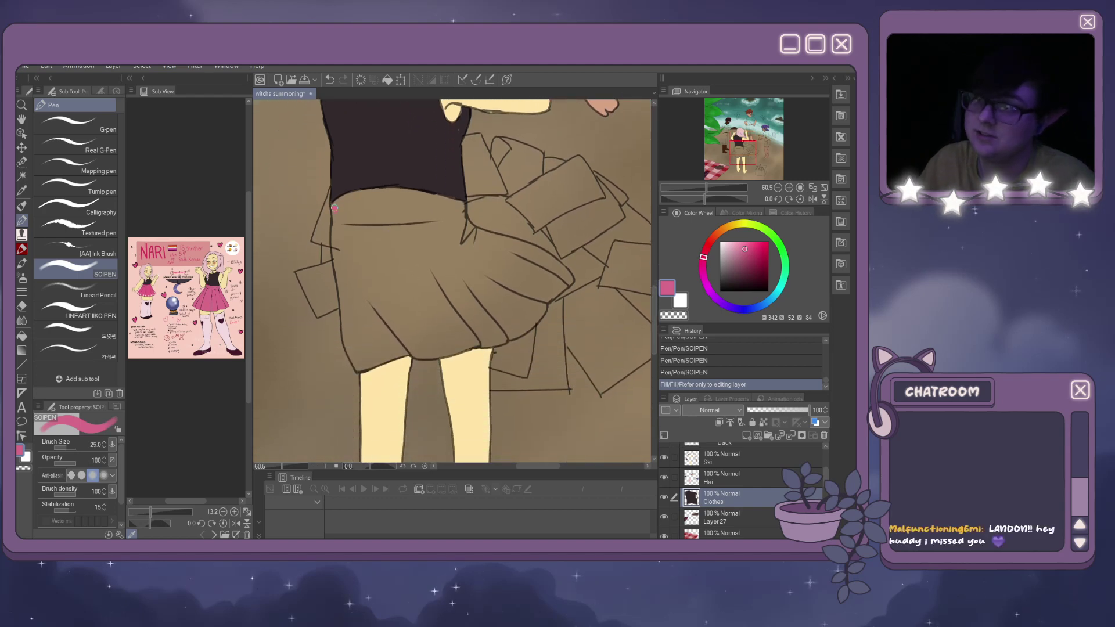
{"action": "left_click_drag", "start_coordinate": [335, 207], "coordinate": [335, 225]}
{"action": "key", "text": "ctrl+z"}
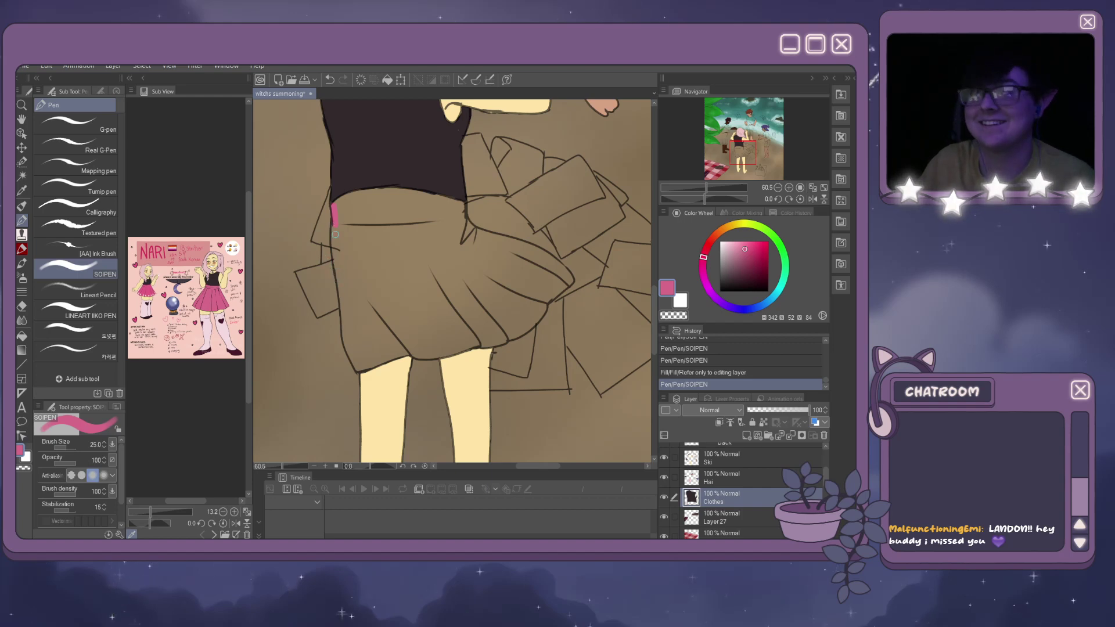
{"action": "left_click_drag", "start_coordinate": [333, 232], "coordinate": [343, 318]}
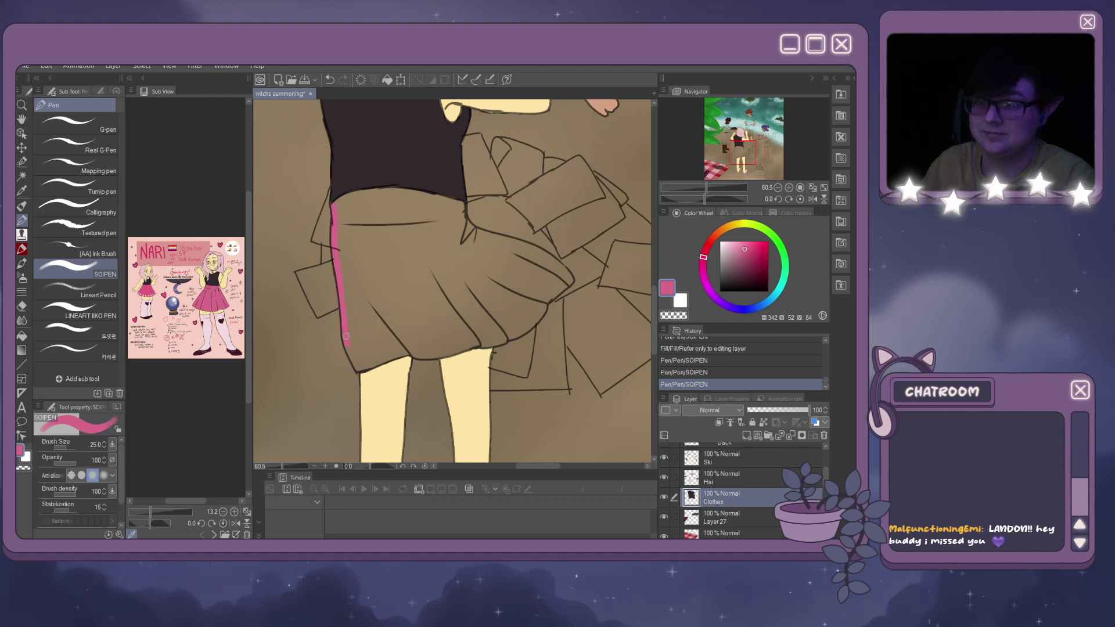
{"action": "left_click_drag", "start_coordinate": [346, 337], "coordinate": [356, 368]}
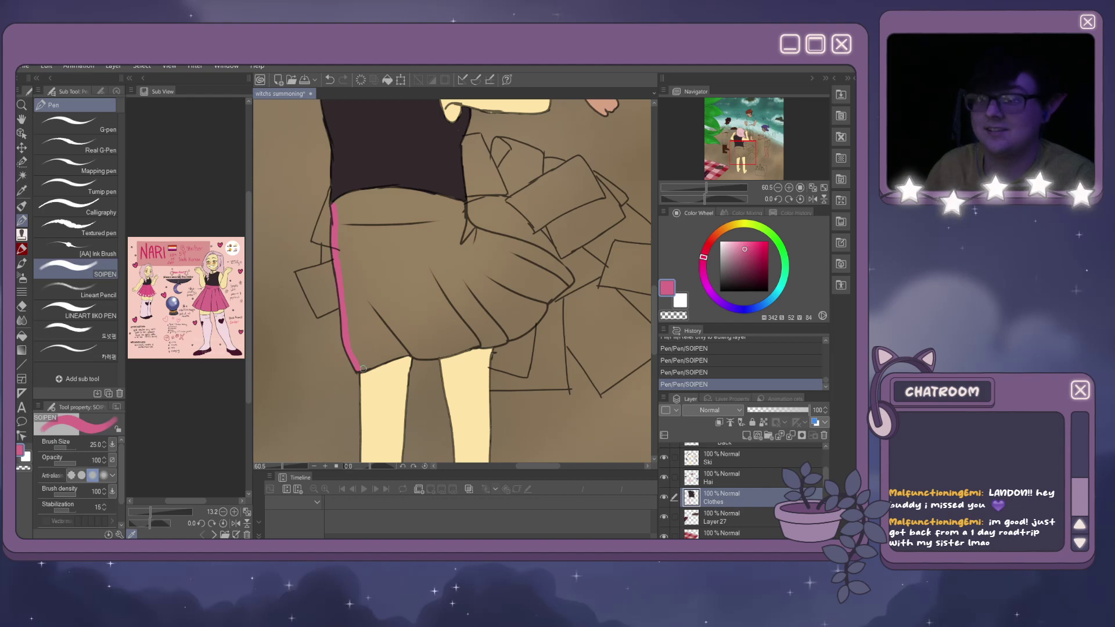
Outline the skirt's hem in pink from the lower left corner to the flared right tip, erasing the stray overshoot.
{"action": "left_click_drag", "start_coordinate": [362, 368], "coordinate": [372, 362]}
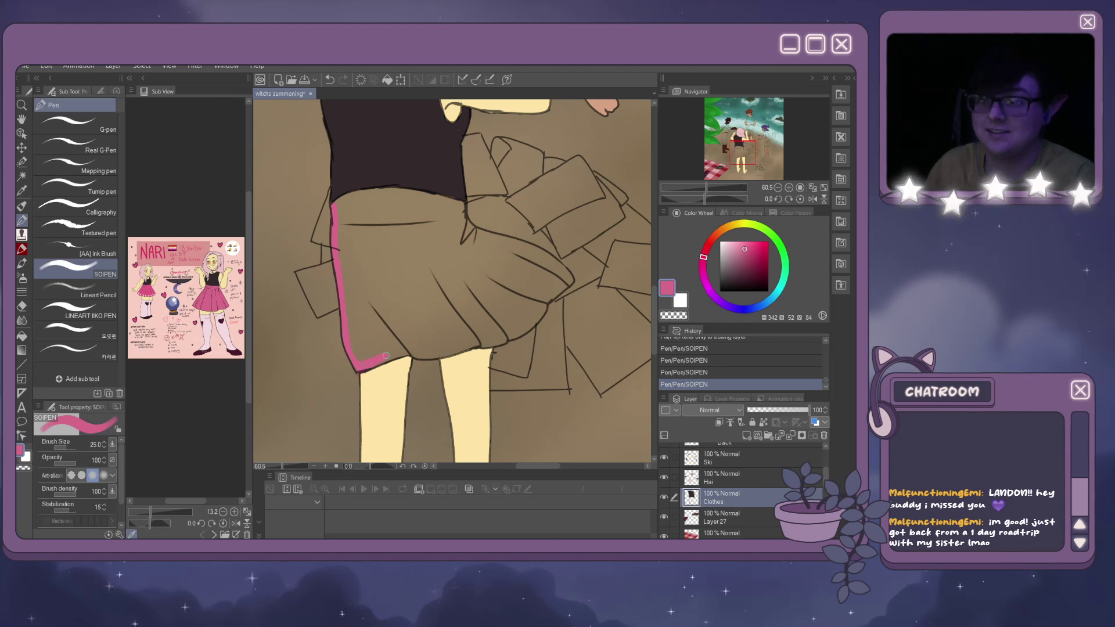
{"action": "left_click_drag", "start_coordinate": [389, 356], "coordinate": [415, 349]}
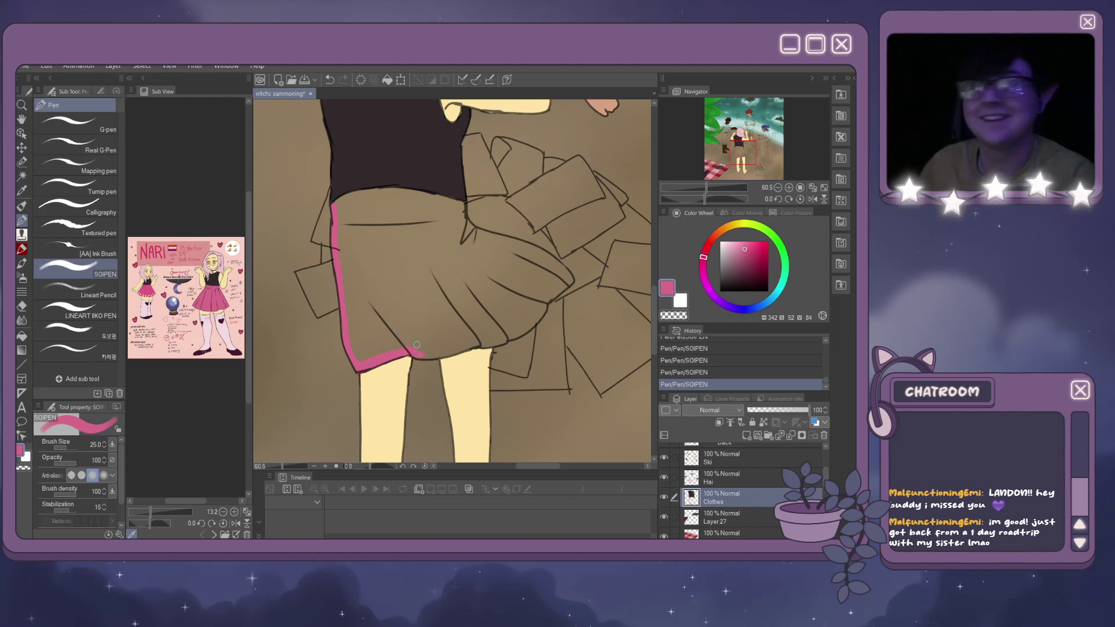
{"action": "left_click_drag", "start_coordinate": [419, 354], "coordinate": [441, 353]}
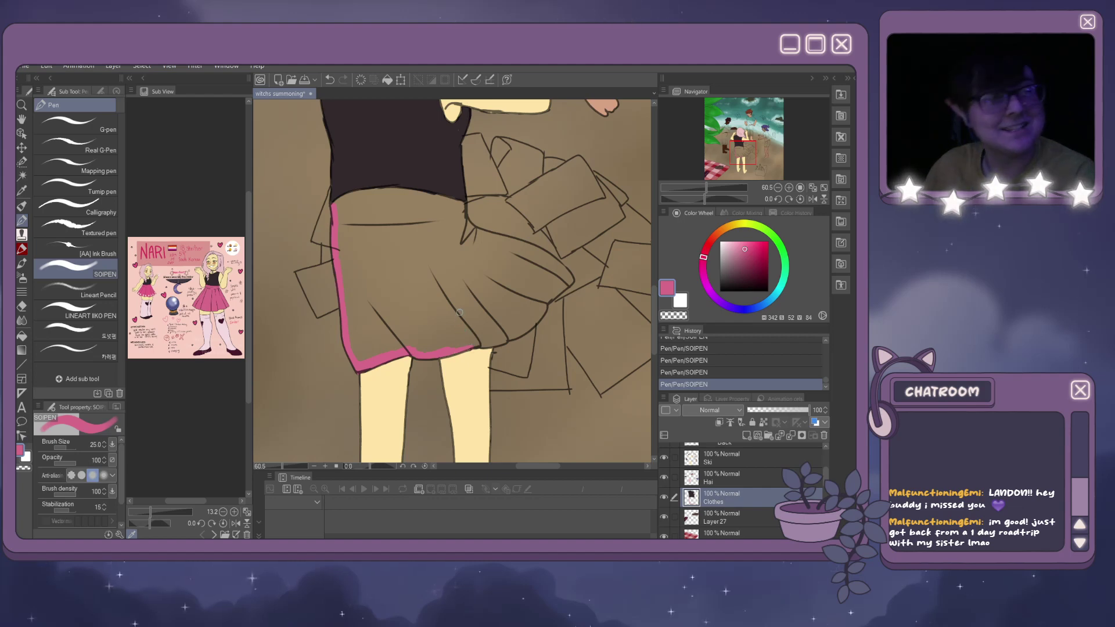
{"action": "mouse_move", "coordinate": [479, 345]}
{"action": "left_mouse_down"}
{"action": "mouse_move", "coordinate": [518, 332]}
{"action": "mouse_move", "coordinate": [544, 302]}
{"action": "left_mouse_up"}
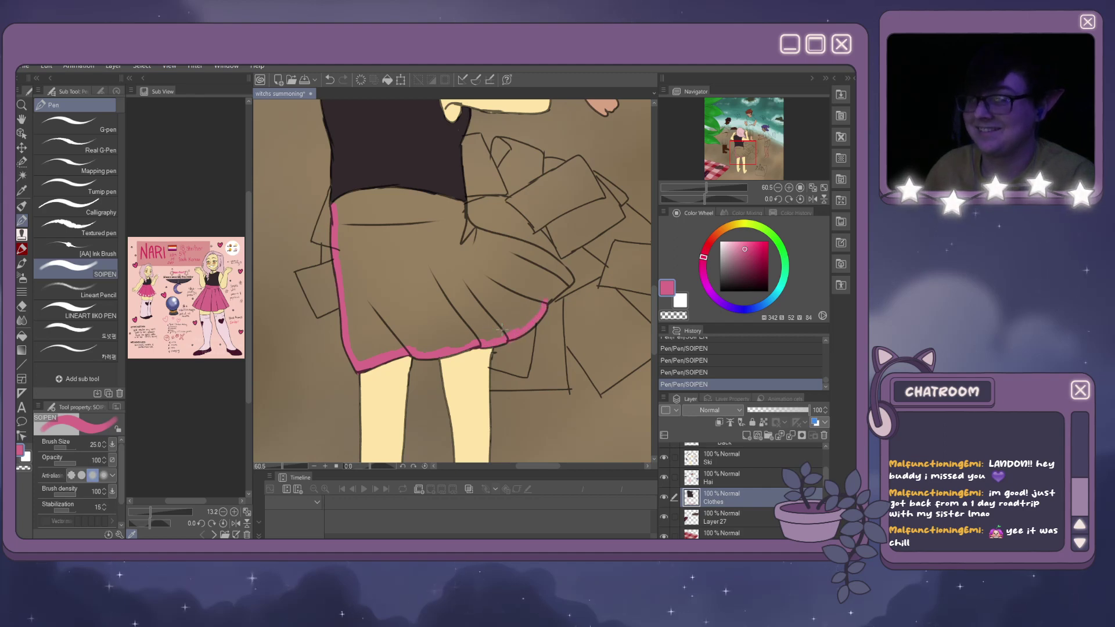
{"action": "left_click_drag", "start_coordinate": [511, 344], "coordinate": [515, 345]}
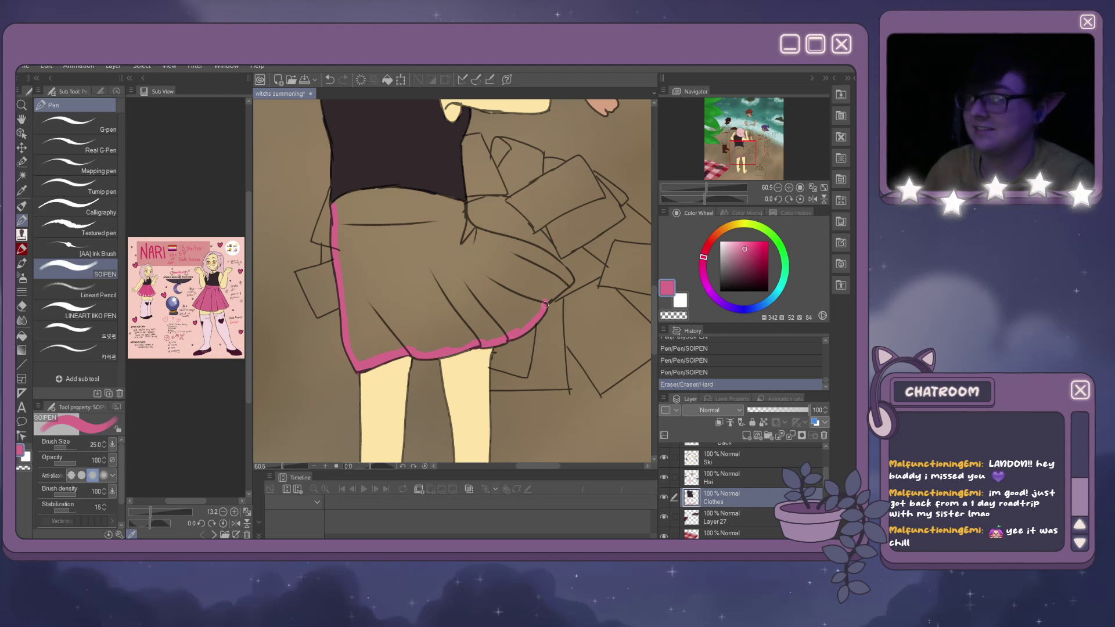
{"action": "left_click_drag", "start_coordinate": [546, 303], "coordinate": [556, 289]}
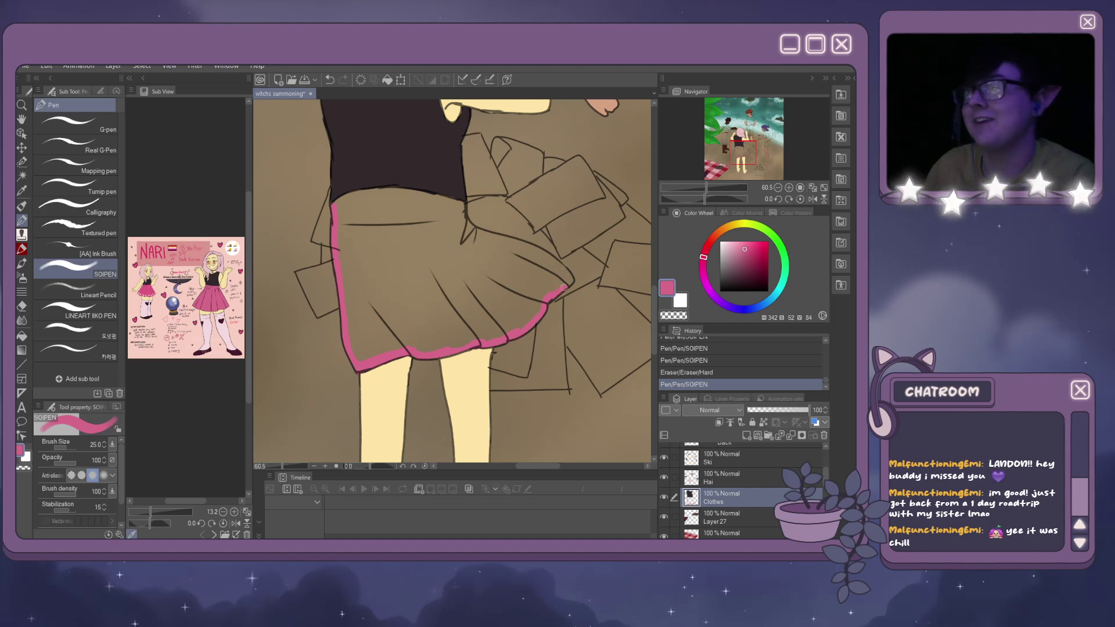
{"action": "left_click_drag", "start_coordinate": [564, 287], "coordinate": [572, 281]}
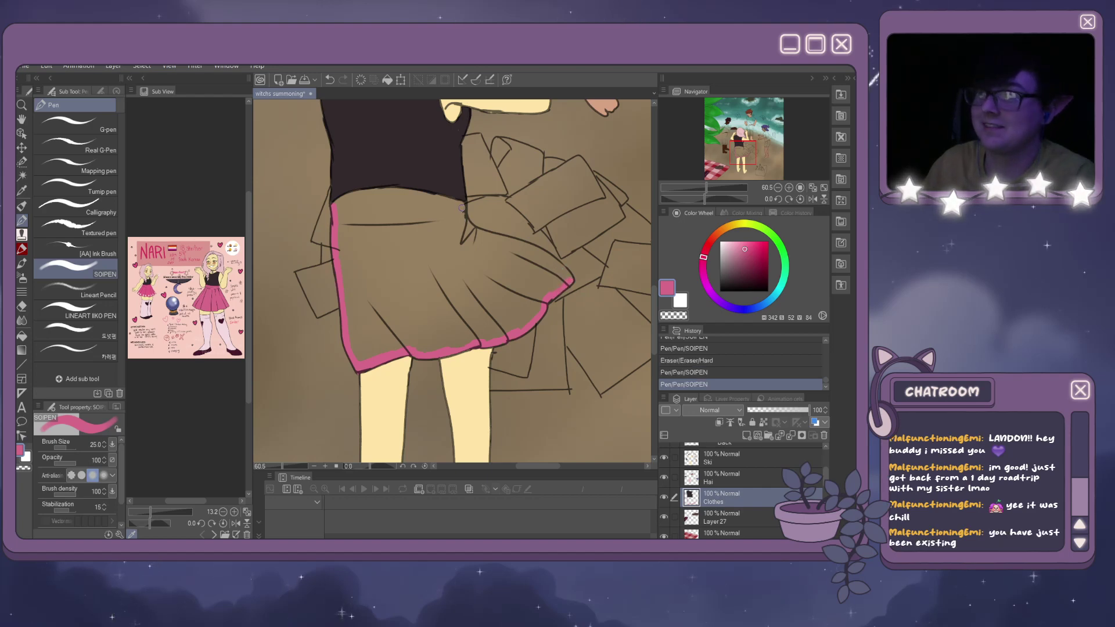
Outline the skirt's upper right edge and waistline in pink to close the shape, undoing stray strokes.
{"action": "left_click_drag", "start_coordinate": [462, 206], "coordinate": [488, 235]}
{"action": "left_click_drag", "start_coordinate": [485, 234], "coordinate": [518, 244]}
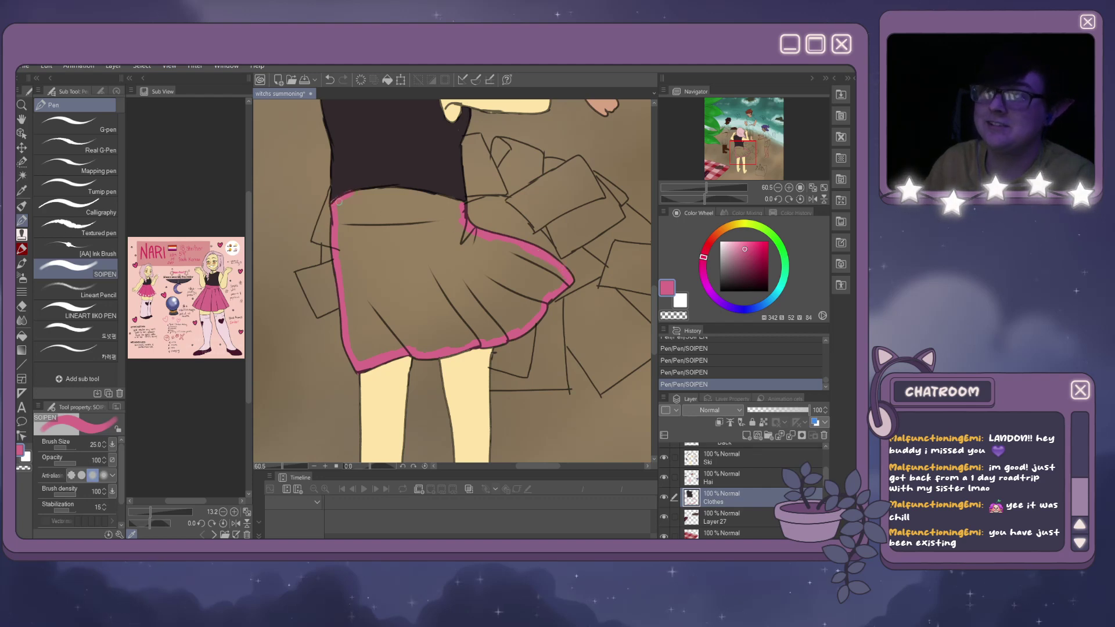
{"action": "key", "text": "ctrl+z"}
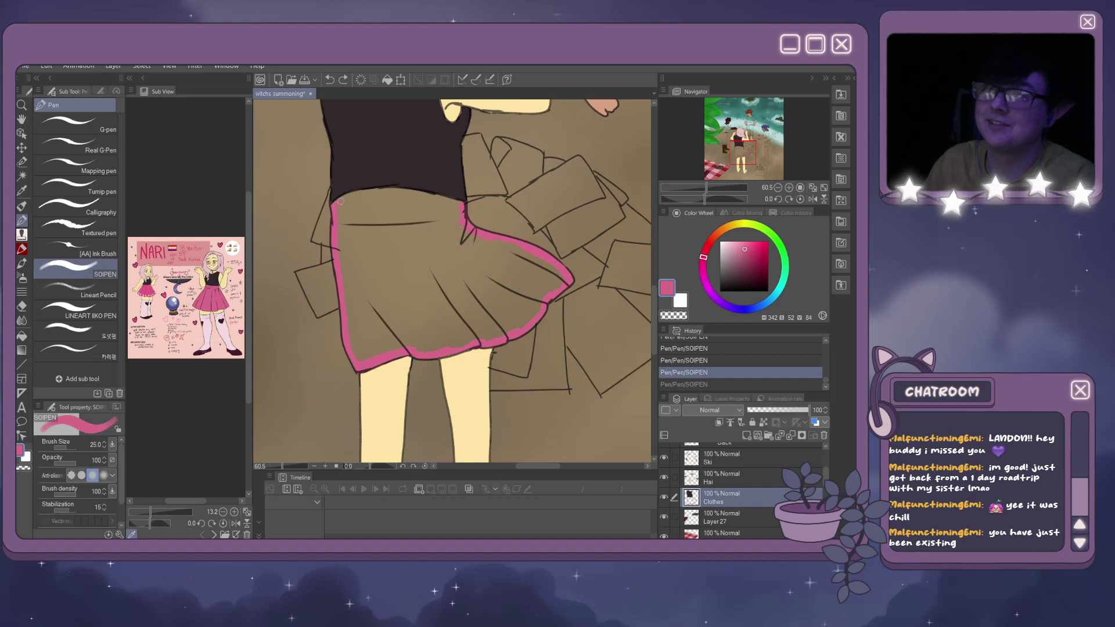
{"action": "mouse_move", "coordinate": [333, 203]}
{"action": "left_mouse_down"}
{"action": "mouse_move", "coordinate": [362, 192]}
{"action": "mouse_move", "coordinate": [342, 202]}
{"action": "mouse_move", "coordinate": [433, 194]}
{"action": "mouse_move", "coordinate": [394, 191]}
{"action": "mouse_move", "coordinate": [420, 195]}
{"action": "left_mouse_up"}
{"action": "key", "text": "ctrl+z"}
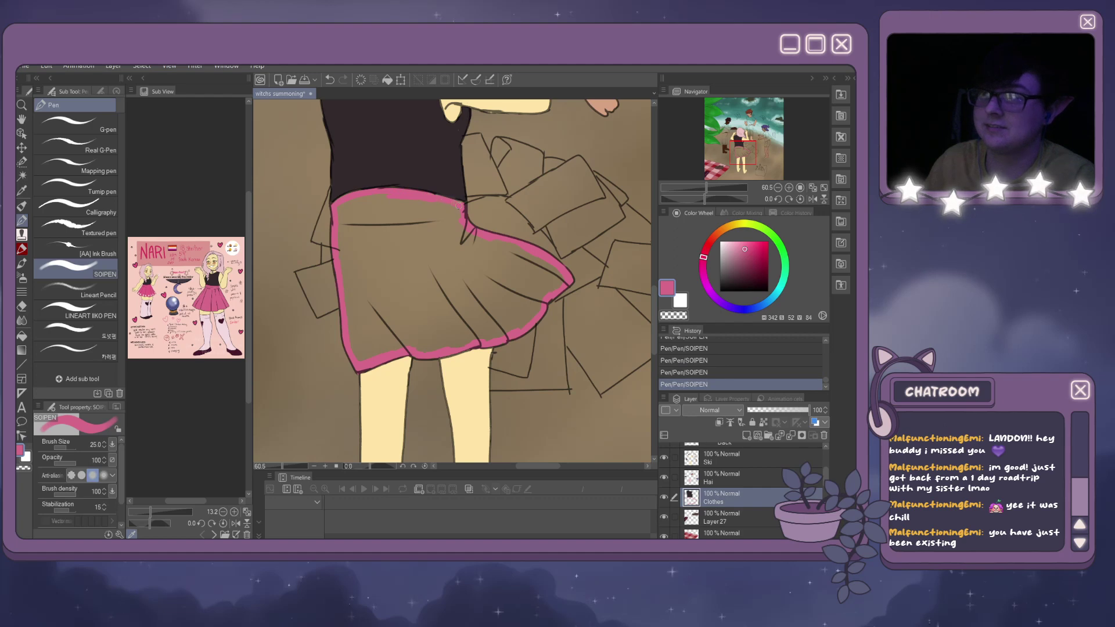
Fill the outlined skirt with pink, referring only to the editing layer, and return to the pen.
{"action": "key", "text": "g"}
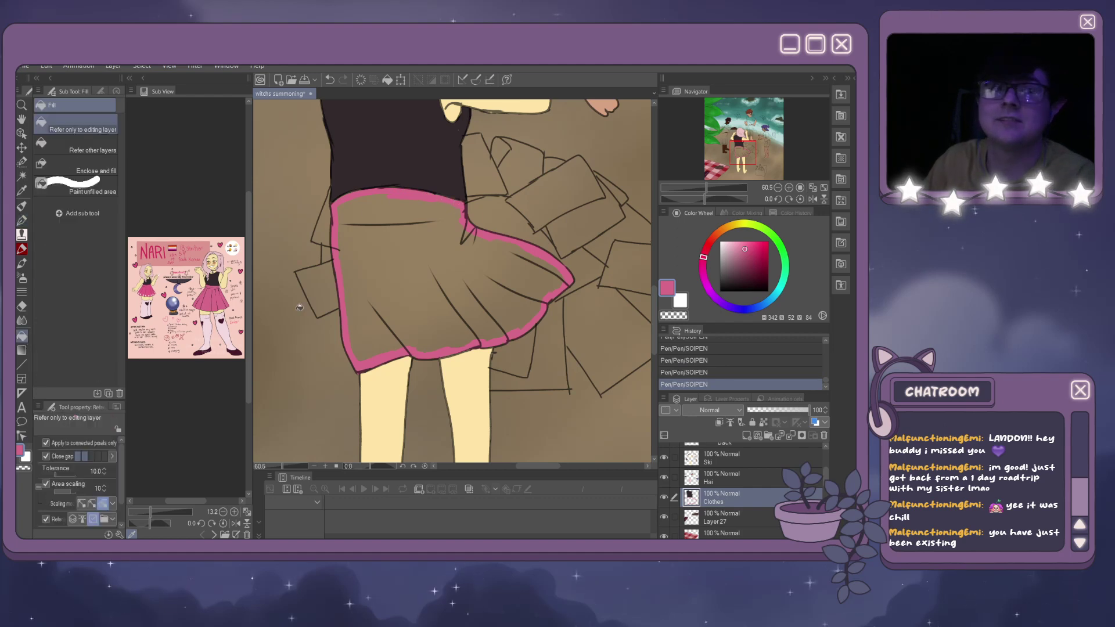
{"action": "left_click", "coordinate": [373, 272]}
{"action": "left_click", "coordinate": [22, 221]}
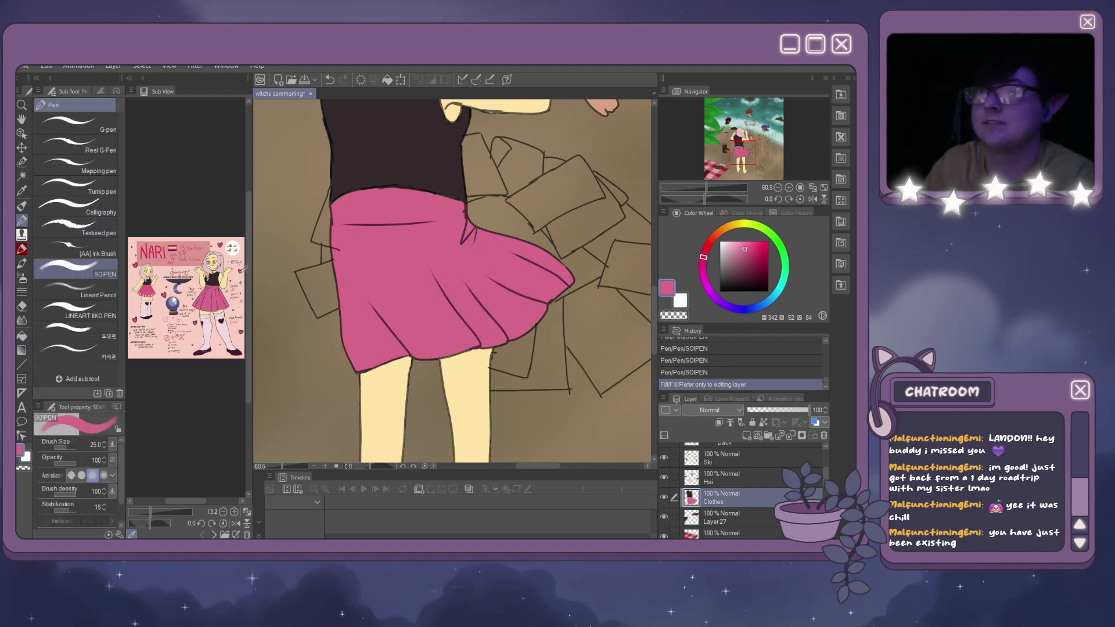
Switch the reference image to the purple-haired character and sample the dark blue of her sweater.
{"action": "scroll", "coordinate": [238, 270], "scroll_direction": "down", "scroll_amount": 5}
{"action": "scroll", "coordinate": [226, 273], "scroll_direction": "up", "scroll_amount": 2}
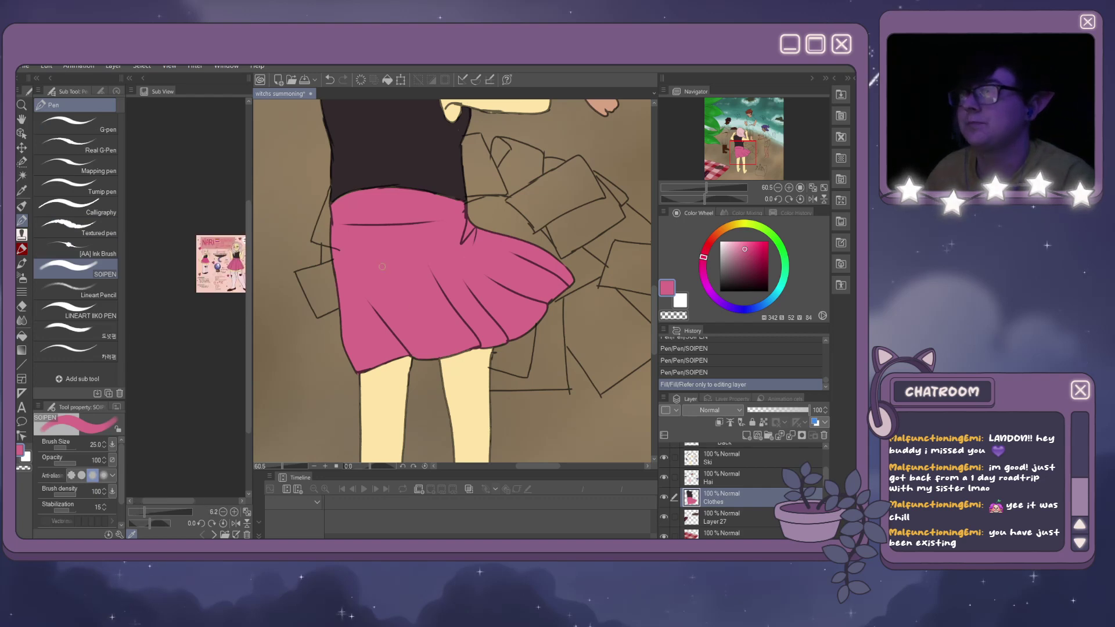
{"action": "scroll", "coordinate": [537, 246], "scroll_direction": "down", "scroll_amount": 6}
{"action": "scroll", "coordinate": [268, 345], "scroll_direction": "up", "scroll_amount": 2}
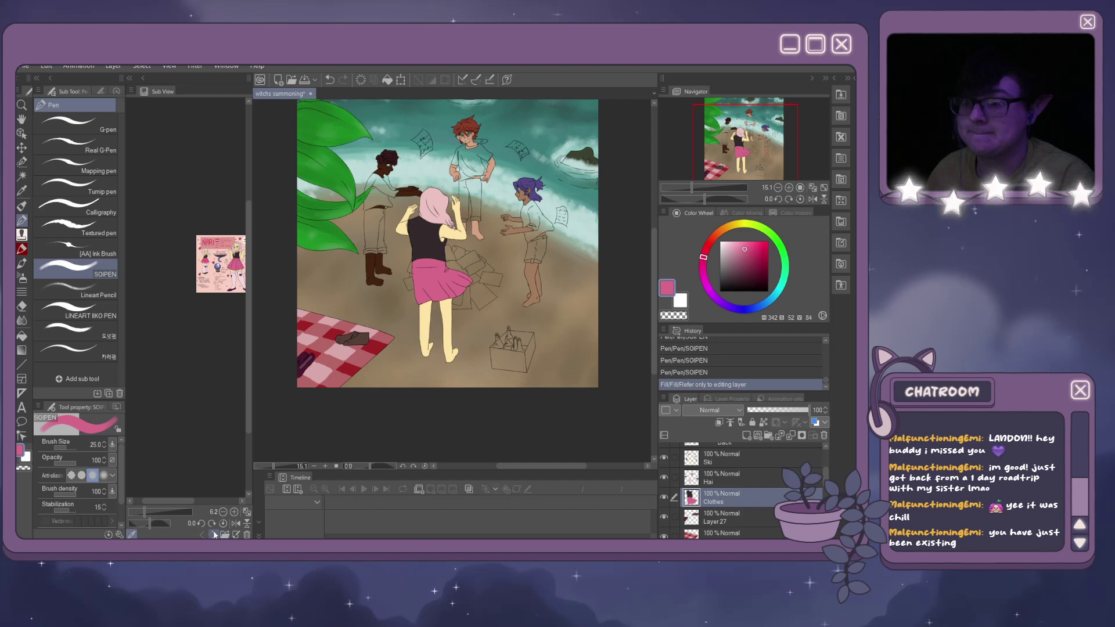
{"action": "left_click", "coordinate": [214, 533]}
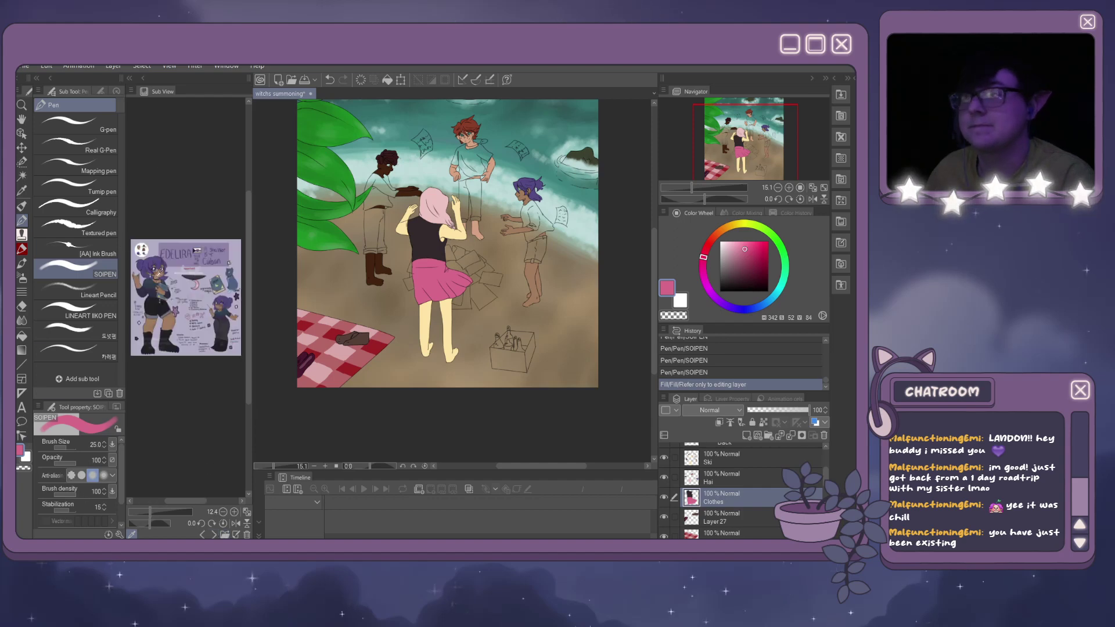
{"action": "scroll", "coordinate": [155, 273], "scroll_direction": "up", "scroll_amount": 5}
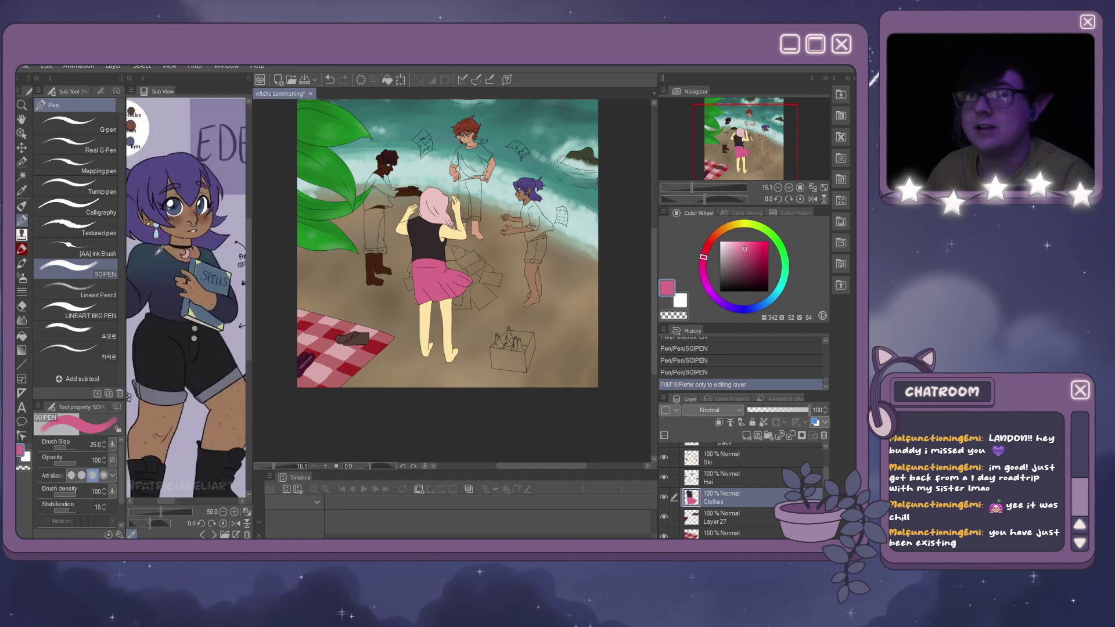
{"action": "left_click", "coordinate": [162, 251]}
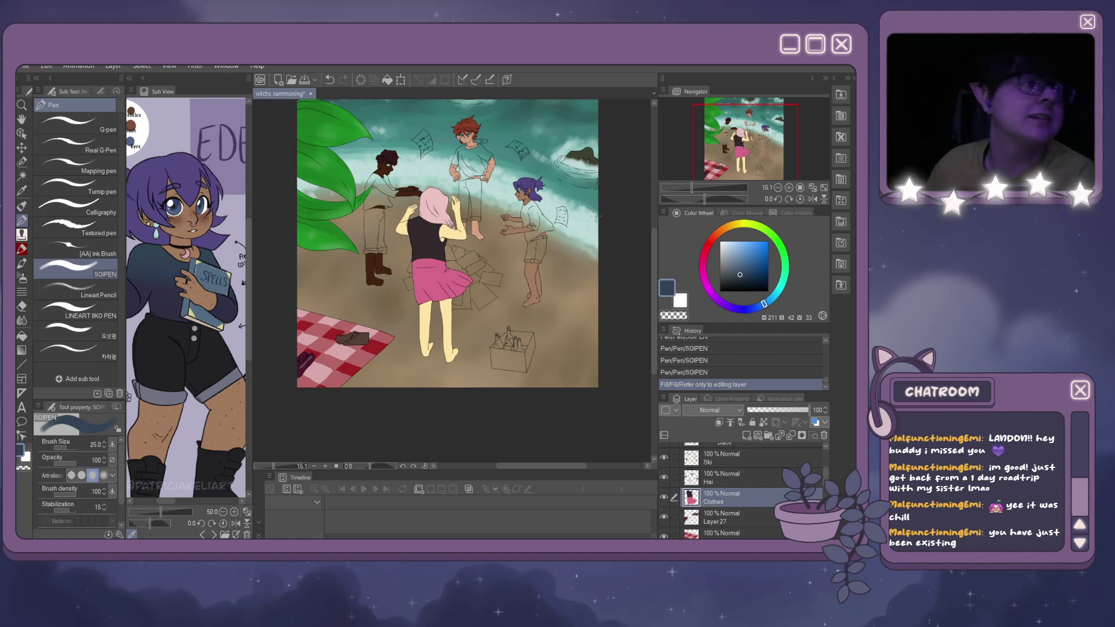
Lasso the purple-haired character's sweater on the canvas, building one selection from its front edge, neckline, back and hem.
{"action": "scroll", "coordinate": [567, 224], "scroll_direction": "down", "scroll_amount": 2}
{"action": "scroll", "coordinate": [562, 197], "scroll_direction": "up", "scroll_amount": 8}
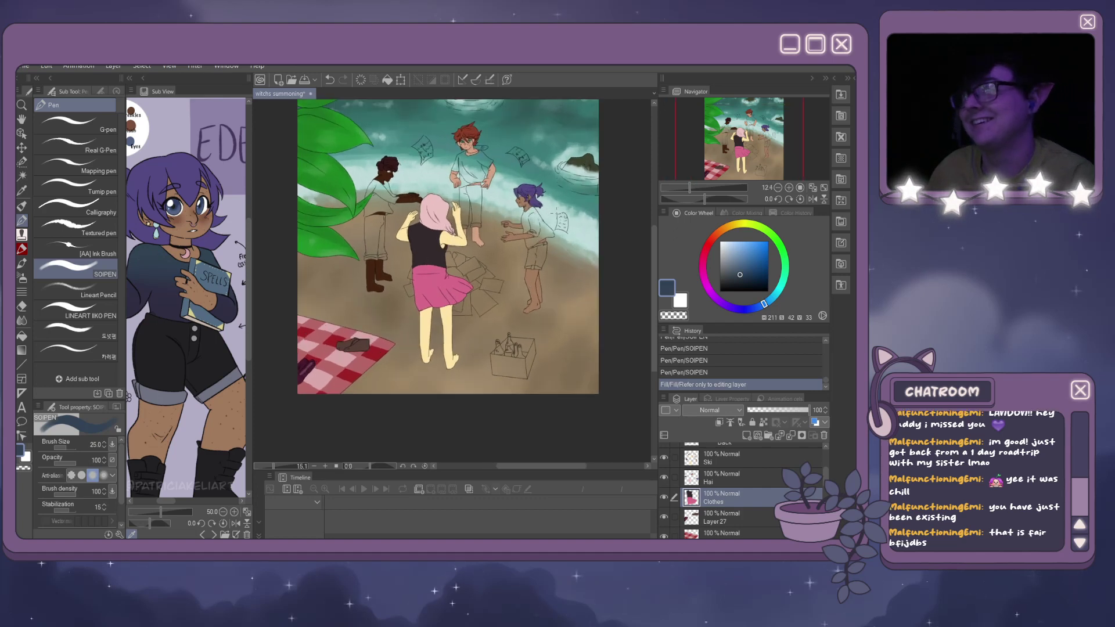
{"action": "scroll", "coordinate": [303, 190], "scroll_direction": "up", "scroll_amount": 4}
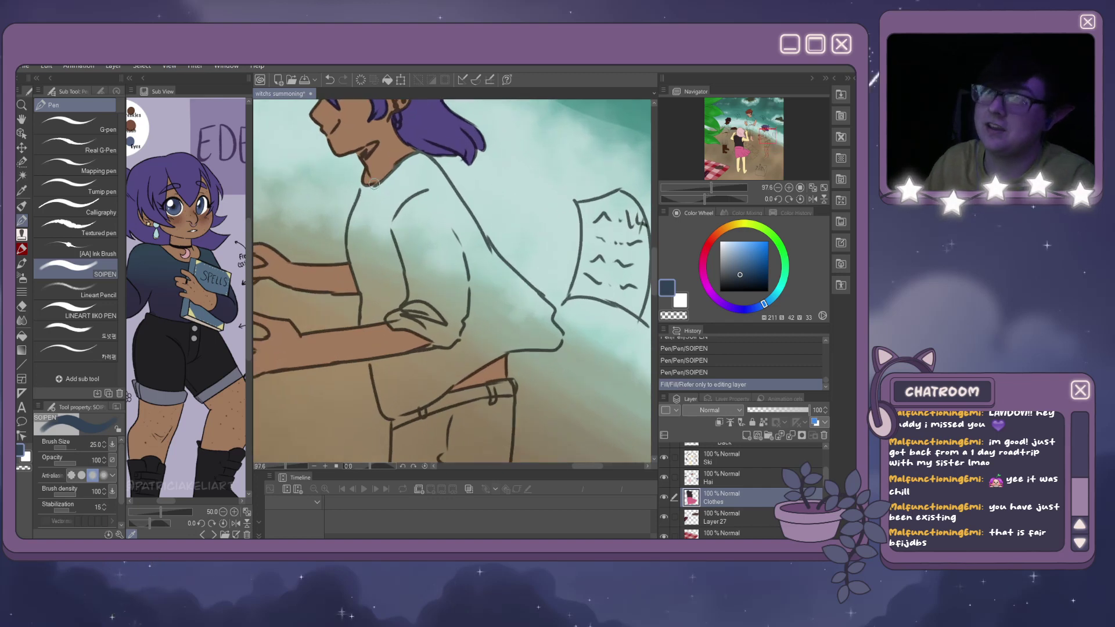
{"action": "mouse_move", "coordinate": [367, 185]}
{"action": "left_mouse_down"}
{"action": "mouse_move", "coordinate": [362, 203]}
{"action": "mouse_move", "coordinate": [367, 184]}
{"action": "left_mouse_up"}
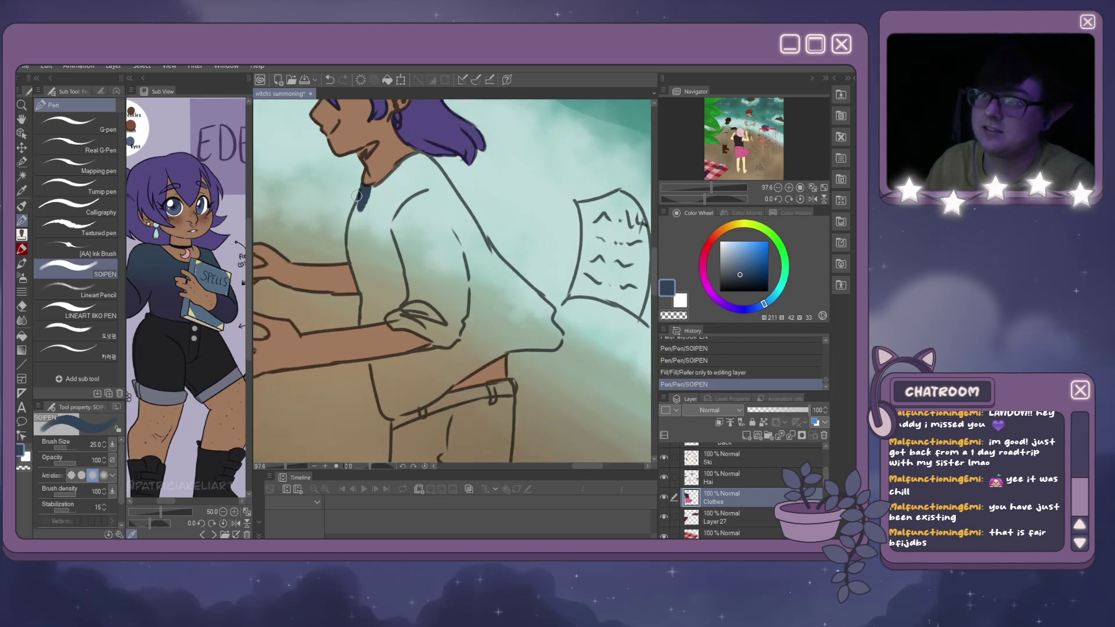
{"action": "key", "text": "ctrl+z"}
{"action": "left_click", "coordinate": [22, 165]}
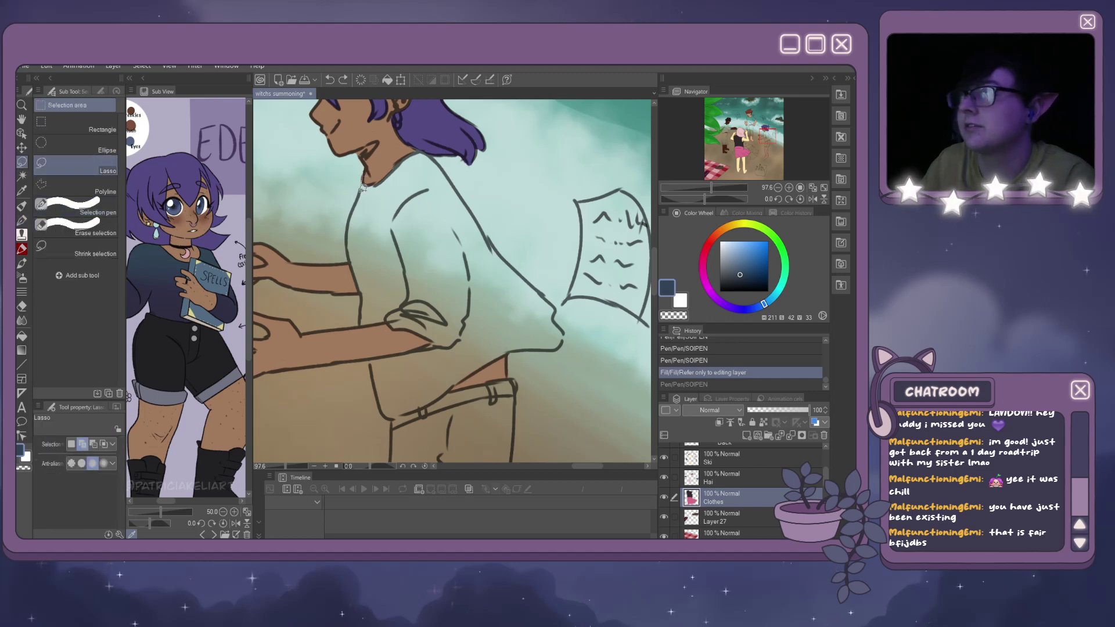
{"action": "mouse_move", "coordinate": [362, 188]}
{"action": "left_mouse_down"}
{"action": "mouse_move", "coordinate": [350, 237]}
{"action": "mouse_move", "coordinate": [361, 325]}
{"action": "mouse_move", "coordinate": [386, 409]}
{"action": "mouse_move", "coordinate": [400, 414]}
{"action": "mouse_move", "coordinate": [452, 385]}
{"action": "mouse_move", "coordinate": [423, 352]}
{"action": "mouse_move", "coordinate": [367, 180]}
{"action": "left_mouse_up"}
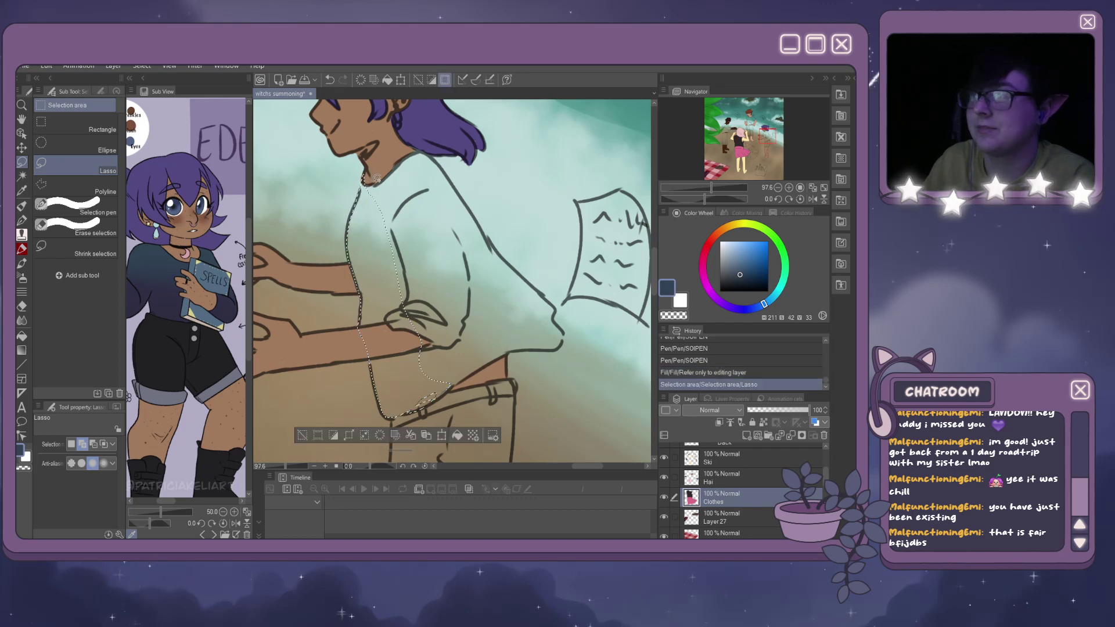
{"action": "left_click_drag", "start_coordinate": [432, 402], "coordinate": [415, 408]}
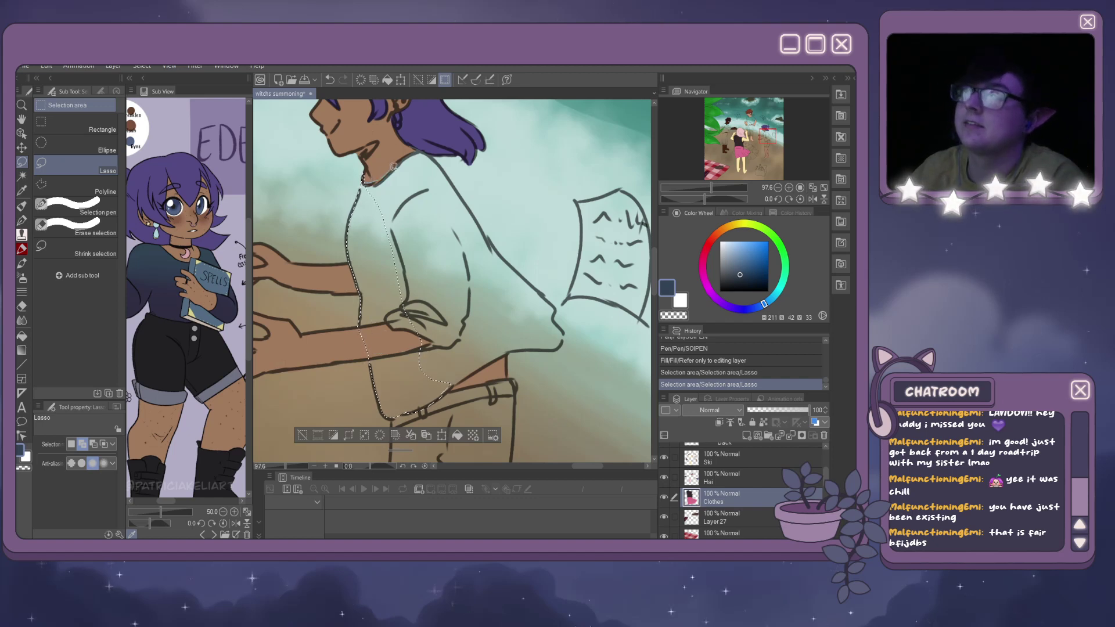
{"action": "mouse_move", "coordinate": [413, 150]}
{"action": "left_mouse_down"}
{"action": "mouse_move", "coordinate": [439, 162]}
{"action": "mouse_move", "coordinate": [556, 303]}
{"action": "mouse_move", "coordinate": [558, 347]}
{"action": "mouse_move", "coordinate": [511, 352]}
{"action": "left_mouse_up"}
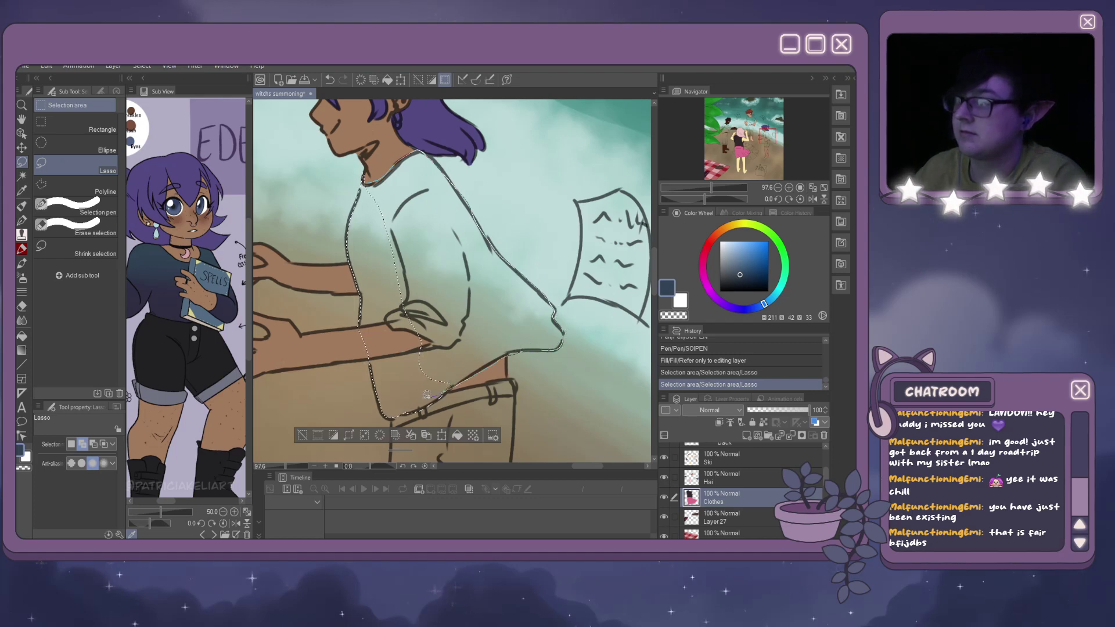
{"action": "left_click_drag", "start_coordinate": [427, 395], "coordinate": [407, 411]}
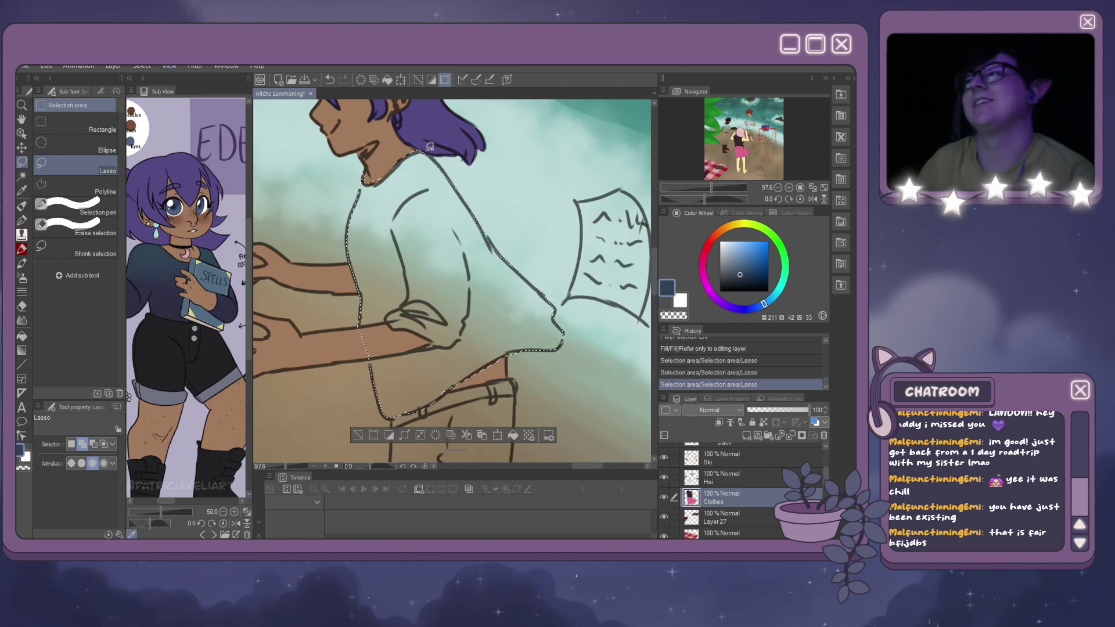
Add the shoulder edge by the neck to the sweater selection with the lasso, undoing and redoing the addition to compare.
{"action": "mouse_move", "coordinate": [429, 147]}
{"action": "left_mouse_down"}
{"action": "mouse_move", "coordinate": [453, 185]}
{"action": "mouse_move", "coordinate": [426, 151]}
{"action": "mouse_move", "coordinate": [459, 192]}
{"action": "mouse_move", "coordinate": [430, 158]}
{"action": "left_mouse_up"}
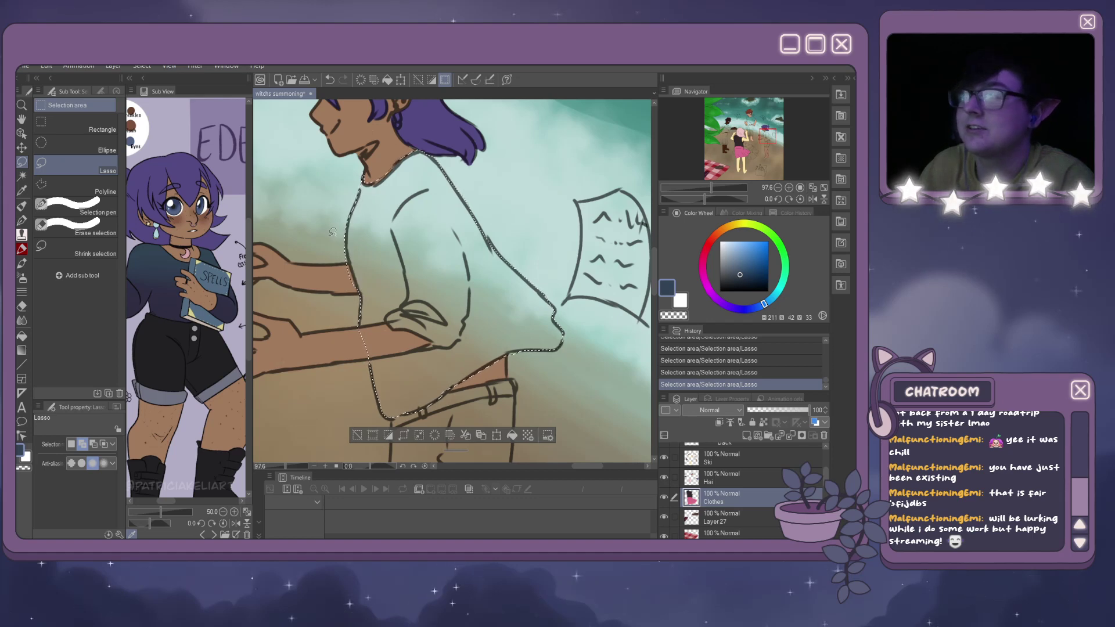
{"action": "key", "text": "ctrl+z"}
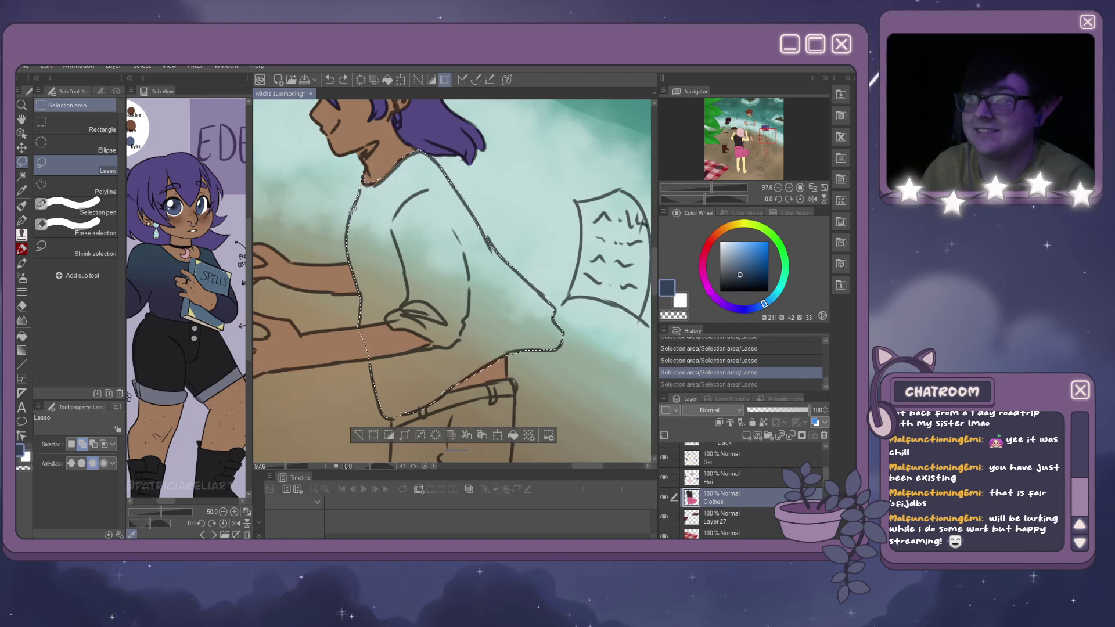
{"action": "key", "text": "ctrl+y"}
{"action": "key", "text": "ctrl+z"}
{"action": "key", "text": "ctrl+y"}
{"action": "key", "text": "ctrl+z"}
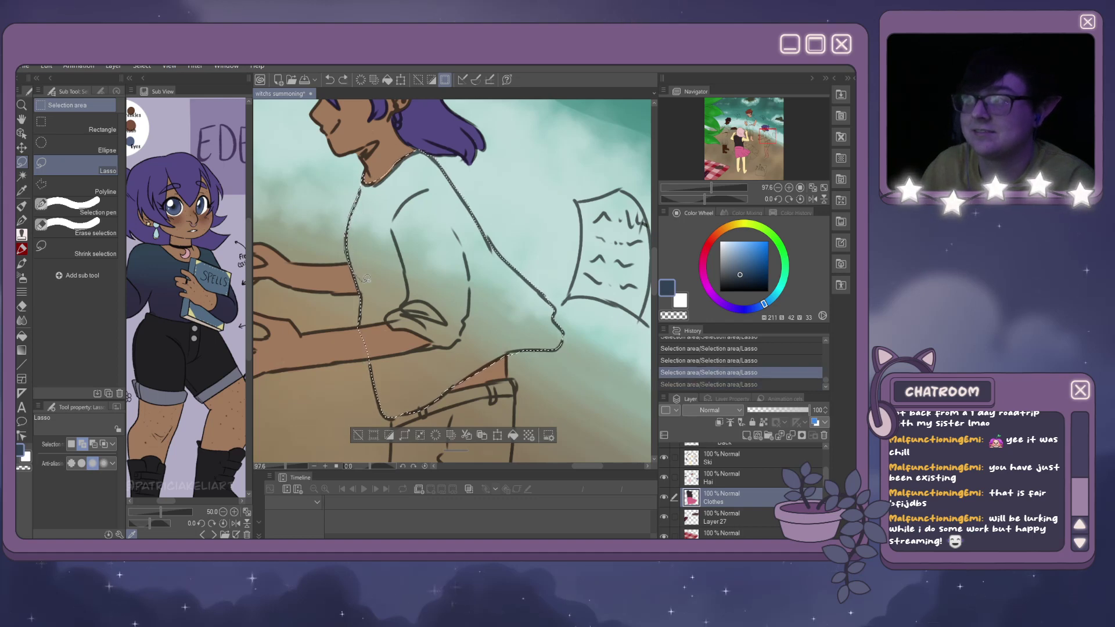
{"action": "key", "text": "ctrl+y"}
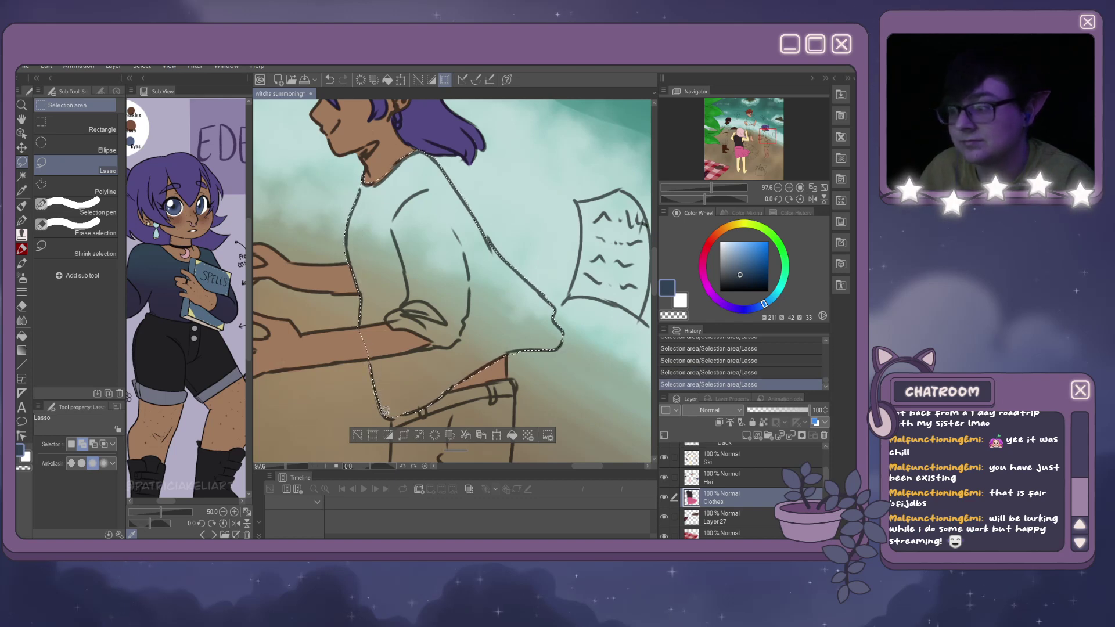
Refine the sweater selection at the front and back hem with the lasso, and trim its back and lower edges with Erase selection.
{"action": "left_click_drag", "start_coordinate": [397, 415], "coordinate": [413, 387]}
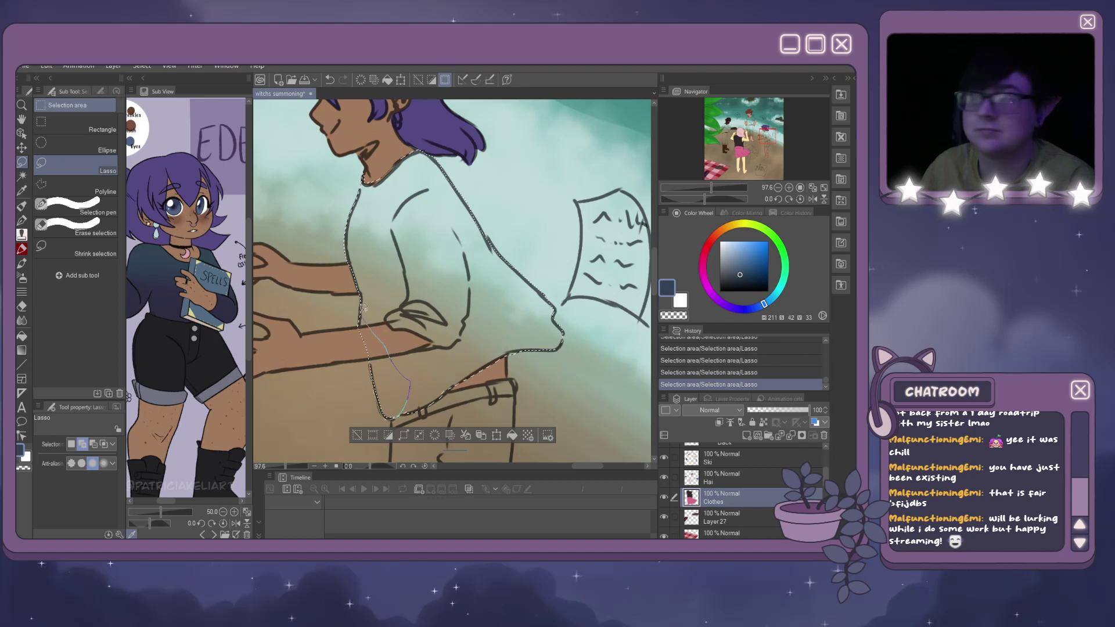
{"action": "left_click_drag", "start_coordinate": [363, 307], "coordinate": [361, 301]}
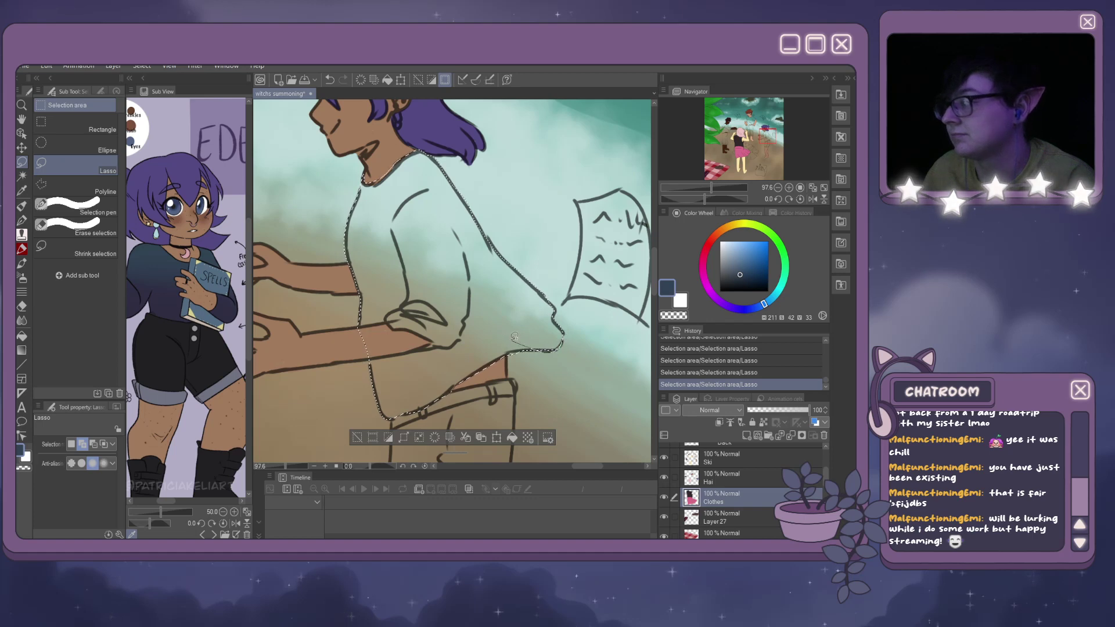
{"action": "left_click_drag", "start_coordinate": [511, 341], "coordinate": [549, 305]}
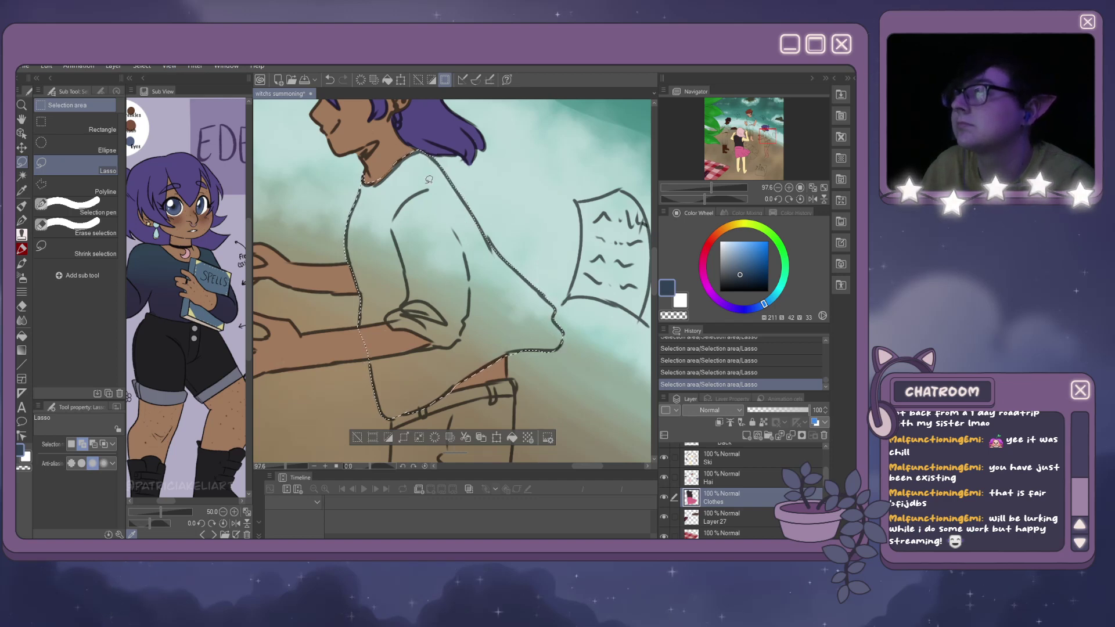
{"action": "left_click", "coordinate": [81, 227]}
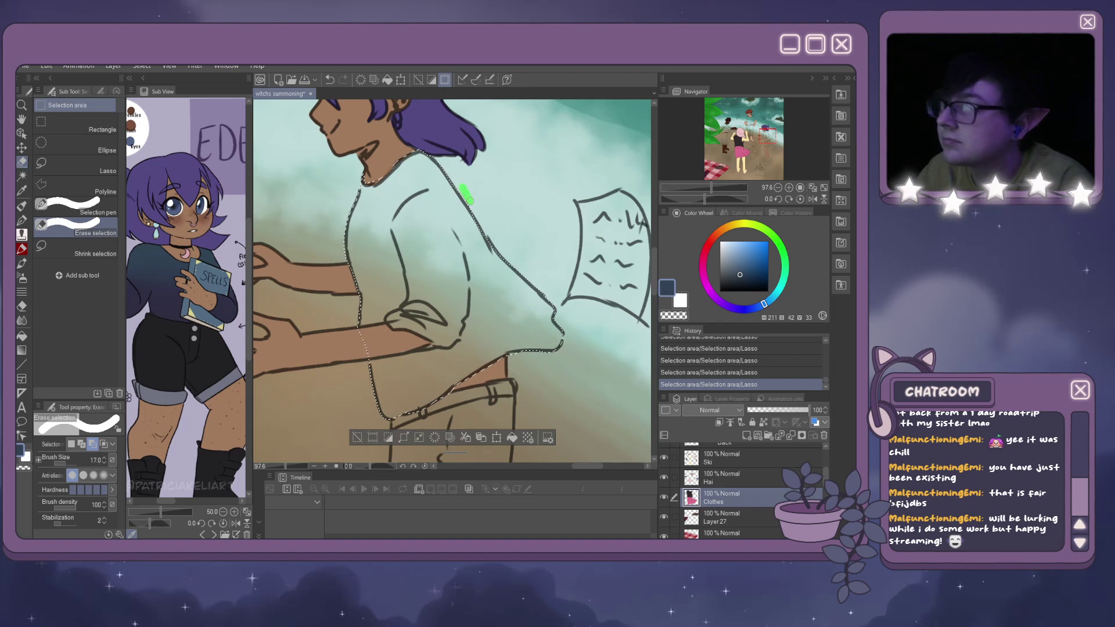
{"action": "left_click_drag", "start_coordinate": [468, 198], "coordinate": [470, 201]}
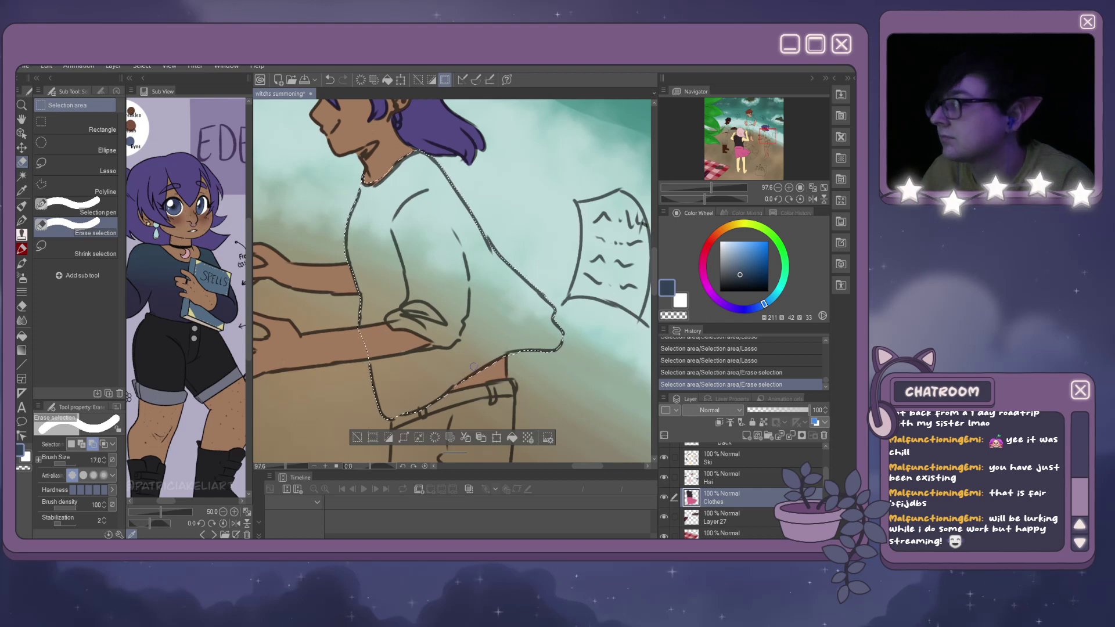
{"action": "left_click_drag", "start_coordinate": [474, 366], "coordinate": [515, 358]}
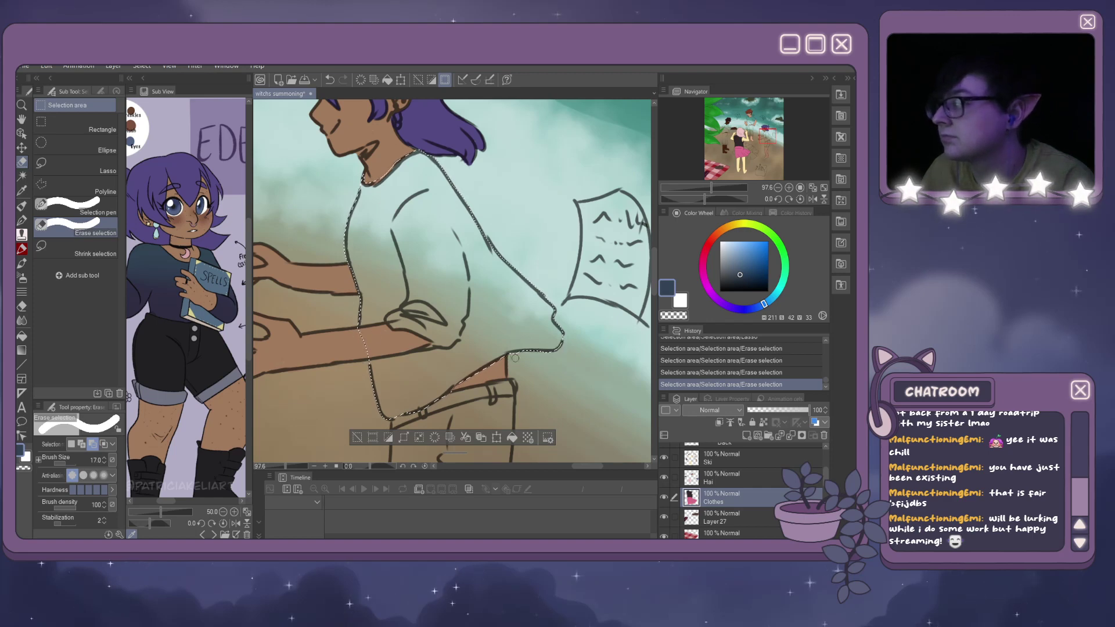
Sample the sweater's dark purple from the reference as background colour and apply a Foreground to background gradient down the selected sweater.
{"action": "left_click", "coordinate": [25, 458]}
{"action": "left_click", "coordinate": [164, 311]}
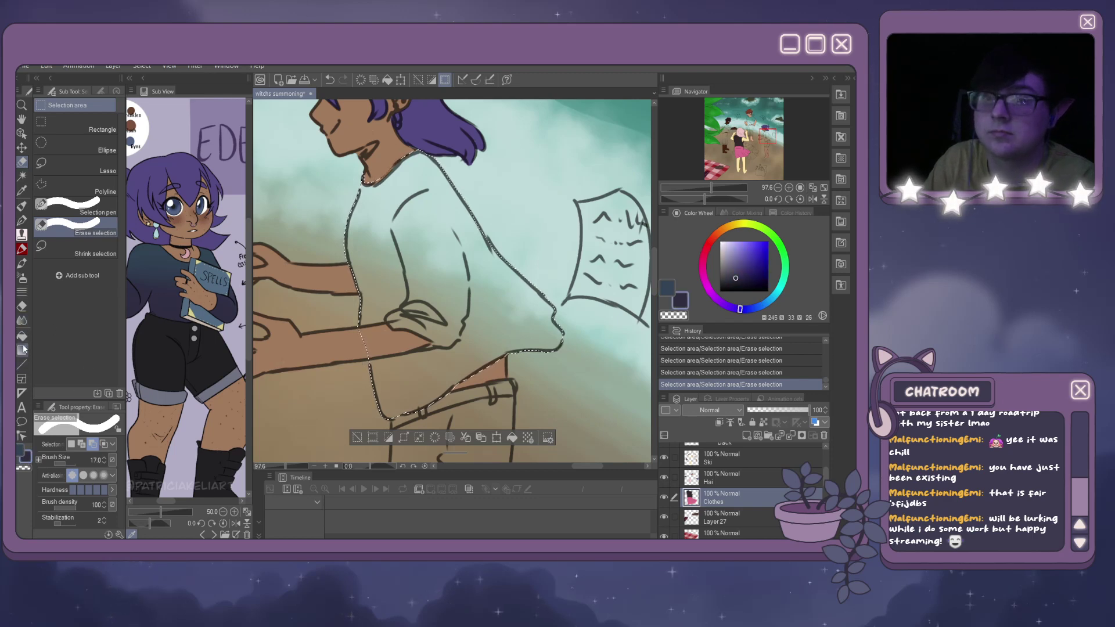
{"action": "left_click", "coordinate": [23, 351]}
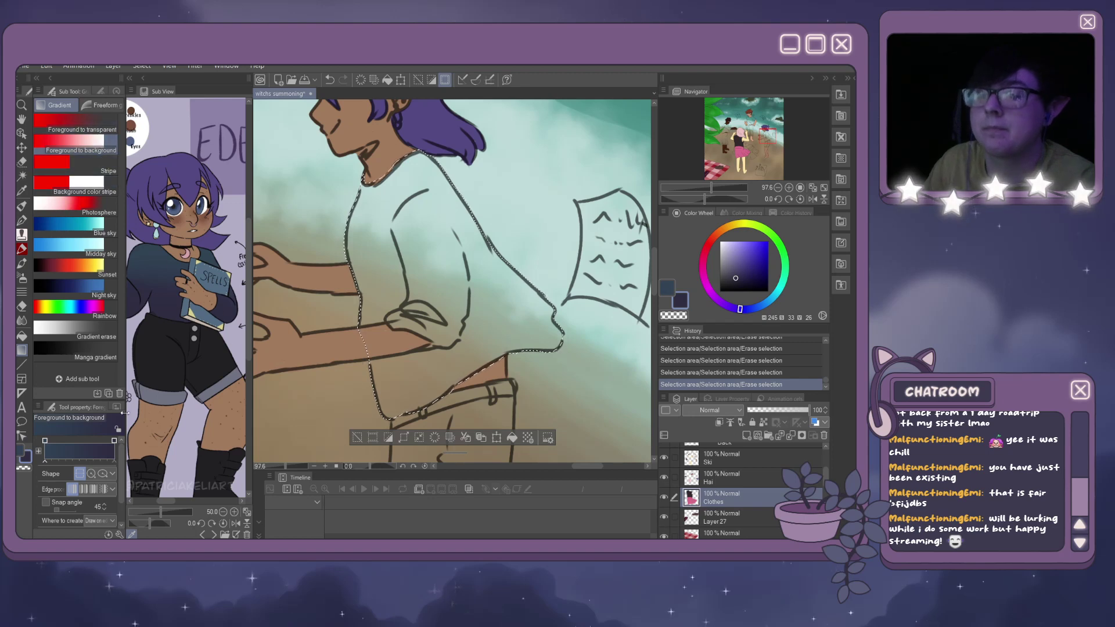
{"action": "left_click_drag", "start_coordinate": [390, 216], "coordinate": [432, 316]}
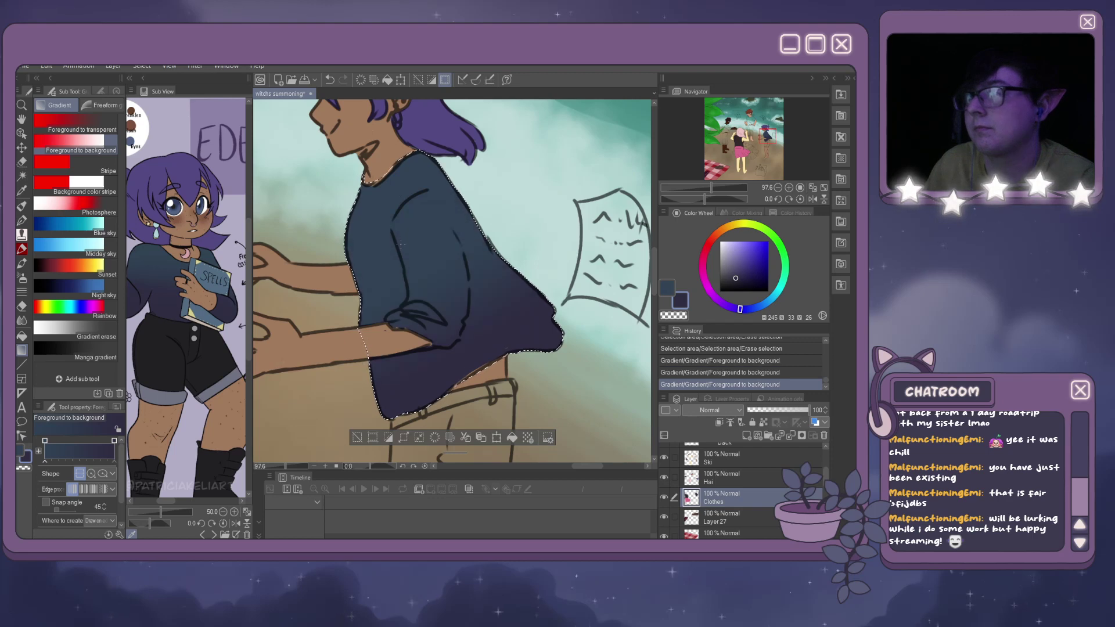
{"action": "left_click_drag", "start_coordinate": [400, 244], "coordinate": [419, 276]}
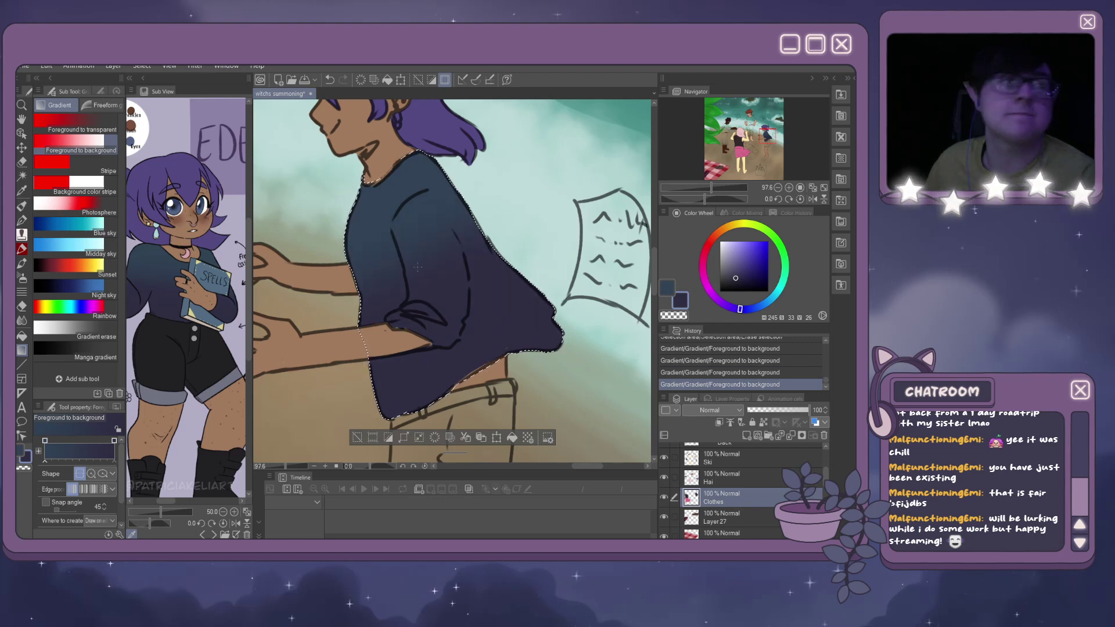
Sample the near-black of the reference character's shorts and clear the sweater selection.
{"action": "scroll", "coordinate": [417, 266], "scroll_direction": "down", "scroll_amount": 3}
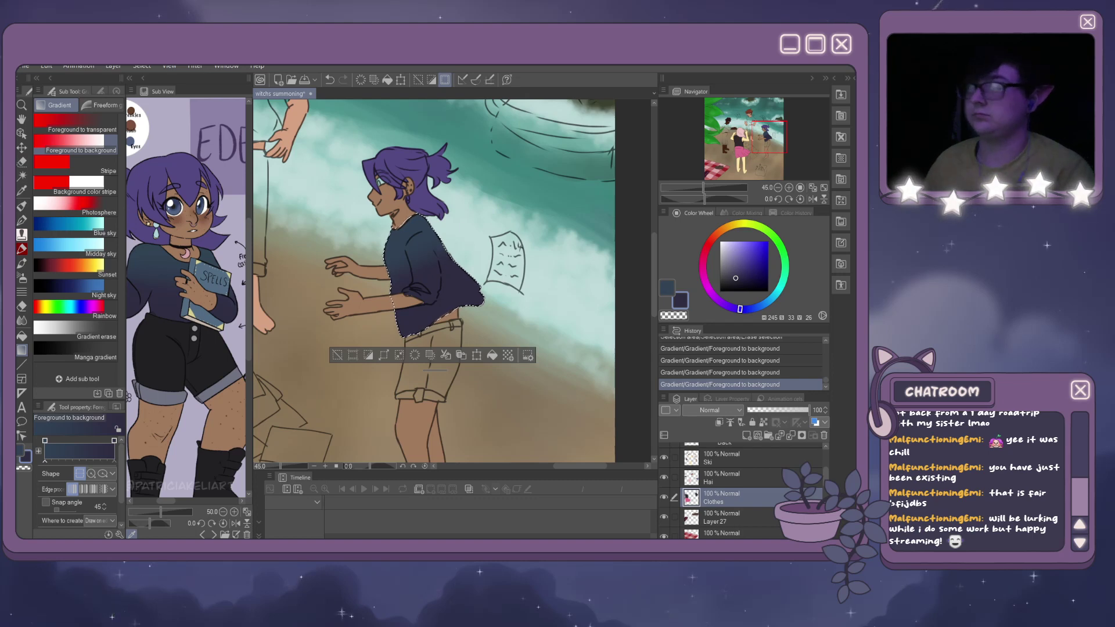
{"action": "left_click", "coordinate": [212, 361]}
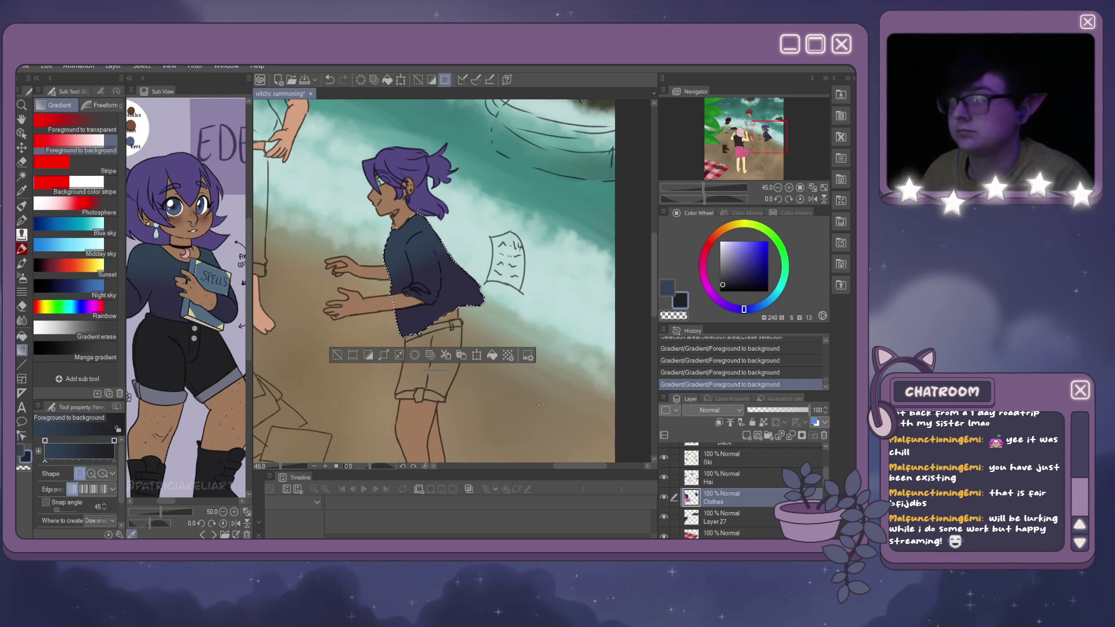
{"action": "scroll", "coordinate": [415, 389], "scroll_direction": "up", "scroll_amount": 4}
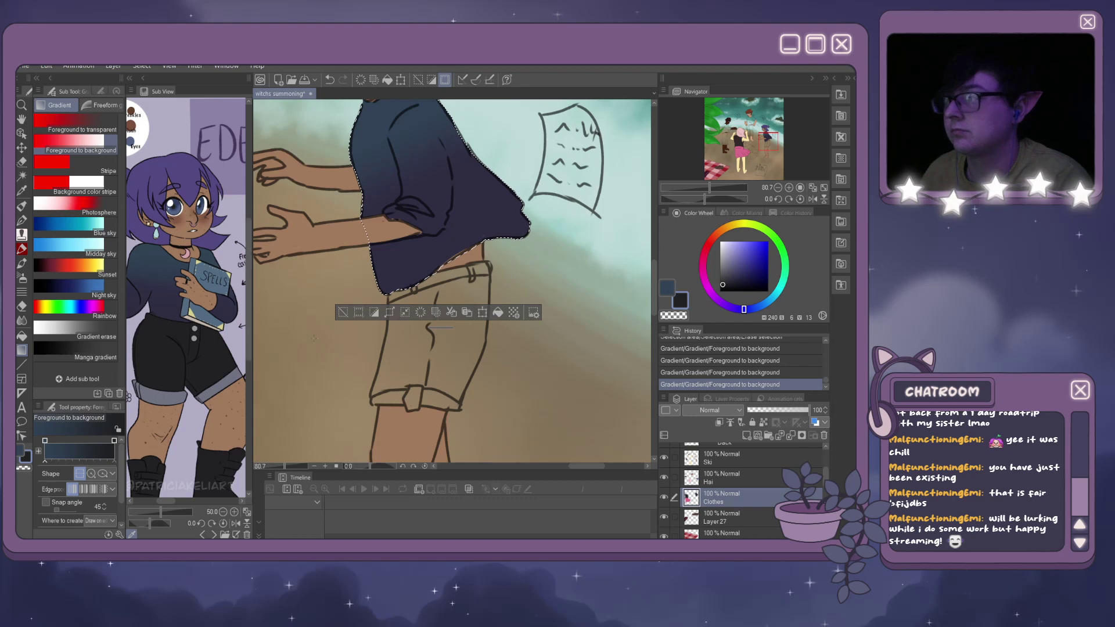
{"action": "left_click", "coordinate": [342, 312]}
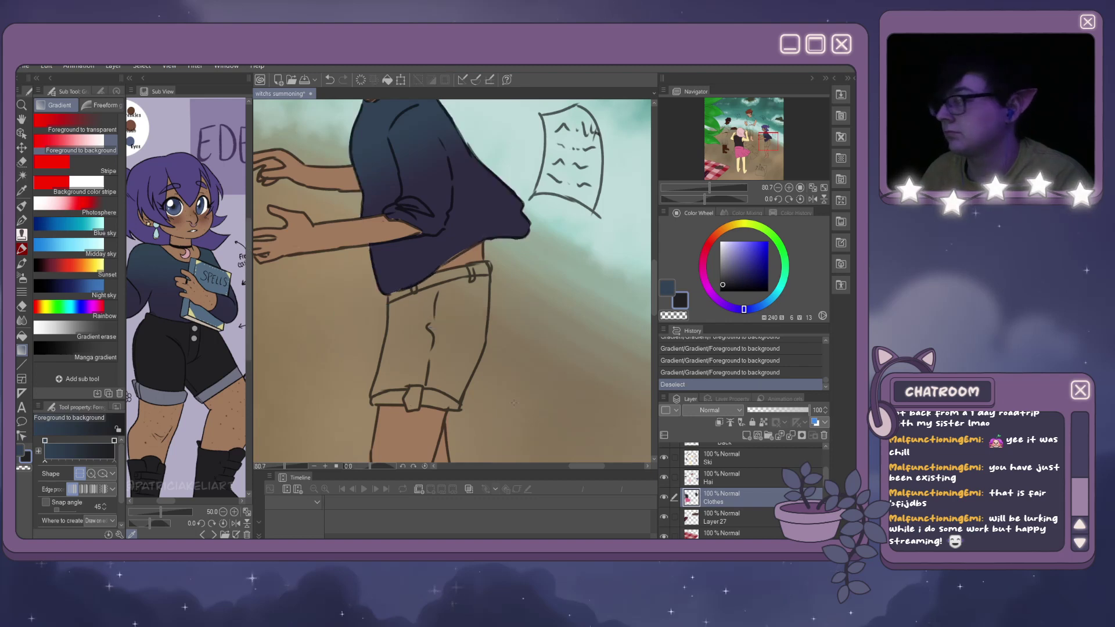
Outline the shorts in near-black with the SOIPEN pen along both sides, above the rolled cuff and around the waistband.
{"action": "scroll", "coordinate": [513, 403], "scroll_direction": "up", "scroll_amount": 1}
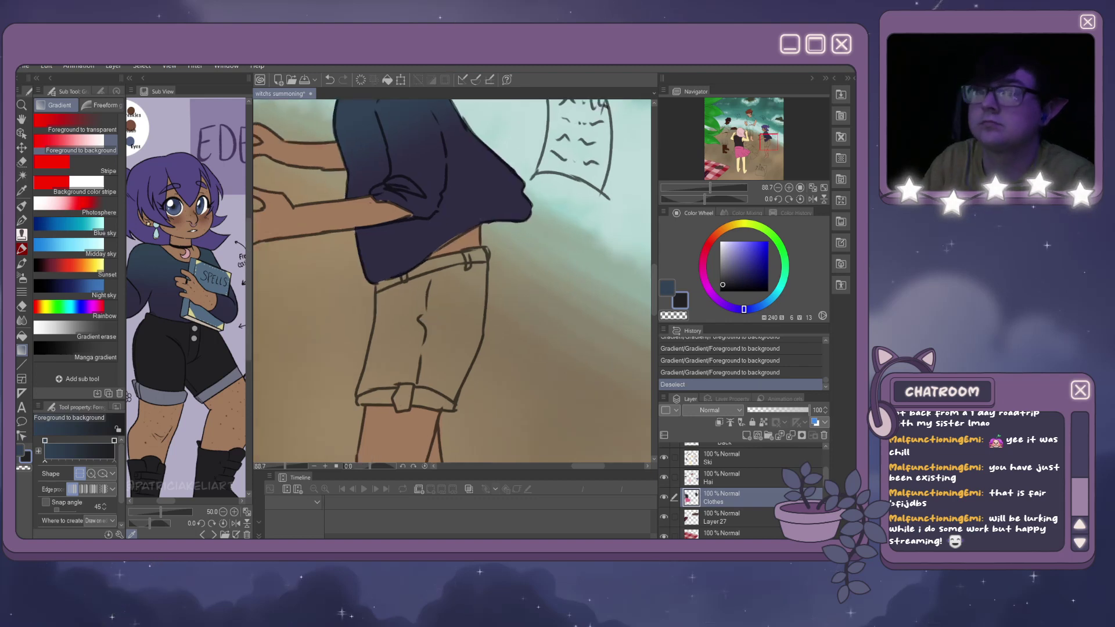
{"action": "left_click", "coordinate": [21, 220]}
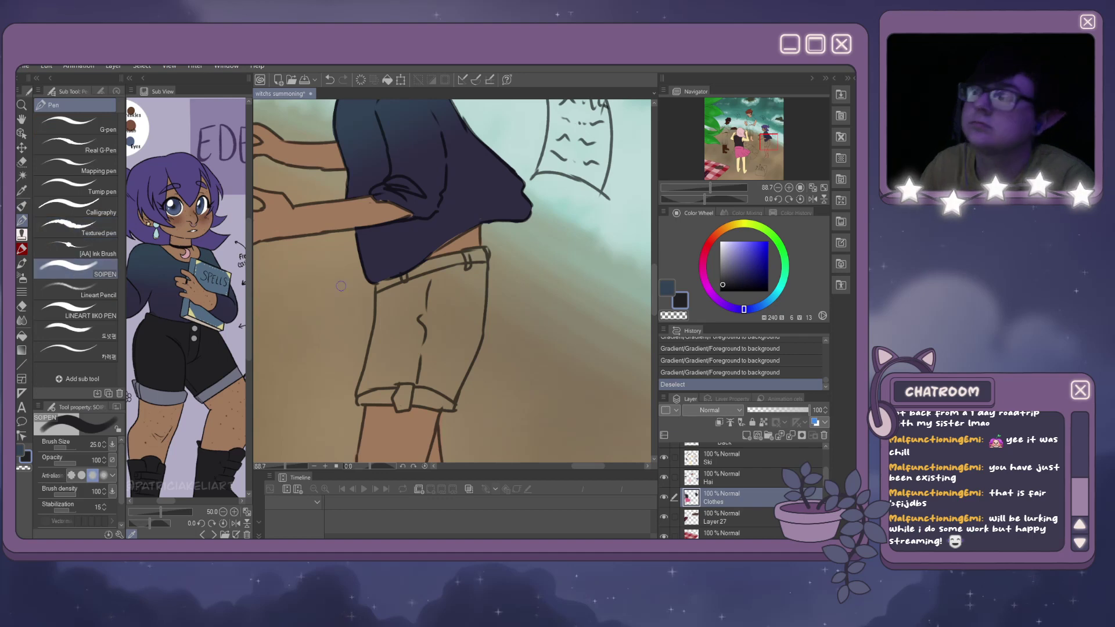
{"action": "mouse_move", "coordinate": [381, 287]}
{"action": "left_mouse_down"}
{"action": "mouse_move", "coordinate": [387, 332]}
{"action": "mouse_move", "coordinate": [378, 328]}
{"action": "mouse_move", "coordinate": [372, 385]}
{"action": "left_mouse_up"}
{"action": "mouse_move", "coordinate": [394, 378]}
{"action": "left_mouse_down"}
{"action": "mouse_move", "coordinate": [451, 392]}
{"action": "mouse_move", "coordinate": [461, 373]}
{"action": "mouse_move", "coordinate": [457, 388]}
{"action": "left_mouse_up"}
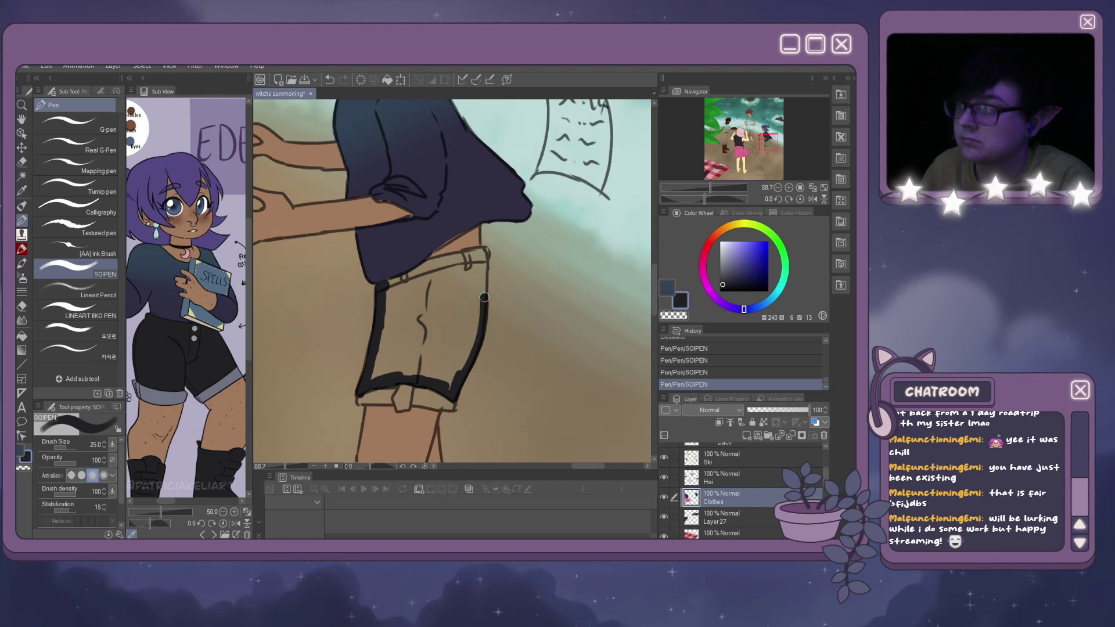
{"action": "mouse_move", "coordinate": [484, 297]}
{"action": "left_mouse_down"}
{"action": "mouse_move", "coordinate": [483, 252]}
{"action": "mouse_move", "coordinate": [388, 283]}
{"action": "mouse_move", "coordinate": [474, 260]}
{"action": "mouse_move", "coordinate": [436, 271]}
{"action": "left_mouse_up"}
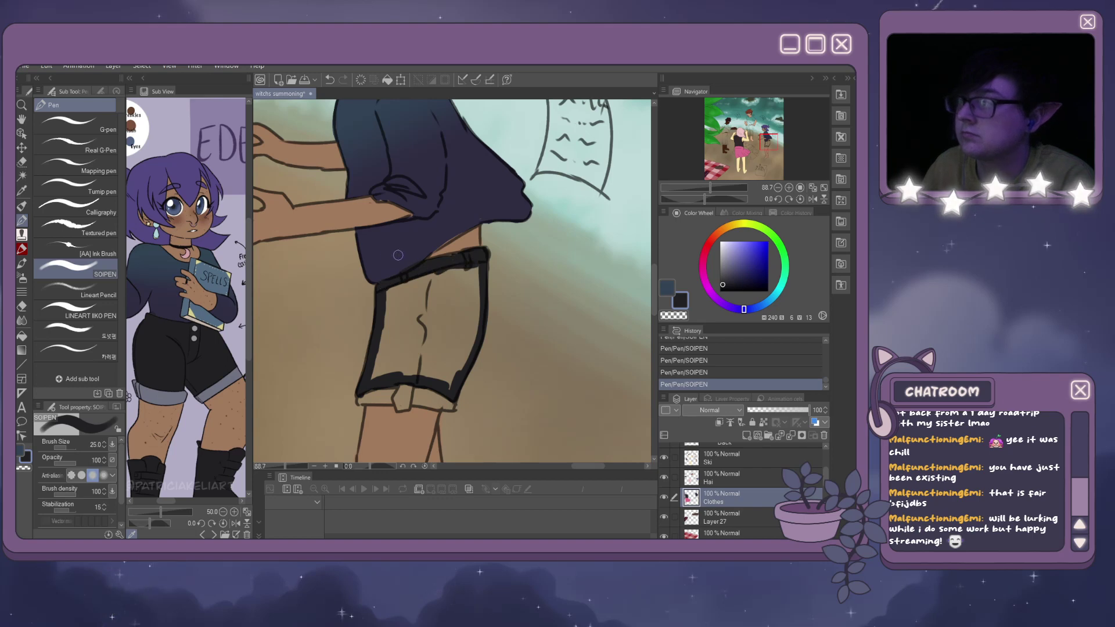
Fill the outlined shorts with near-black, referring only to the editing layer, and touch up the edge above the cuff with the pen.
{"action": "left_click", "coordinate": [22, 335]}
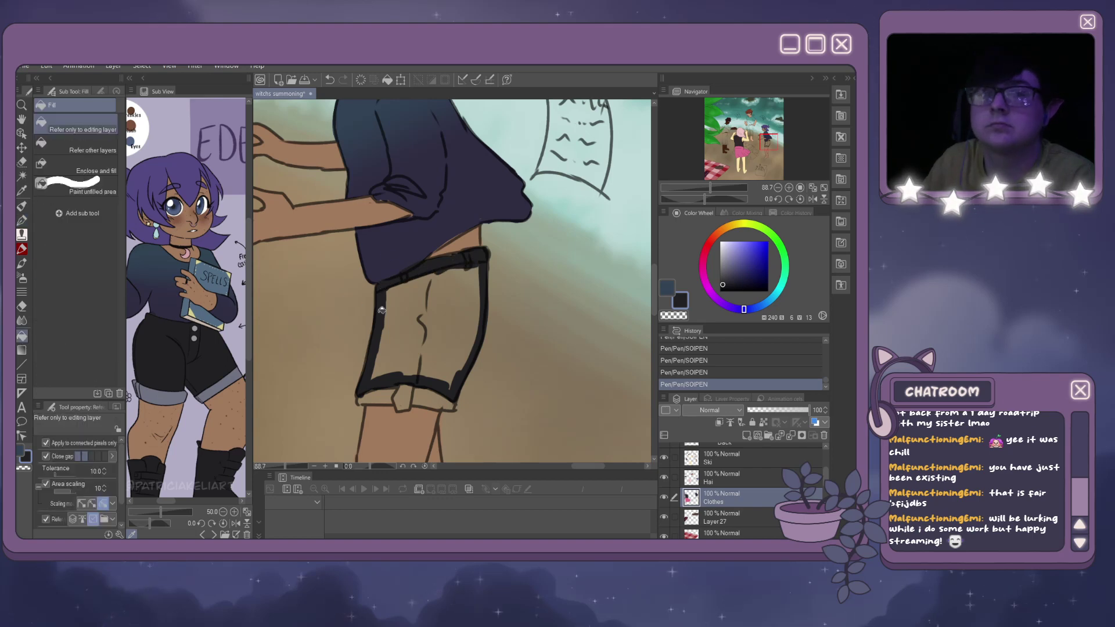
{"action": "left_click", "coordinate": [427, 337]}
{"action": "left_click", "coordinate": [22, 221]}
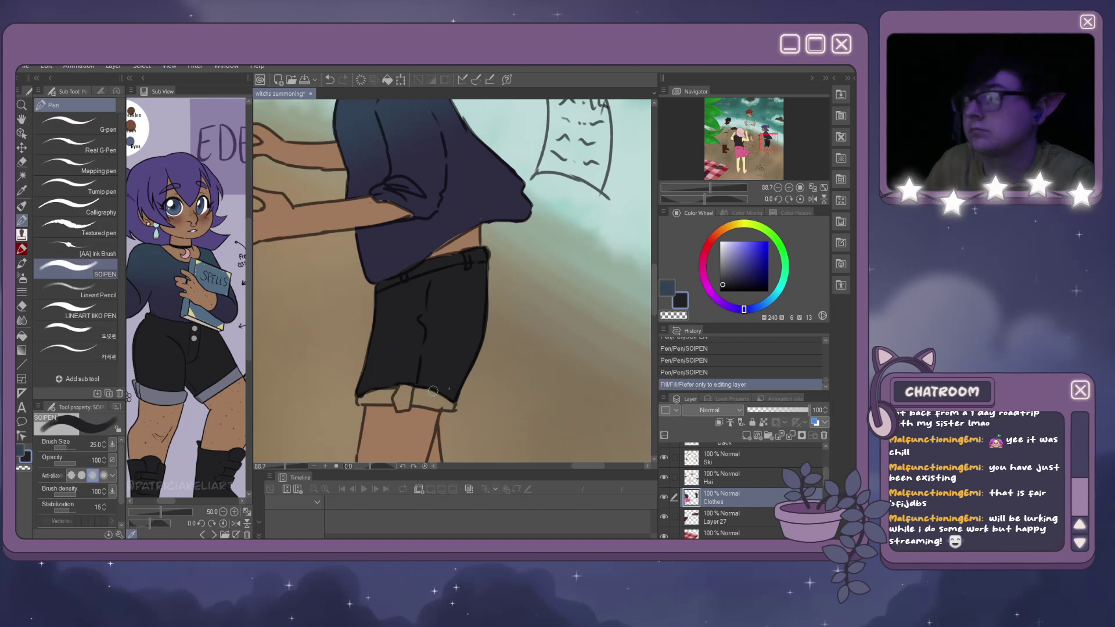
{"action": "left_click", "coordinate": [448, 389]}
Sample the grey-blue of the shorts' cuffs from the reference and paint the rolled cuff on the character's shorts.
{"action": "left_click", "coordinate": [199, 401]}
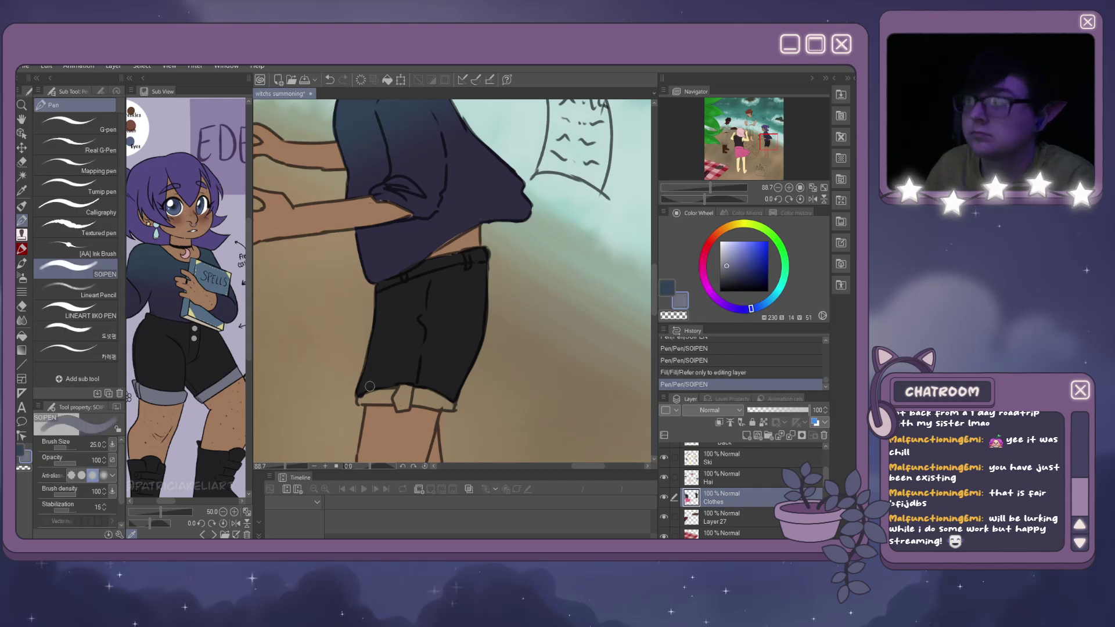
{"action": "mouse_move", "coordinate": [365, 398]}
{"action": "left_mouse_down"}
{"action": "mouse_move", "coordinate": [402, 407]}
{"action": "mouse_move", "coordinate": [410, 389]}
{"action": "mouse_move", "coordinate": [379, 396]}
{"action": "left_mouse_up"}
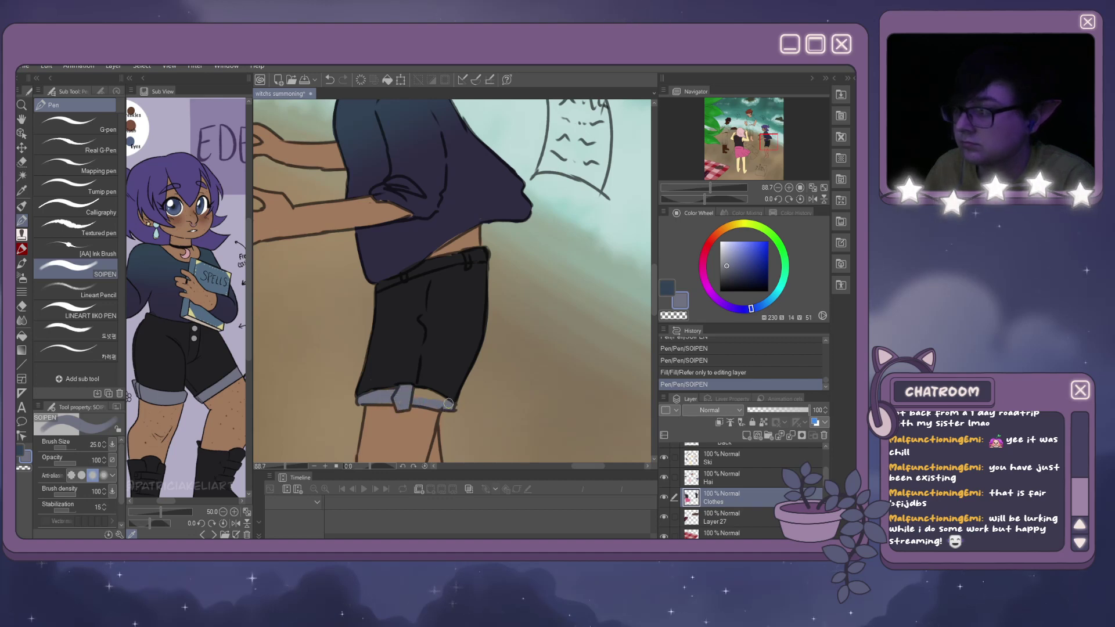
{"action": "left_click_drag", "start_coordinate": [394, 400], "coordinate": [382, 391]}
{"action": "scroll", "coordinate": [388, 380], "scroll_direction": "down", "scroll_amount": 7}
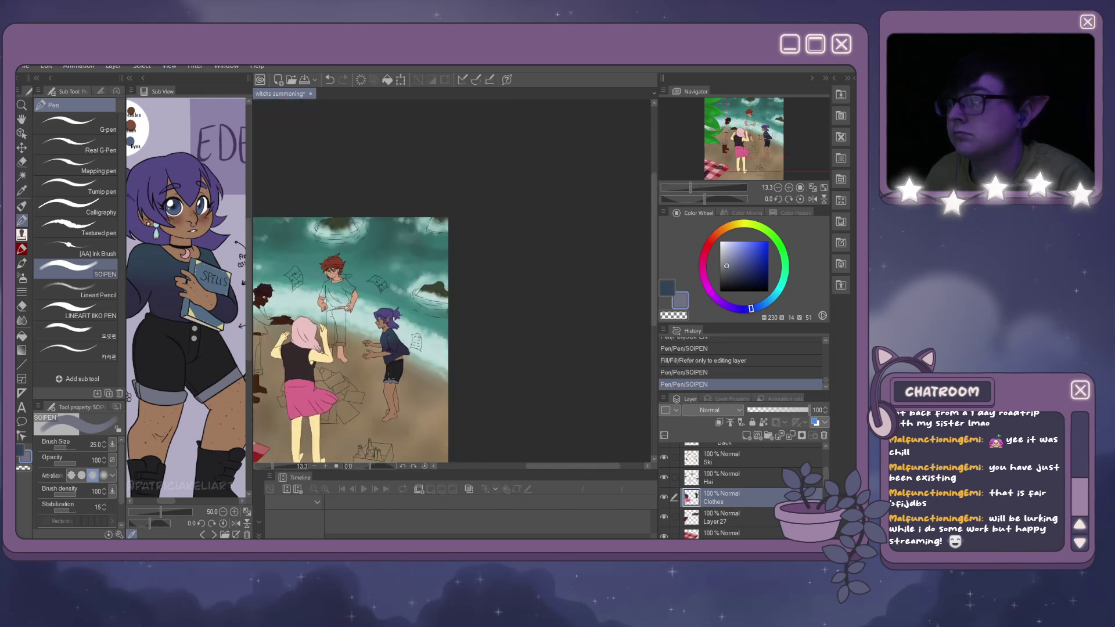
Bring up the red-haired character's reference sheet and sample the dark red of his shirt.
{"action": "scroll", "coordinate": [380, 310], "scroll_direction": "up", "scroll_amount": 2}
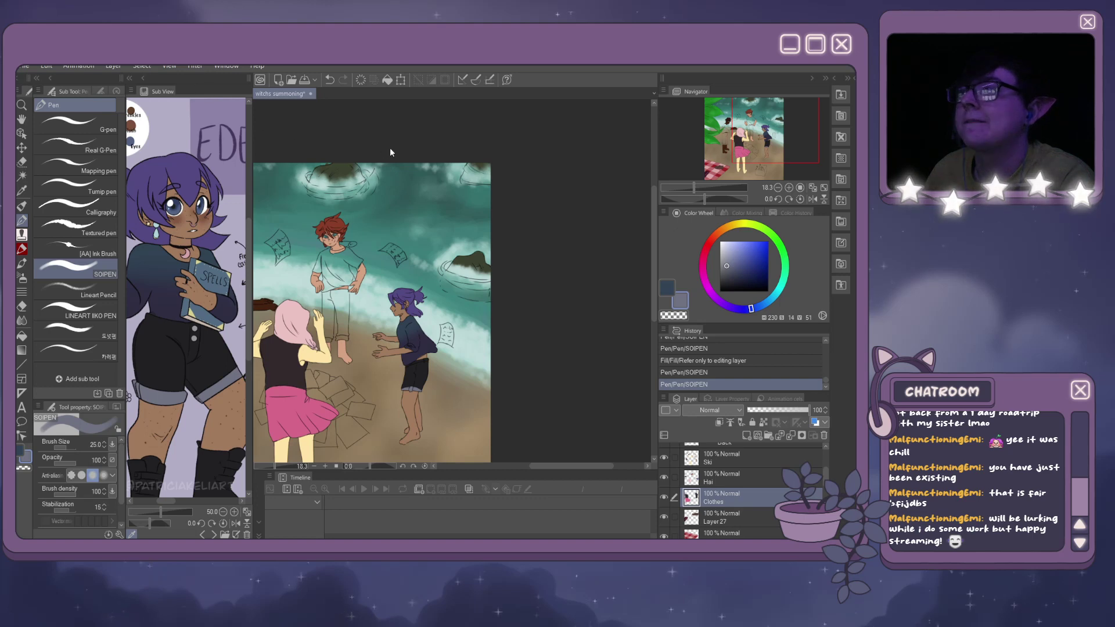
{"action": "left_click", "coordinate": [213, 535]}
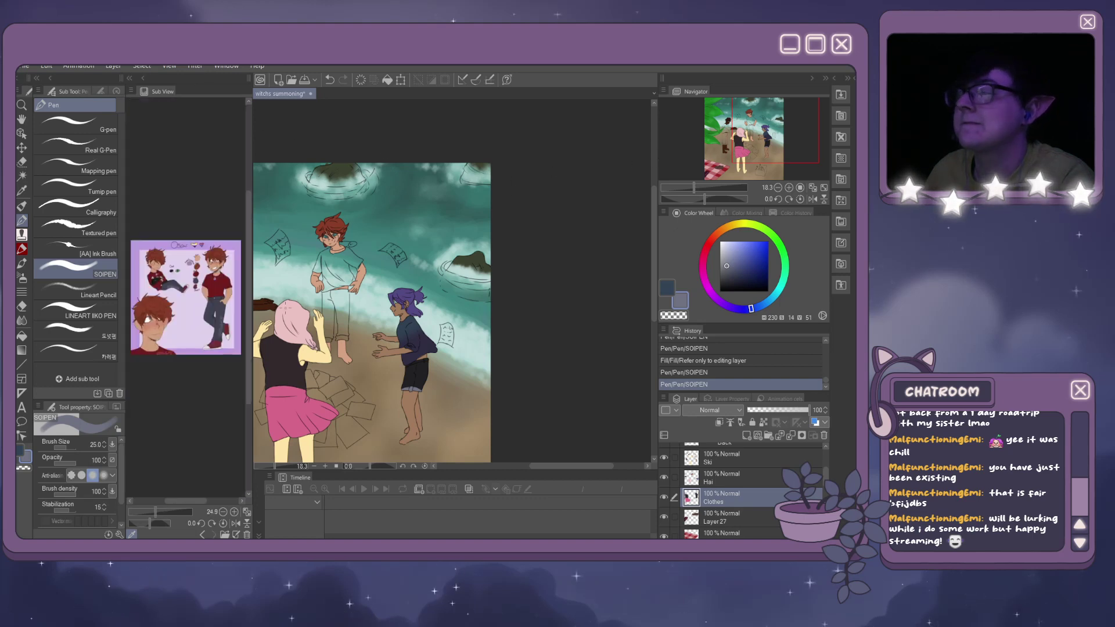
{"action": "scroll", "coordinate": [212, 265], "scroll_direction": "up", "scroll_amount": 2}
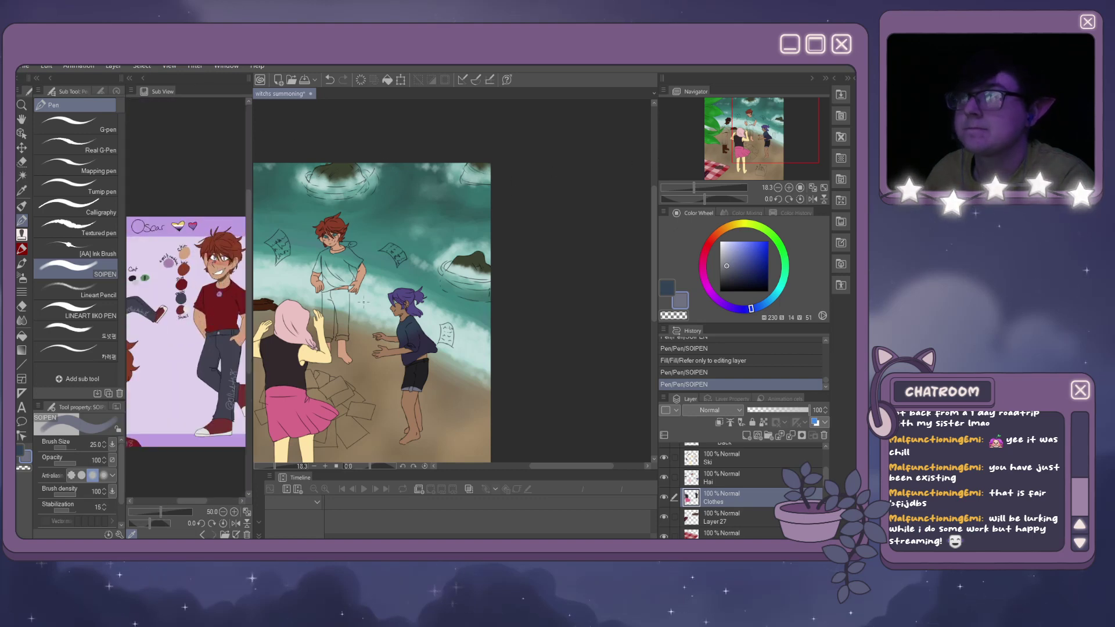
{"action": "scroll", "coordinate": [363, 301], "scroll_direction": "down", "scroll_amount": 1}
{"action": "scroll", "coordinate": [348, 250], "scroll_direction": "up", "scroll_amount": 4}
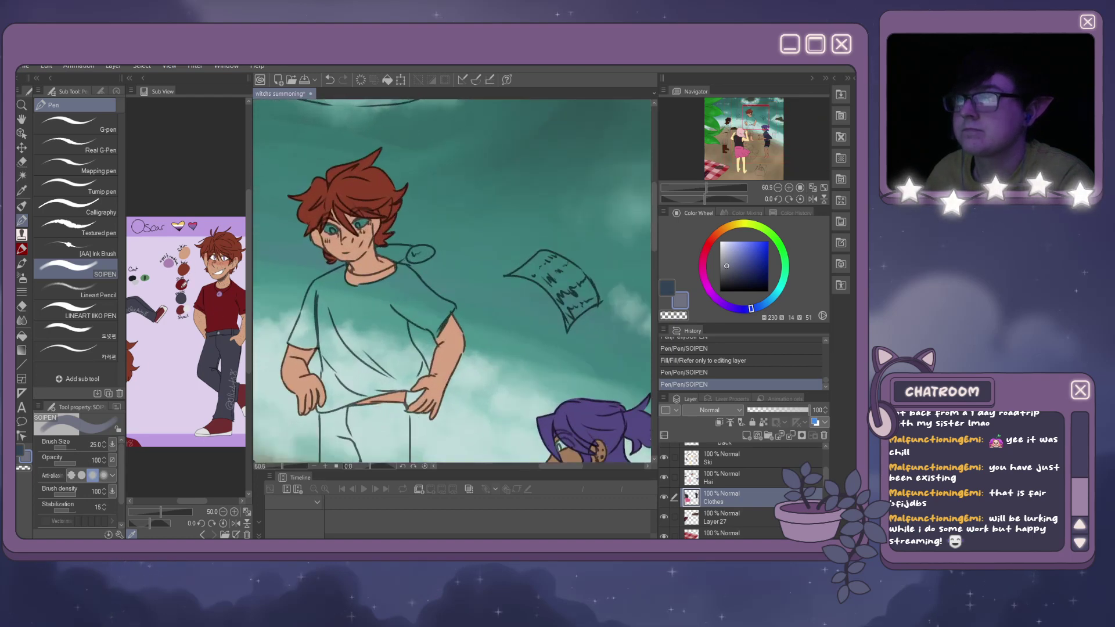
{"action": "left_click", "coordinate": [182, 284]}
{"action": "scroll", "coordinate": [452, 322], "scroll_direction": "up", "scroll_amount": 4}
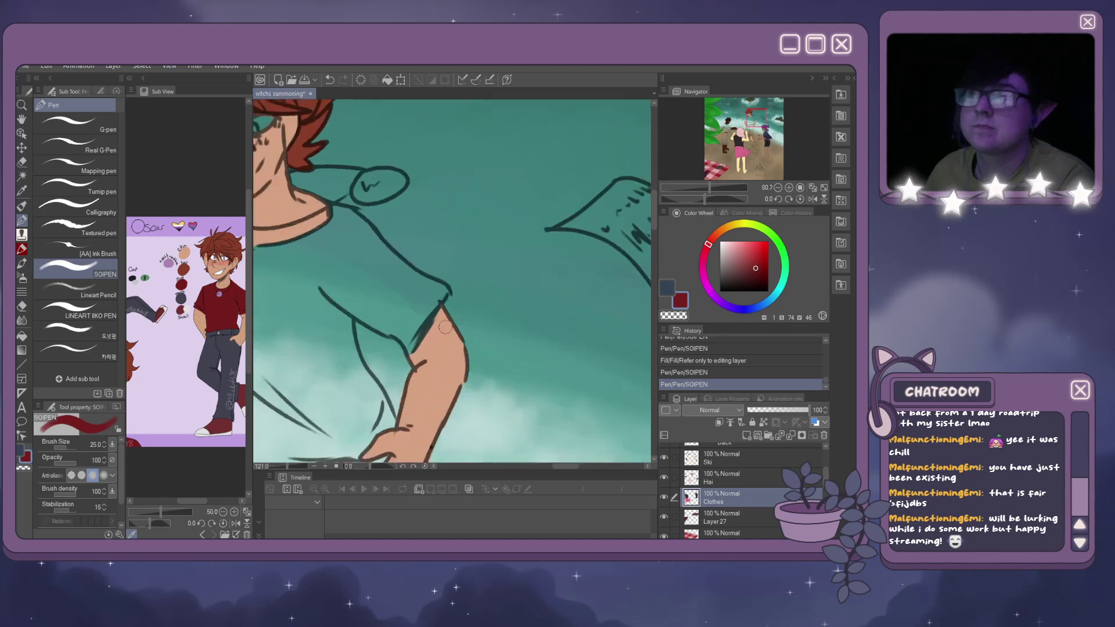
Outline the red-haired character's T-shirt in dark red with the SOIPEN pen along the sleeves, shoulders, collar, sides and hem.
{"action": "scroll", "coordinate": [446, 327], "scroll_direction": "down", "scroll_amount": 4}
{"action": "scroll", "coordinate": [323, 285], "scroll_direction": "up", "scroll_amount": 3}
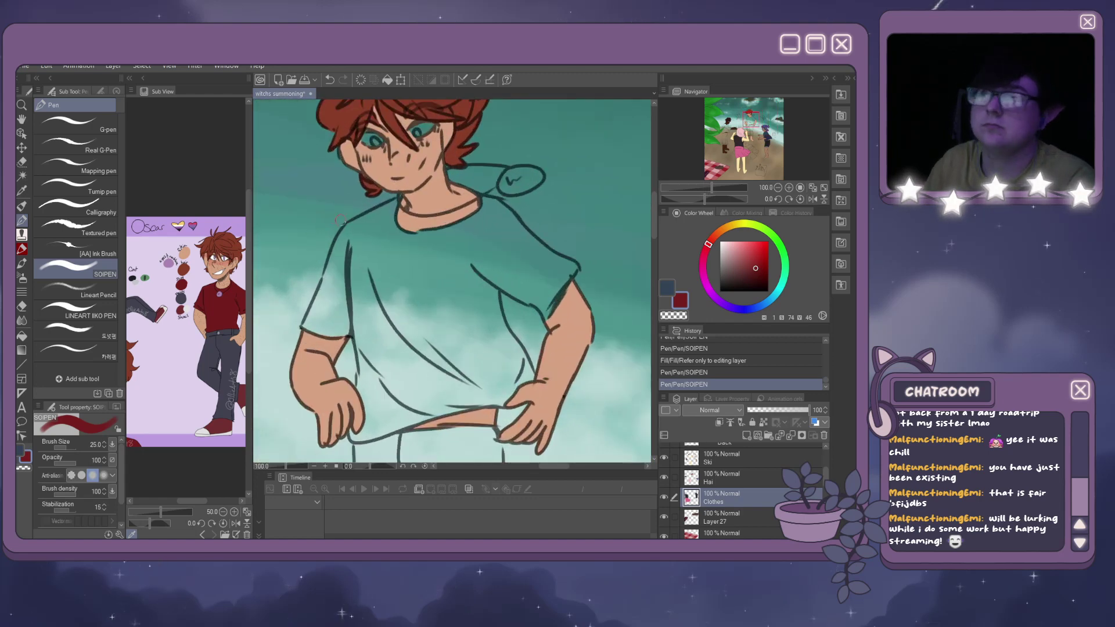
{"action": "mouse_move", "coordinate": [371, 248]}
{"action": "left_mouse_down"}
{"action": "mouse_move", "coordinate": [333, 279]}
{"action": "mouse_move", "coordinate": [334, 257]}
{"action": "mouse_move", "coordinate": [314, 307]}
{"action": "mouse_move", "coordinate": [317, 333]}
{"action": "mouse_move", "coordinate": [347, 329]}
{"action": "mouse_move", "coordinate": [323, 336]}
{"action": "mouse_move", "coordinate": [362, 360]}
{"action": "mouse_move", "coordinate": [355, 339]}
{"action": "mouse_move", "coordinate": [365, 361]}
{"action": "mouse_move", "coordinate": [357, 438]}
{"action": "left_mouse_up"}
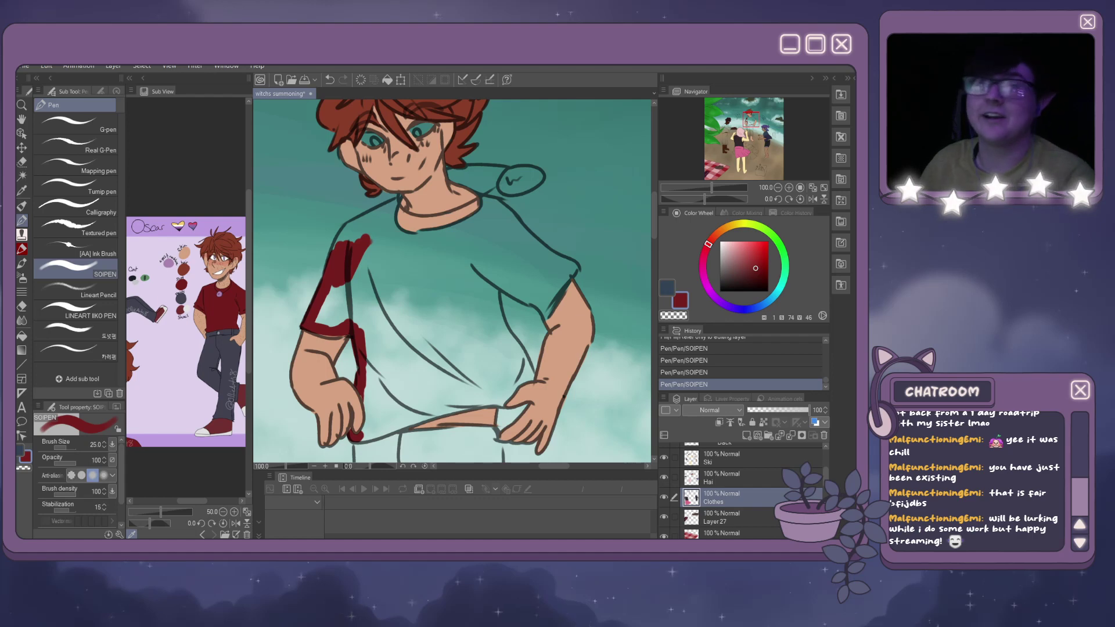
{"action": "left_click_drag", "start_coordinate": [403, 264], "coordinate": [399, 300]}
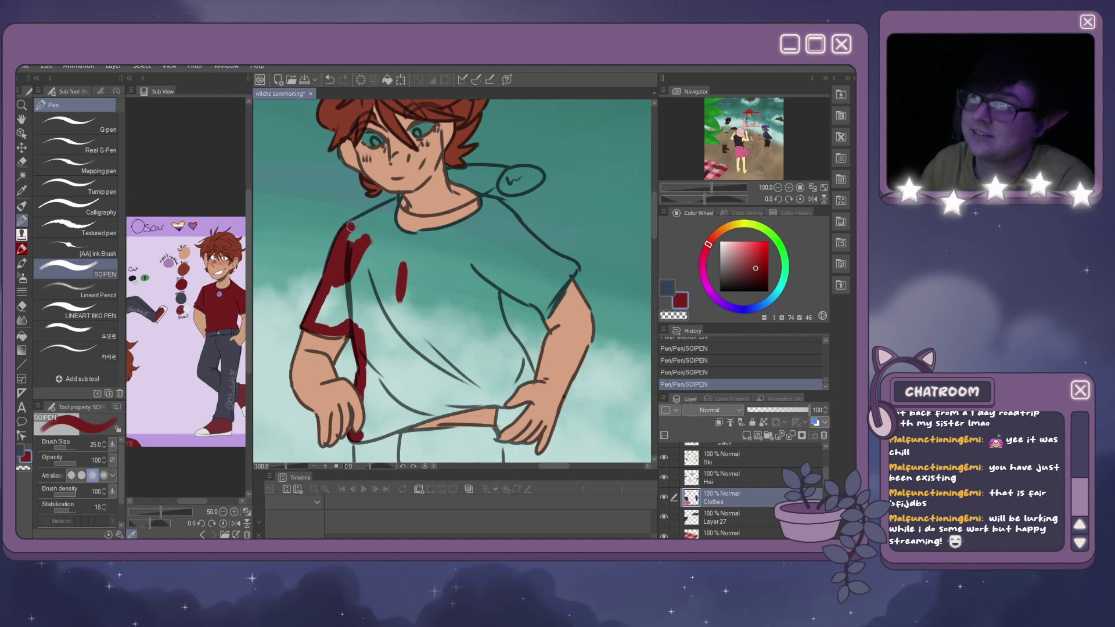
{"action": "mouse_move", "coordinate": [351, 227]}
{"action": "left_mouse_down"}
{"action": "mouse_move", "coordinate": [400, 205]}
{"action": "mouse_move", "coordinate": [372, 227]}
{"action": "mouse_move", "coordinate": [373, 215]}
{"action": "mouse_move", "coordinate": [397, 220]}
{"action": "mouse_move", "coordinate": [394, 204]}
{"action": "mouse_move", "coordinate": [399, 225]}
{"action": "mouse_move", "coordinate": [418, 237]}
{"action": "mouse_move", "coordinate": [482, 205]}
{"action": "left_mouse_up"}
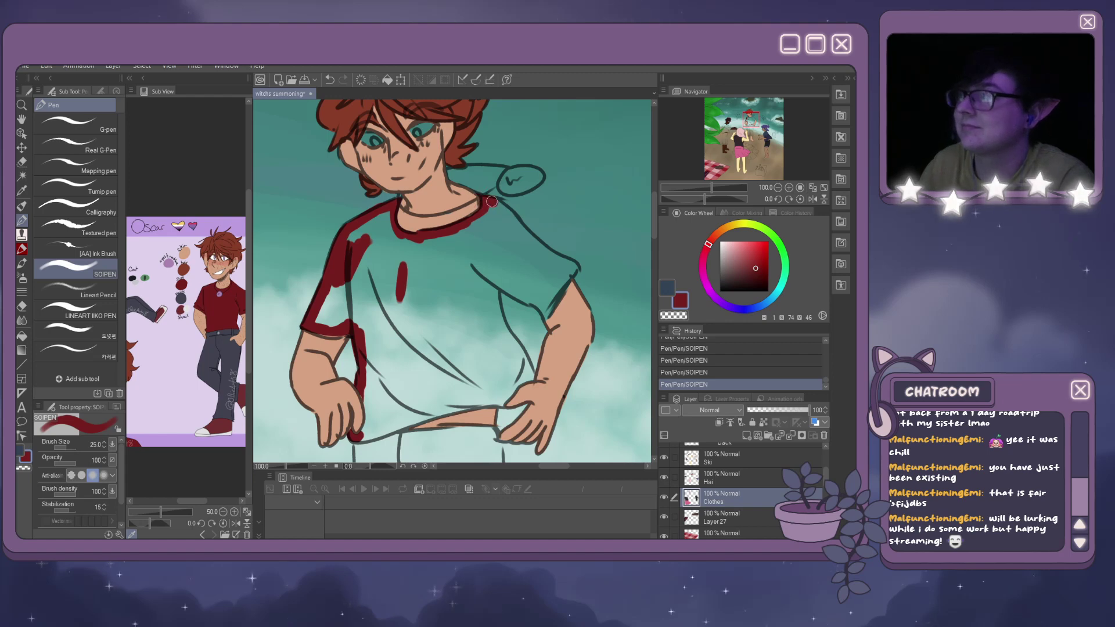
{"action": "mouse_move", "coordinate": [504, 209]}
{"action": "left_mouse_down"}
{"action": "mouse_move", "coordinate": [538, 251]}
{"action": "mouse_move", "coordinate": [538, 236]}
{"action": "mouse_move", "coordinate": [528, 236]}
{"action": "mouse_move", "coordinate": [573, 268]}
{"action": "mouse_move", "coordinate": [546, 317]}
{"action": "mouse_move", "coordinate": [494, 283]}
{"action": "mouse_move", "coordinate": [525, 385]}
{"action": "left_mouse_up"}
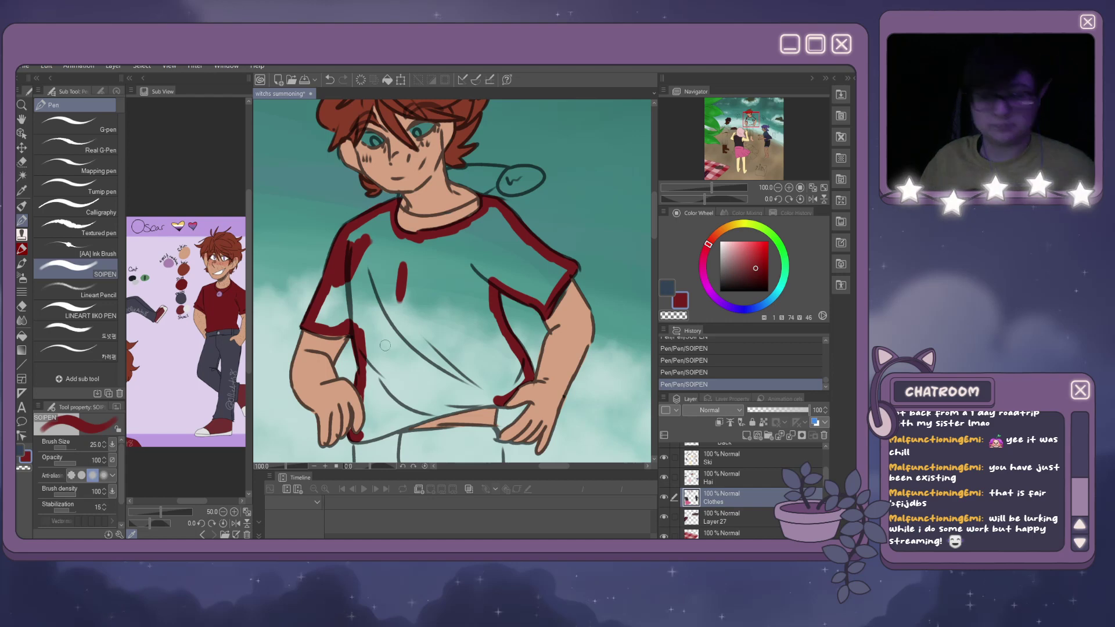
{"action": "mouse_move", "coordinate": [358, 434]}
{"action": "left_mouse_down"}
{"action": "mouse_move", "coordinate": [465, 401]}
{"action": "mouse_move", "coordinate": [507, 400]}
{"action": "mouse_move", "coordinate": [398, 428]}
{"action": "mouse_move", "coordinate": [419, 405]}
{"action": "left_mouse_up"}
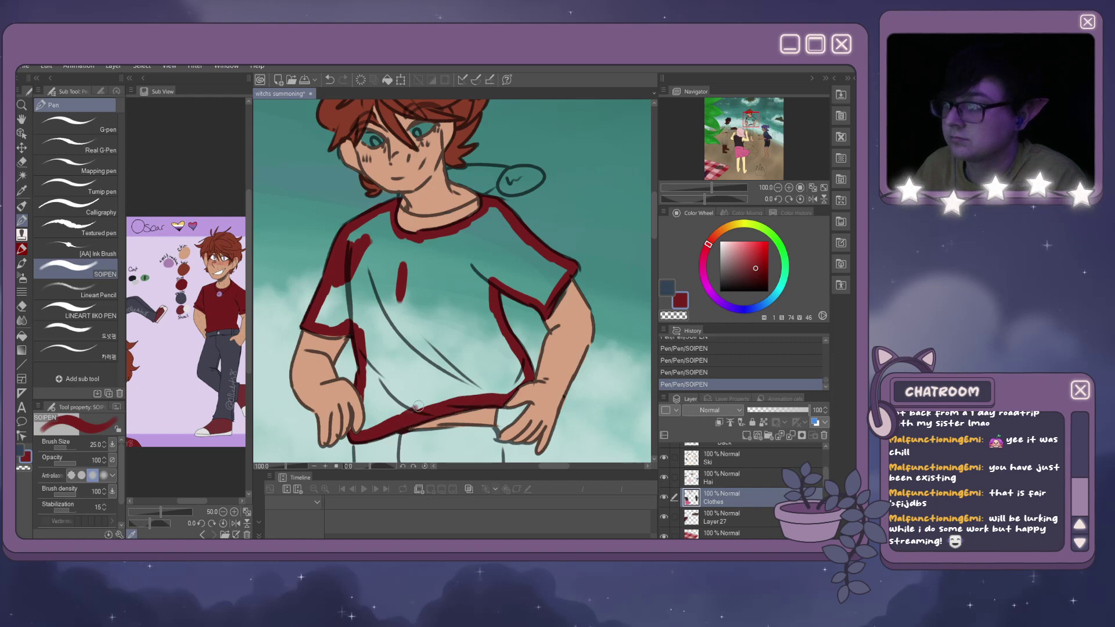
Fill the outlined T-shirt with dark red, referring only to the editing layer, and touch up the hem and sleeve edge with the pen.
{"action": "left_click", "coordinate": [22, 335]}
{"action": "left_click", "coordinate": [414, 297]}
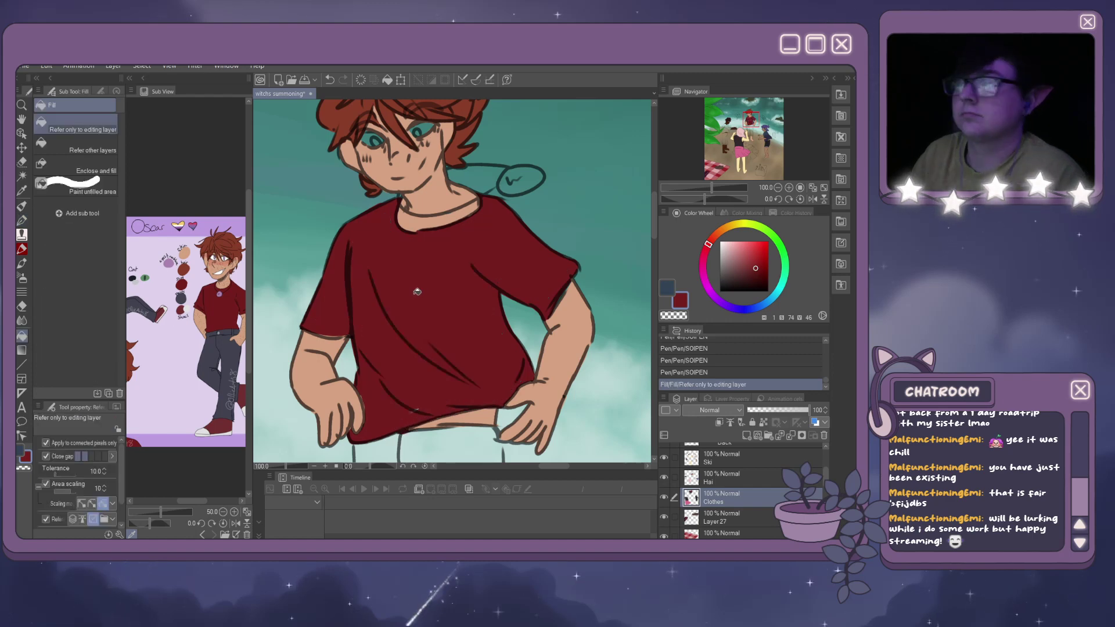
{"action": "left_click", "coordinate": [22, 224]}
{"action": "left_click_drag", "start_coordinate": [418, 409], "coordinate": [368, 417]}
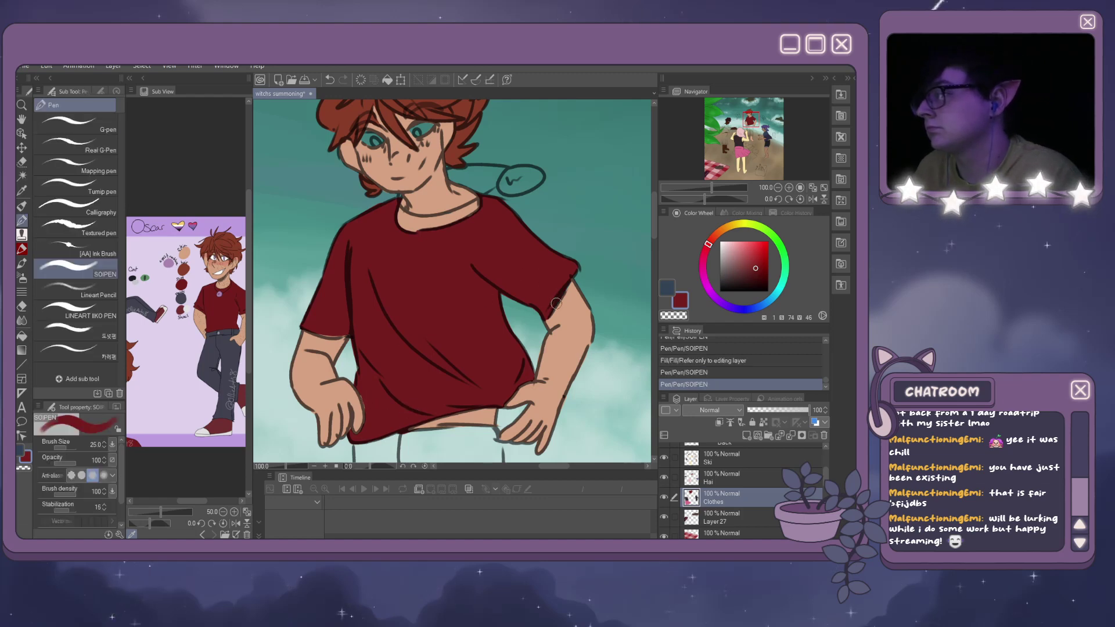
{"action": "left_click_drag", "start_coordinate": [573, 268], "coordinate": [579, 259]}
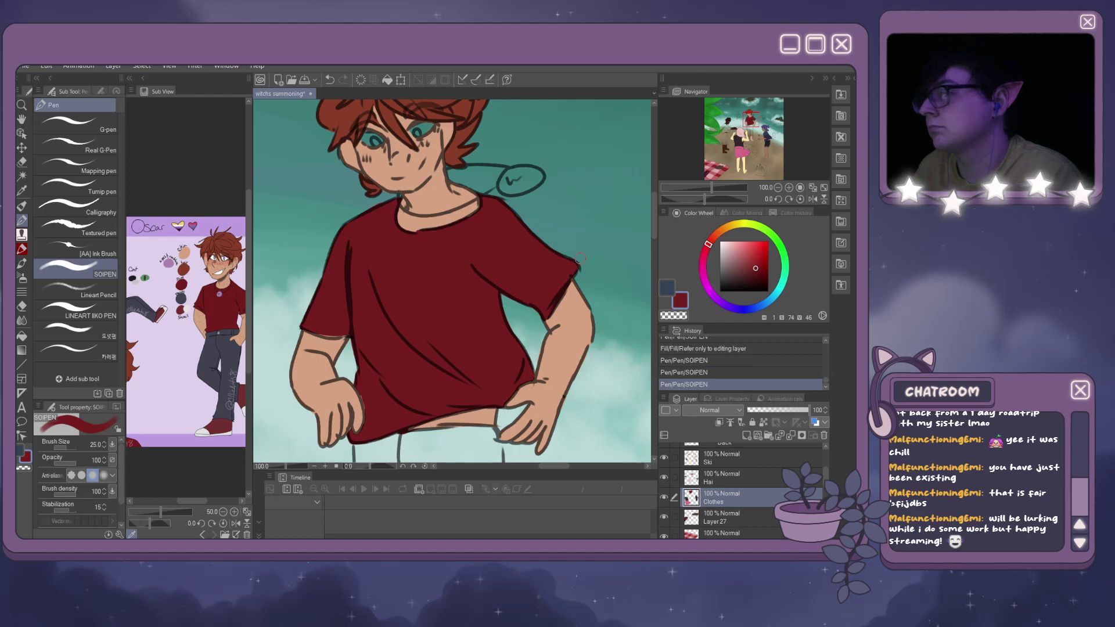
{"action": "scroll", "coordinate": [462, 244], "scroll_direction": "down", "scroll_amount": 4}
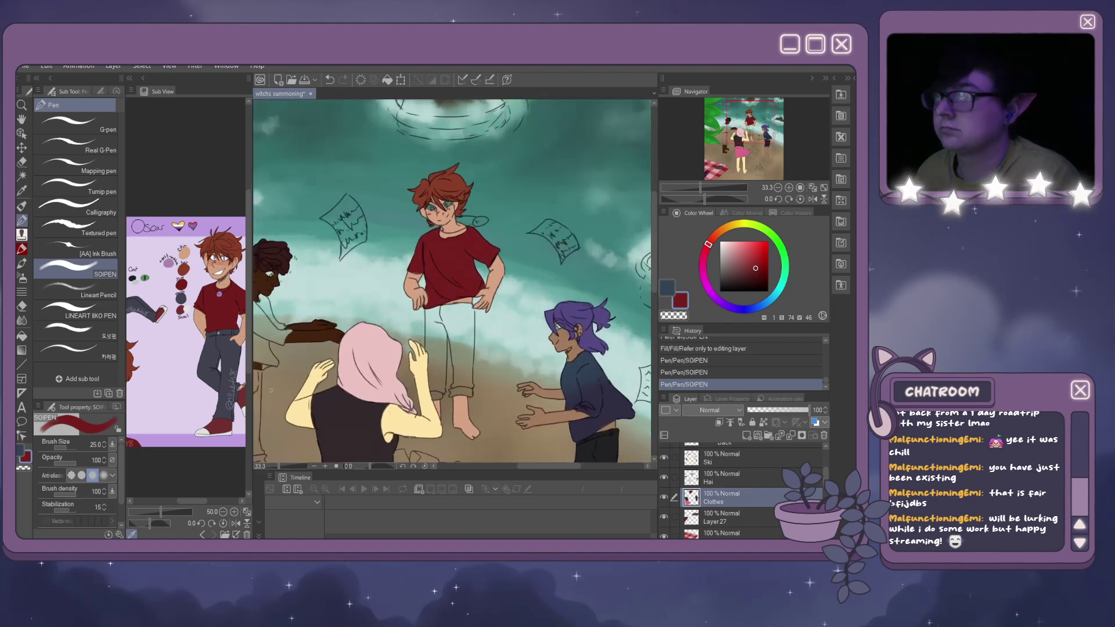
Sample the dark blue-grey of the reference trousers and outline the waistband, one leg's outer side and the edge above its cuff.
{"action": "left_click", "coordinate": [207, 356]}
{"action": "scroll", "coordinate": [479, 353], "scroll_direction": "up", "scroll_amount": 4}
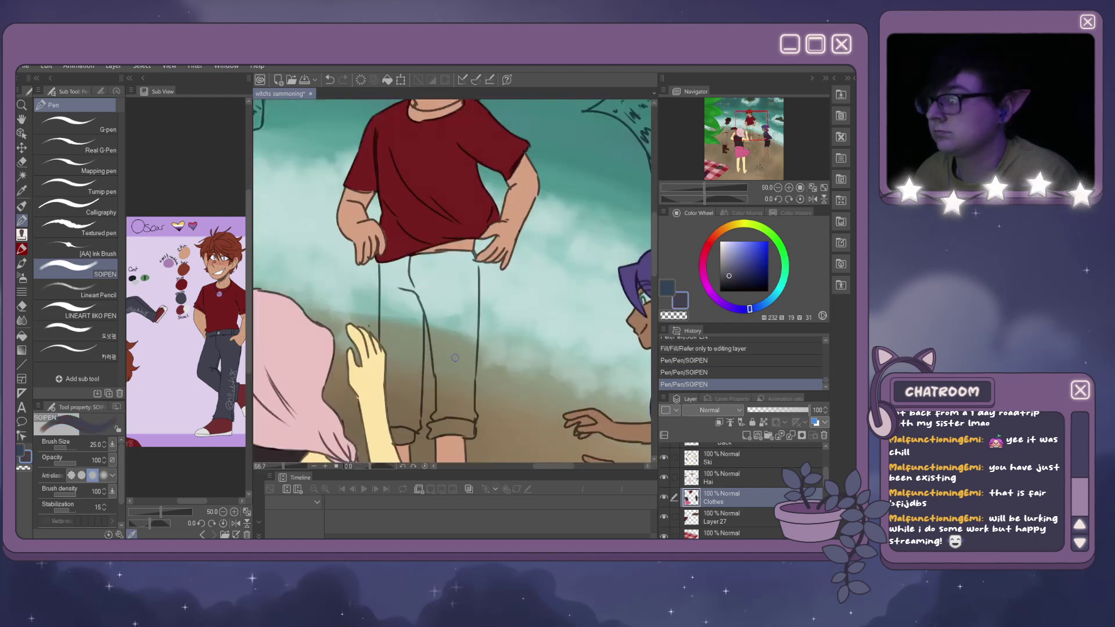
{"action": "mouse_move", "coordinate": [339, 207]}
{"action": "left_mouse_down"}
{"action": "mouse_move", "coordinate": [353, 228]}
{"action": "mouse_move", "coordinate": [400, 211]}
{"action": "mouse_move", "coordinate": [488, 206]}
{"action": "mouse_move", "coordinate": [482, 425]}
{"action": "left_mouse_up"}
{"action": "key", "text": "ctrl+z"}
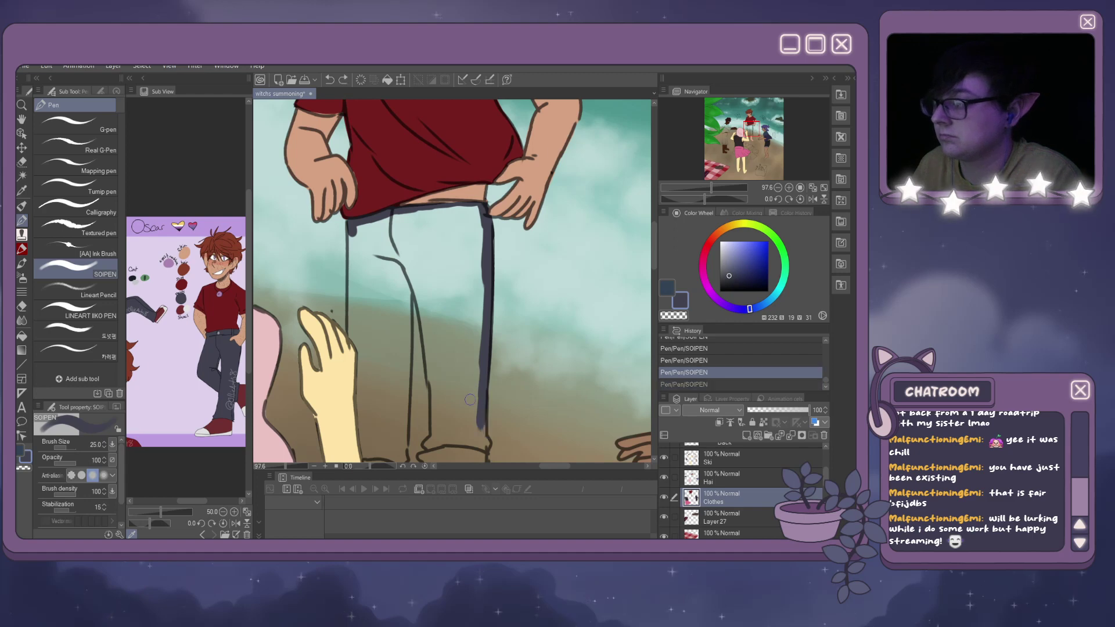
{"action": "key", "text": "ctrl+y"}
{"action": "mouse_move", "coordinate": [481, 399]}
{"action": "left_mouse_down"}
{"action": "mouse_move", "coordinate": [486, 443]}
{"action": "mouse_move", "coordinate": [426, 445]}
{"action": "mouse_move", "coordinate": [483, 443]}
{"action": "mouse_move", "coordinate": [451, 440]}
{"action": "left_mouse_up"}
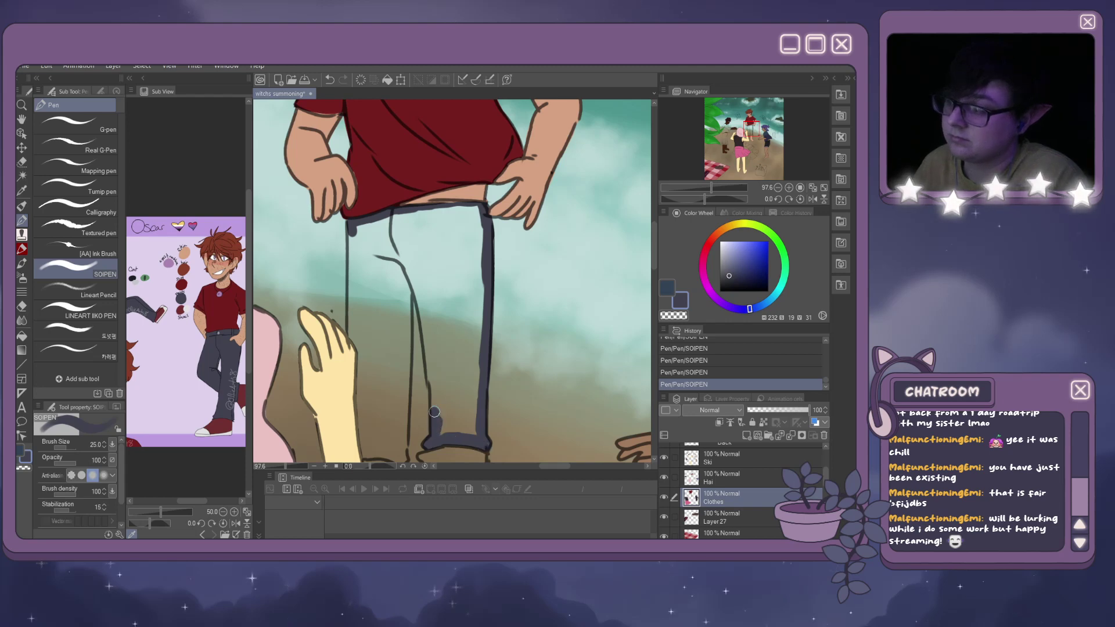
{"action": "mouse_move", "coordinate": [434, 412]}
{"action": "left_mouse_down"}
{"action": "mouse_move", "coordinate": [422, 310]}
{"action": "mouse_move", "coordinate": [436, 443]}
{"action": "left_mouse_up"}
{"action": "key", "text": "ctrl+z"}
Outline the inner edges of both trouser legs, the other leg's outer side and the edge above its cuff in dark blue-grey.
{"action": "left_click_drag", "start_coordinate": [411, 281], "coordinate": [400, 392]}
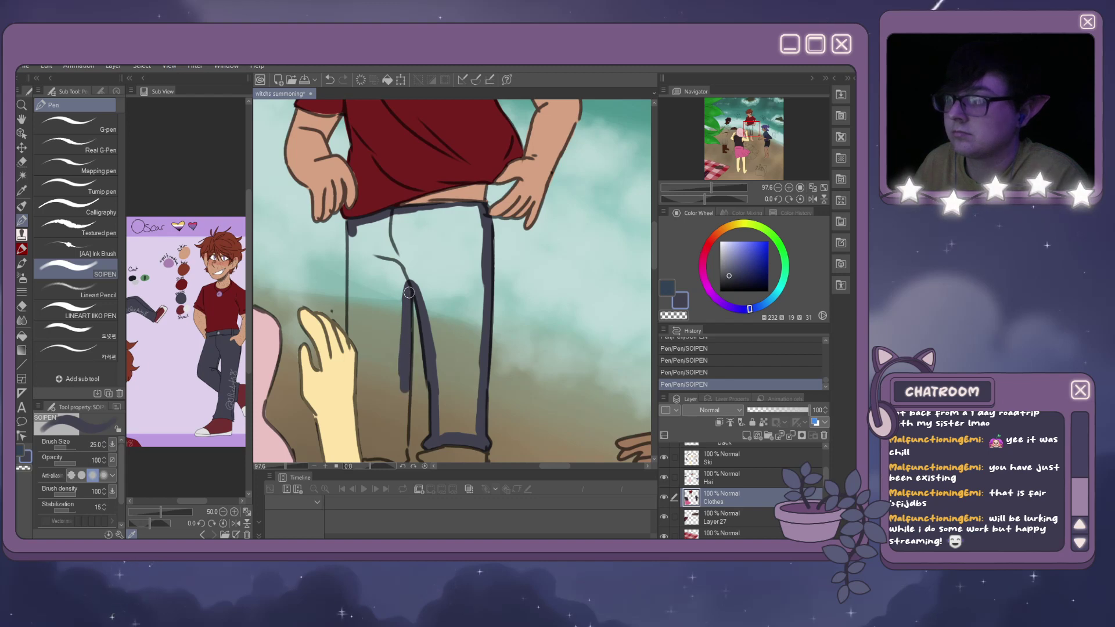
{"action": "left_click_drag", "start_coordinate": [409, 292], "coordinate": [401, 450]}
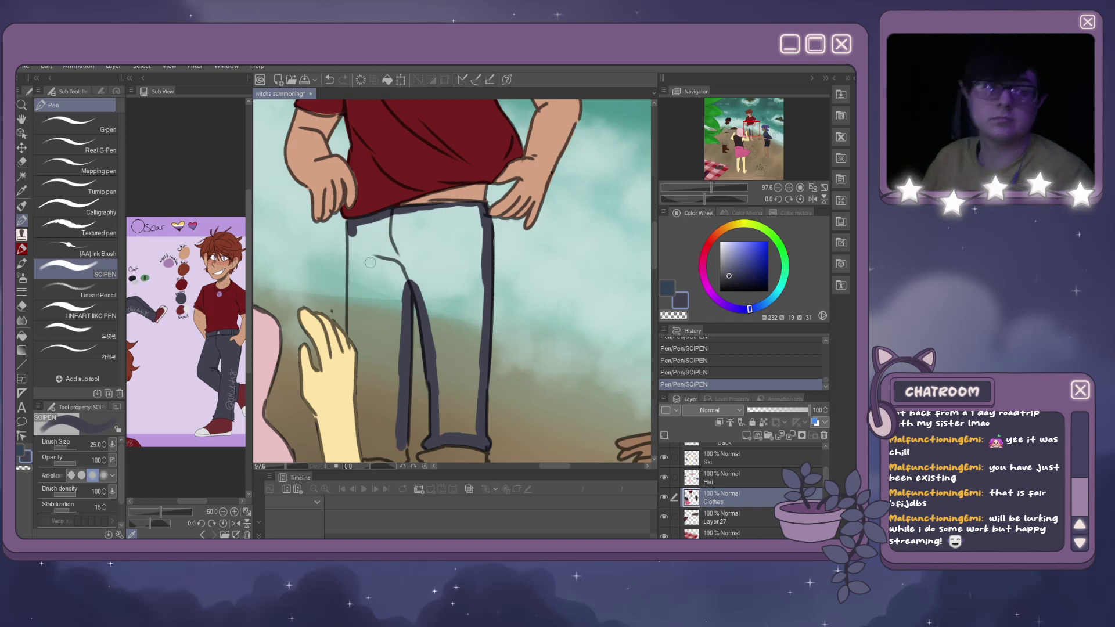
{"action": "left_click_drag", "start_coordinate": [350, 227], "coordinate": [352, 338]}
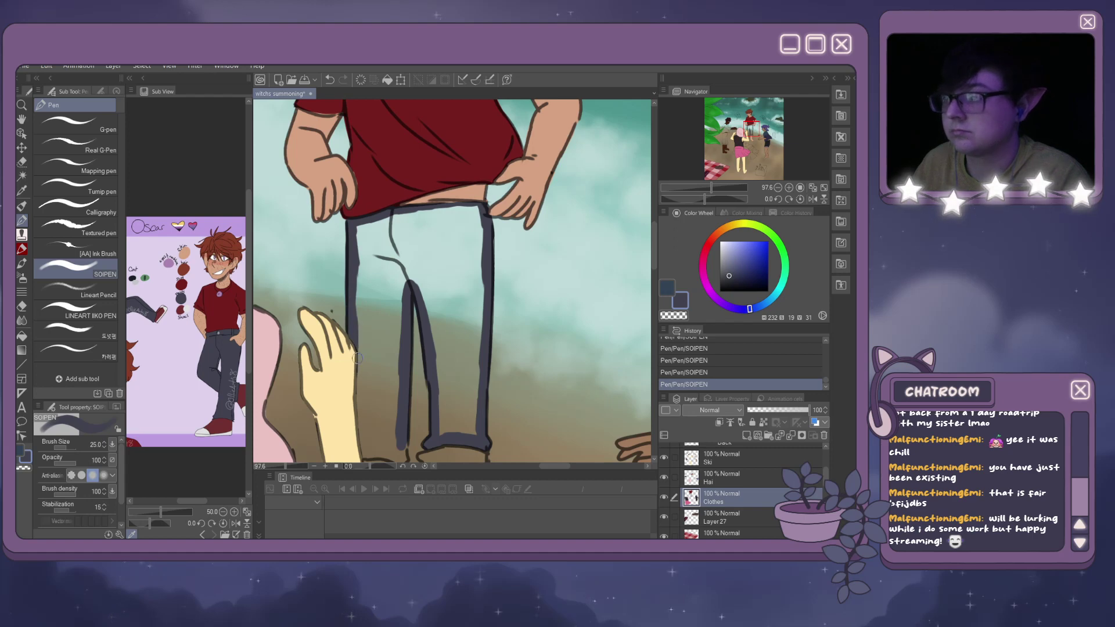
{"action": "scroll", "coordinate": [357, 200], "scroll_direction": "down", "scroll_amount": 5}
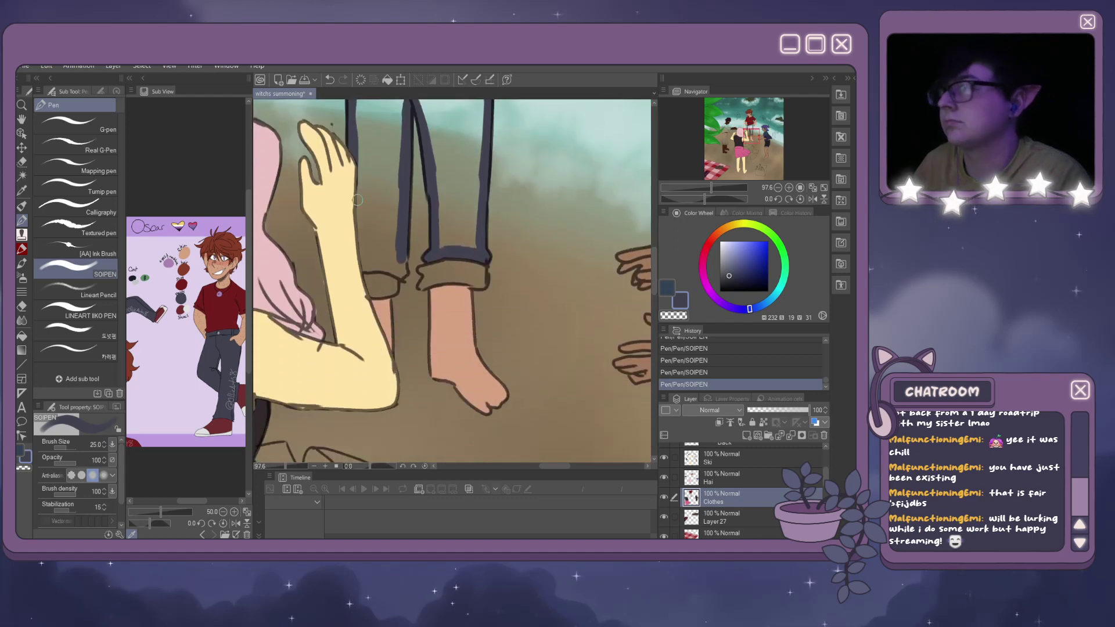
{"action": "mouse_move", "coordinate": [355, 170]}
{"action": "left_mouse_down"}
{"action": "mouse_move", "coordinate": [356, 266]}
{"action": "mouse_move", "coordinate": [403, 267]}
{"action": "left_mouse_up"}
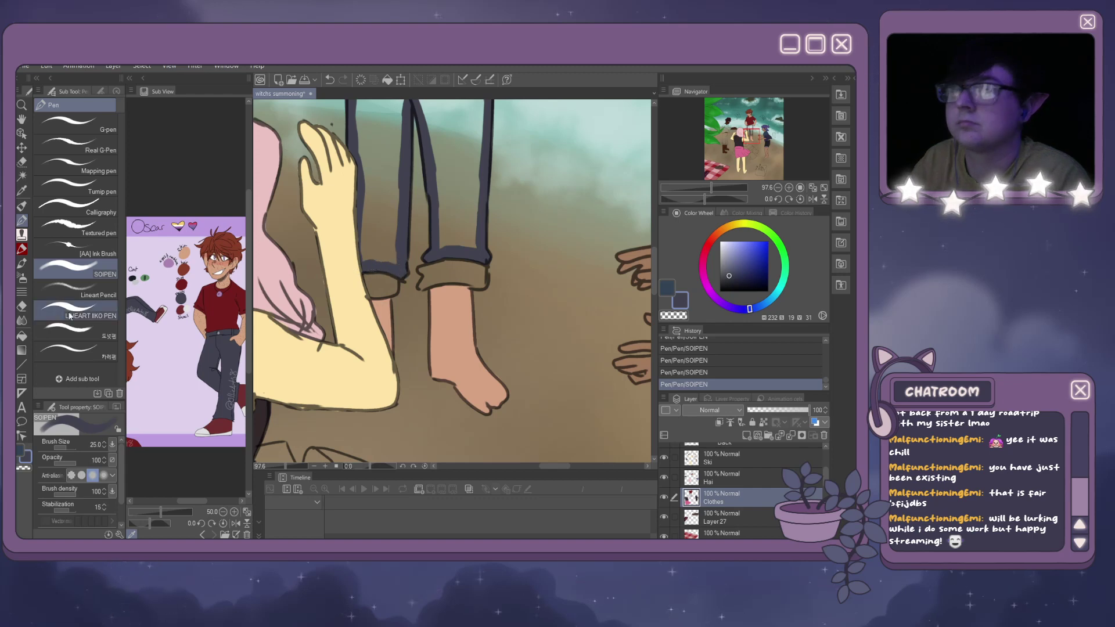
Fill the outlined trousers with dark blue-grey, referring only to the editing layer.
{"action": "left_click", "coordinate": [21, 307]}
{"action": "left_click", "coordinate": [22, 321]}
{"action": "left_click", "coordinate": [22, 335]}
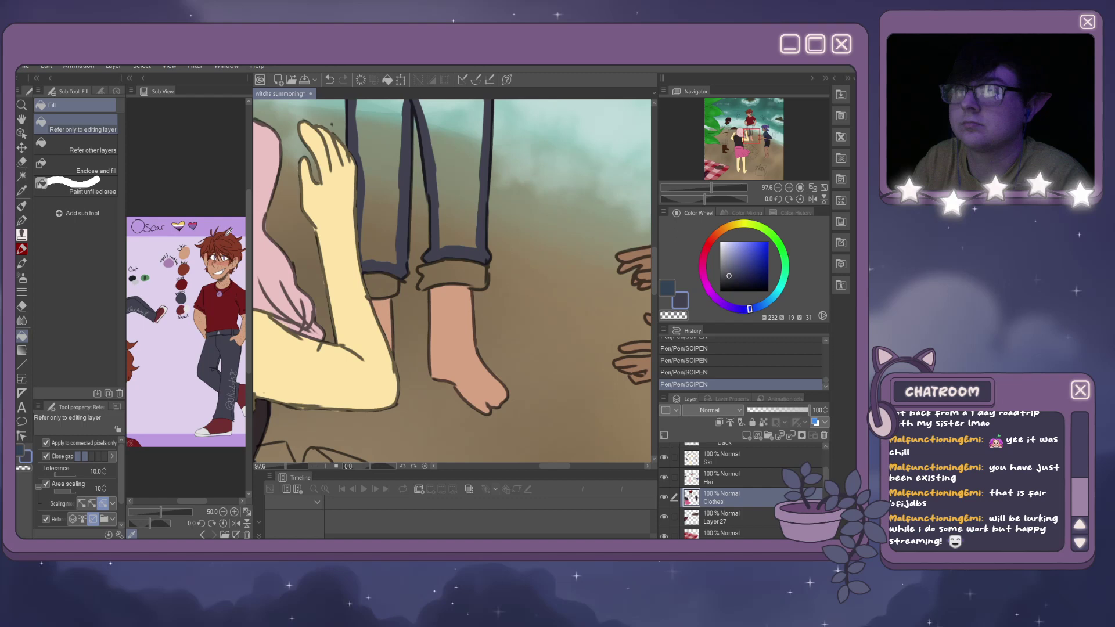
{"action": "left_click", "coordinate": [375, 199]}
Lighten the trouser colour to a grey-blue of 232, 23, 55 and paint both rolled cuffs with the SOIPEN pen.
{"action": "left_click", "coordinate": [21, 220]}
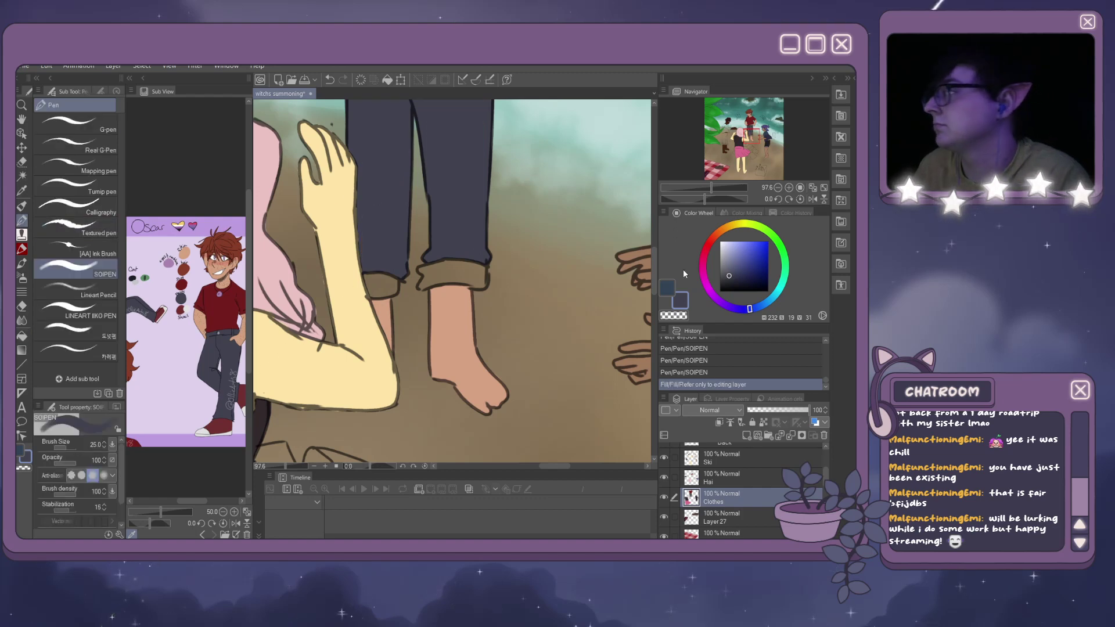
{"action": "left_click", "coordinate": [730, 272]}
{"action": "left_click", "coordinate": [731, 265]}
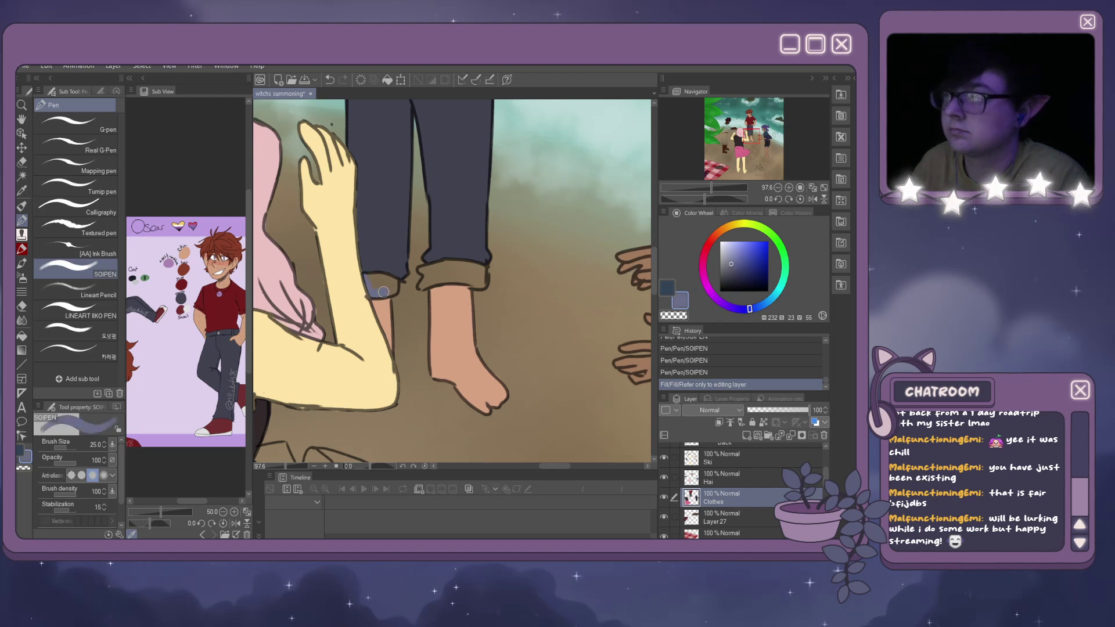
{"action": "left_click_drag", "start_coordinate": [372, 283], "coordinate": [473, 269]}
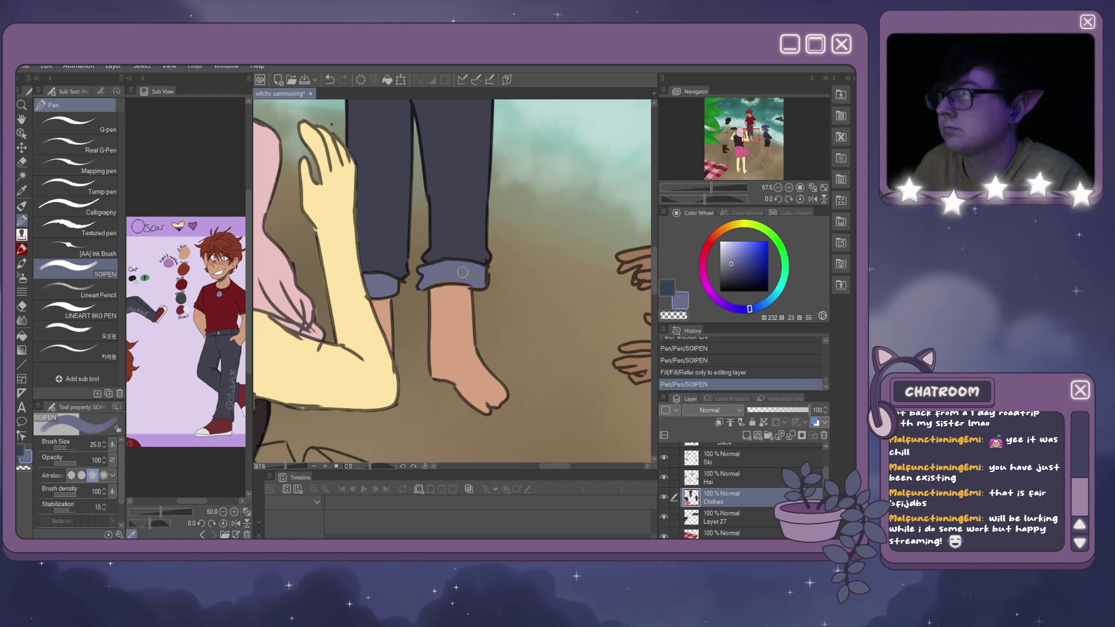
{"action": "left_click_drag", "start_coordinate": [444, 280], "coordinate": [445, 281]}
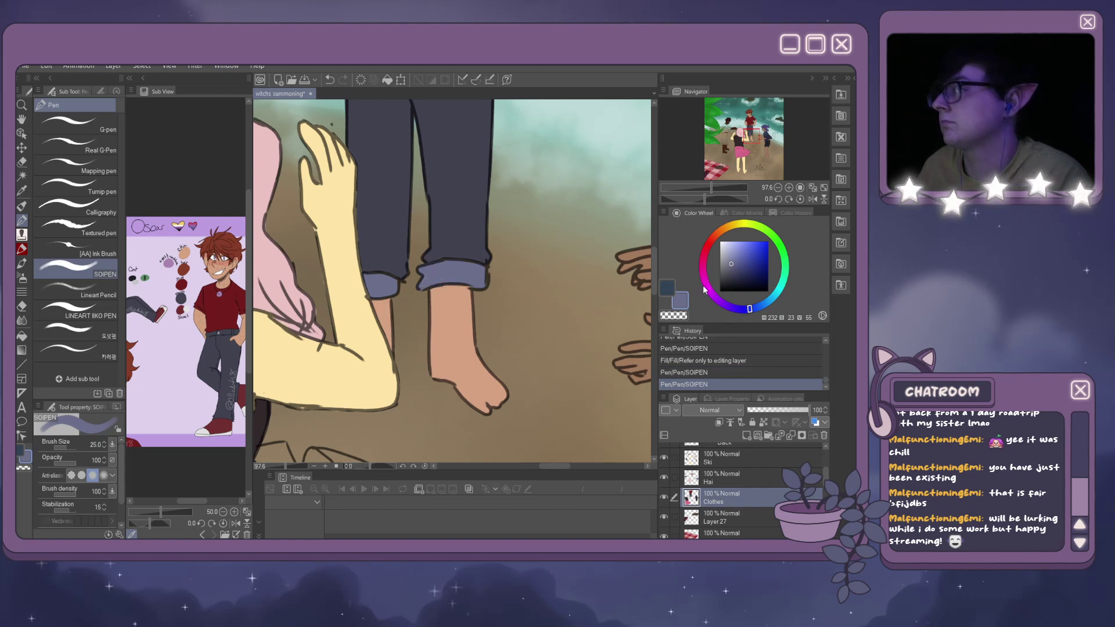
Set the sub colour to white and sample the near-black of the dark-haired character's sweater from his reference as the main colour.
{"action": "left_click", "coordinate": [721, 242]}
{"action": "left_click", "coordinate": [668, 286]}
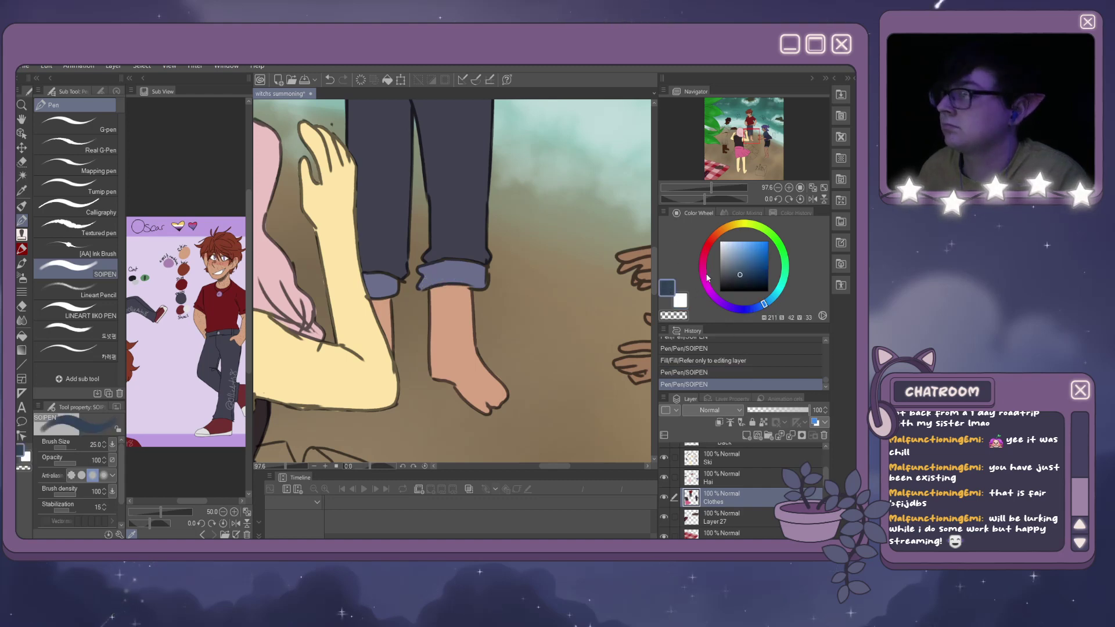
{"action": "scroll", "coordinate": [452, 281], "scroll_direction": "down", "scroll_amount": 6}
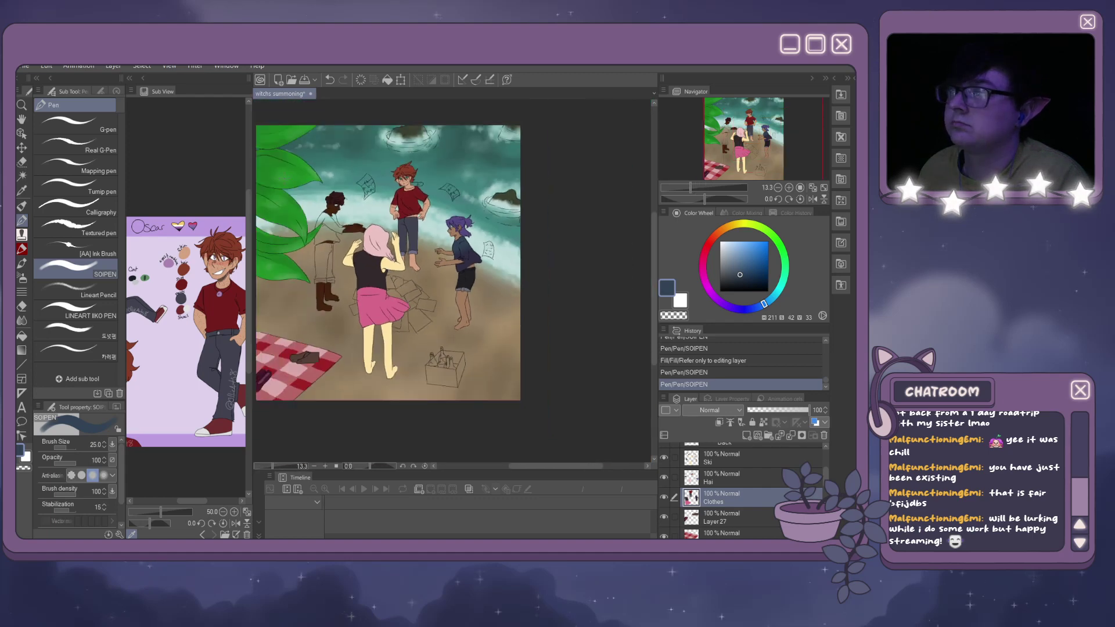
{"action": "scroll", "coordinate": [451, 280], "scroll_direction": "up", "scroll_amount": 2}
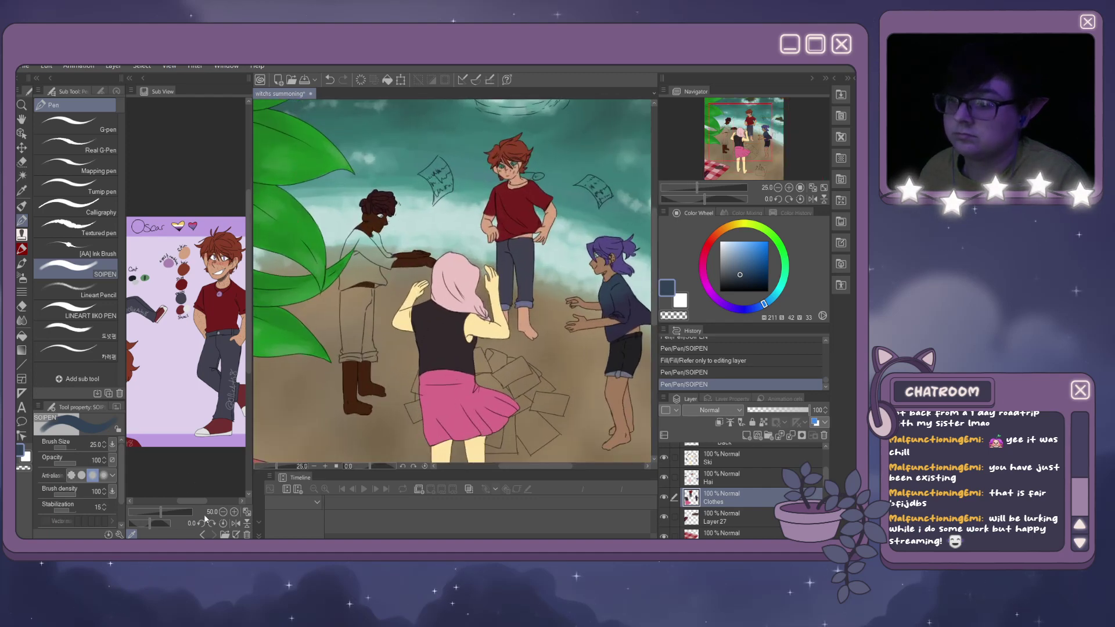
{"action": "left_click", "coordinate": [202, 535]}
{"action": "left_click", "coordinate": [221, 311]}
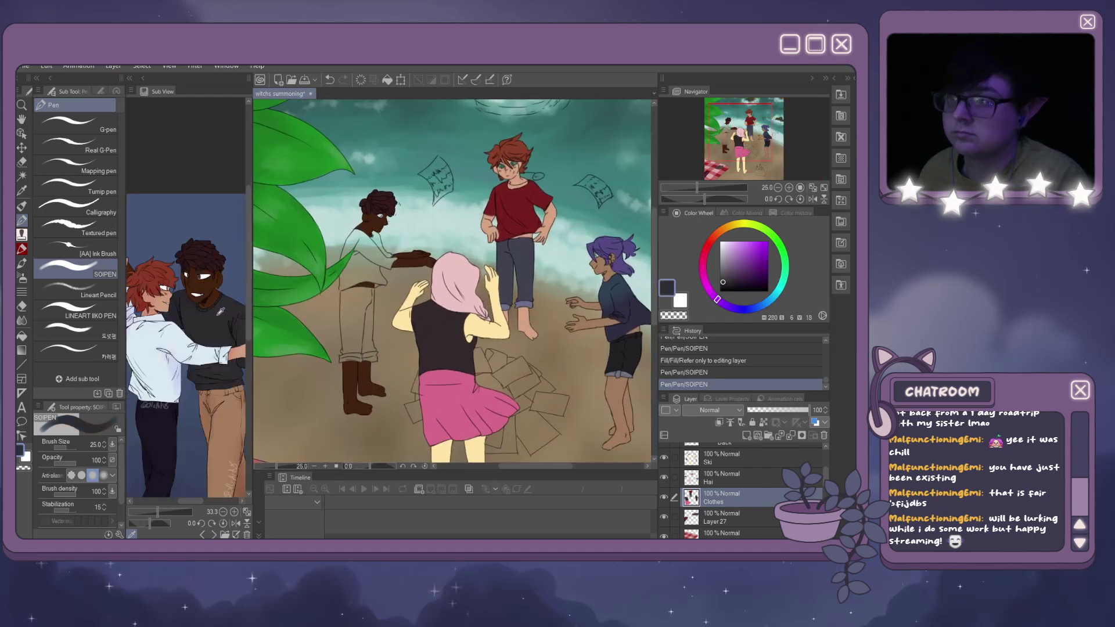
Outline the dark-haired character's sweater in near-black with the SOIPEN pen along the shoulder, neckline, forward sleeve, cuff and front edge.
{"action": "scroll", "coordinate": [356, 240], "scroll_direction": "up", "scroll_amount": 5}
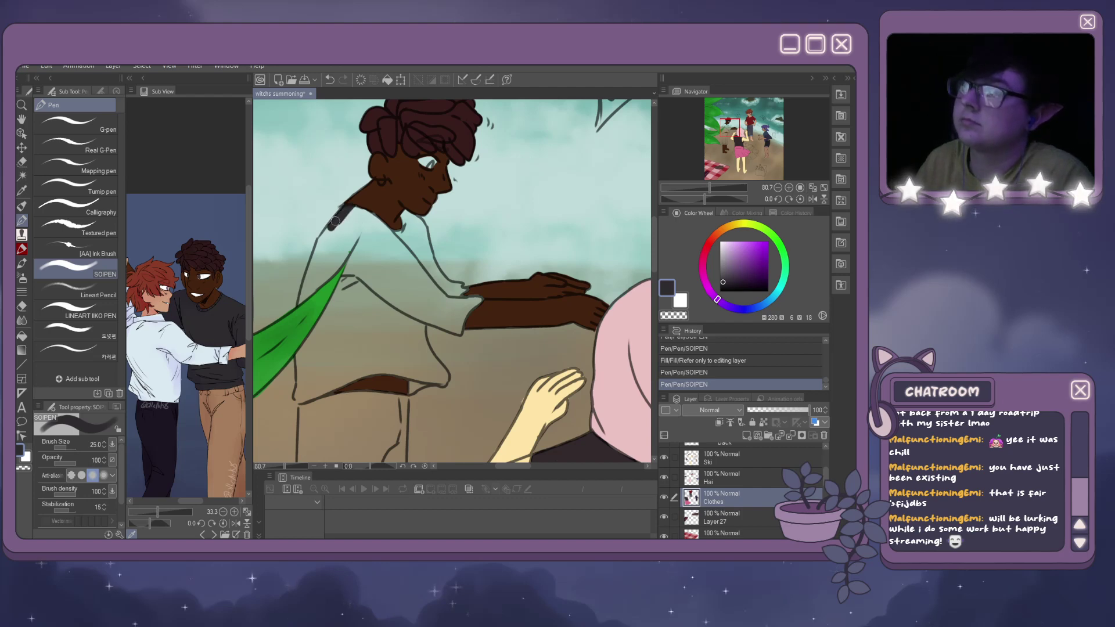
{"action": "mouse_move", "coordinate": [309, 273]}
{"action": "left_mouse_down"}
{"action": "mouse_move", "coordinate": [303, 306]}
{"action": "mouse_move", "coordinate": [313, 260]}
{"action": "mouse_move", "coordinate": [300, 314]}
{"action": "mouse_move", "coordinate": [320, 274]}
{"action": "mouse_move", "coordinate": [300, 301]}
{"action": "mouse_move", "coordinate": [317, 250]}
{"action": "mouse_move", "coordinate": [346, 207]}
{"action": "mouse_move", "coordinate": [417, 252]}
{"action": "mouse_move", "coordinate": [401, 226]}
{"action": "mouse_move", "coordinate": [417, 218]}
{"action": "mouse_move", "coordinate": [460, 289]}
{"action": "left_mouse_up"}
{"action": "key", "text": "ctrl+z"}
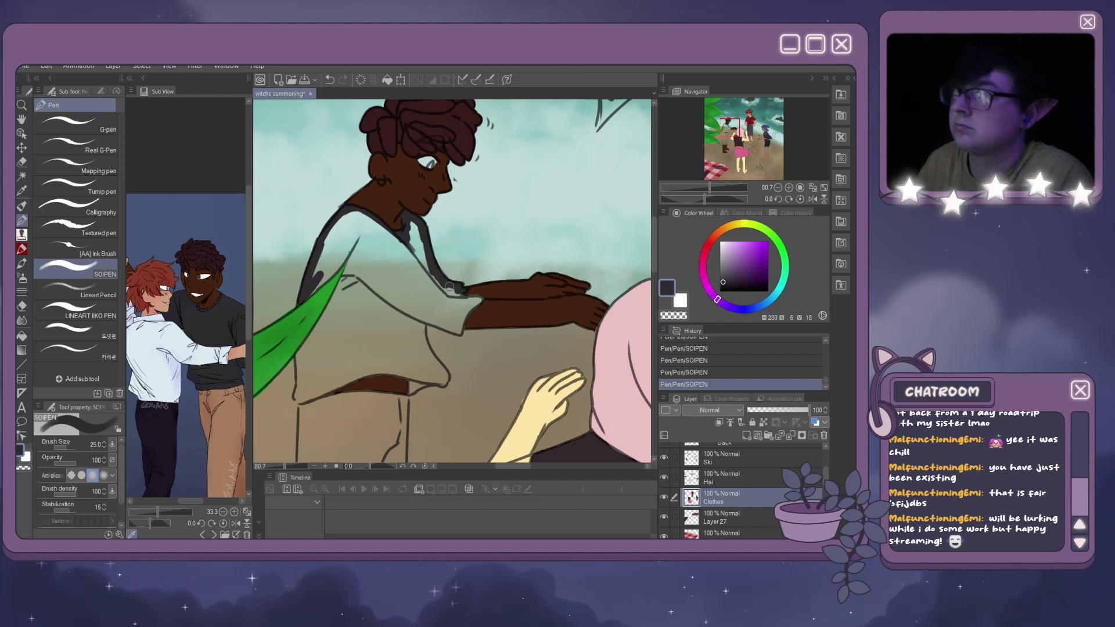
{"action": "mouse_move", "coordinate": [463, 295]}
{"action": "left_mouse_down"}
{"action": "mouse_move", "coordinate": [483, 303]}
{"action": "mouse_move", "coordinate": [460, 330]}
{"action": "mouse_move", "coordinate": [426, 319]}
{"action": "left_mouse_up"}
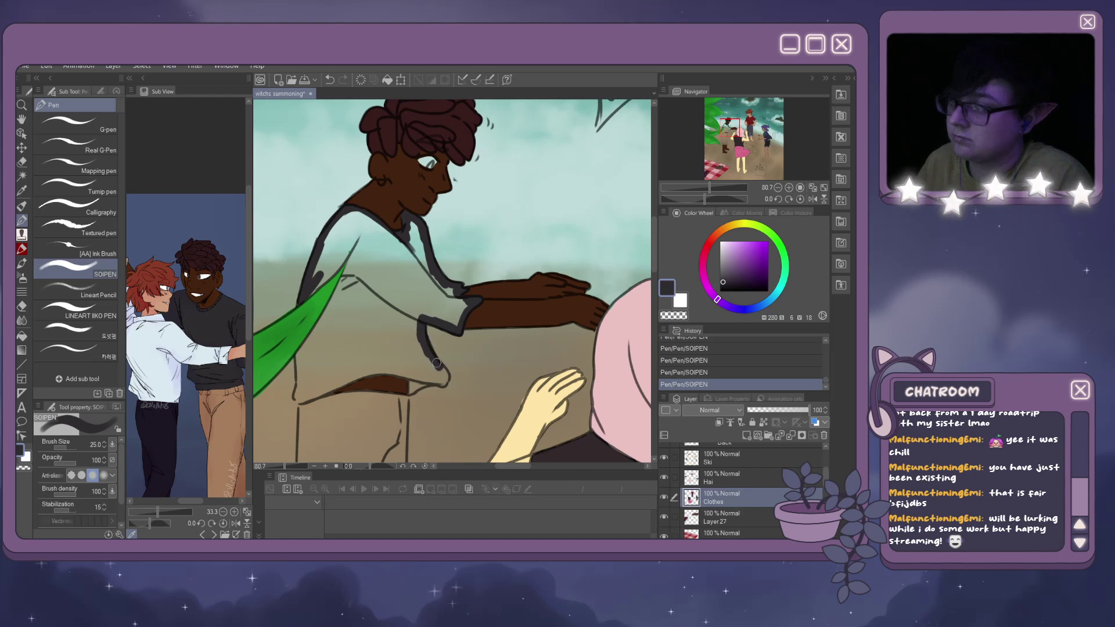
{"action": "left_click_drag", "start_coordinate": [444, 377], "coordinate": [445, 384]}
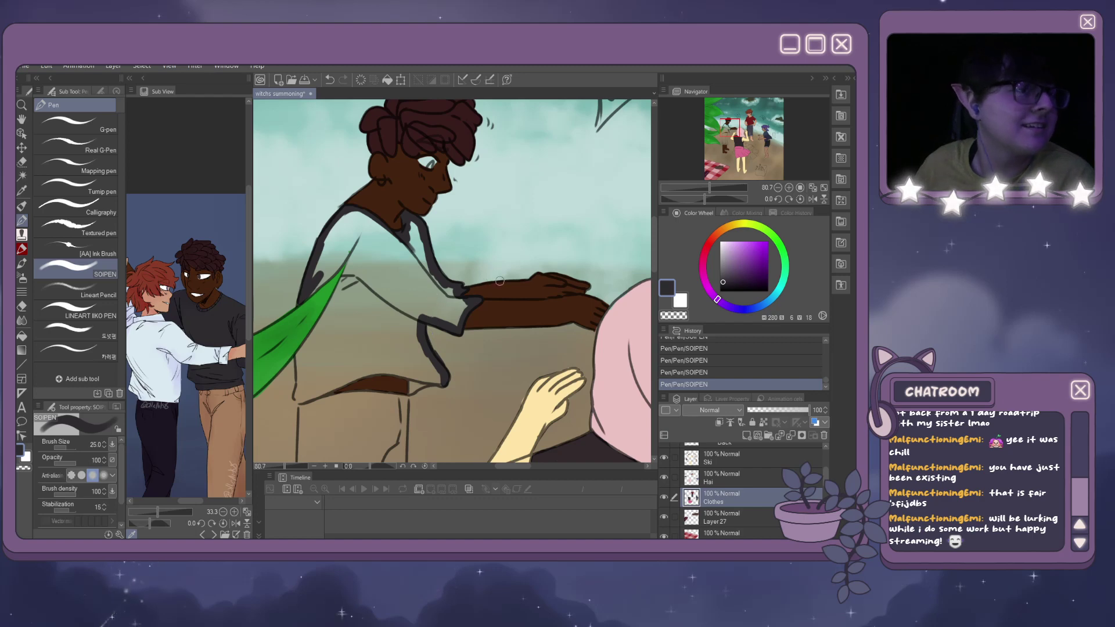
Close the sweater outline around the overlapping leaf, down the back edge and along the bottom hem.
{"action": "left_click_drag", "start_coordinate": [652, 238], "coordinate": [652, 252]}
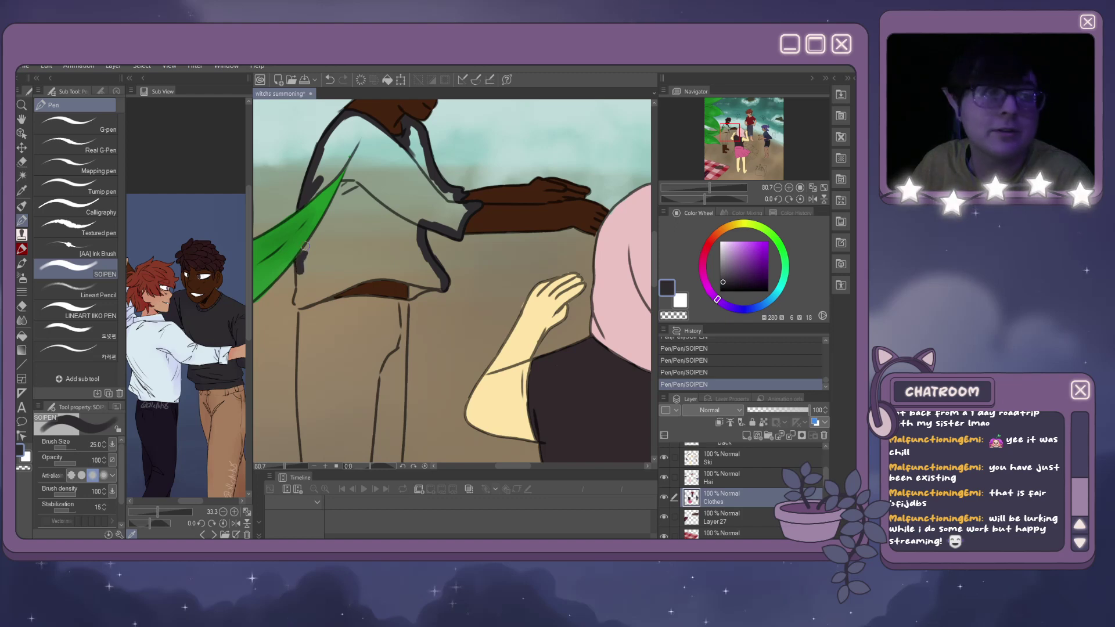
{"action": "left_click_drag", "start_coordinate": [301, 260], "coordinate": [318, 235]}
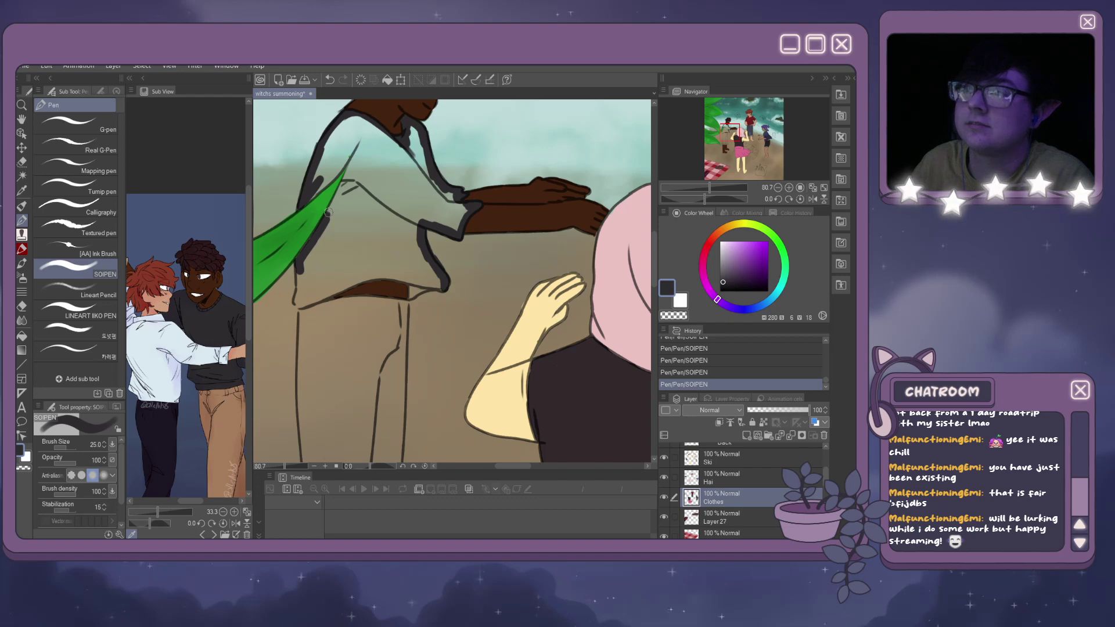
{"action": "mouse_move", "coordinate": [341, 187]}
{"action": "left_mouse_down"}
{"action": "mouse_move", "coordinate": [361, 140]}
{"action": "mouse_move", "coordinate": [311, 193]}
{"action": "left_mouse_up"}
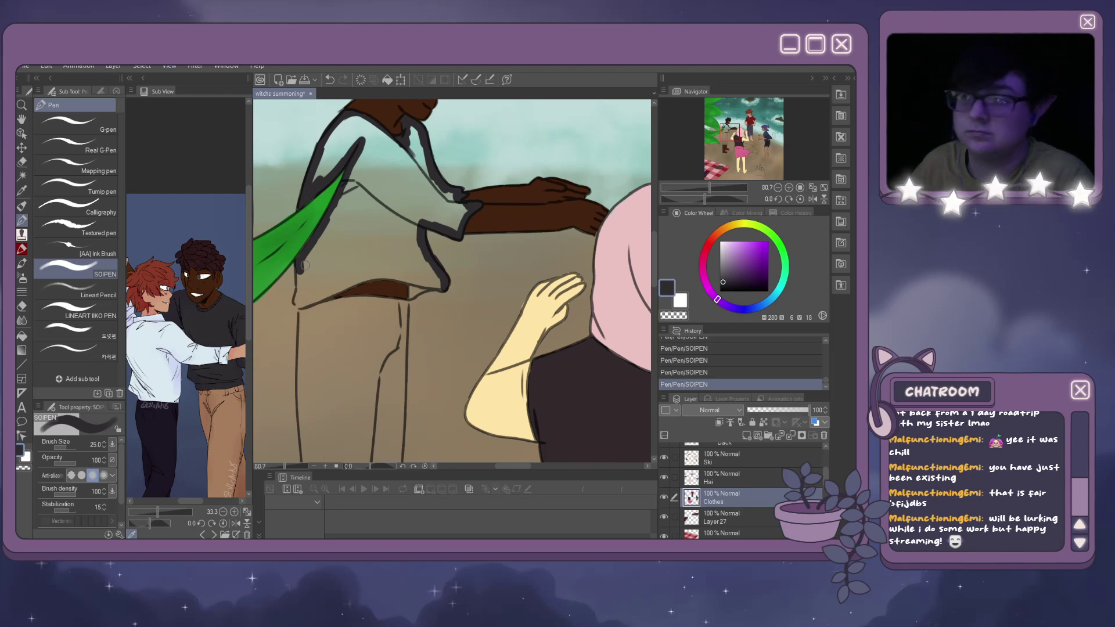
{"action": "left_click_drag", "start_coordinate": [299, 272], "coordinate": [298, 287]}
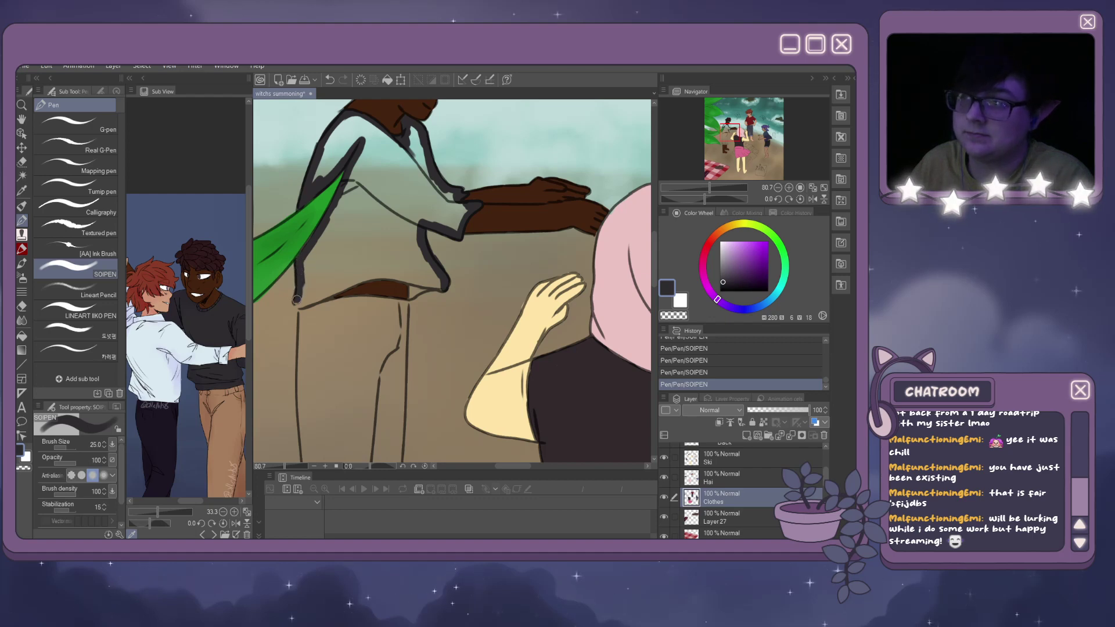
{"action": "left_click_drag", "start_coordinate": [298, 303], "coordinate": [384, 276]}
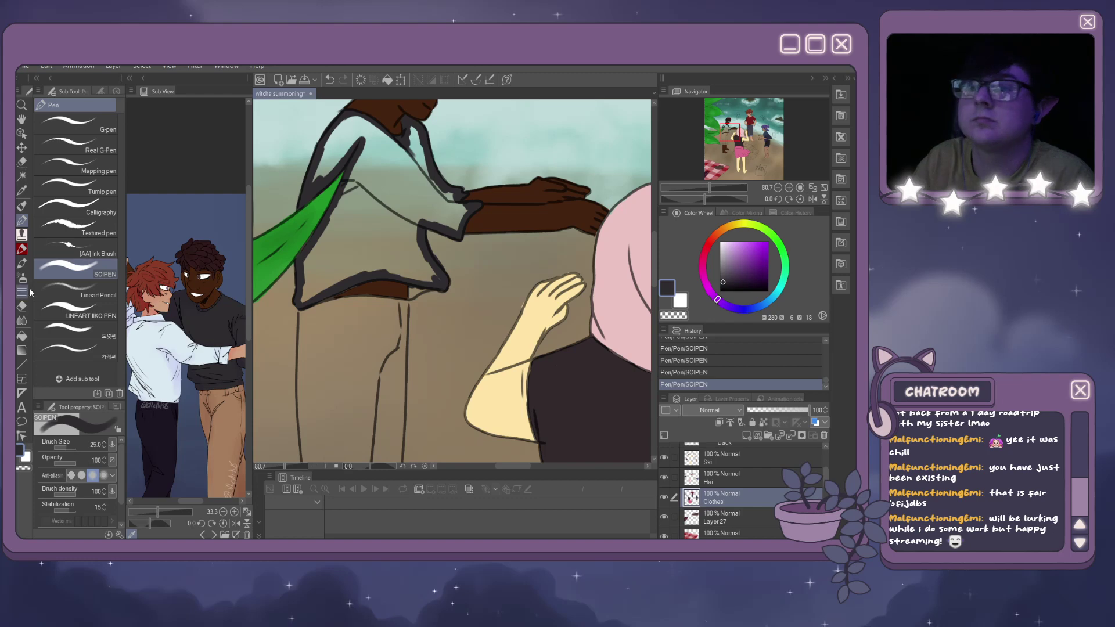
Fill the outlined sweater with near-black, referring only to the editing layer, and touch up its front hem with the SOIPEN pen.
{"action": "left_click", "coordinate": [22, 338]}
{"action": "left_click", "coordinate": [341, 277]}
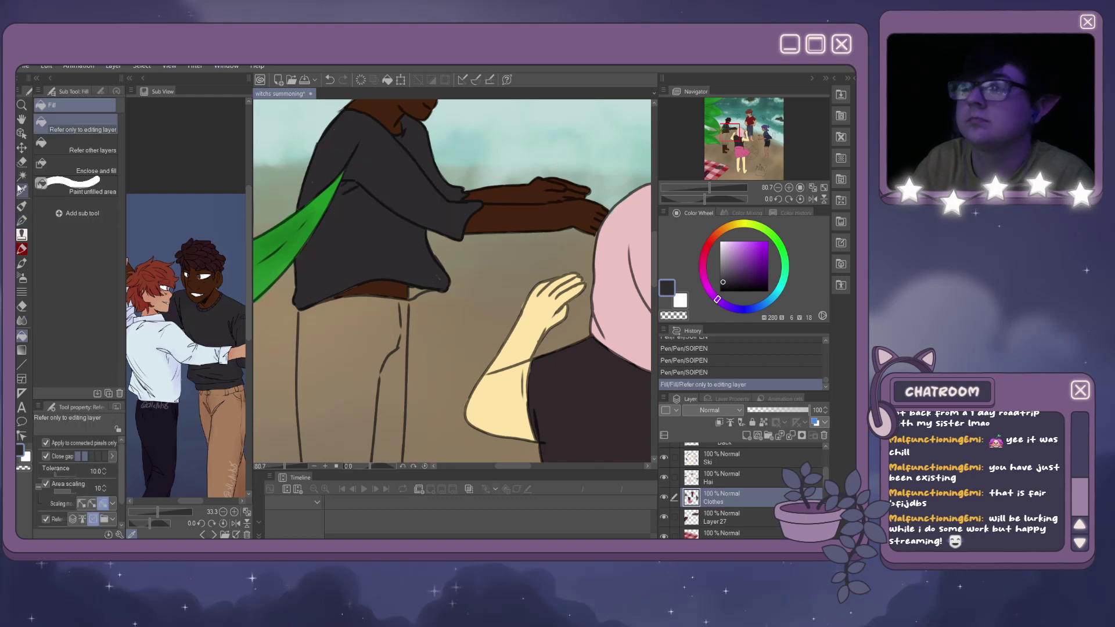
{"action": "left_click", "coordinate": [21, 220]}
{"action": "left_click_drag", "start_coordinate": [432, 280], "coordinate": [414, 288]}
{"action": "left_click", "coordinate": [235, 411]}
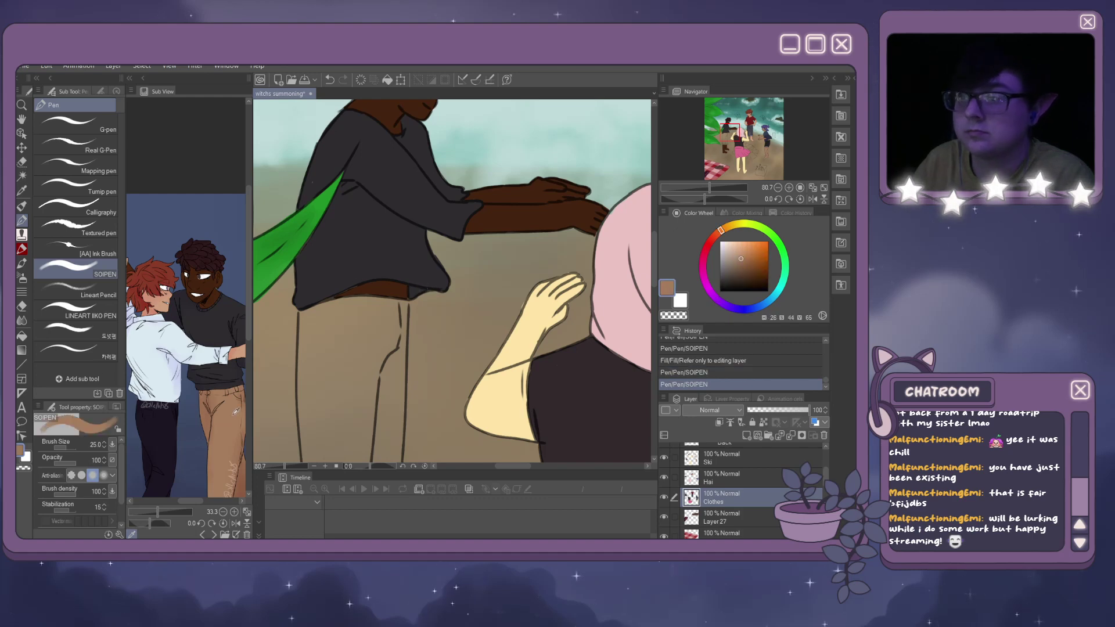
{"action": "left_click_drag", "start_coordinate": [306, 317], "coordinate": [298, 317]}
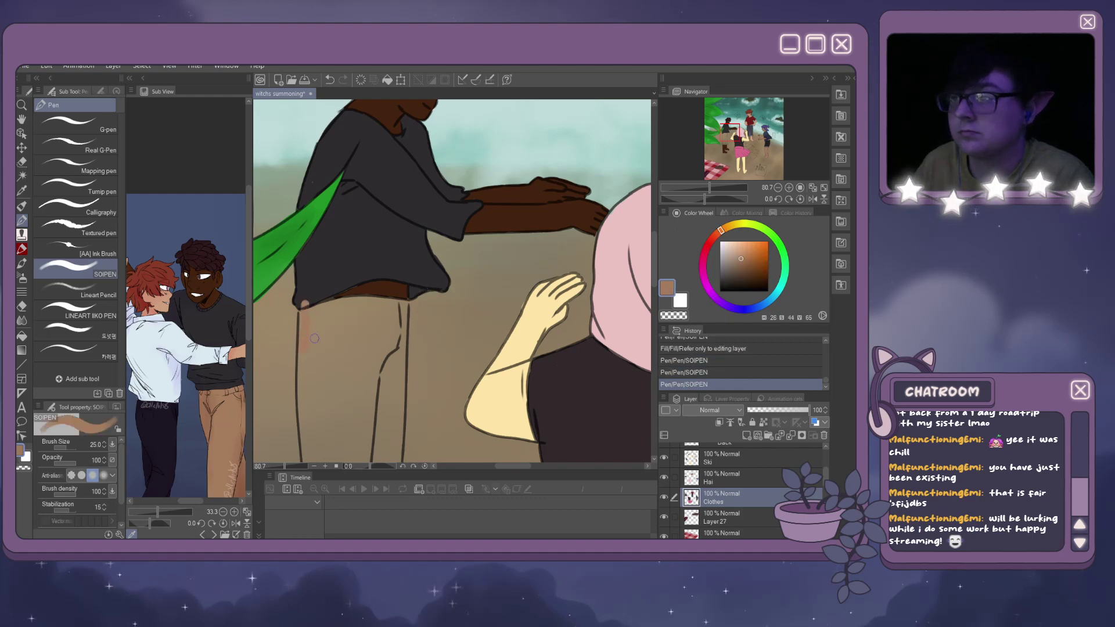
{"action": "key", "text": "ctrl+z"}
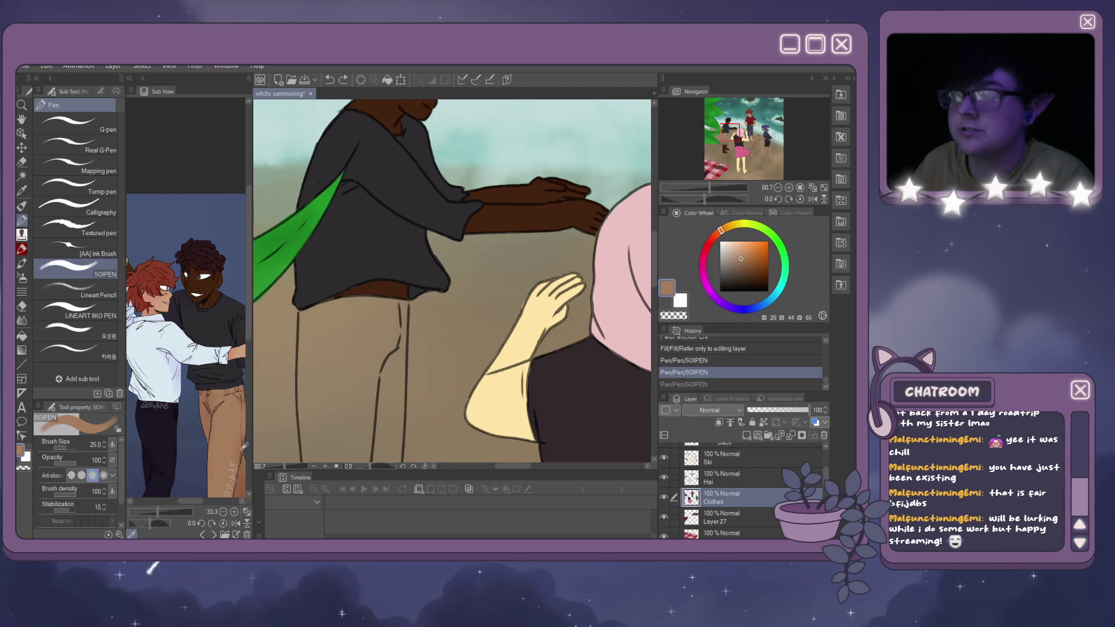
Sample the dark purple of the red-haired character's reference trousers and paint a short stroke on the dark-haired character's upper trouser leg.
{"action": "left_click", "coordinate": [169, 434]}
{"action": "mouse_move", "coordinate": [316, 314]}
{"action": "left_mouse_down"}
{"action": "mouse_move", "coordinate": [313, 355]}
{"action": "mouse_move", "coordinate": [307, 343]}
{"action": "left_mouse_up"}
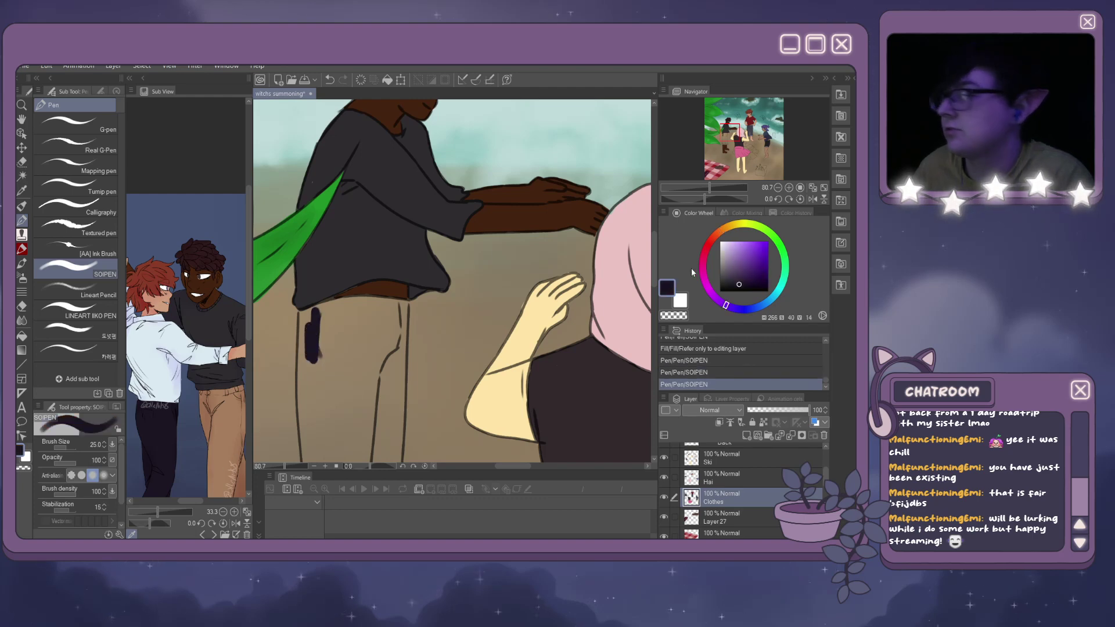
{"action": "left_click_drag", "start_coordinate": [728, 280], "coordinate": [735, 309]}
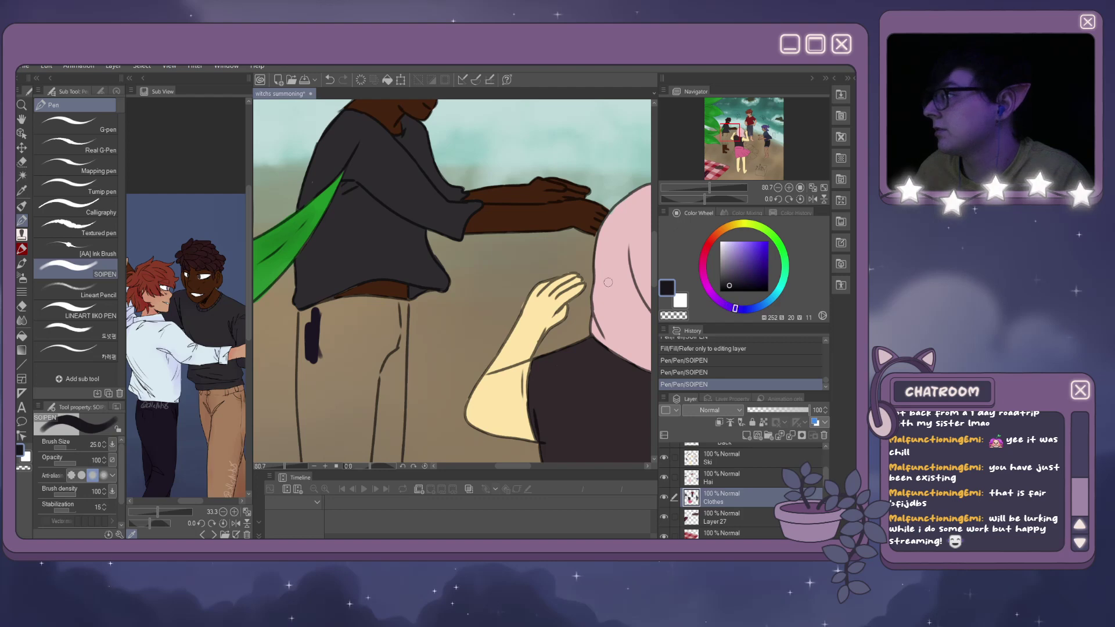
{"action": "left_click_drag", "start_coordinate": [312, 323], "coordinate": [309, 353]}
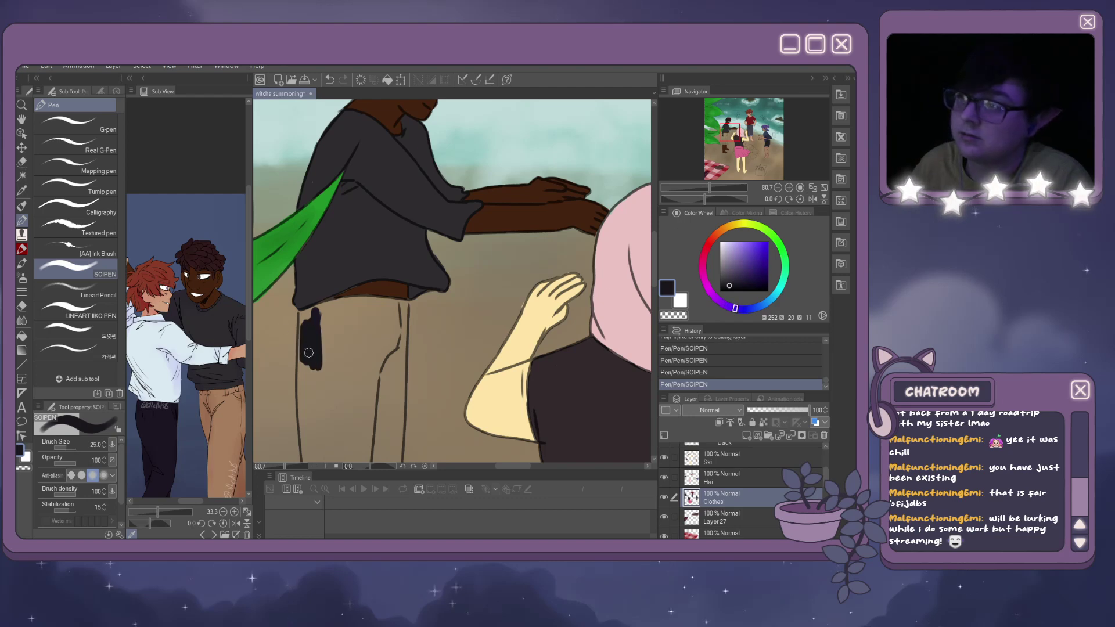
{"action": "left_click", "coordinate": [231, 422]}
{"action": "left_click_drag", "start_coordinate": [741, 258], "coordinate": [738, 265]}
{"action": "left_click_drag", "start_coordinate": [308, 334], "coordinate": [305, 351]}
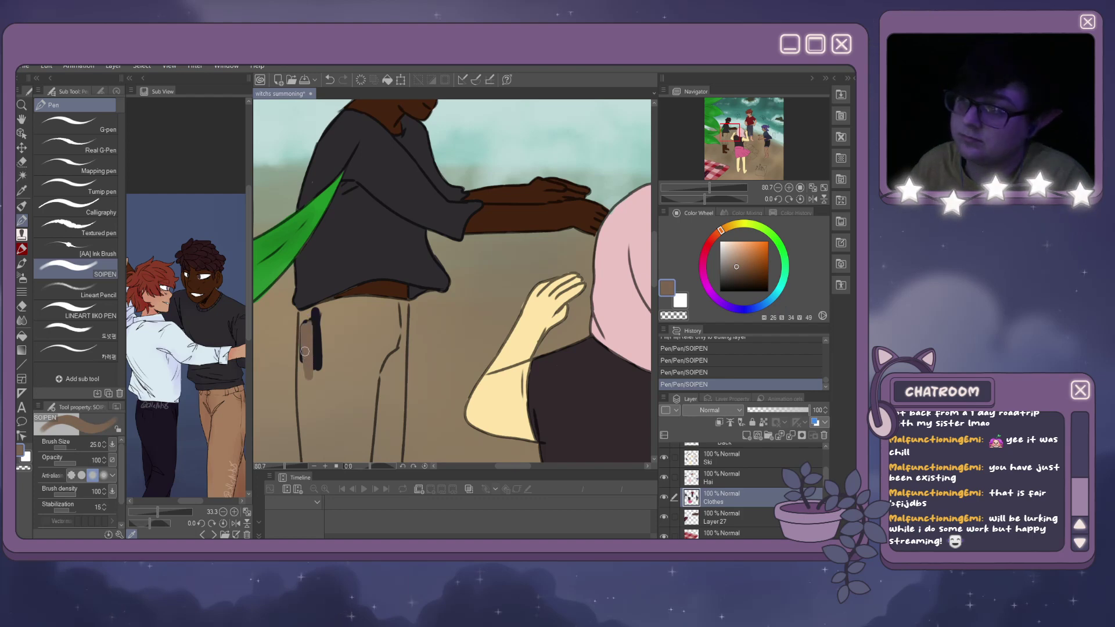
{"action": "left_click", "coordinate": [741, 258]}
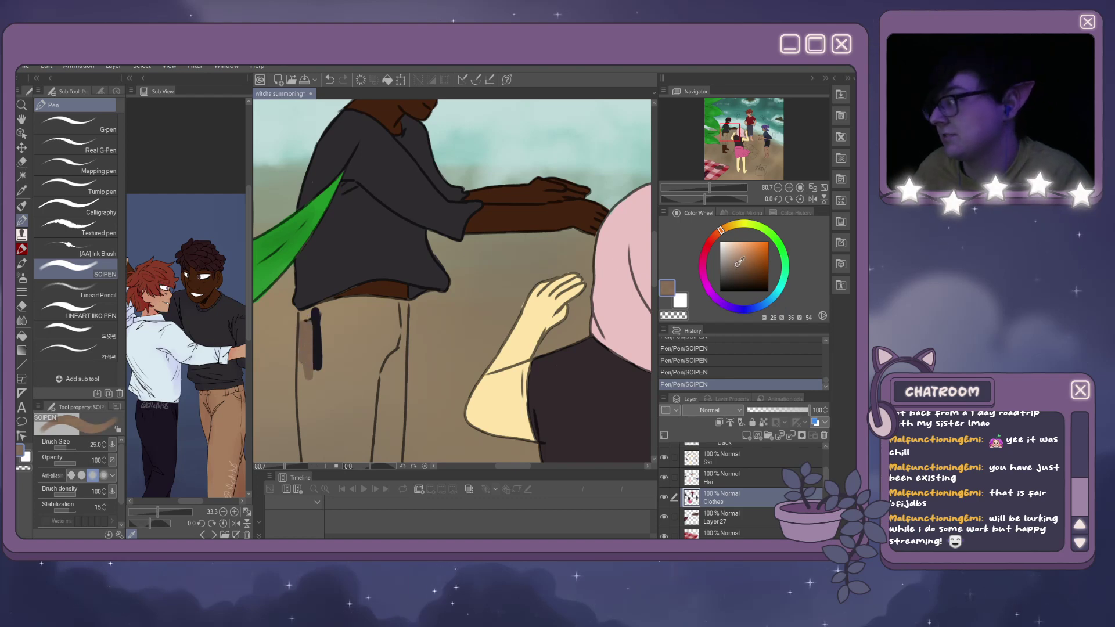
{"action": "left_click_drag", "start_coordinate": [311, 314], "coordinate": [309, 364]}
{"action": "key", "text": "ctrl+z"}
{"action": "key", "text": "ctrl+z"}
{"action": "key", "text": "ctrl+z"}
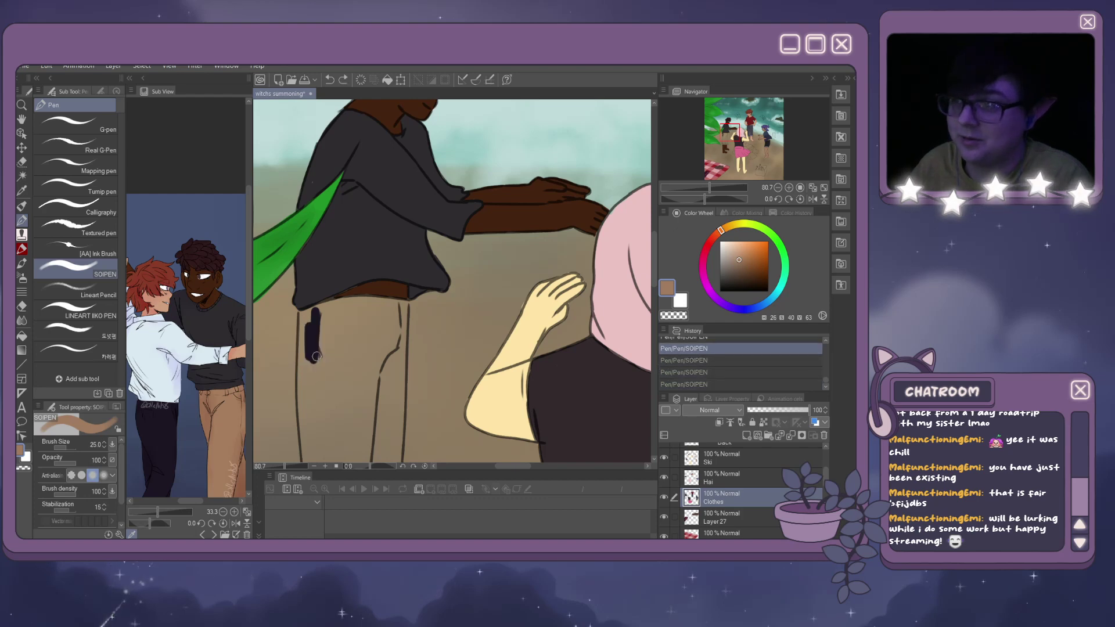
Resample the dark purple stroke, outline the trousers along the waist, both sides and above the cuffs, and fill them.
{"action": "left_click", "coordinate": [314, 344], "text": "alt"}
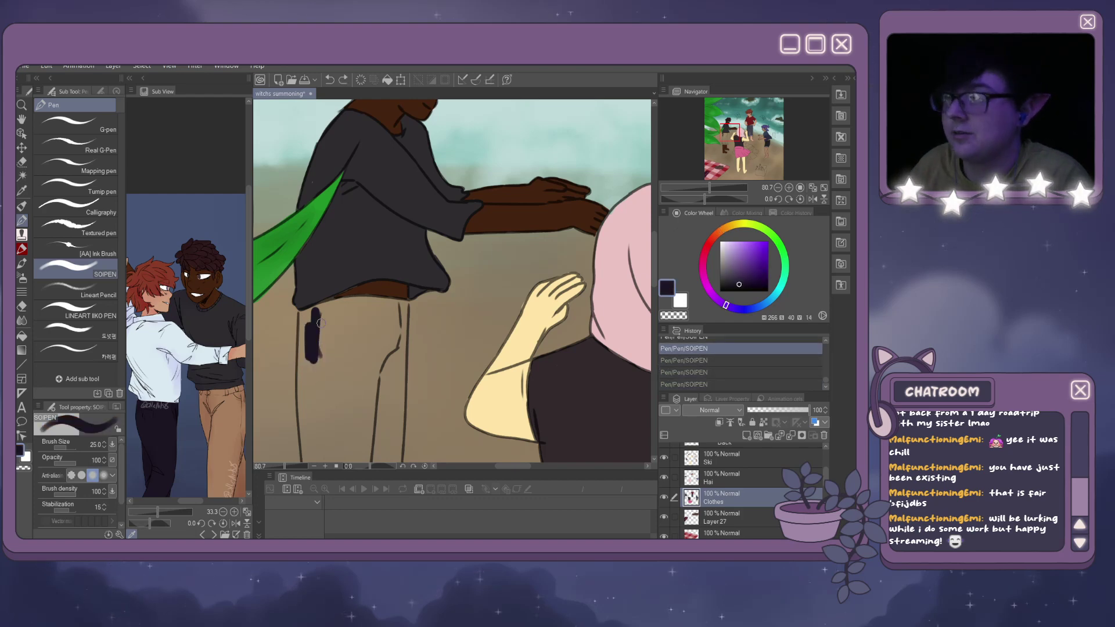
{"action": "mouse_move", "coordinate": [311, 326]}
{"action": "left_mouse_down"}
{"action": "mouse_move", "coordinate": [301, 315]}
{"action": "mouse_move", "coordinate": [331, 302]}
{"action": "mouse_move", "coordinate": [405, 302]}
{"action": "mouse_move", "coordinate": [401, 433]}
{"action": "left_mouse_up"}
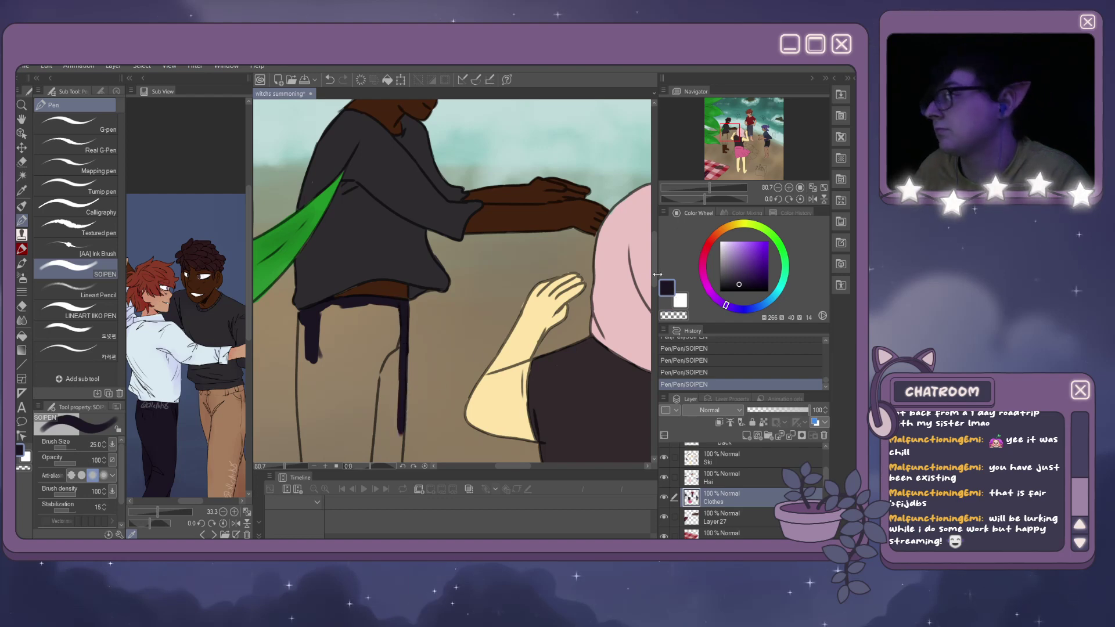
{"action": "left_click_drag", "start_coordinate": [653, 267], "coordinate": [649, 298]}
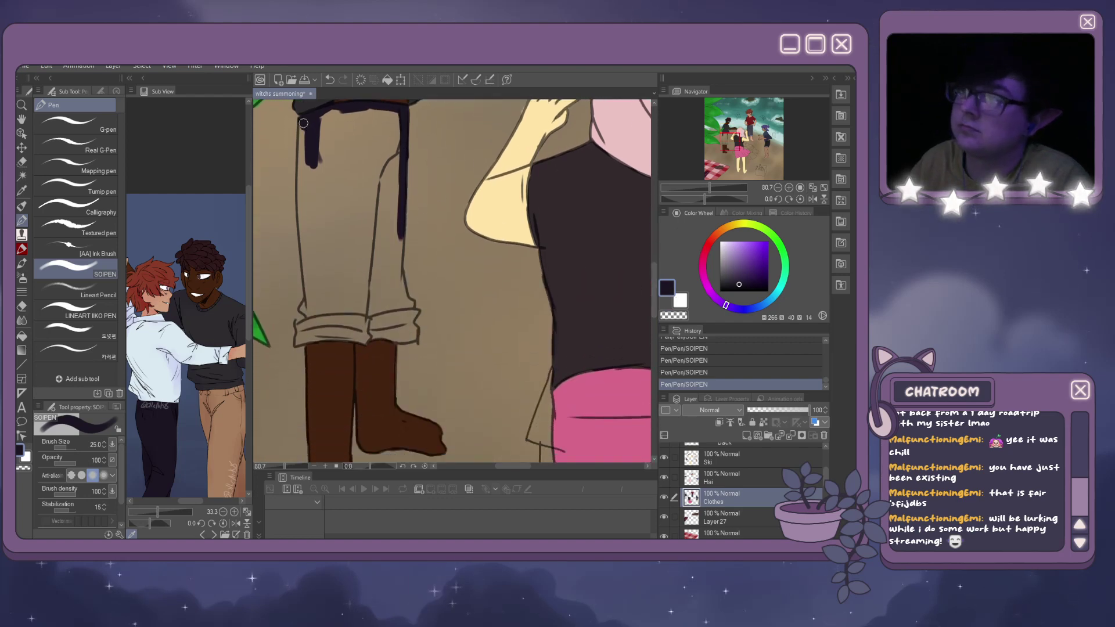
{"action": "key", "text": "ctrl+z"}
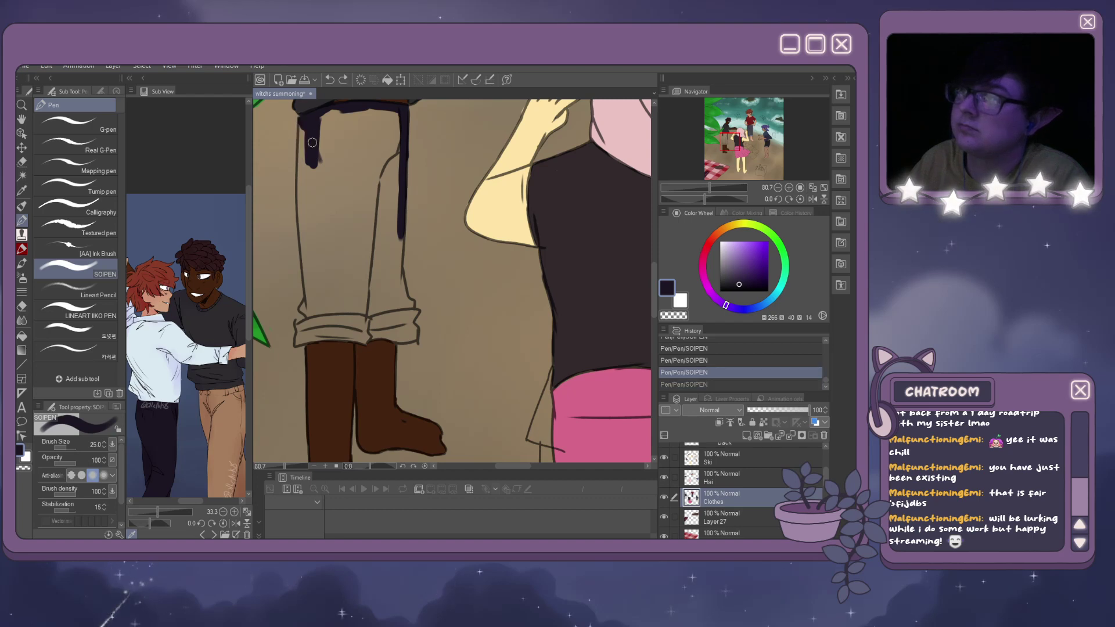
{"action": "left_click_drag", "start_coordinate": [302, 128], "coordinate": [302, 216]}
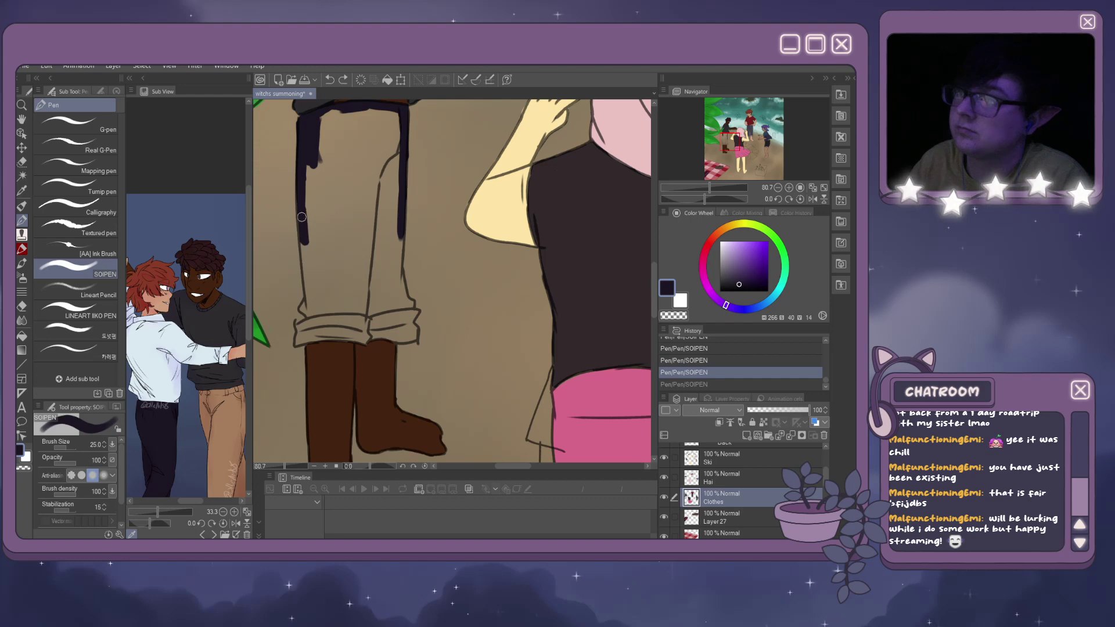
{"action": "mouse_move", "coordinate": [304, 249]}
{"action": "left_mouse_down"}
{"action": "mouse_move", "coordinate": [311, 308]}
{"action": "mouse_move", "coordinate": [309, 294]}
{"action": "mouse_move", "coordinate": [302, 315]}
{"action": "mouse_move", "coordinate": [369, 312]}
{"action": "mouse_move", "coordinate": [403, 289]}
{"action": "mouse_move", "coordinate": [396, 255]}
{"action": "left_mouse_up"}
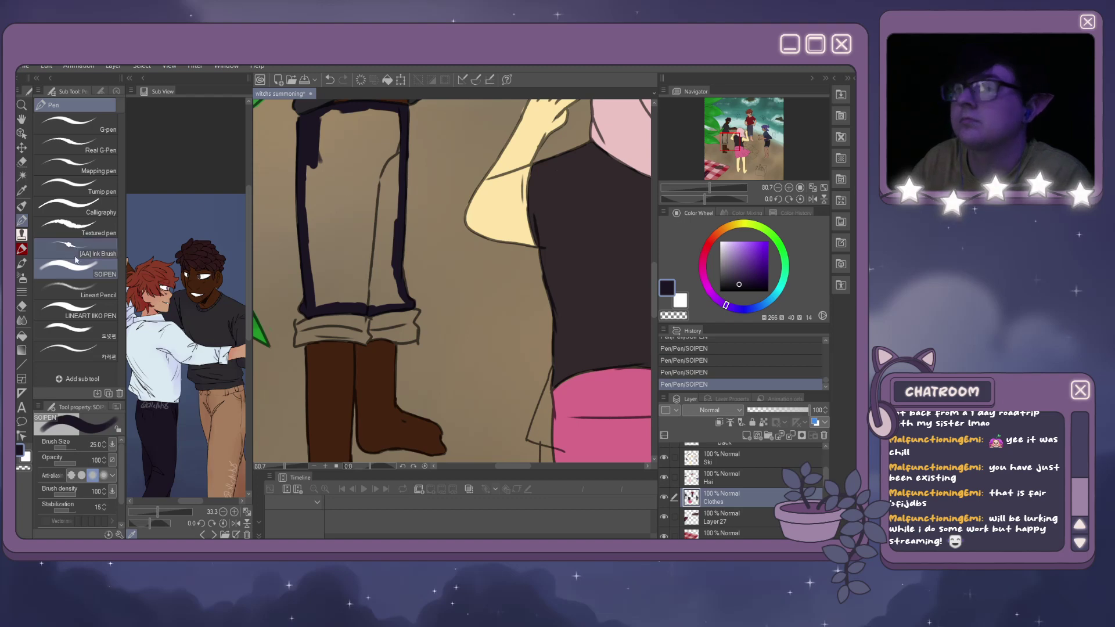
{"action": "left_click", "coordinate": [22, 335]}
{"action": "left_click", "coordinate": [304, 252]}
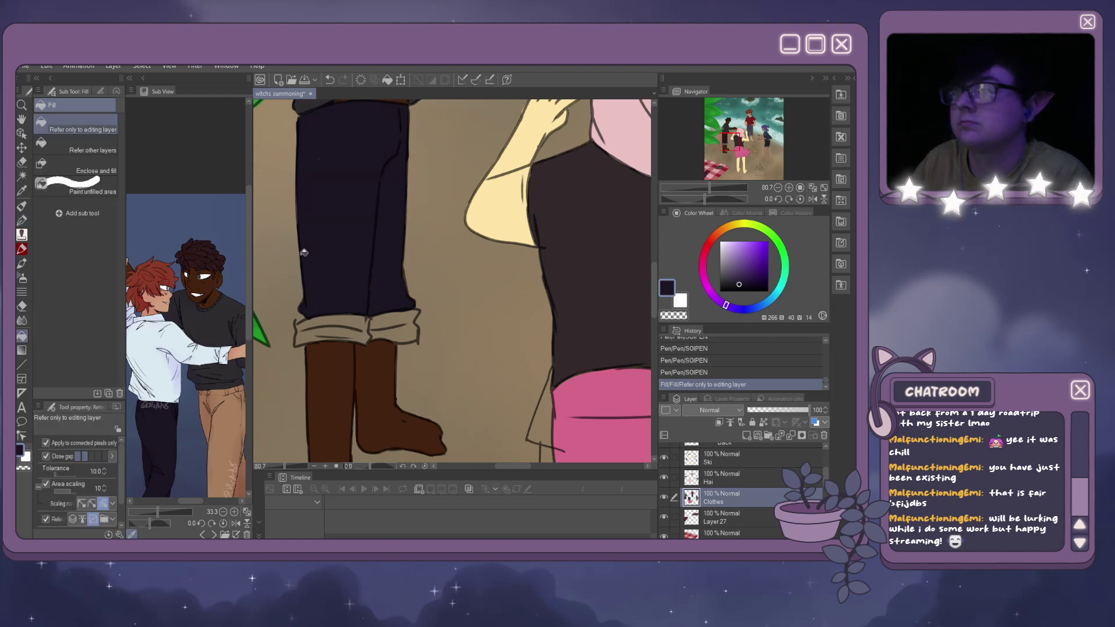
Sample the sweater's near-black and touch up its sleeve fold and lower hem with the SOIPEN pen.
{"action": "left_click", "coordinate": [21, 221]}
{"action": "left_click_drag", "start_coordinate": [654, 288], "coordinate": [655, 248]}
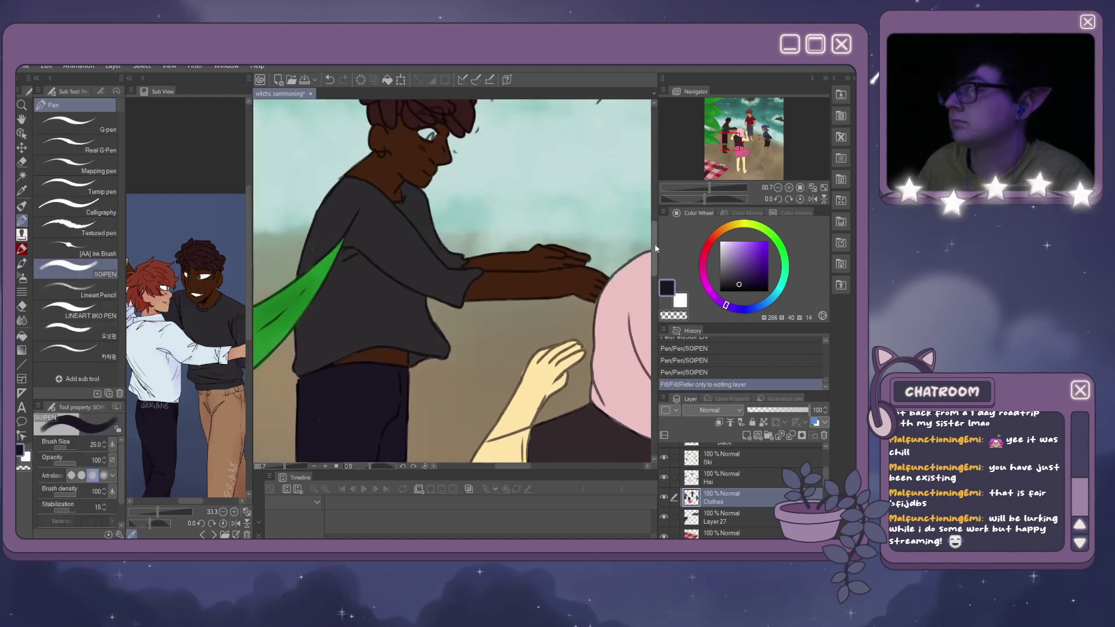
{"action": "left_click", "coordinate": [335, 294], "text": "alt"}
{"action": "mouse_move", "coordinate": [326, 244]}
{"action": "left_mouse_down"}
{"action": "mouse_move", "coordinate": [315, 247]}
{"action": "mouse_move", "coordinate": [352, 265]}
{"action": "left_mouse_up"}
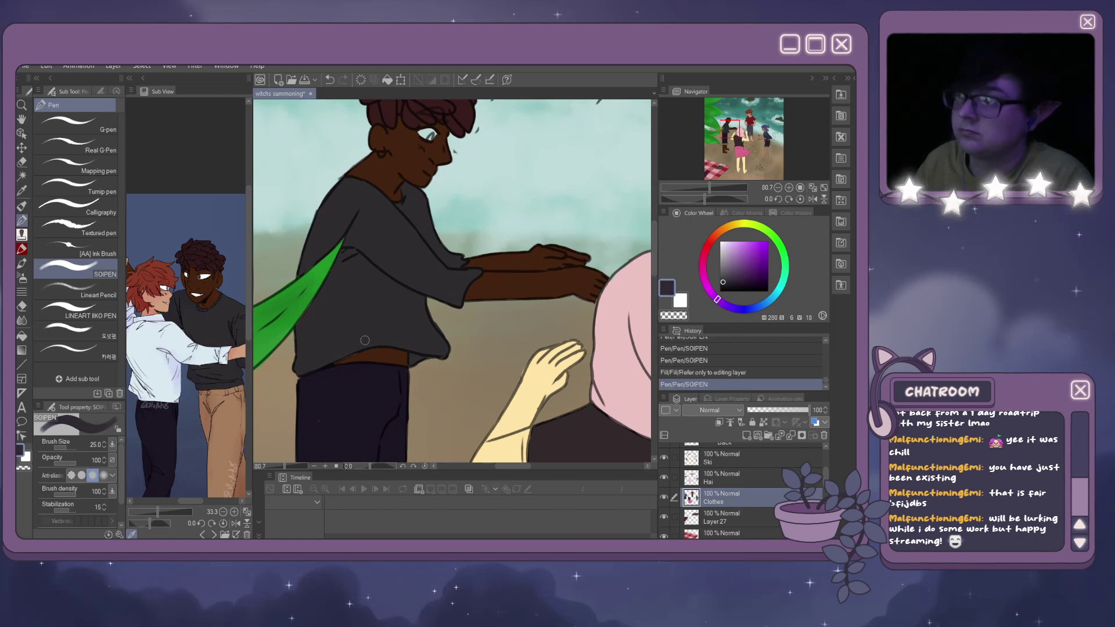
{"action": "left_click_drag", "start_coordinate": [336, 360], "coordinate": [370, 341]}
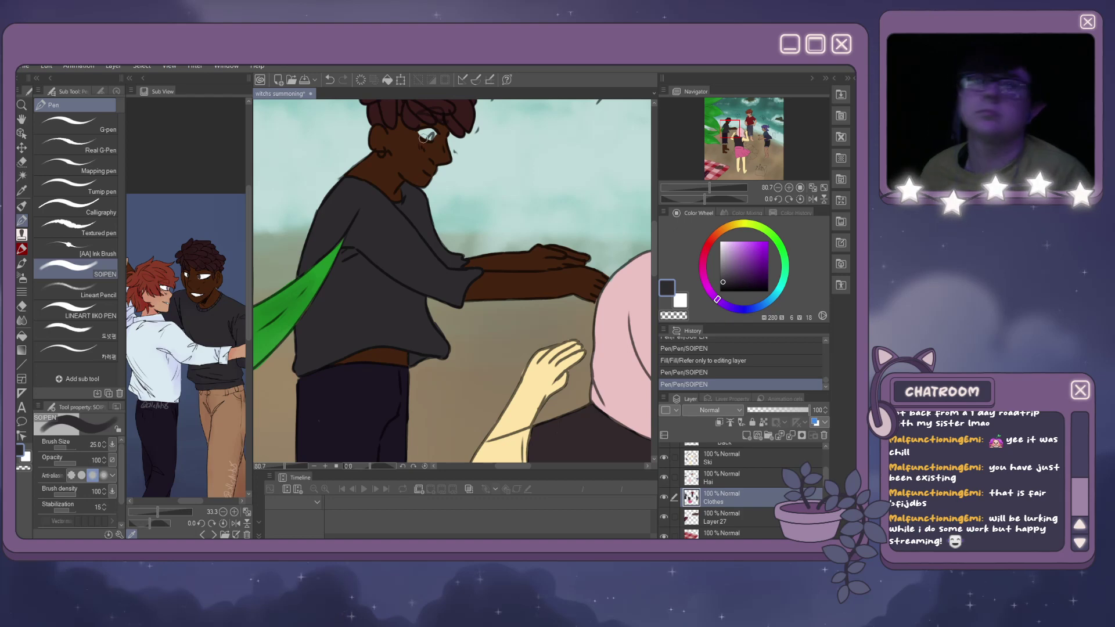
Sample the trousers' dark purple and paint over the remaining gaps on the upper leg and lower side edge.
{"action": "scroll", "coordinate": [453, 348], "scroll_direction": "down", "scroll_amount": 5}
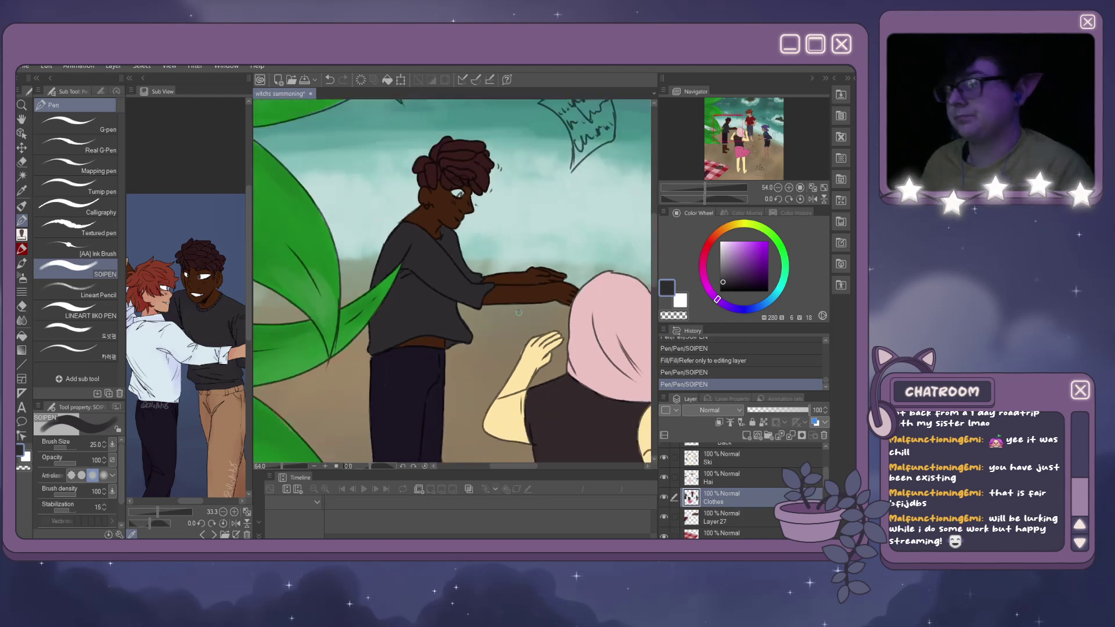
{"action": "scroll", "coordinate": [453, 349], "scroll_direction": "up", "scroll_amount": 3}
{"action": "left_click", "coordinate": [453, 348], "text": "alt"}
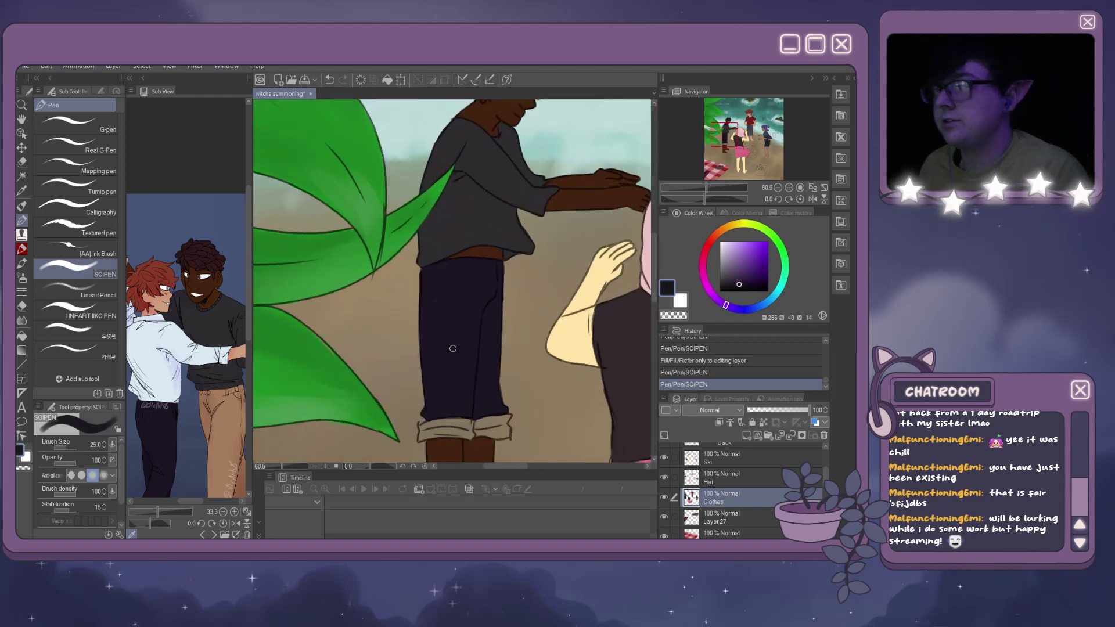
{"action": "left_click_drag", "start_coordinate": [433, 292], "coordinate": [441, 294]}
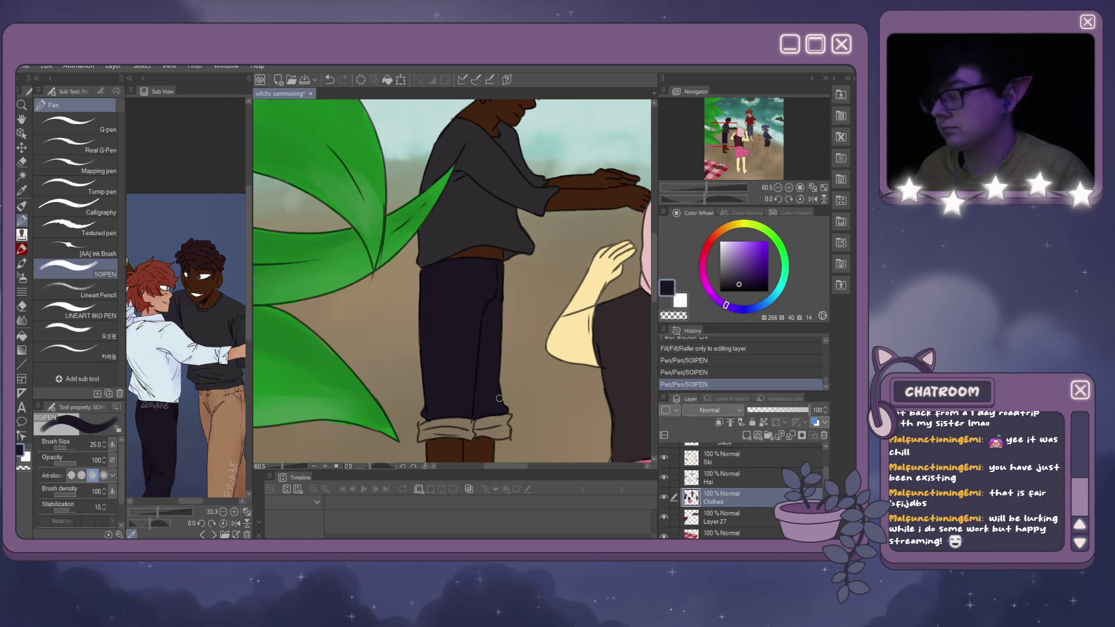
{"action": "left_click_drag", "start_coordinate": [499, 399], "coordinate": [503, 376]}
Lighten the trousers' dark purple to a greyish purple, testing it with a dab on the dark-haired character's rolled cuff.
{"action": "scroll", "coordinate": [502, 376], "scroll_direction": "down", "scroll_amount": 2}
{"action": "scroll", "coordinate": [496, 395], "scroll_direction": "up", "scroll_amount": 4}
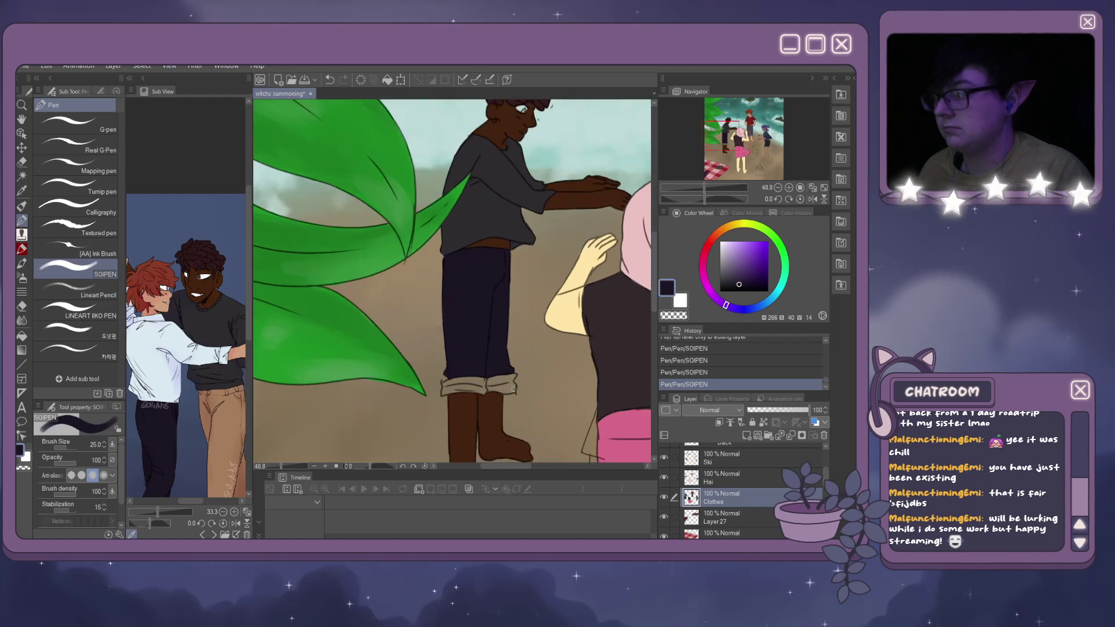
{"action": "scroll", "coordinate": [496, 403], "scroll_direction": "up", "scroll_amount": 2}
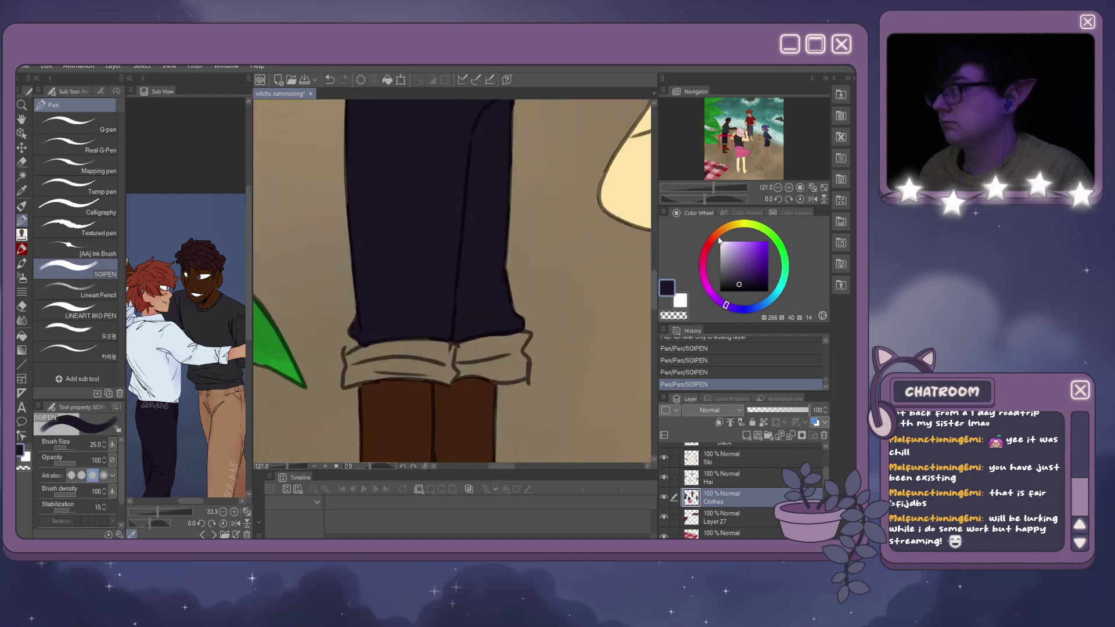
{"action": "left_click_drag", "start_coordinate": [740, 281], "coordinate": [731, 276]}
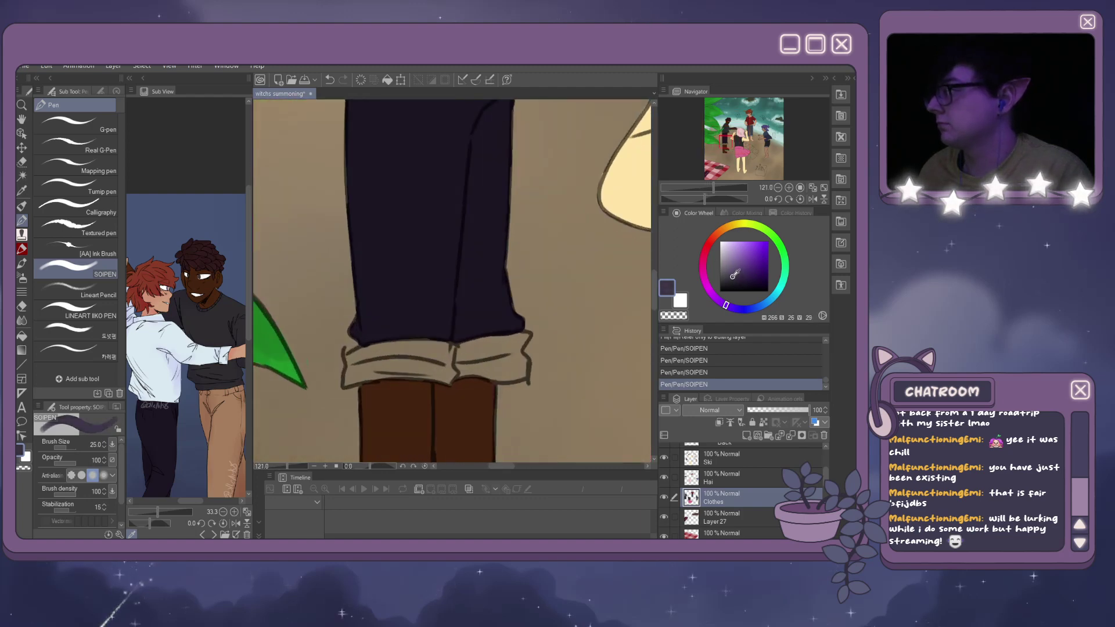
{"action": "left_click_drag", "start_coordinate": [369, 361], "coordinate": [359, 355]}
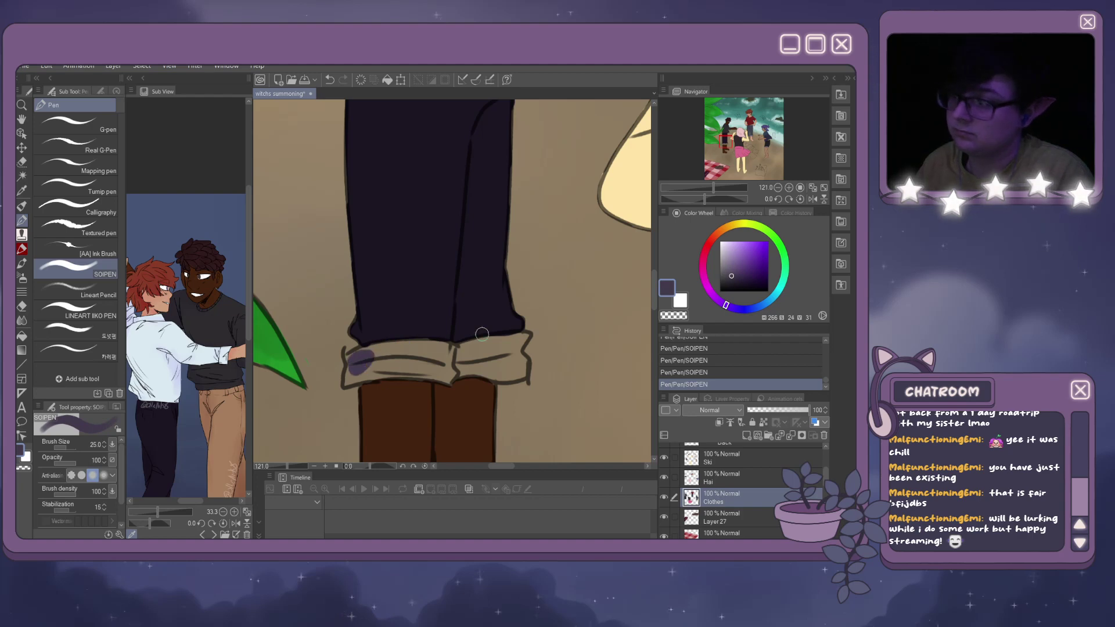
{"action": "left_click_drag", "start_coordinate": [733, 273], "coordinate": [732, 264]}
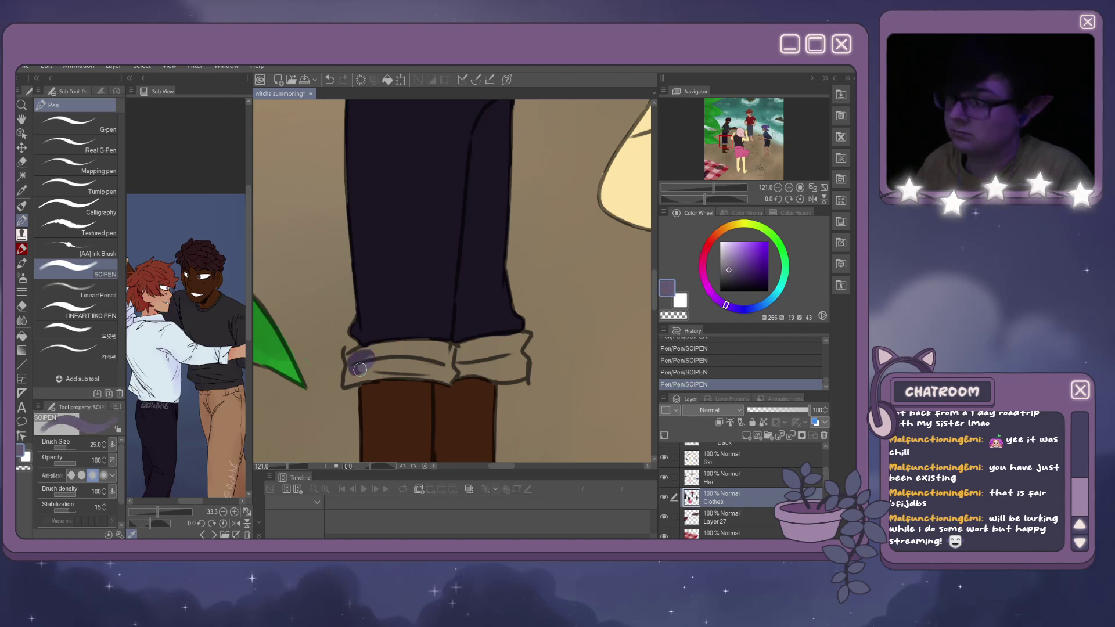
Outline and fill both rolled trouser cuffs of the dark-haired character in the greyish purple with the SOIPEN pen.
{"action": "mouse_move", "coordinate": [360, 369]}
{"action": "left_mouse_down"}
{"action": "mouse_move", "coordinate": [368, 352]}
{"action": "mouse_move", "coordinate": [441, 349]}
{"action": "left_mouse_up"}
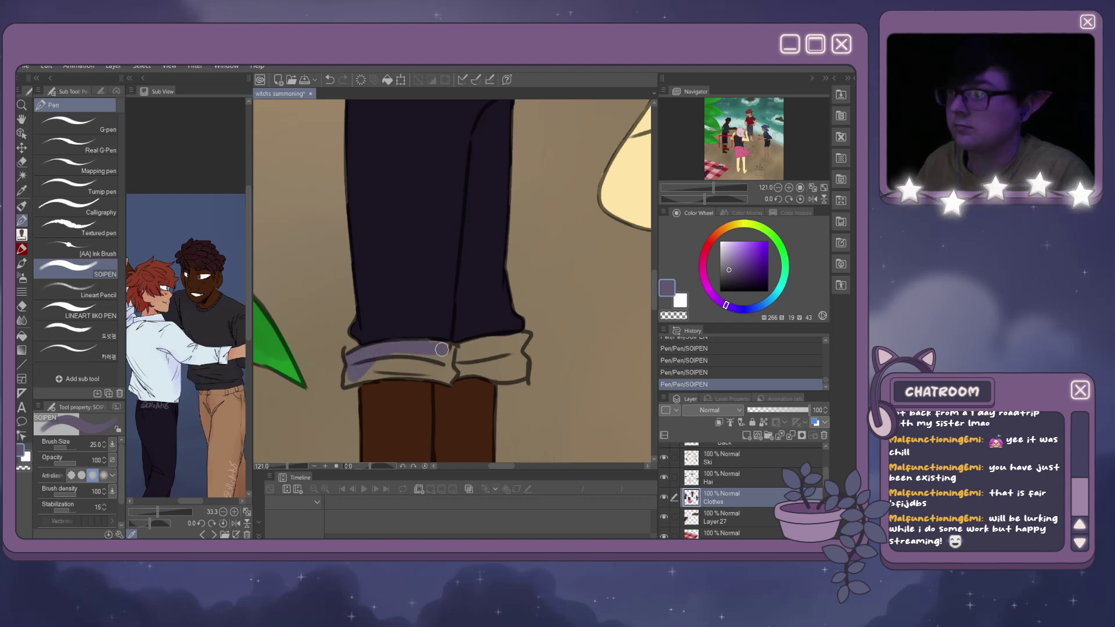
{"action": "key", "text": "ctrl+z"}
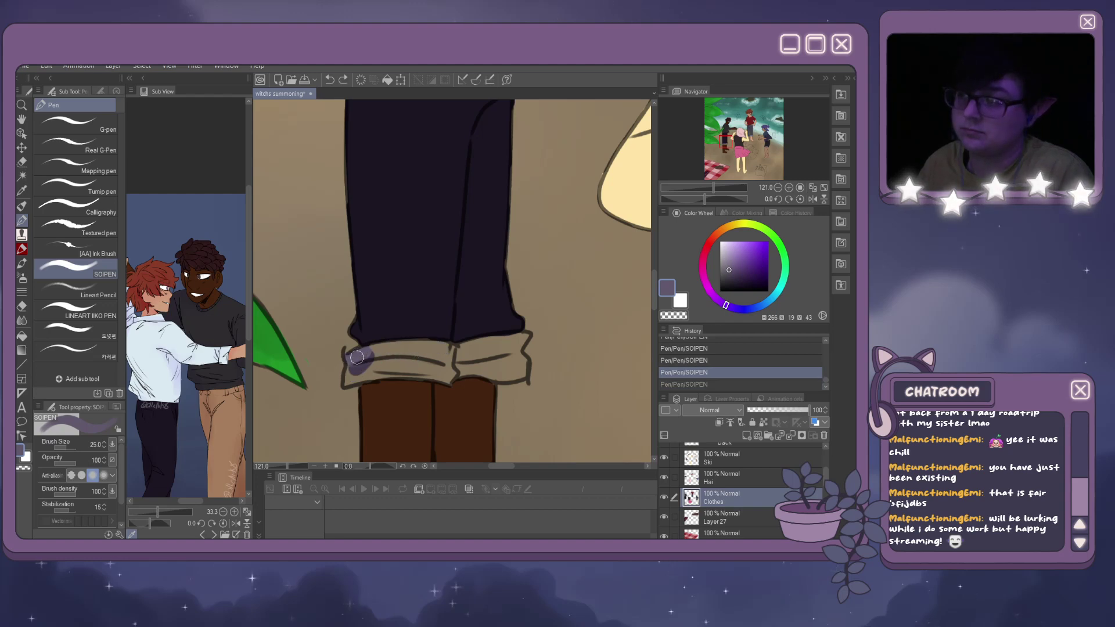
{"action": "mouse_move", "coordinate": [356, 356]}
{"action": "left_mouse_down"}
{"action": "mouse_move", "coordinate": [352, 379]}
{"action": "mouse_move", "coordinate": [522, 369]}
{"action": "left_mouse_up"}
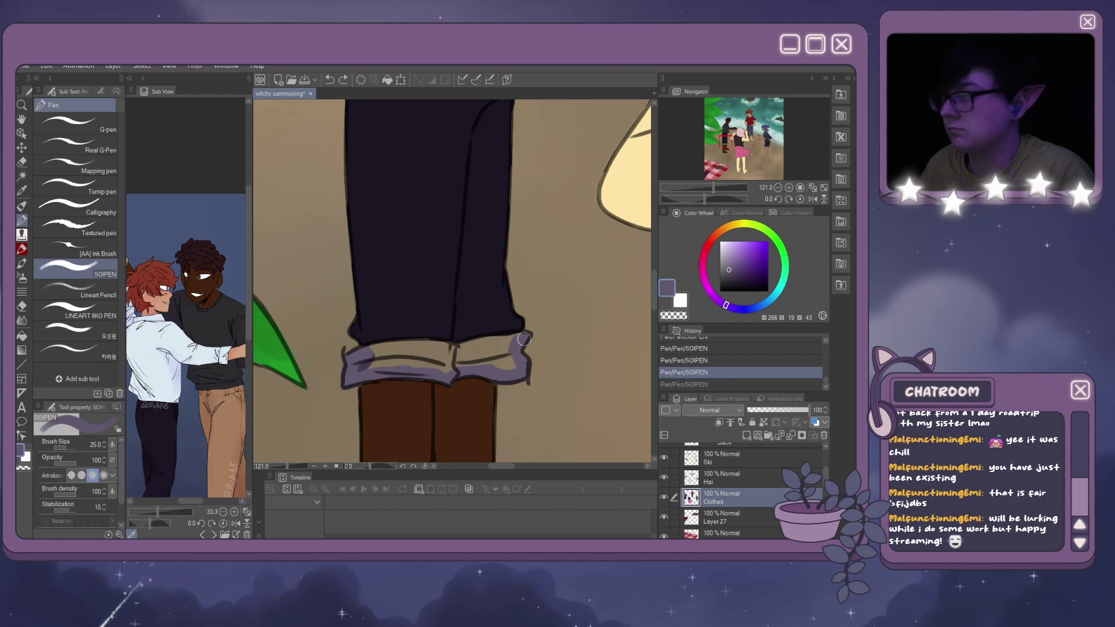
{"action": "mouse_move", "coordinate": [528, 333]}
{"action": "left_mouse_down"}
{"action": "mouse_move", "coordinate": [383, 342]}
{"action": "mouse_move", "coordinate": [357, 352]}
{"action": "mouse_move", "coordinate": [472, 343]}
{"action": "mouse_move", "coordinate": [420, 346]}
{"action": "mouse_move", "coordinate": [354, 371]}
{"action": "mouse_move", "coordinate": [480, 353]}
{"action": "mouse_move", "coordinate": [430, 359]}
{"action": "mouse_move", "coordinate": [466, 363]}
{"action": "mouse_move", "coordinate": [496, 345]}
{"action": "mouse_move", "coordinate": [505, 370]}
{"action": "left_mouse_up"}
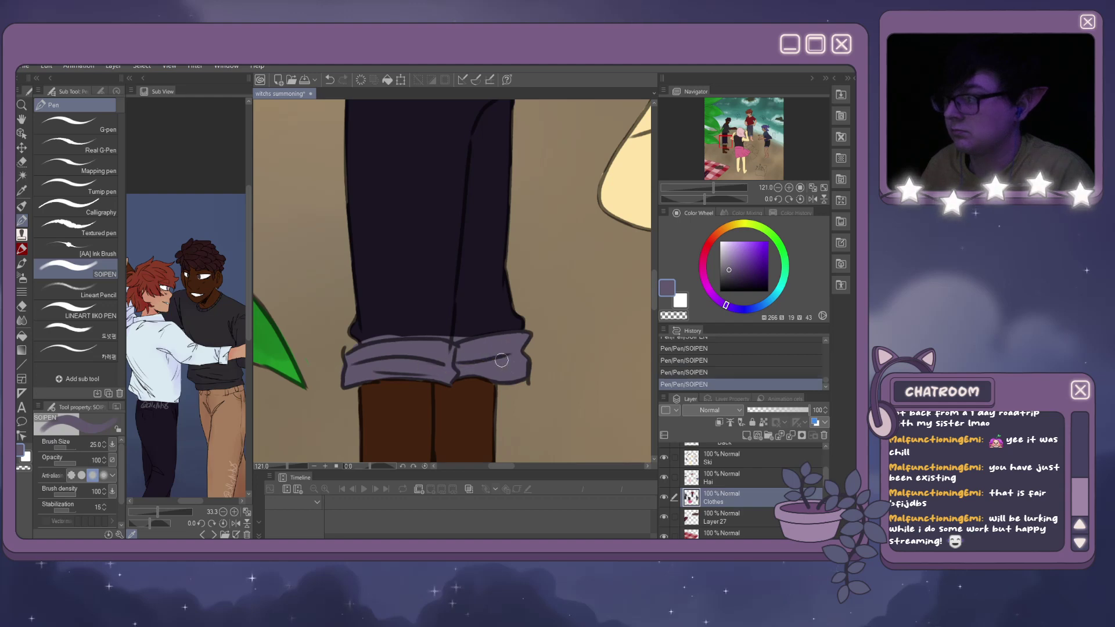
Resample the trousers' dark purple and clean up the edge where the trouser legs meet the cuffs.
{"action": "left_click", "coordinate": [468, 325], "text": "alt"}
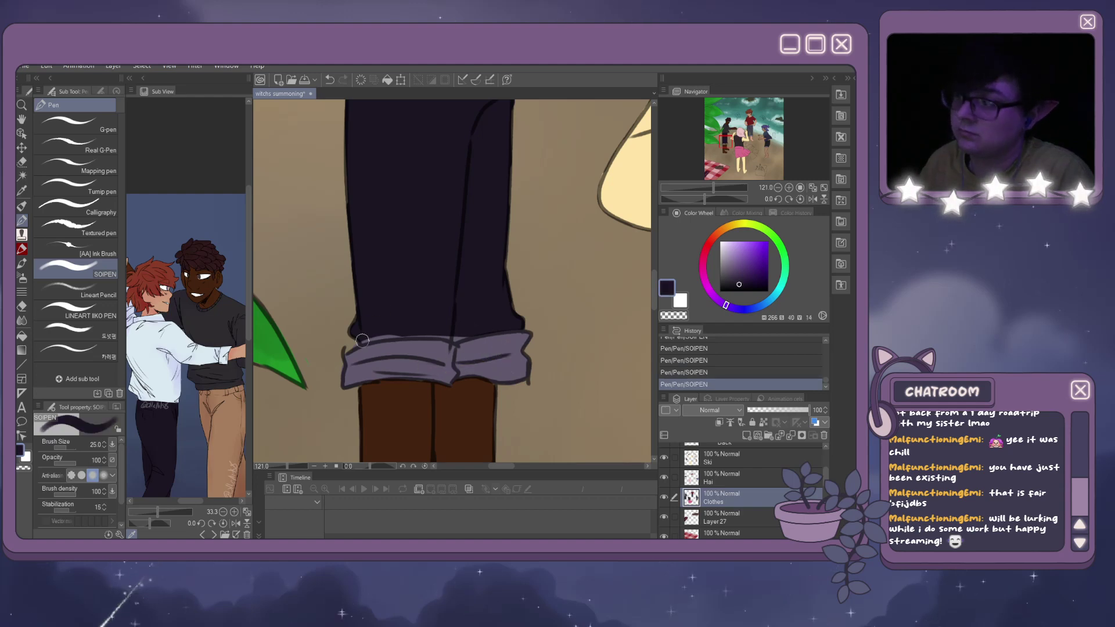
{"action": "left_click_drag", "start_coordinate": [362, 337], "coordinate": [458, 336]}
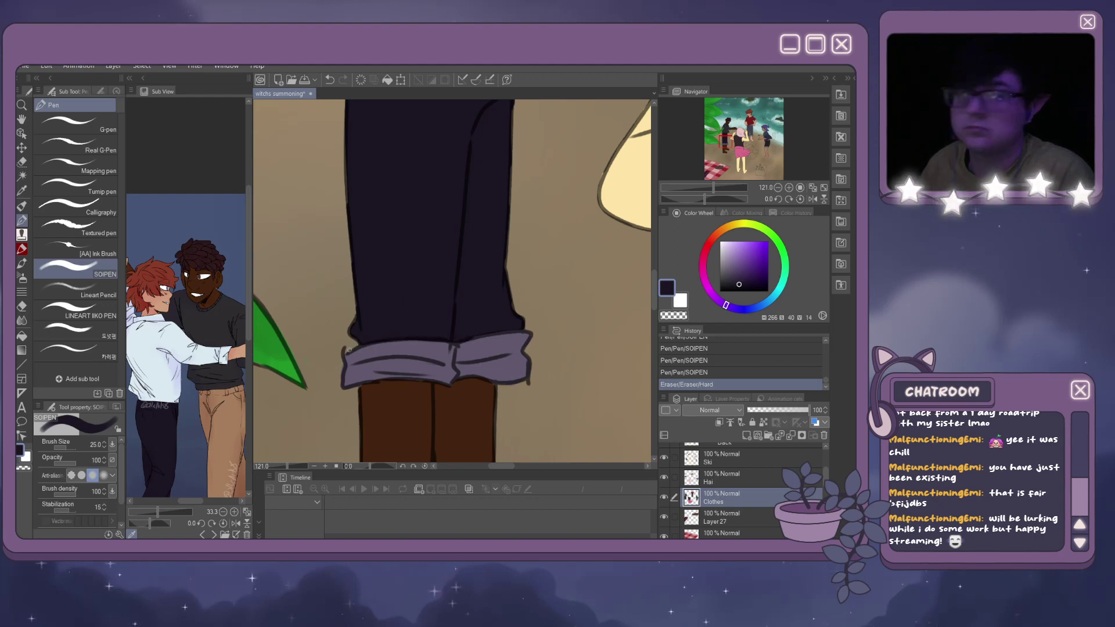
{"action": "scroll", "coordinate": [488, 297], "scroll_direction": "down", "scroll_amount": 10}
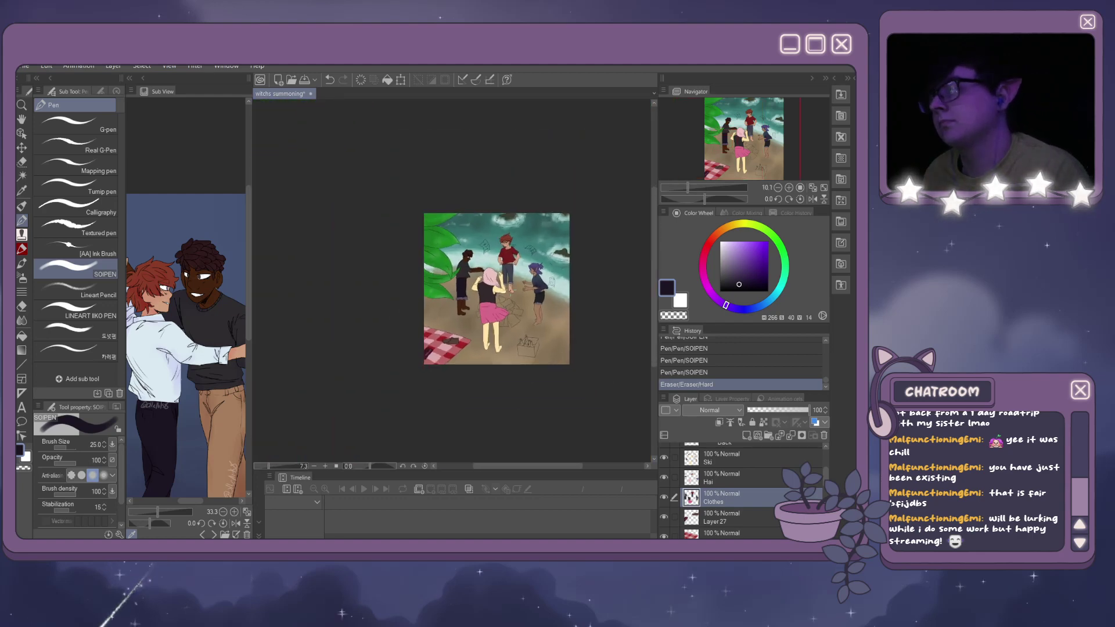
Create a new raster layer directly below the Clothes layer and name it "eyes".
{"action": "scroll", "coordinate": [516, 270], "scroll_direction": "up", "scroll_amount": 2}
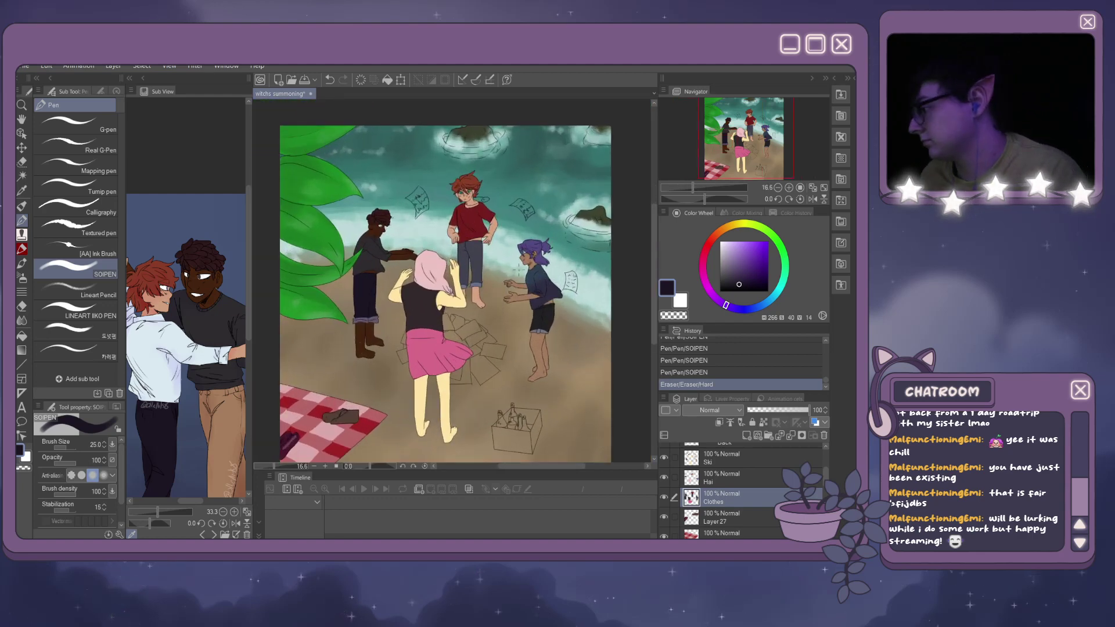
{"action": "left_click", "coordinate": [716, 514]}
{"action": "left_click", "coordinate": [746, 436]}
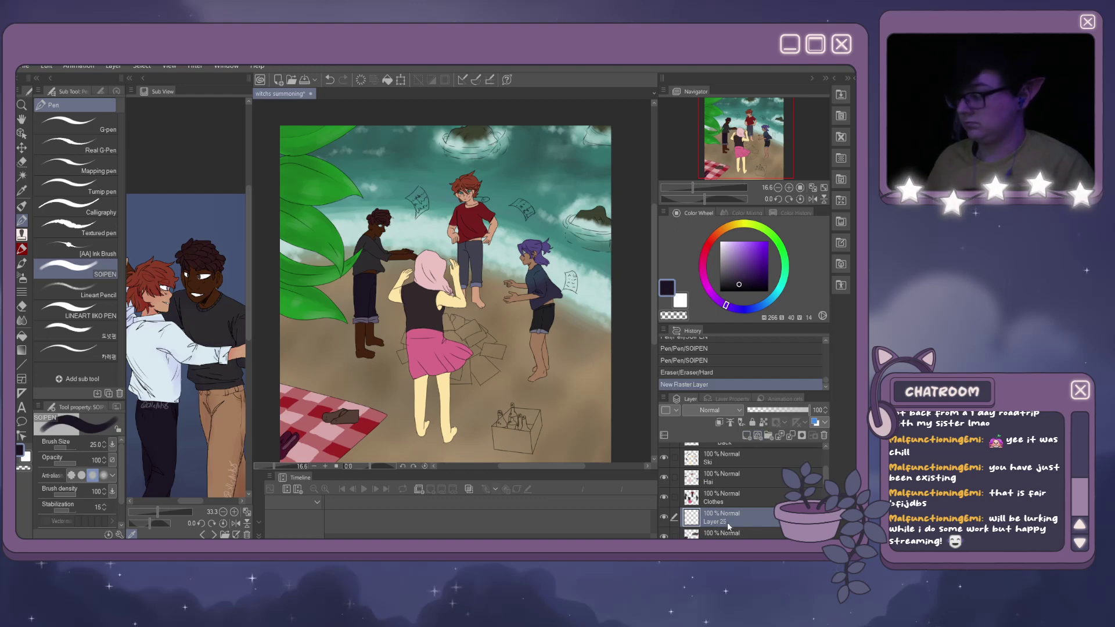
{"action": "type", "text": "eyes"}
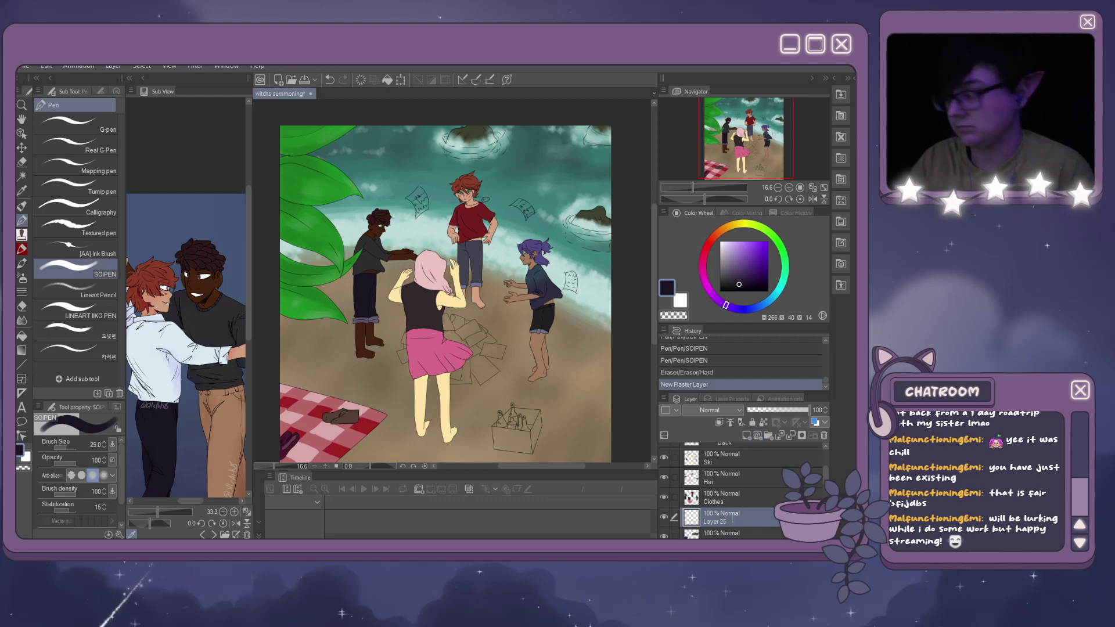
{"action": "key", "text": "Return"}
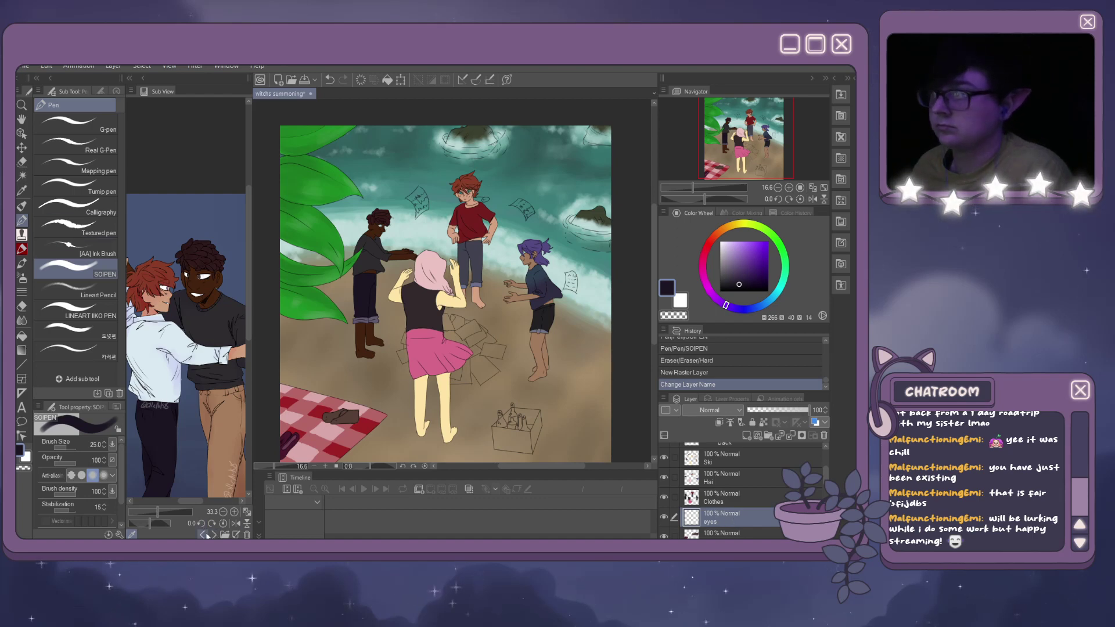
Bring up the purple-haired character's reference sheet and sample its blue Eyes swatch as the drawing colour.
{"action": "left_click", "coordinate": [206, 534]}
{"action": "left_click", "coordinate": [206, 535]}
{"action": "left_click", "coordinate": [213, 534]}
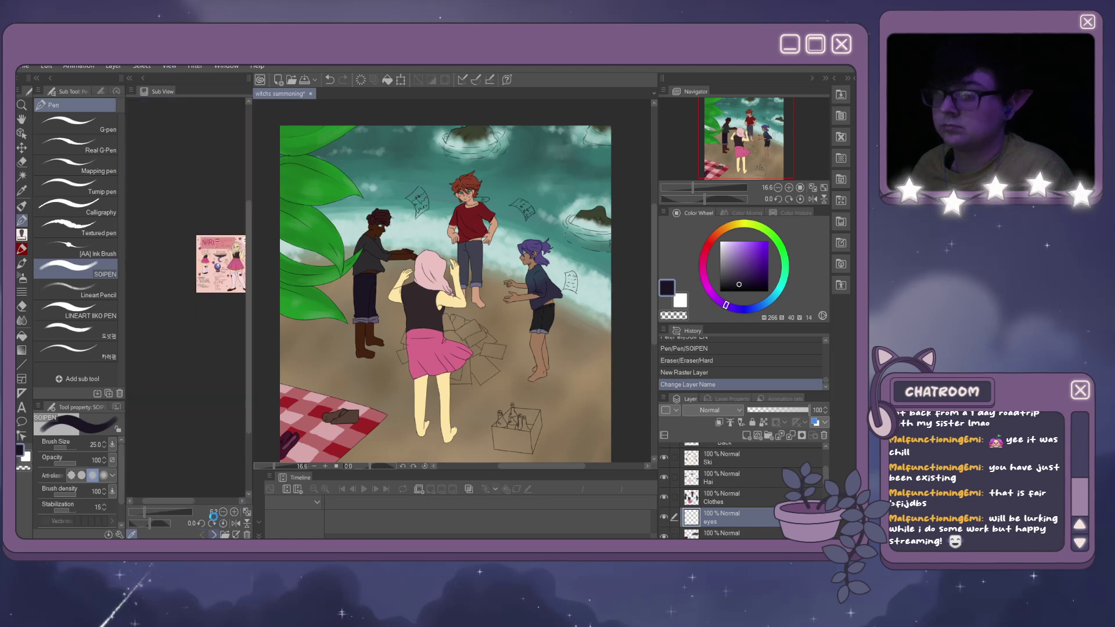
{"action": "scroll", "coordinate": [210, 173], "scroll_direction": "down", "scroll_amount": 3}
{"action": "scroll", "coordinate": [140, 150], "scroll_direction": "up", "scroll_amount": 3}
{"action": "scroll", "coordinate": [165, 151], "scroll_direction": "up", "scroll_amount": 3}
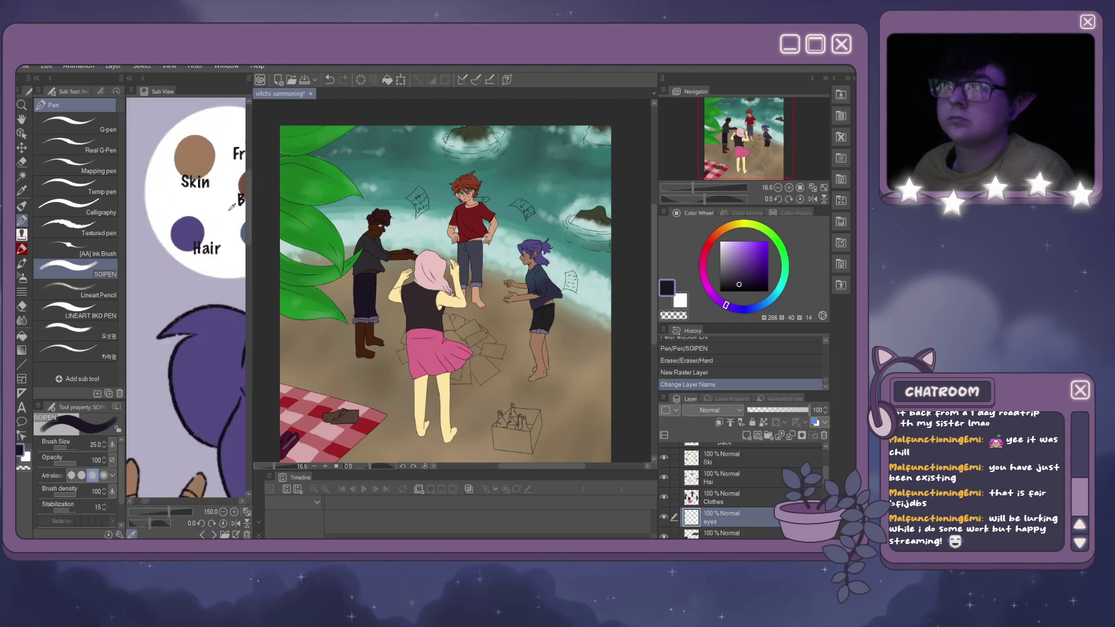
{"action": "scroll", "coordinate": [143, 202], "scroll_direction": "down", "scroll_amount": 3}
{"action": "scroll", "coordinate": [199, 212], "scroll_direction": "up", "scroll_amount": 2}
{"action": "left_click", "coordinate": [152, 209]}
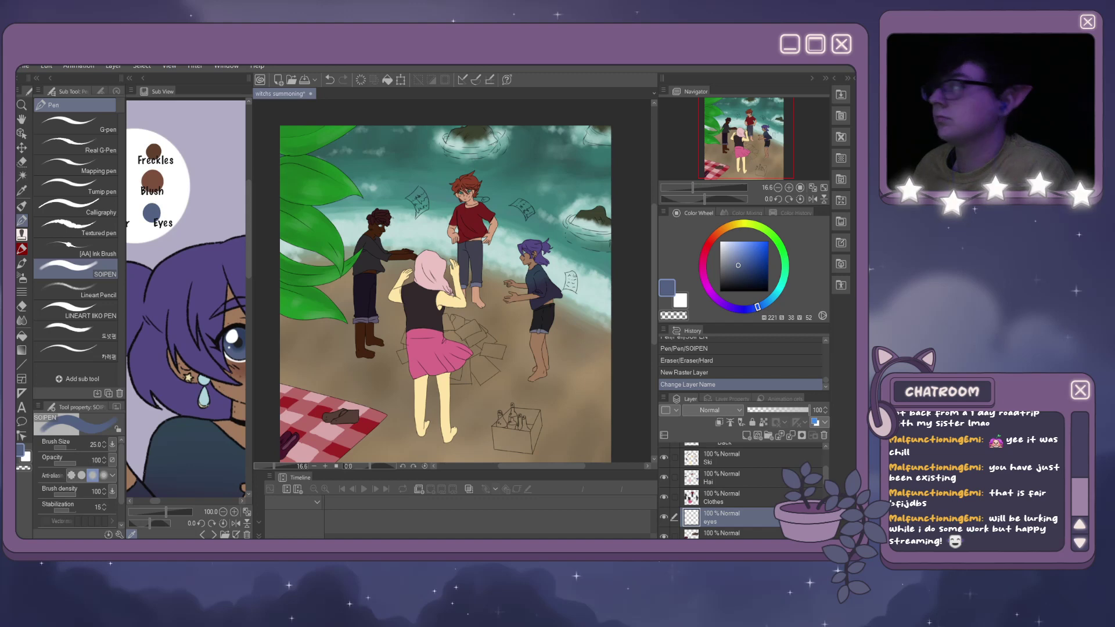
Set the secondary colour to a pale bluish off-white and paint the white of the purple-haired character's eye.
{"action": "left_click", "coordinate": [680, 300]}
{"action": "scroll", "coordinate": [532, 250], "scroll_direction": "up", "scroll_amount": 4}
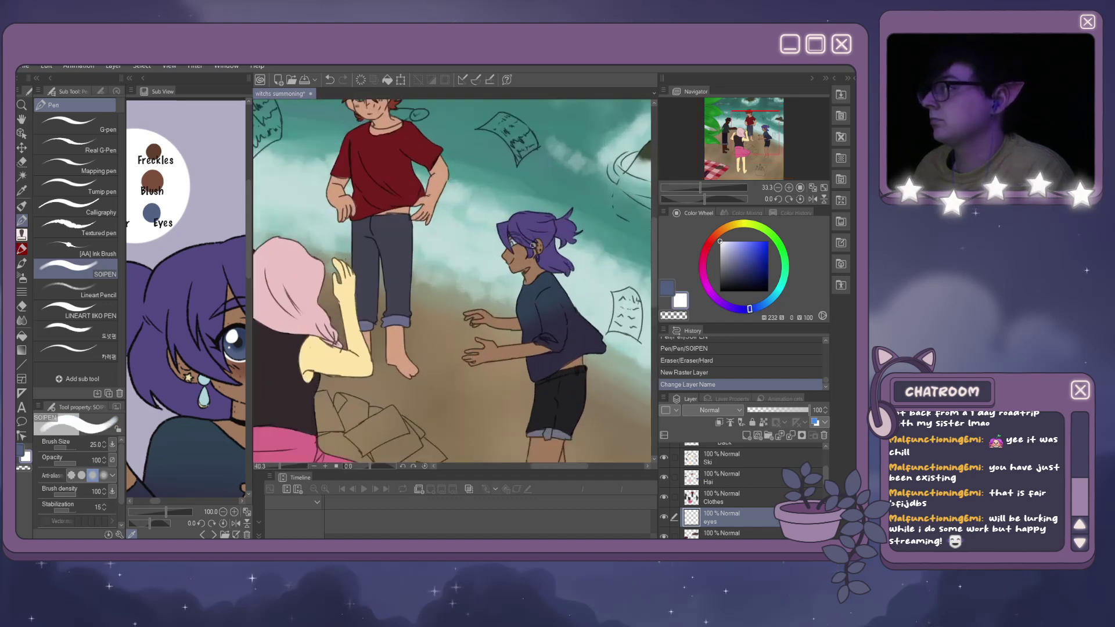
{"action": "scroll", "coordinate": [525, 237], "scroll_direction": "up", "scroll_amount": 3}
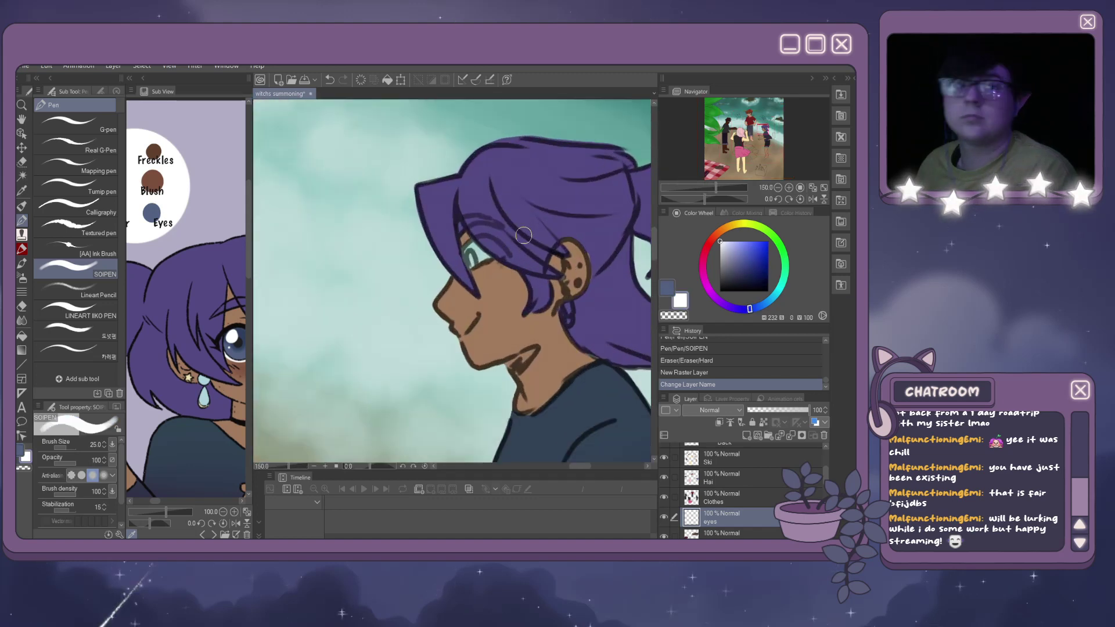
{"action": "left_click", "coordinate": [723, 240]}
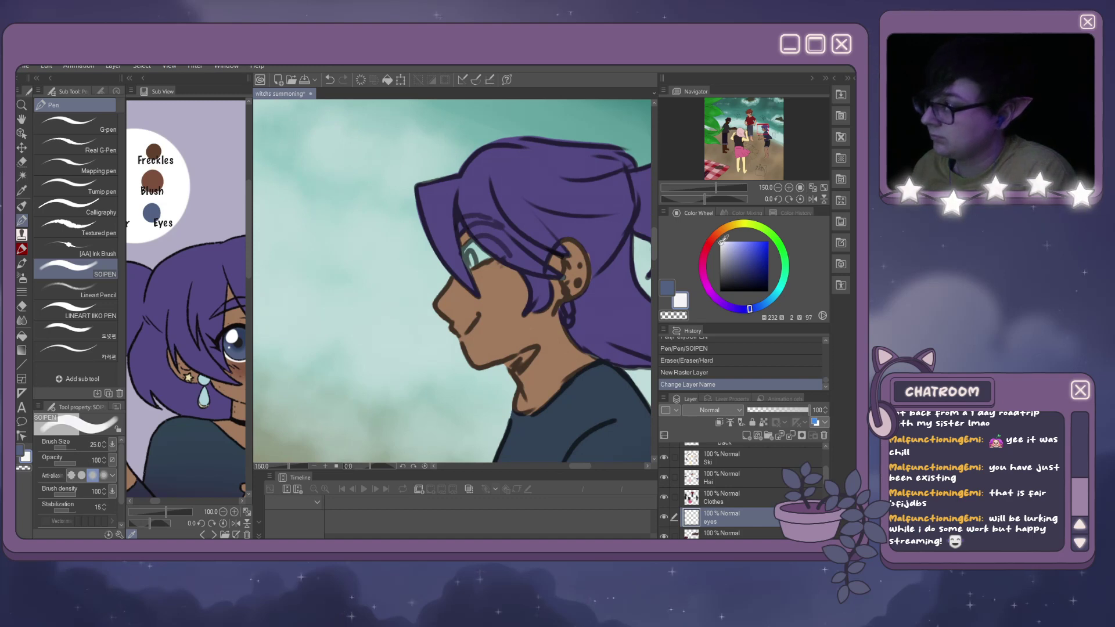
{"action": "left_click_drag", "start_coordinate": [722, 243], "coordinate": [723, 244]}
{"action": "mouse_move", "coordinate": [469, 262]}
{"action": "left_mouse_down"}
{"action": "mouse_move", "coordinate": [477, 247]}
{"action": "mouse_move", "coordinate": [474, 255]}
{"action": "left_mouse_up"}
Undo the oversized iris stroke, reduce the brush size to 10, and paint the purple-haired character's iris in the sampled blue.
{"action": "left_click", "coordinate": [738, 265]}
{"action": "key", "text": "ctrl+z"}
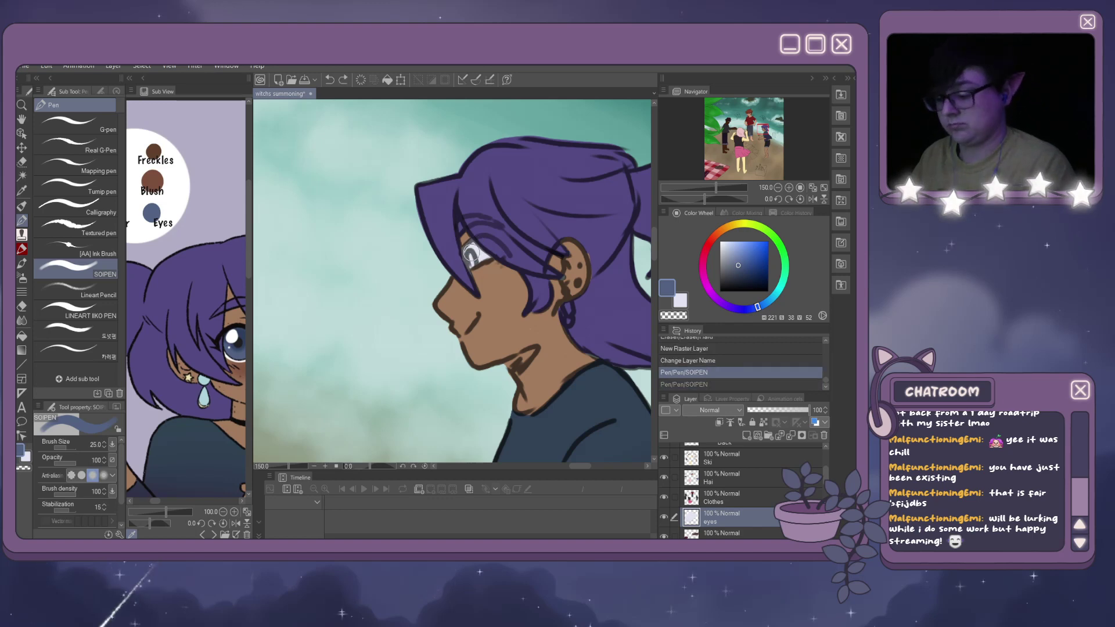
{"action": "key", "text": "bracketleft"}
{"action": "key", "text": "bracketleft"}
{"action": "key", "text": "bracketleft"}
{"action": "key", "text": "bracketleft"}
{"action": "key", "text": "bracketleft"}
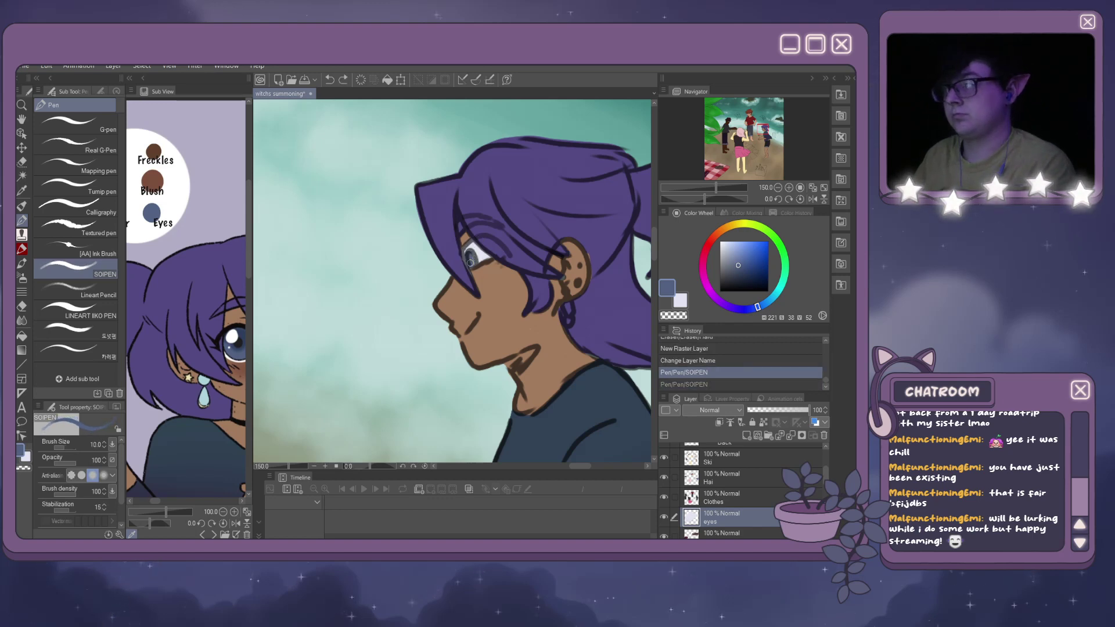
{"action": "left_click_drag", "start_coordinate": [474, 263], "coordinate": [477, 268]}
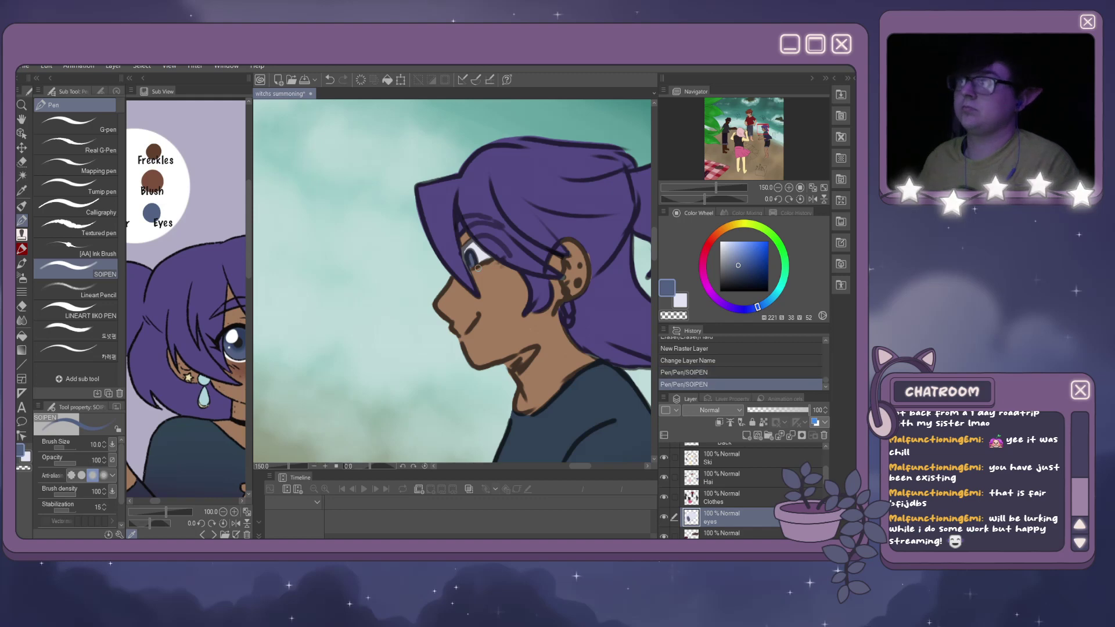
Paint the whites of both of the red-haired character's eyes in the pale off-white secondary colour.
{"action": "left_click", "coordinate": [681, 302]}
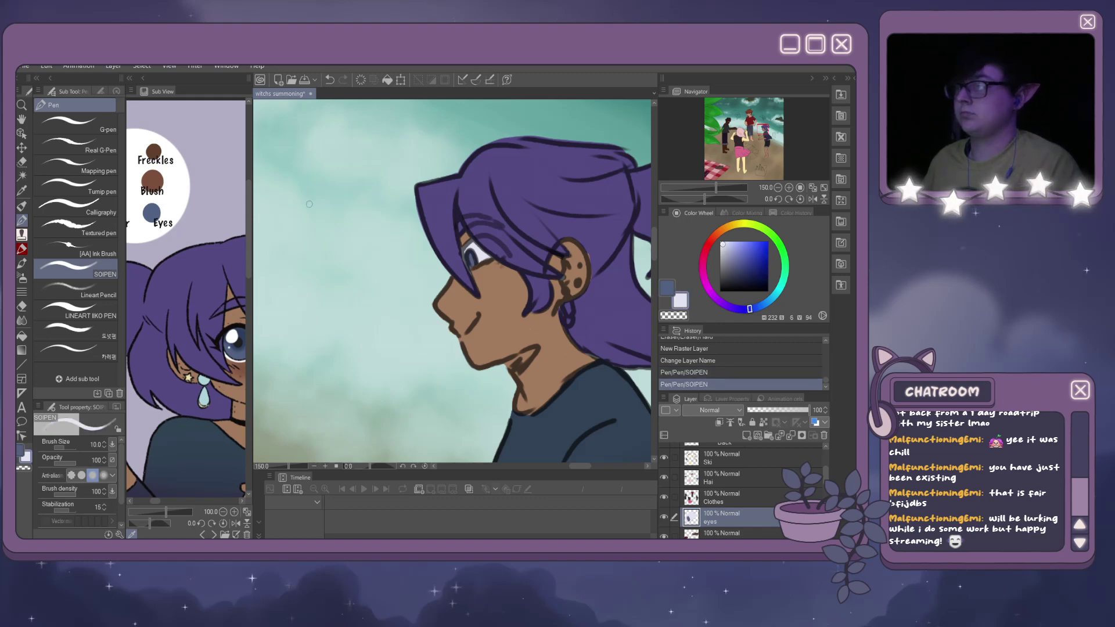
{"action": "scroll", "coordinate": [447, 171], "scroll_direction": "down", "scroll_amount": 6}
{"action": "scroll", "coordinate": [297, 105], "scroll_direction": "up", "scroll_amount": 1}
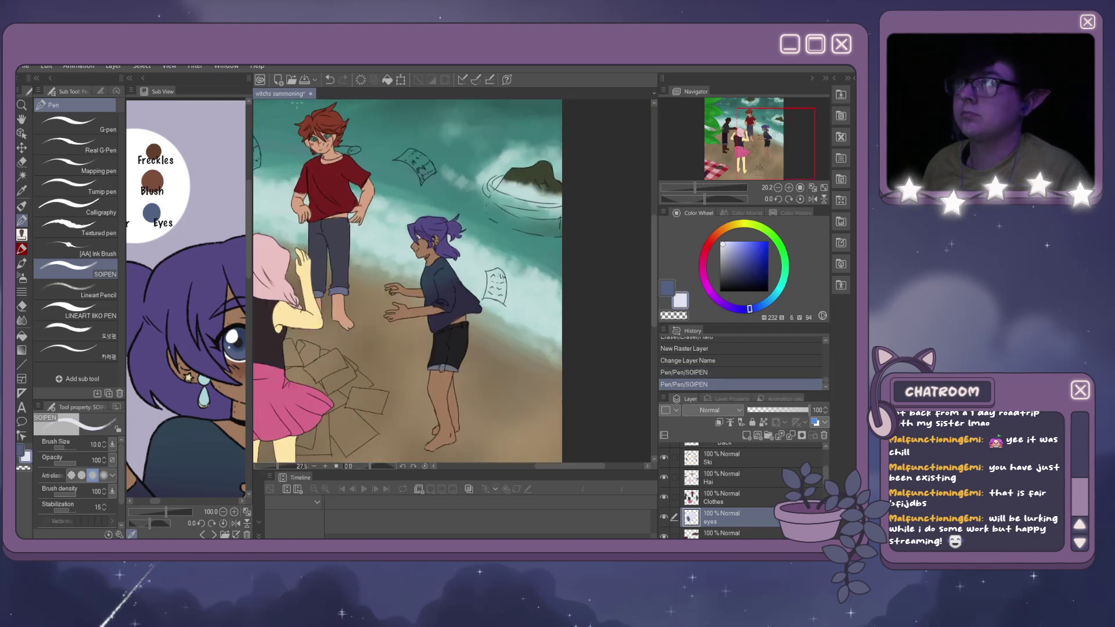
{"action": "scroll", "coordinate": [301, 131], "scroll_direction": "up", "scroll_amount": 6}
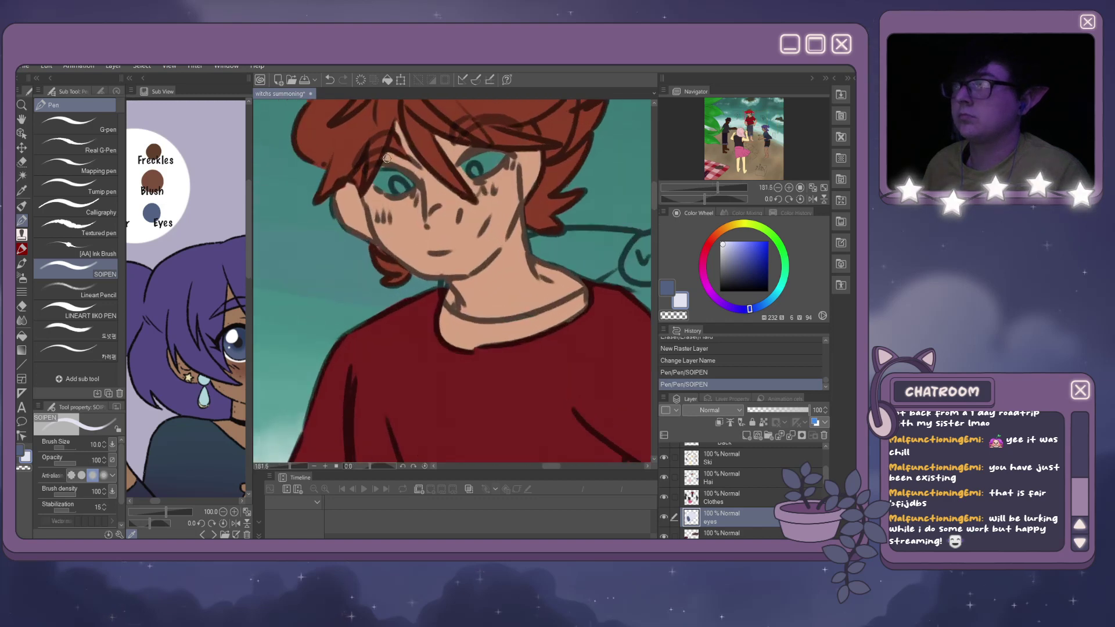
{"action": "scroll", "coordinate": [387, 158], "scroll_direction": "up", "scroll_amount": 1}
{"action": "mouse_move", "coordinate": [369, 177]}
{"action": "left_mouse_down"}
{"action": "mouse_move", "coordinate": [375, 206]}
{"action": "mouse_move", "coordinate": [398, 187]}
{"action": "left_mouse_up"}
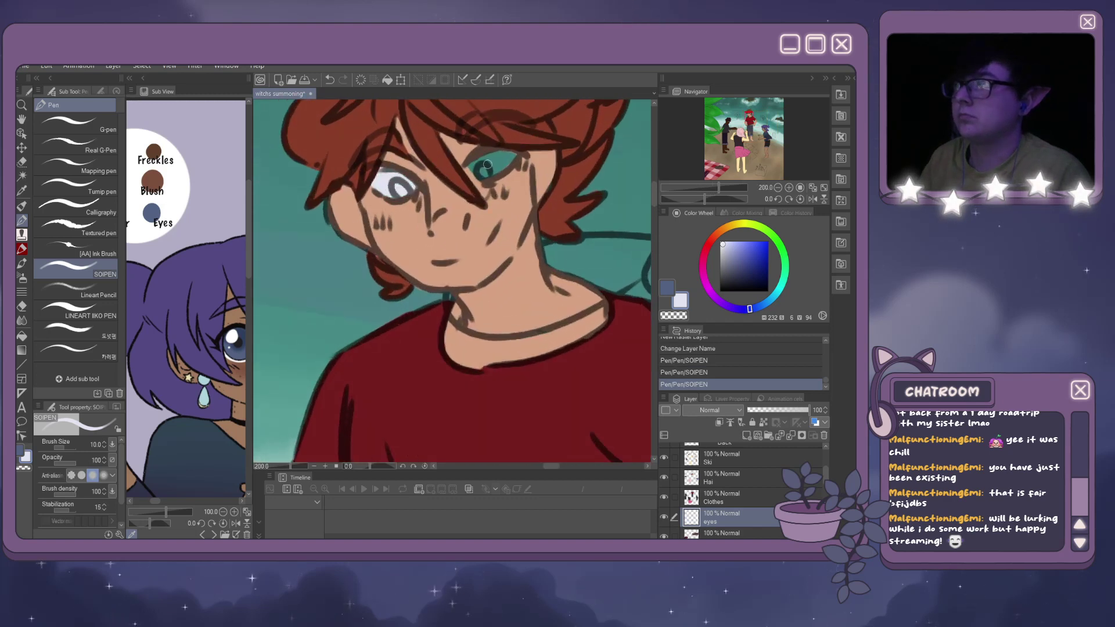
{"action": "mouse_move", "coordinate": [475, 162]}
{"action": "left_mouse_down"}
{"action": "mouse_move", "coordinate": [516, 140]}
{"action": "mouse_move", "coordinate": [515, 165]}
{"action": "left_mouse_up"}
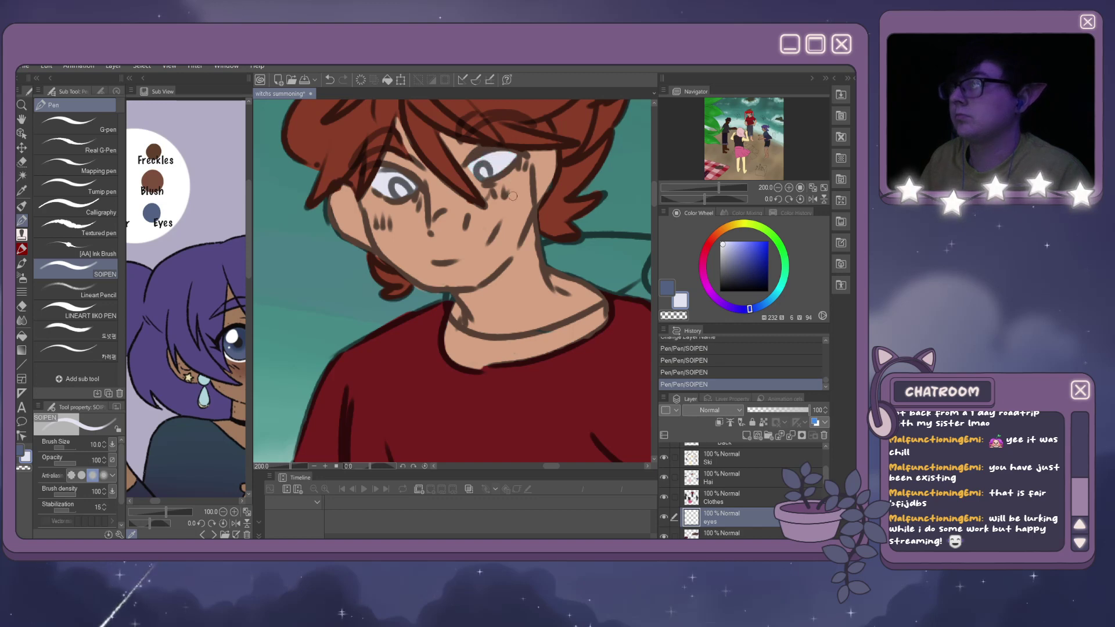
Paint the red-haired character's irises in the purple eye swatch from the matching reference sheet and set that purple as the main colour.
{"action": "left_click", "coordinate": [214, 534]}
{"action": "left_click", "coordinate": [214, 535]}
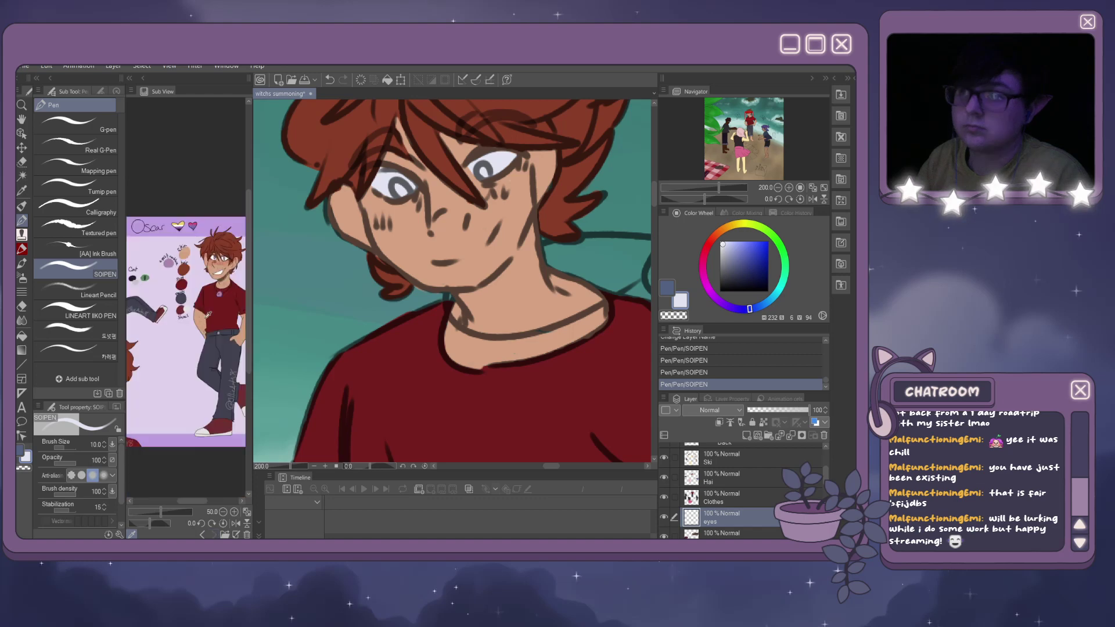
{"action": "left_click", "coordinate": [168, 263]}
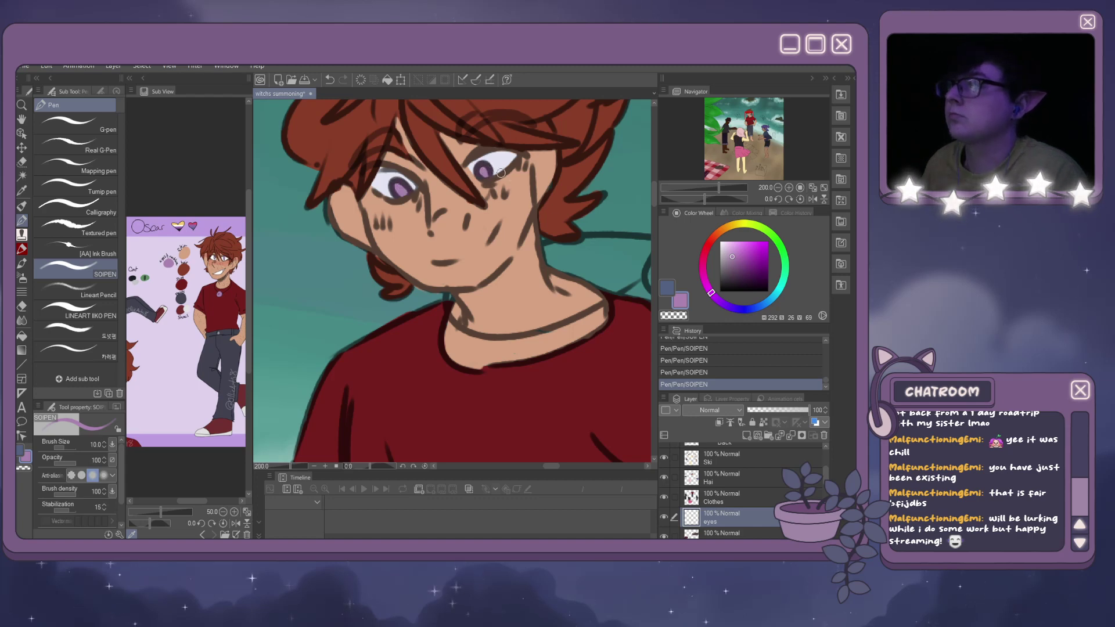
{"action": "left_click", "coordinate": [501, 172], "text": "alt"}
{"action": "scroll", "coordinate": [497, 159], "scroll_direction": "down", "scroll_amount": 5}
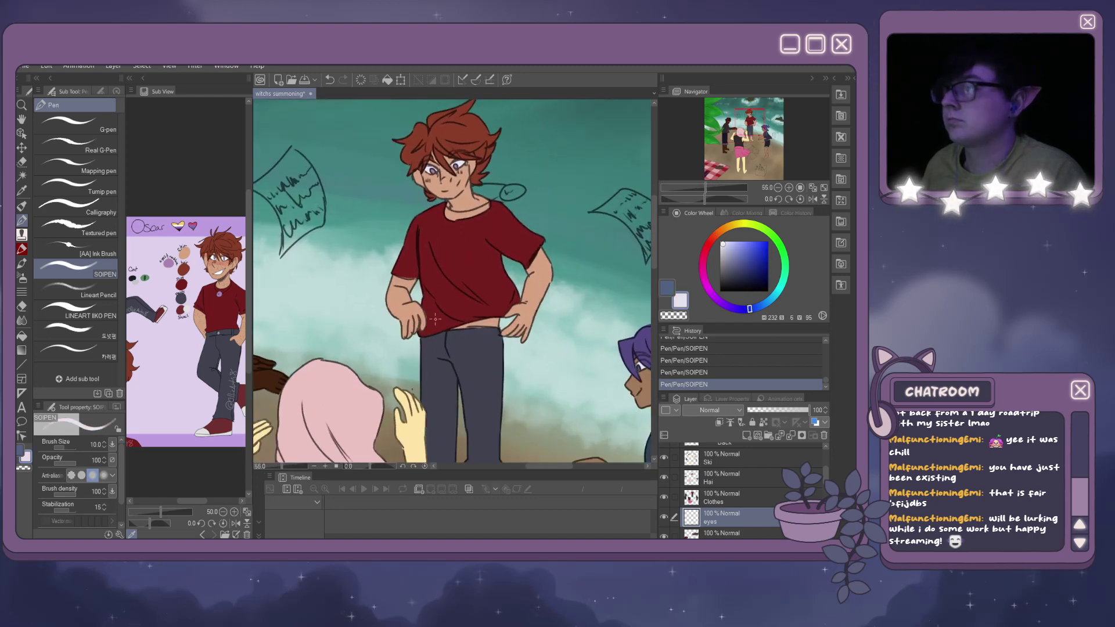
{"action": "left_click", "coordinate": [667, 287]}
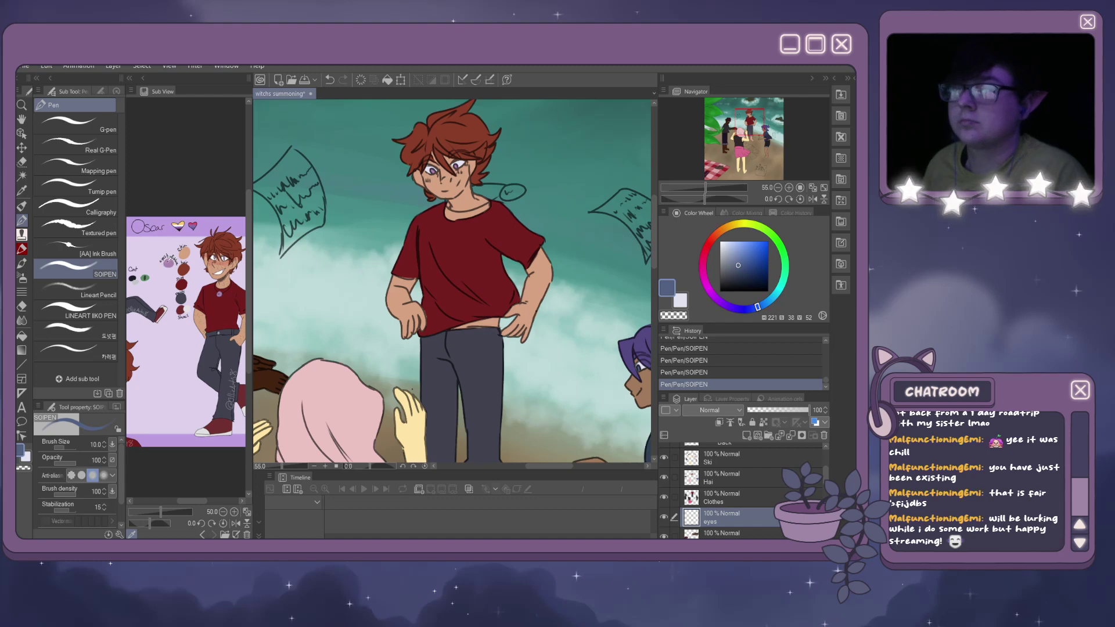
{"action": "left_click", "coordinate": [169, 263]}
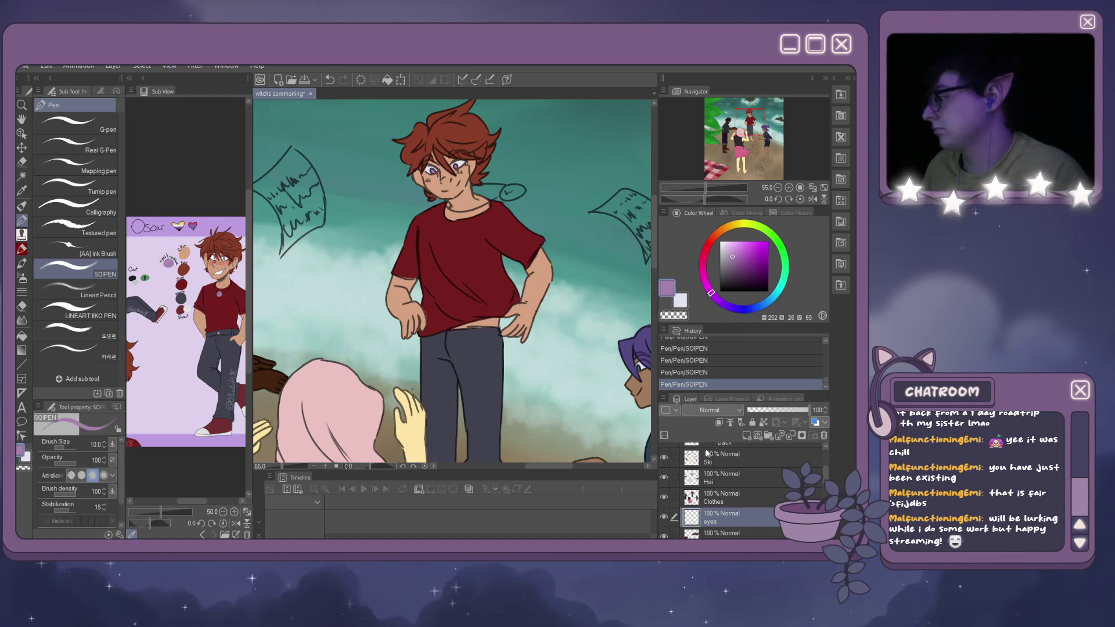
On the Clothes layer, paint the oval tag beside the red-haired character's neck purple with the SOIPEN brush at size 17.
{"action": "left_click", "coordinate": [711, 498]}
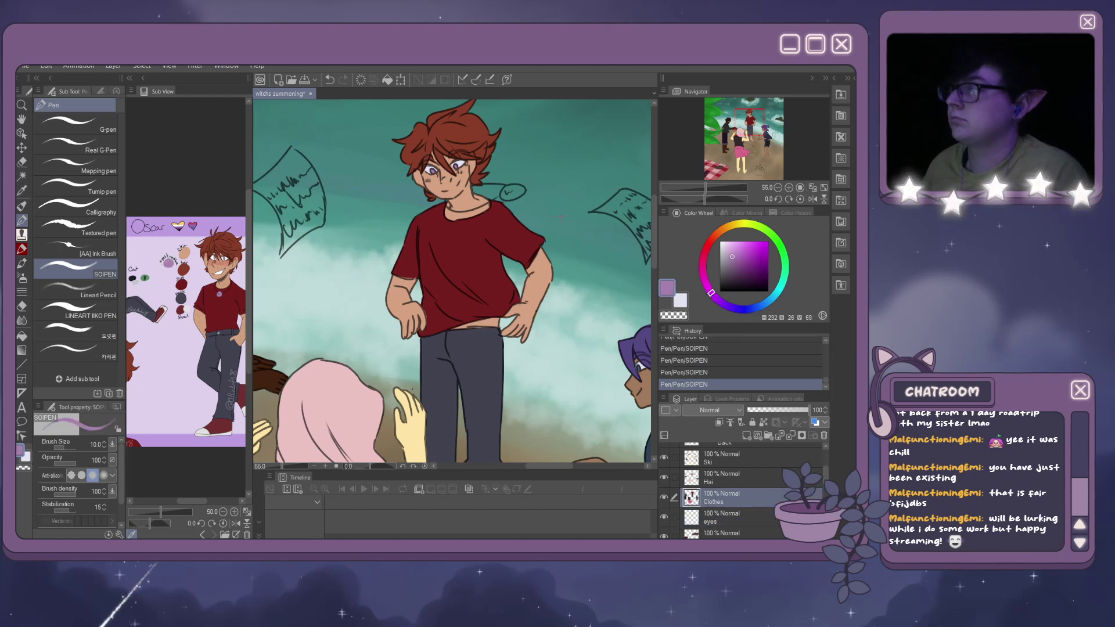
{"action": "scroll", "coordinate": [542, 166], "scroll_direction": "up", "scroll_amount": 3}
{"action": "scroll", "coordinate": [542, 165], "scroll_direction": "up", "scroll_amount": 2}
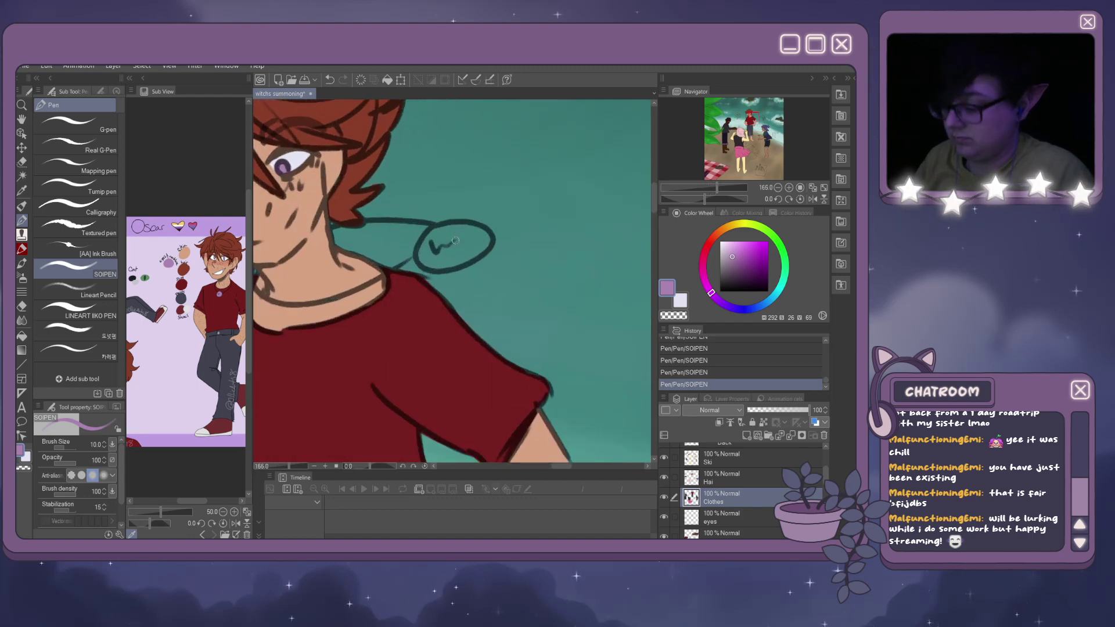
{"action": "key", "text": "bracketright"}
{"action": "key", "text": "bracketright"}
{"action": "key", "text": "bracketright"}
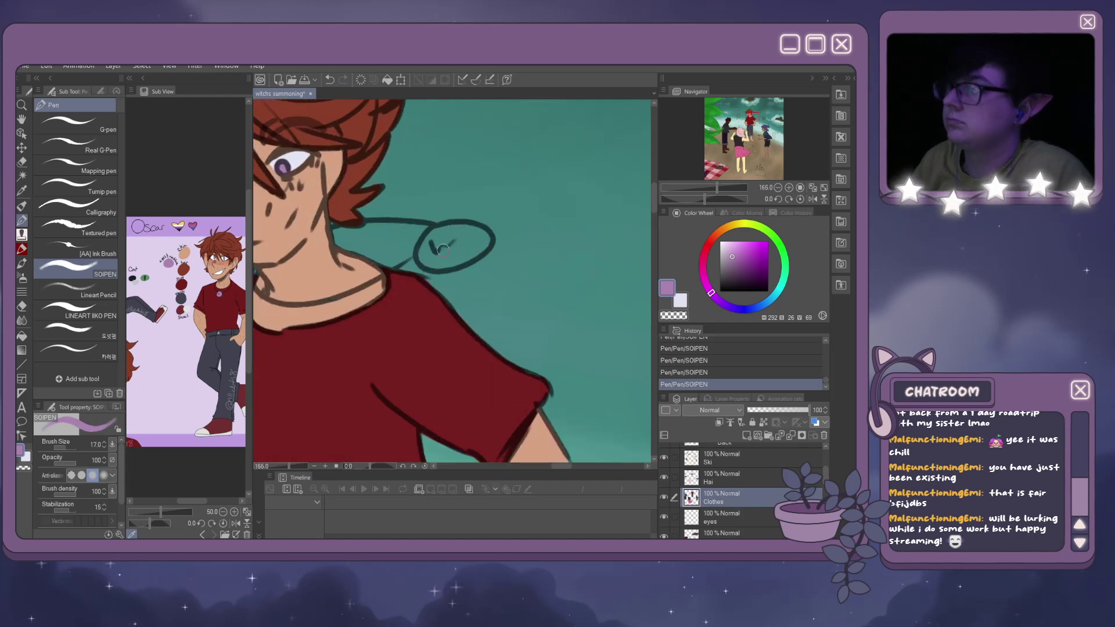
{"action": "mouse_move", "coordinate": [436, 234]}
{"action": "left_mouse_down"}
{"action": "mouse_move", "coordinate": [422, 251]}
{"action": "mouse_move", "coordinate": [434, 233]}
{"action": "left_mouse_up"}
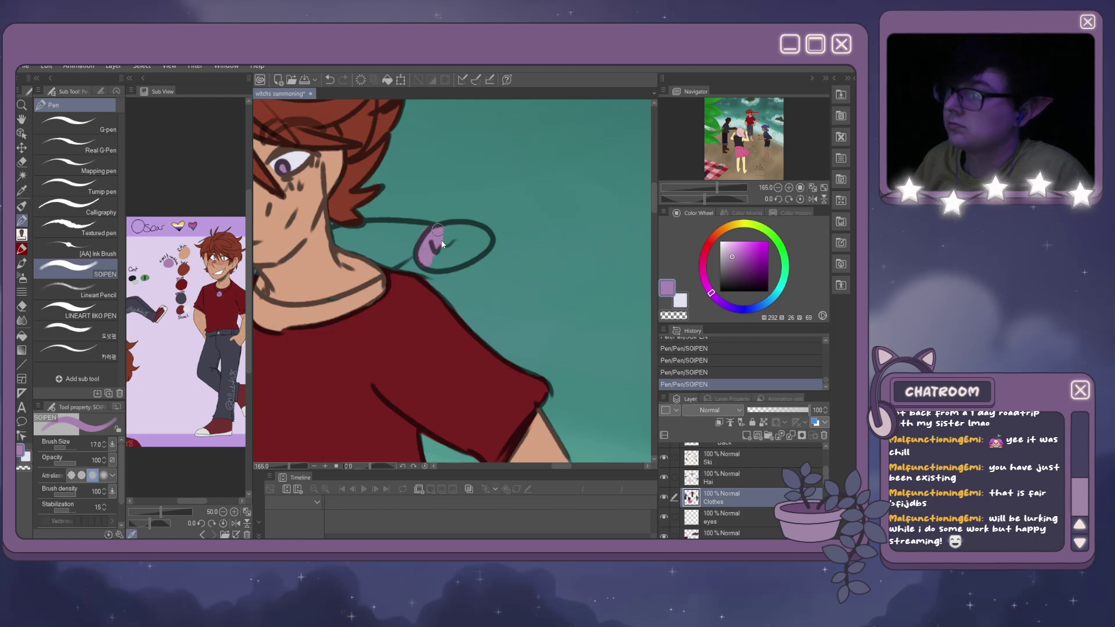
{"action": "key", "text": "ctrl+z"}
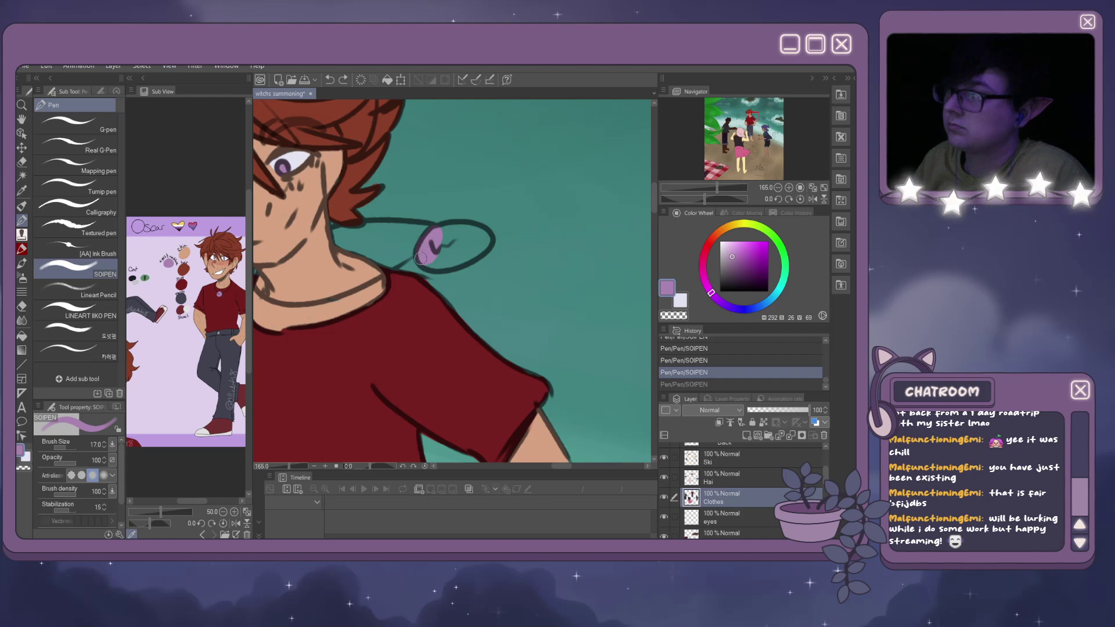
{"action": "mouse_move", "coordinate": [443, 263]}
{"action": "left_mouse_down"}
{"action": "mouse_move", "coordinate": [480, 254]}
{"action": "mouse_move", "coordinate": [468, 224]}
{"action": "mouse_move", "coordinate": [433, 238]}
{"action": "mouse_move", "coordinate": [468, 250]}
{"action": "left_mouse_up"}
{"action": "scroll", "coordinate": [468, 249], "scroll_direction": "down", "scroll_amount": 1}
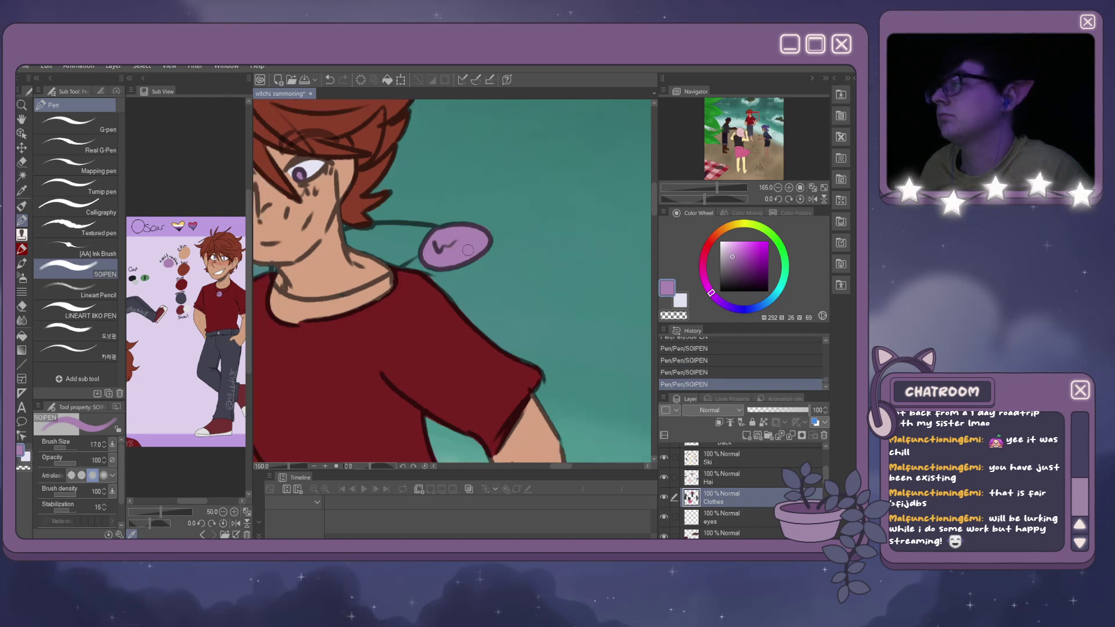
Paint the white of the dark-haired character's eye on the eyes layer in the pale off-white secondary colour.
{"action": "scroll", "coordinate": [468, 250], "scroll_direction": "down", "scroll_amount": 6}
{"action": "scroll", "coordinate": [468, 249], "scroll_direction": "up", "scroll_amount": 2}
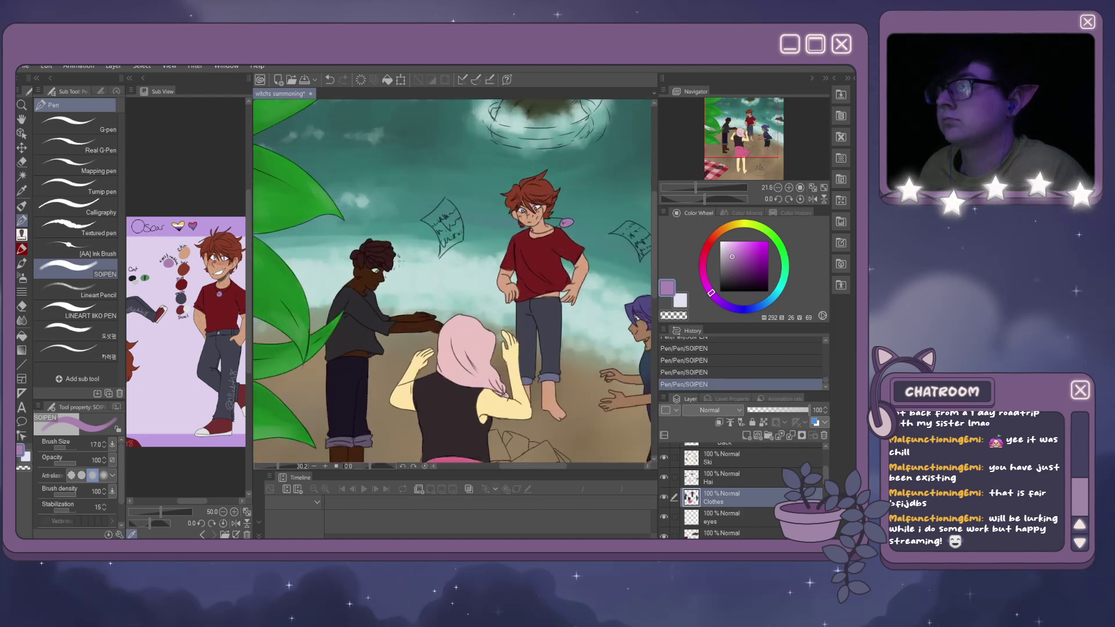
{"action": "scroll", "coordinate": [384, 262], "scroll_direction": "up", "scroll_amount": 5}
{"action": "left_click", "coordinate": [680, 302]}
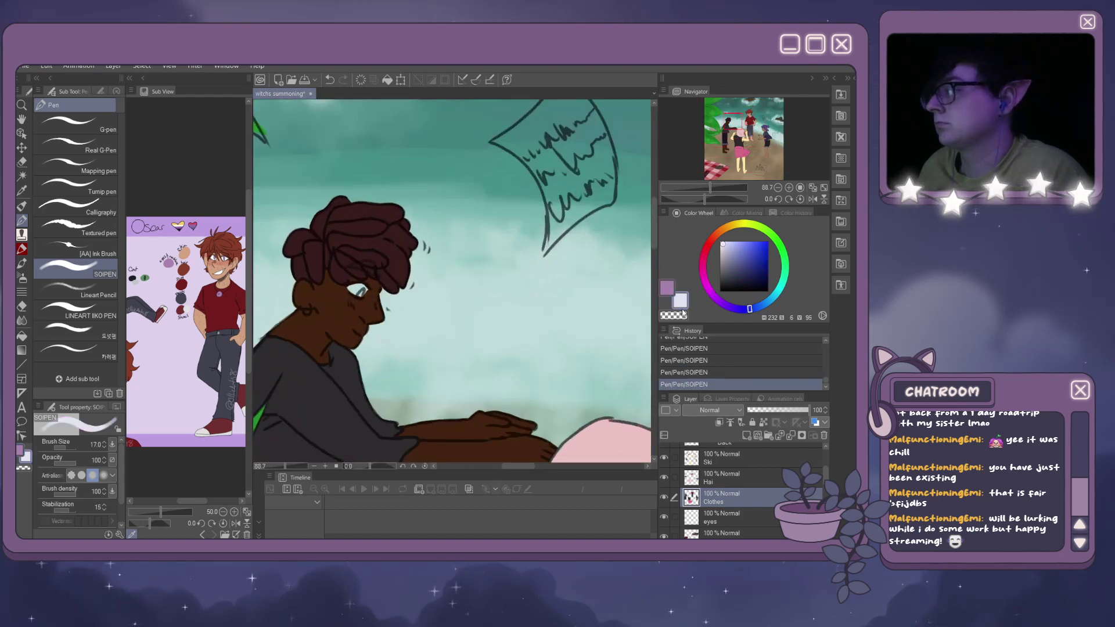
{"action": "left_click", "coordinate": [721, 516]}
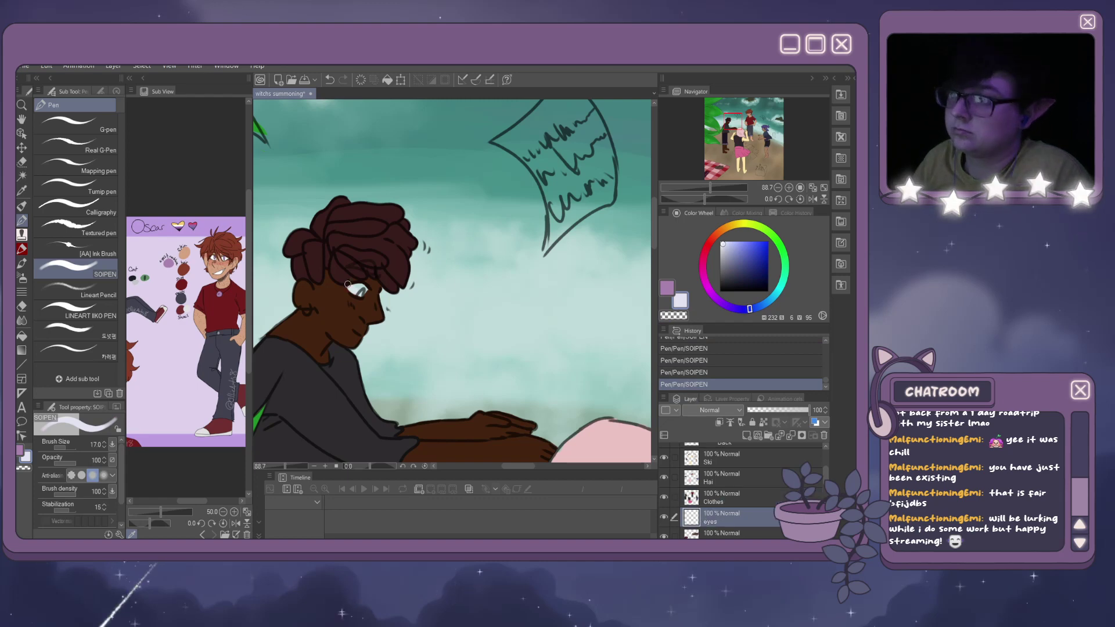
Sample a dark brown from the dark-haired character's reference image and paint that character's iris with it.
{"action": "left_click", "coordinate": [203, 535]}
{"action": "scroll", "coordinate": [228, 244], "scroll_direction": "up", "scroll_amount": 3}
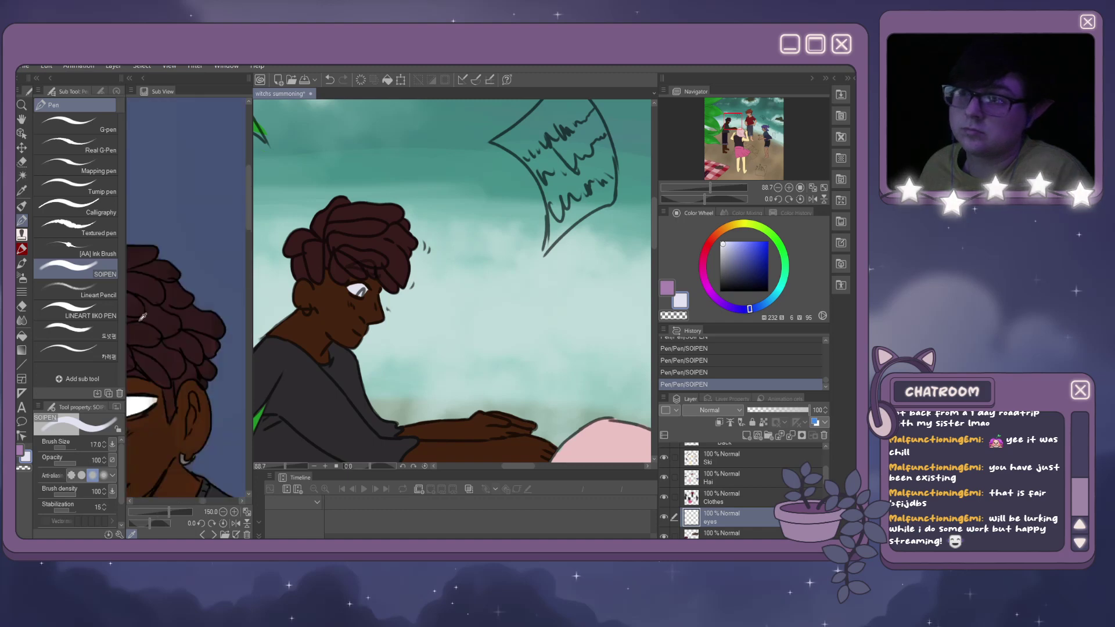
{"action": "scroll", "coordinate": [222, 361], "scroll_direction": "down", "scroll_amount": 3}
{"action": "scroll", "coordinate": [240, 372], "scroll_direction": "up", "scroll_amount": 1}
{"action": "scroll", "coordinate": [243, 372], "scroll_direction": "up", "scroll_amount": 3}
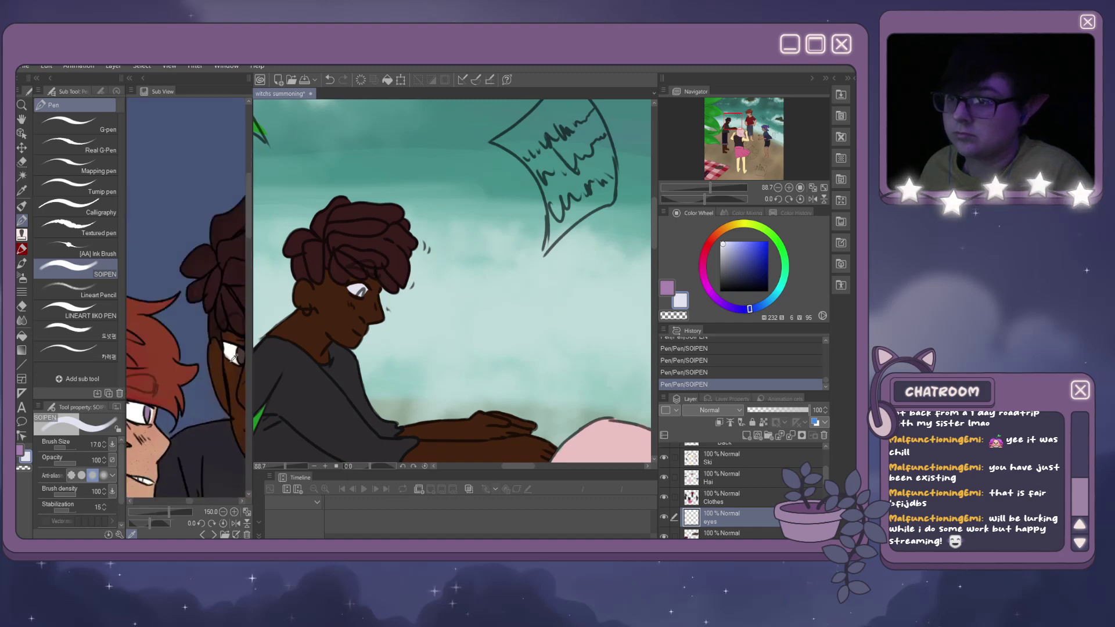
{"action": "left_click", "coordinate": [245, 350]}
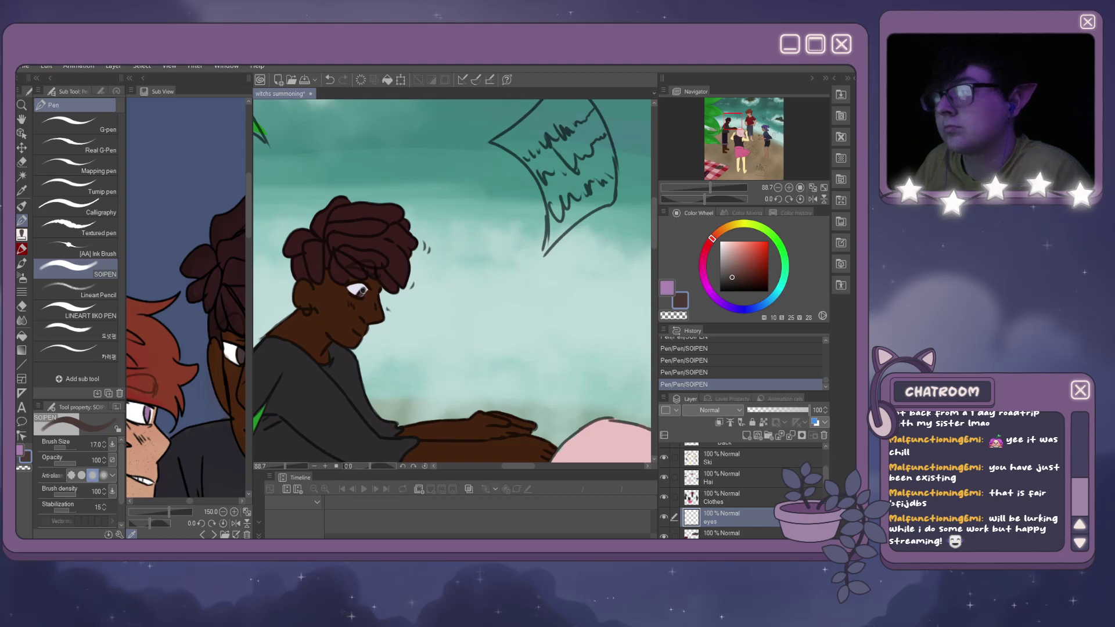
{"action": "scroll", "coordinate": [365, 281], "scroll_direction": "down", "scroll_amount": 5}
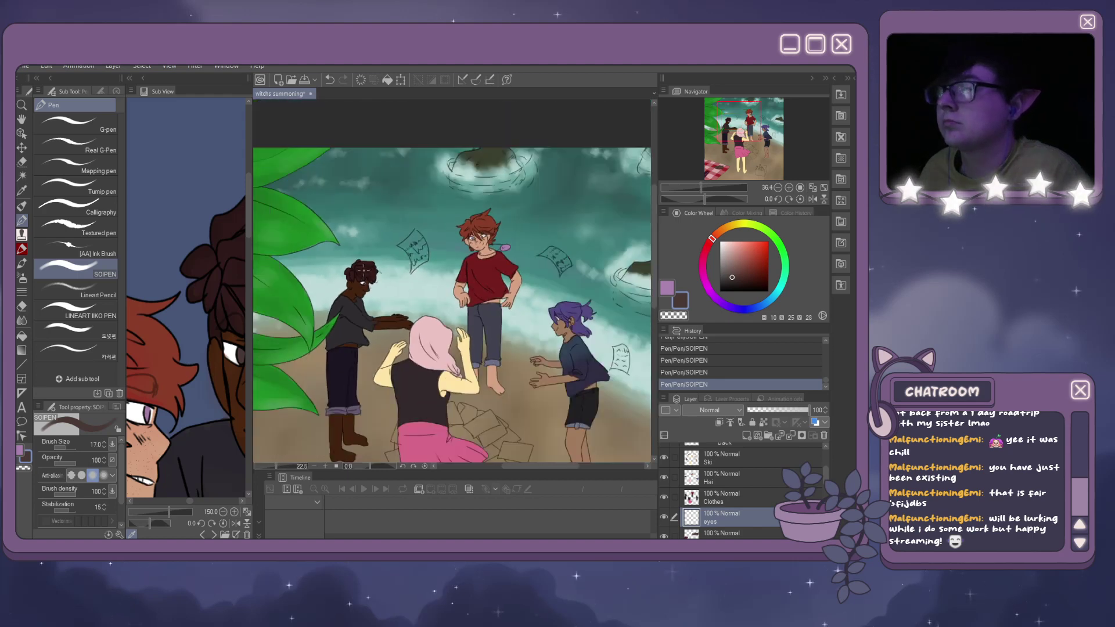
Add a new raster layer directly above Layer 27 and name it papers.
{"action": "scroll", "coordinate": [467, 354], "scroll_direction": "down", "scroll_amount": 3}
{"action": "scroll", "coordinate": [467, 366], "scroll_direction": "up", "scroll_amount": 3}
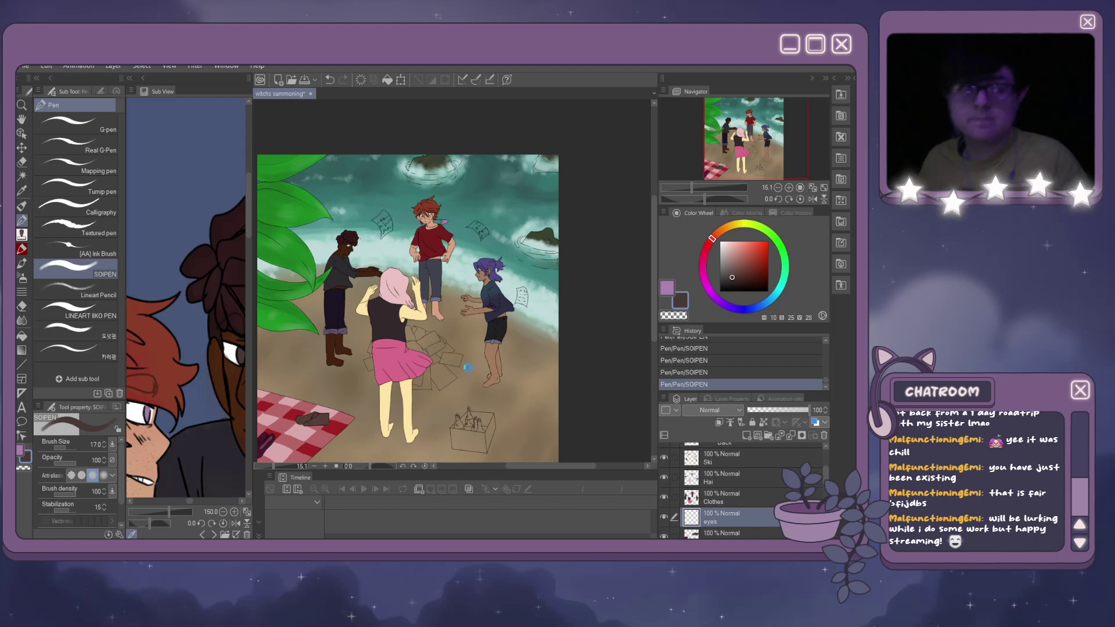
{"action": "scroll", "coordinate": [424, 388], "scroll_direction": "down", "scroll_amount": 2}
{"action": "scroll", "coordinate": [424, 387], "scroll_direction": "up", "scroll_amount": 2}
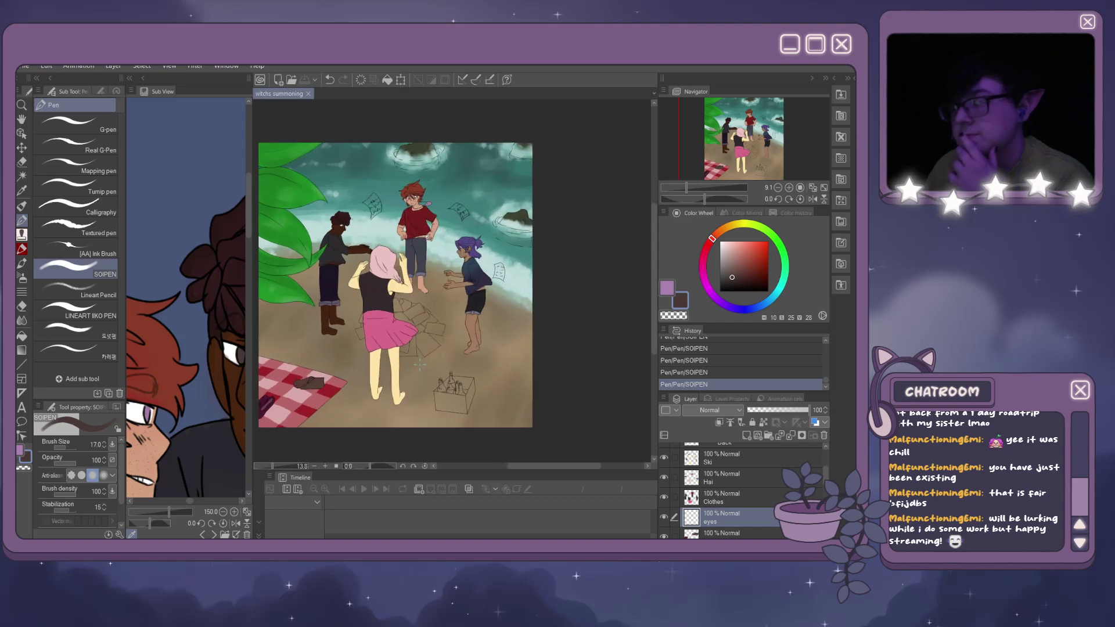
{"action": "scroll", "coordinate": [749, 481], "scroll_direction": "down", "scroll_amount": 2}
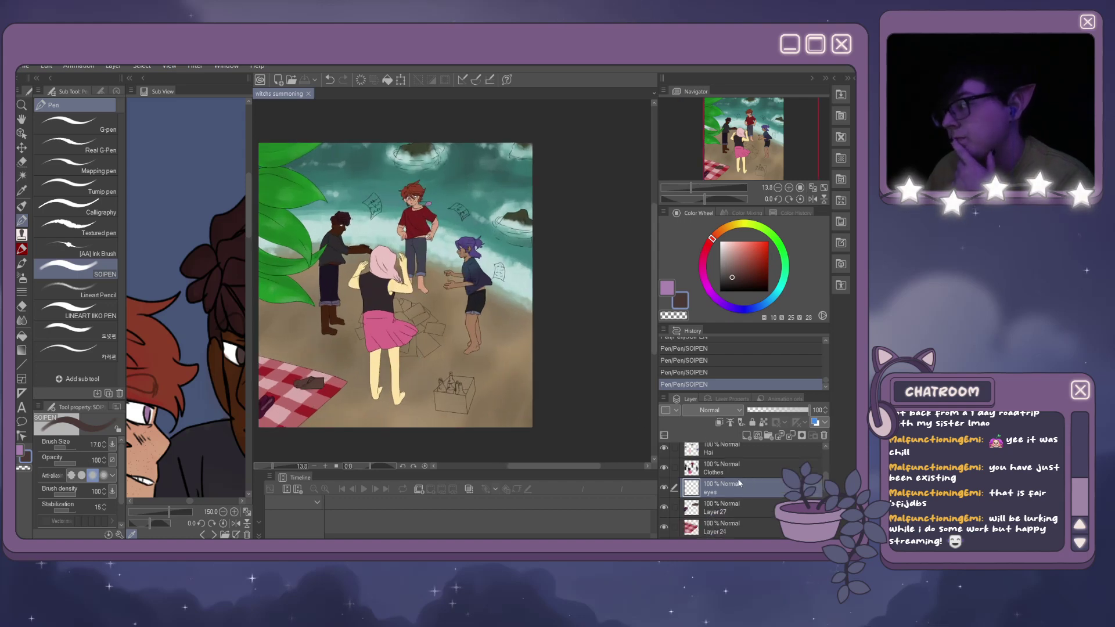
{"action": "left_click", "coordinate": [712, 511]}
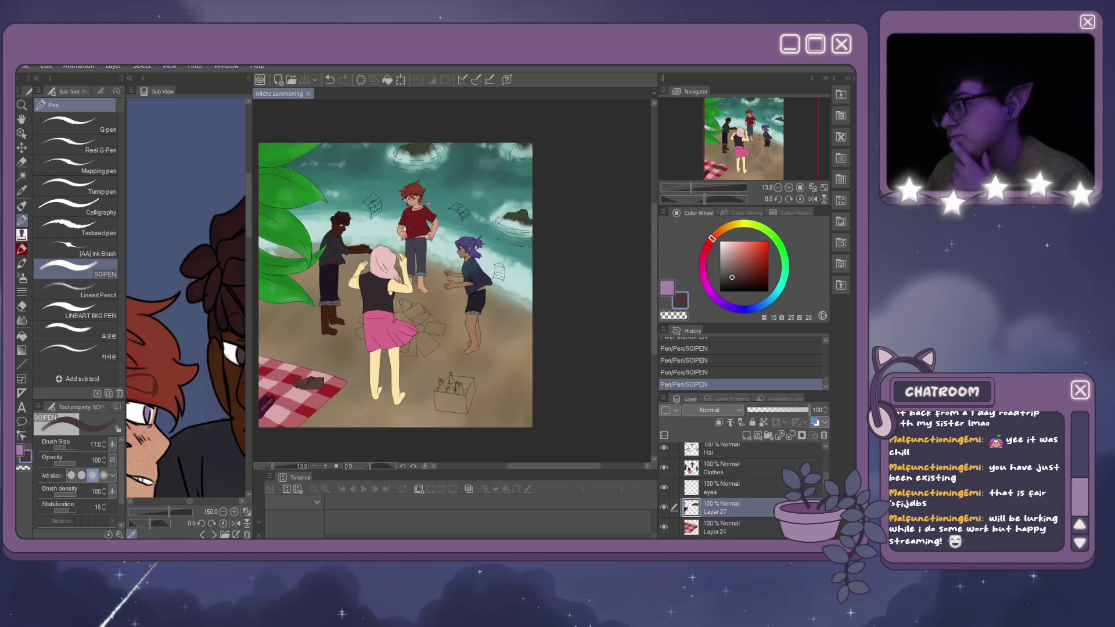
{"action": "left_click", "coordinate": [746, 435]}
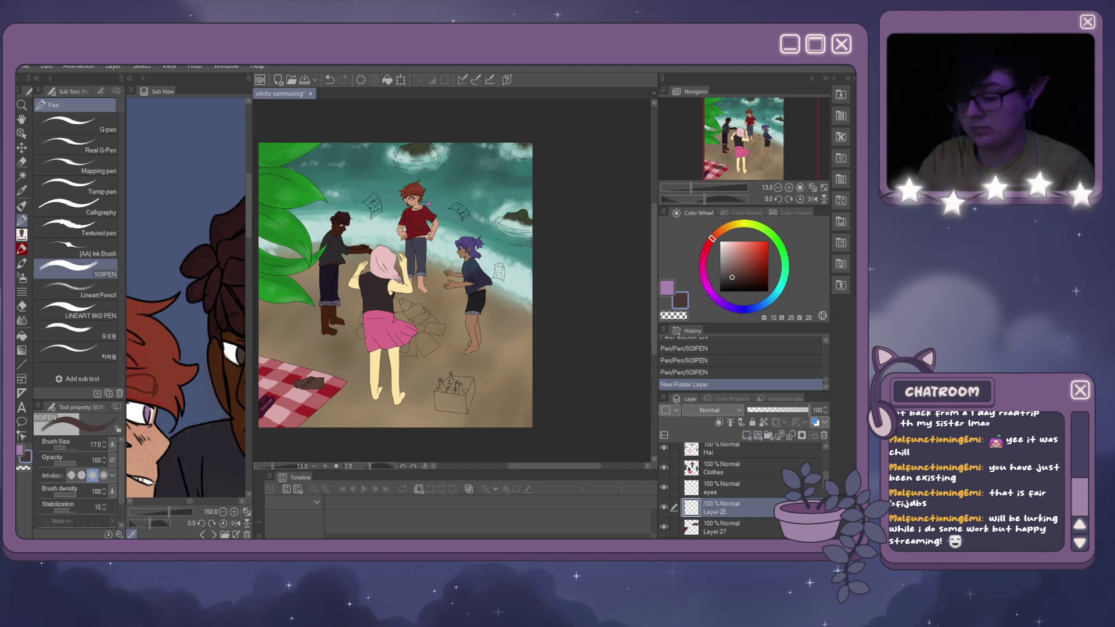
{"action": "double_click", "coordinate": [722, 513]}
{"action": "type", "text": "papers"}
{"action": "key", "text": "Return"}
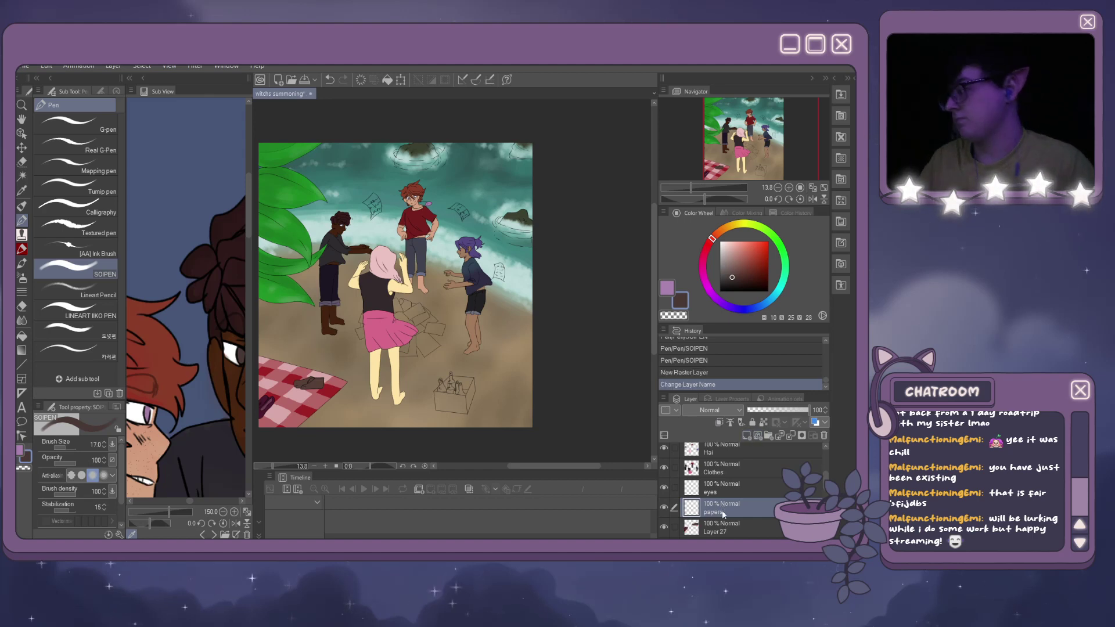
Set the main colour to white and the secondary colour to a pale lavender with hue 261, saturation 10 and value 92.
{"action": "mouse_move", "coordinate": [731, 276]}
{"action": "left_mouse_down"}
{"action": "mouse_move", "coordinate": [725, 246]}
{"action": "mouse_move", "coordinate": [702, 268]}
{"action": "mouse_move", "coordinate": [716, 310]}
{"action": "left_mouse_up"}
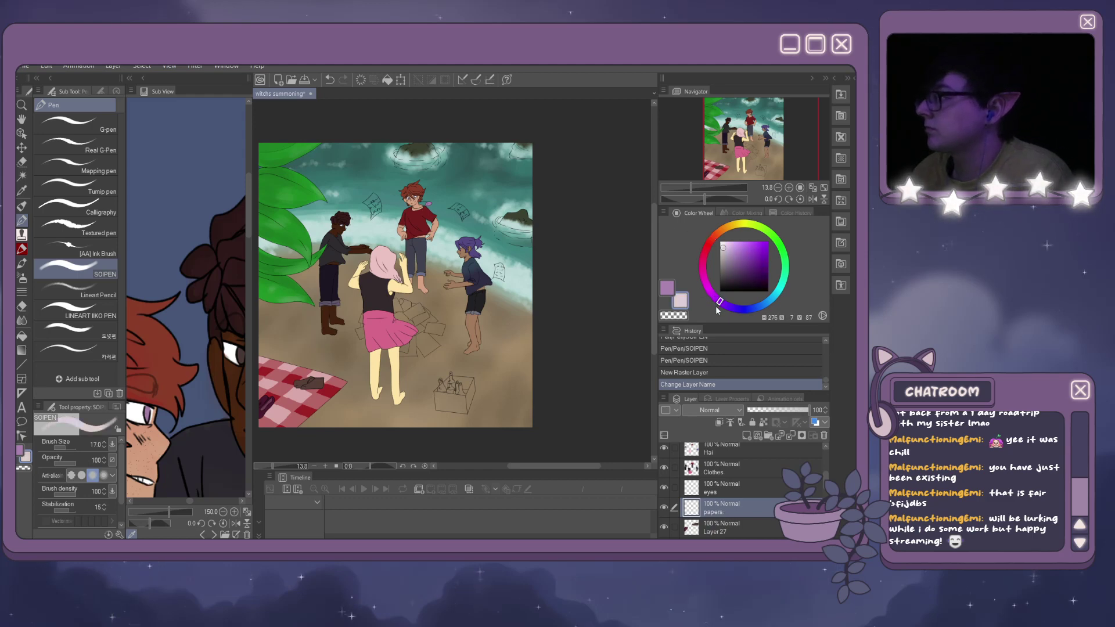
{"action": "left_click", "coordinate": [671, 293]}
{"action": "left_click_drag", "start_coordinate": [728, 250], "coordinate": [697, 237]}
{"action": "left_click", "coordinate": [680, 299]}
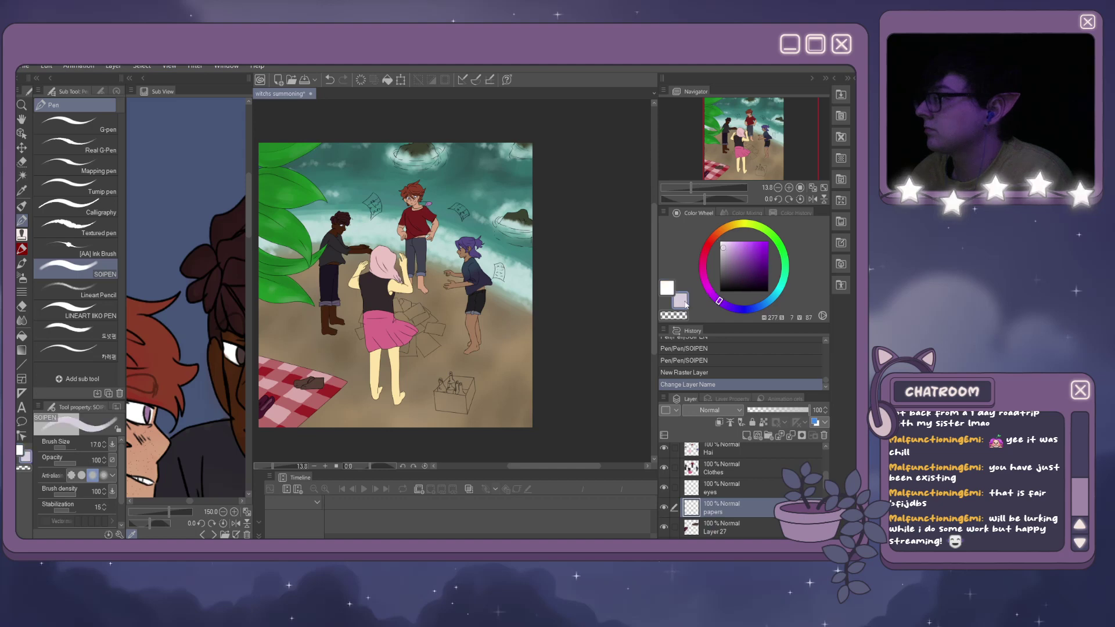
{"action": "left_click", "coordinate": [725, 244]}
{"action": "left_click_drag", "start_coordinate": [726, 312], "coordinate": [728, 311]}
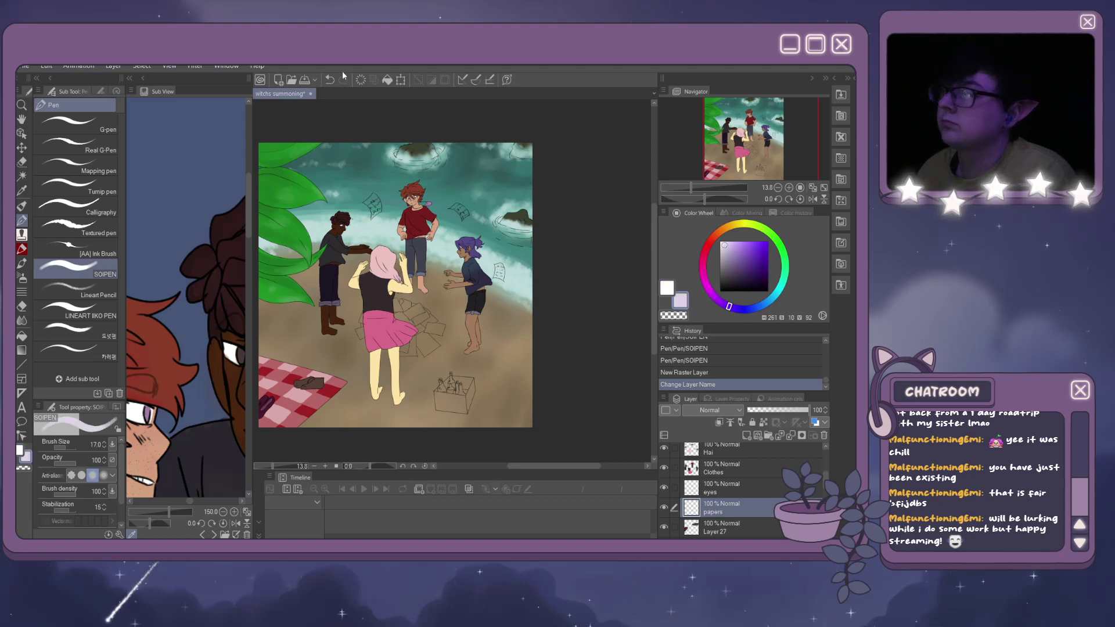
Outline the flying paper between the dark-haired and red-haired characters in pale lavender and fill its interior.
{"action": "scroll", "coordinate": [370, 216], "scroll_direction": "up", "scroll_amount": 1}
{"action": "scroll", "coordinate": [375, 194], "scroll_direction": "up", "scroll_amount": 8}
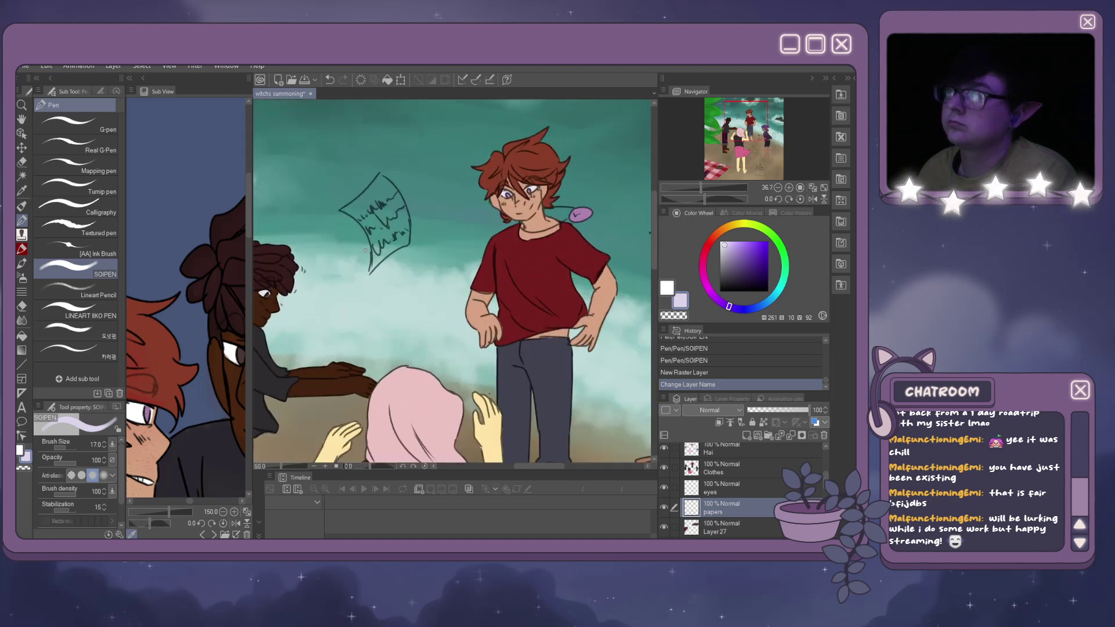
{"action": "scroll", "coordinate": [384, 174], "scroll_direction": "up", "scroll_amount": 2}
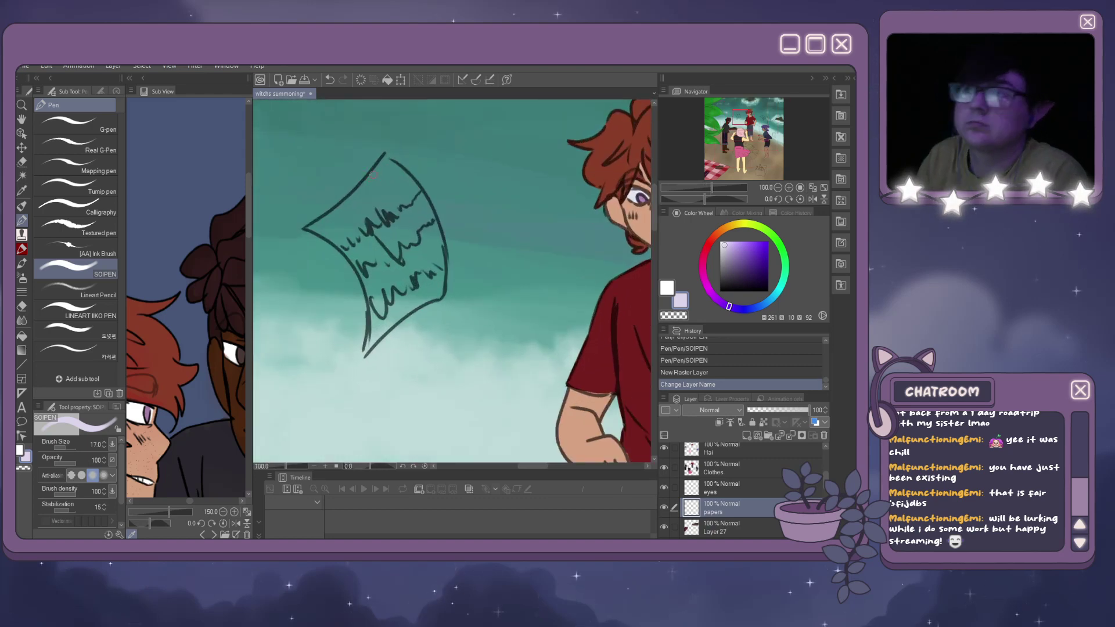
{"action": "mouse_move", "coordinate": [384, 160]}
{"action": "left_mouse_down"}
{"action": "mouse_move", "coordinate": [308, 227]}
{"action": "mouse_move", "coordinate": [337, 238]}
{"action": "mouse_move", "coordinate": [309, 228]}
{"action": "mouse_move", "coordinate": [337, 238]}
{"action": "mouse_move", "coordinate": [323, 234]}
{"action": "mouse_move", "coordinate": [365, 287]}
{"action": "mouse_move", "coordinate": [365, 350]}
{"action": "mouse_move", "coordinate": [445, 283]}
{"action": "mouse_move", "coordinate": [429, 211]}
{"action": "mouse_move", "coordinate": [393, 169]}
{"action": "mouse_move", "coordinate": [428, 212]}
{"action": "left_mouse_up"}
{"action": "key", "text": "ctrl+z"}
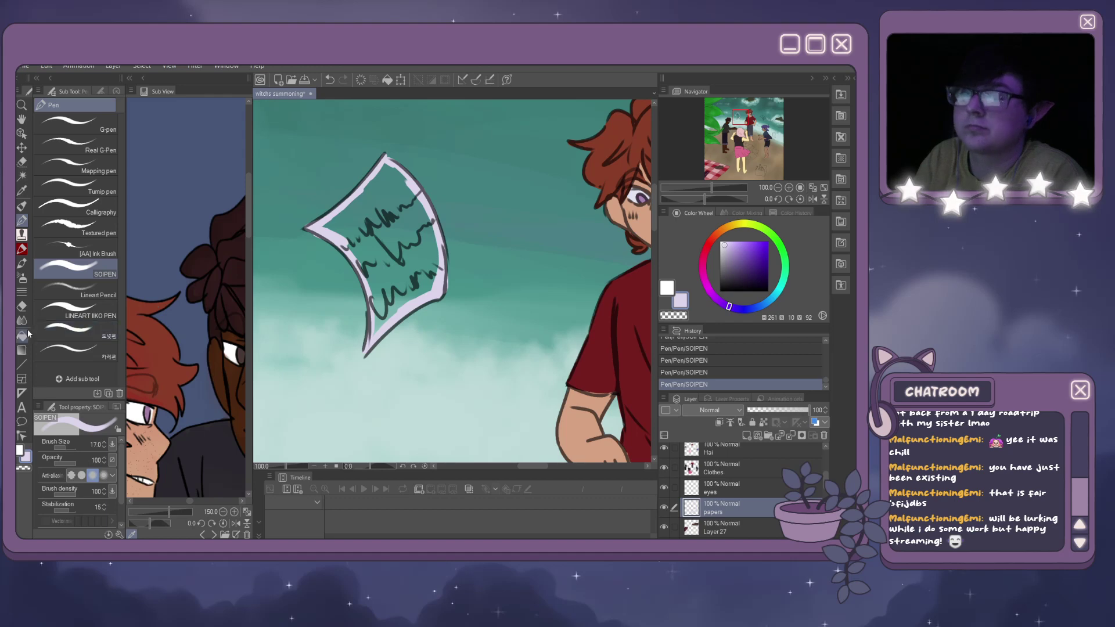
{"action": "key", "text": "g"}
{"action": "left_click", "coordinate": [322, 214]}
Erase the lavender overspill around the paper's outline and touch up the gaps along its edges with the SOIPEN brush.
{"action": "key", "text": "p"}
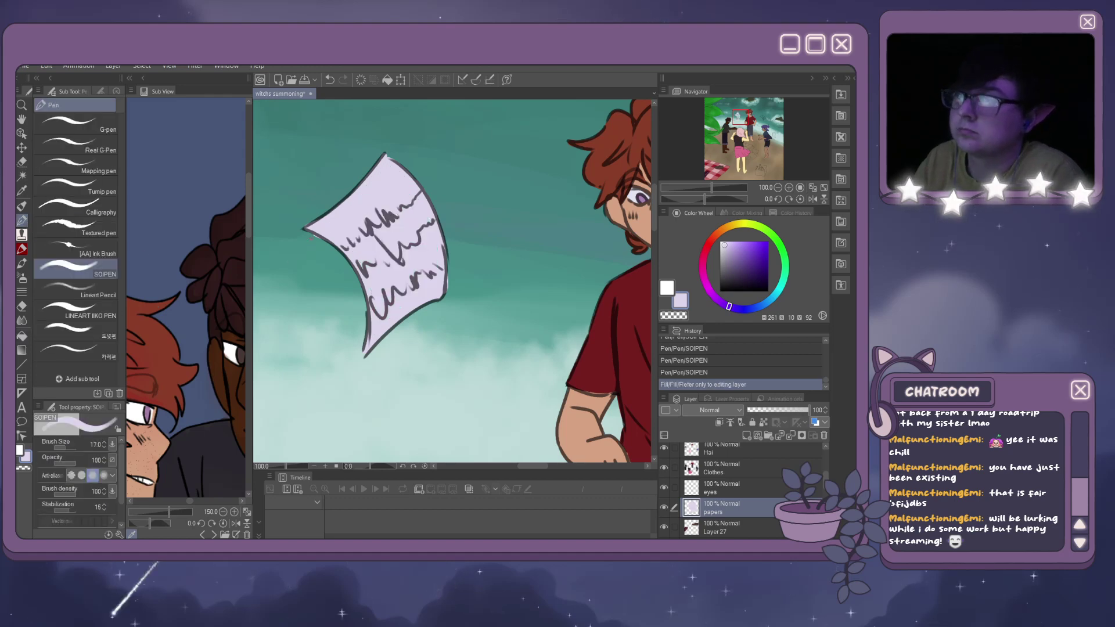
{"action": "left_click", "coordinate": [315, 236]}
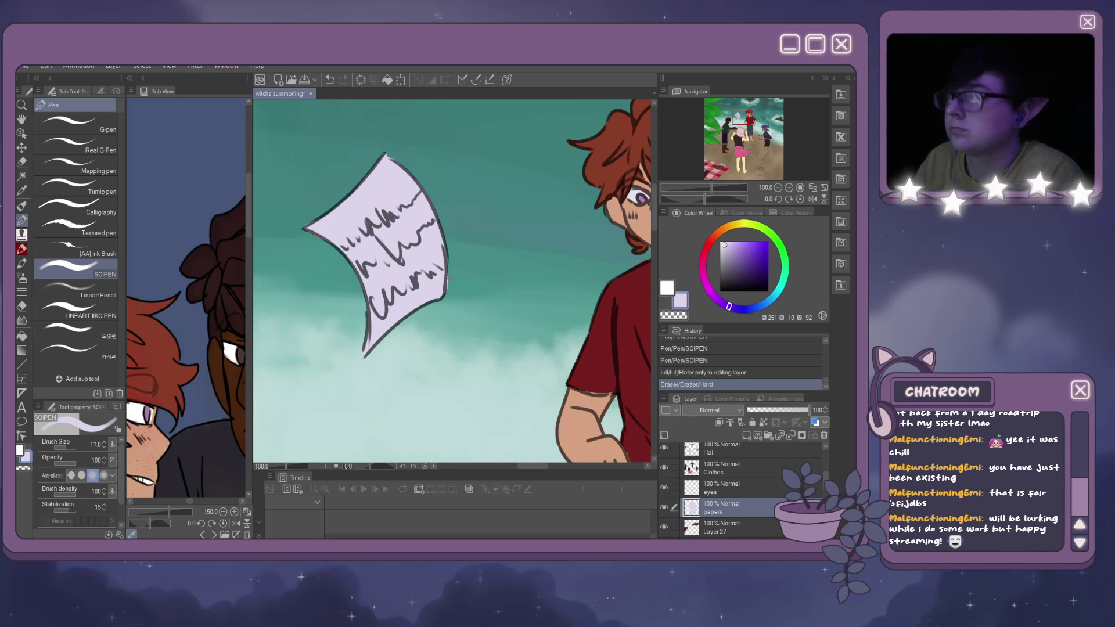
{"action": "left_click_drag", "start_coordinate": [447, 304], "coordinate": [377, 336]}
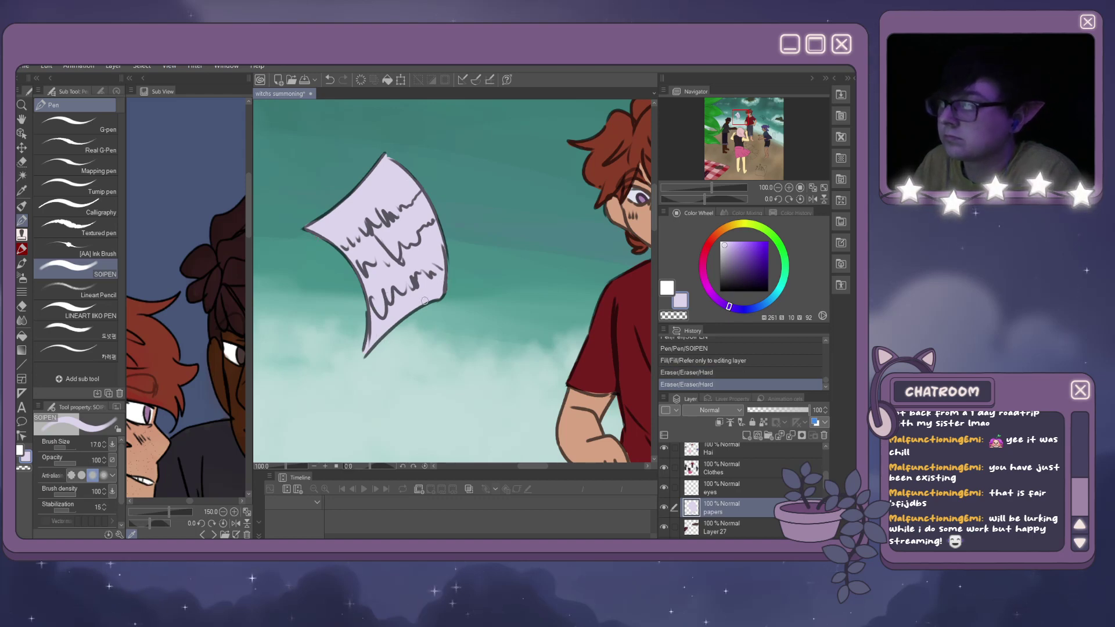
{"action": "left_click_drag", "start_coordinate": [439, 298], "coordinate": [444, 278]}
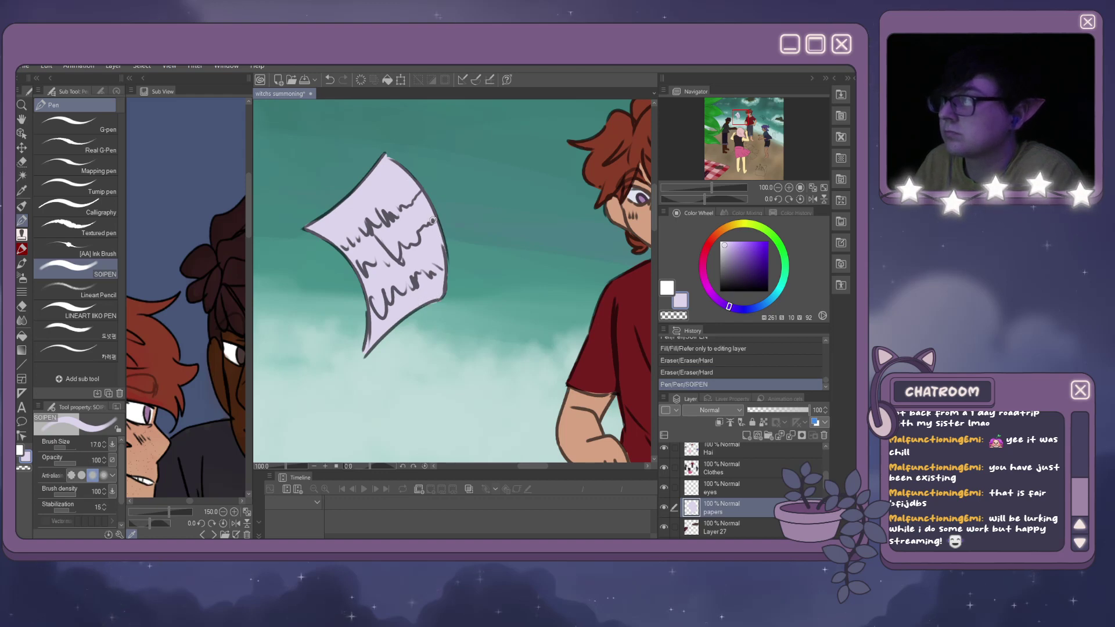
{"action": "left_click_drag", "start_coordinate": [433, 221], "coordinate": [442, 269]}
{"action": "scroll", "coordinate": [442, 269], "scroll_direction": "down", "scroll_amount": 6}
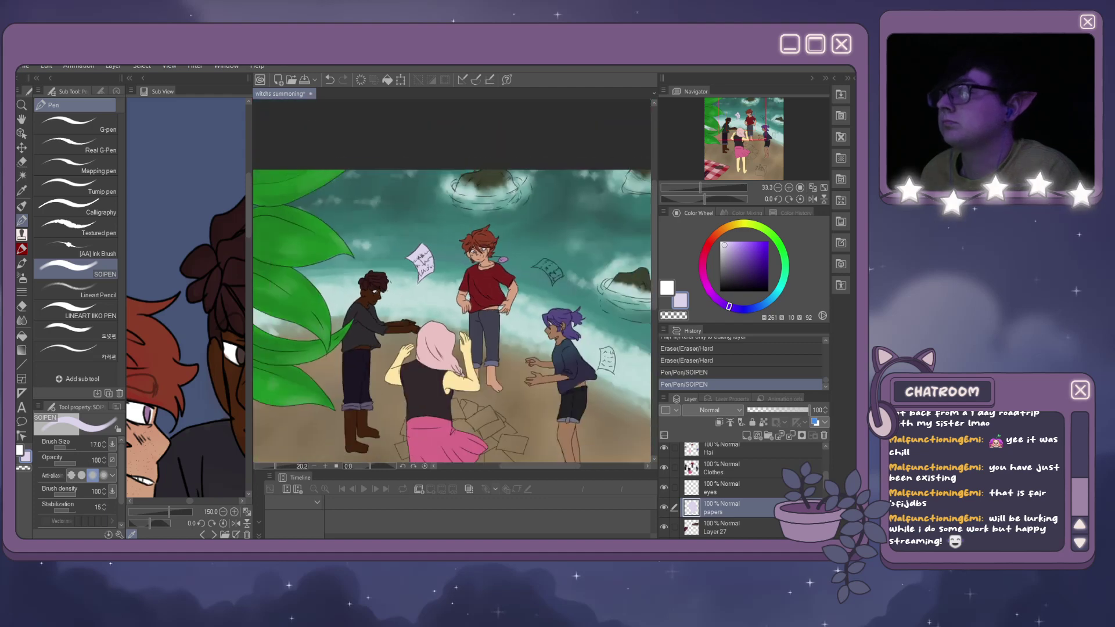
Refill the painted paper in a lighter bluish off-white with hue 250, saturation 7 and value 95.
{"action": "scroll", "coordinate": [524, 271], "scroll_direction": "up", "scroll_amount": 2}
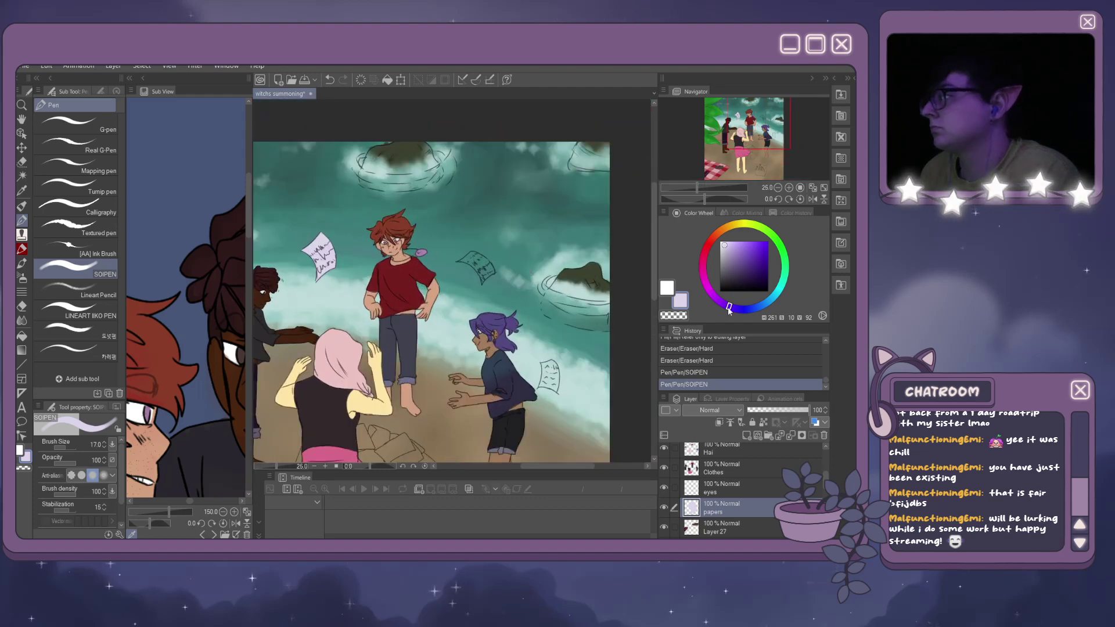
{"action": "left_click", "coordinate": [22, 335]}
{"action": "left_click", "coordinate": [315, 253]}
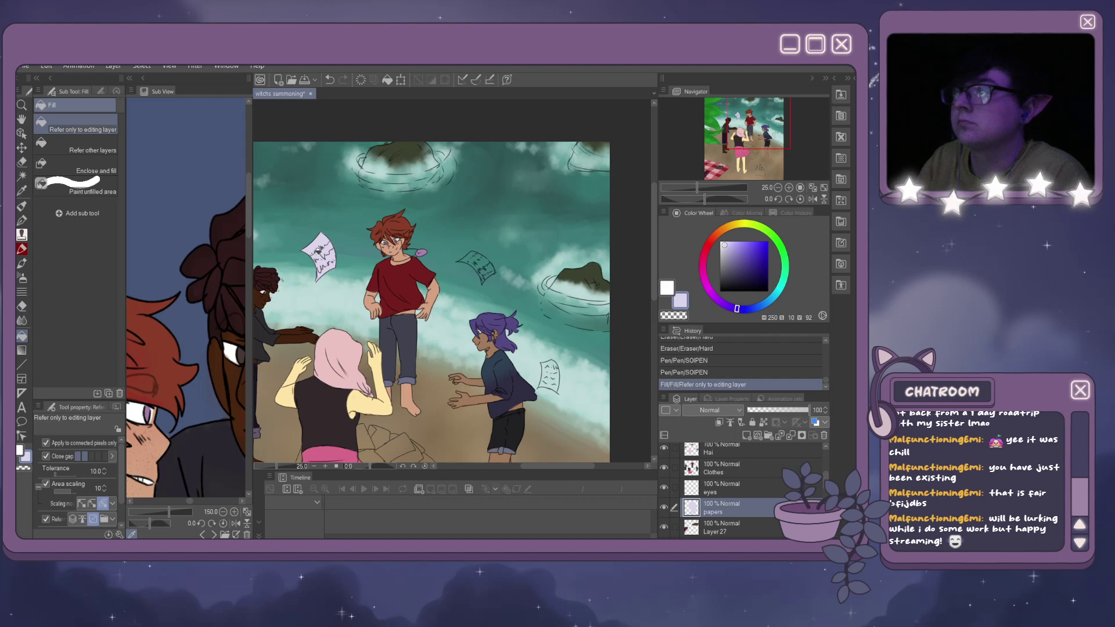
{"action": "left_click", "coordinate": [722, 244]}
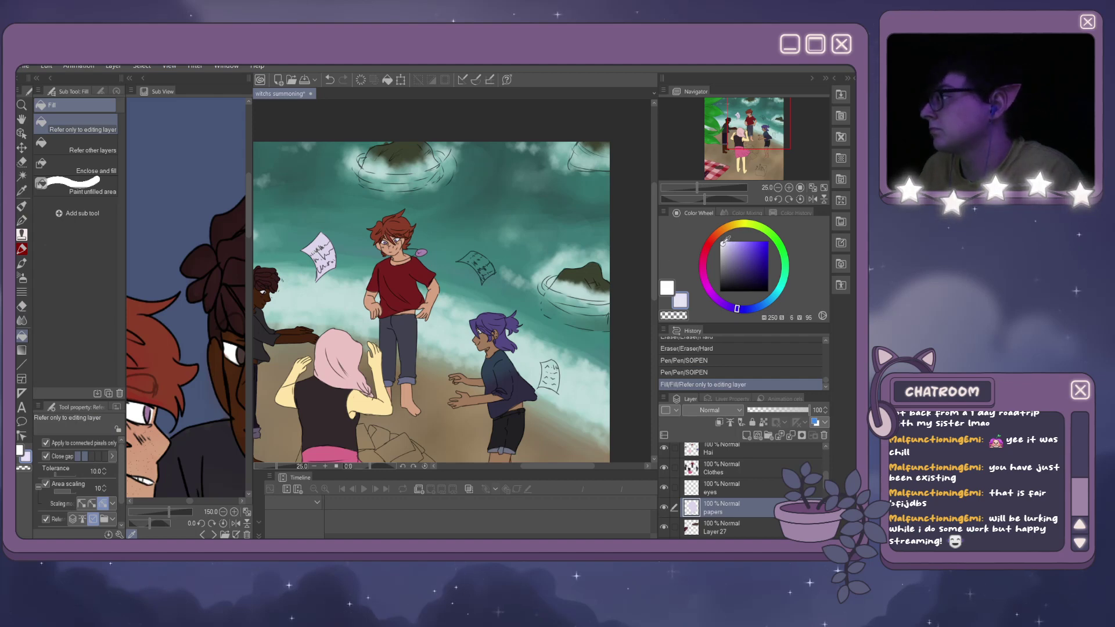
{"action": "left_click", "coordinate": [324, 250]}
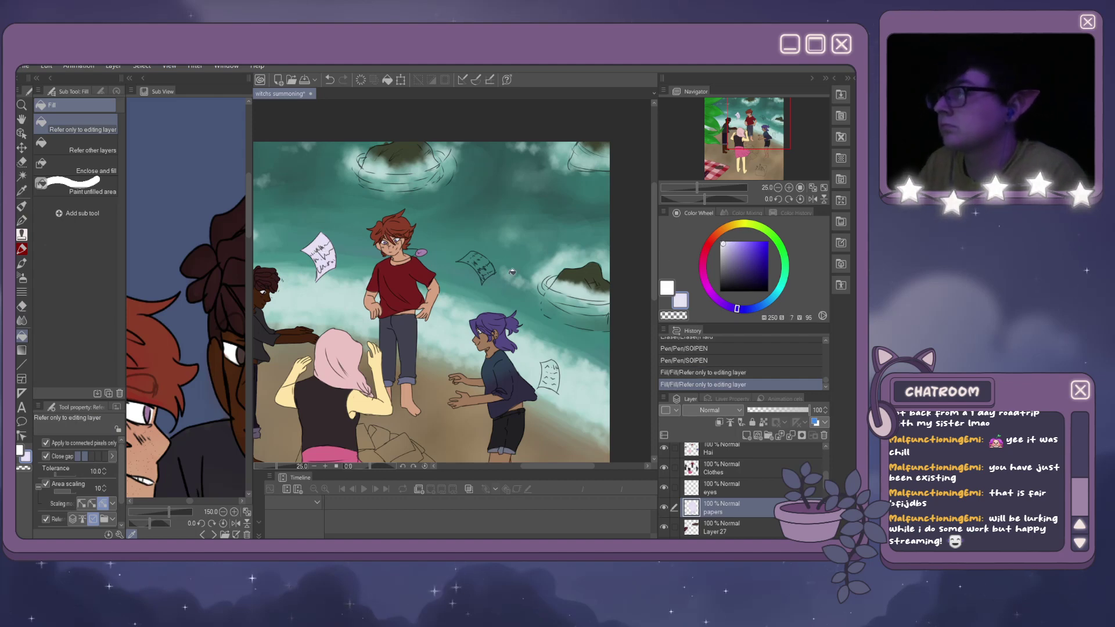
{"action": "scroll", "coordinate": [512, 272], "scroll_direction": "up", "scroll_amount": 3}
{"action": "scroll", "coordinate": [380, 221], "scroll_direction": "up", "scroll_amount": 2}
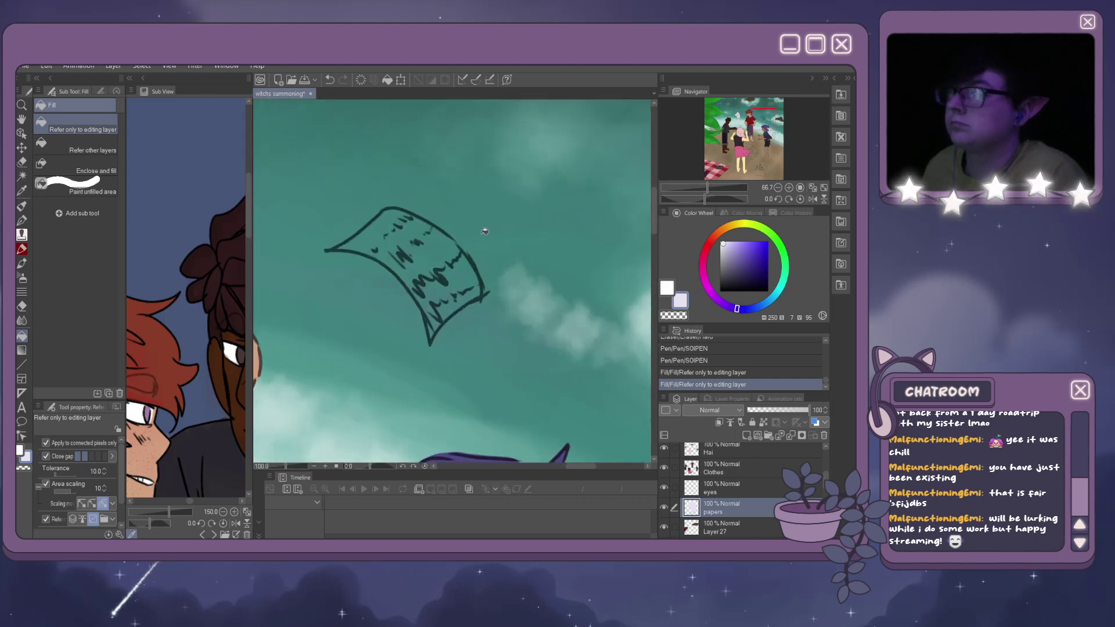
Select the flying paper above the purple-haired character by tracing its outline with the Lasso.
{"action": "left_click", "coordinate": [21, 162]}
{"action": "left_click", "coordinate": [75, 186]}
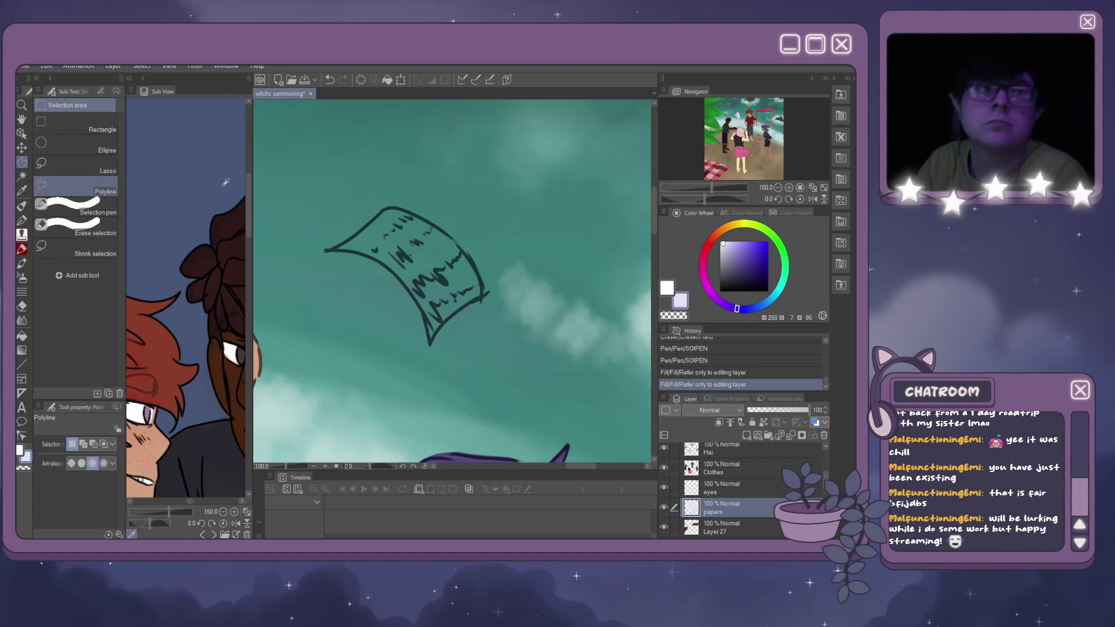
{"action": "left_click", "coordinate": [76, 166]}
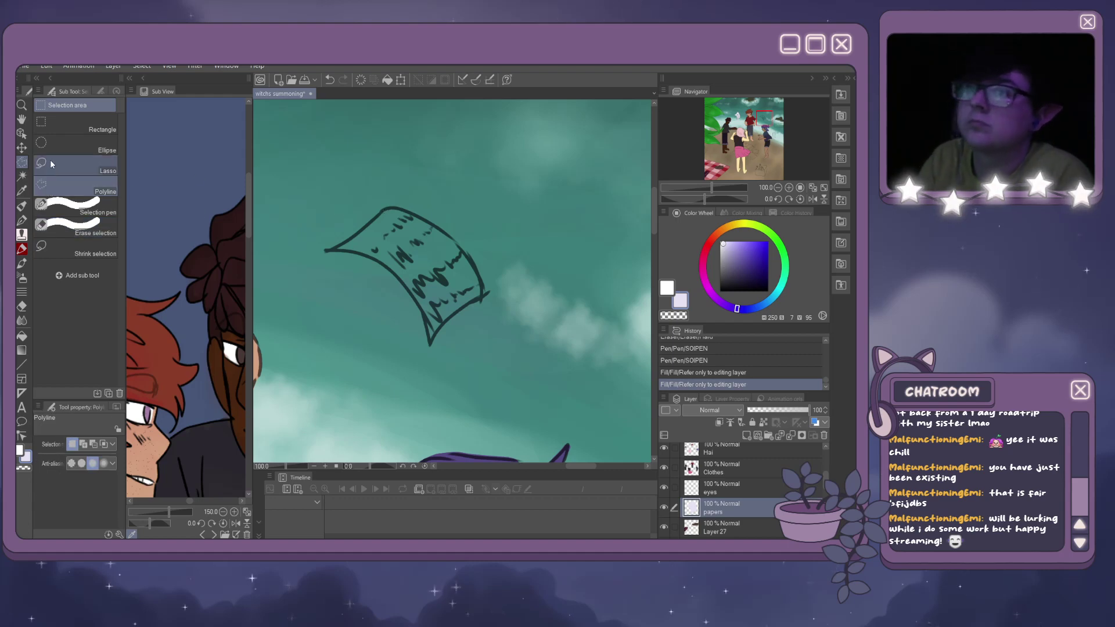
{"action": "mouse_move", "coordinate": [387, 206]}
{"action": "left_mouse_down"}
{"action": "mouse_move", "coordinate": [332, 247]}
{"action": "mouse_move", "coordinate": [356, 247]}
{"action": "left_mouse_up"}
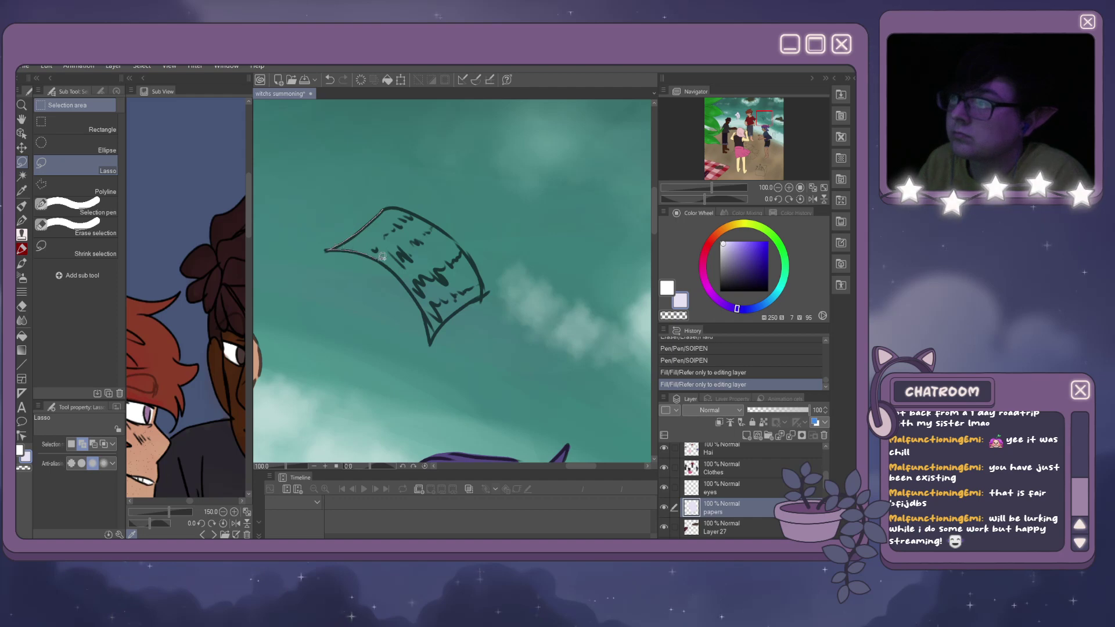
{"action": "mouse_move", "coordinate": [421, 308]}
{"action": "left_mouse_down"}
{"action": "mouse_move", "coordinate": [429, 340]}
{"action": "mouse_move", "coordinate": [450, 315]}
{"action": "left_mouse_up"}
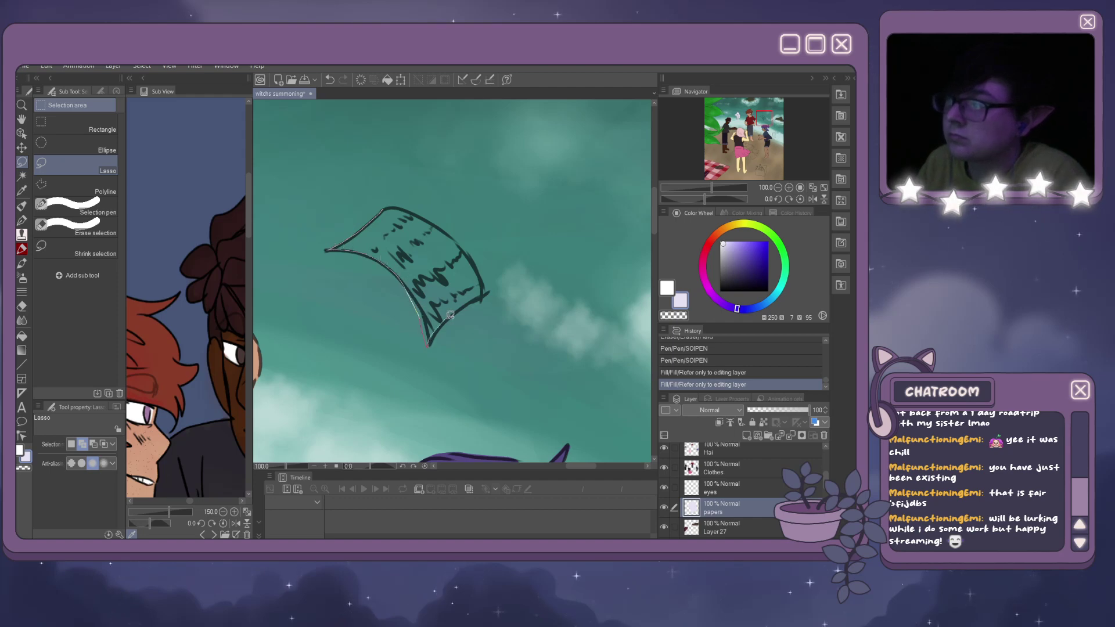
{"action": "mouse_move", "coordinate": [475, 246]}
{"action": "left_mouse_down"}
{"action": "mouse_move", "coordinate": [412, 203]}
{"action": "mouse_move", "coordinate": [385, 206]}
{"action": "left_mouse_up"}
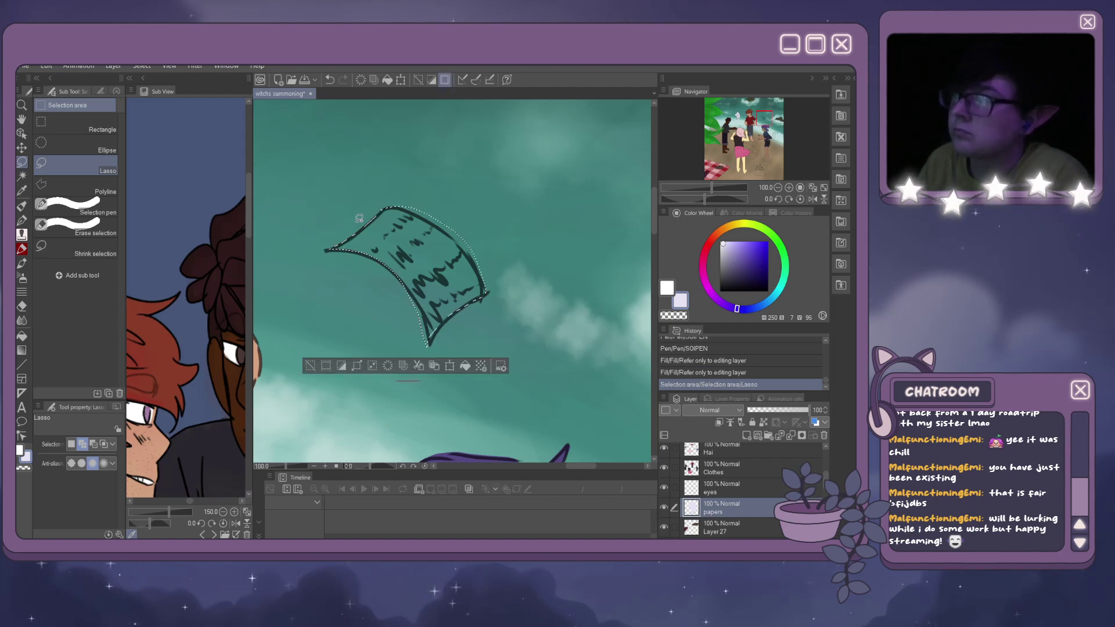
Trim the selection overspill along the flying paper's curved edges with the Erase selection tool.
{"action": "left_click", "coordinate": [77, 228]}
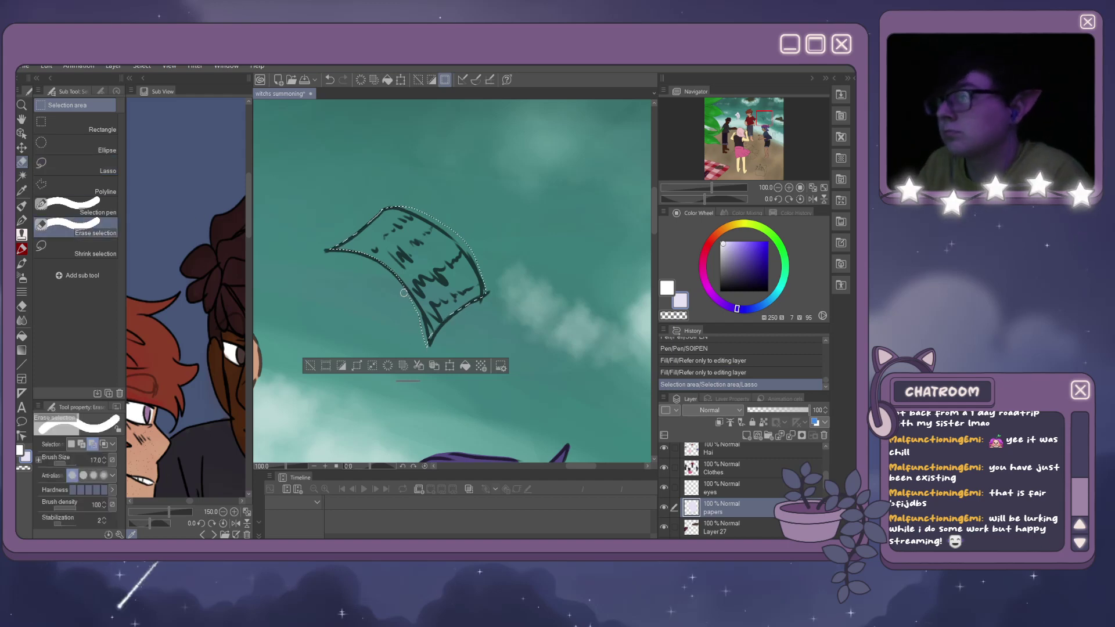
{"action": "left_click_drag", "start_coordinate": [400, 290], "coordinate": [425, 350]}
{"action": "key", "text": "ctrl+z"}
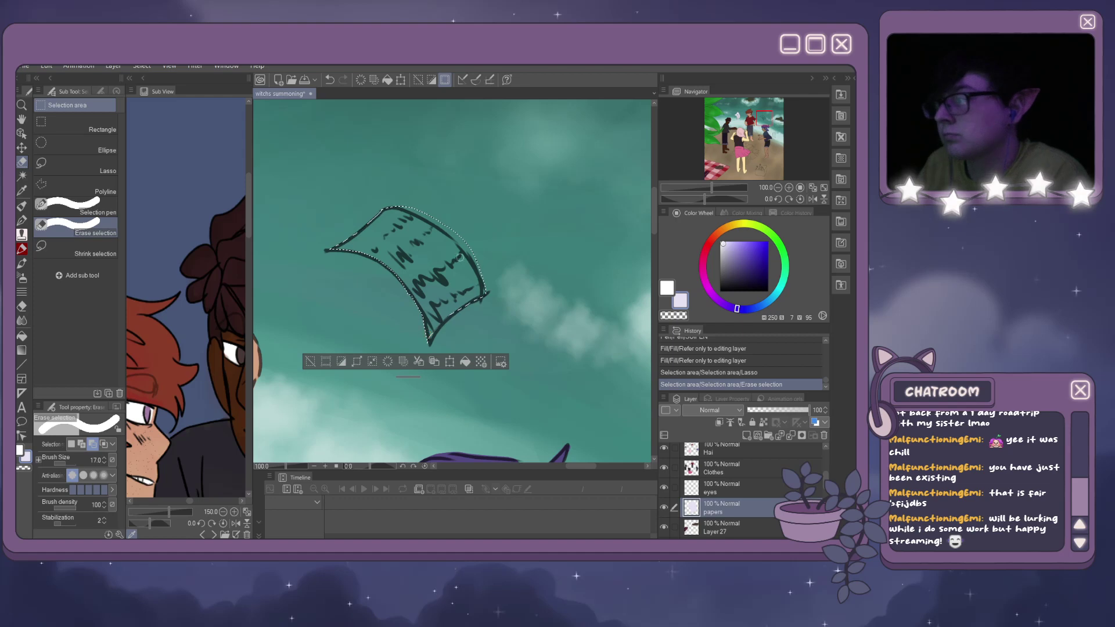
{"action": "left_click_drag", "start_coordinate": [392, 200], "coordinate": [453, 233]}
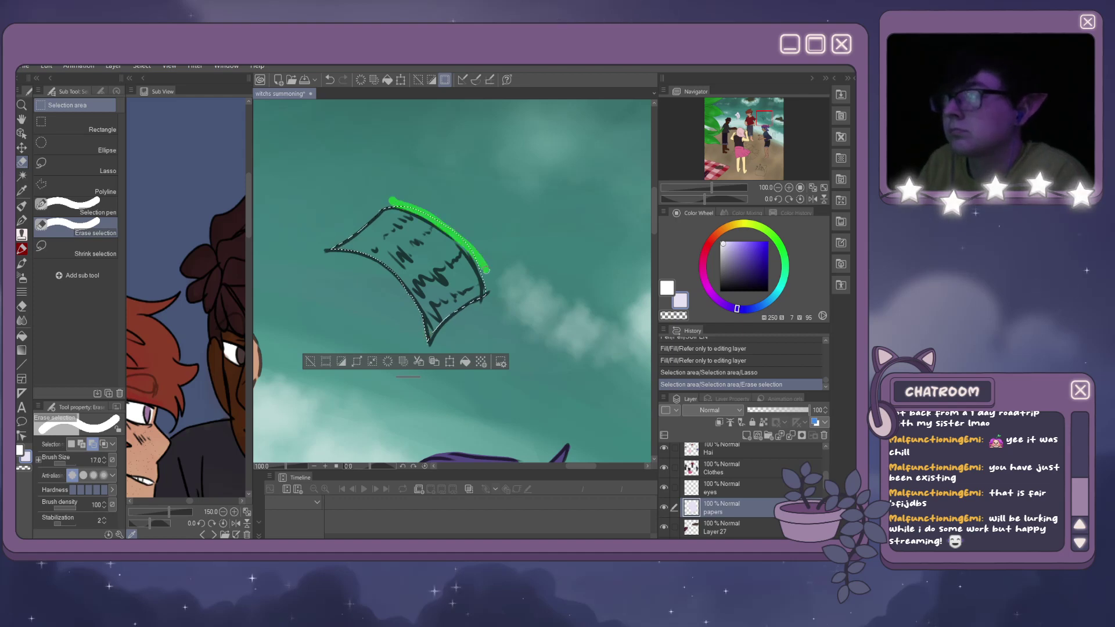
{"action": "mouse_move", "coordinate": [487, 270]}
{"action": "left_mouse_down"}
{"action": "mouse_move", "coordinate": [470, 251]}
{"action": "mouse_move", "coordinate": [486, 284]}
{"action": "left_mouse_up"}
{"action": "left_click", "coordinate": [470, 250]}
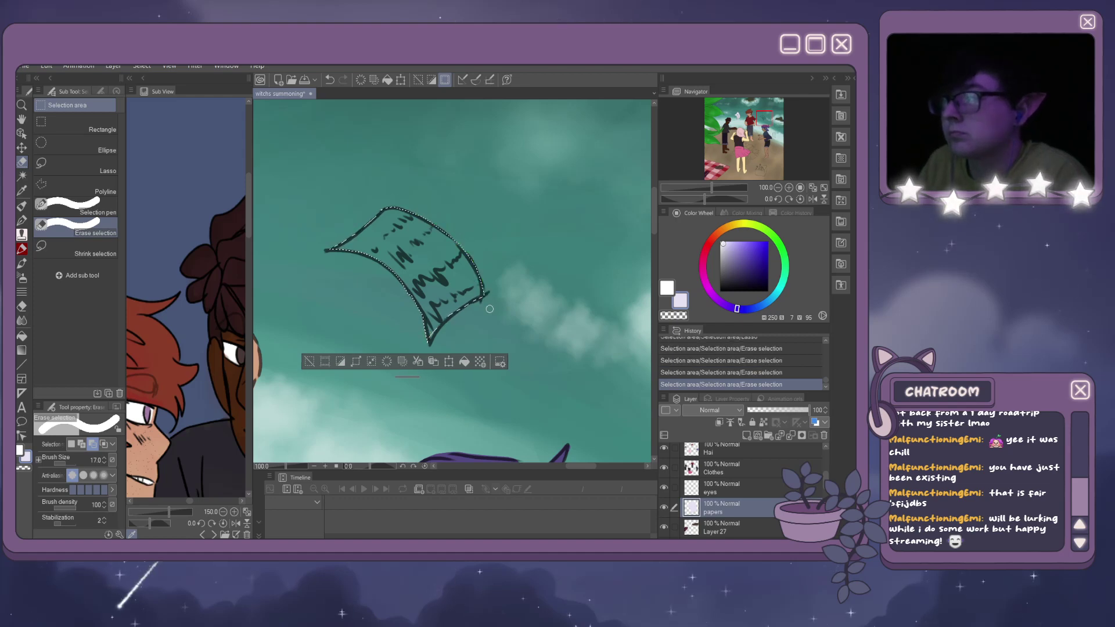
Add the missed area at the paper's lower corner to the selection with the Selection pen at brush size 12.
{"action": "left_click", "coordinate": [70, 205]}
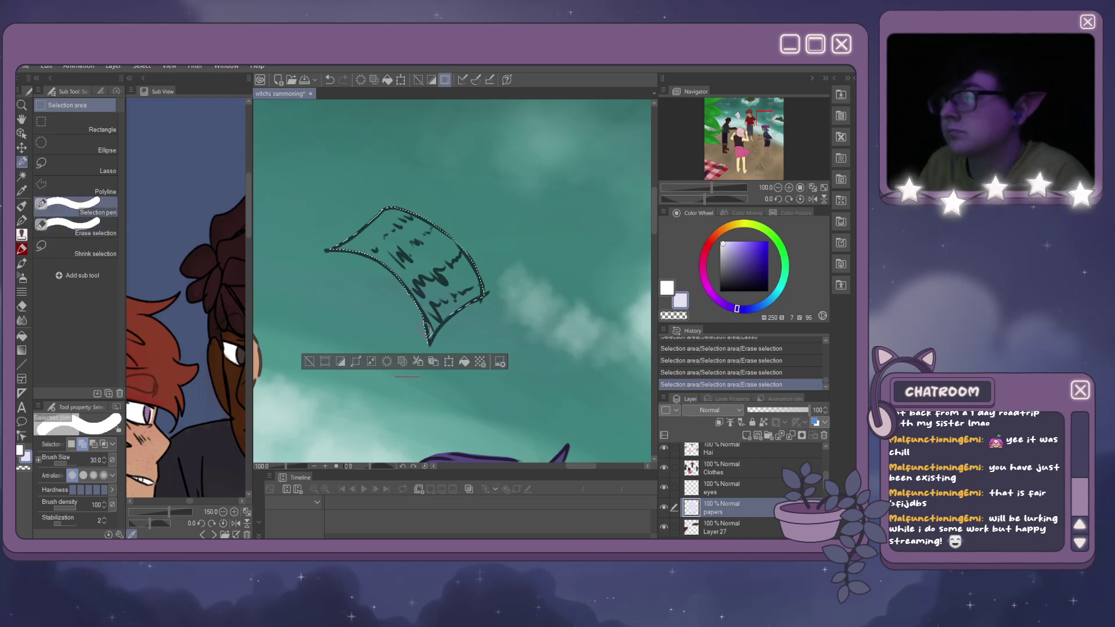
{"action": "key", "text": "["}
{"action": "key", "text": "["}
{"action": "key", "text": "bracketleft"}
{"action": "key", "text": "bracketleft"}
{"action": "key", "text": "bracketleft"}
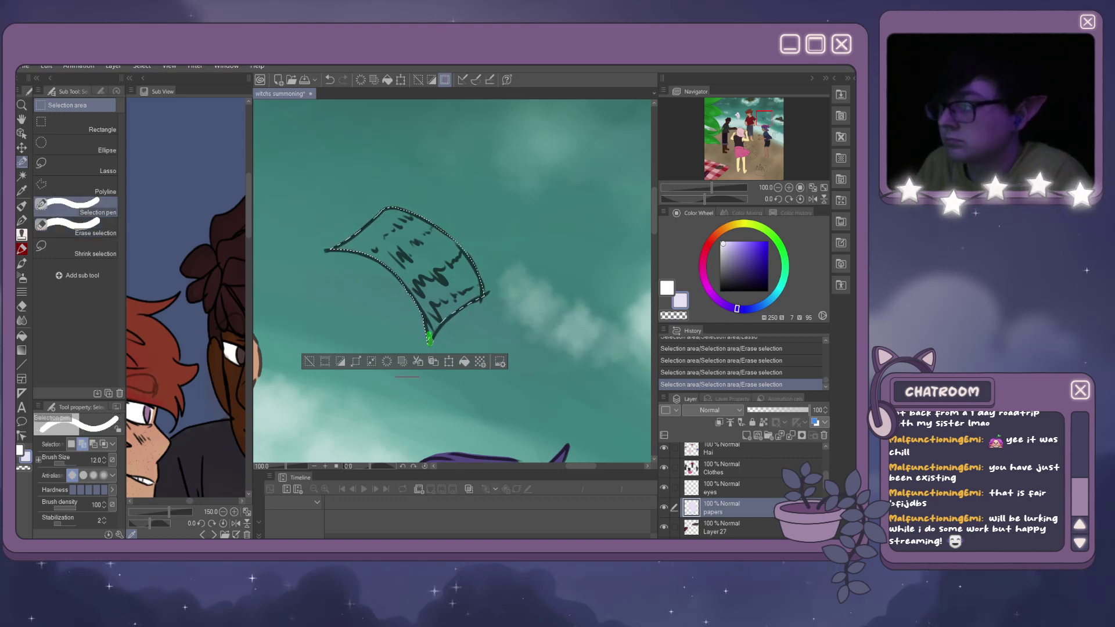
{"action": "left_click_drag", "start_coordinate": [445, 317], "coordinate": [442, 314]}
Add the paper behind the purple-haired character to the selection with the Lasso, including the slivers along its edges.
{"action": "scroll", "coordinate": [459, 264], "scroll_direction": "down", "scroll_amount": 1}
{"action": "scroll", "coordinate": [360, 232], "scroll_direction": "down", "scroll_amount": 9}
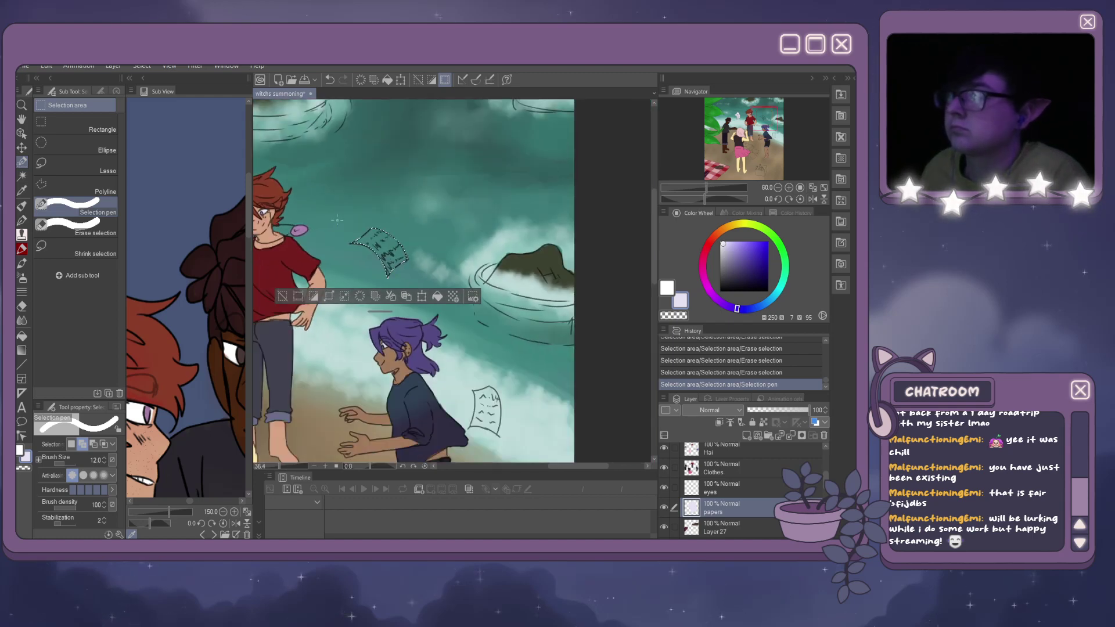
{"action": "scroll", "coordinate": [477, 321], "scroll_direction": "up", "scroll_amount": 5}
{"action": "scroll", "coordinate": [477, 321], "scroll_direction": "up", "scroll_amount": 3}
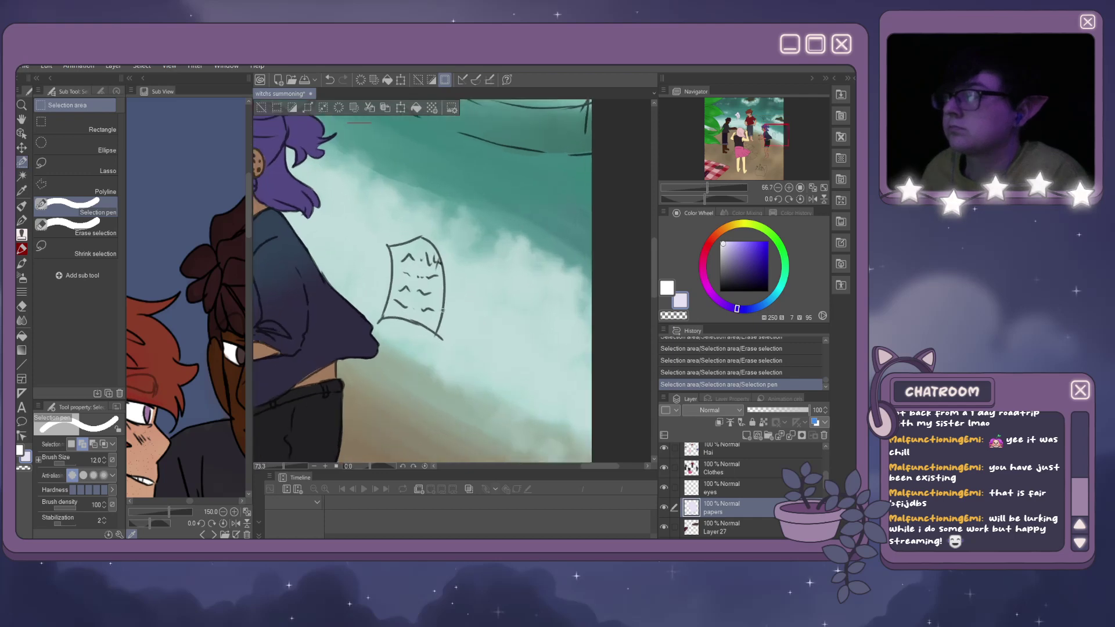
{"action": "left_click", "coordinate": [76, 165]}
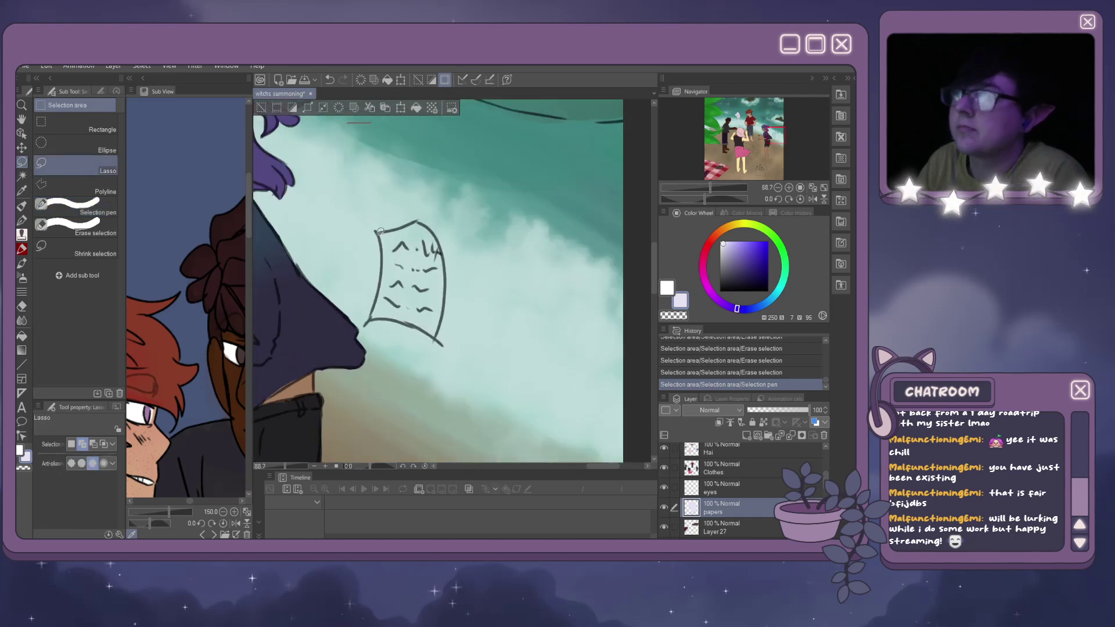
{"action": "left_click_drag", "start_coordinate": [380, 289], "coordinate": [378, 318]}
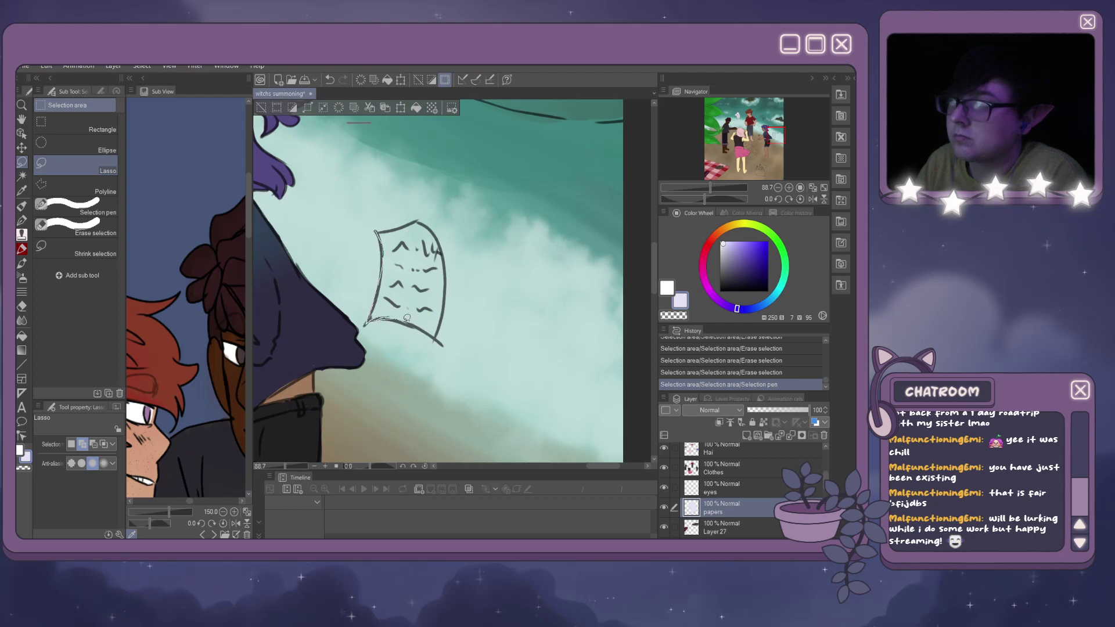
{"action": "mouse_move", "coordinate": [439, 335]}
{"action": "left_mouse_down"}
{"action": "mouse_move", "coordinate": [442, 239]}
{"action": "mouse_move", "coordinate": [385, 242]}
{"action": "mouse_move", "coordinate": [382, 290]}
{"action": "left_mouse_up"}
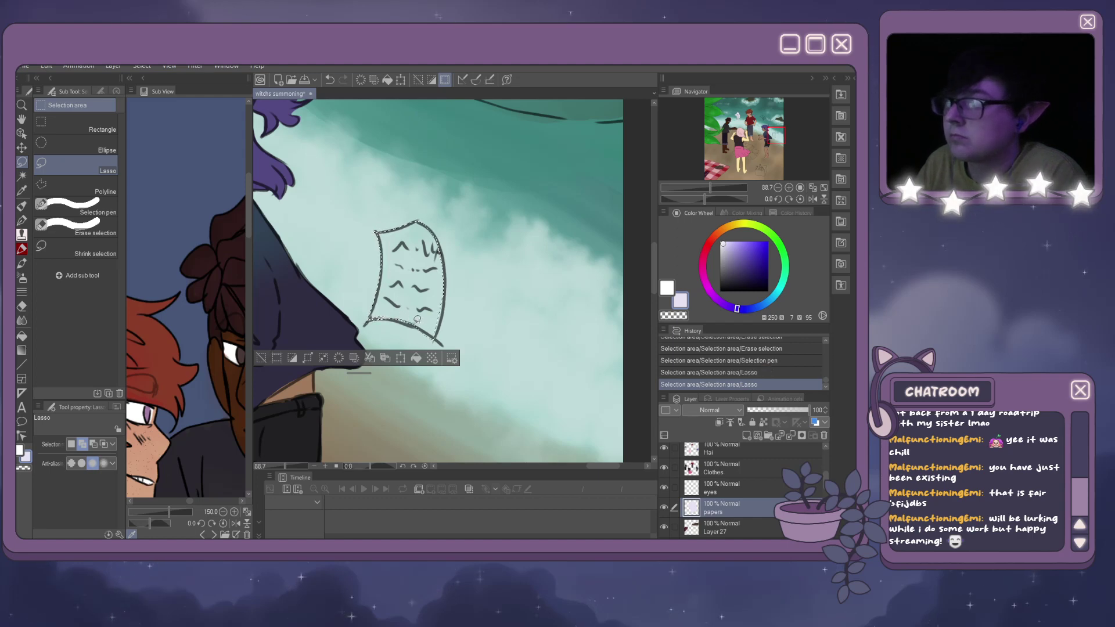
{"action": "mouse_move", "coordinate": [381, 305]}
{"action": "left_mouse_down"}
{"action": "mouse_move", "coordinate": [372, 318]}
{"action": "mouse_move", "coordinate": [420, 328]}
{"action": "mouse_move", "coordinate": [384, 302]}
{"action": "left_mouse_up"}
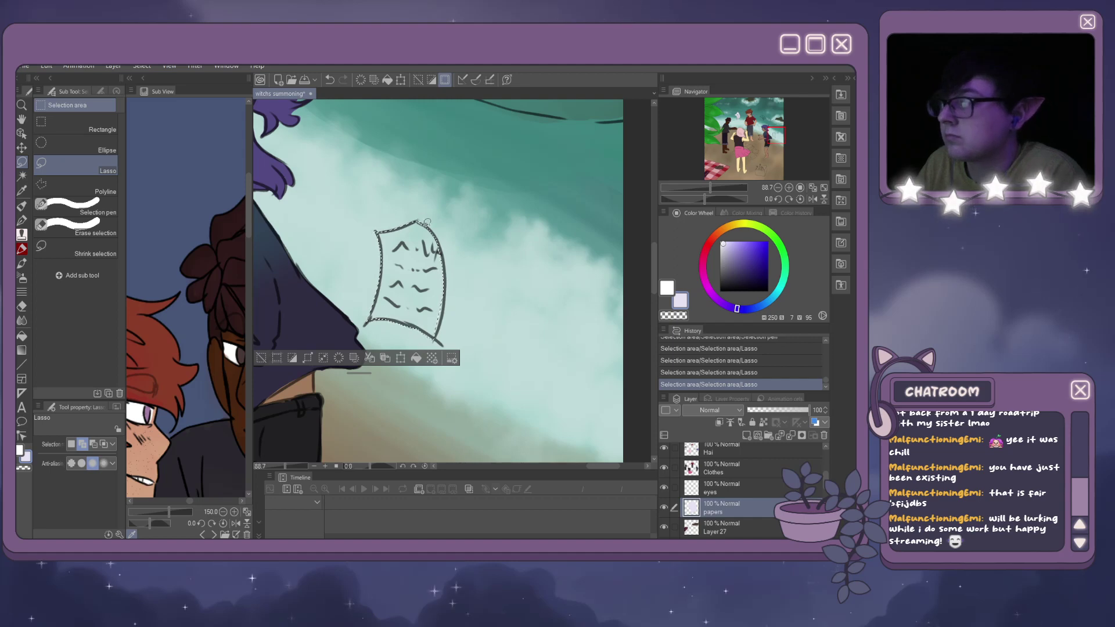
{"action": "mouse_move", "coordinate": [444, 318]}
{"action": "left_mouse_down"}
{"action": "mouse_move", "coordinate": [437, 338]}
{"action": "mouse_move", "coordinate": [442, 293]}
{"action": "left_mouse_up"}
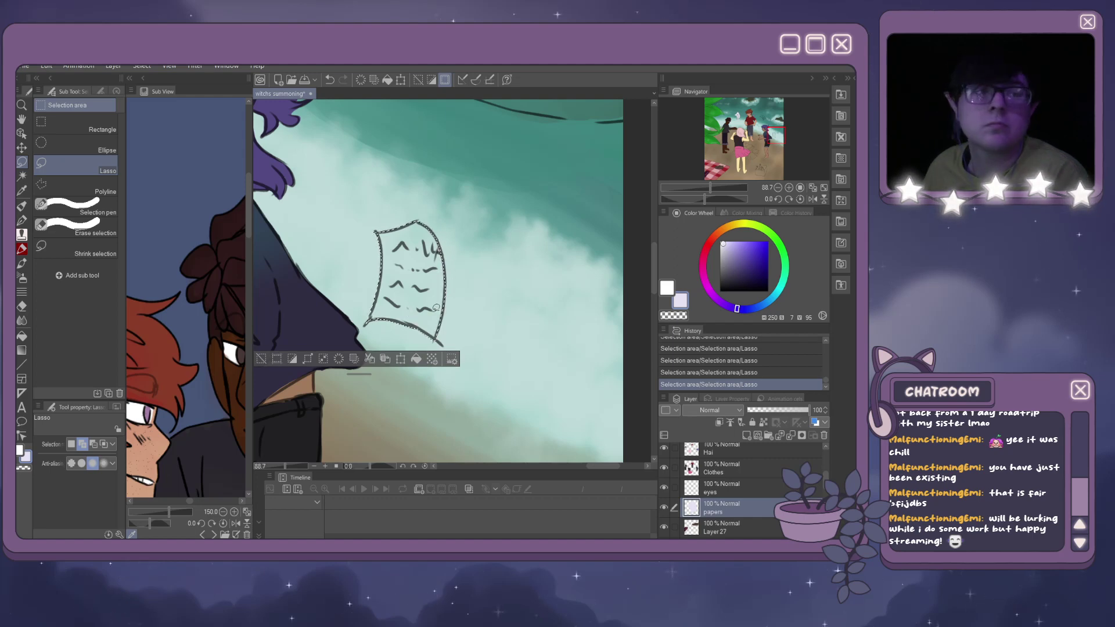
Fill both selected papers with the bluish off-white on the papers layer.
{"action": "scroll", "coordinate": [437, 307], "scroll_direction": "down", "scroll_amount": 5}
{"action": "scroll", "coordinate": [427, 252], "scroll_direction": "up", "scroll_amount": 3}
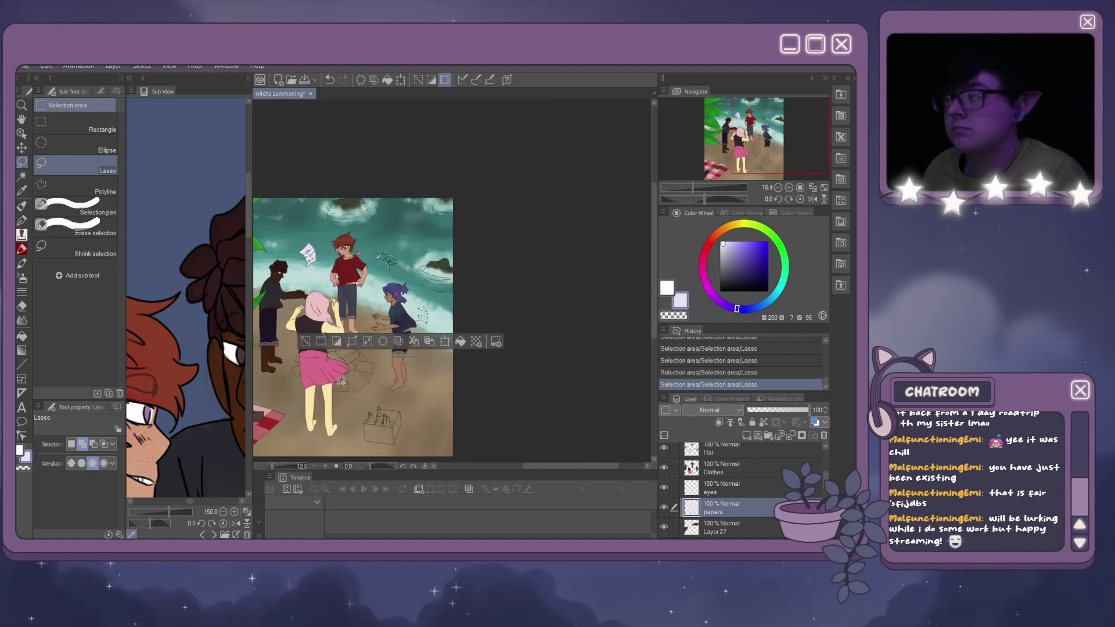
{"action": "scroll", "coordinate": [428, 252], "scroll_direction": "up", "scroll_amount": 3}
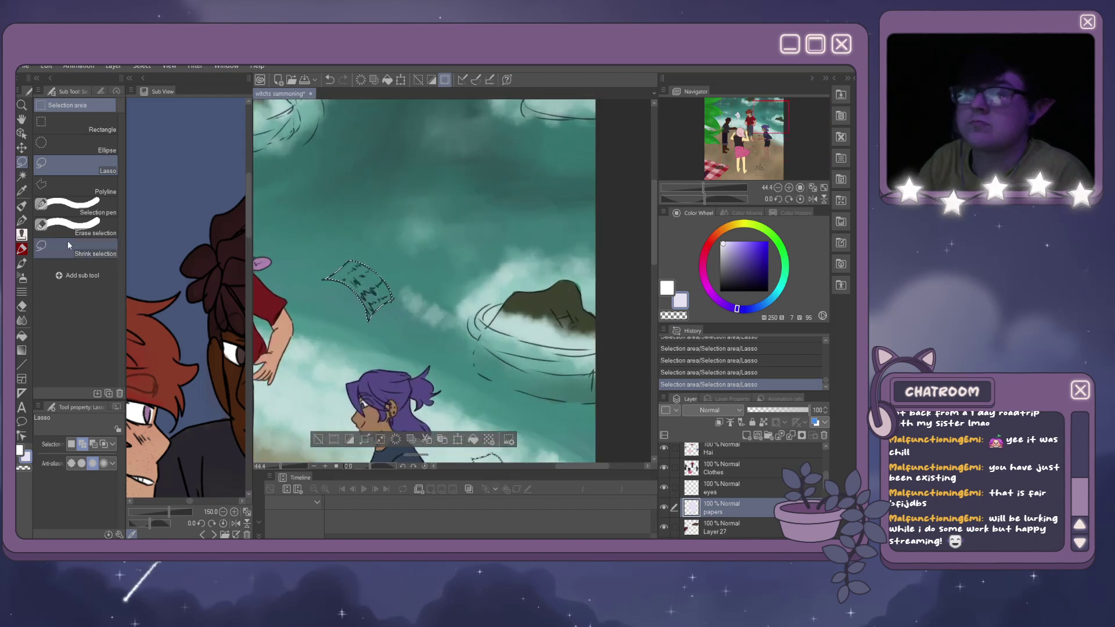
{"action": "left_click", "coordinate": [22, 336]}
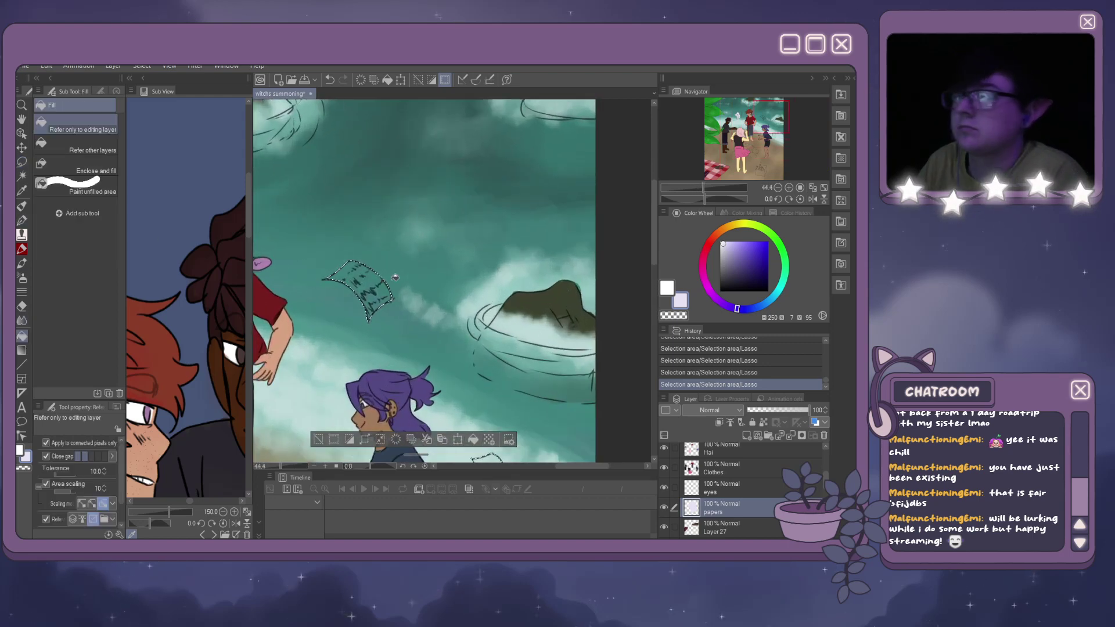
{"action": "left_click", "coordinate": [377, 286]}
{"action": "left_click", "coordinate": [491, 456]}
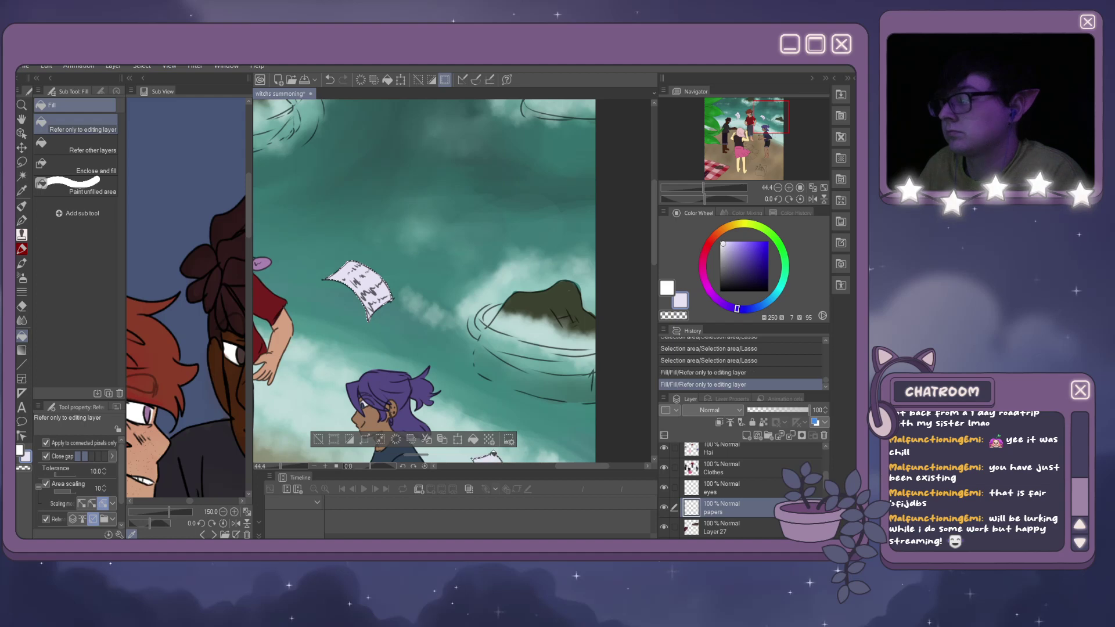
Refill the three flying papers in an off-white with hue 236, saturation 7 and value 95, and clear the selection.
{"action": "scroll", "coordinate": [492, 444], "scroll_direction": "down", "scroll_amount": 4}
{"action": "scroll", "coordinate": [430, 325], "scroll_direction": "up", "scroll_amount": 2}
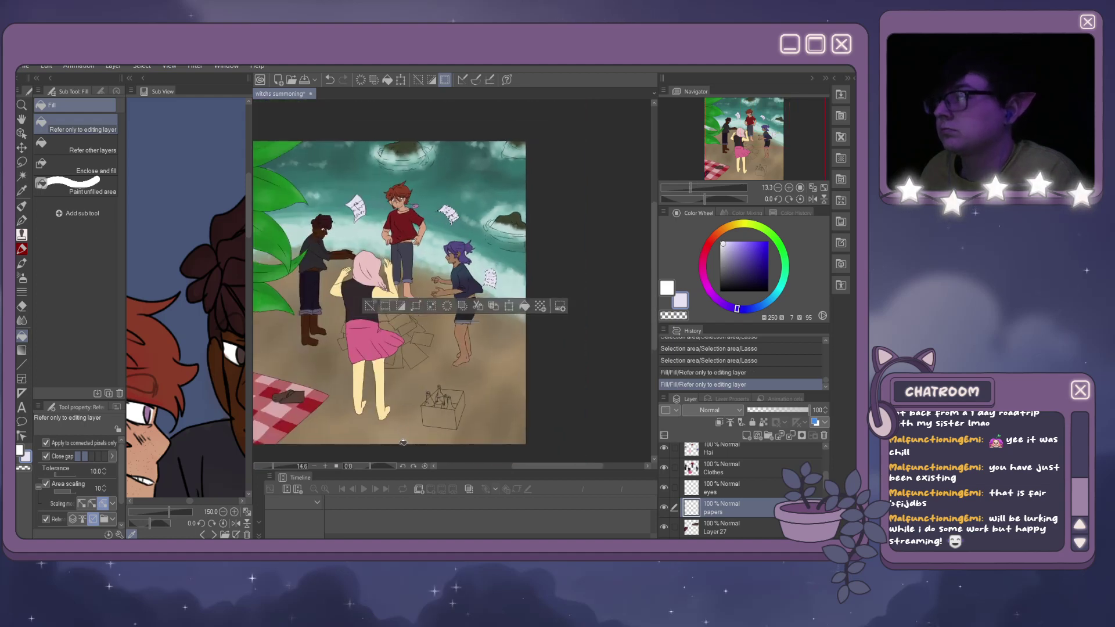
{"action": "scroll", "coordinate": [430, 326], "scroll_direction": "up", "scroll_amount": 2}
{"action": "left_click", "coordinate": [747, 310]}
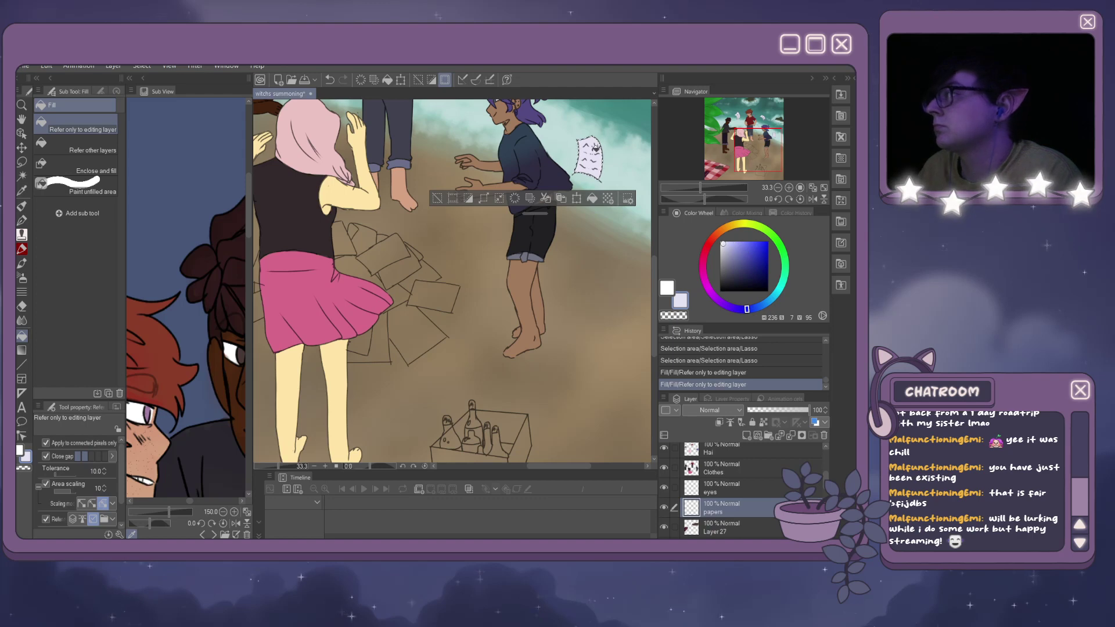
{"action": "left_click", "coordinate": [595, 150]}
{"action": "scroll", "coordinate": [456, 211], "scroll_direction": "down", "scroll_amount": 3}
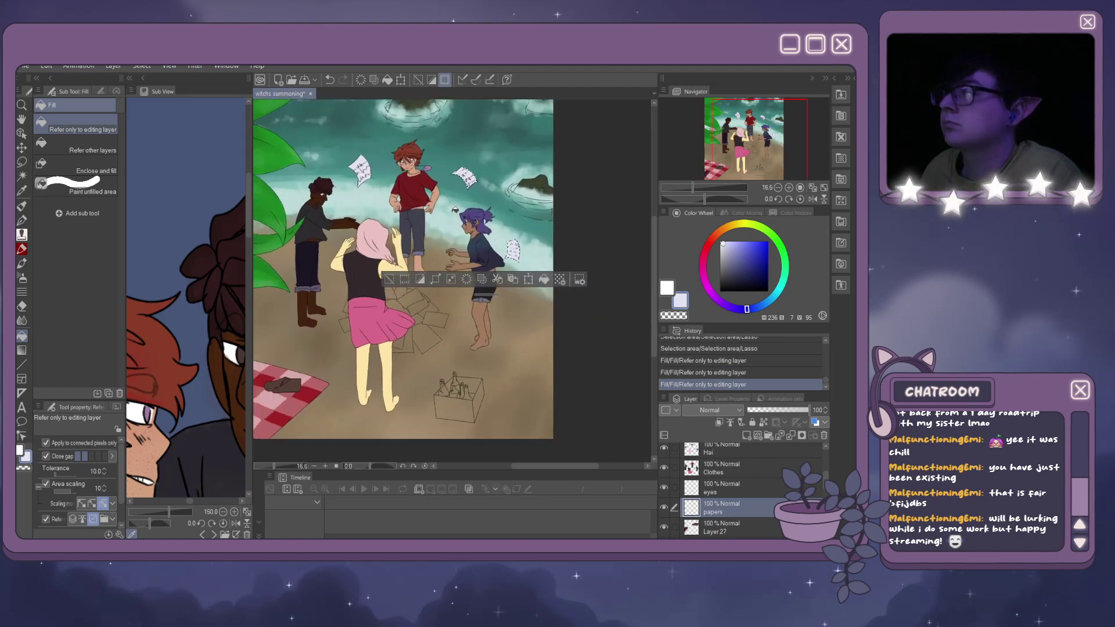
{"action": "left_click", "coordinate": [469, 172]}
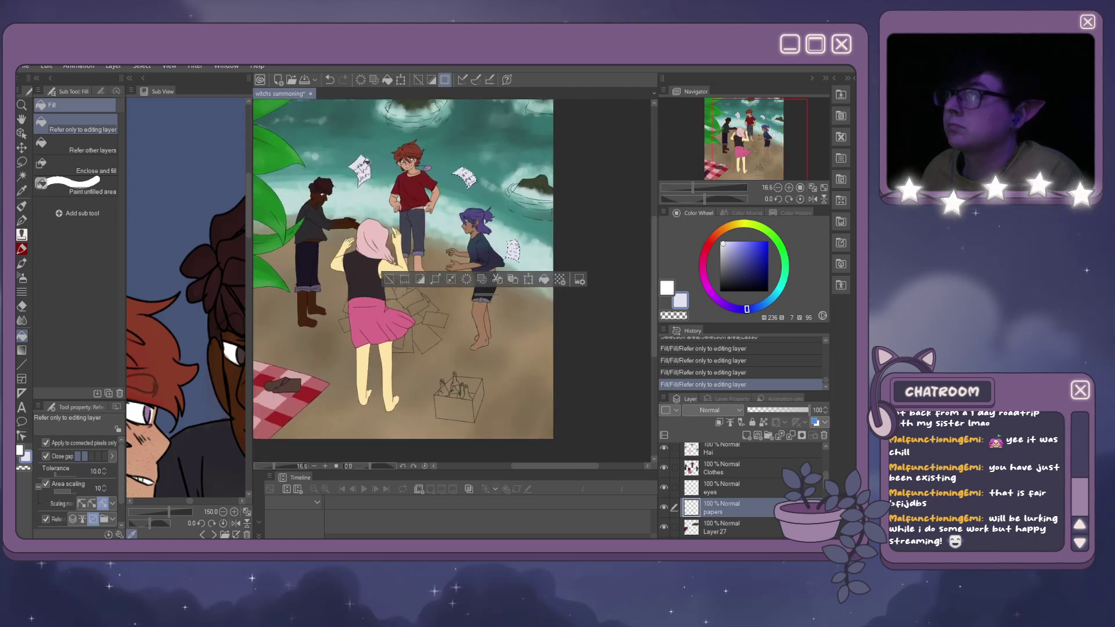
{"action": "key", "text": "ctrl+d"}
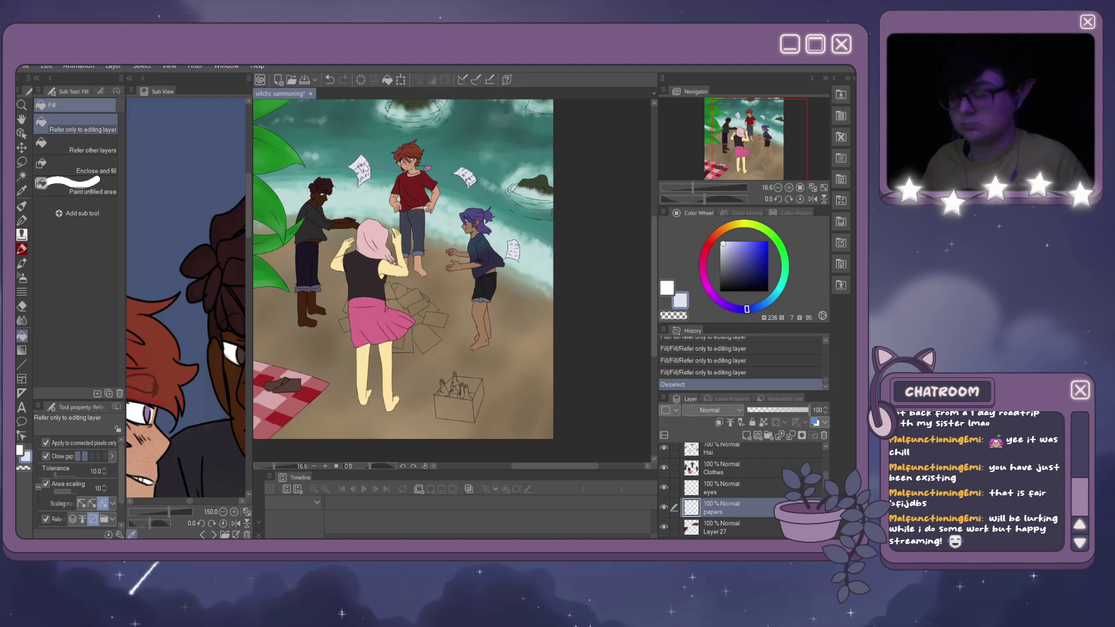
{"action": "left_click", "coordinate": [366, 163]}
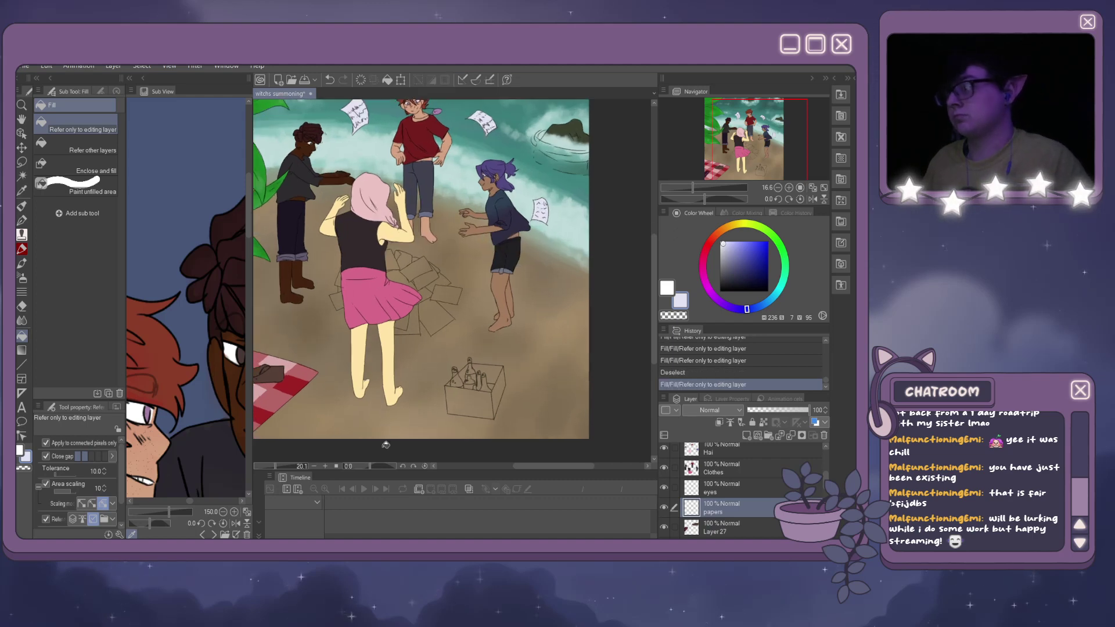
{"action": "scroll", "coordinate": [380, 291], "scroll_direction": "up", "scroll_amount": 3}
{"action": "scroll", "coordinate": [383, 293], "scroll_direction": "up", "scroll_amount": 1}
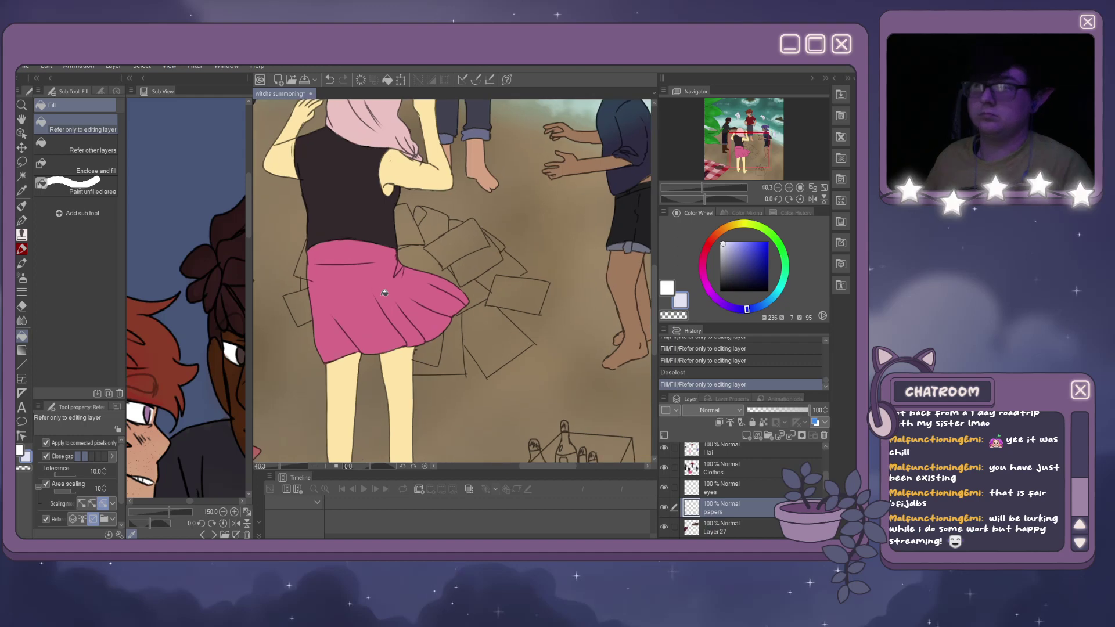
{"action": "key", "text": "m"}
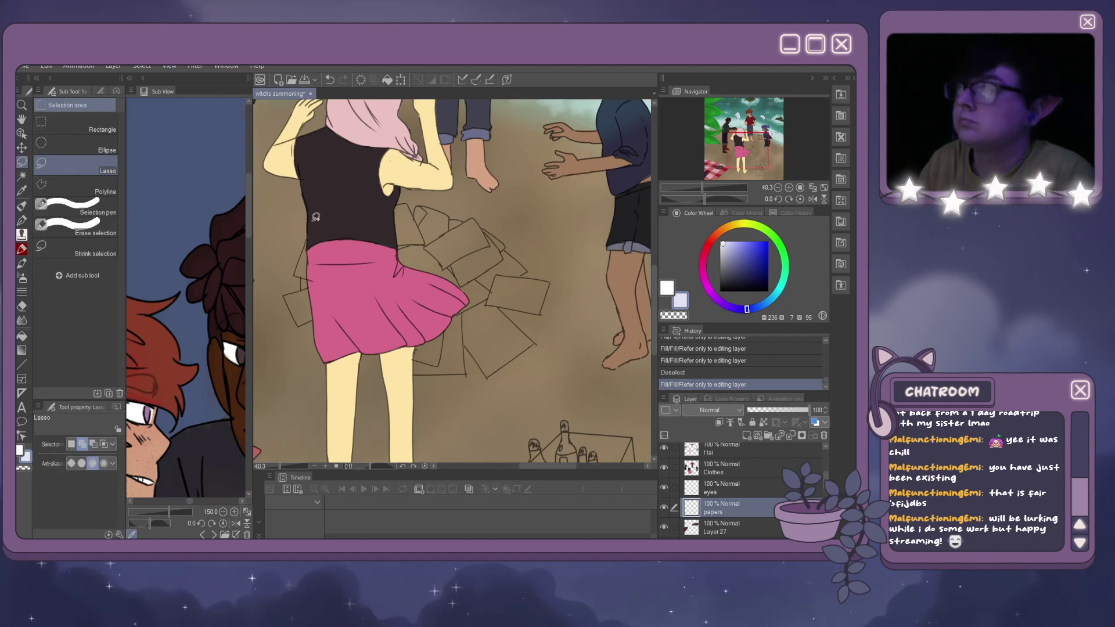
{"action": "left_click_drag", "start_coordinate": [306, 250], "coordinate": [305, 261]}
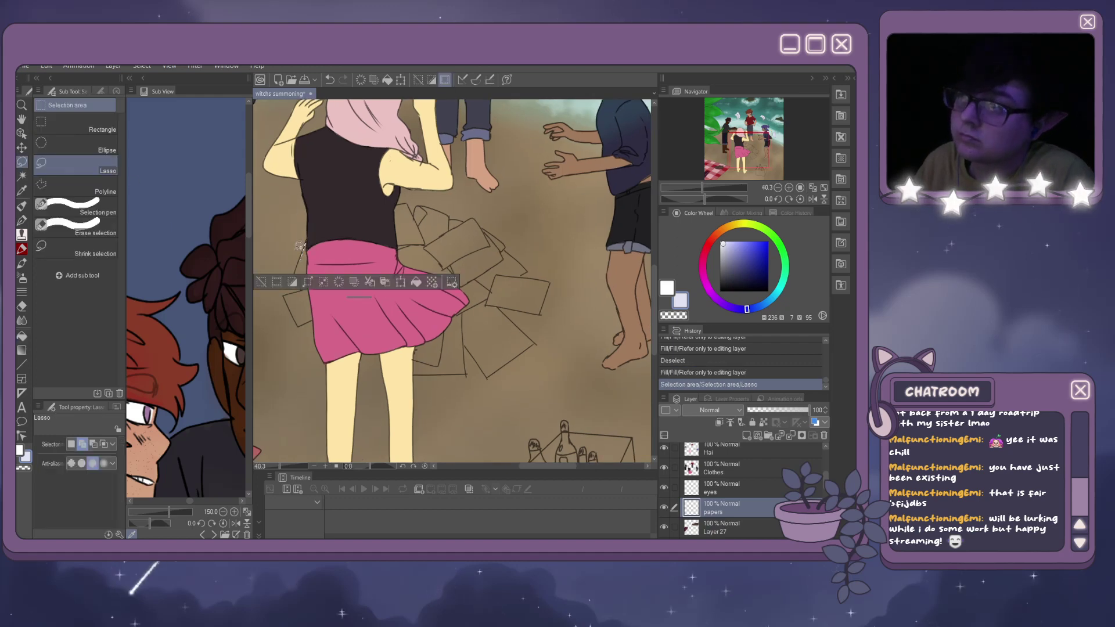
{"action": "key", "text": "ctrl+z"}
Trace the outer edge of the paper pile on the sand around the pink skirt with a Polyline selection.
{"action": "left_click", "coordinate": [68, 188]}
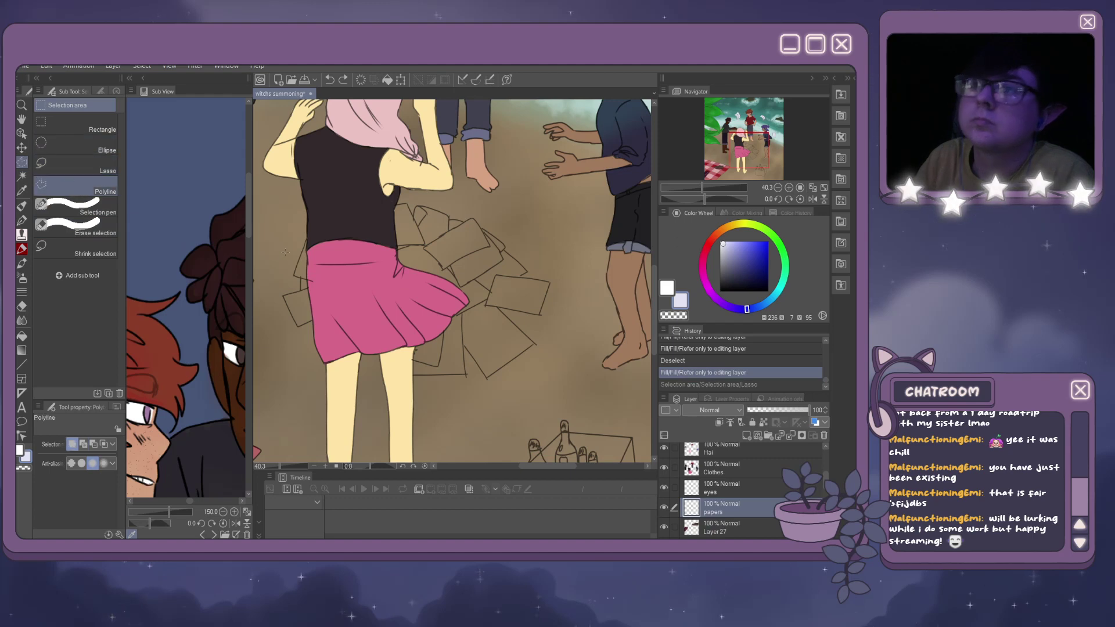
{"action": "left_click", "coordinate": [308, 237]}
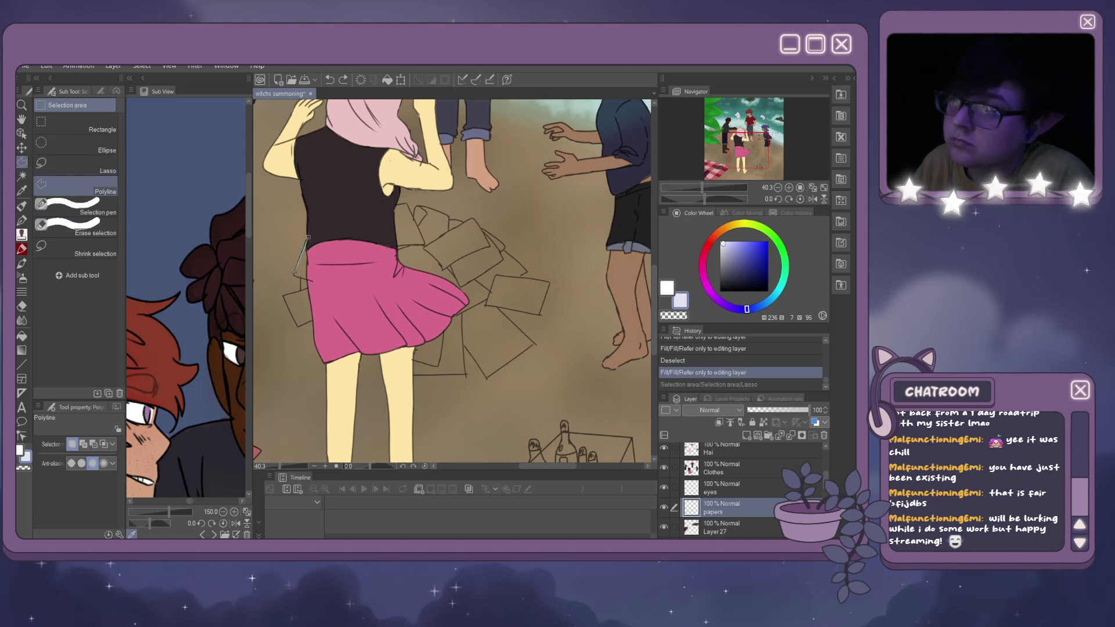
{"action": "left_click", "coordinate": [294, 276]}
{"action": "left_click", "coordinate": [300, 292]}
{"action": "left_click", "coordinate": [283, 296]}
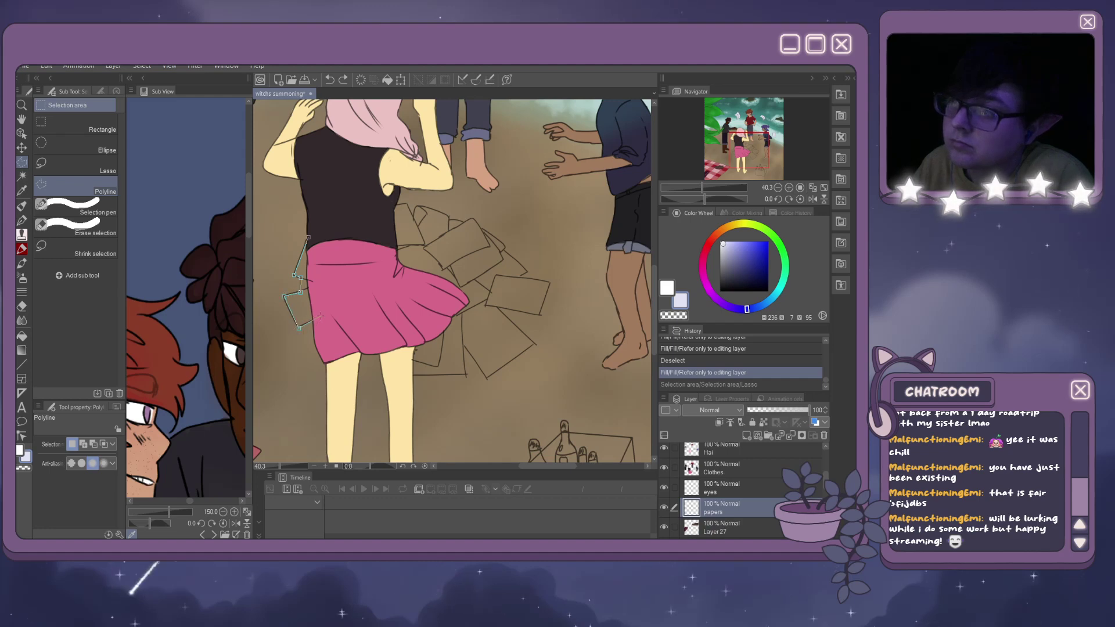
{"action": "left_click", "coordinate": [321, 314]}
{"action": "left_click", "coordinate": [406, 330]}
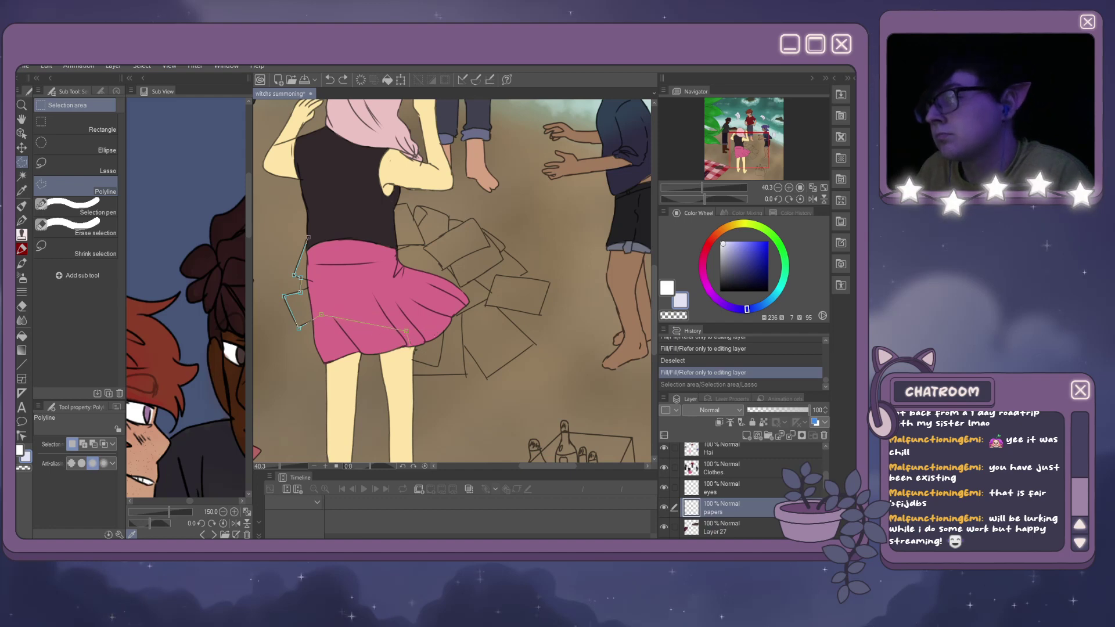
{"action": "left_click", "coordinate": [414, 375]}
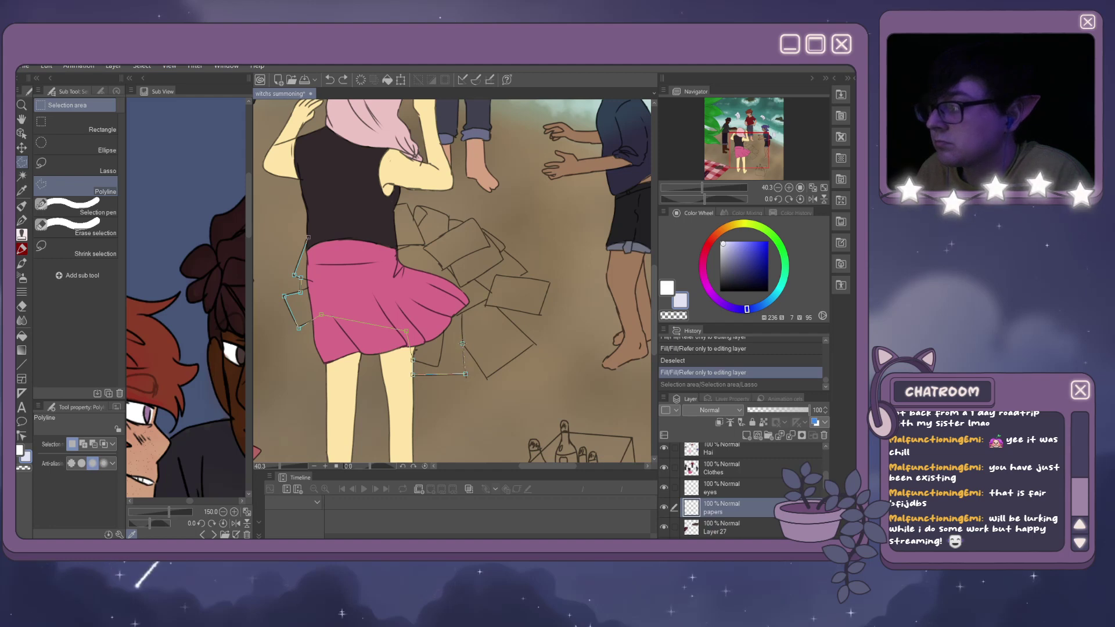
{"action": "left_click", "coordinate": [462, 344]}
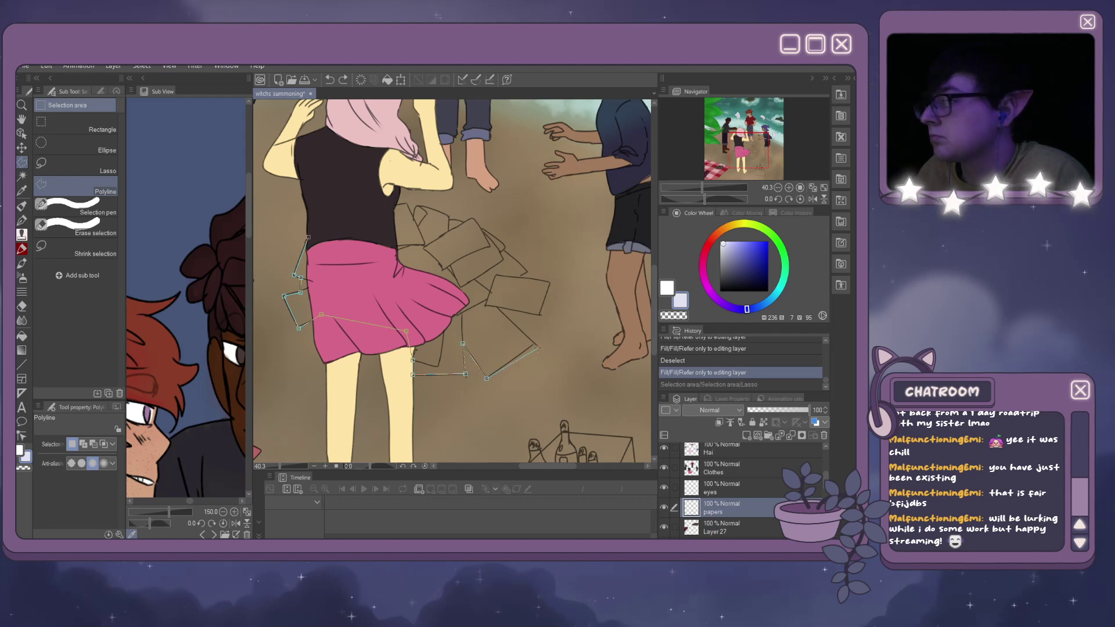
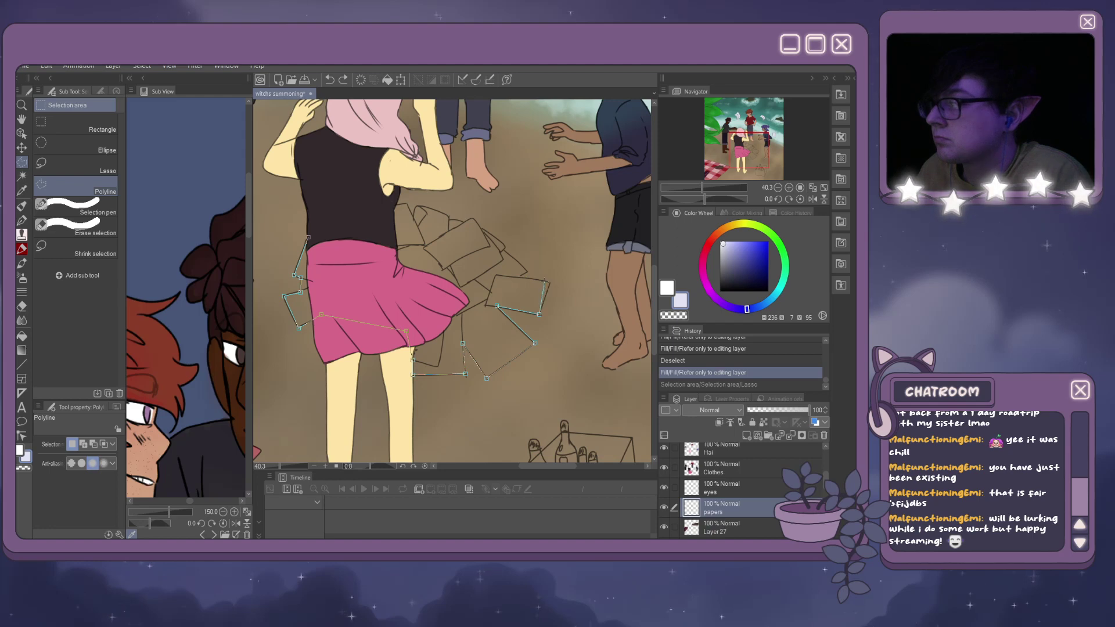
Continue the Polyline selection along the right and upper edges of the paper pile and close it across the black top.
{"action": "left_click", "coordinate": [550, 282]}
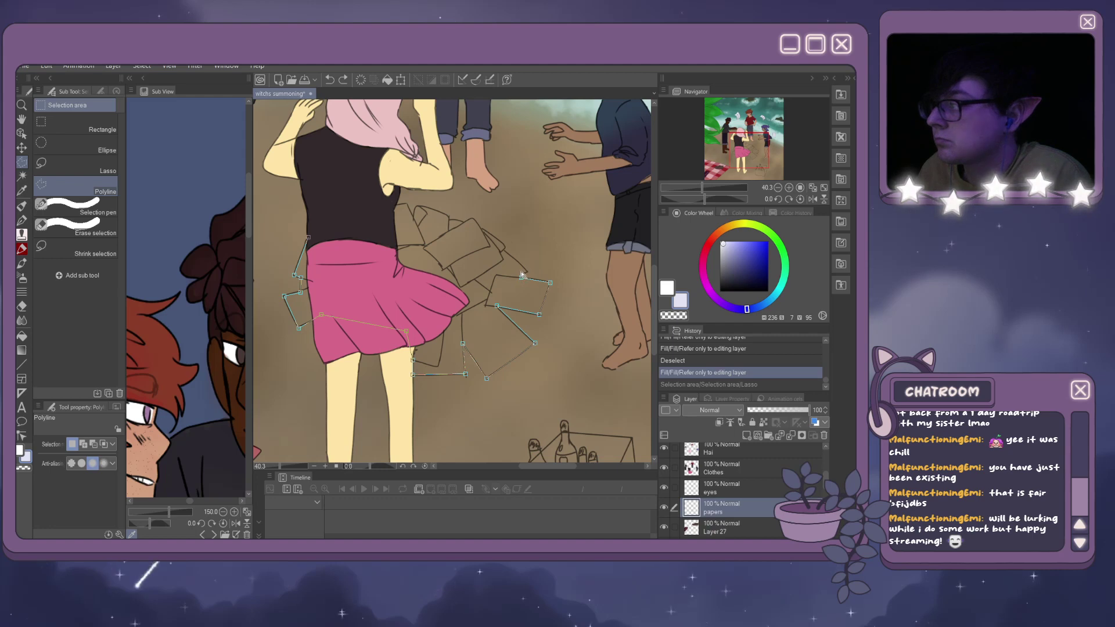
{"action": "left_click", "coordinate": [521, 271]}
{"action": "left_click", "coordinate": [527, 273]}
{"action": "left_click", "coordinate": [502, 248]}
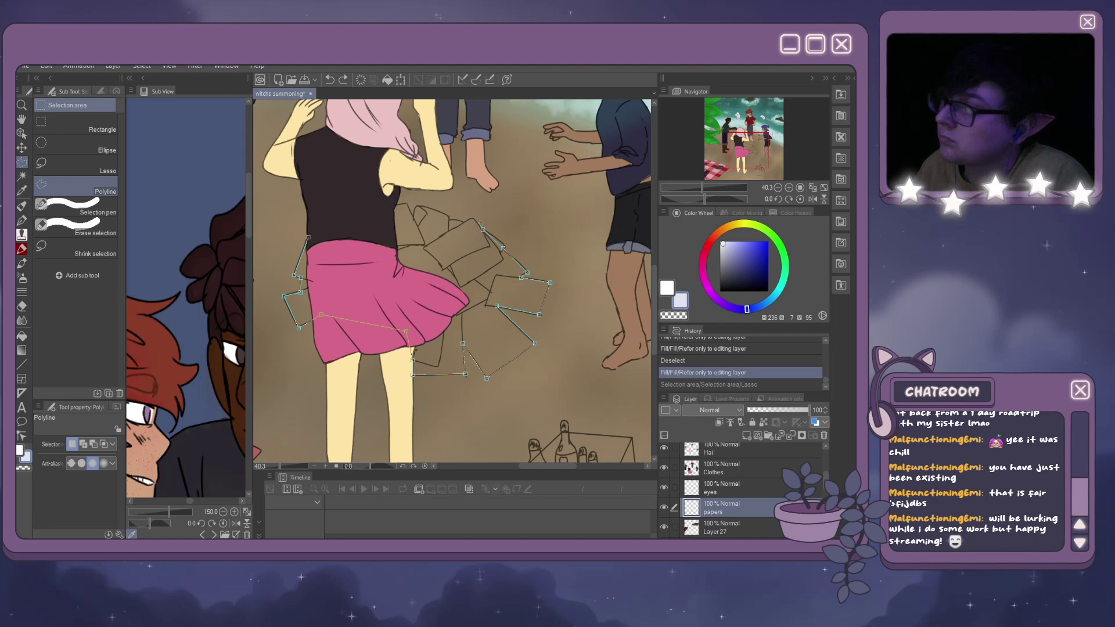
{"action": "left_click", "coordinate": [464, 222]}
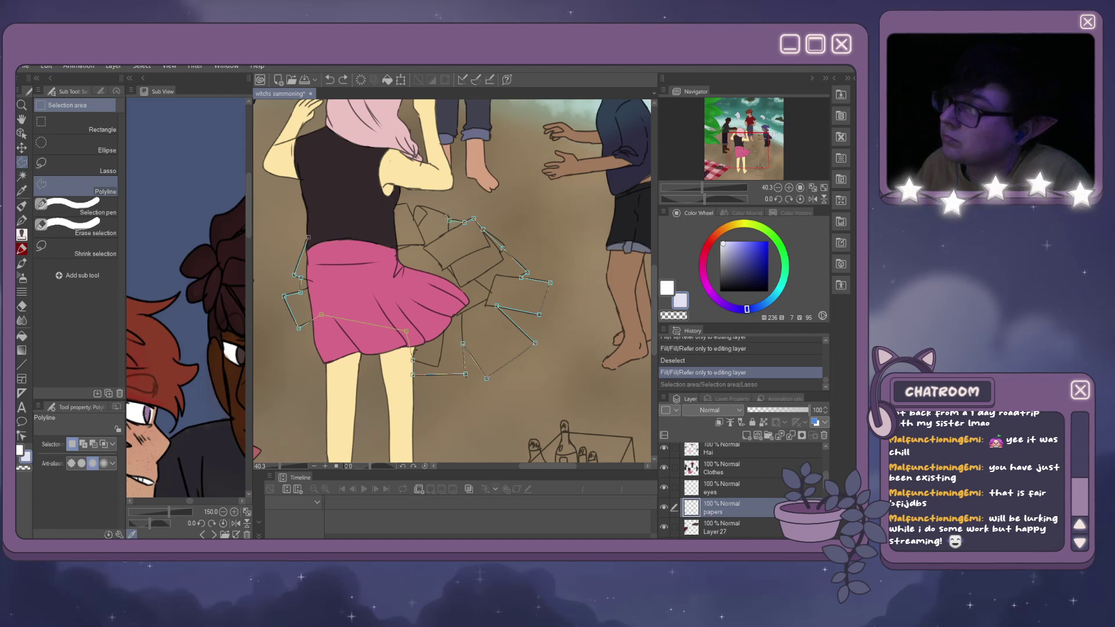
{"action": "left_click", "coordinate": [447, 217]}
{"action": "left_click", "coordinate": [416, 206]}
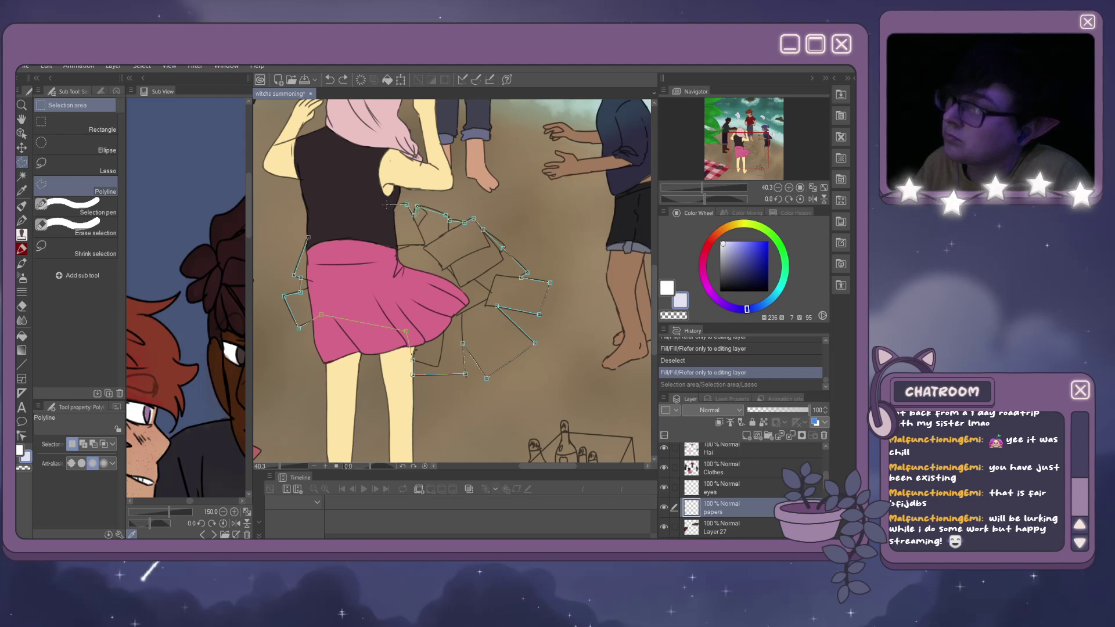
{"action": "left_click", "coordinate": [310, 236]}
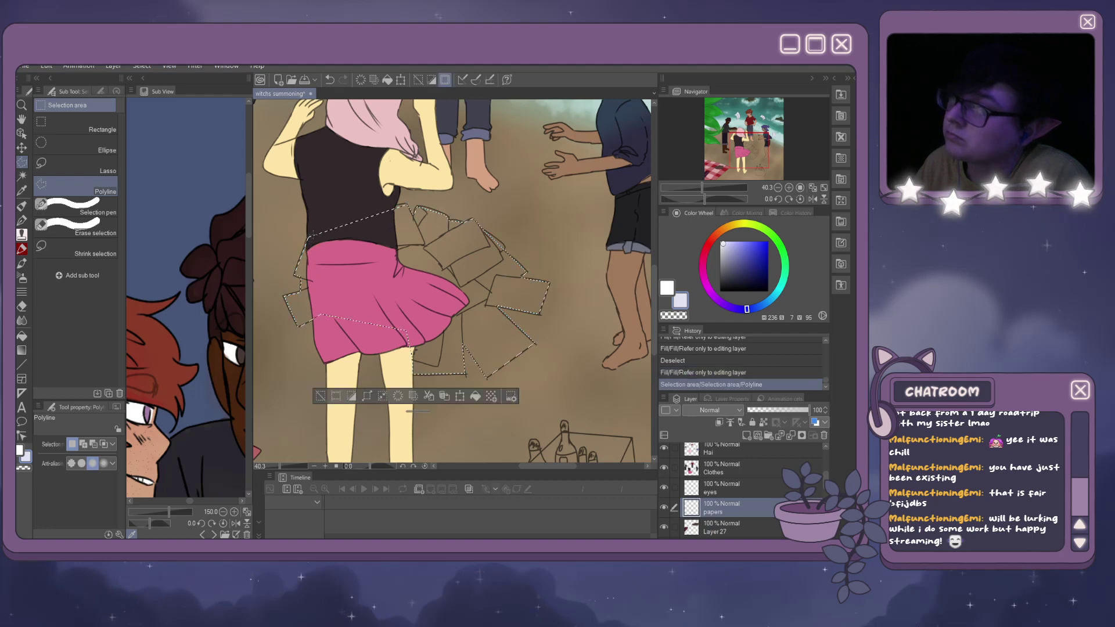
Add the missed slivers along the pile's upper edge beside the black top to the selection with the Selection pen.
{"action": "left_click", "coordinate": [51, 206]}
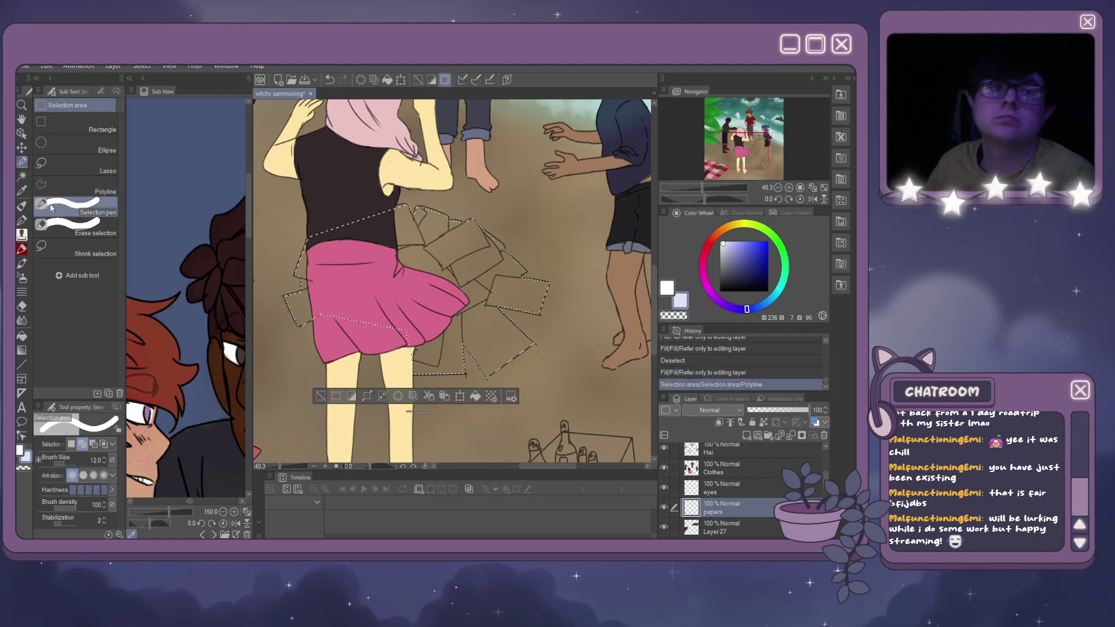
{"action": "scroll", "coordinate": [199, 186], "scroll_direction": "up", "scroll_amount": 8}
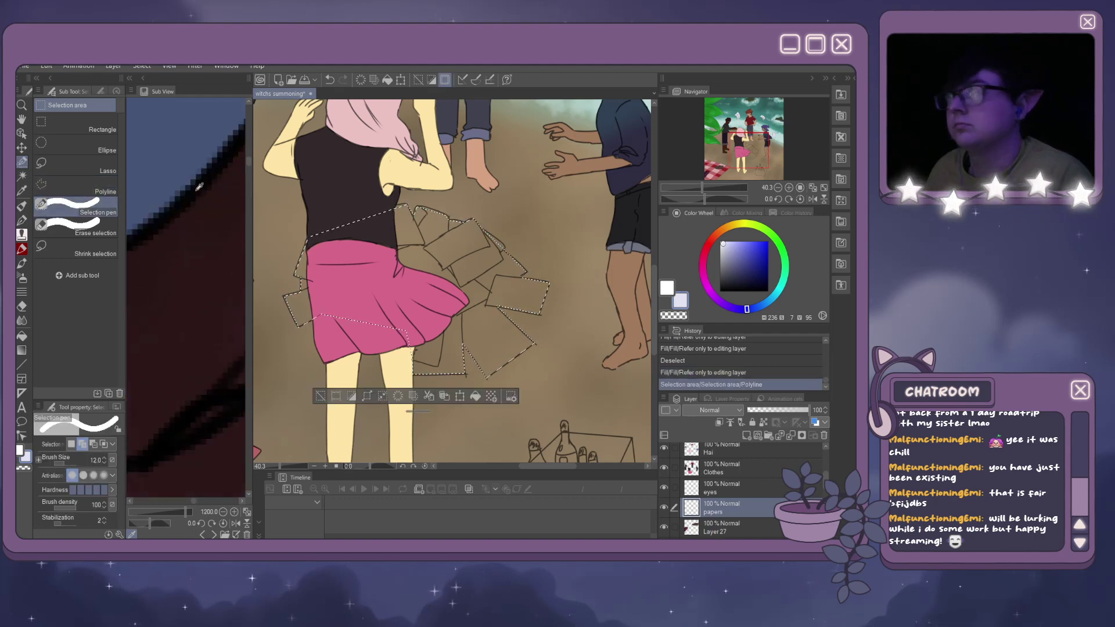
{"action": "scroll", "coordinate": [399, 216], "scroll_direction": "up", "scroll_amount": 5}
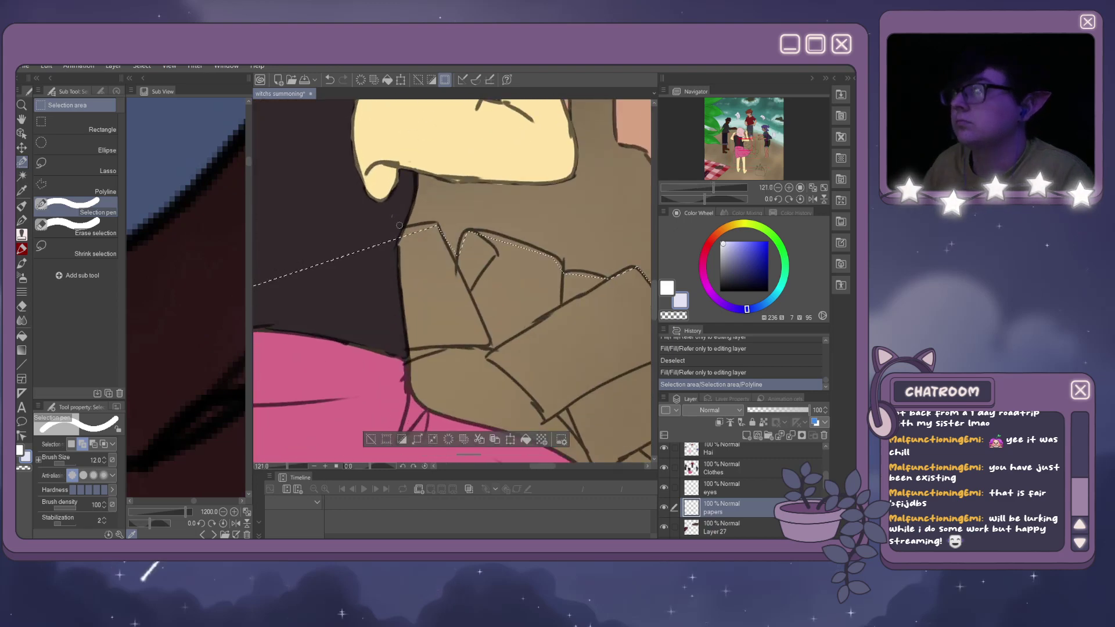
{"action": "mouse_move", "coordinate": [400, 224]}
{"action": "left_mouse_down"}
{"action": "mouse_move", "coordinate": [399, 237]}
{"action": "mouse_move", "coordinate": [437, 224]}
{"action": "mouse_move", "coordinate": [421, 228]}
{"action": "left_mouse_up"}
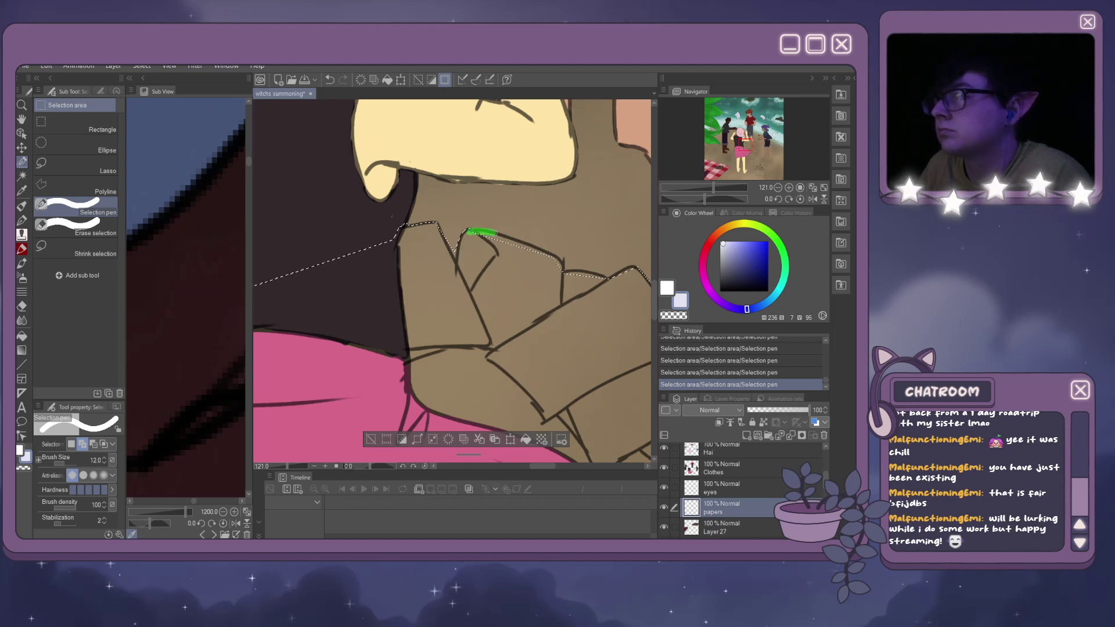
{"action": "left_click_drag", "start_coordinate": [546, 257], "coordinate": [549, 256]}
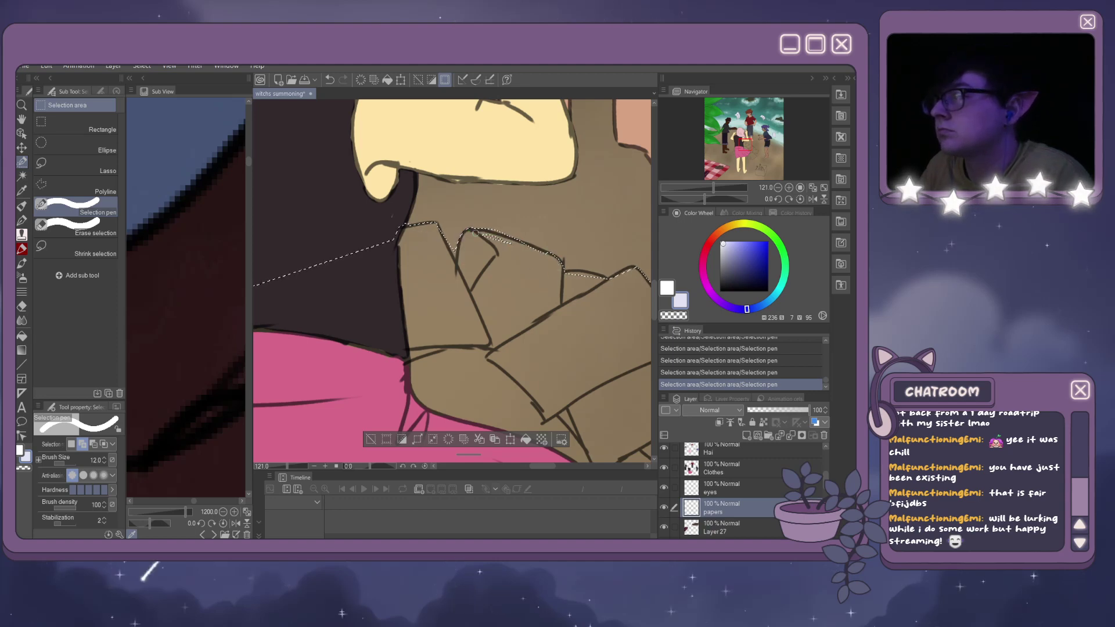
{"action": "left_click_drag", "start_coordinate": [475, 232], "coordinate": [472, 231]}
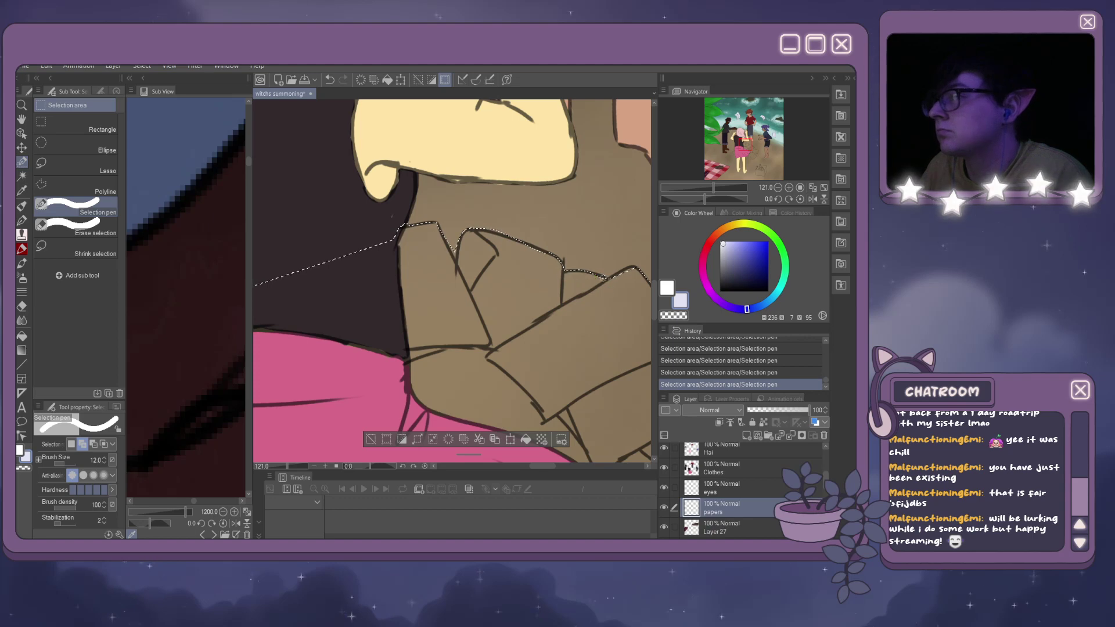
Extend the selection with the Selection pen over the slivers along the pile's right side and the outlying rectangular sheet's upper edge.
{"action": "scroll", "coordinate": [507, 246], "scroll_direction": "down", "scroll_amount": 3}
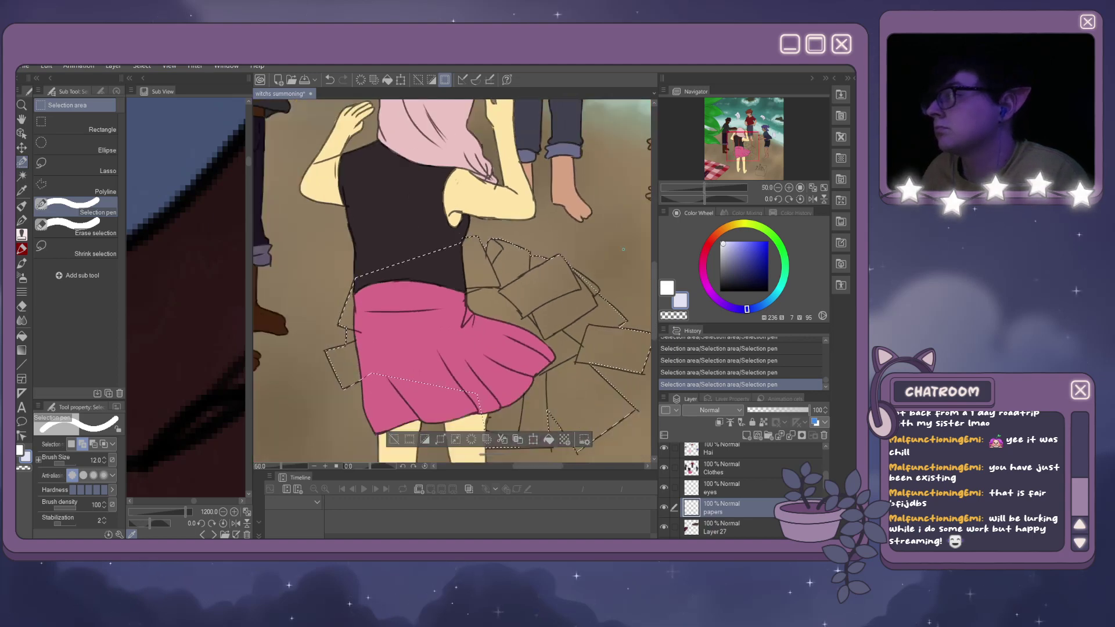
{"action": "scroll", "coordinate": [622, 251], "scroll_direction": "up", "scroll_amount": 1}
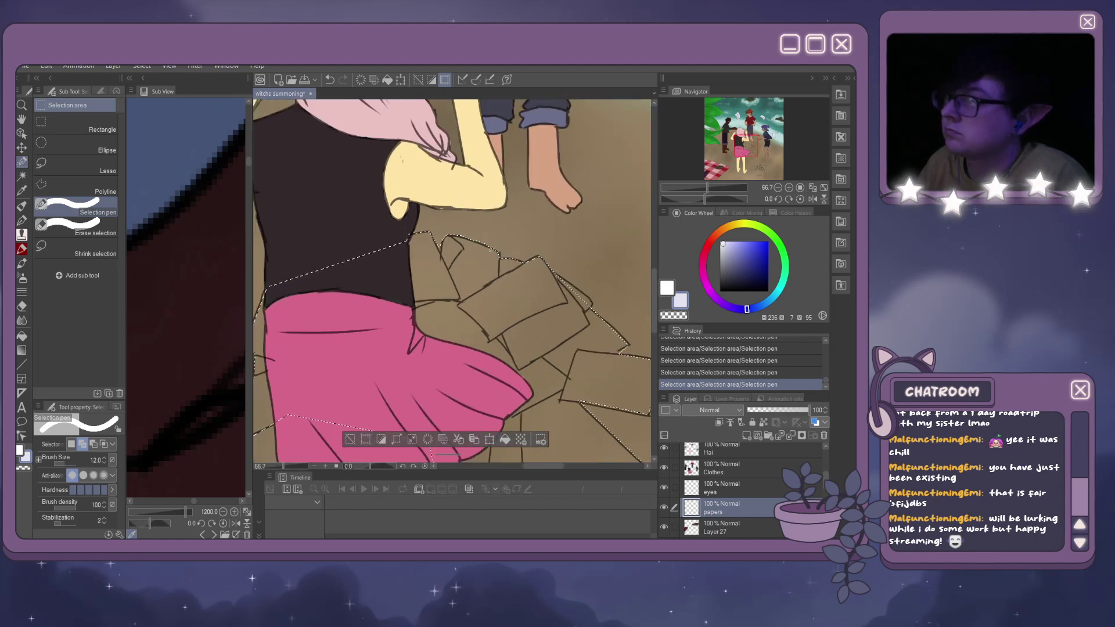
{"action": "left_click_drag", "start_coordinate": [553, 275], "coordinate": [591, 303]}
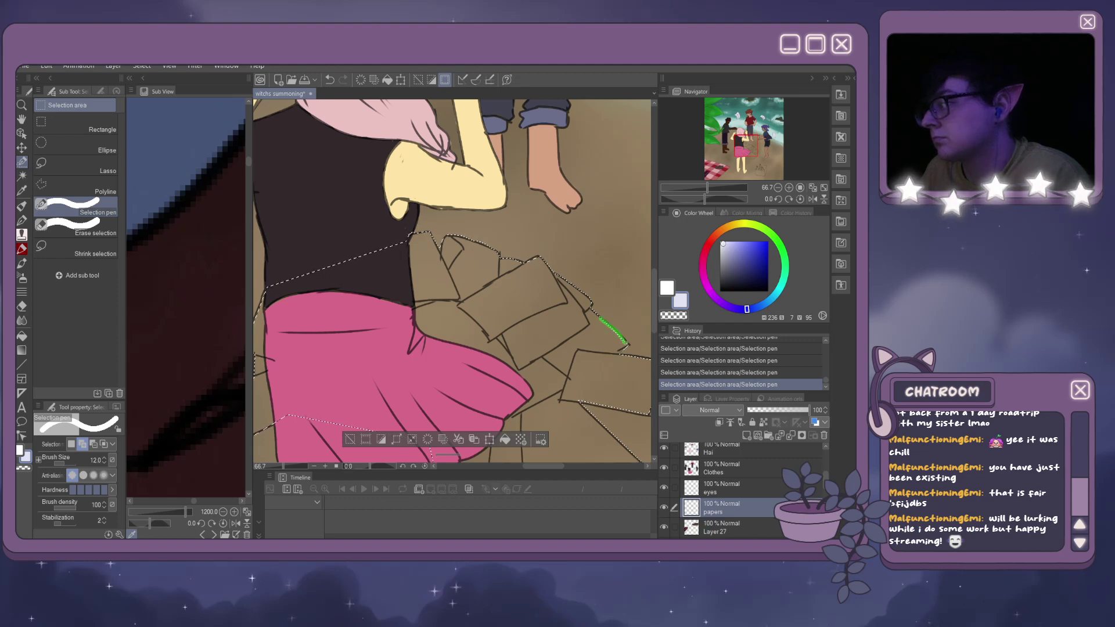
{"action": "scroll", "coordinate": [611, 357], "scroll_direction": "down", "scroll_amount": 3}
{"action": "scroll", "coordinate": [618, 381], "scroll_direction": "up", "scroll_amount": 5}
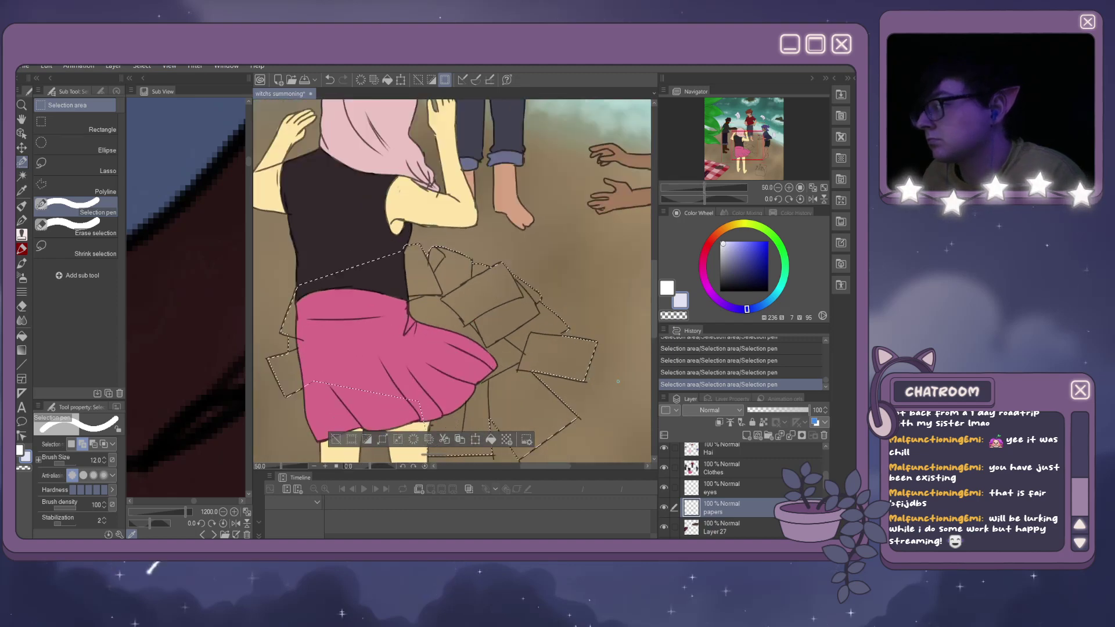
{"action": "left_click_drag", "start_coordinate": [457, 363], "coordinate": [447, 361]}
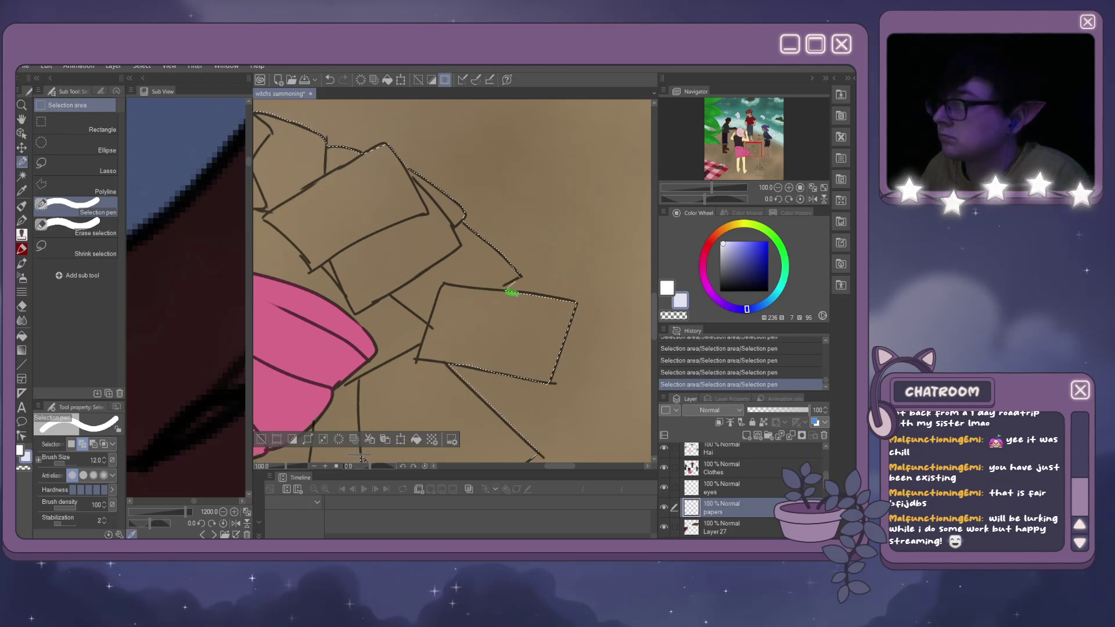
{"action": "left_click_drag", "start_coordinate": [561, 300], "coordinate": [572, 303]}
{"action": "scroll", "coordinate": [571, 303], "scroll_direction": "down", "scroll_amount": 5}
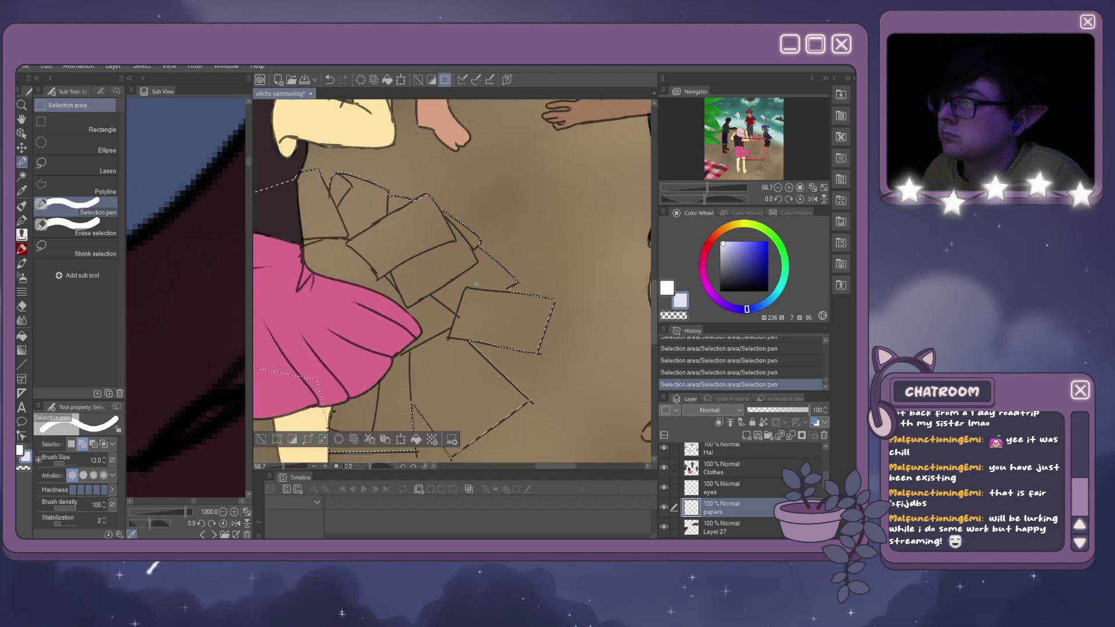
{"action": "scroll", "coordinate": [311, 271], "scroll_direction": "up", "scroll_amount": 3}
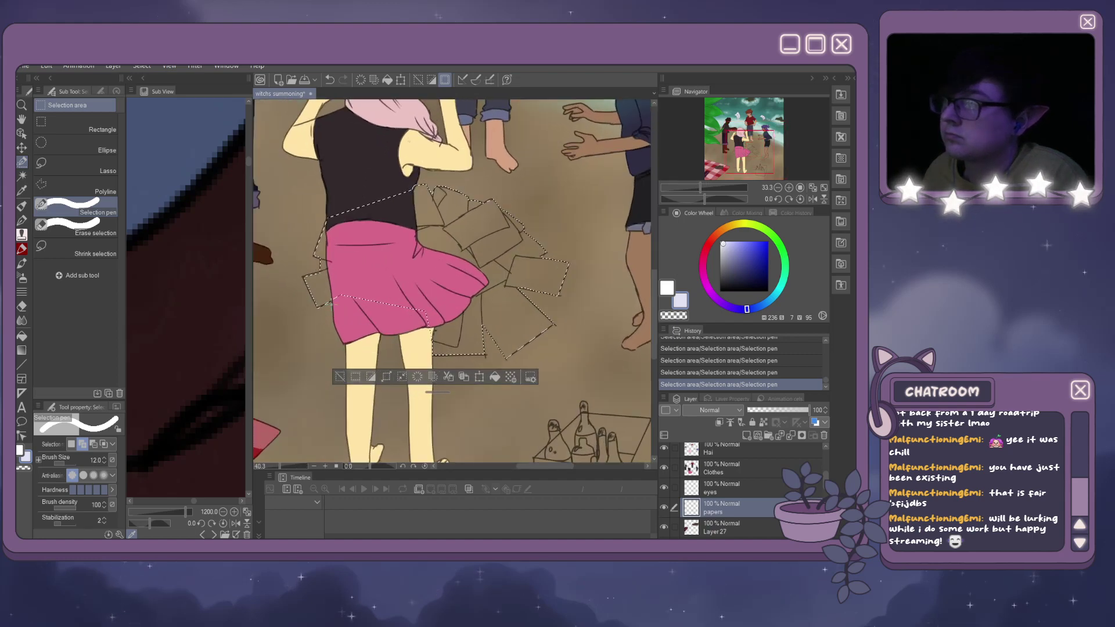
Fill the selected paper pile around the pink skirt with the bluish off-white on the papers layer.
{"action": "left_click", "coordinate": [22, 336]}
{"action": "left_click", "coordinate": [457, 317]}
{"action": "scroll", "coordinate": [457, 317], "scroll_direction": "down", "scroll_amount": 3}
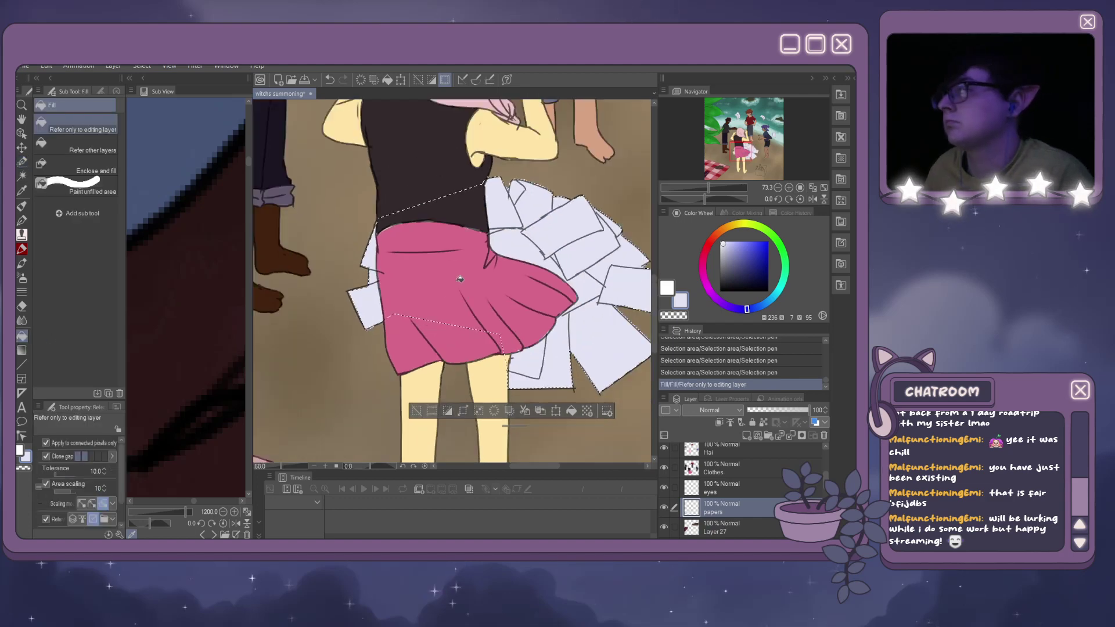
{"action": "scroll", "coordinate": [533, 261], "scroll_direction": "up", "scroll_amount": 2}
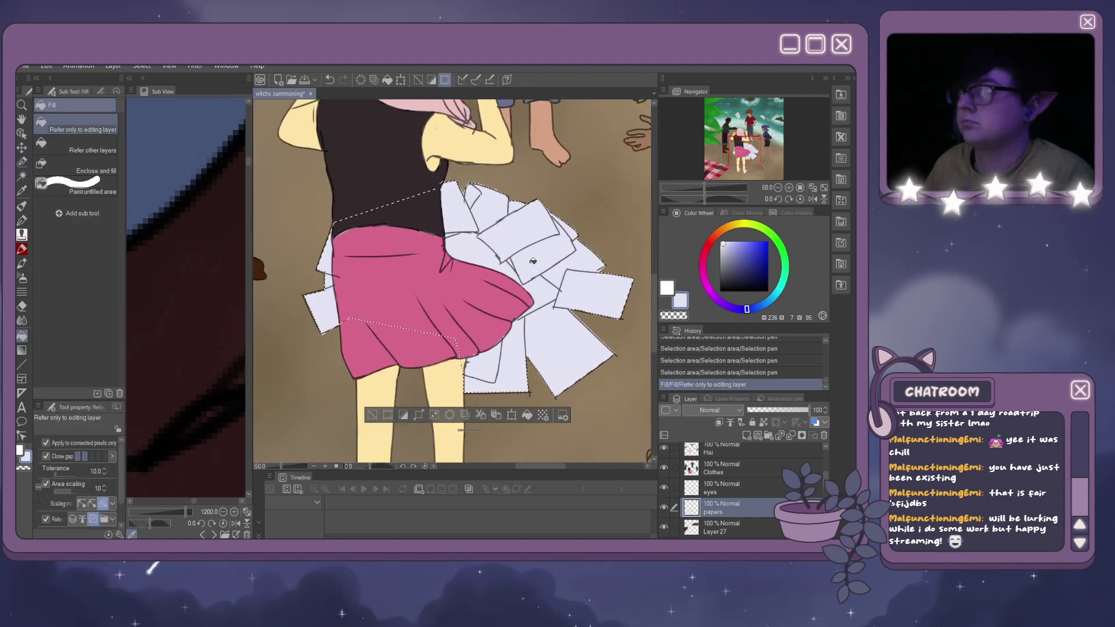
Erase the paper colour from the sand gap between the pink skirt's upper right edge and the pile's inner edge.
{"action": "left_click", "coordinate": [21, 220]}
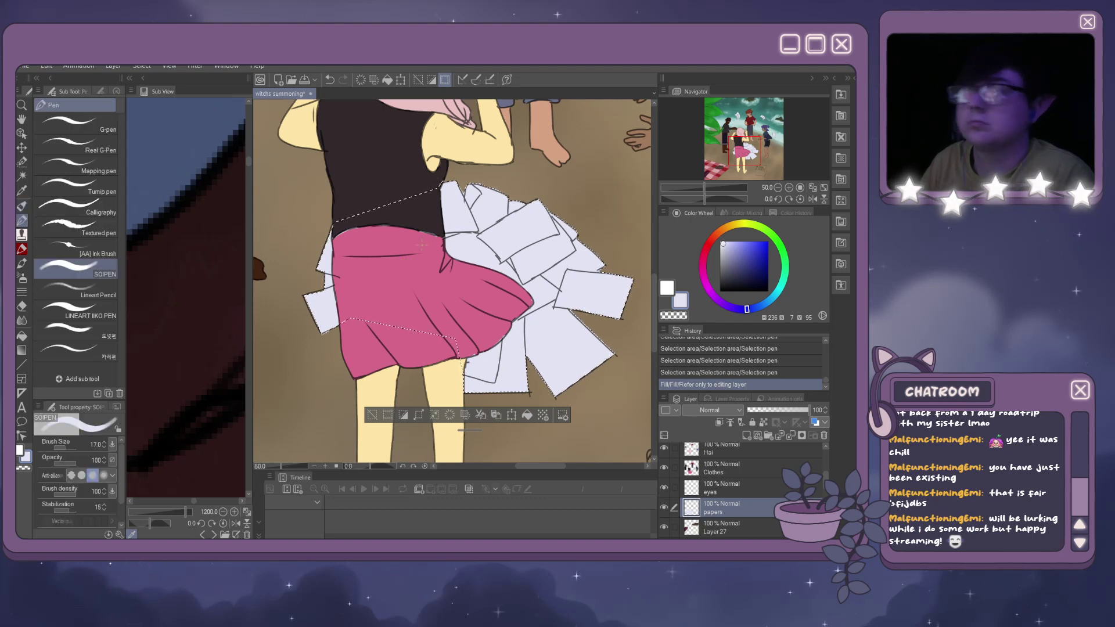
{"action": "left_click_drag", "start_coordinate": [452, 241], "coordinate": [458, 261]}
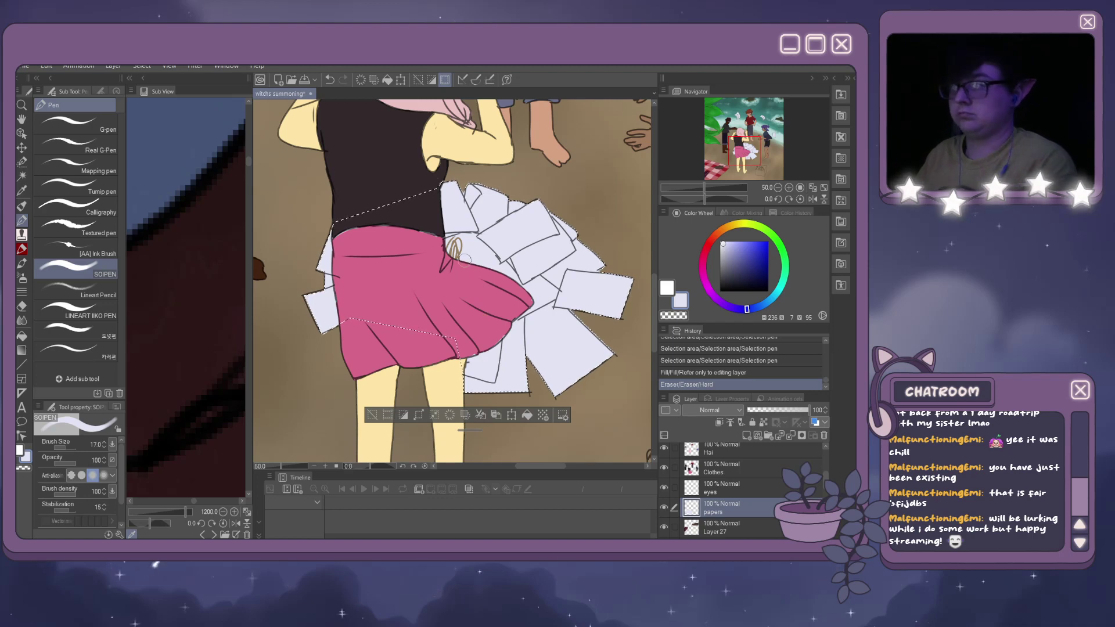
{"action": "mouse_move", "coordinate": [464, 259]}
{"action": "left_mouse_down"}
{"action": "mouse_move", "coordinate": [450, 250]}
{"action": "mouse_move", "coordinate": [485, 248]}
{"action": "mouse_move", "coordinate": [468, 258]}
{"action": "mouse_move", "coordinate": [487, 266]}
{"action": "mouse_move", "coordinate": [494, 289]}
{"action": "left_mouse_up"}
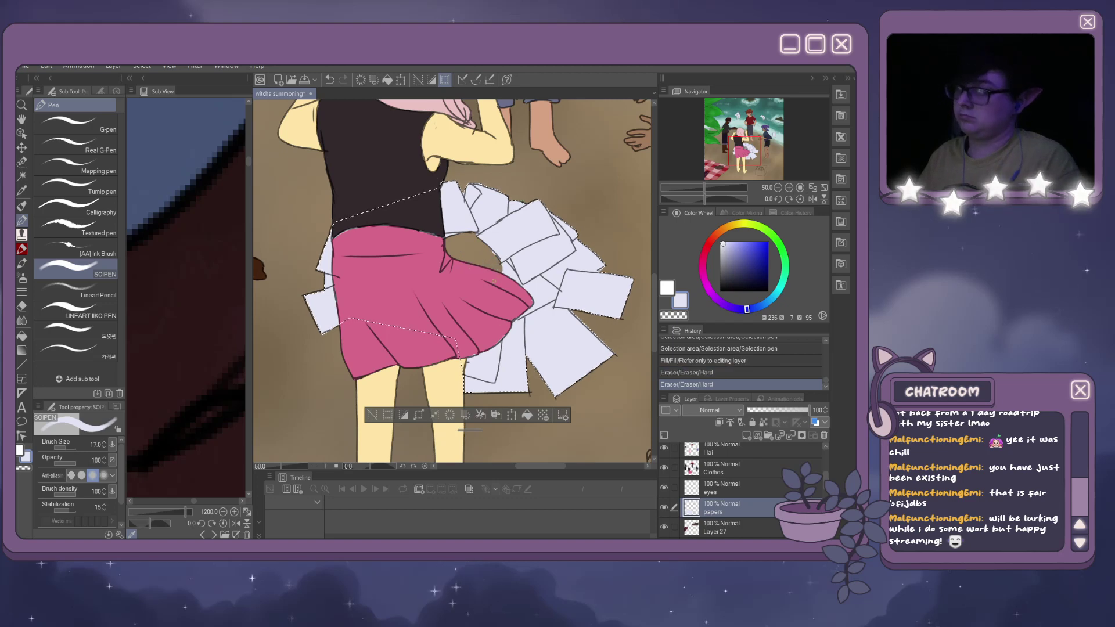
{"action": "left_click", "coordinate": [495, 299]}
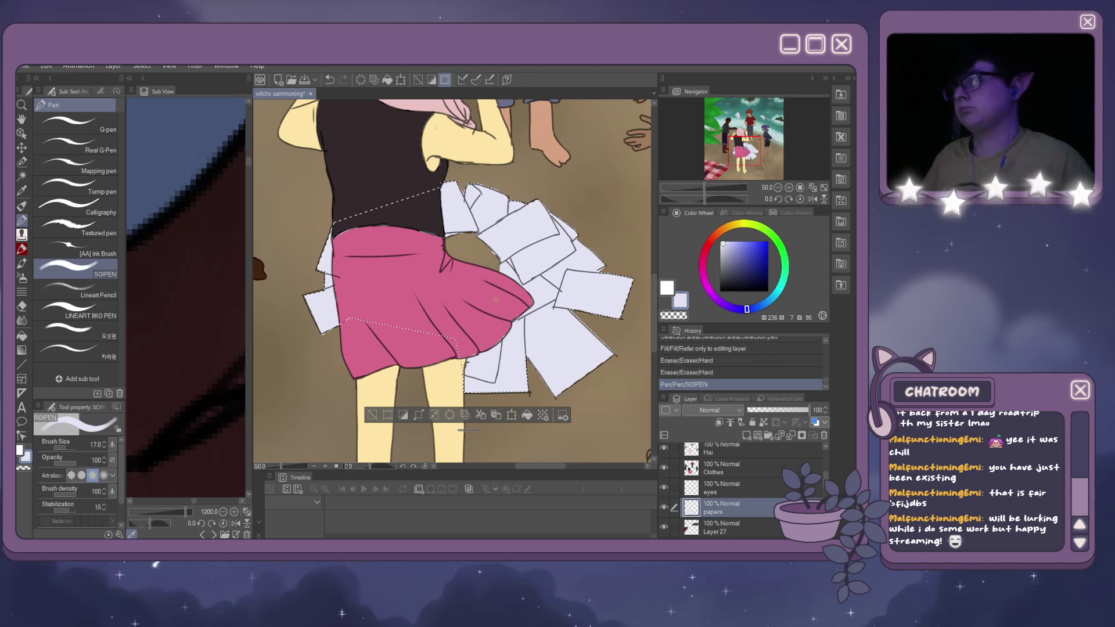
{"action": "scroll", "coordinate": [426, 285], "scroll_direction": "down", "scroll_amount": 5}
{"action": "scroll", "coordinate": [425, 286], "scroll_direction": "up", "scroll_amount": 2}
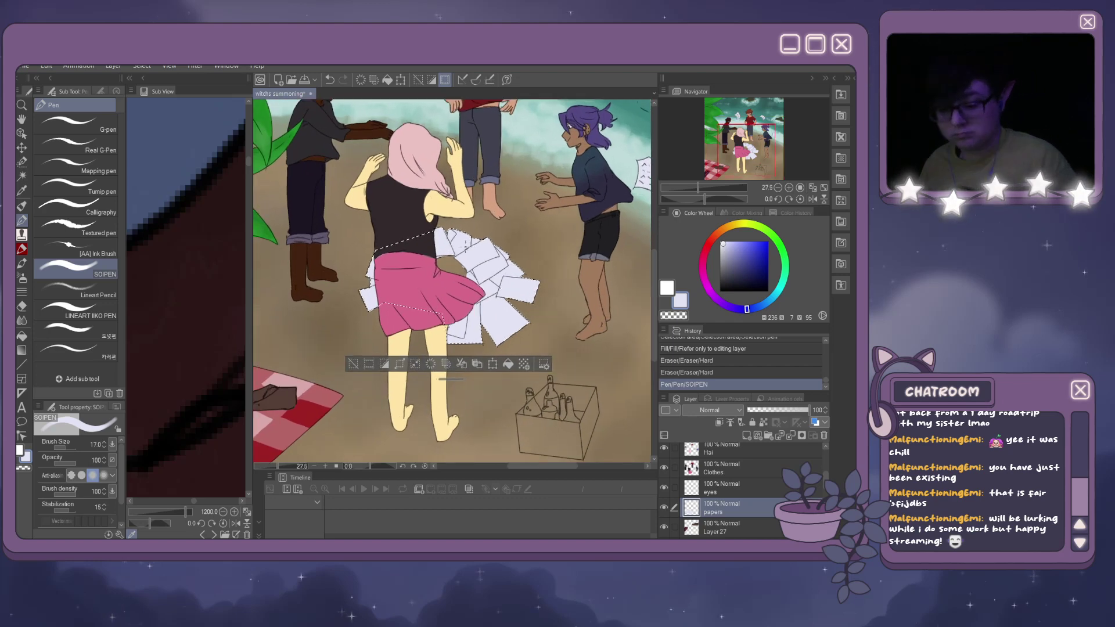
Clear the selection around the paper pile and save the illustration.
{"action": "key", "text": "ctrl+d"}
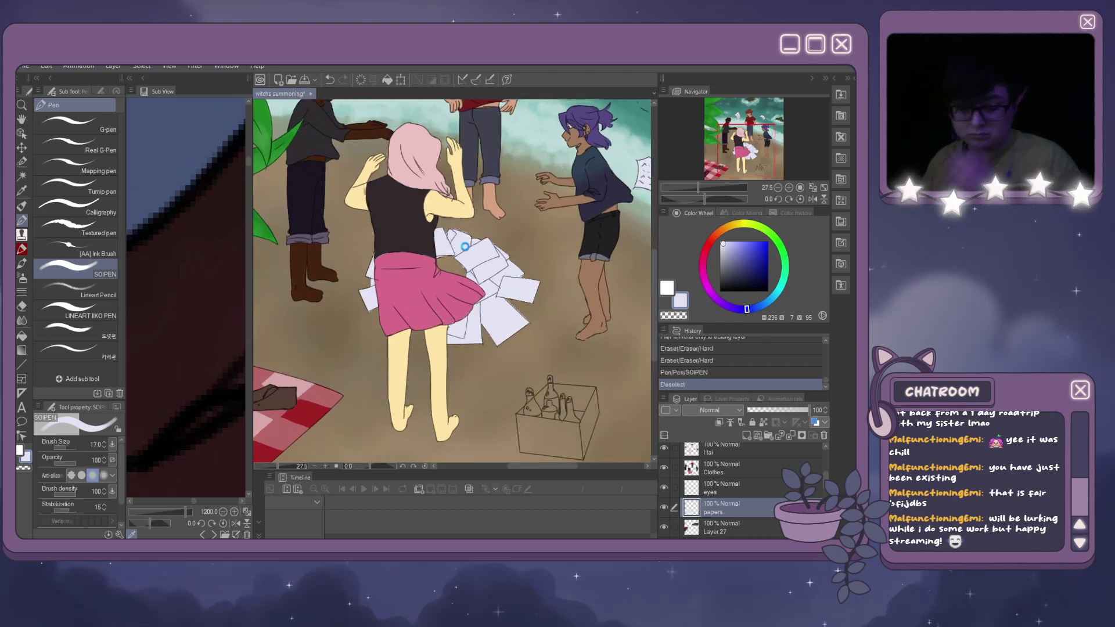
{"action": "scroll", "coordinate": [464, 247], "scroll_direction": "down", "scroll_amount": 2}
{"action": "scroll", "coordinate": [464, 247], "scroll_direction": "up", "scroll_amount": 1}
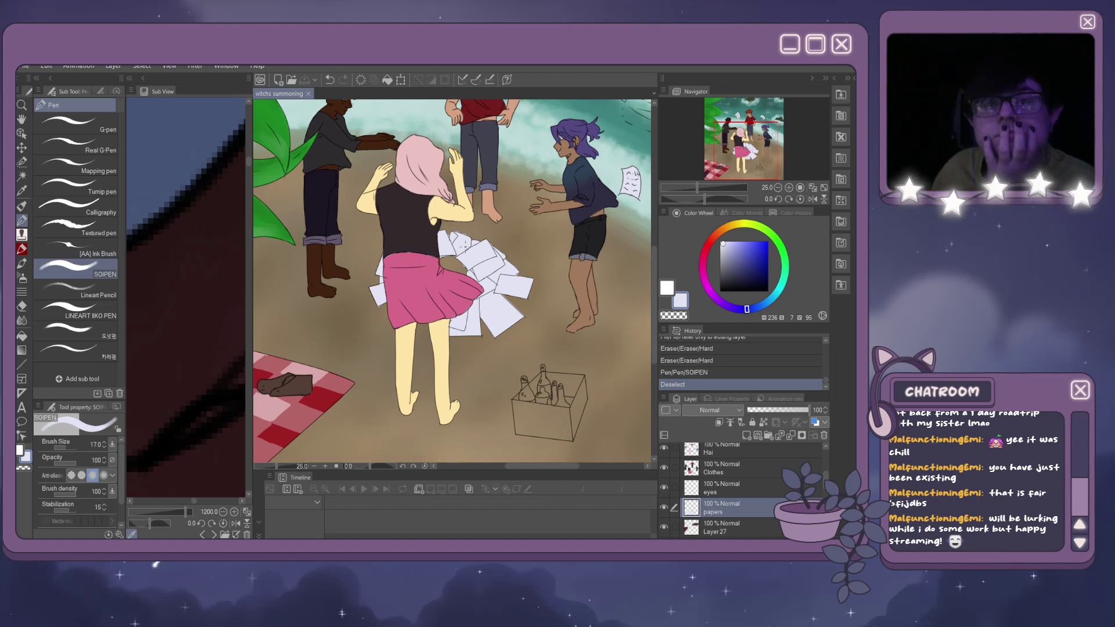
Add a new raster layer directly above Layer 27 and name it boxnbottle.
{"action": "scroll", "coordinate": [506, 239], "scroll_direction": "down", "scroll_amount": 4}
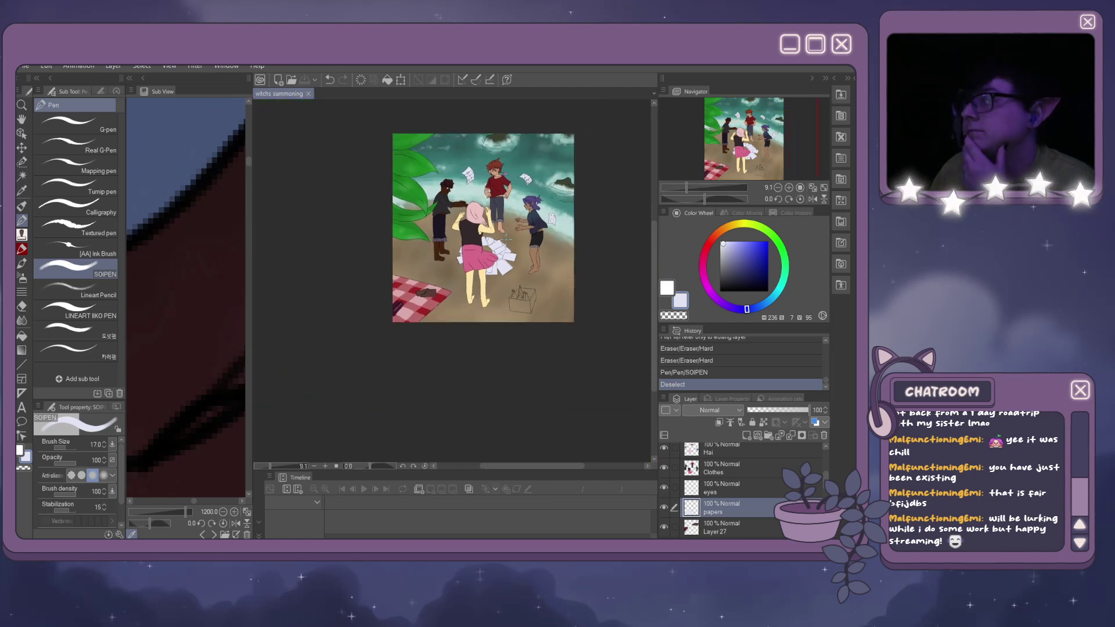
{"action": "scroll", "coordinate": [504, 240], "scroll_direction": "up", "scroll_amount": 1}
{"action": "scroll", "coordinate": [500, 241], "scroll_direction": "down", "scroll_amount": 2}
{"action": "scroll", "coordinate": [499, 241], "scroll_direction": "up", "scroll_amount": 1}
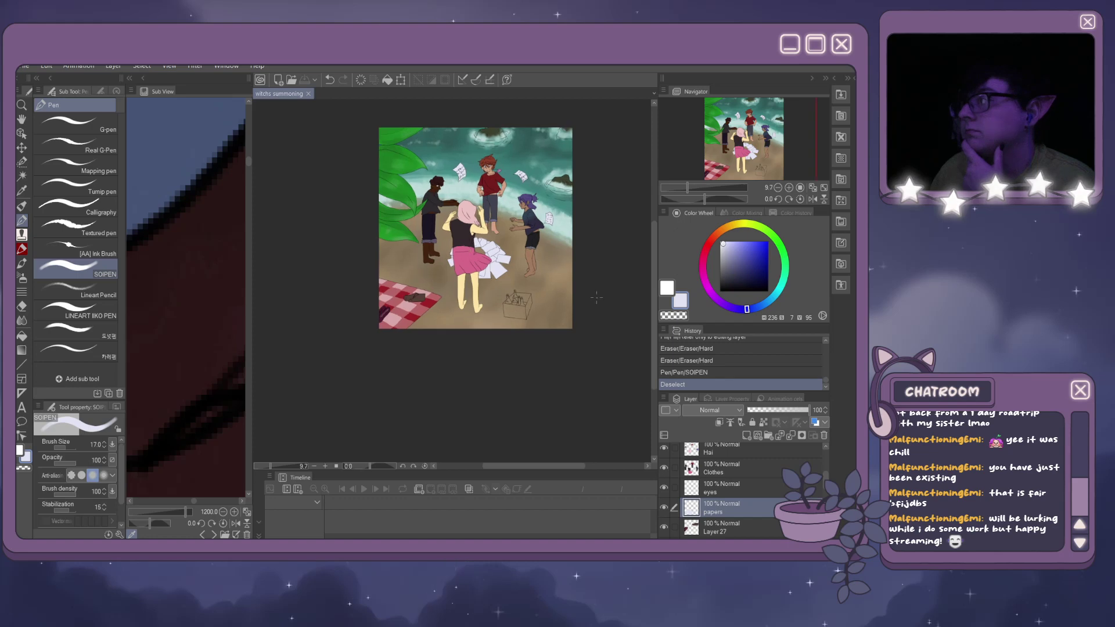
{"action": "scroll", "coordinate": [499, 241], "scroll_direction": "up", "scroll_amount": 3}
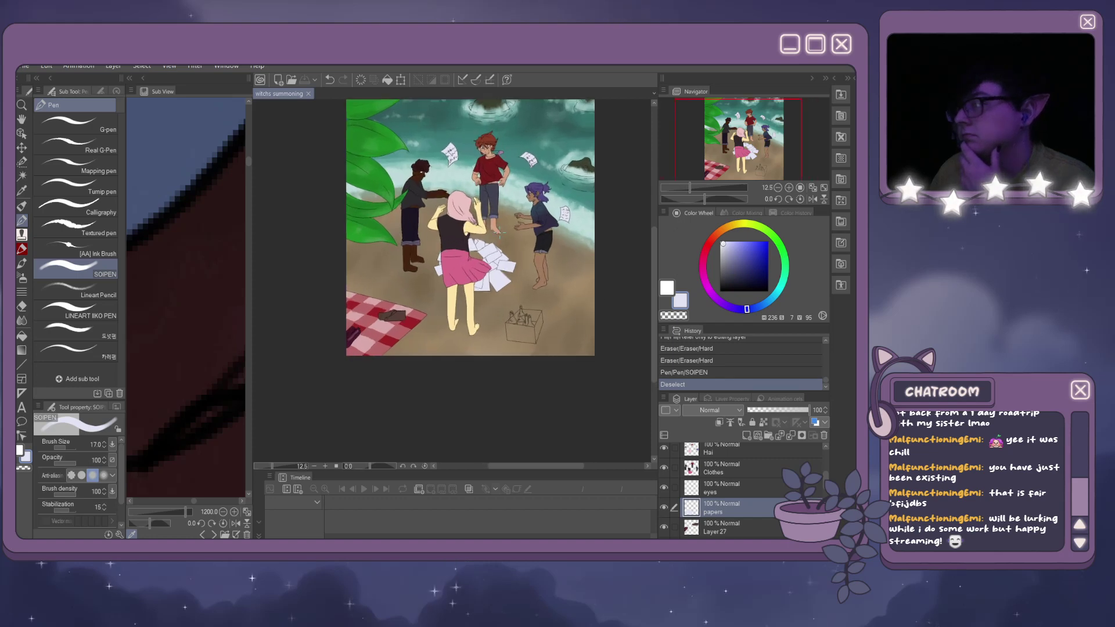
{"action": "scroll", "coordinate": [720, 511], "scroll_direction": "down", "scroll_amount": 1}
{"action": "scroll", "coordinate": [719, 507], "scroll_direction": "down", "scroll_amount": 1}
{"action": "left_click", "coordinate": [719, 503]}
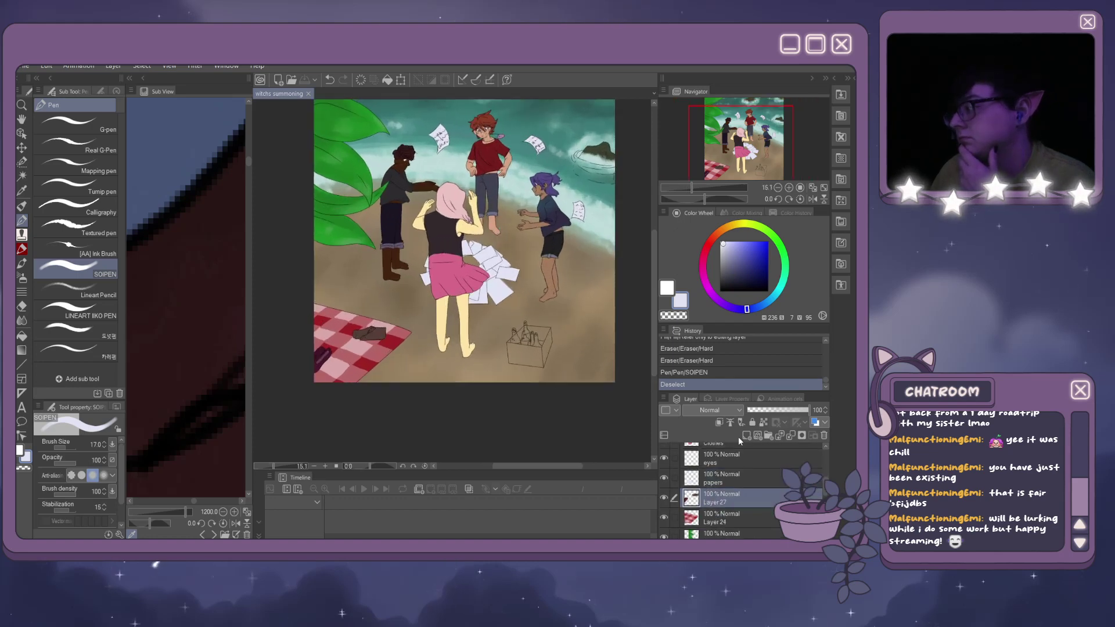
{"action": "left_click", "coordinate": [746, 435]}
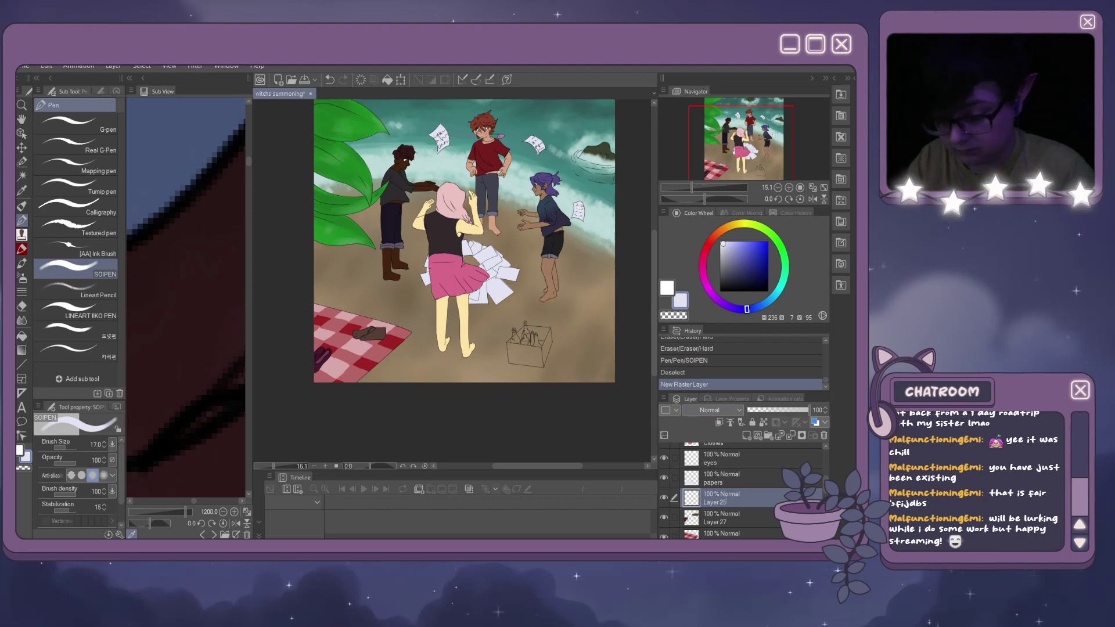
{"action": "type", "text": "boxnbottle"}
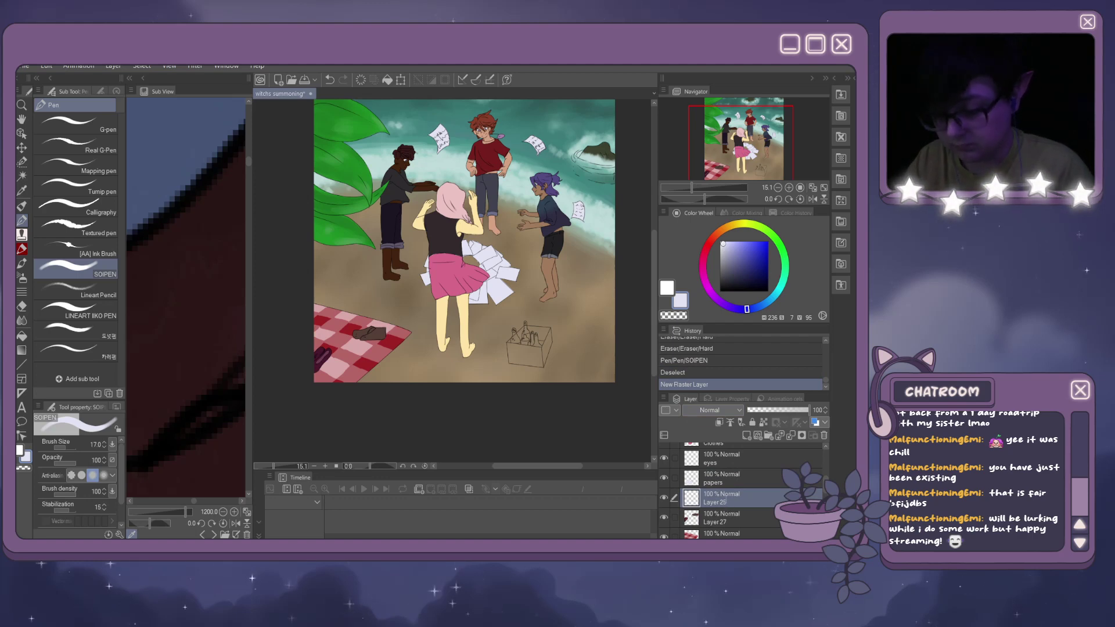
{"action": "key", "text": "Return"}
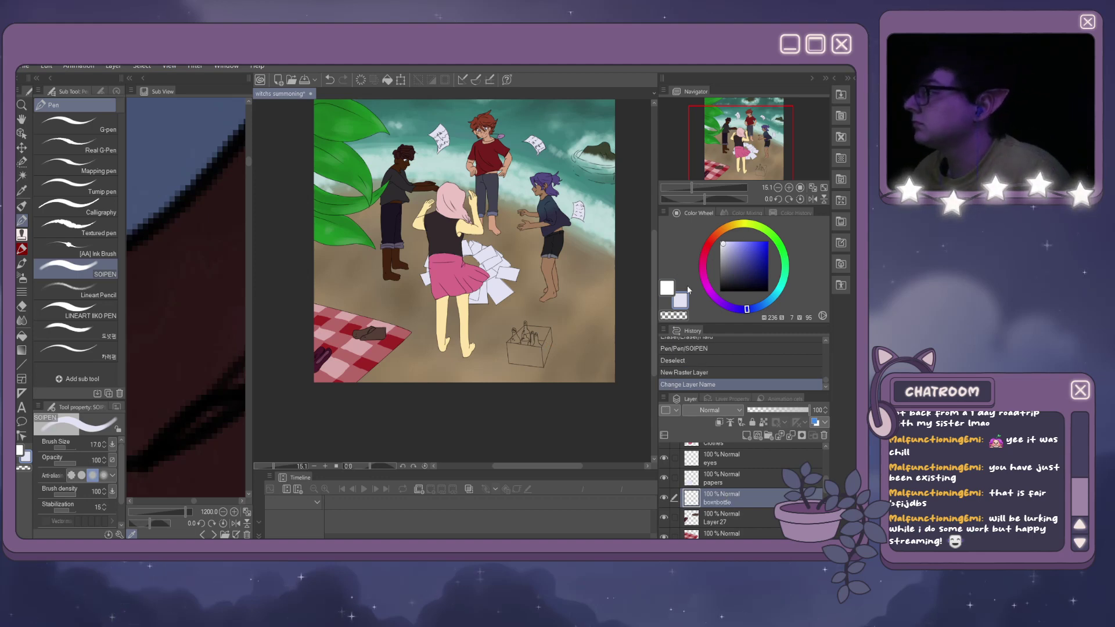
Set the drawing colour to a dark brown with hue 20, saturation 27 and value 28 for the bottle box.
{"action": "left_click", "coordinate": [705, 246]}
{"action": "mouse_move", "coordinate": [732, 259]}
{"action": "left_mouse_down"}
{"action": "mouse_move", "coordinate": [746, 274]}
{"action": "mouse_move", "coordinate": [722, 243]}
{"action": "left_mouse_up"}
{"action": "scroll", "coordinate": [540, 359], "scroll_direction": "up", "scroll_amount": 8}
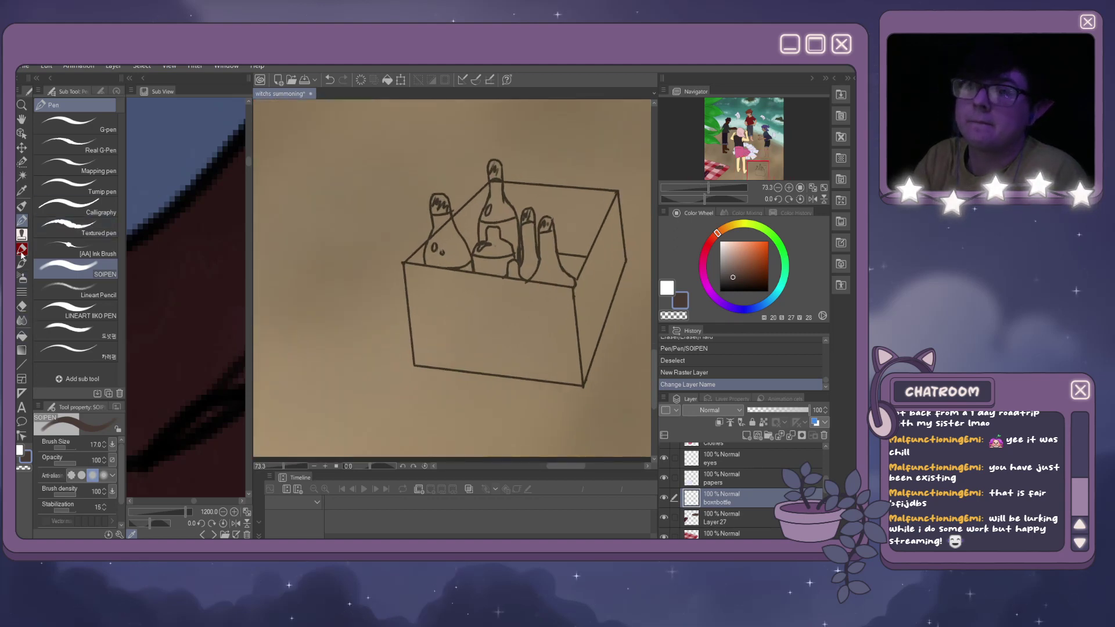
{"action": "left_click", "coordinate": [87, 331]}
{"action": "left_click", "coordinate": [88, 268]}
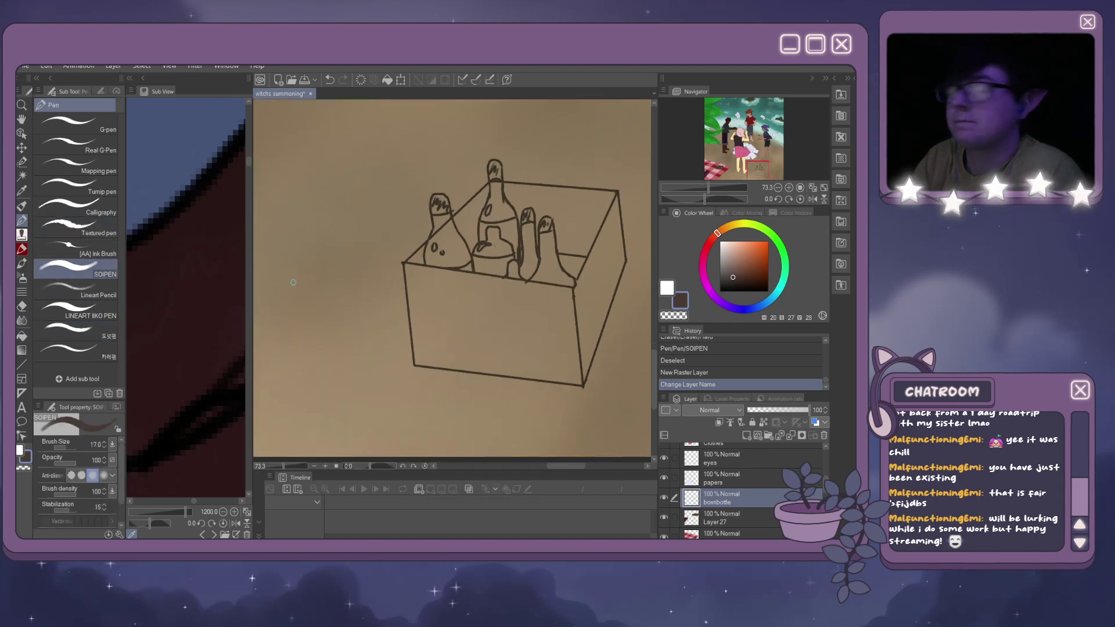
{"action": "scroll", "coordinate": [743, 461], "scroll_direction": "up", "scroll_amount": 2}
{"action": "scroll", "coordinate": [743, 458], "scroll_direction": "up", "scroll_amount": 4}
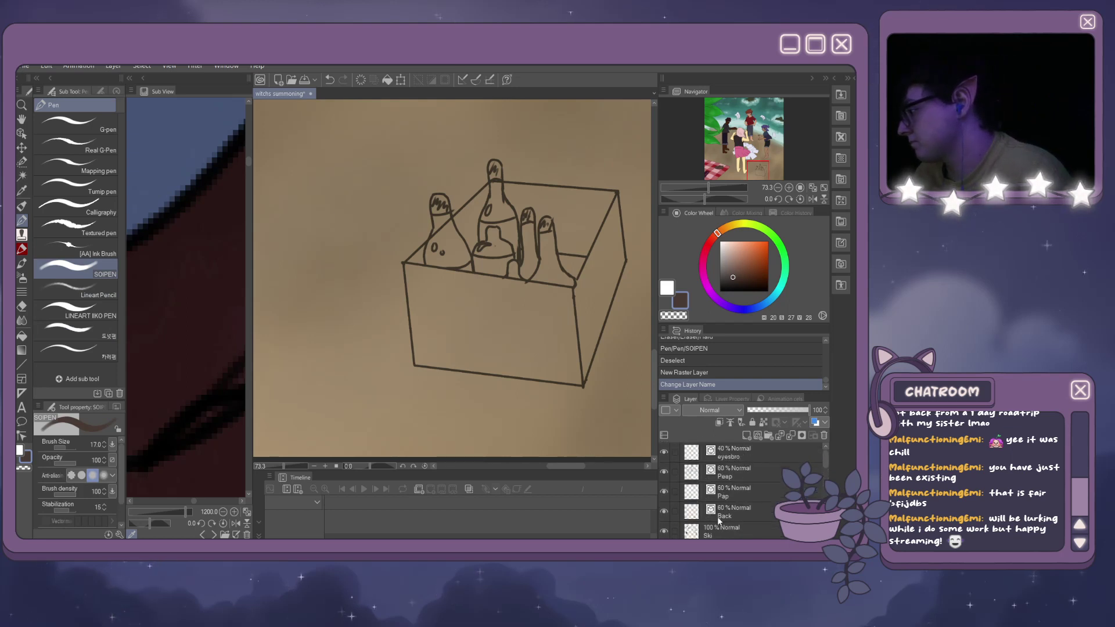
{"action": "left_click", "coordinate": [665, 511]}
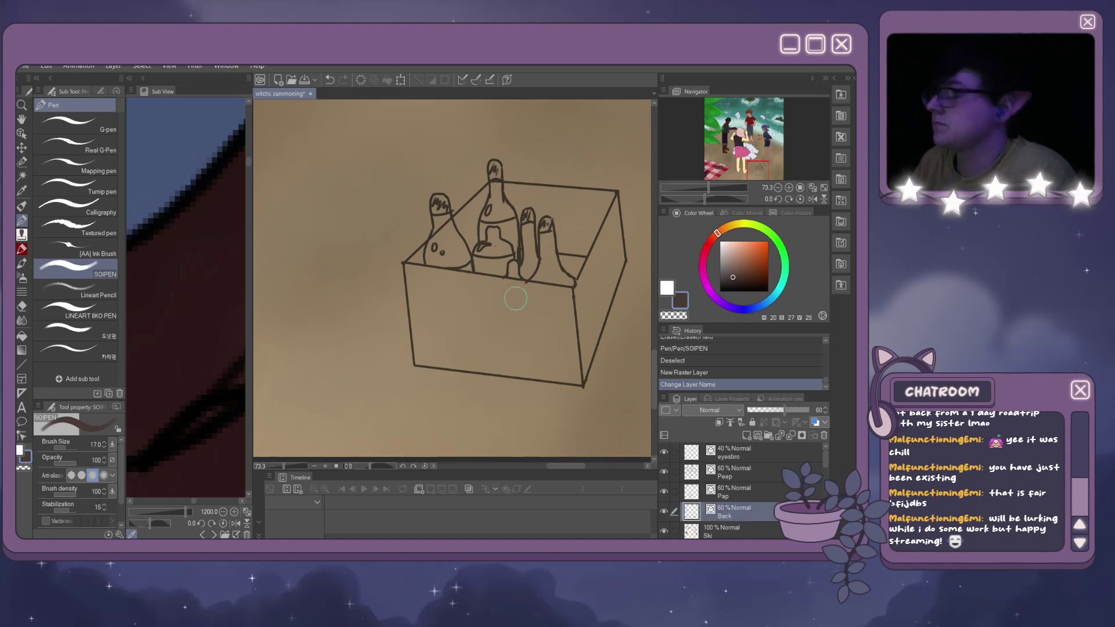
{"action": "left_click_drag", "start_coordinate": [825, 457], "coordinate": [825, 503]}
{"action": "scroll", "coordinate": [743, 491], "scroll_direction": "down", "scroll_amount": 5}
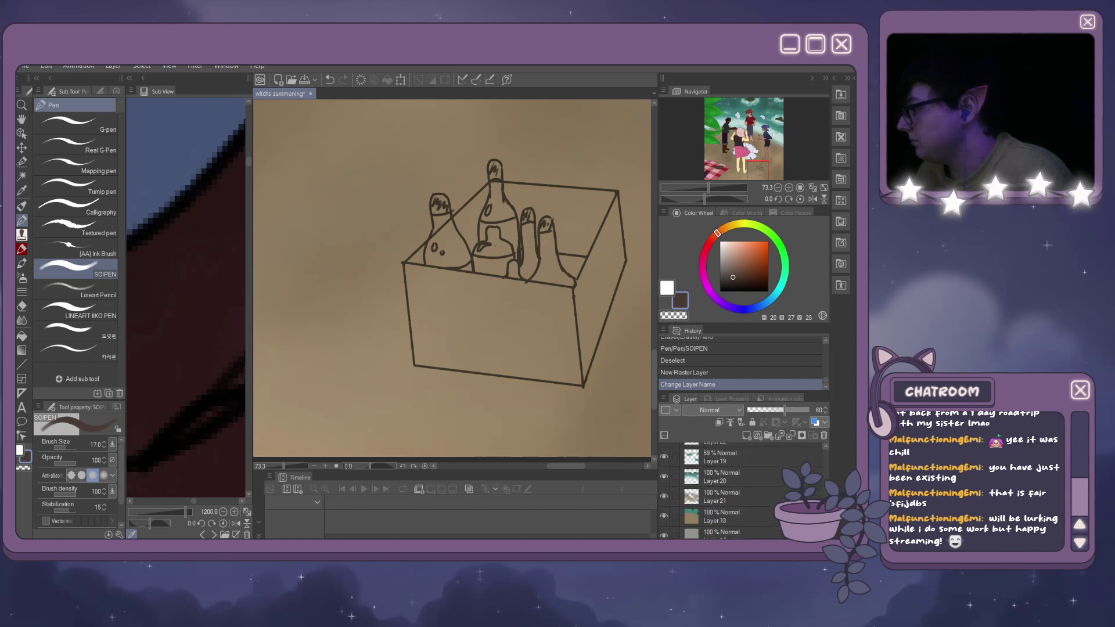
{"action": "scroll", "coordinate": [749, 490], "scroll_direction": "up", "scroll_amount": 10}
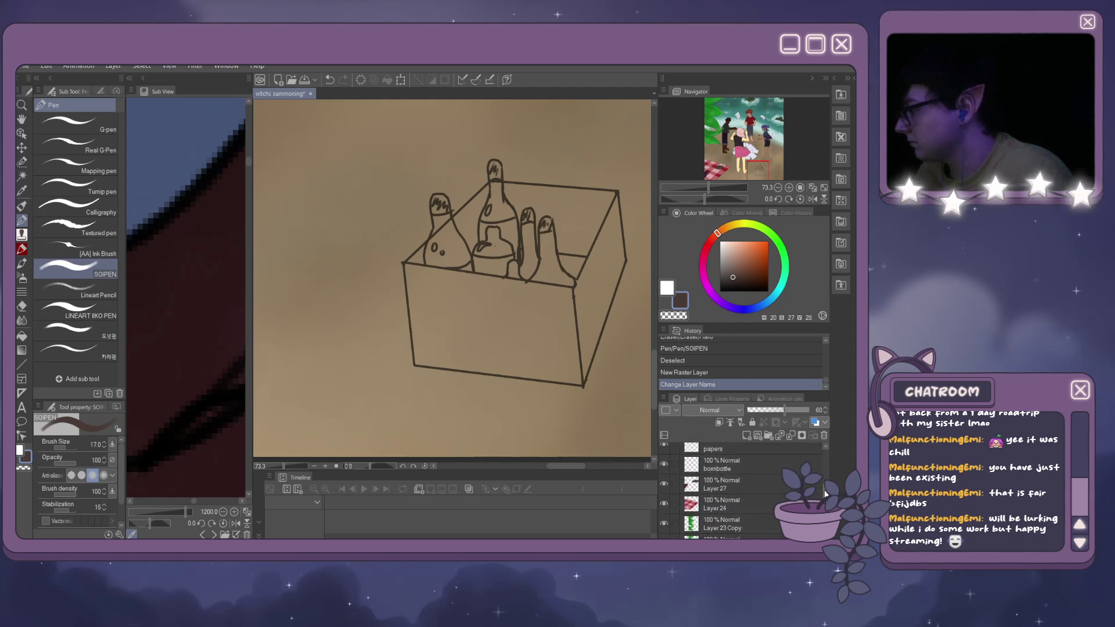
Trace the box's outer edges in dark brown on the boxnbottle layer and fill the enclosed area with the same colour.
{"action": "left_click", "coordinate": [749, 489]}
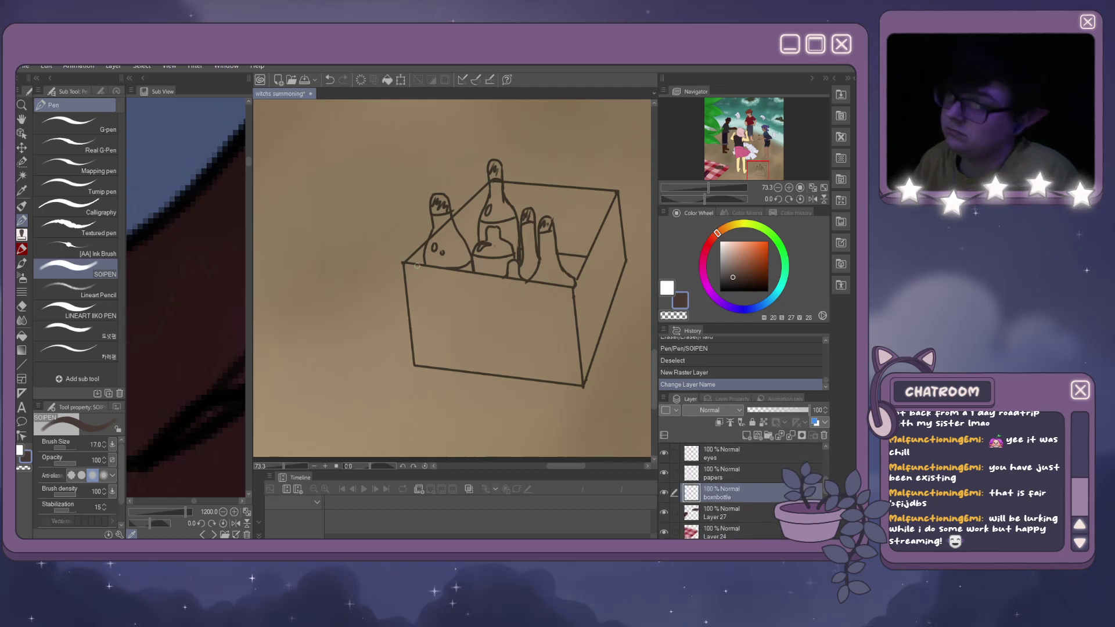
{"action": "mouse_move", "coordinate": [429, 246]}
{"action": "left_mouse_down"}
{"action": "mouse_move", "coordinate": [405, 264]}
{"action": "mouse_move", "coordinate": [417, 364]}
{"action": "mouse_move", "coordinate": [584, 381]}
{"action": "mouse_move", "coordinate": [536, 379]}
{"action": "mouse_move", "coordinate": [558, 383]}
{"action": "mouse_move", "coordinate": [578, 385]}
{"action": "mouse_move", "coordinate": [589, 367]}
{"action": "mouse_move", "coordinate": [625, 259]}
{"action": "left_mouse_up"}
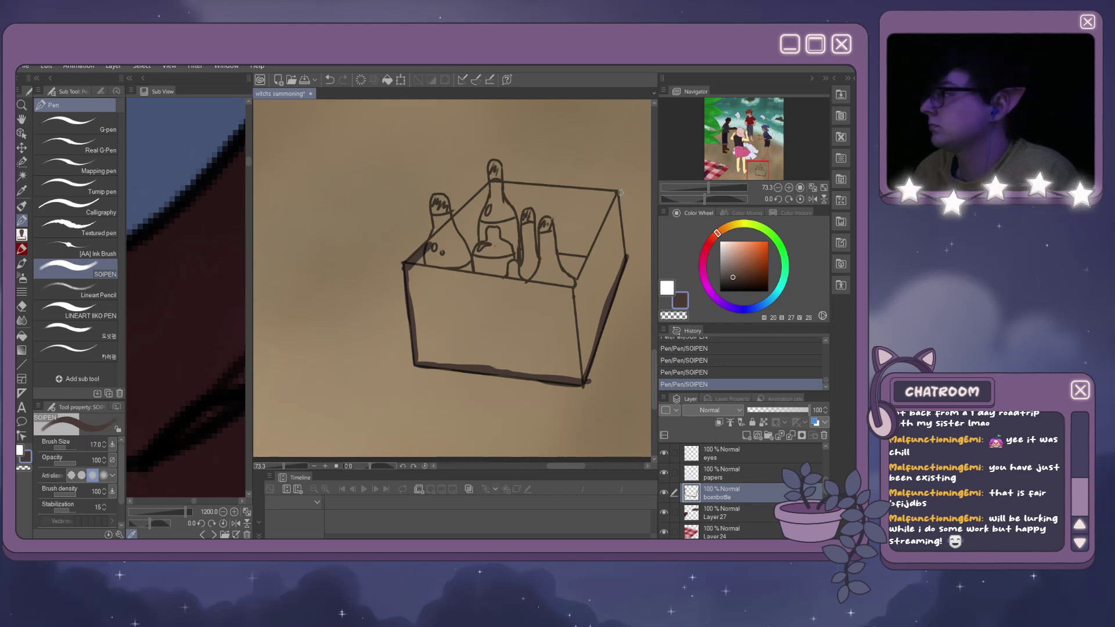
{"action": "left_click_drag", "start_coordinate": [617, 190], "coordinate": [627, 261]}
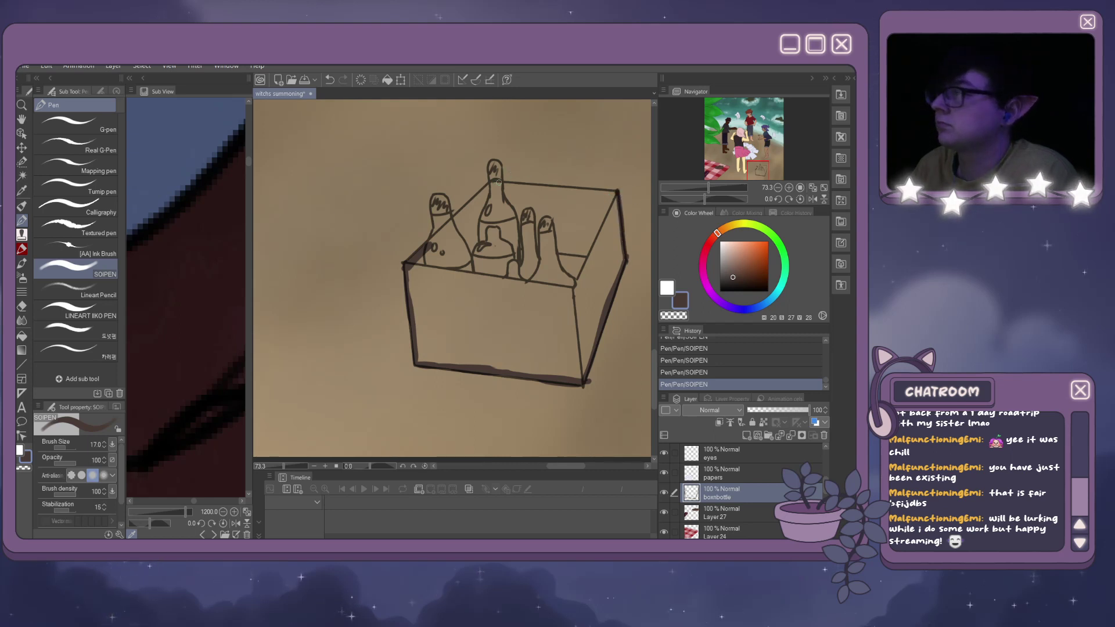
{"action": "left_click_drag", "start_coordinate": [499, 184], "coordinate": [617, 190]}
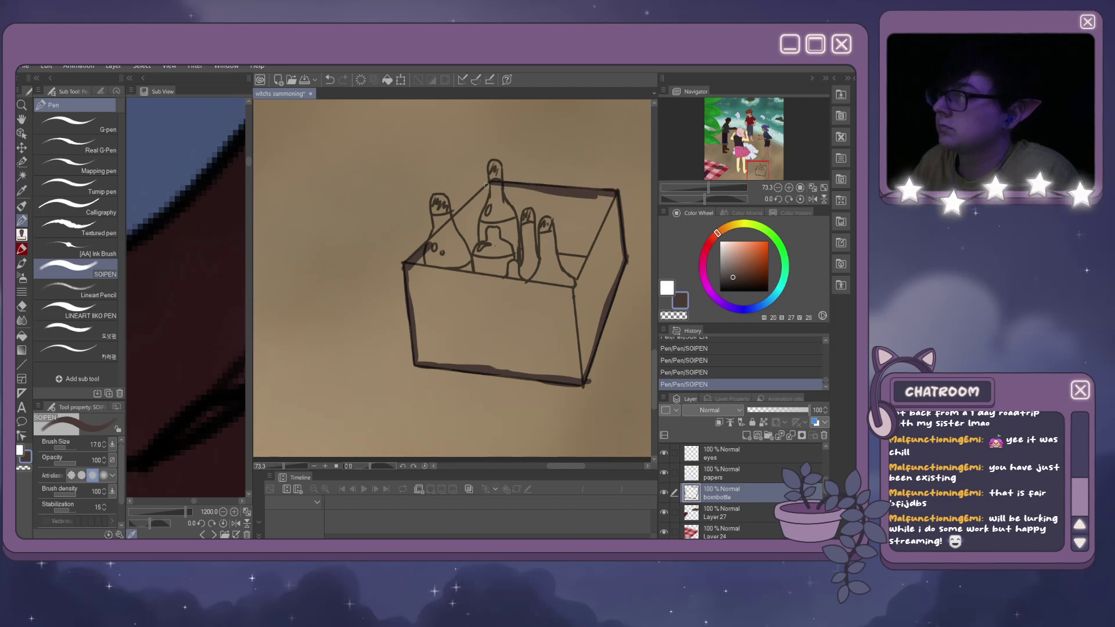
{"action": "left_click_drag", "start_coordinate": [494, 181], "coordinate": [448, 230]}
{"action": "left_click_drag", "start_coordinate": [479, 195], "coordinate": [434, 238]}
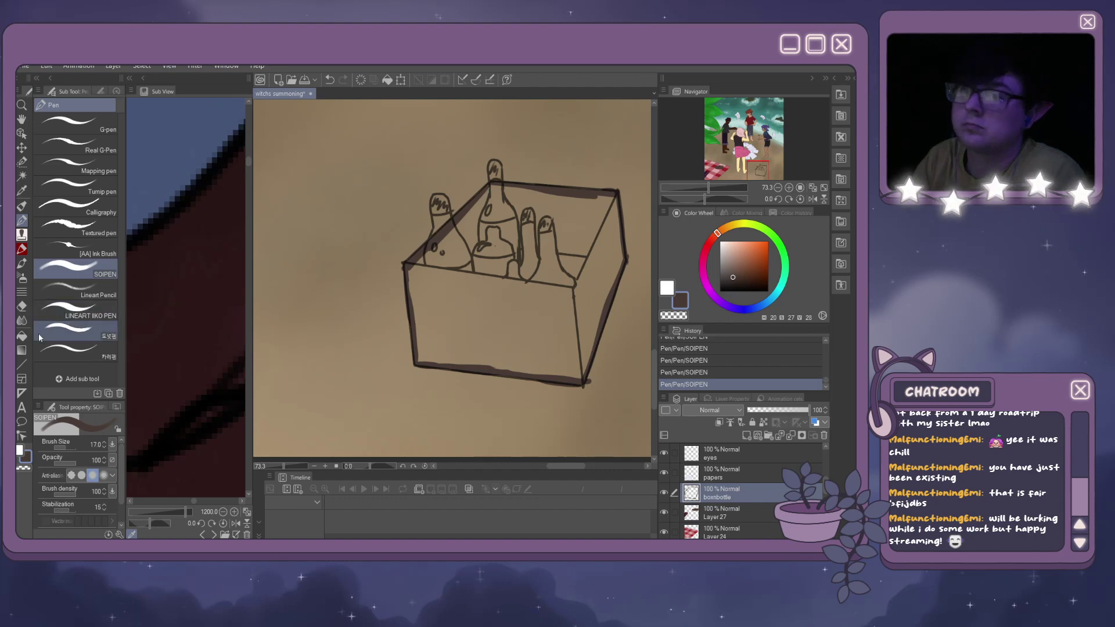
{"action": "key", "text": "g"}
{"action": "left_click", "coordinate": [491, 298]}
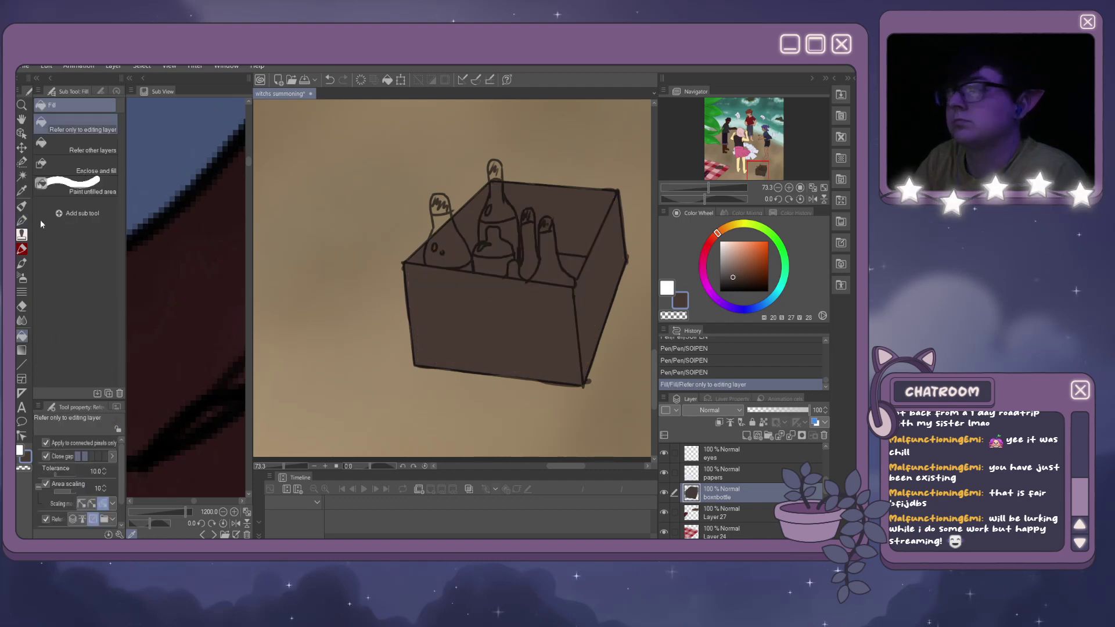
Add a new raster layer directly above the boxnbottle layer and name it bottles.
{"action": "left_click", "coordinate": [23, 222]}
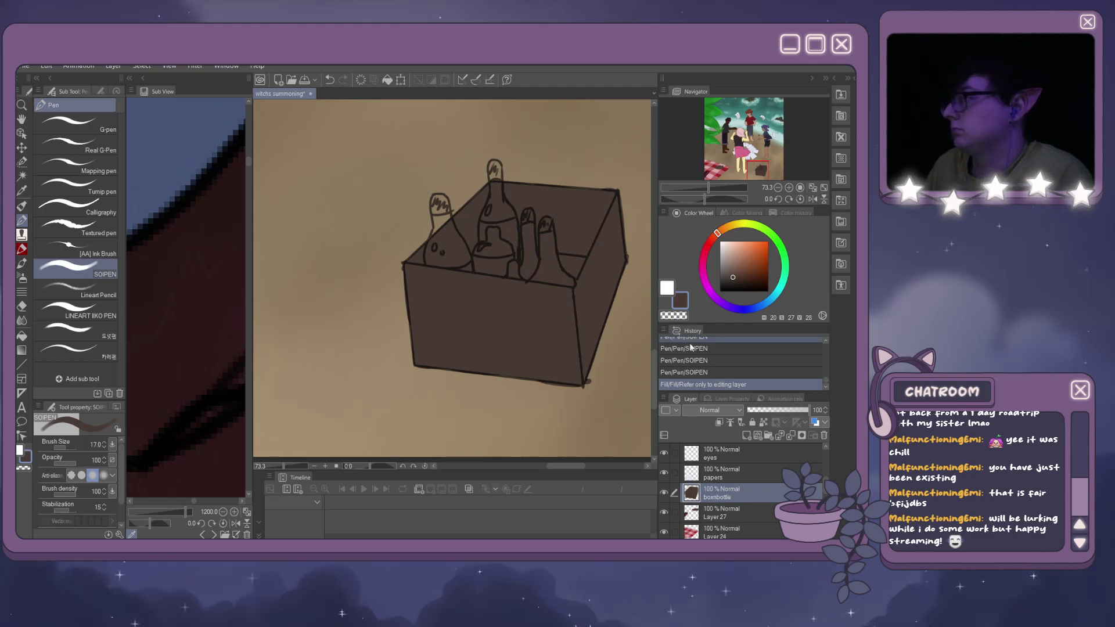
{"action": "left_click", "coordinate": [747, 436]}
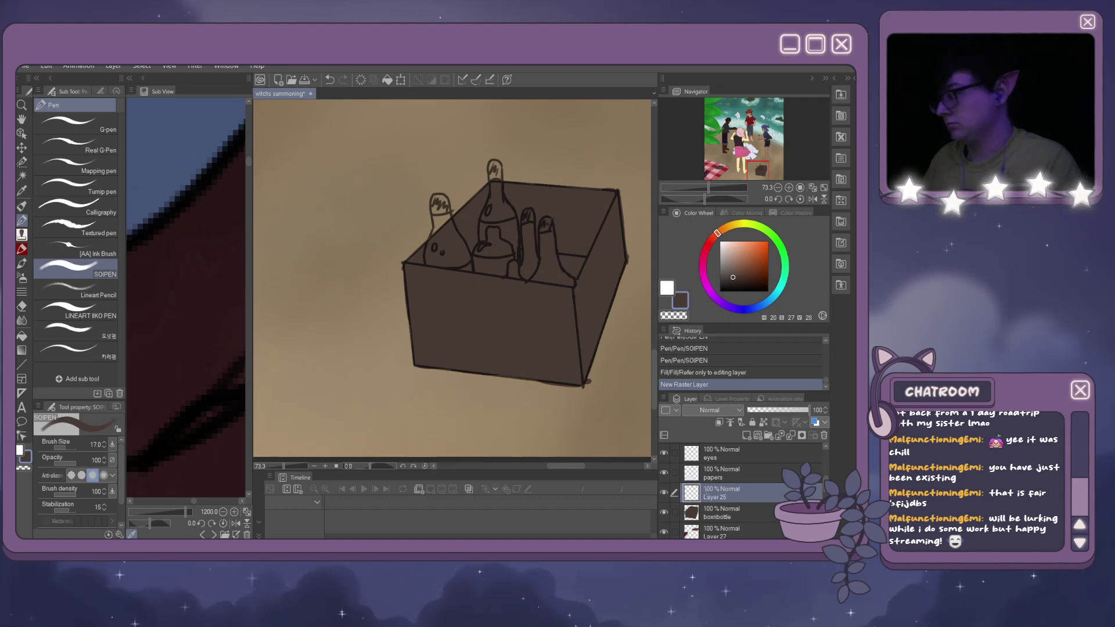
{"action": "type", "text": "bottles"}
{"action": "key", "text": "Return"}
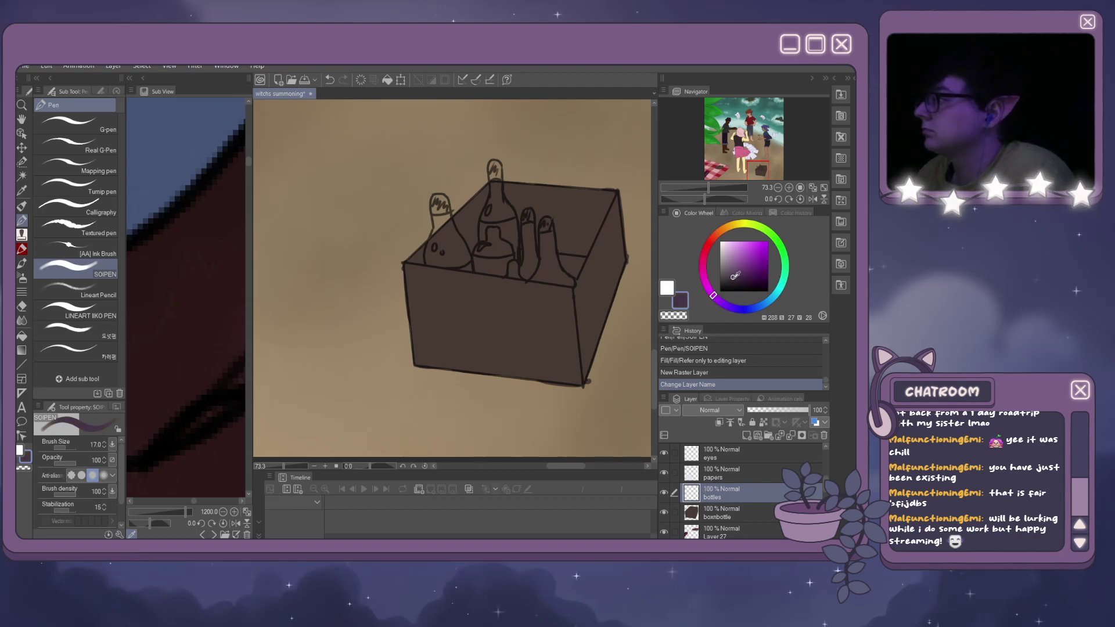
Paint the leftmost flask's glass body pale purple with hue 288, saturation 11 and value 90.
{"action": "left_click_drag", "start_coordinate": [732, 274], "coordinate": [724, 246]}
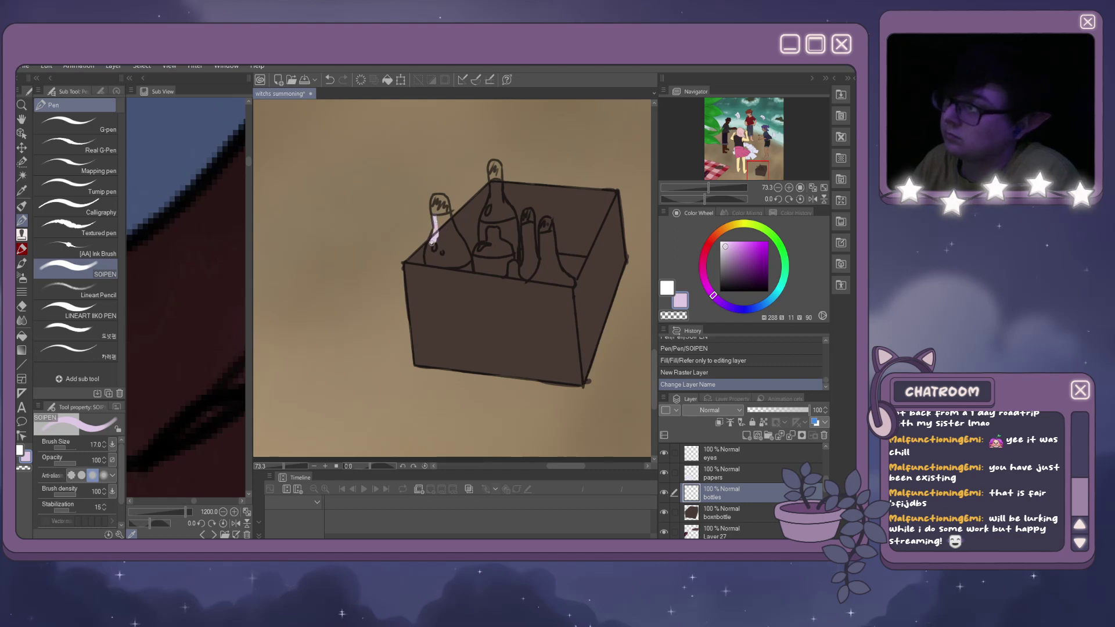
{"action": "mouse_move", "coordinate": [432, 243]}
{"action": "left_mouse_down"}
{"action": "mouse_move", "coordinate": [467, 259]}
{"action": "mouse_move", "coordinate": [448, 215]}
{"action": "mouse_move", "coordinate": [438, 239]}
{"action": "mouse_move", "coordinate": [444, 231]}
{"action": "mouse_move", "coordinate": [458, 265]}
{"action": "mouse_move", "coordinate": [460, 245]}
{"action": "mouse_move", "coordinate": [461, 259]}
{"action": "mouse_move", "coordinate": [450, 242]}
{"action": "mouse_move", "coordinate": [432, 257]}
{"action": "left_mouse_up"}
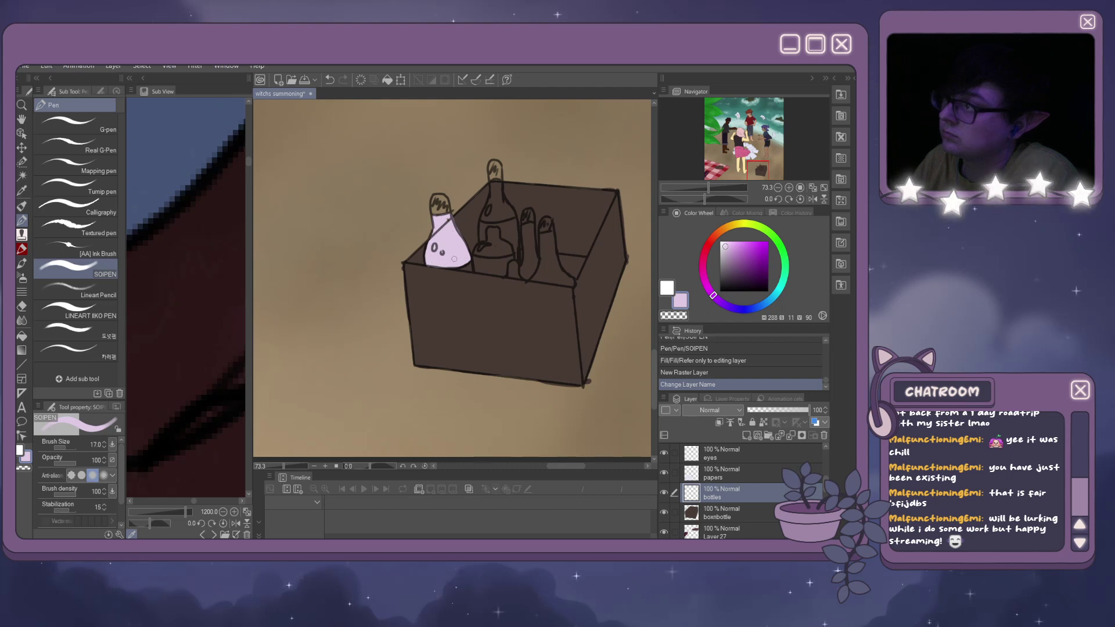
{"action": "left_click_drag", "start_coordinate": [457, 258], "coordinate": [449, 262]}
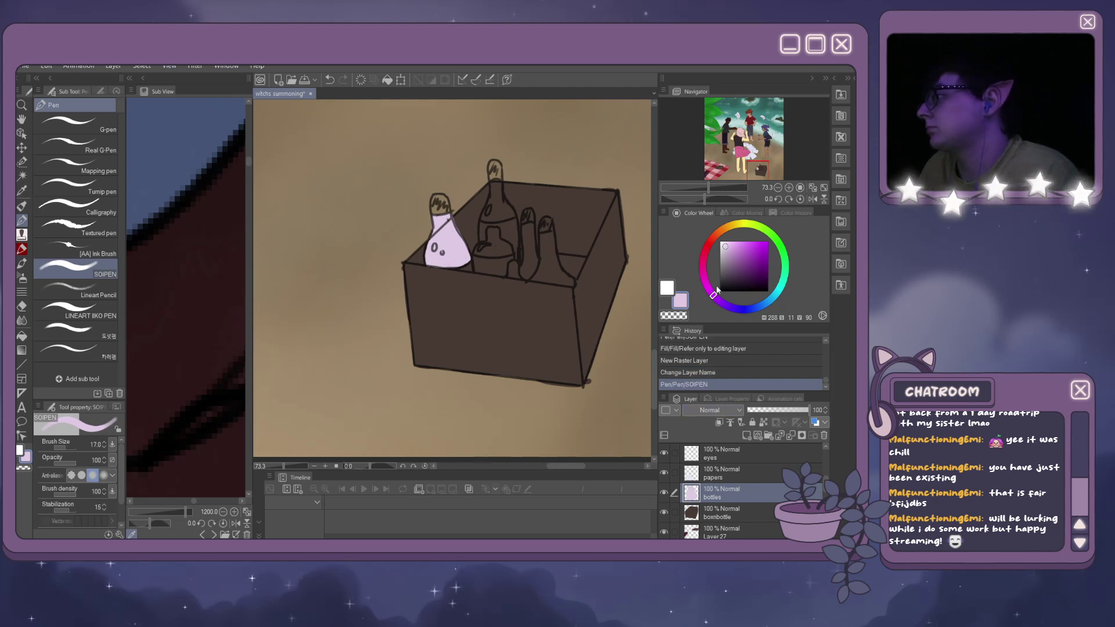
Set the bottles layer to Screen blending at 29% opacity.
{"action": "left_click", "coordinate": [697, 176]}
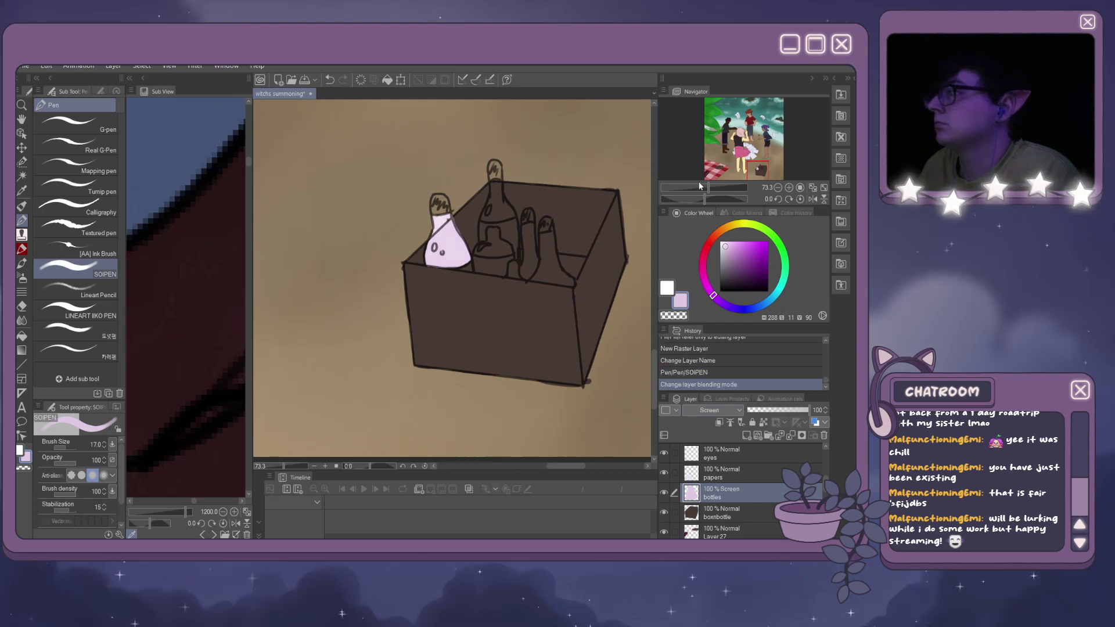
{"action": "left_click", "coordinate": [770, 411]}
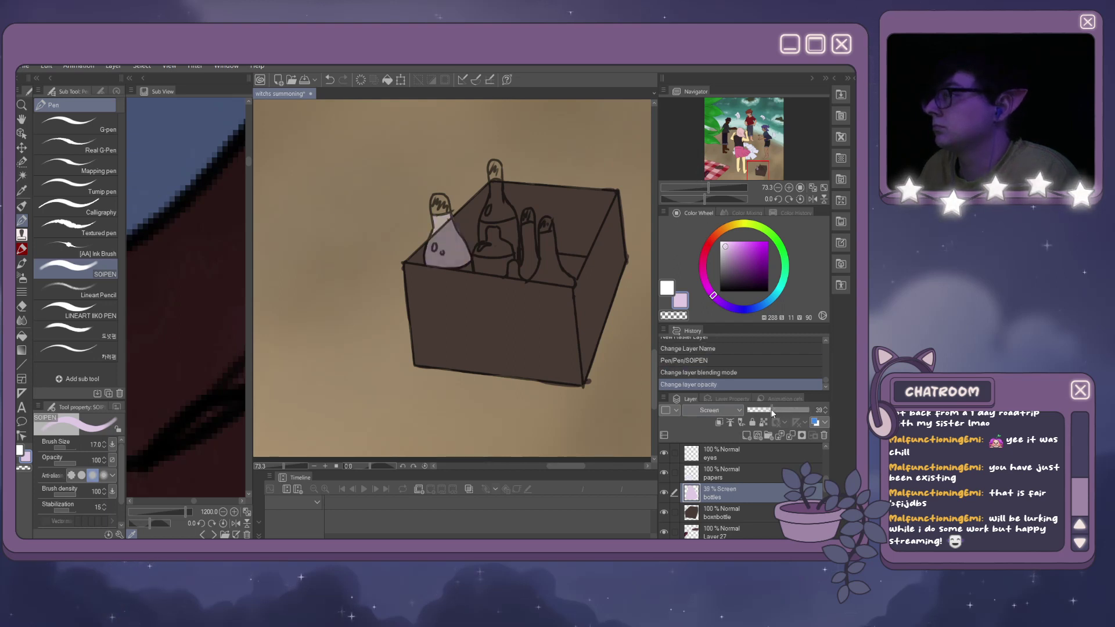
{"action": "left_click_drag", "start_coordinate": [770, 412], "coordinate": [765, 409]}
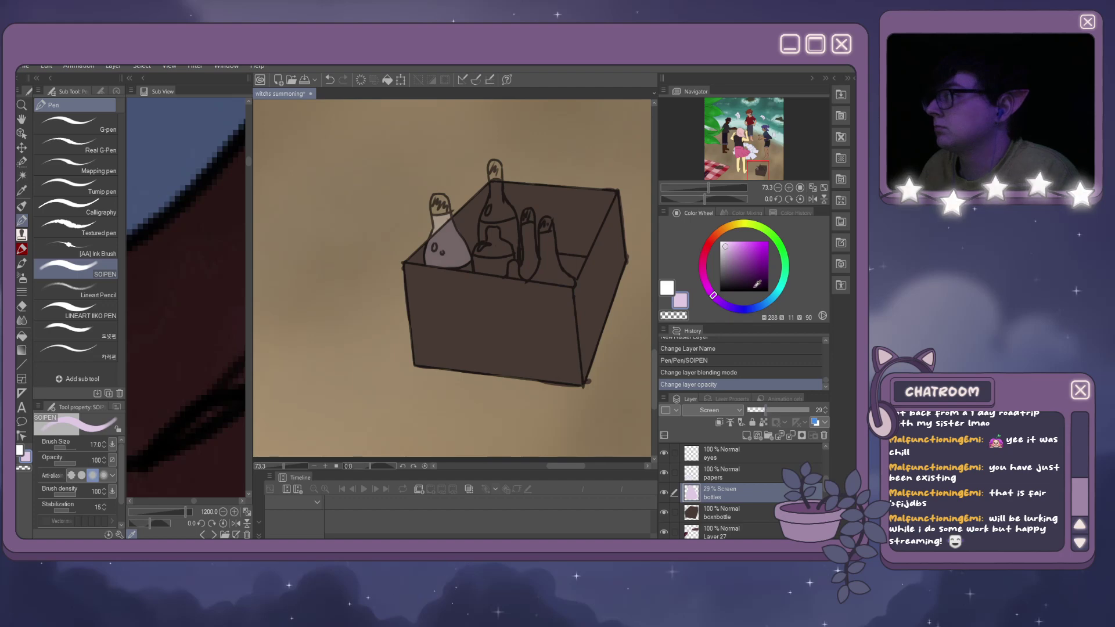
Paint white highlights in the leftmost flask's small ovals and in the oval on the tall bottle's shoulder.
{"action": "left_click", "coordinate": [720, 242]}
{"action": "left_click_drag", "start_coordinate": [433, 247], "coordinate": [436, 249]}
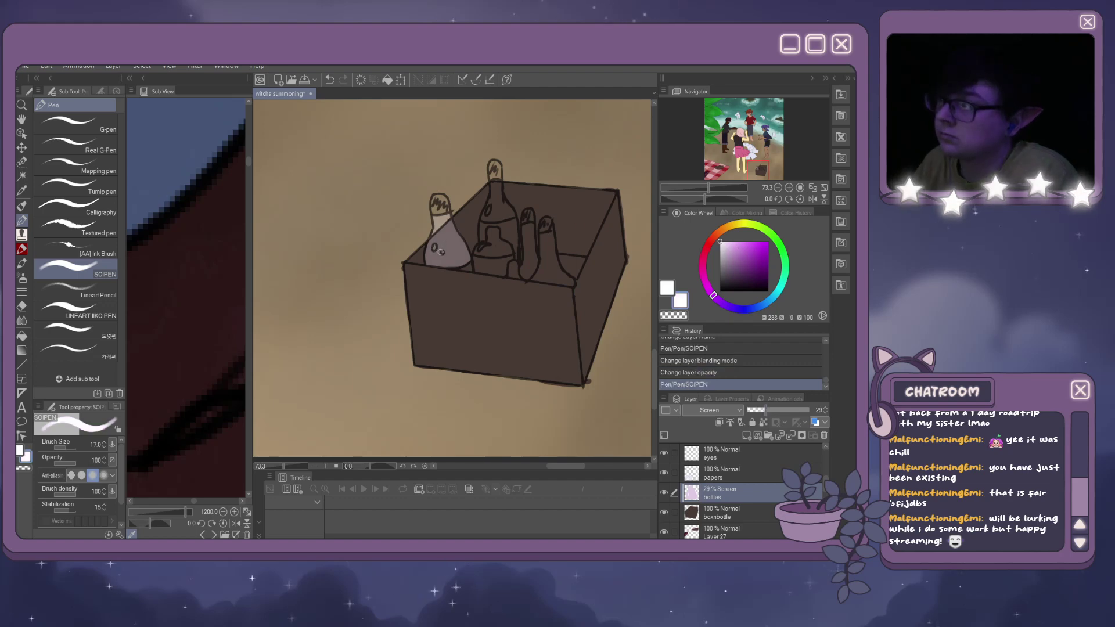
{"action": "left_click", "coordinate": [443, 253]}
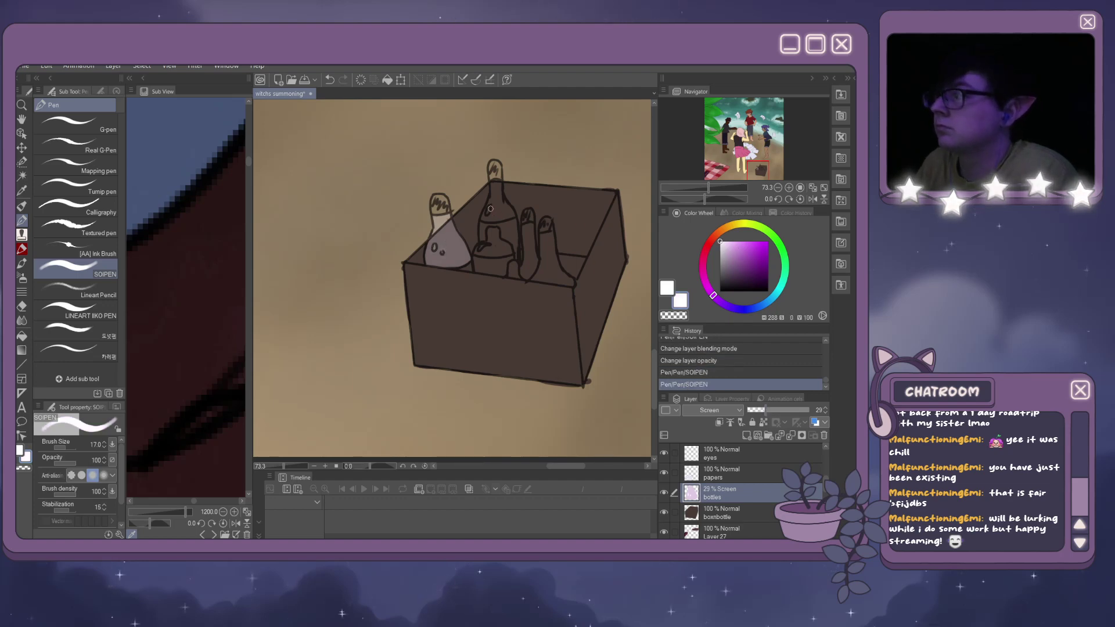
{"action": "left_click_drag", "start_coordinate": [486, 216], "coordinate": [492, 208]}
{"action": "key", "text": "ctrl+z"}
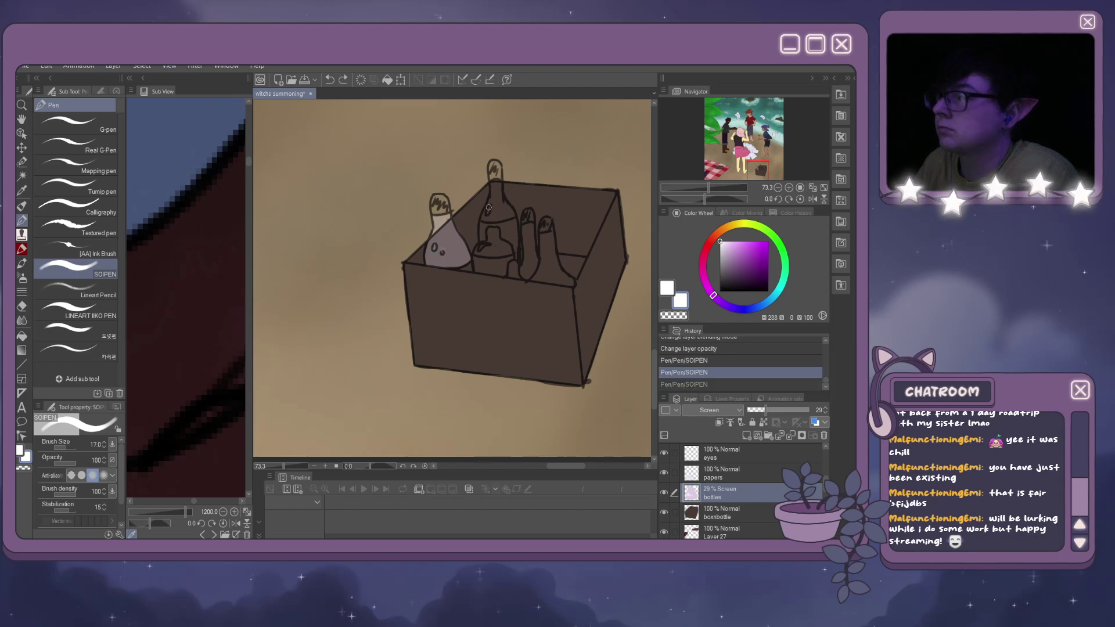
{"action": "key", "text": "ctrl+y"}
Paint the tall bottle's neck and shoulder pale violet with hue 266, saturation 13 and value 88.
{"action": "left_click", "coordinate": [725, 308]}
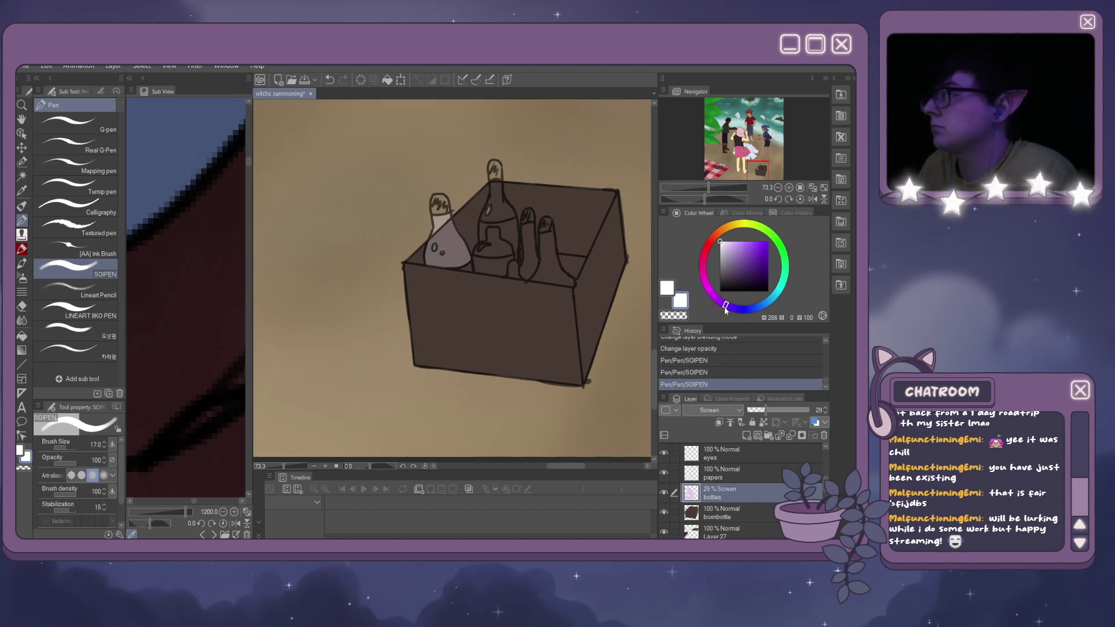
{"action": "left_click", "coordinate": [726, 247]}
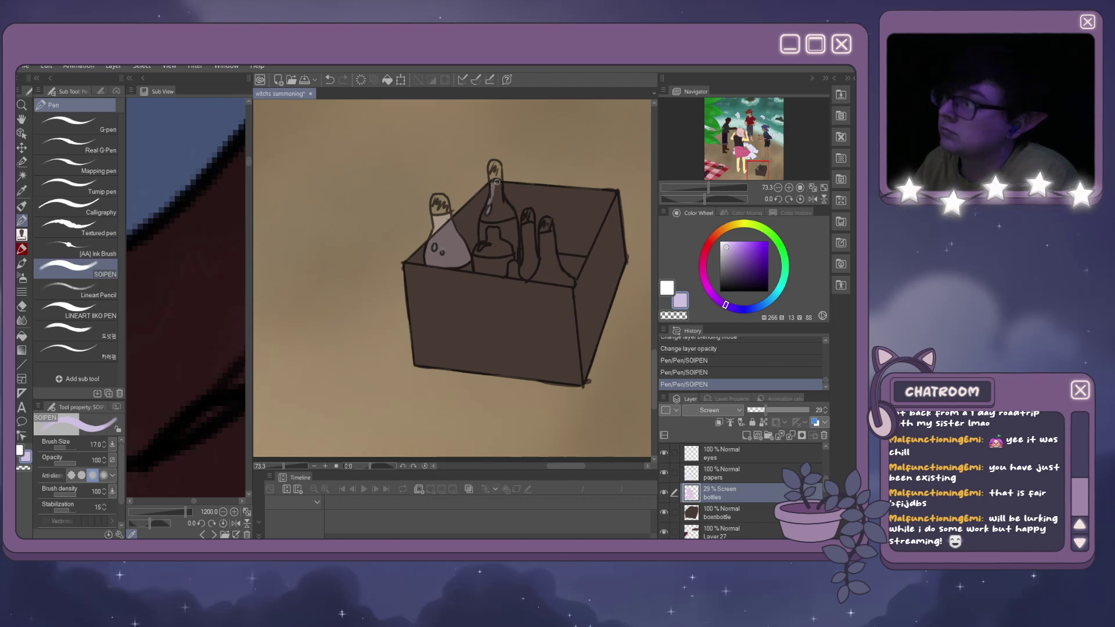
{"action": "mouse_move", "coordinate": [496, 182]}
{"action": "left_mouse_down"}
{"action": "mouse_move", "coordinate": [512, 216]}
{"action": "mouse_move", "coordinate": [501, 200]}
{"action": "left_mouse_up"}
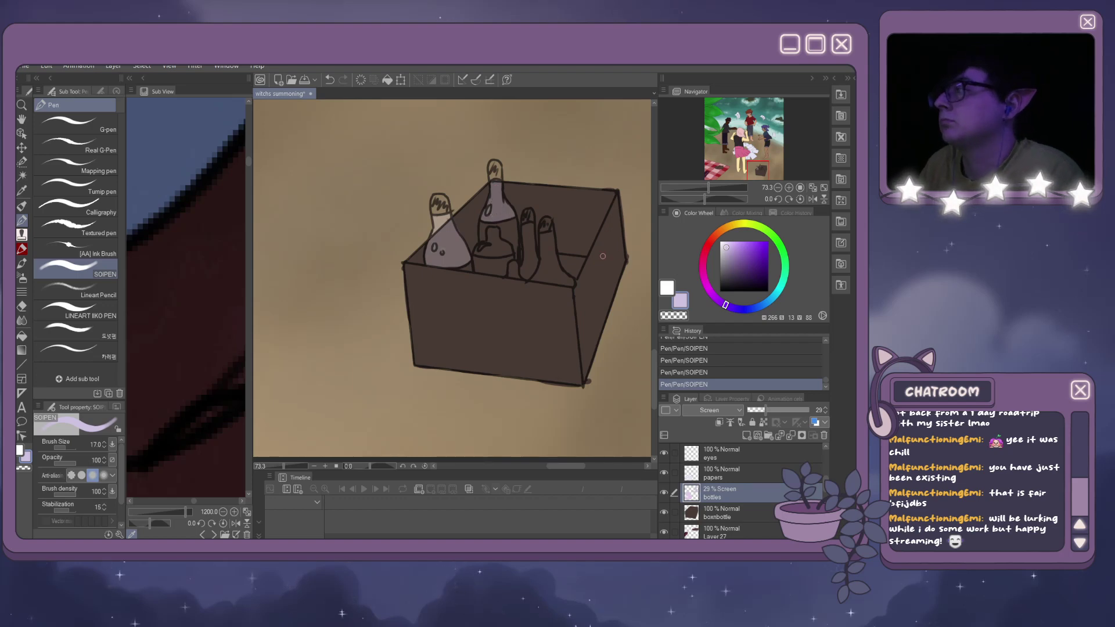
Paint the small rounded bottle shape below the tall bottle's shoulder pale green with hue 137, saturation 13 and value 88.
{"action": "left_click", "coordinate": [781, 266]}
{"action": "left_click_drag", "start_coordinate": [780, 267], "coordinate": [783, 256]}
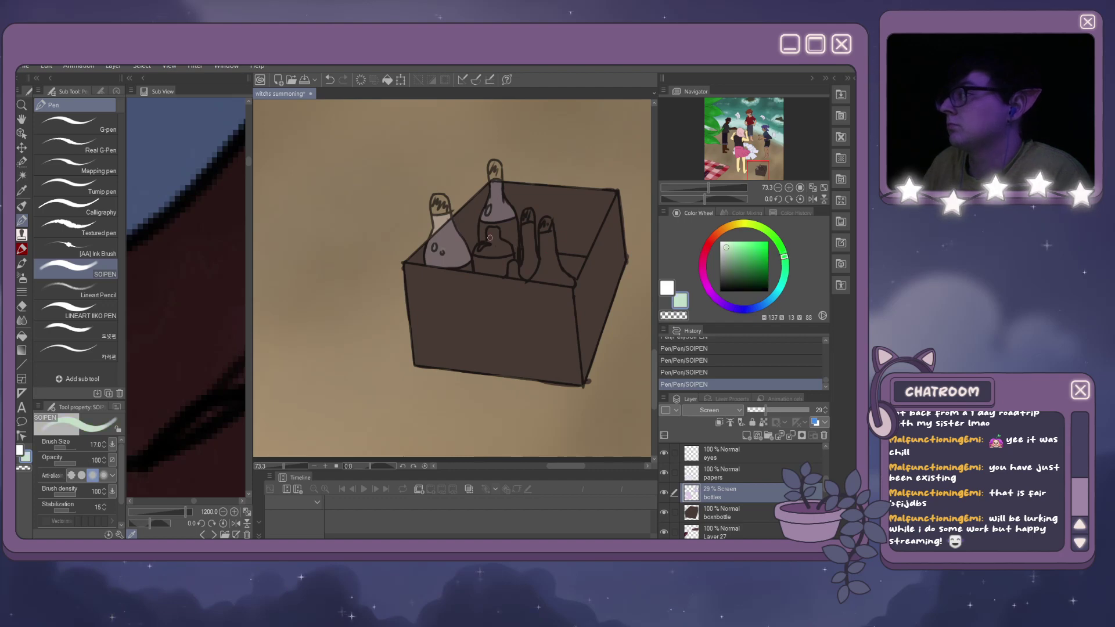
{"action": "left_click_drag", "start_coordinate": [491, 246], "coordinate": [476, 249]}
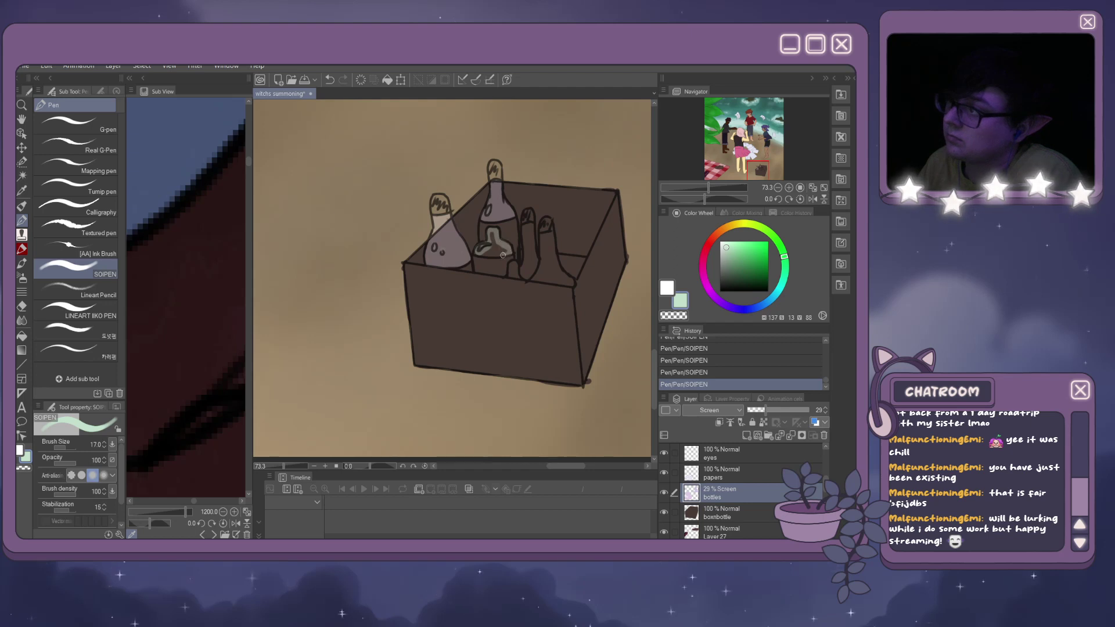
{"action": "mouse_move", "coordinate": [502, 254]}
{"action": "left_mouse_down"}
{"action": "mouse_move", "coordinate": [481, 254]}
{"action": "mouse_move", "coordinate": [500, 251]}
{"action": "mouse_move", "coordinate": [493, 242]}
{"action": "left_mouse_up"}
Paint the thin tube pale red with hue 1 and the small stub beside it pale pink with hue 340, both saturation 13, value 88.
{"action": "left_click", "coordinate": [708, 243]}
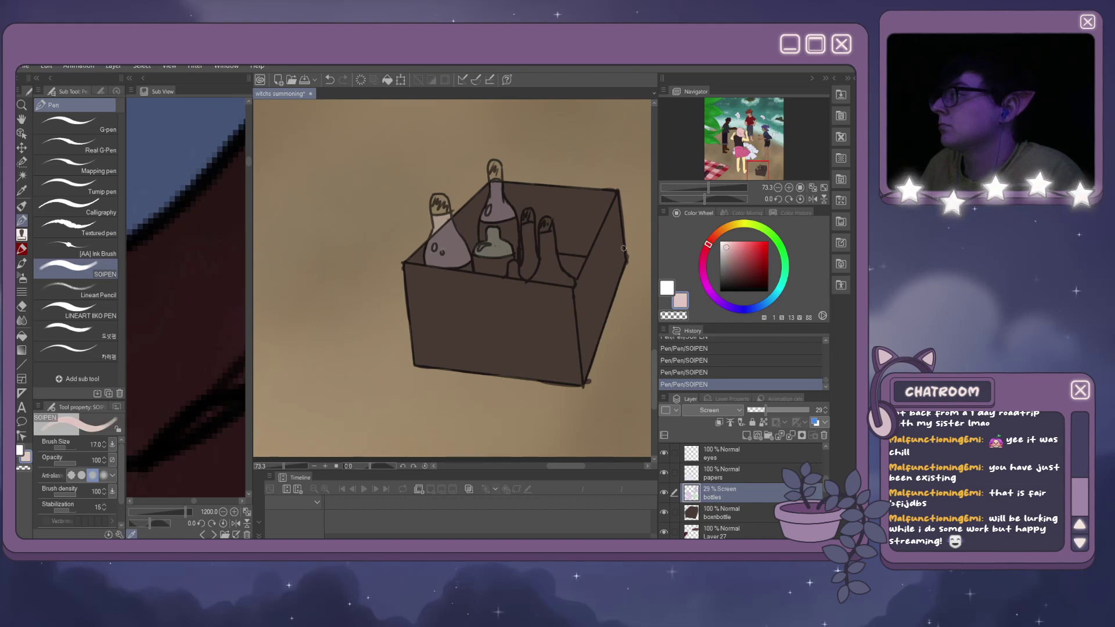
{"action": "mouse_move", "coordinate": [524, 226]}
{"action": "left_mouse_down"}
{"action": "mouse_move", "coordinate": [522, 269]}
{"action": "mouse_move", "coordinate": [536, 262]}
{"action": "mouse_move", "coordinate": [522, 226]}
{"action": "mouse_move", "coordinate": [532, 266]}
{"action": "left_mouse_up"}
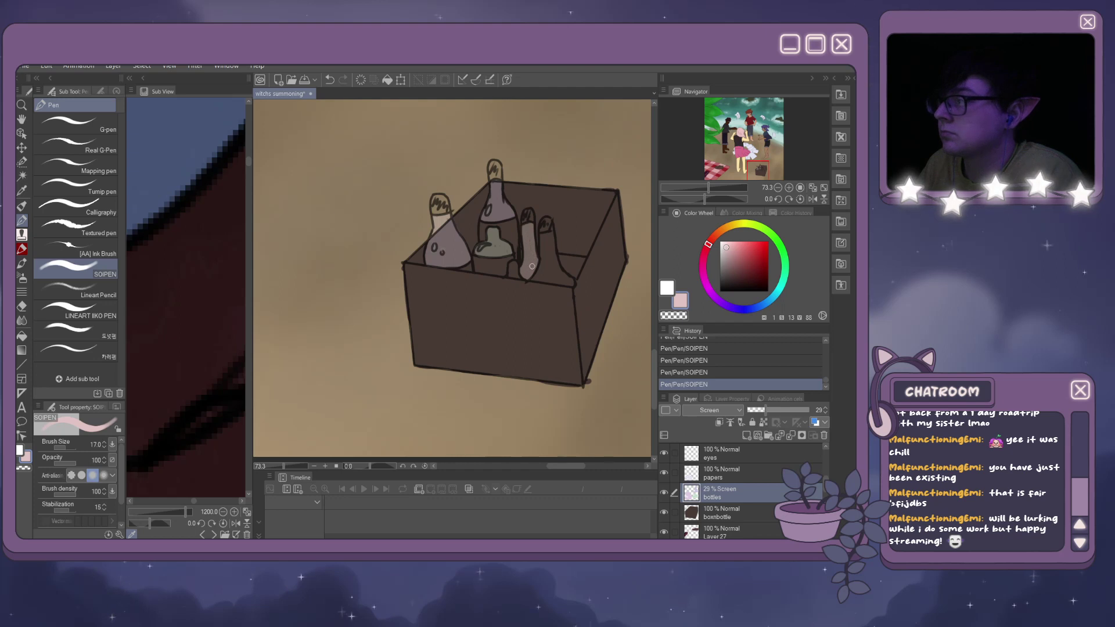
{"action": "left_click_drag", "start_coordinate": [708, 246], "coordinate": [703, 258]}
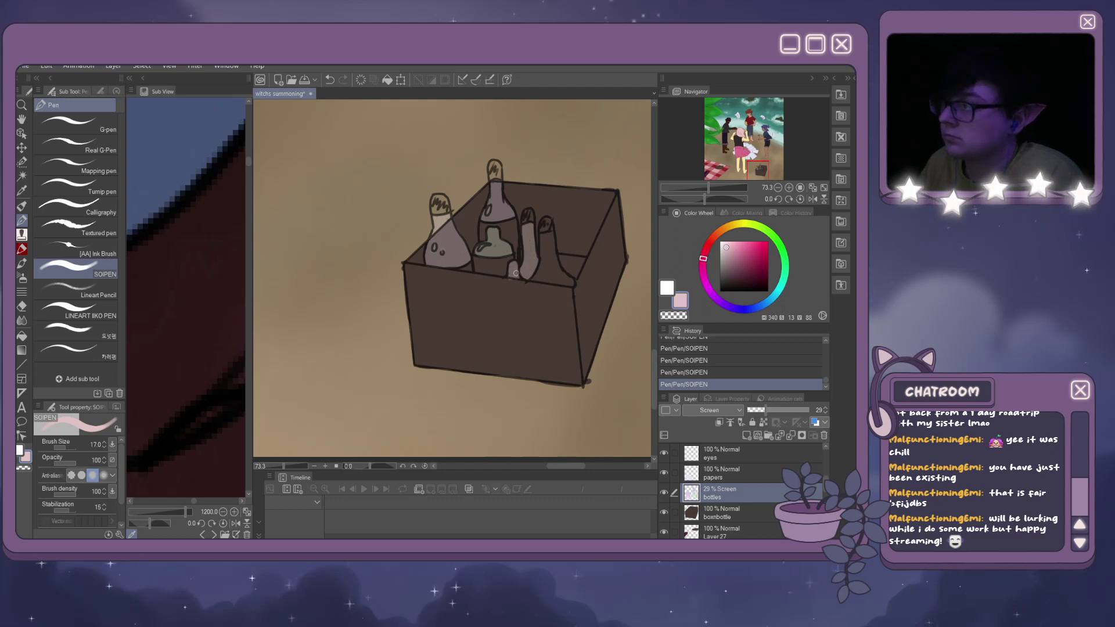
Paint the rightmost bottle pale yellow with hue 42, saturation 13 and value 88, and erase overspill along the box's front rim.
{"action": "left_click", "coordinate": [731, 226]}
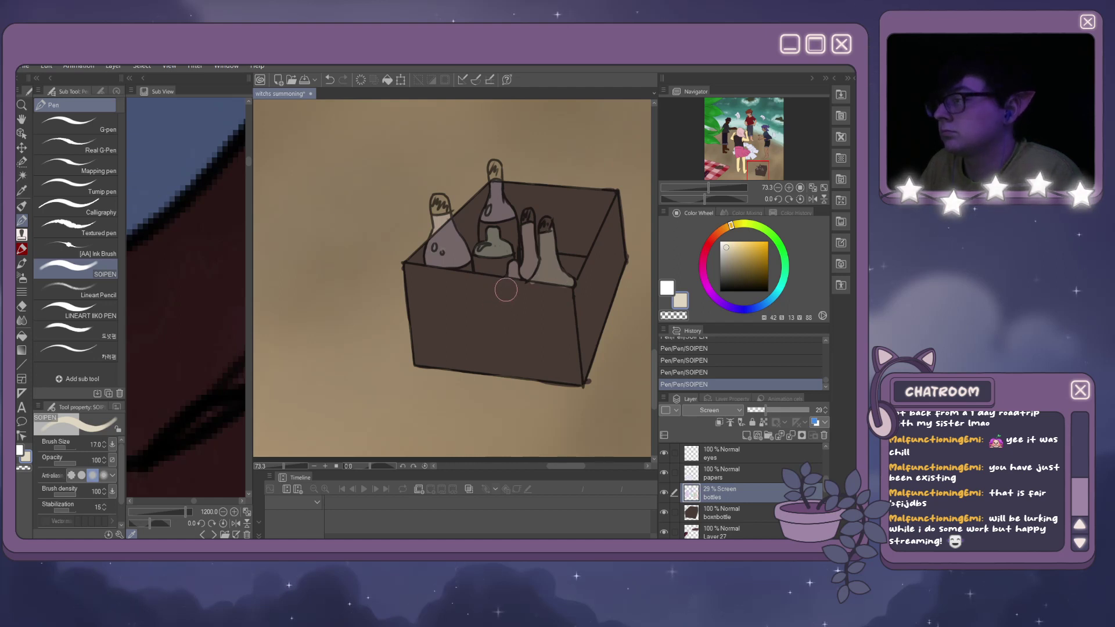
{"action": "left_click_drag", "start_coordinate": [506, 289], "coordinate": [608, 297]}
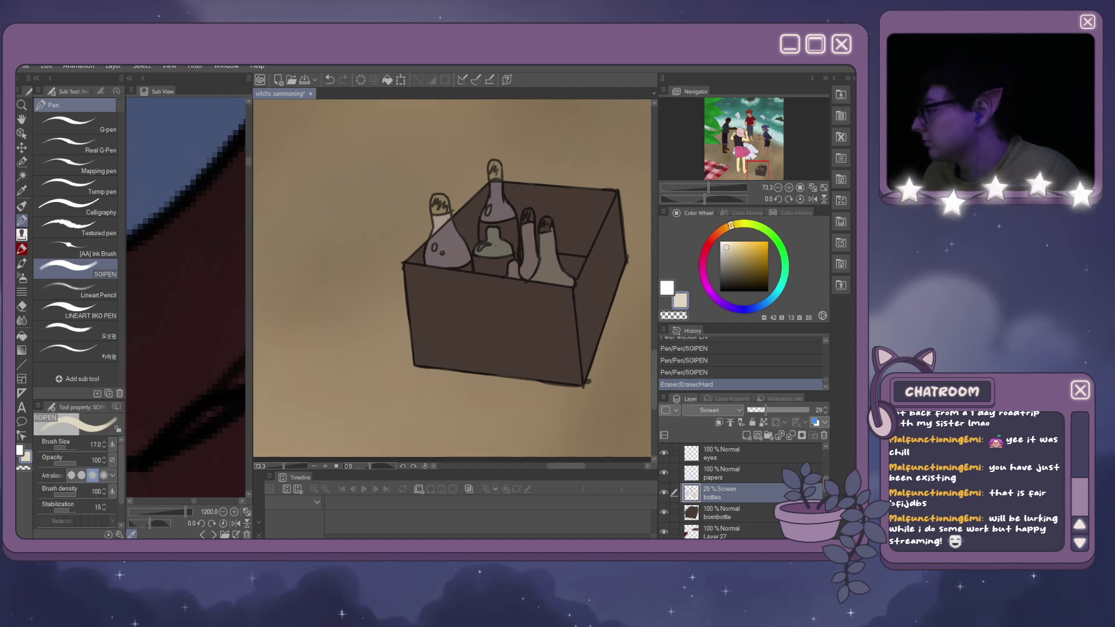
On the Back line-art layer, erase the small bubble circles inside the conical front bottle and the tall bottle.
{"action": "scroll", "coordinate": [829, 467], "scroll_direction": "down", "scroll_amount": 5}
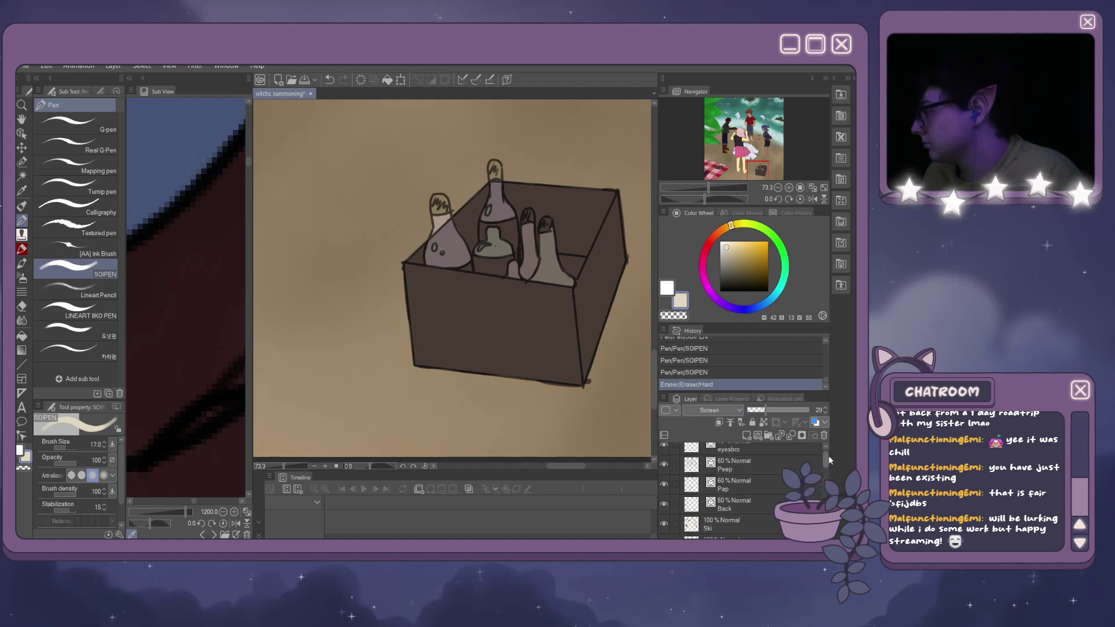
{"action": "left_click", "coordinate": [746, 503]}
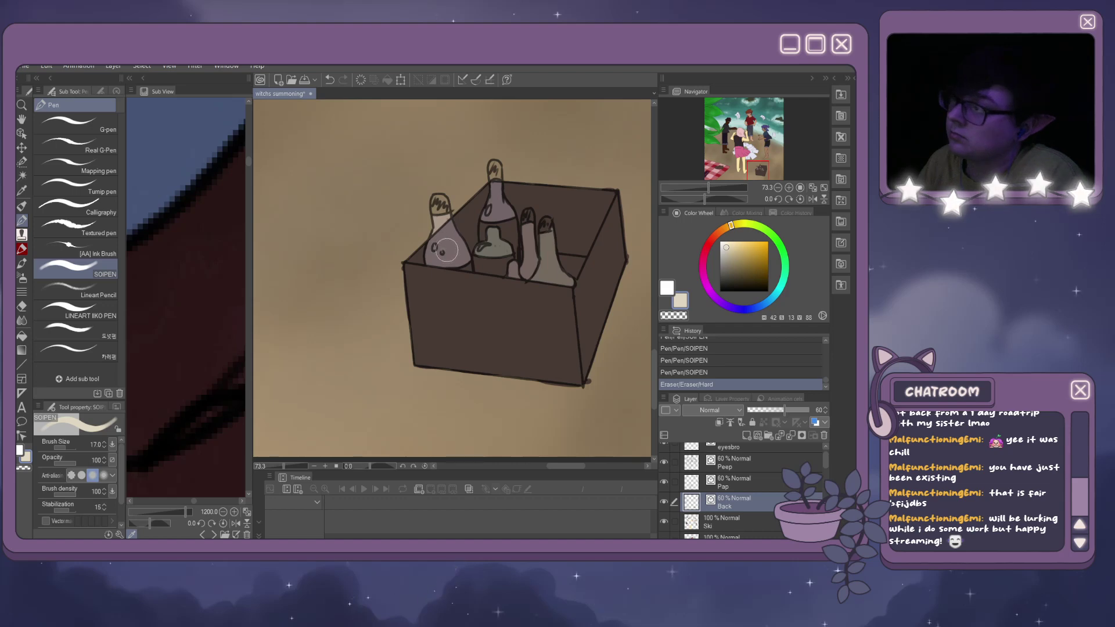
{"action": "mouse_move", "coordinate": [446, 250]}
{"action": "left_mouse_down"}
{"action": "mouse_move", "coordinate": [437, 248]}
{"action": "mouse_move", "coordinate": [445, 253]}
{"action": "left_mouse_up"}
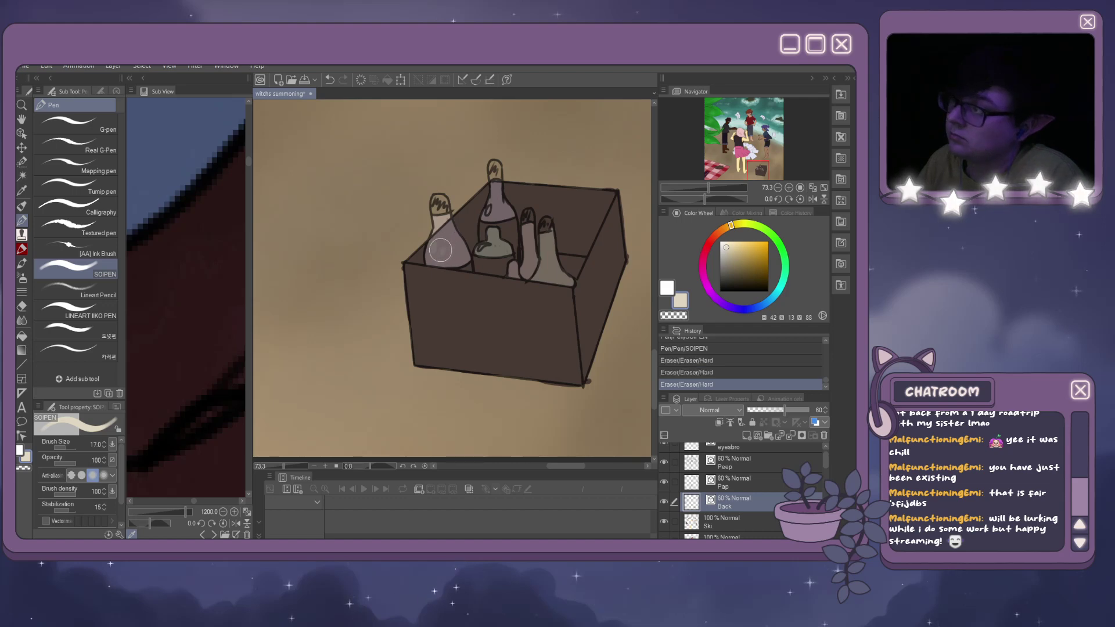
{"action": "left_click", "coordinate": [491, 208]}
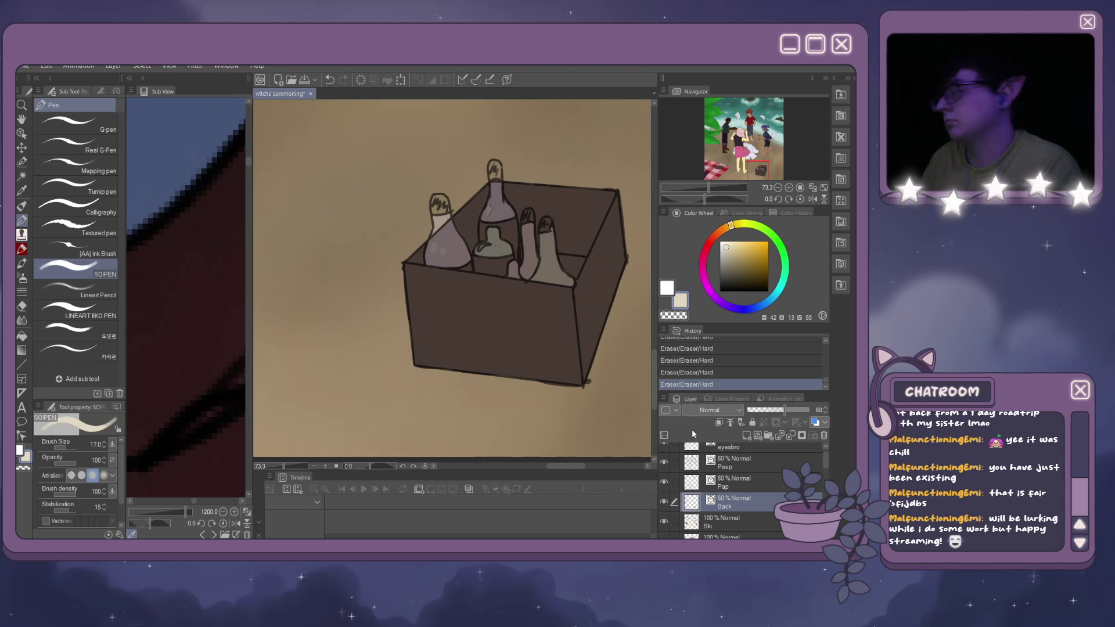
On the bottles layer, paint over the gaps left in the conical front bottle with pale violet from the colour history.
{"action": "scroll", "coordinate": [825, 467], "scroll_direction": "up", "scroll_amount": 5}
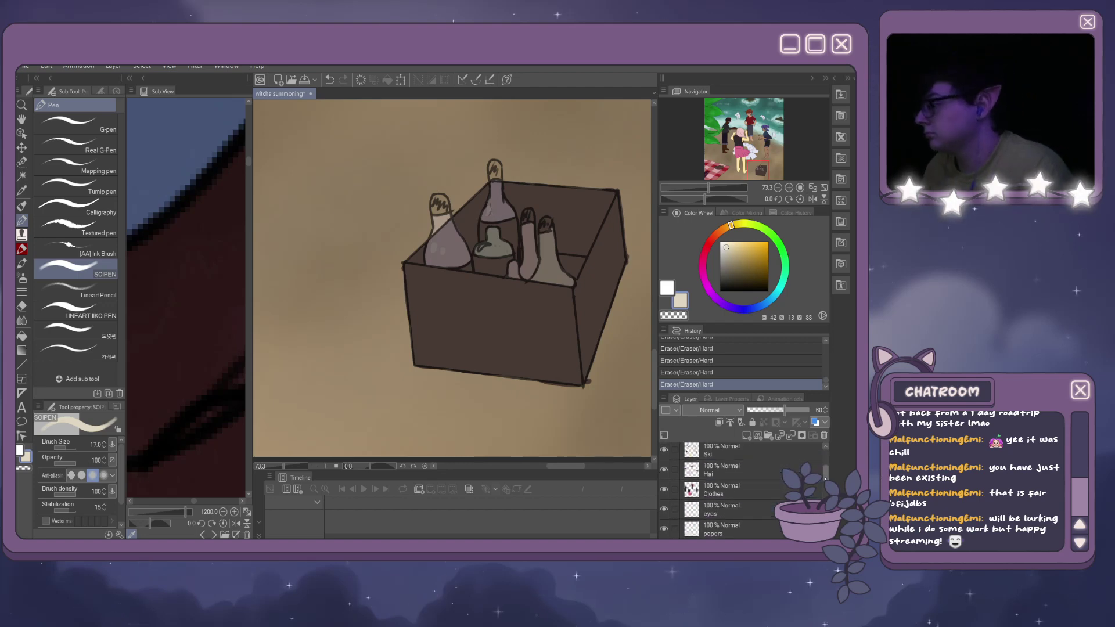
{"action": "scroll", "coordinate": [770, 465], "scroll_direction": "up", "scroll_amount": 1}
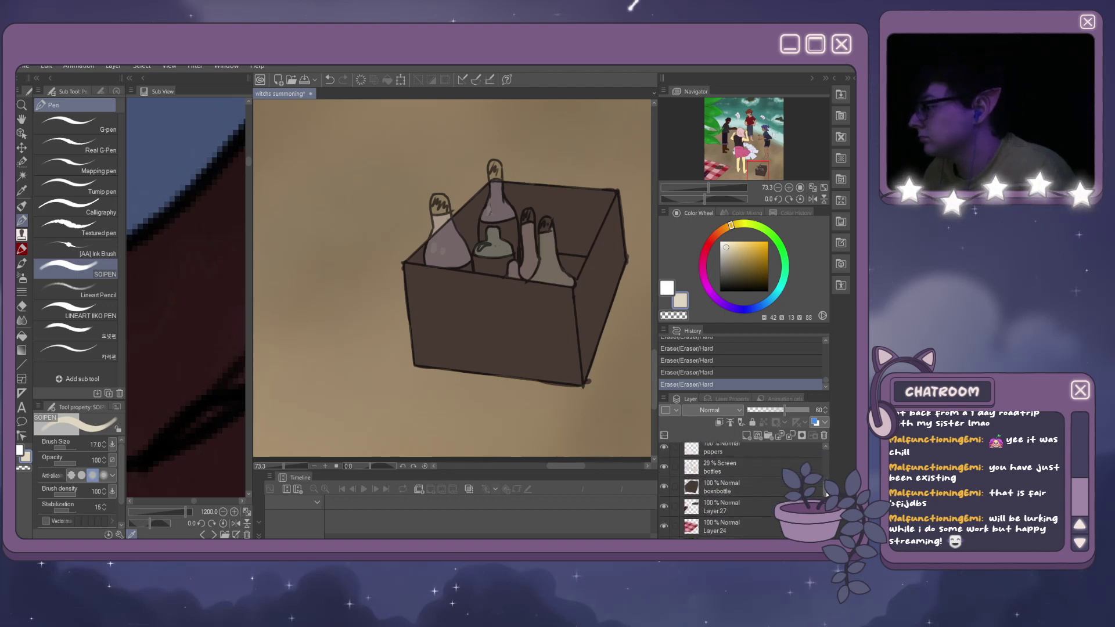
{"action": "left_click", "coordinate": [770, 467]}
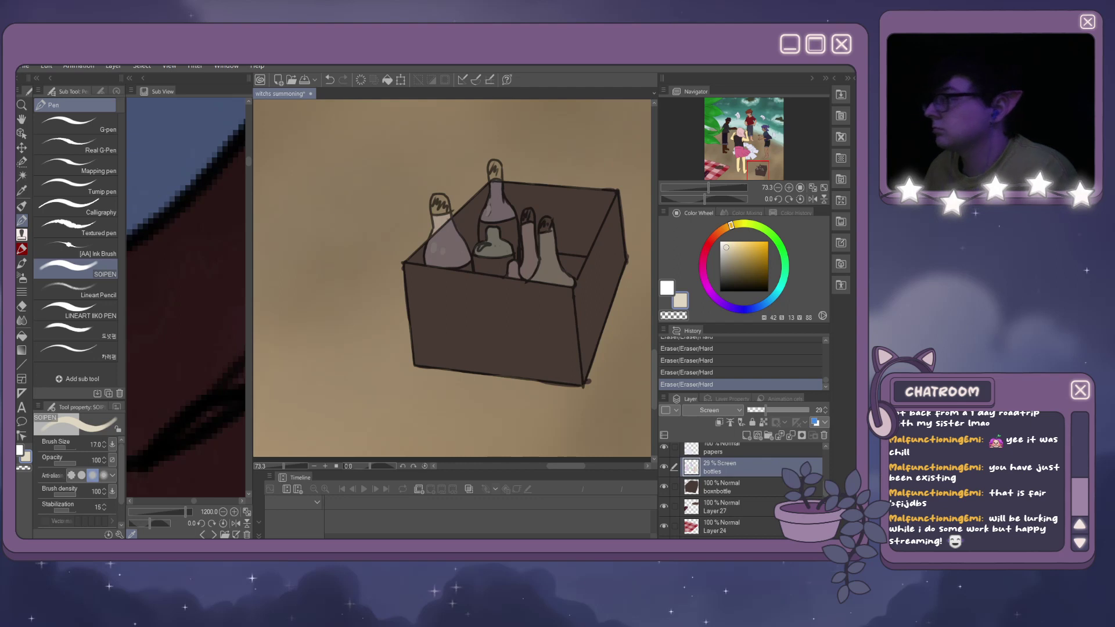
{"action": "left_click", "coordinate": [789, 213]}
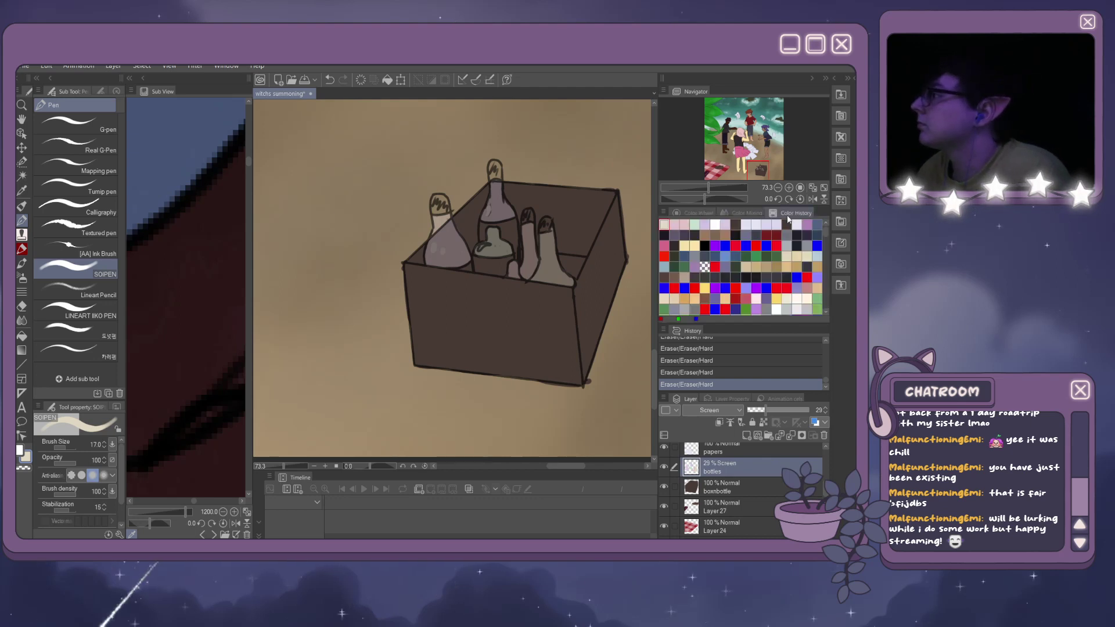
{"action": "left_click", "coordinate": [705, 224]}
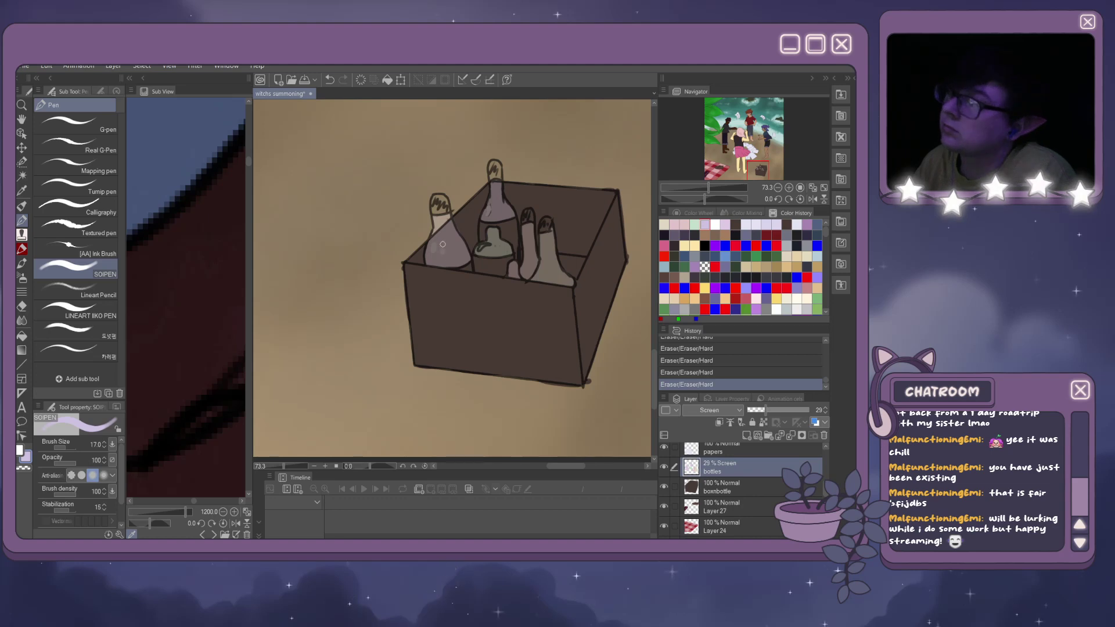
{"action": "left_click_drag", "start_coordinate": [436, 252], "coordinate": [435, 239]}
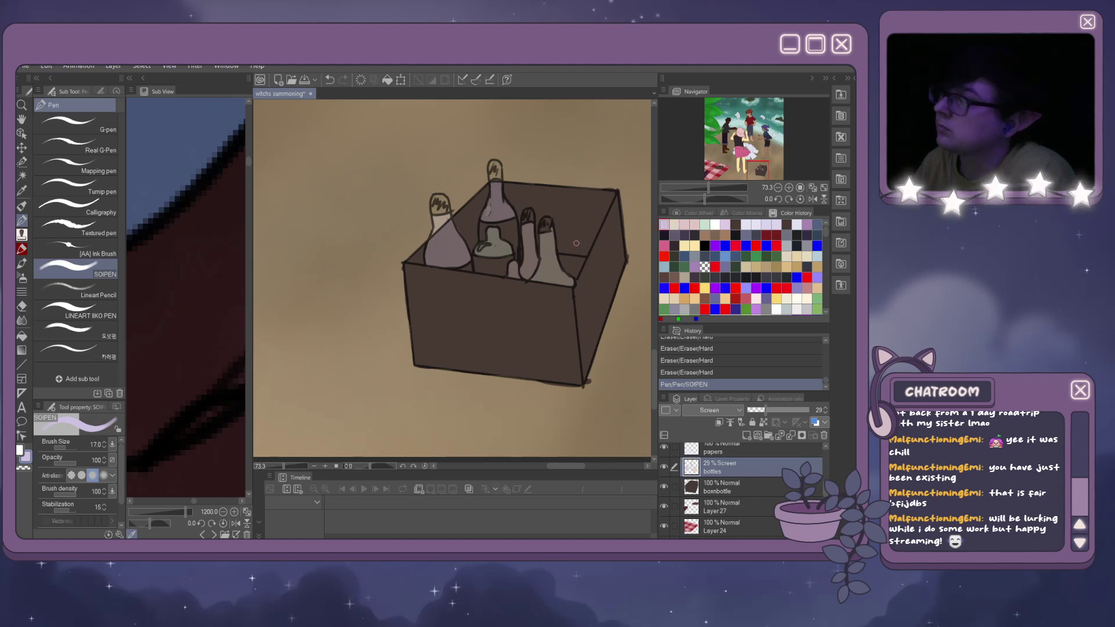
Undo the stray green dab on the tall bottle and fill its unpainted spot with pale purple from the colour history.
{"action": "left_click", "coordinate": [705, 224]}
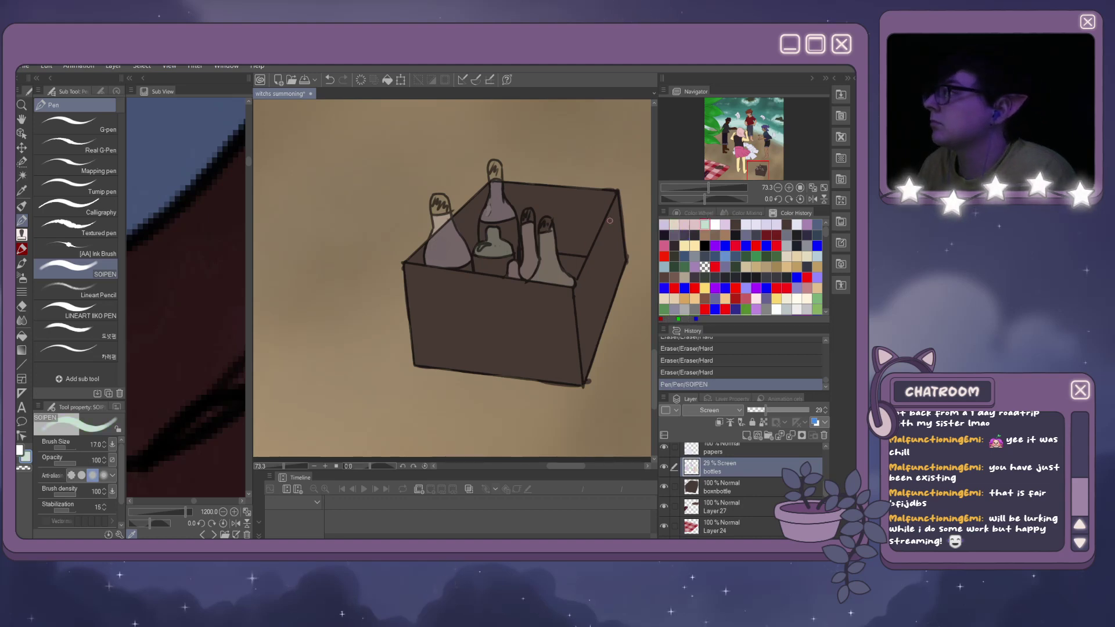
{"action": "left_click", "coordinate": [494, 207]}
{"action": "key", "text": "ctrl+z"}
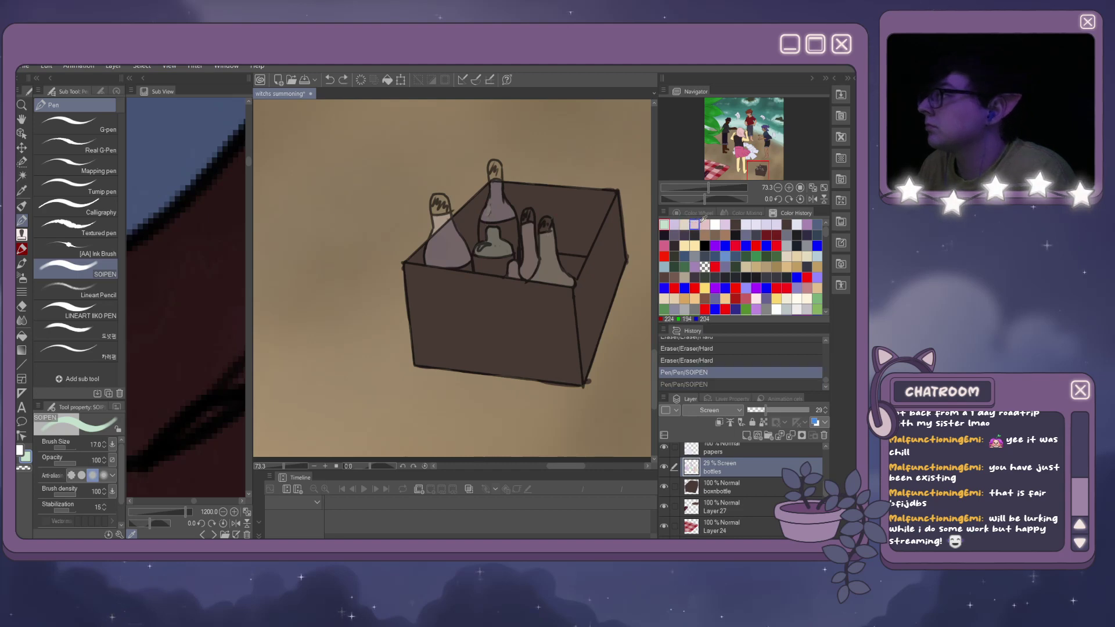
{"action": "left_click", "coordinate": [704, 224]}
{"action": "left_click", "coordinate": [725, 224]}
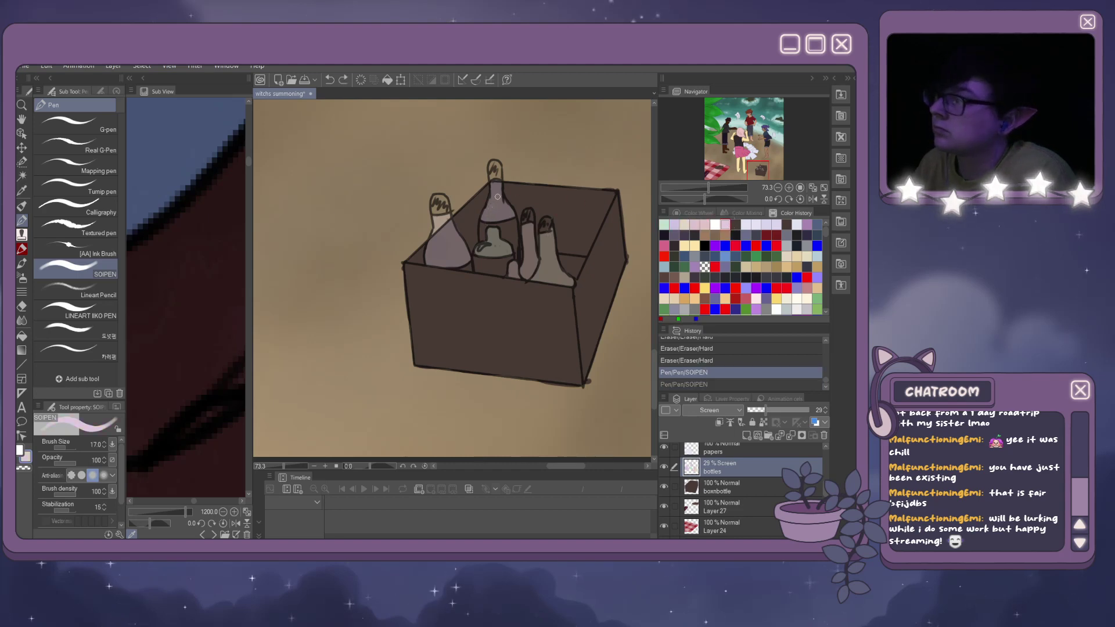
{"action": "left_click_drag", "start_coordinate": [503, 211], "coordinate": [505, 213]}
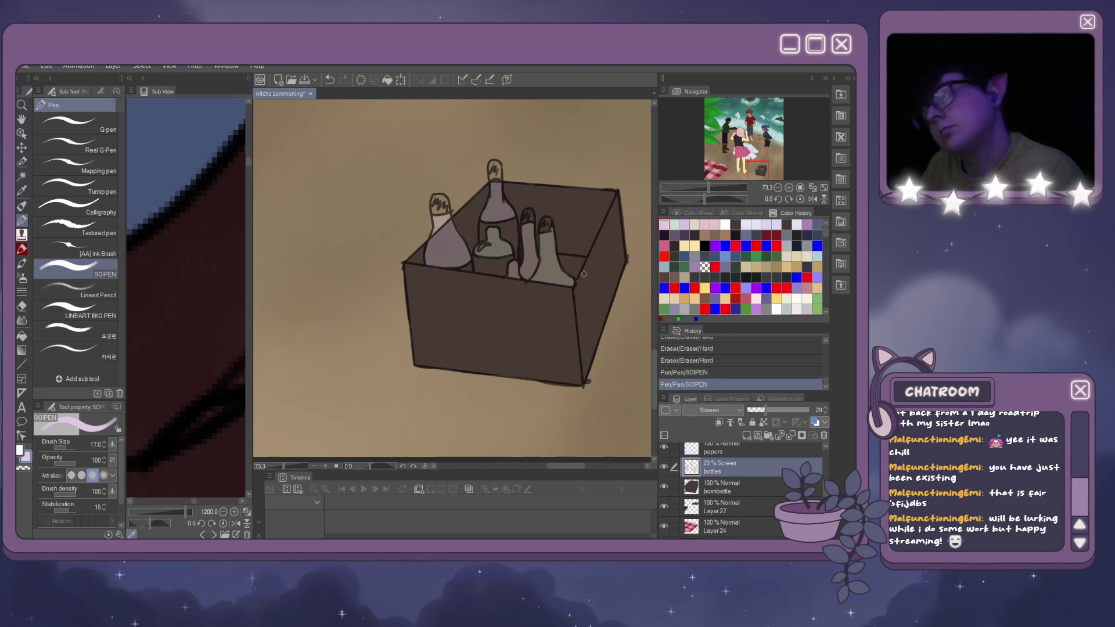
On the Back line-art layer, erase the small circle inside the small rounded bottle.
{"action": "scroll", "coordinate": [761, 493], "scroll_direction": "up", "scroll_amount": 5}
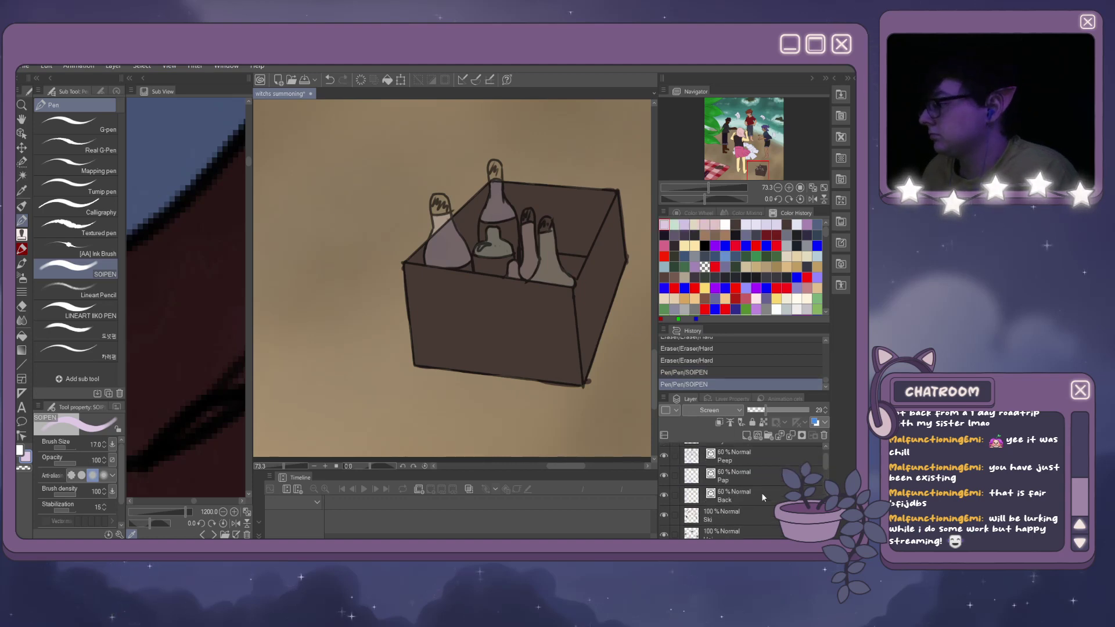
{"action": "left_click", "coordinate": [761, 492]}
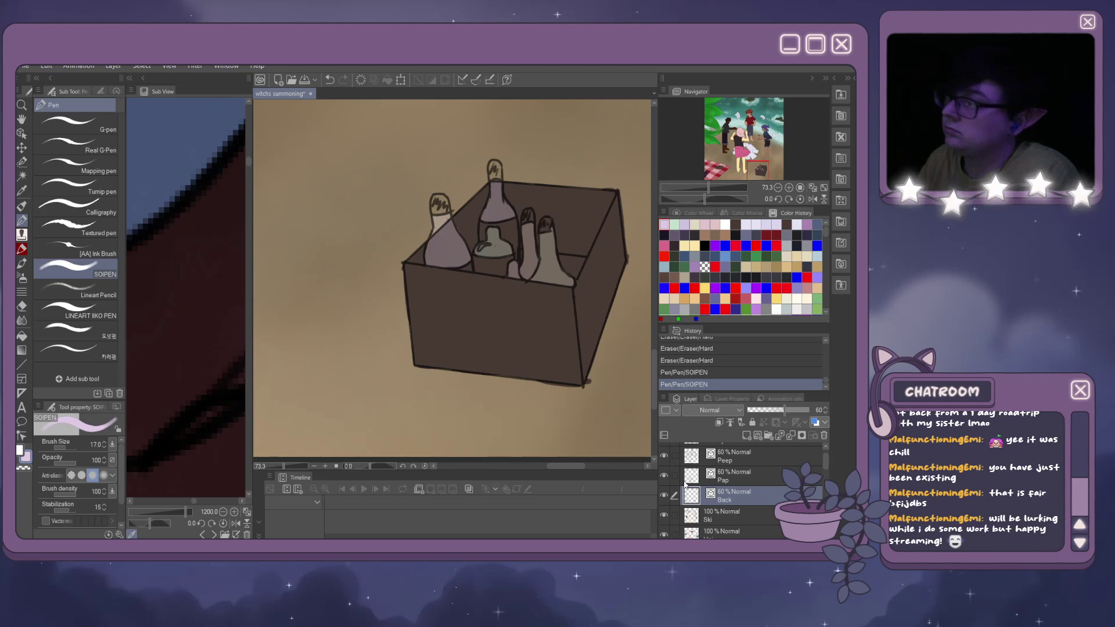
{"action": "left_click_drag", "start_coordinate": [484, 248], "coordinate": [490, 247]}
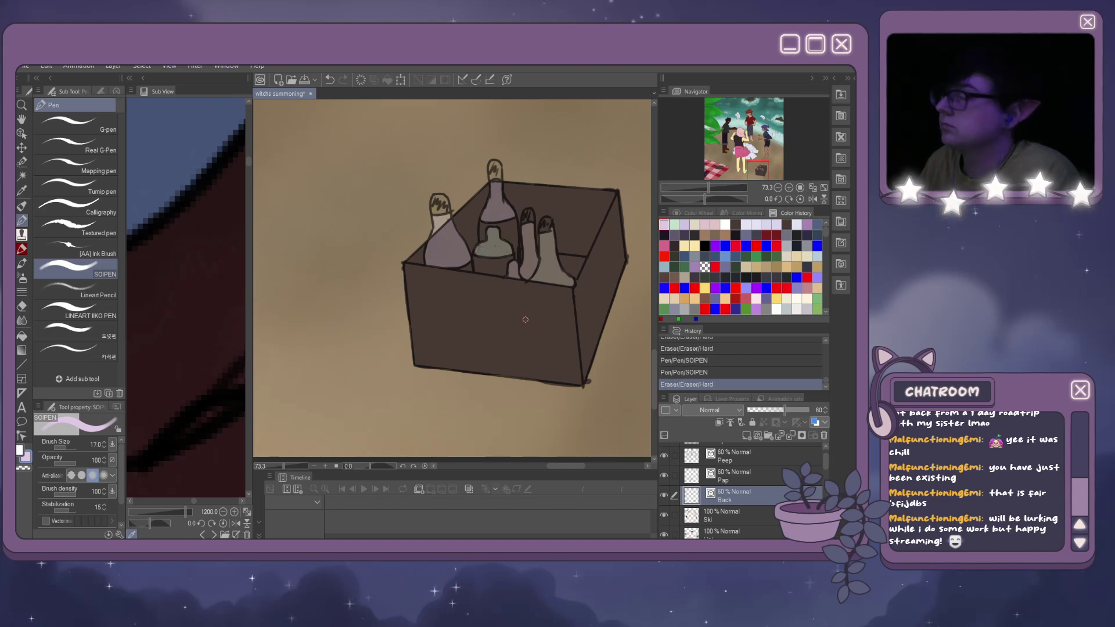
On the bottles layer, fill the unpainted spot in the small rounded bottle with pale green from the colour history.
{"action": "left_click", "coordinate": [674, 225]}
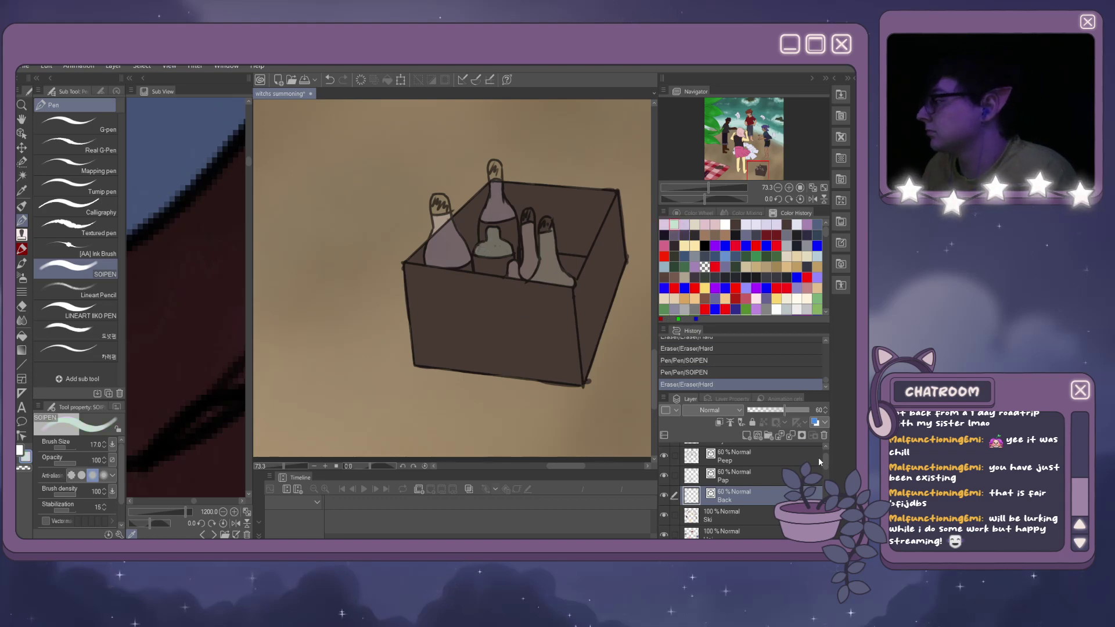
{"action": "scroll", "coordinate": [827, 465], "scroll_direction": "down", "scroll_amount": 1}
{"action": "scroll", "coordinate": [827, 466], "scroll_direction": "down", "scroll_amount": 4}
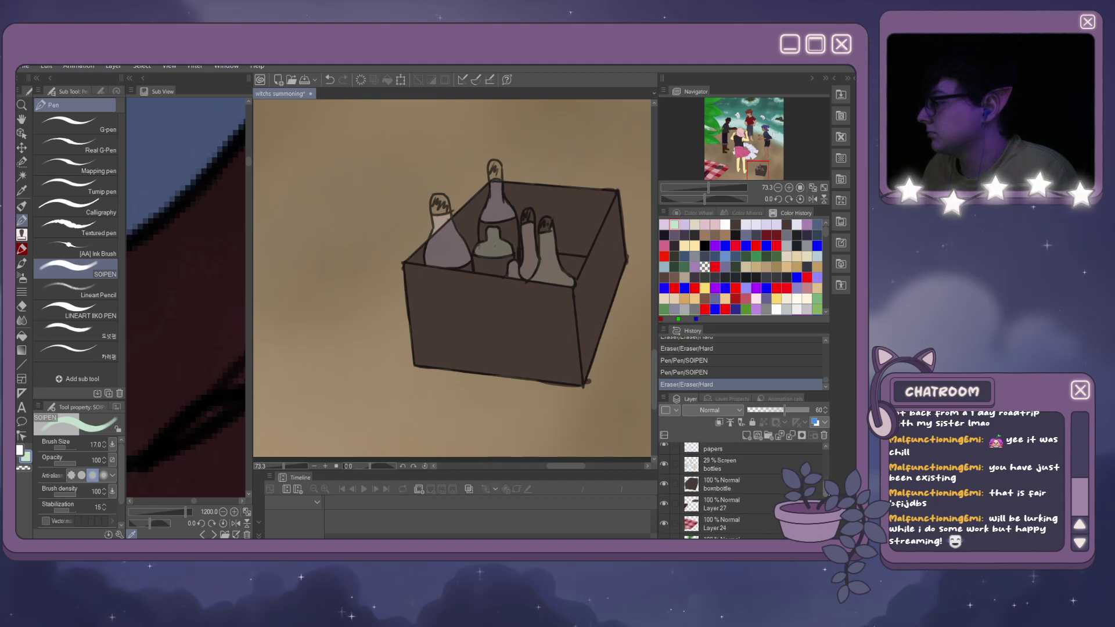
{"action": "left_click", "coordinate": [753, 468]}
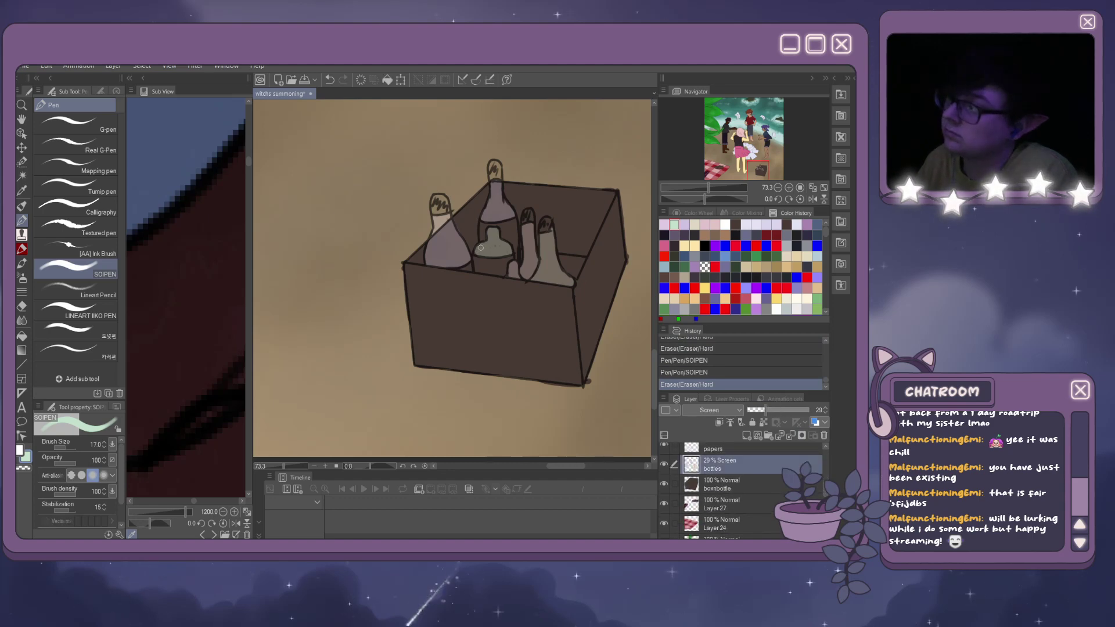
{"action": "left_click_drag", "start_coordinate": [506, 253], "coordinate": [503, 248]}
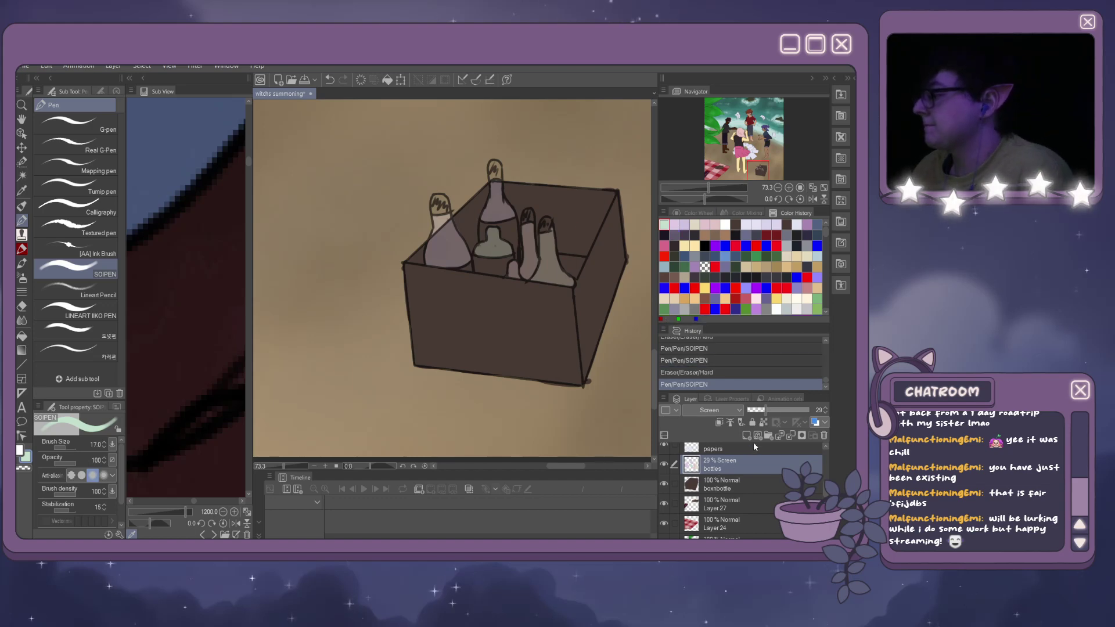
Change the bottles layer's blending mode to Overlay and set its opacity to 47 percent.
{"action": "left_click", "coordinate": [824, 408]}
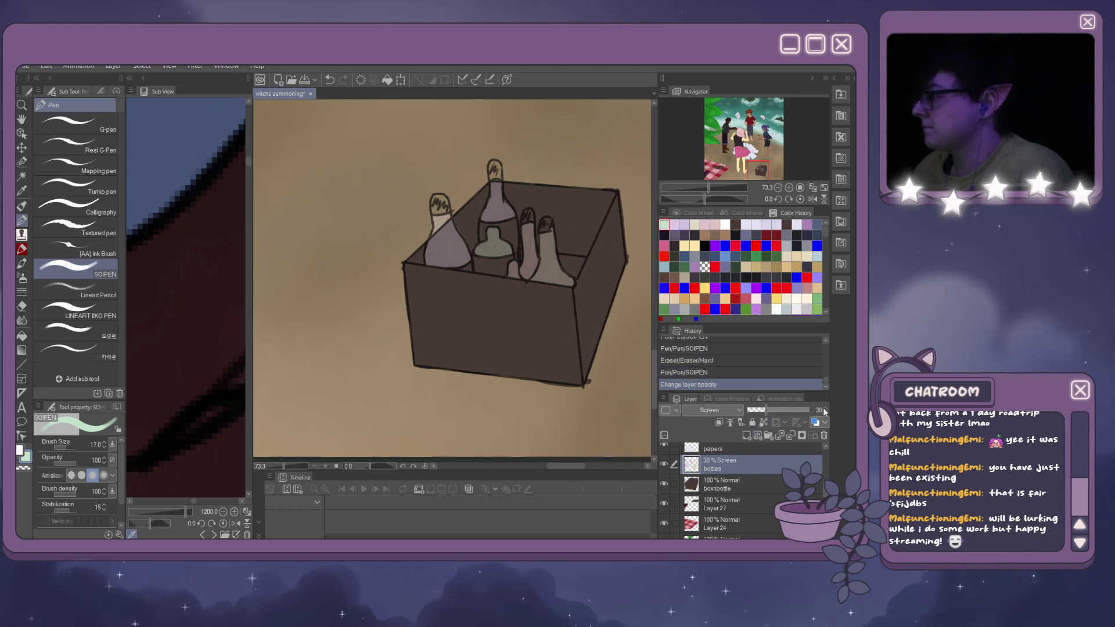
{"action": "left_click", "coordinate": [721, 413]}
{"action": "left_click", "coordinate": [726, 267]}
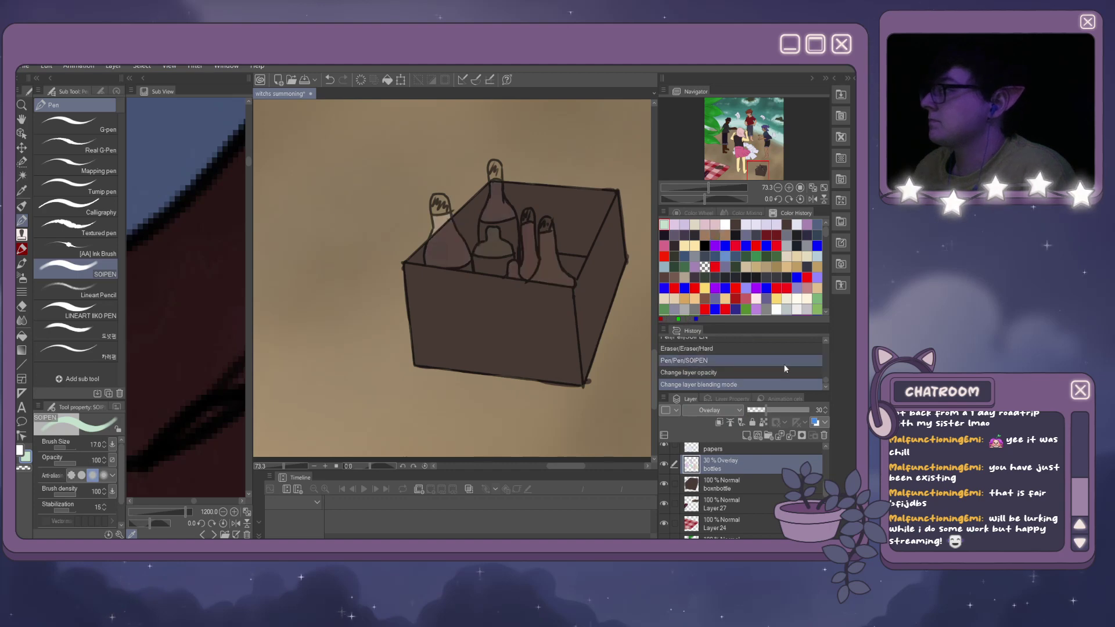
{"action": "left_click", "coordinate": [782, 411]}
{"action": "left_click_drag", "start_coordinate": [781, 410], "coordinate": [776, 410]}
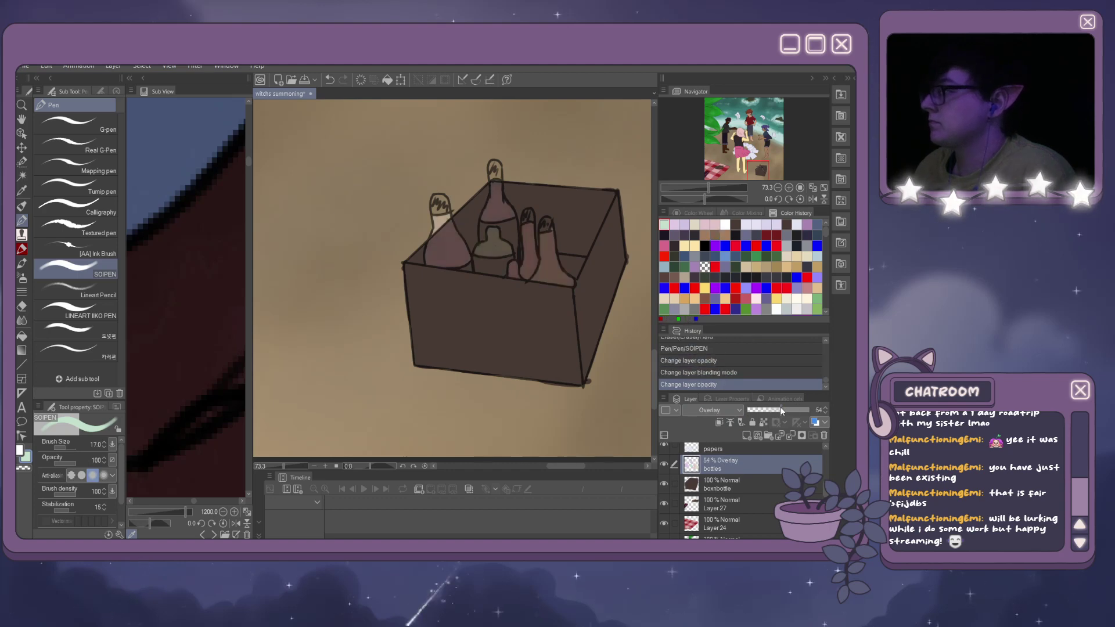
Add a raster layer above the bottles layer and paint small white highlights on the bottles with SOIPEN.
{"action": "left_click", "coordinate": [746, 434]}
{"action": "left_click", "coordinate": [725, 224]}
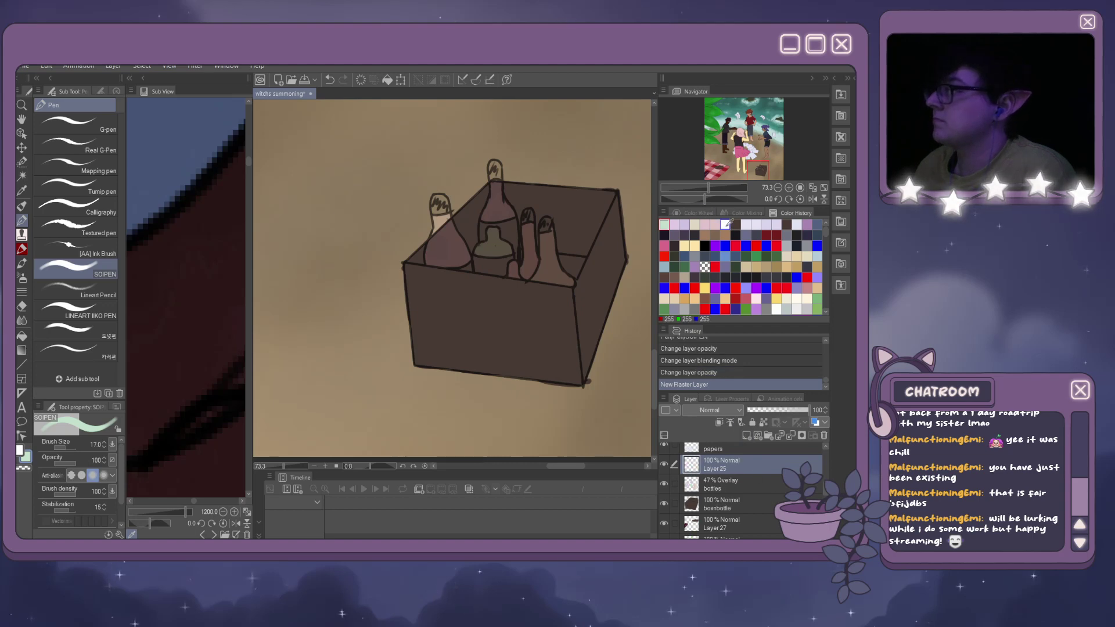
{"action": "left_click", "coordinate": [433, 247]}
{"action": "left_click", "coordinate": [433, 246]}
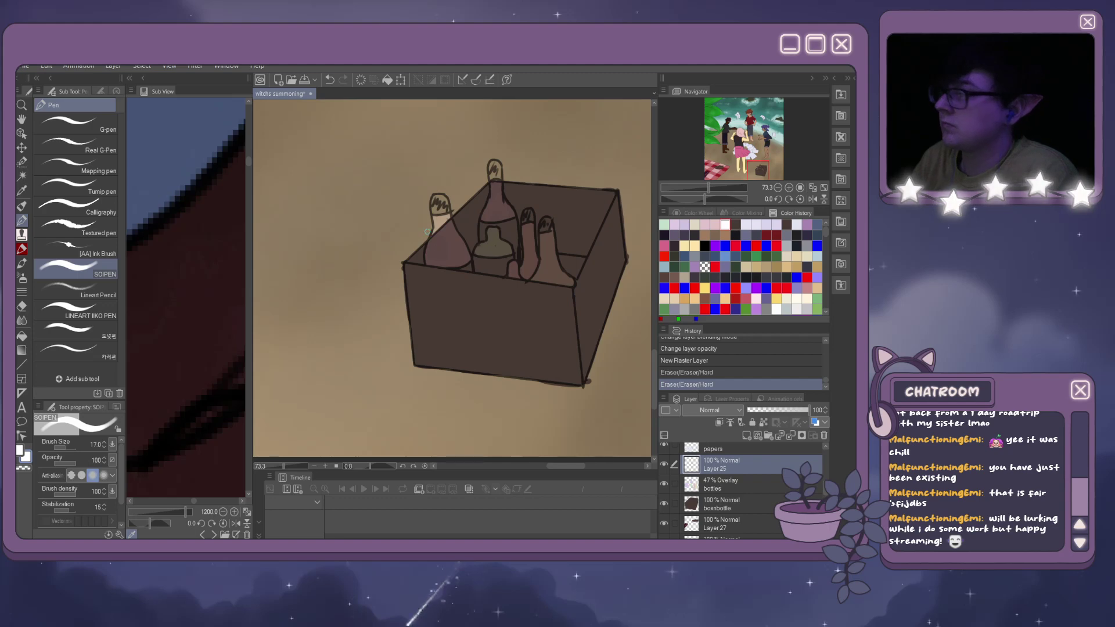
{"action": "left_click_drag", "start_coordinate": [433, 240], "coordinate": [440, 252]}
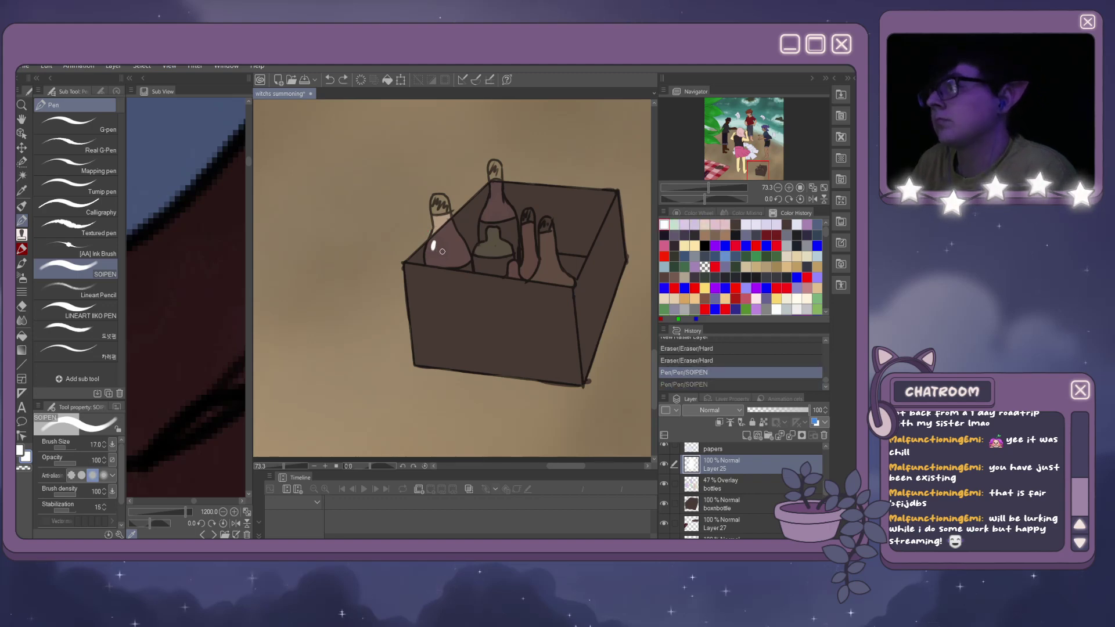
{"action": "key", "text": "ctrl+z"}
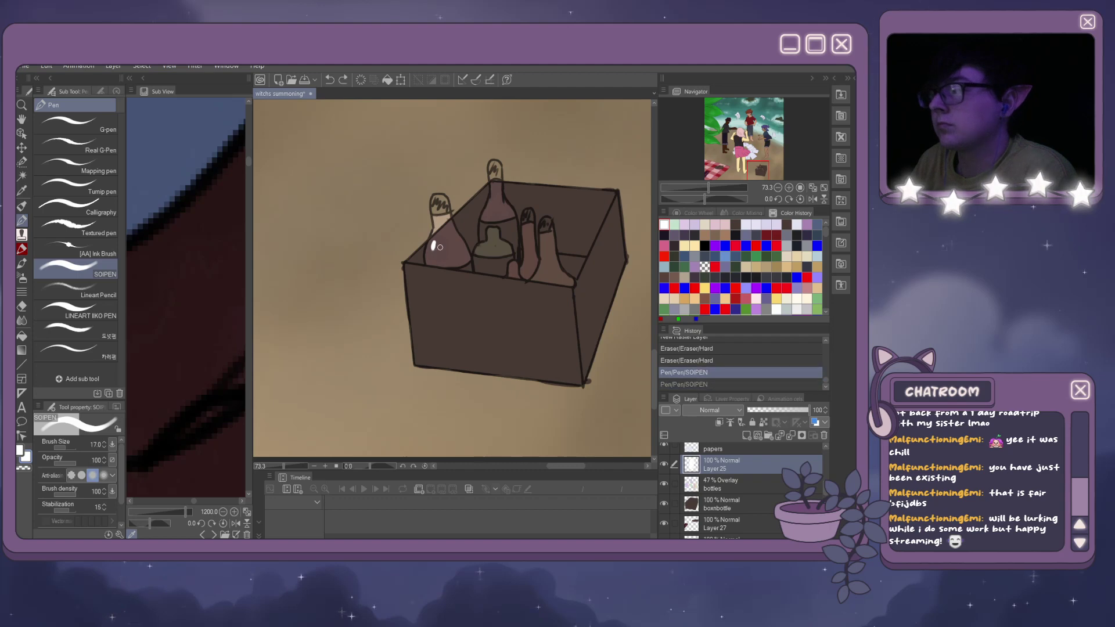
{"action": "left_click_drag", "start_coordinate": [435, 244], "coordinate": [436, 251]}
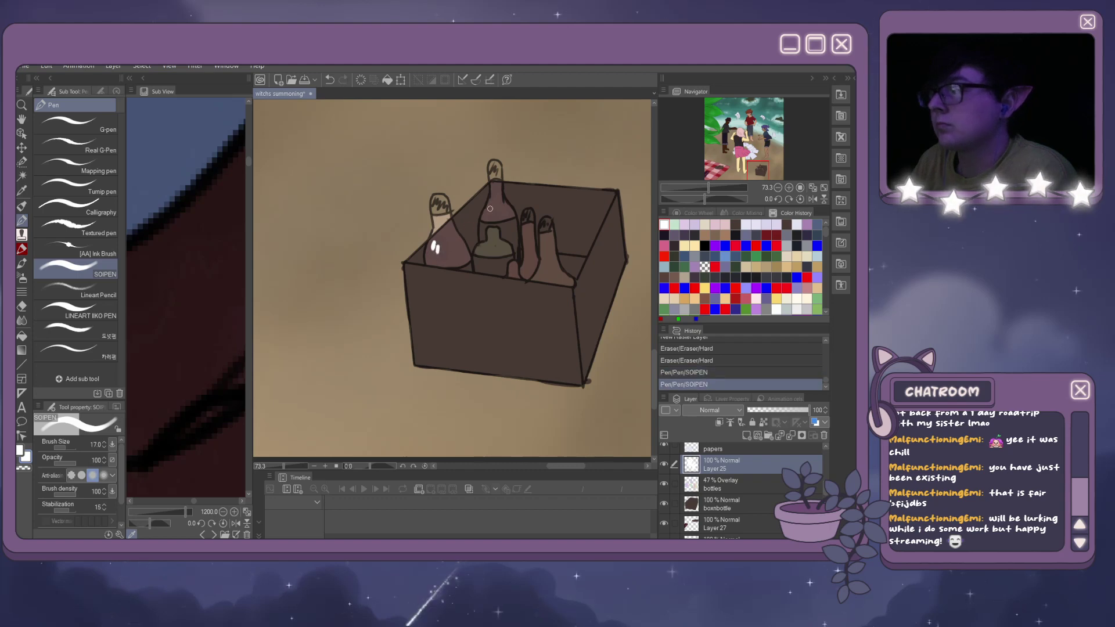
{"action": "mouse_move", "coordinate": [489, 207]}
{"action": "left_mouse_down"}
{"action": "mouse_move", "coordinate": [482, 246]}
{"action": "mouse_move", "coordinate": [525, 249]}
{"action": "left_mouse_up"}
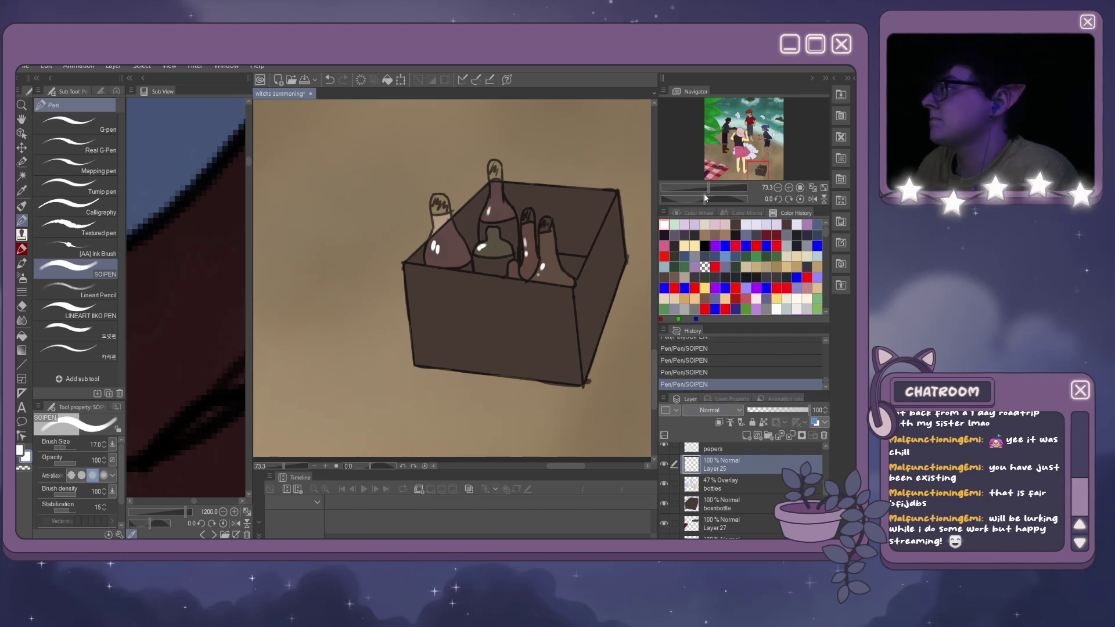
Set the highlight layer to Screen at 36 percent opacity, then erase and repaint the conical front bottle's white highlights.
{"action": "left_click", "coordinate": [705, 177]}
{"action": "left_click_drag", "start_coordinate": [778, 406], "coordinate": [768, 410]}
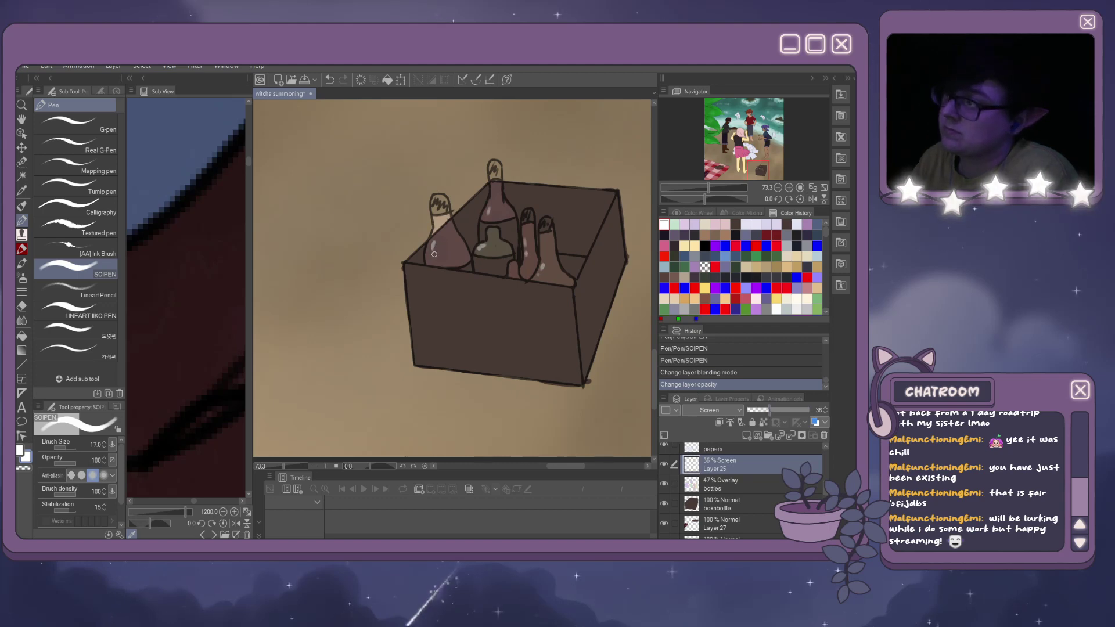
{"action": "left_click_drag", "start_coordinate": [433, 253], "coordinate": [438, 244]}
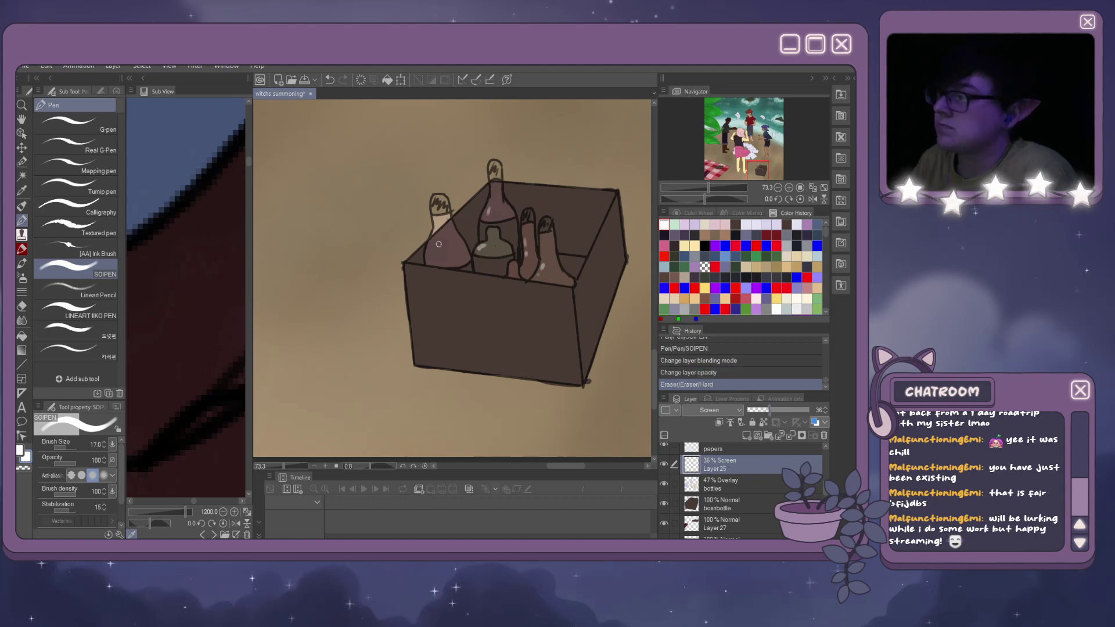
{"action": "left_click", "coordinate": [434, 244]}
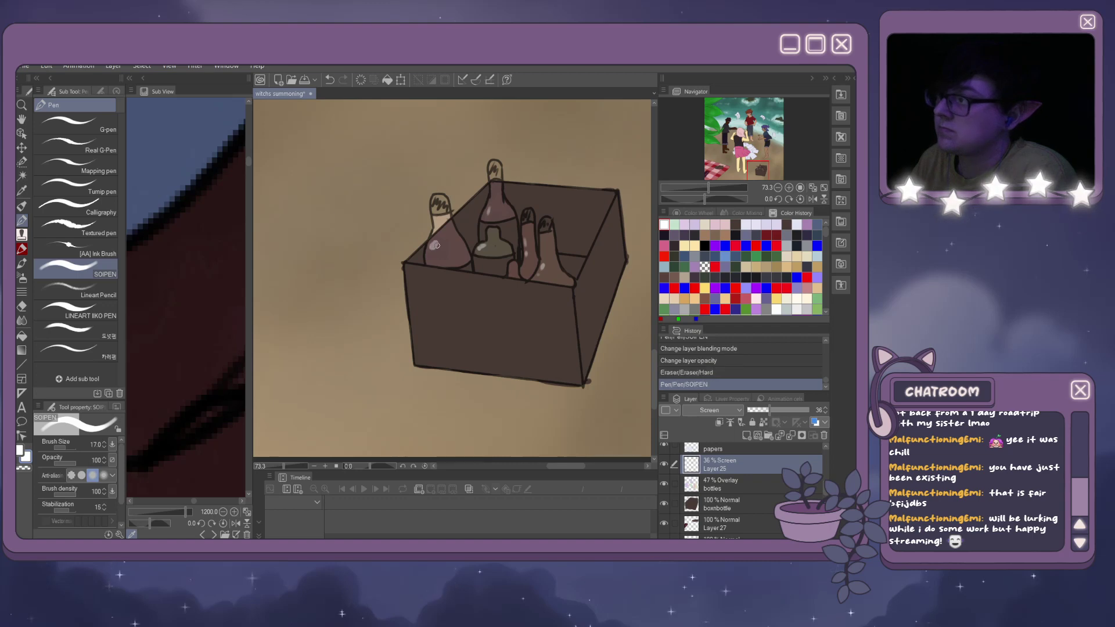
{"action": "key", "text": "ctrl+z"}
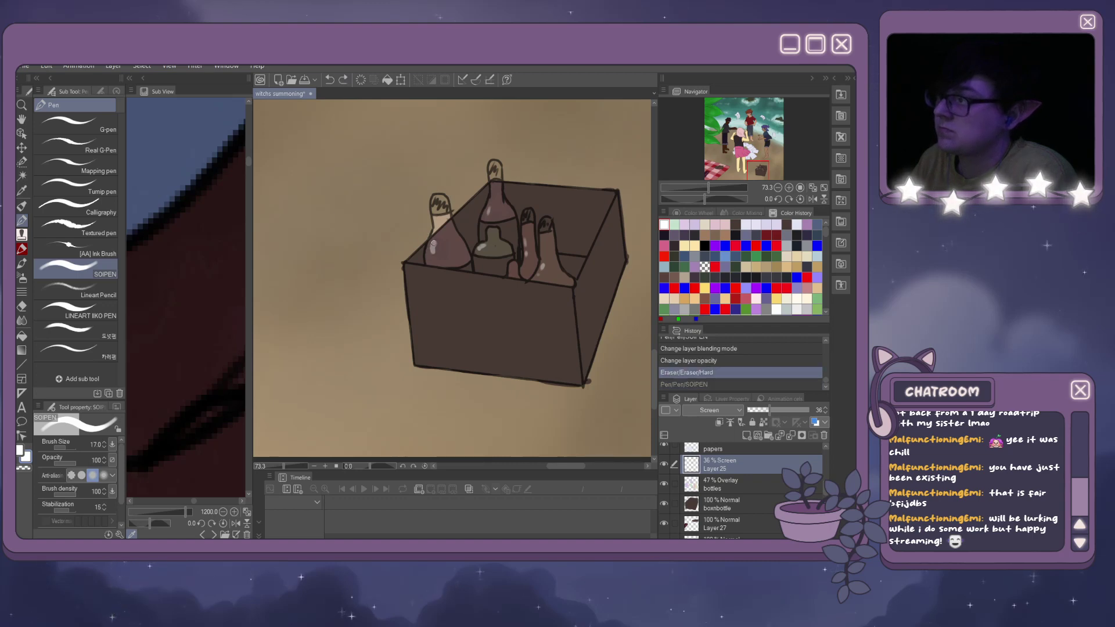
{"action": "left_click", "coordinate": [436, 249]}
{"action": "left_click", "coordinate": [437, 248]}
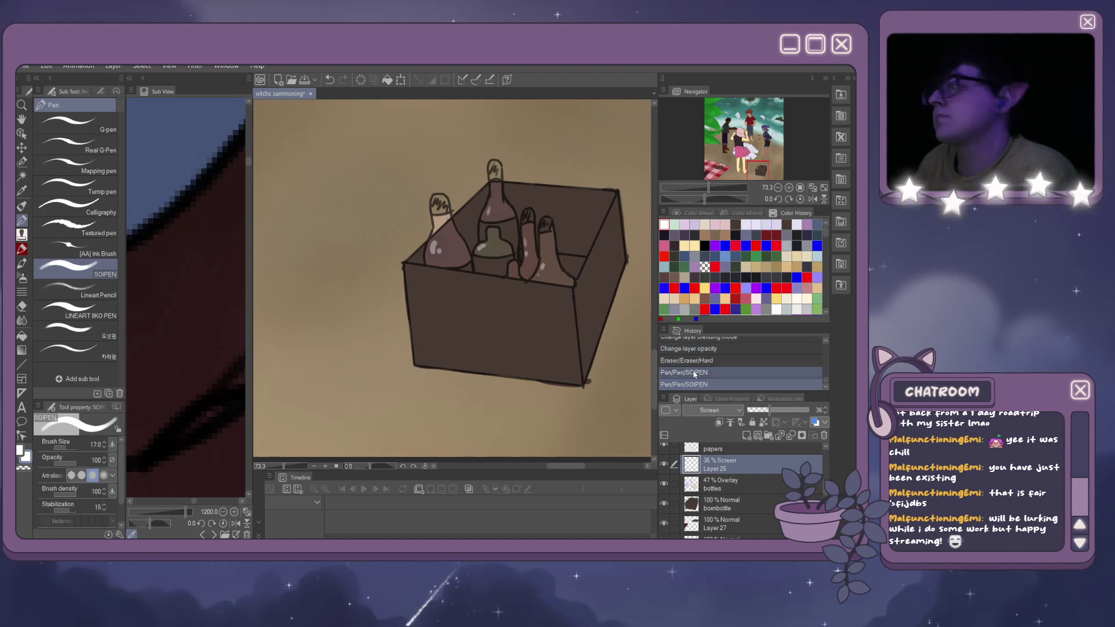
Examine how the bottle box reads within the whole beach illustration.
{"action": "scroll", "coordinate": [556, 303], "scroll_direction": "down", "scroll_amount": 5}
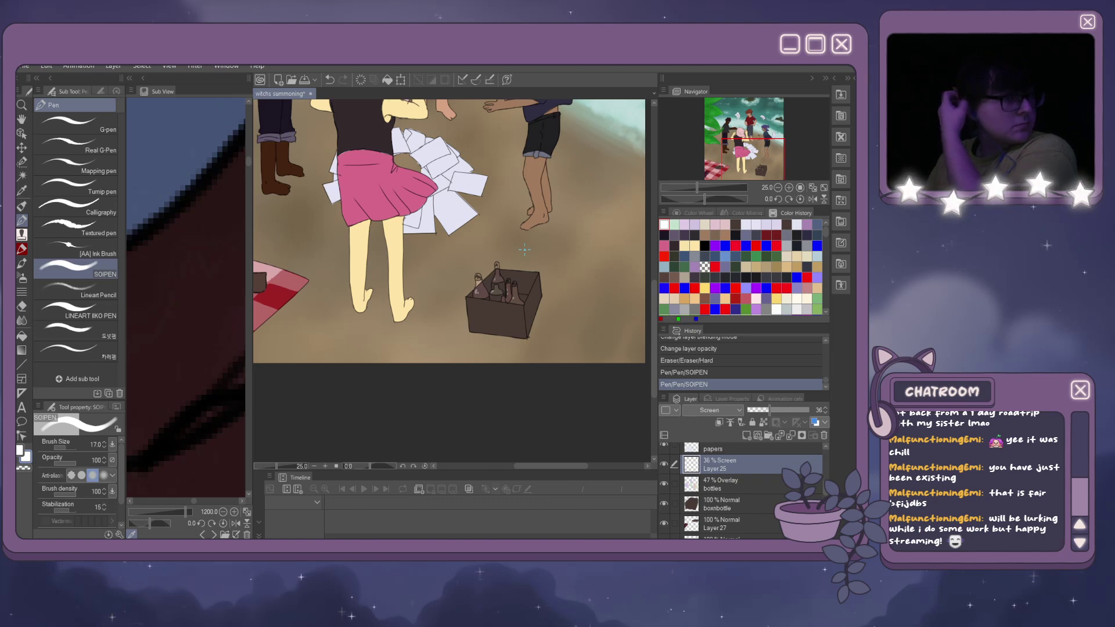
{"action": "scroll", "coordinate": [524, 250], "scroll_direction": "down", "scroll_amount": 3}
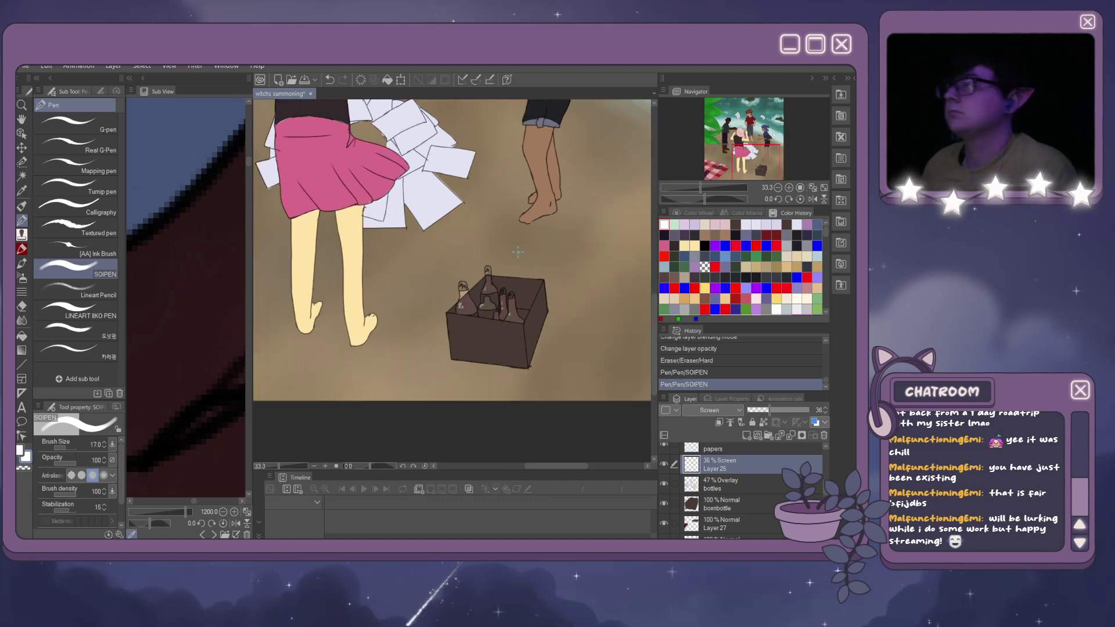
{"action": "scroll", "coordinate": [456, 266], "scroll_direction": "up", "scroll_amount": 1}
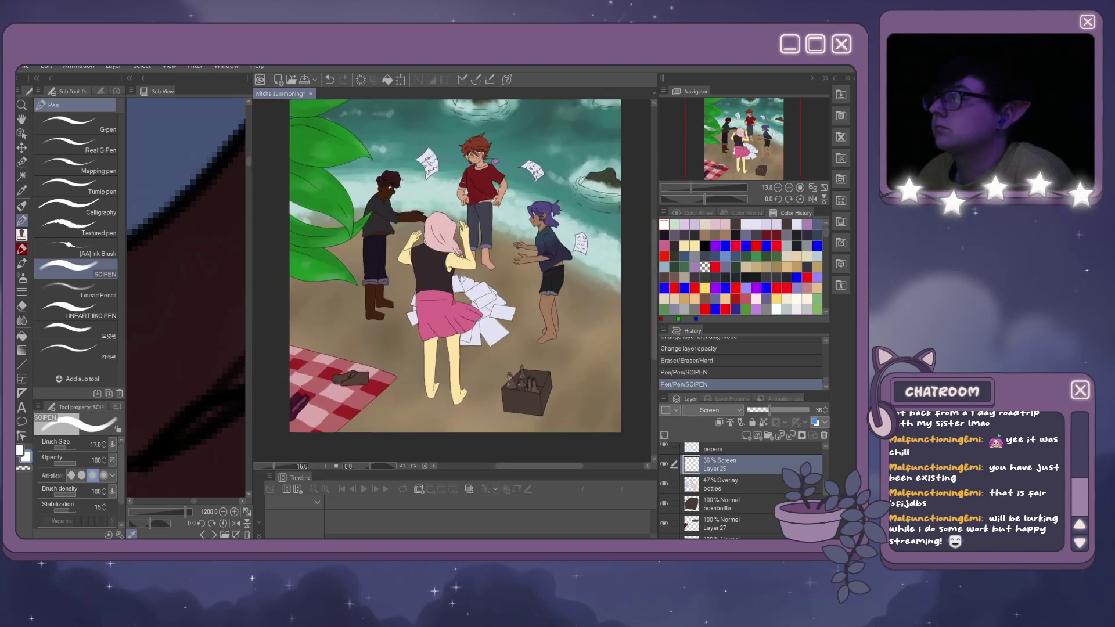
{"action": "scroll", "coordinate": [456, 265], "scroll_direction": "down", "scroll_amount": 2}
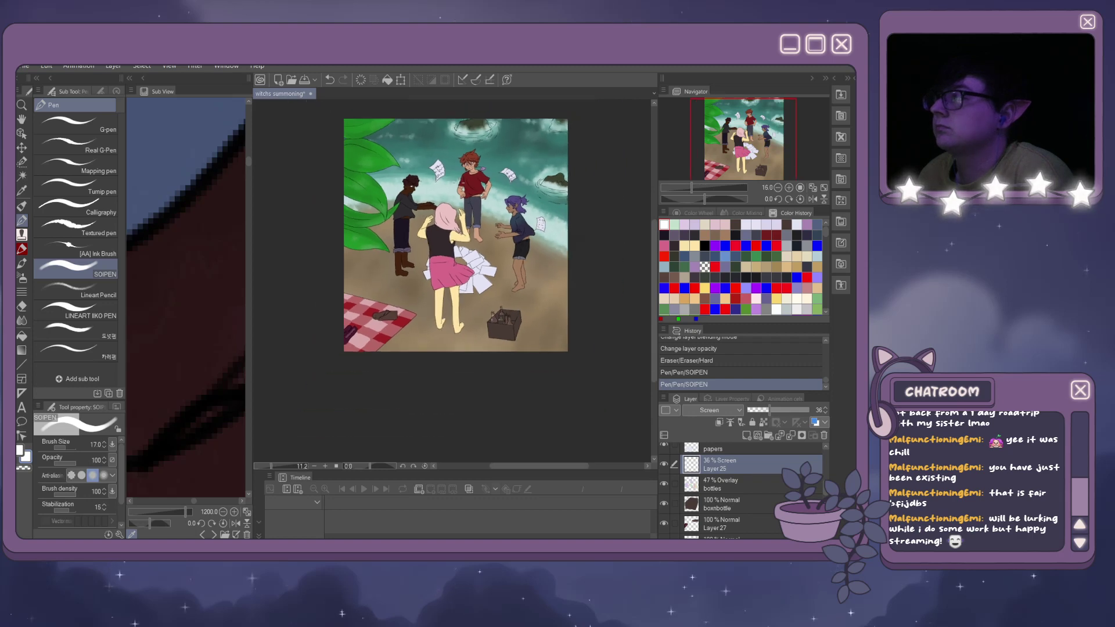
{"action": "scroll", "coordinate": [456, 265], "scroll_direction": "up", "scroll_amount": 1}
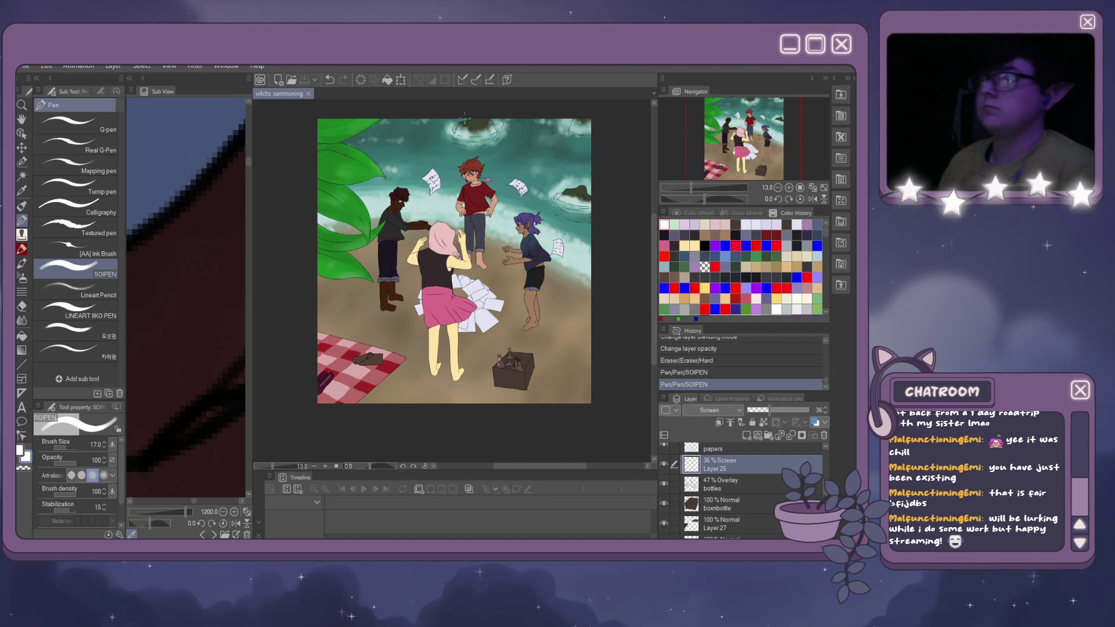
{"action": "scroll", "coordinate": [451, 220], "scroll_direction": "down", "scroll_amount": 1}
{"action": "scroll", "coordinate": [430, 220], "scroll_direction": "up", "scroll_amount": 1}
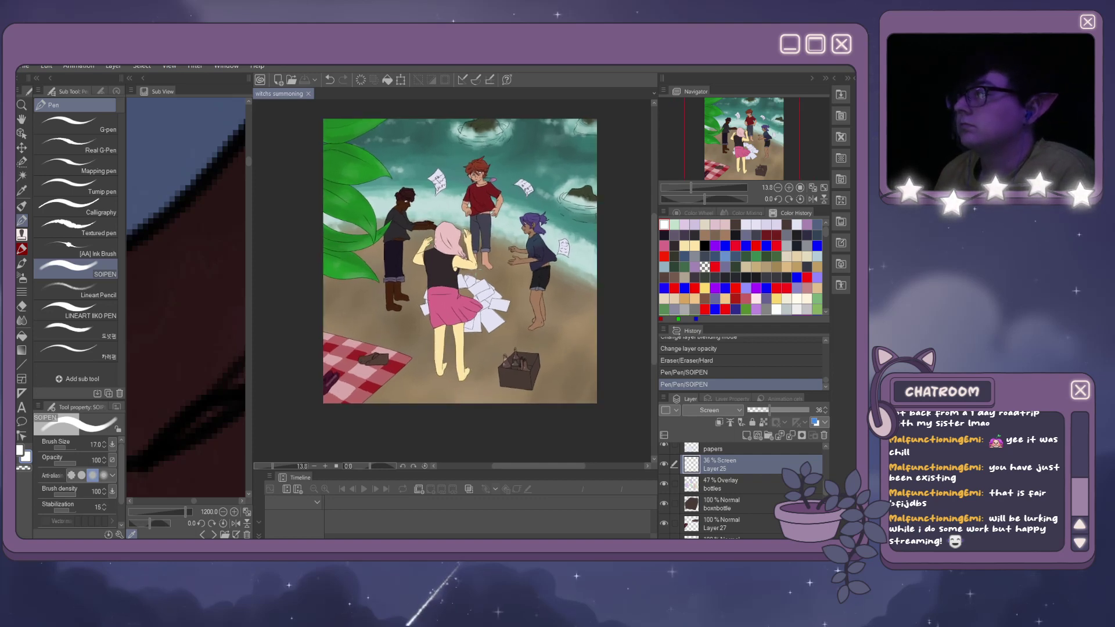
Add a raster layer above the boxnbottle layer and shade the box's inner floor in dark brown (H19 S30 V21) with SOIPEN.
{"action": "scroll", "coordinate": [530, 389], "scroll_direction": "up", "scroll_amount": 4}
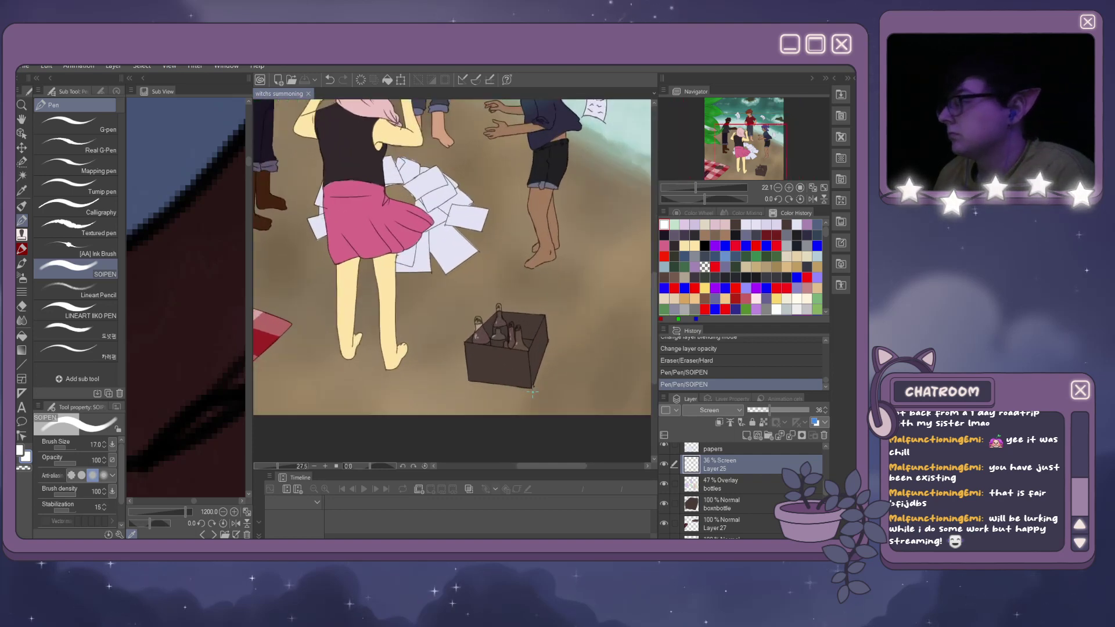
{"action": "left_click", "coordinate": [707, 503]}
{"action": "left_click", "coordinate": [747, 435]}
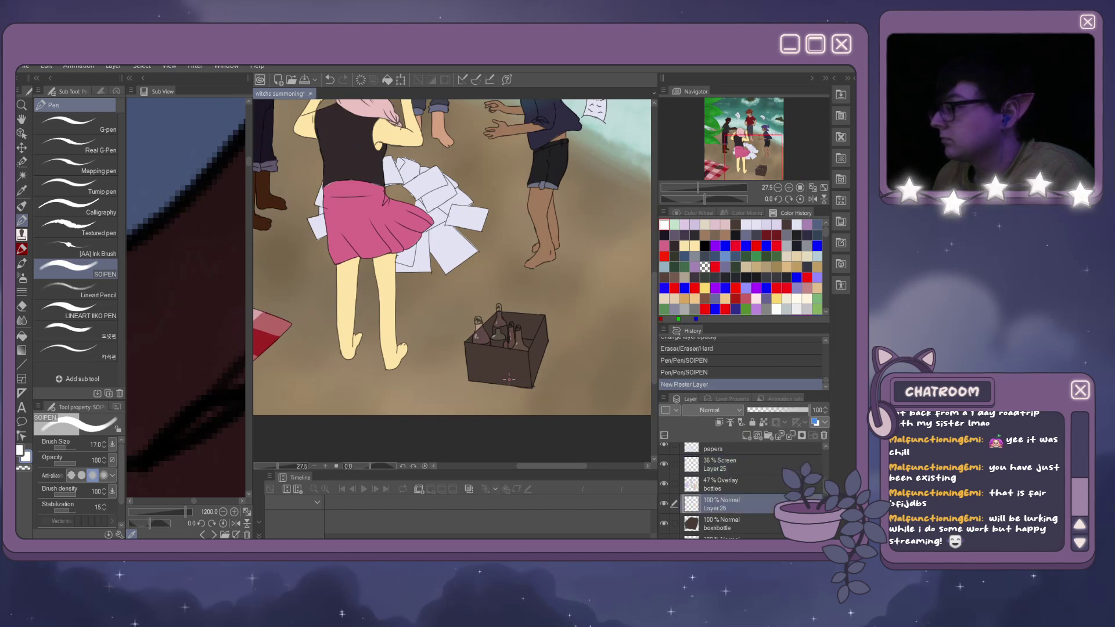
{"action": "left_click", "coordinate": [697, 213]}
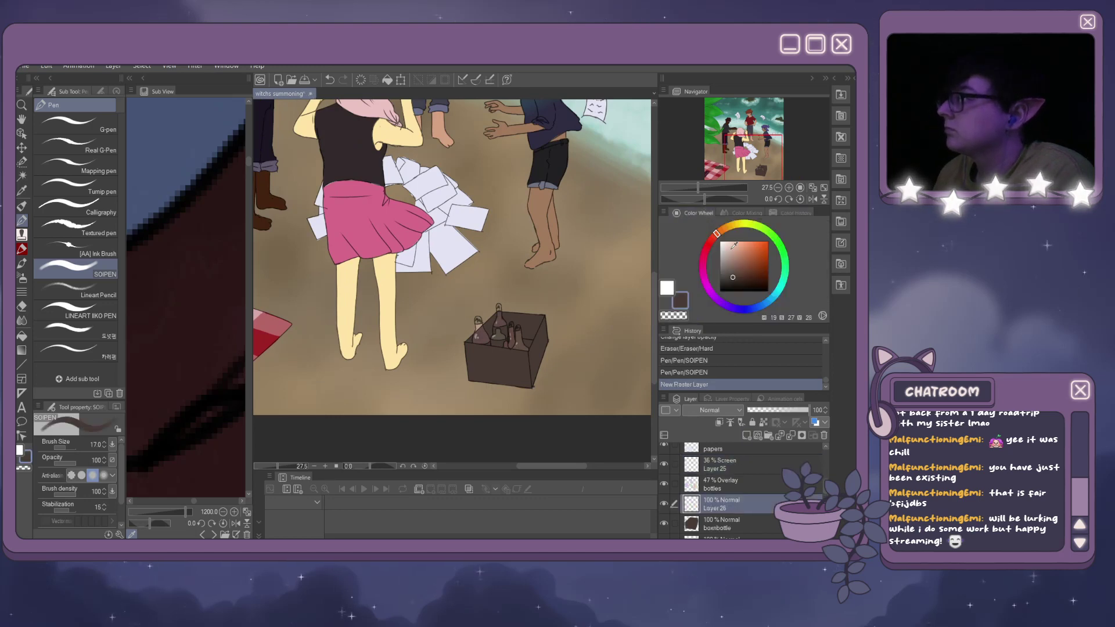
{"action": "left_click", "coordinate": [734, 280]}
{"action": "scroll", "coordinate": [516, 360], "scroll_direction": "up", "scroll_amount": 5}
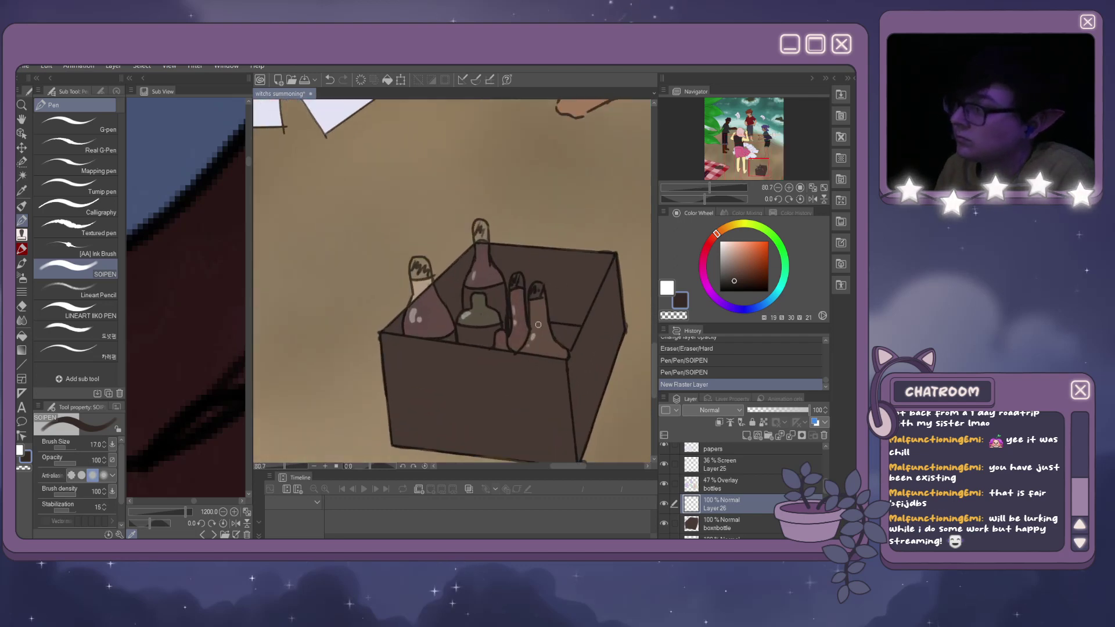
{"action": "mouse_move", "coordinate": [538, 325]}
{"action": "left_mouse_down"}
{"action": "mouse_move", "coordinate": [562, 349]}
{"action": "mouse_move", "coordinate": [574, 330]}
{"action": "mouse_move", "coordinate": [564, 343]}
{"action": "left_mouse_up"}
{"action": "key", "text": "ctrl+z"}
{"action": "key", "text": "ctrl+z"}
{"action": "key", "text": "ctrl+z"}
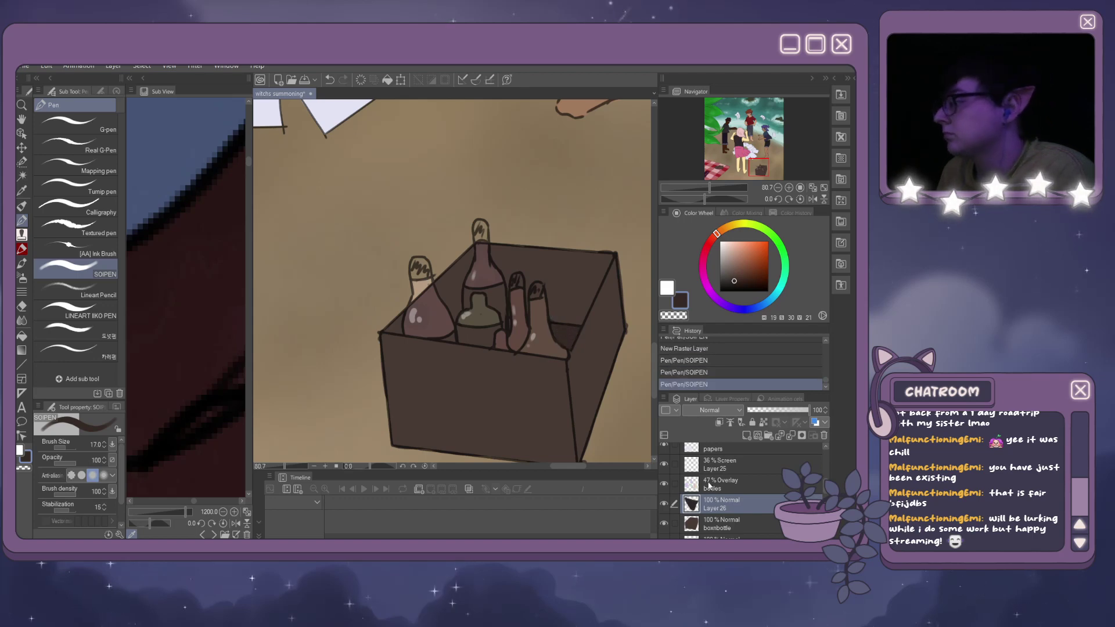
Add another raster layer, paint muted blue-violet (H250 S21 V52) along the conical front bottle's base, and erase the excess.
{"action": "left_click", "coordinate": [746, 436]}
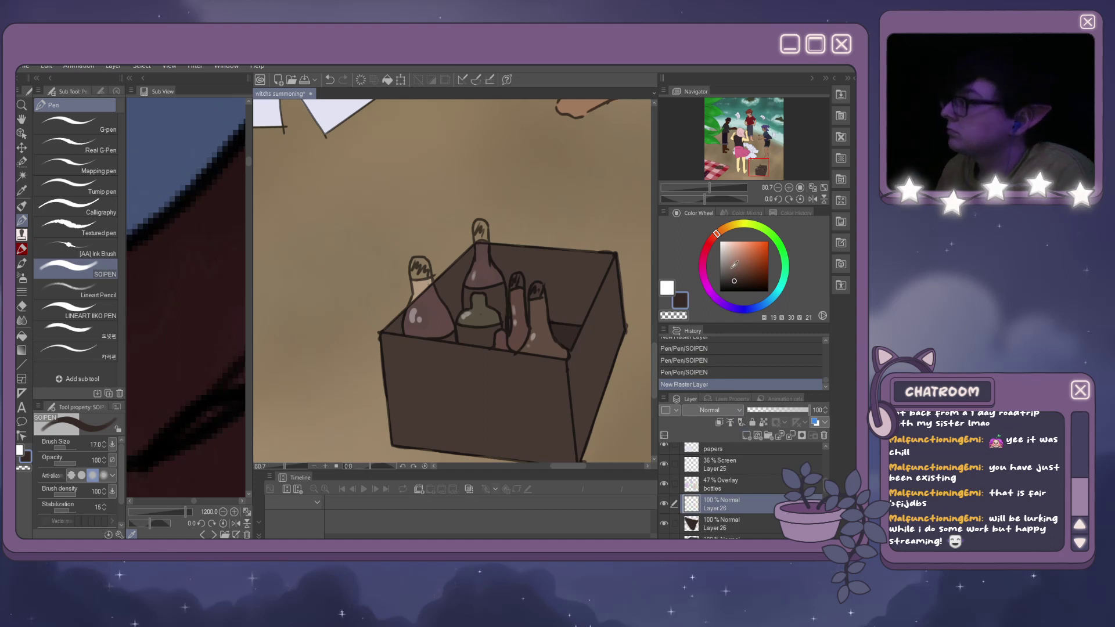
{"action": "left_click", "coordinate": [735, 306]}
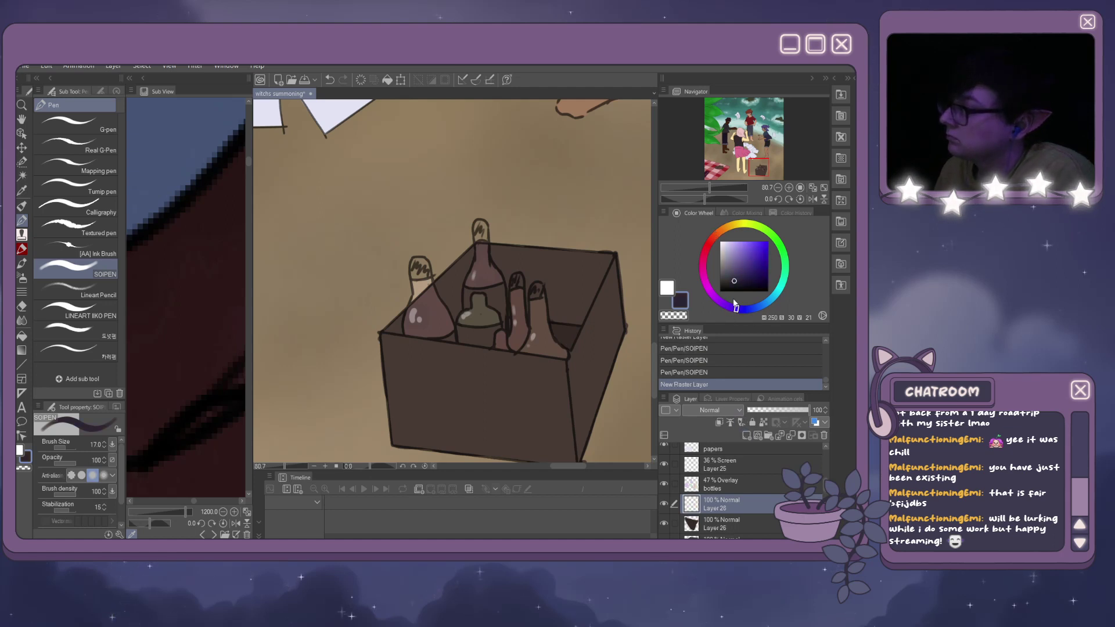
{"action": "left_click_drag", "start_coordinate": [737, 280], "coordinate": [729, 266]}
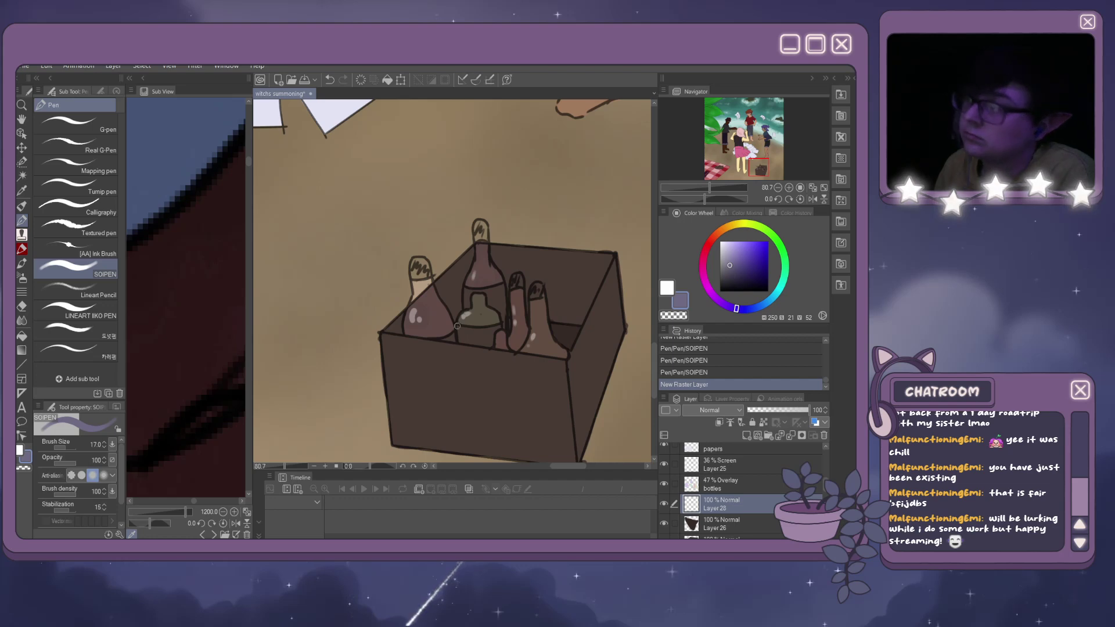
{"action": "left_click_drag", "start_coordinate": [453, 336], "coordinate": [441, 342]}
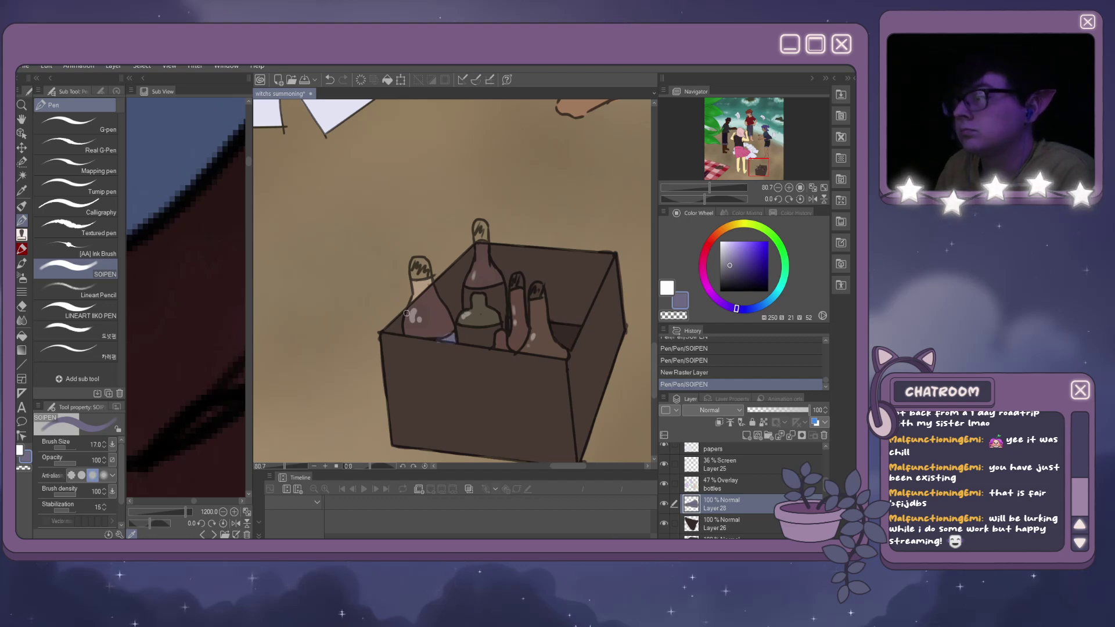
{"action": "left_click_drag", "start_coordinate": [442, 341], "coordinate": [415, 337]}
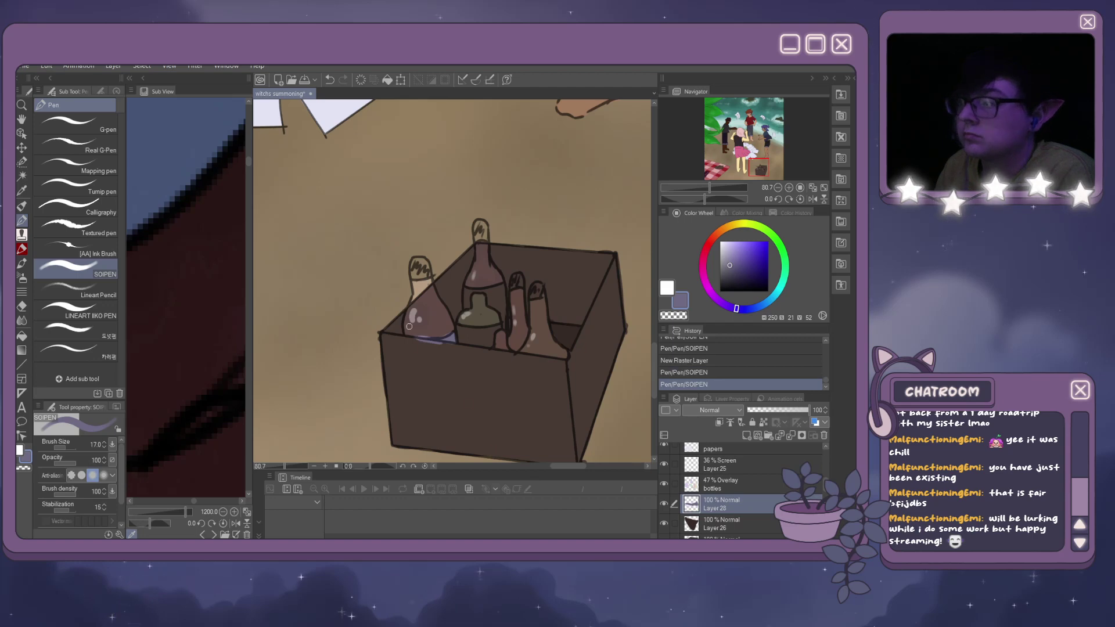
{"action": "key", "text": "ctrl+z"}
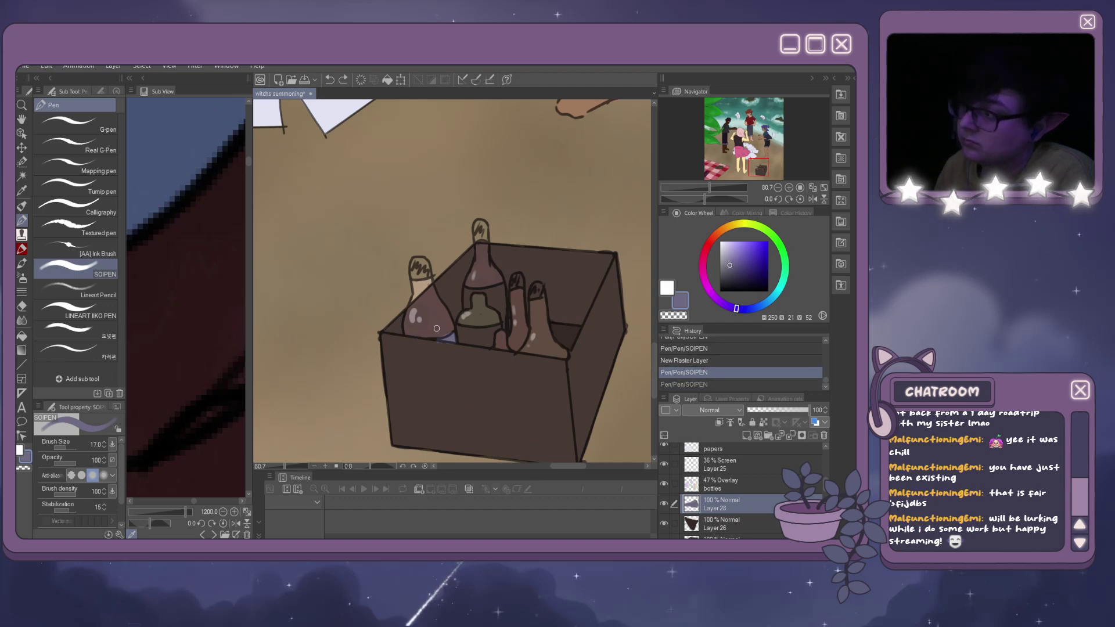
{"action": "left_click_drag", "start_coordinate": [440, 340], "coordinate": [425, 344]}
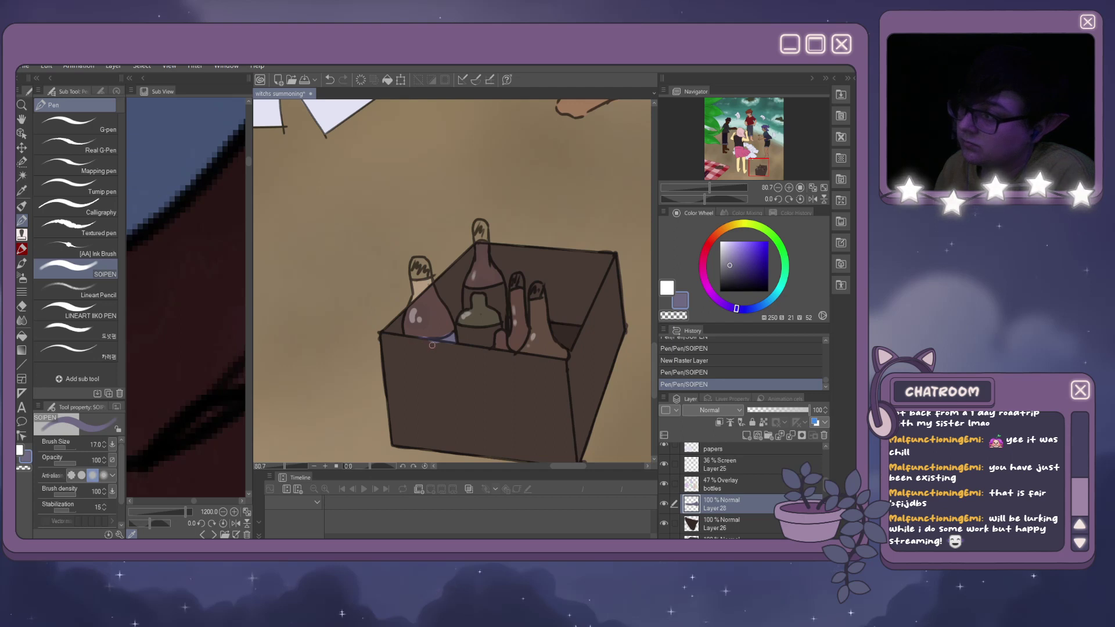
{"action": "mouse_move", "coordinate": [432, 345]}
{"action": "left_mouse_down"}
{"action": "mouse_move", "coordinate": [420, 343]}
{"action": "mouse_move", "coordinate": [457, 346]}
{"action": "left_mouse_up"}
{"action": "left_click", "coordinate": [446, 334]}
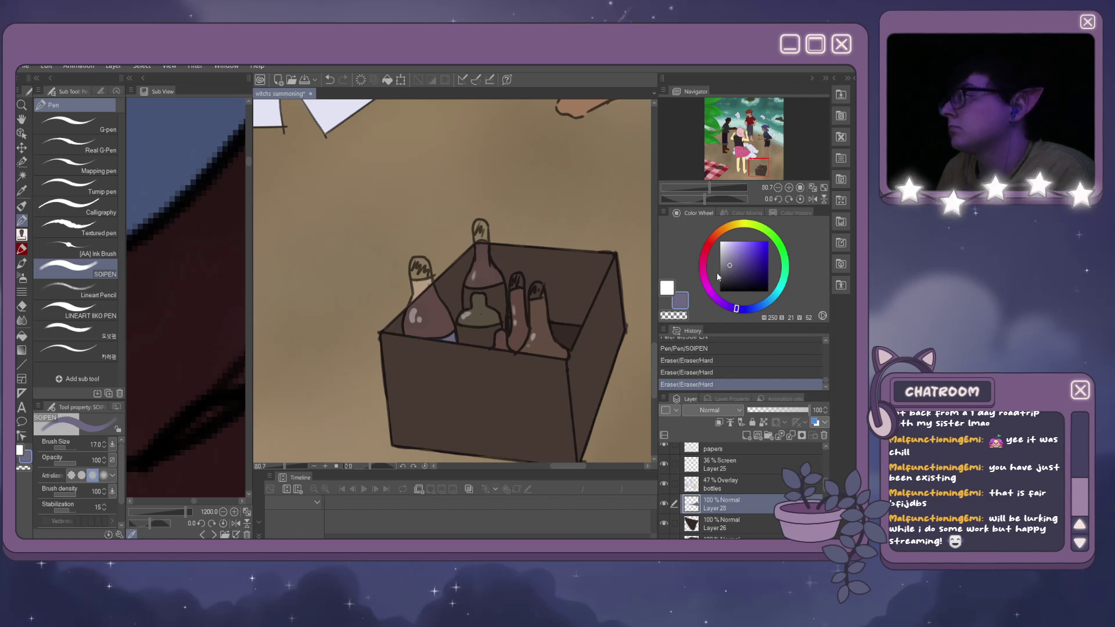
Shift the colour to muted green (H115 S21 V52) and paint the lower part of the small rounded bottle.
{"action": "left_click_drag", "start_coordinate": [730, 226], "coordinate": [778, 241]}
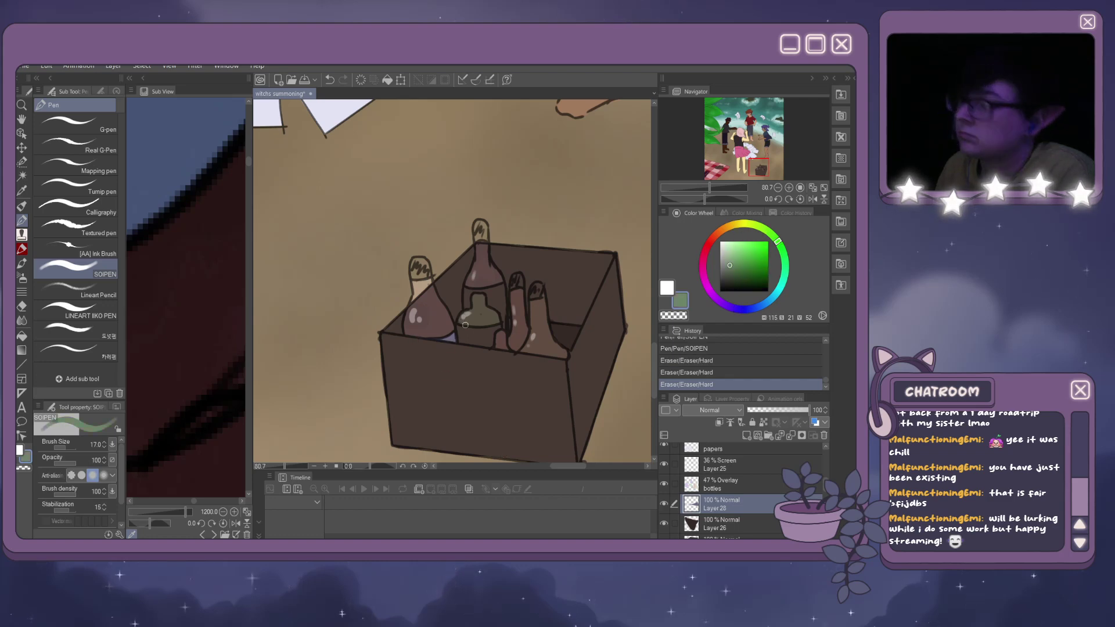
{"action": "mouse_move", "coordinate": [457, 326]}
{"action": "left_mouse_down"}
{"action": "mouse_move", "coordinate": [500, 325]}
{"action": "mouse_move", "coordinate": [490, 346]}
{"action": "mouse_move", "coordinate": [460, 335]}
{"action": "left_mouse_up"}
{"action": "key", "text": "ctrl+z"}
{"action": "key", "text": "ctrl+z"}
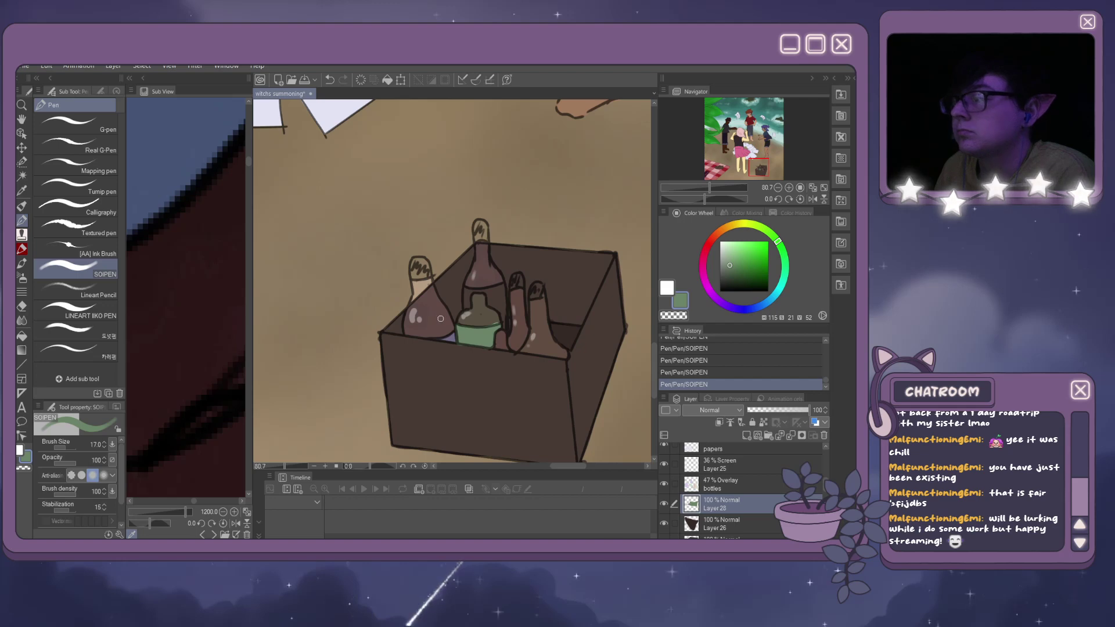
Erase the green paint spilling past the small rounded bottle's sides and the box's front edge.
{"action": "left_click_drag", "start_coordinate": [484, 349], "coordinate": [493, 351]}
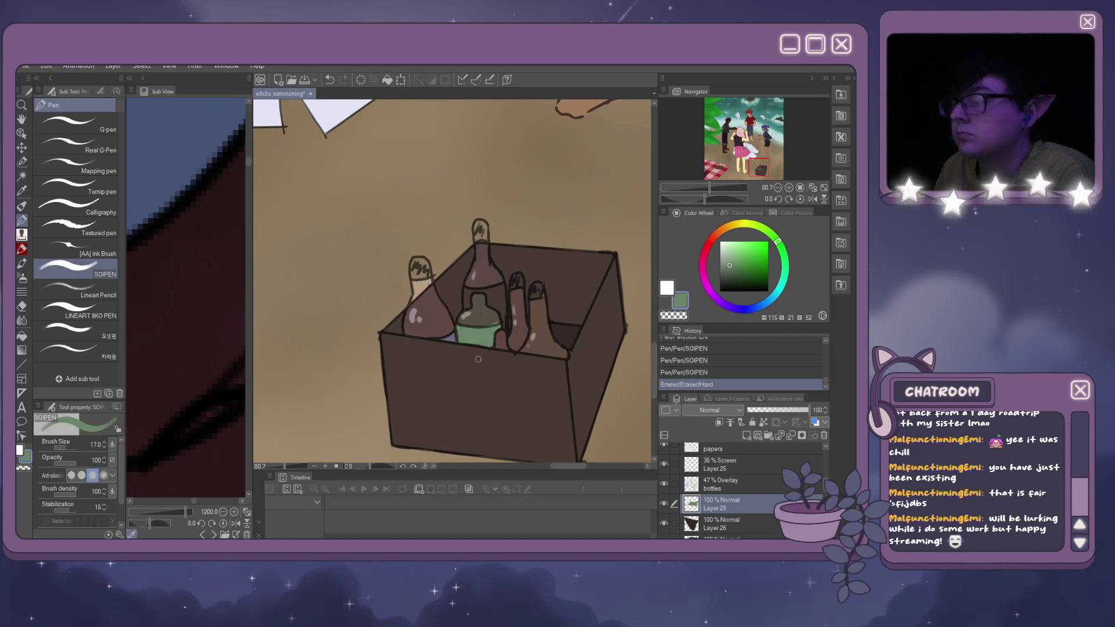
{"action": "key", "text": "ctrl+z"}
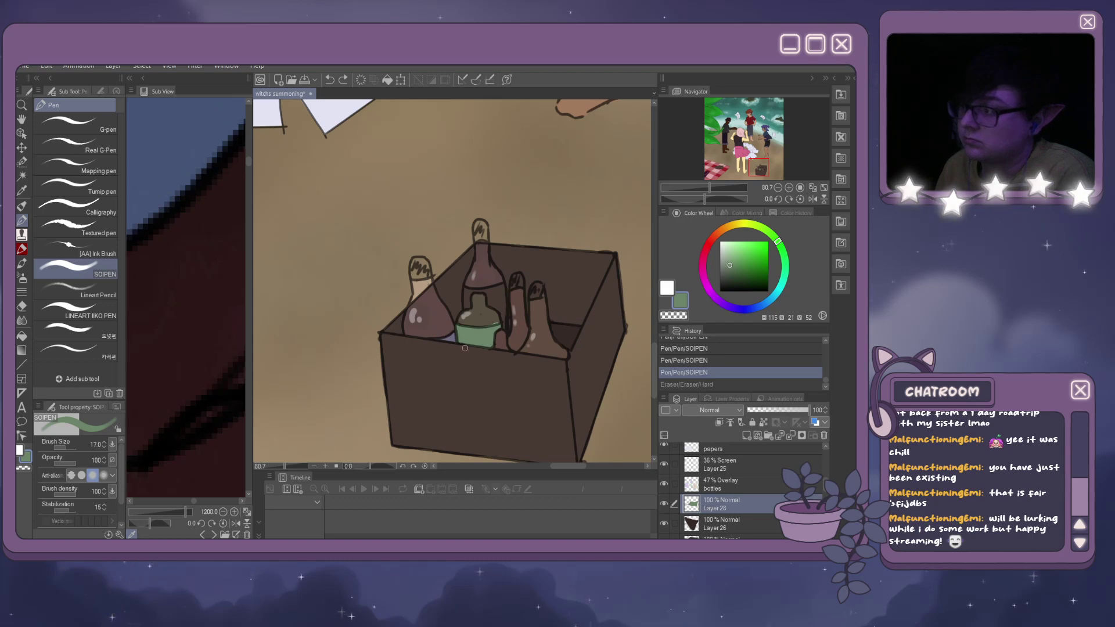
{"action": "key", "text": "ctrl+y"}
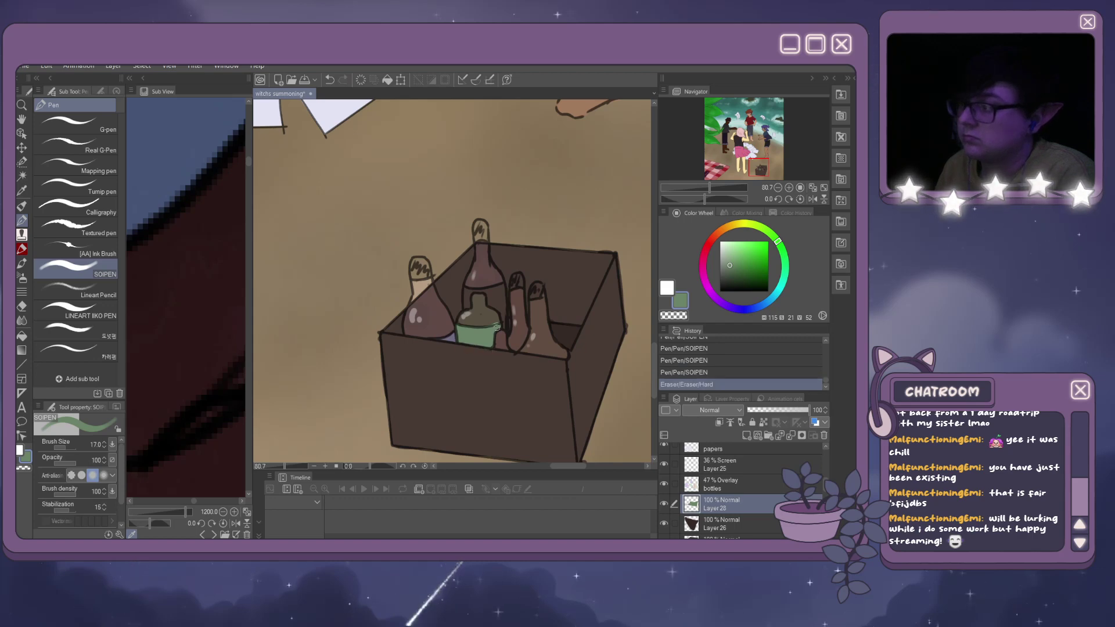
{"action": "left_click", "coordinate": [496, 322]}
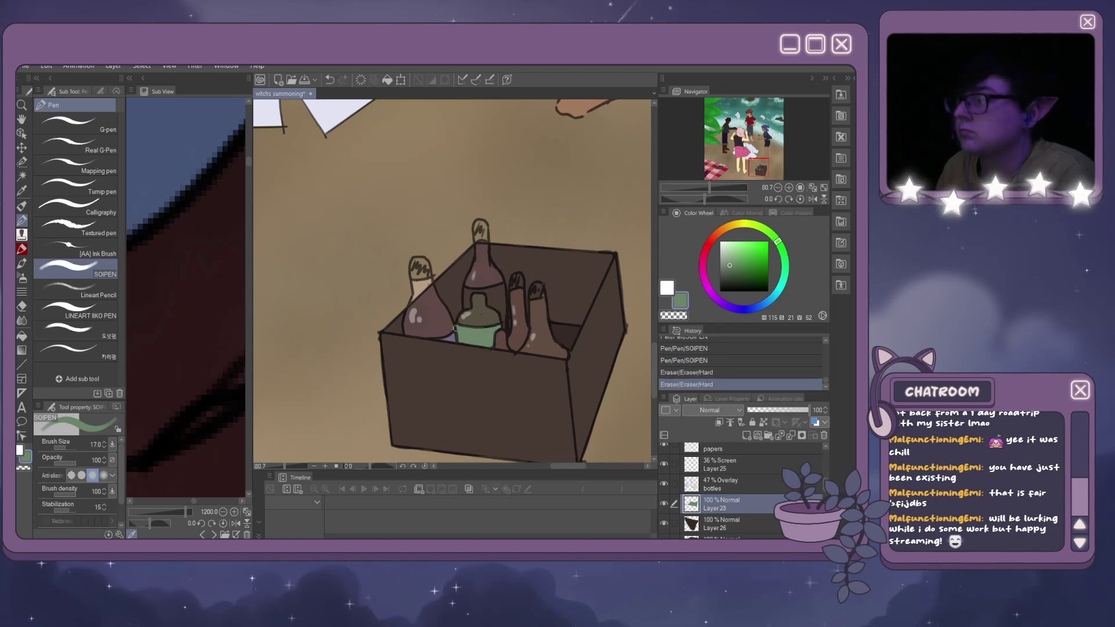
{"action": "left_click", "coordinate": [481, 354]}
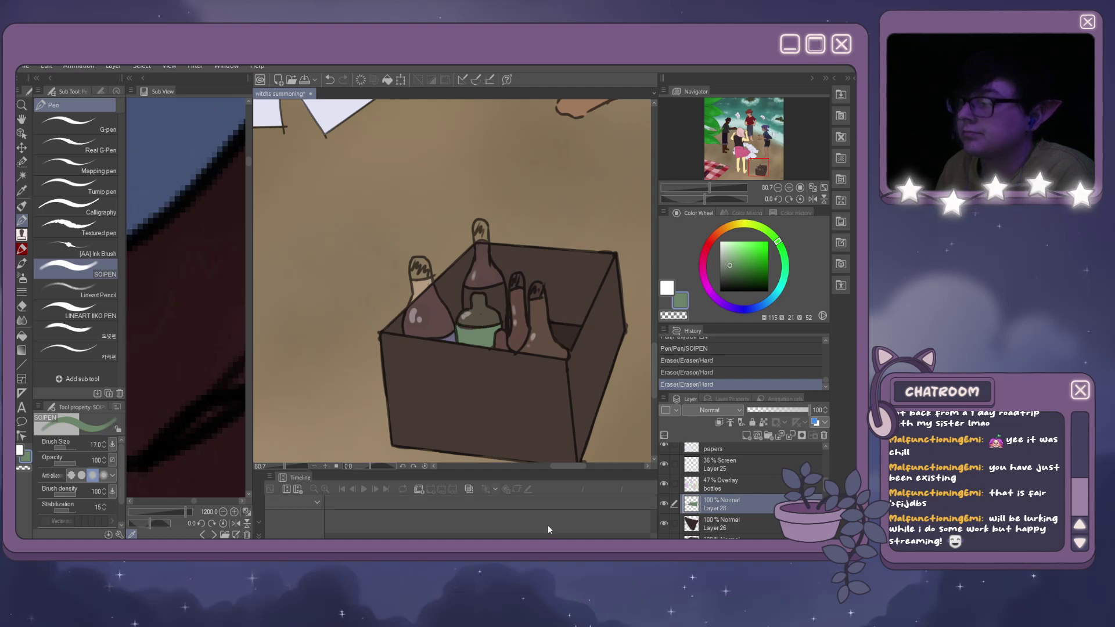
{"action": "key", "text": "ctrl+z"}
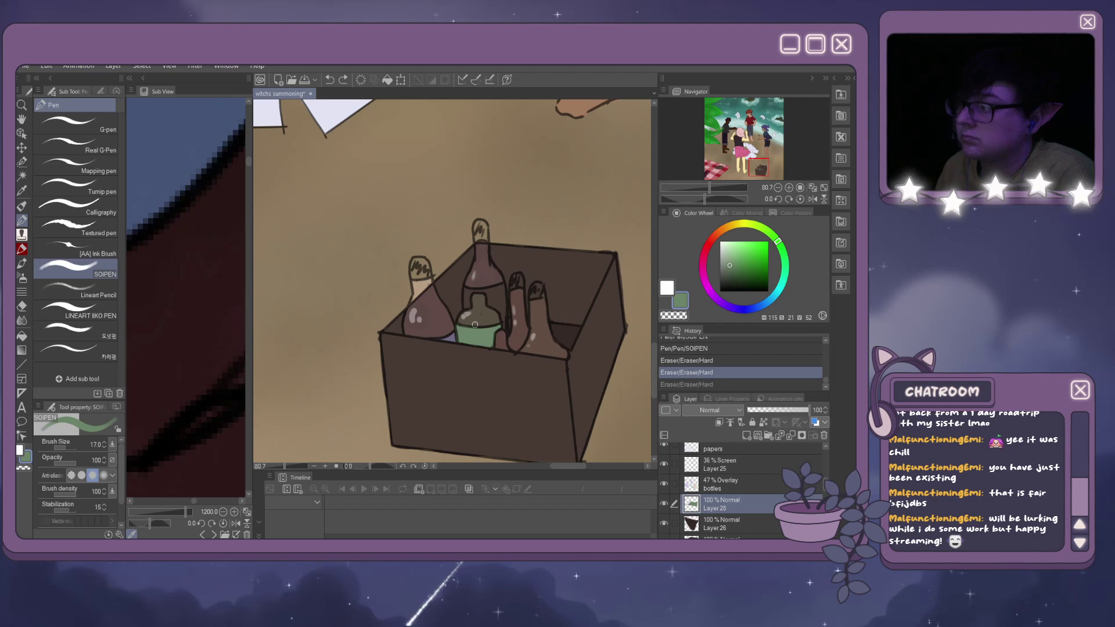
{"action": "key", "text": "ctrl+y"}
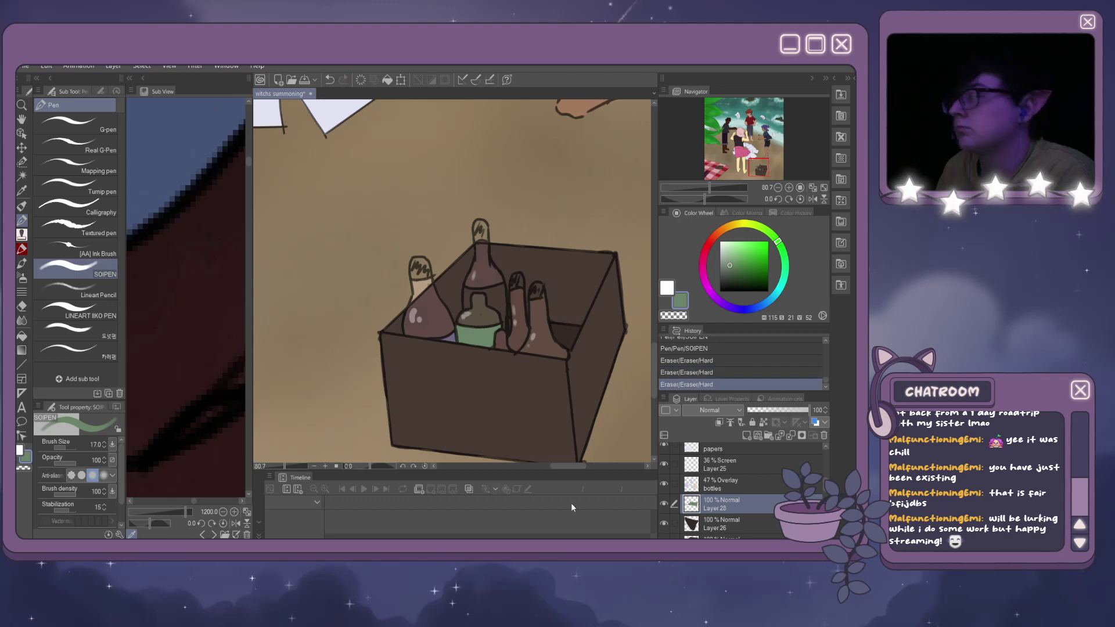
Shift the hue to muted red (H6 S21 V52) and paint the lower body of the tall back bottle around the green one.
{"action": "left_click", "coordinate": [708, 241]}
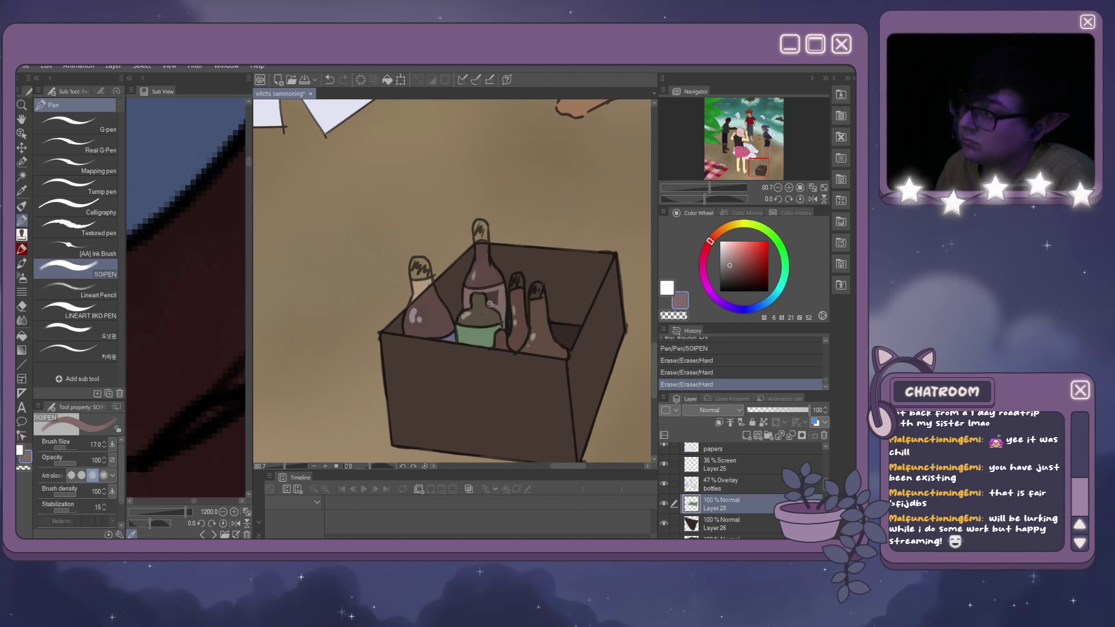
{"action": "left_click_drag", "start_coordinate": [496, 295], "coordinate": [472, 308]}
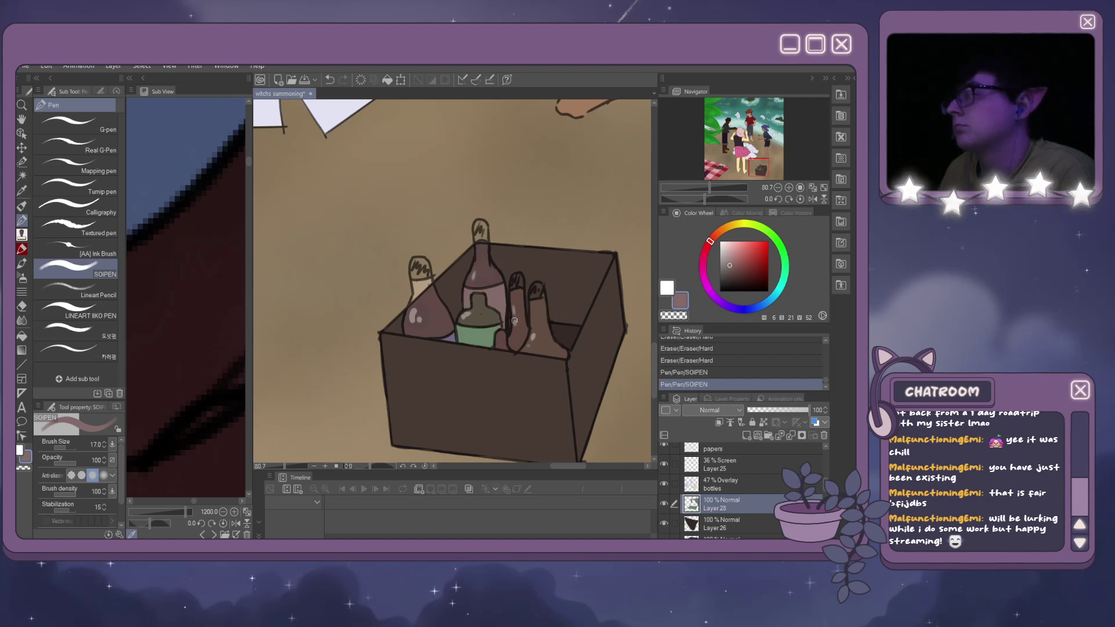
{"action": "scroll", "coordinate": [515, 320], "scroll_direction": "down", "scroll_amount": 5}
{"action": "scroll", "coordinate": [514, 321], "scroll_direction": "up", "scroll_amount": 1}
{"action": "scroll", "coordinate": [688, 499], "scroll_direction": "down", "scroll_amount": 2}
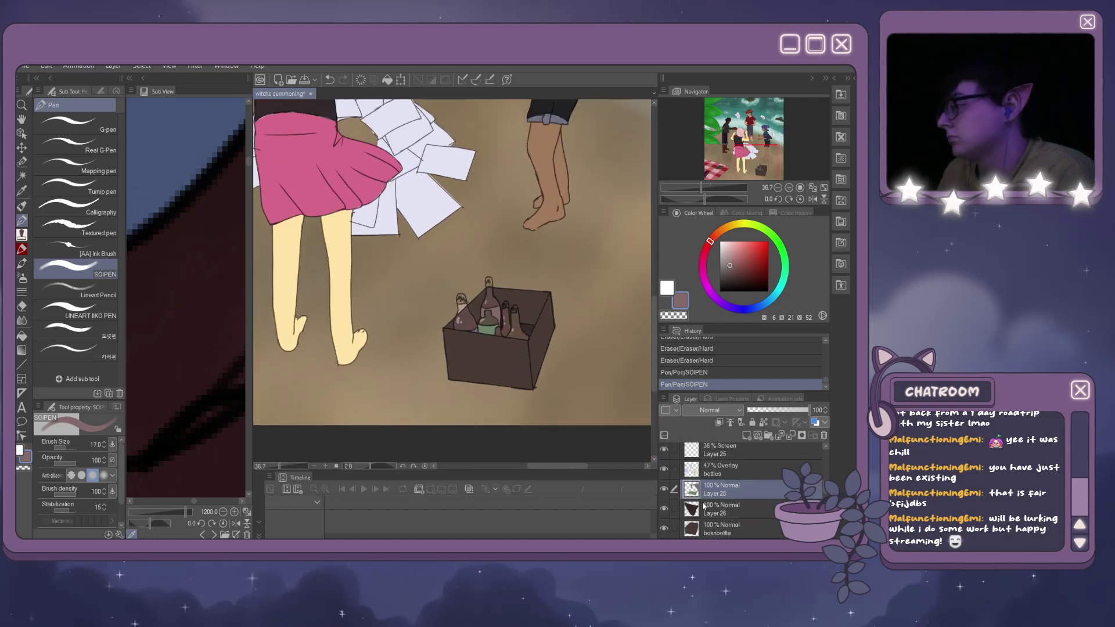
On Layer 26, sample dark brown (H19 S31 V20), outline the shadow on the box's inner back wall, and fill it.
{"action": "left_click", "coordinate": [701, 494]}
{"action": "key", "text": "ctrl+plus"}
{"action": "scroll", "coordinate": [532, 332], "scroll_direction": "up", "scroll_amount": 3}
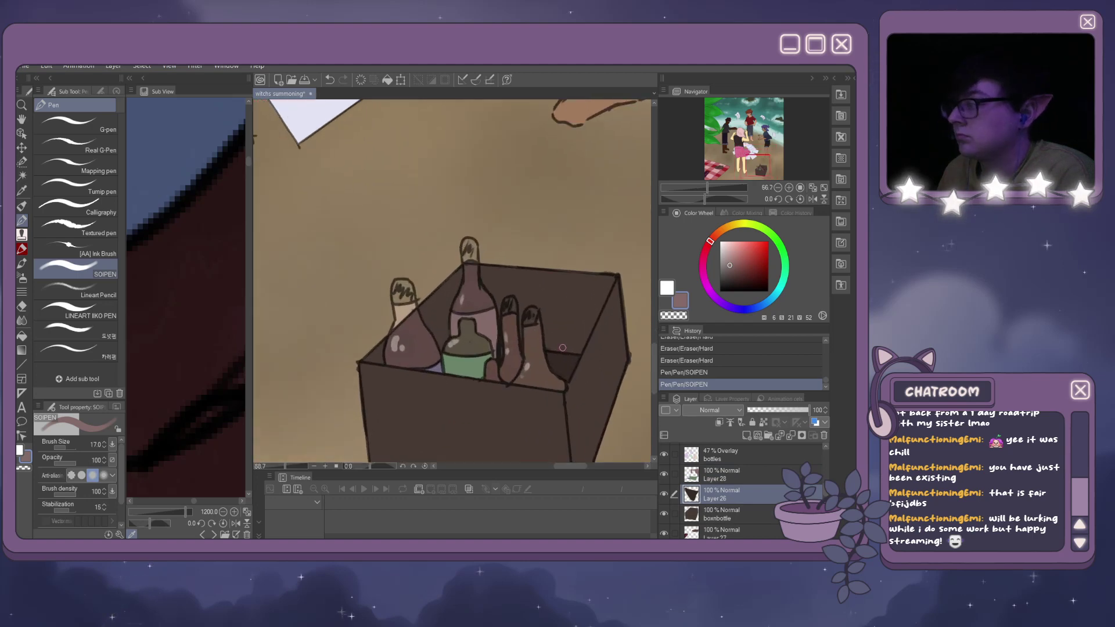
{"action": "left_click", "coordinate": [485, 273], "text": "alt"}
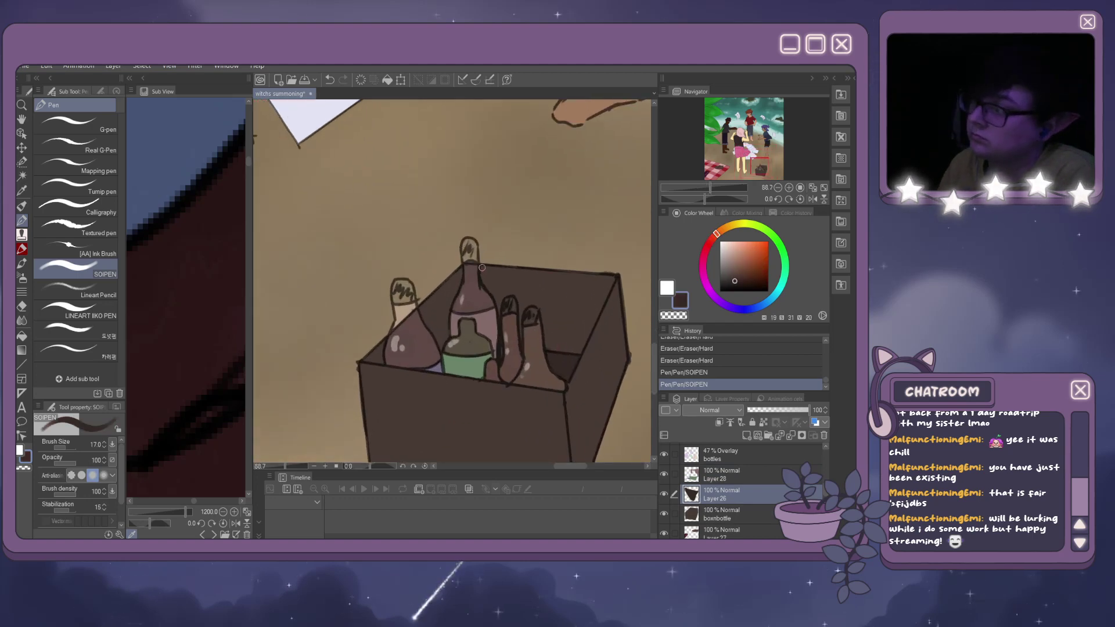
{"action": "left_click_drag", "start_coordinate": [481, 267], "coordinate": [614, 274]}
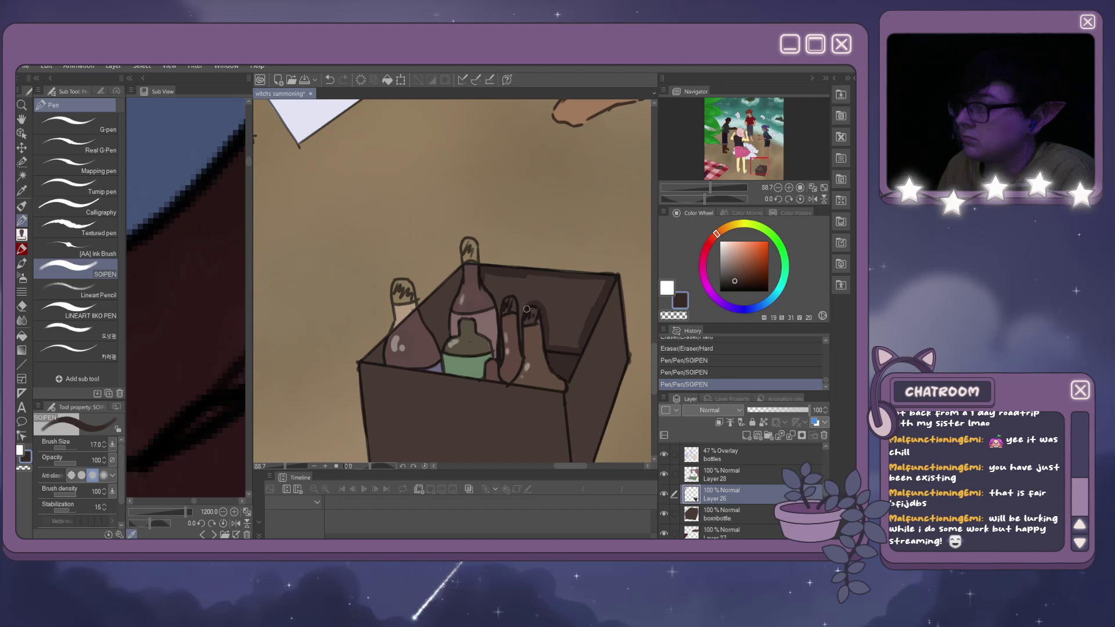
{"action": "left_click_drag", "start_coordinate": [519, 322], "coordinate": [520, 317]}
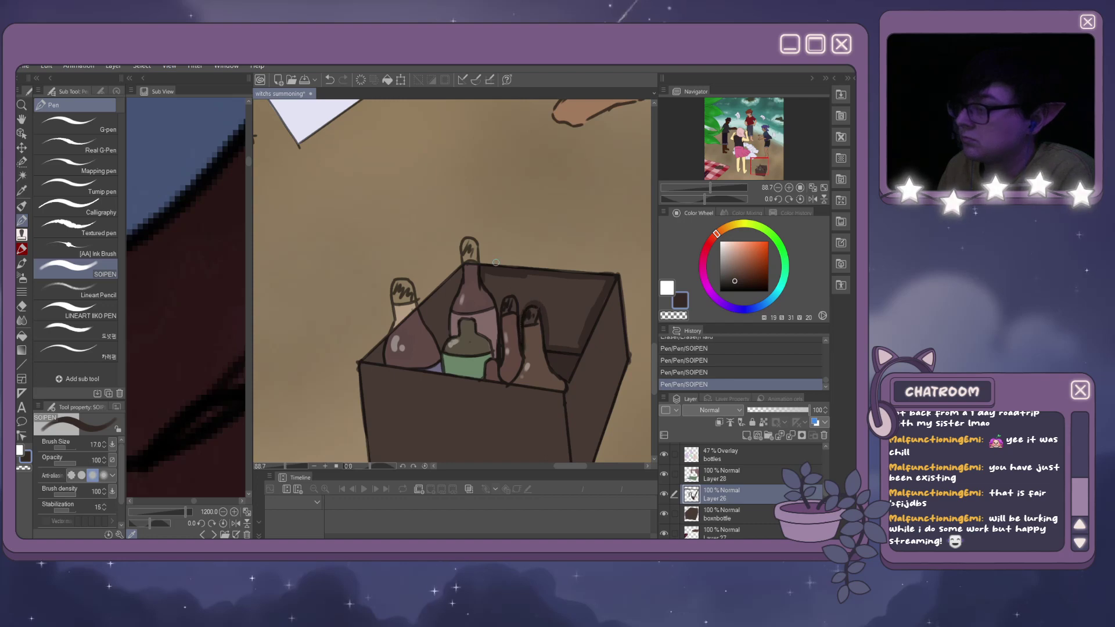
{"action": "key", "text": "ctrl+z"}
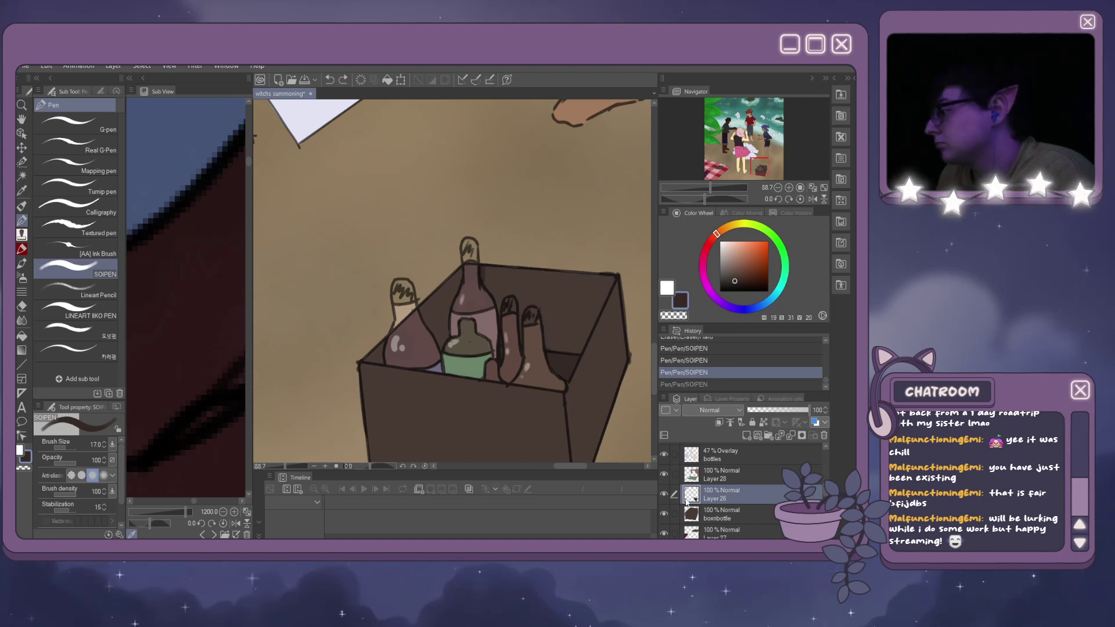
{"action": "mouse_move", "coordinate": [481, 267]}
{"action": "left_mouse_down"}
{"action": "mouse_move", "coordinate": [617, 276]}
{"action": "mouse_move", "coordinate": [581, 274]}
{"action": "mouse_move", "coordinate": [600, 275]}
{"action": "mouse_move", "coordinate": [578, 350]}
{"action": "left_mouse_up"}
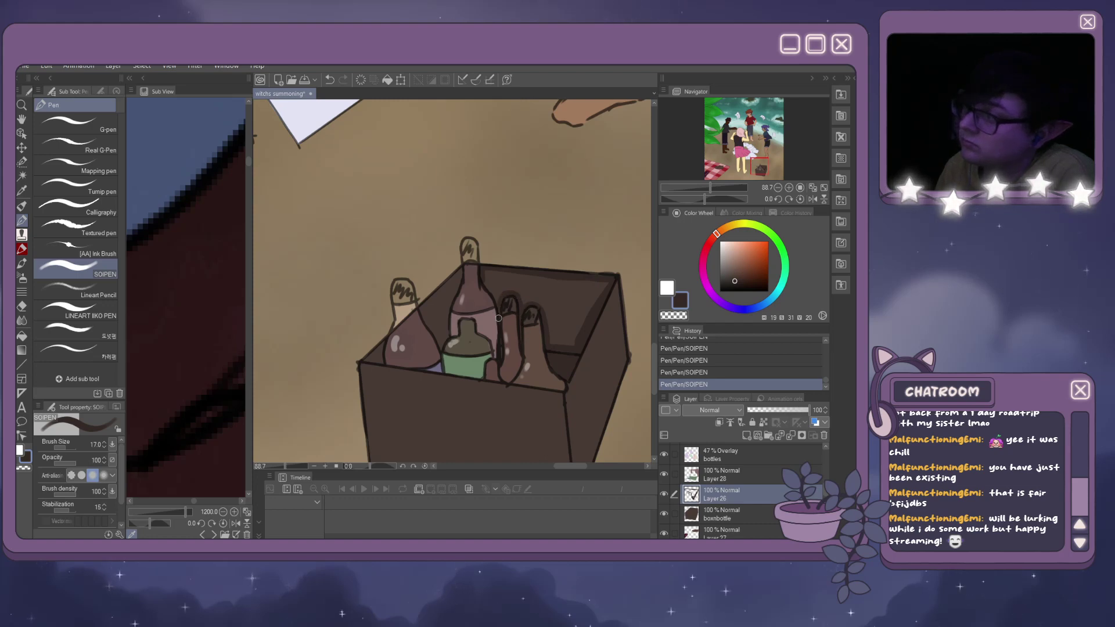
{"action": "key", "text": "ctrl+z"}
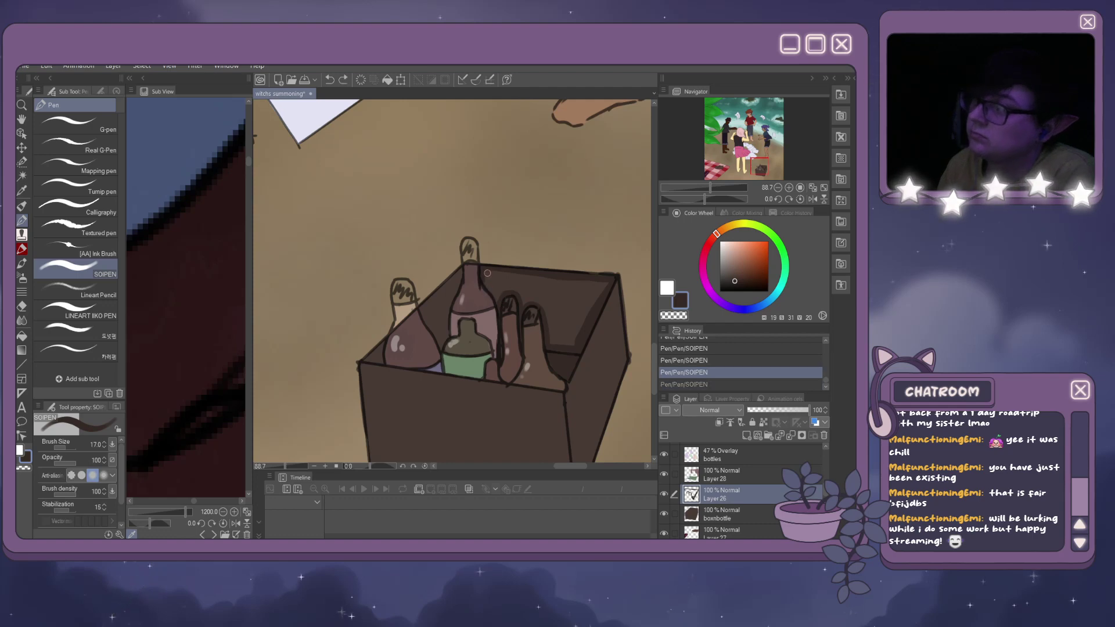
{"action": "key", "text": "ctrl+y"}
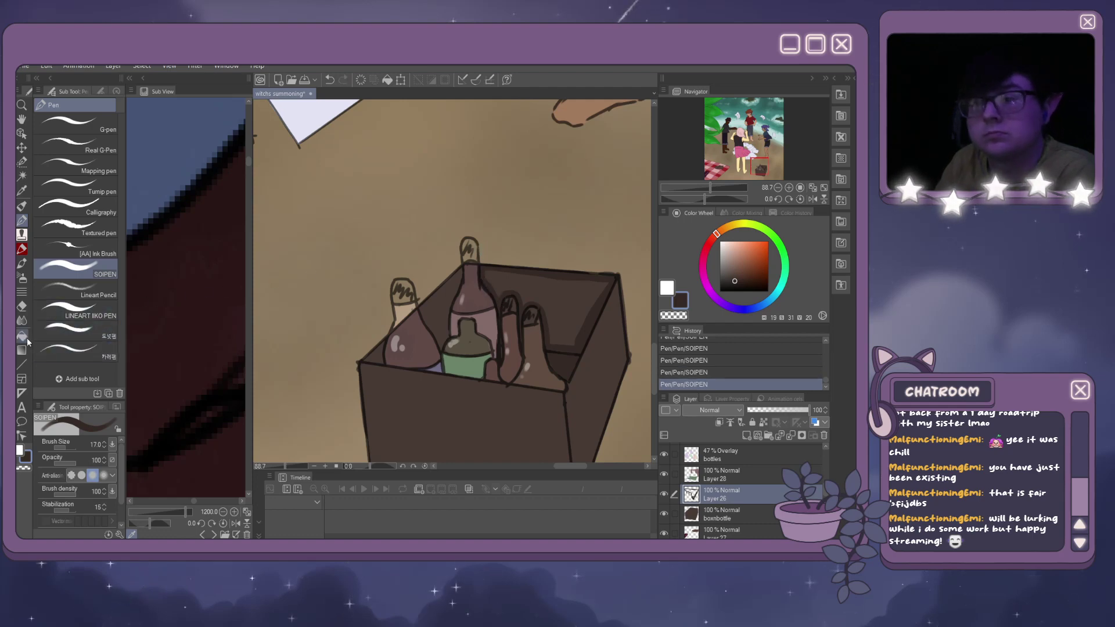
{"action": "key", "text": "g"}
{"action": "left_click", "coordinate": [500, 290]}
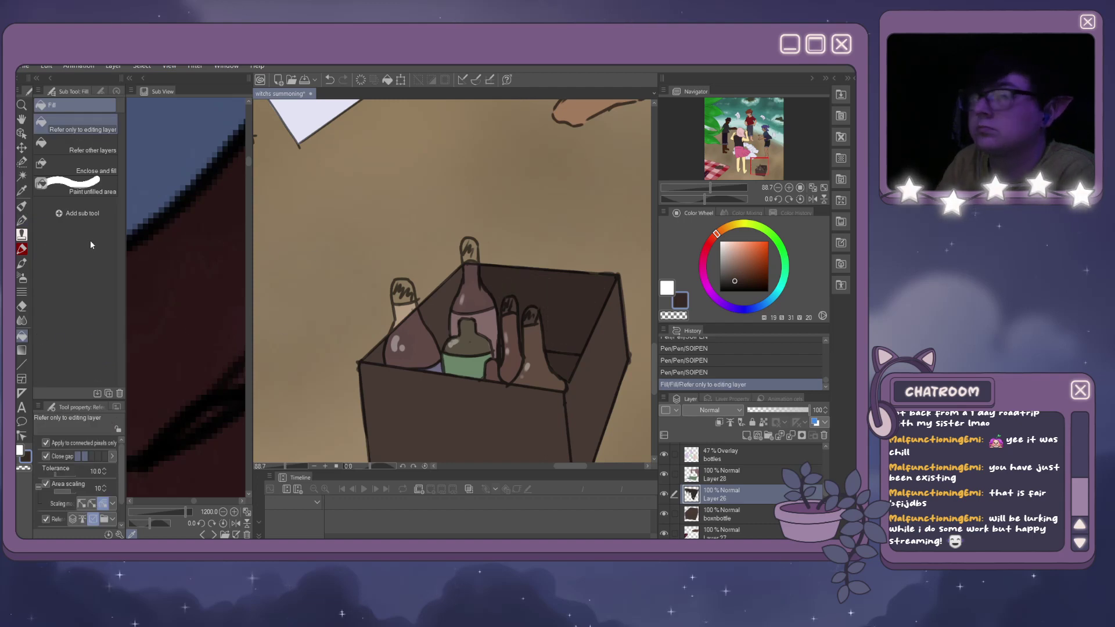
Outline the box's inner left wall behind the bottles in the same dark brown and fill it.
{"action": "left_click", "coordinate": [21, 220]}
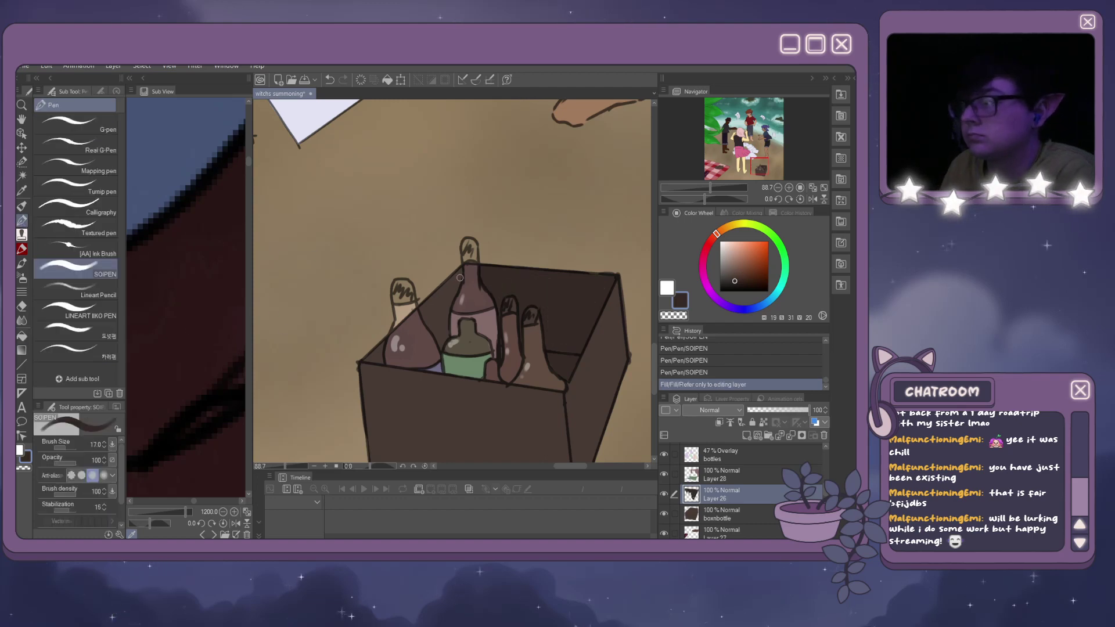
{"action": "mouse_move", "coordinate": [455, 279]}
{"action": "left_mouse_down"}
{"action": "mouse_move", "coordinate": [381, 351]}
{"action": "mouse_move", "coordinate": [387, 361]}
{"action": "left_mouse_up"}
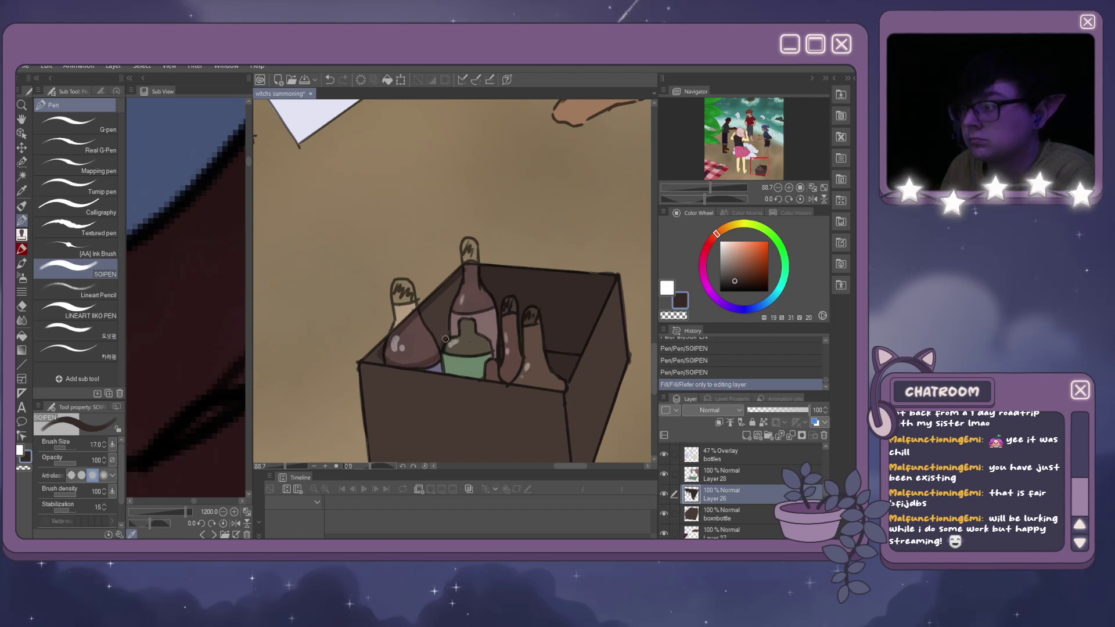
{"action": "left_click_drag", "start_coordinate": [457, 293], "coordinate": [463, 277]}
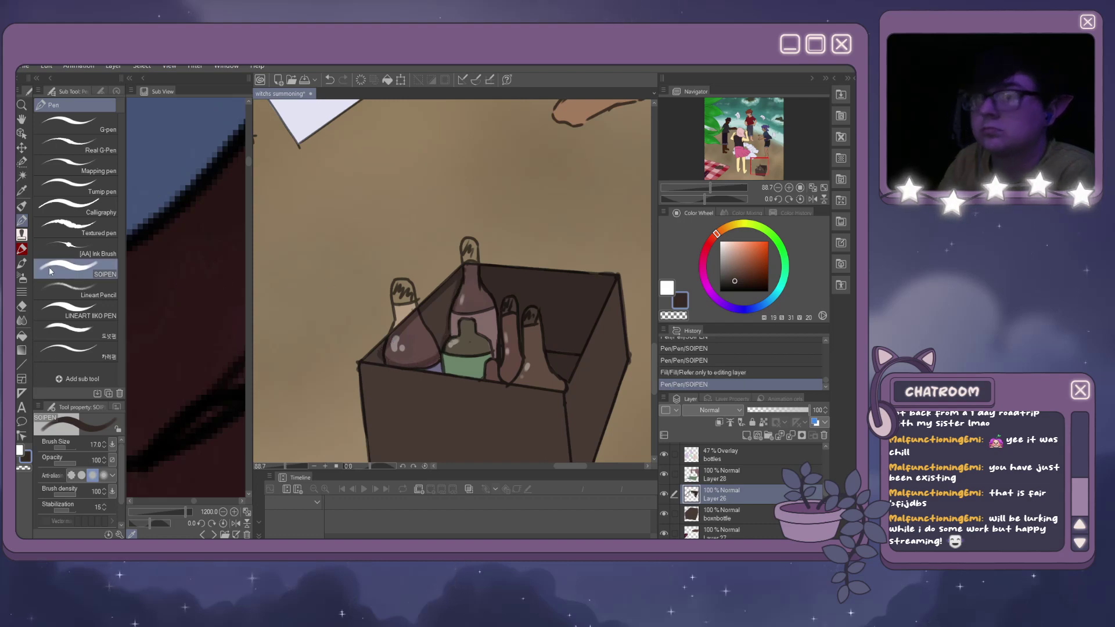
{"action": "left_click", "coordinate": [21, 338]}
{"action": "left_click", "coordinate": [431, 316]}
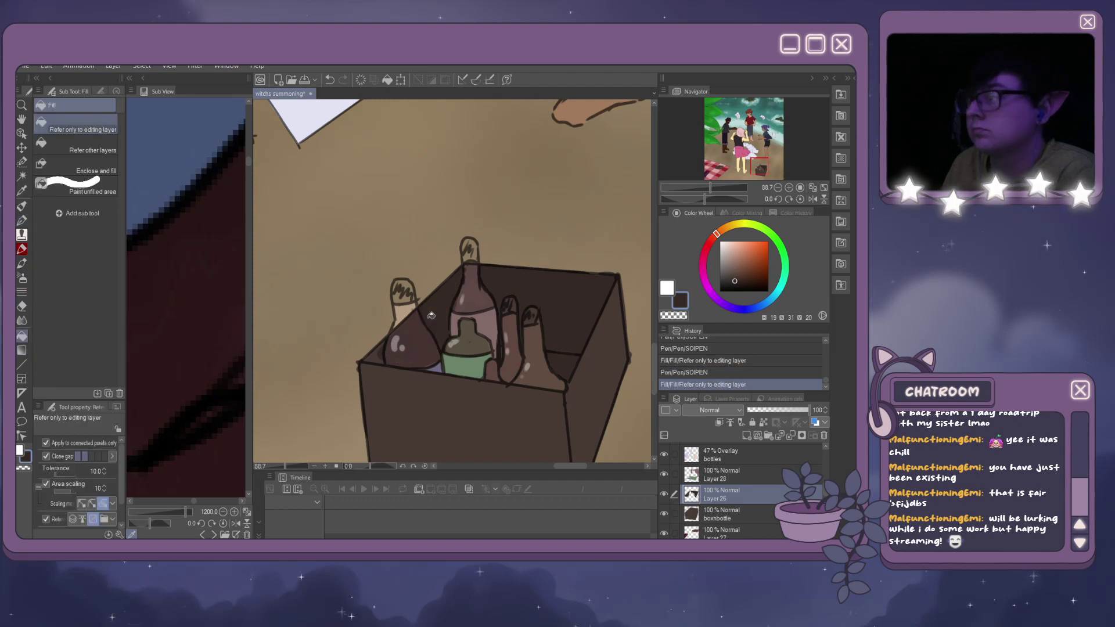
Draw wavy dark-brown shadow lines down the box's outer right side and along the bottom of its front face, erasing overspill.
{"action": "left_click", "coordinate": [22, 221]}
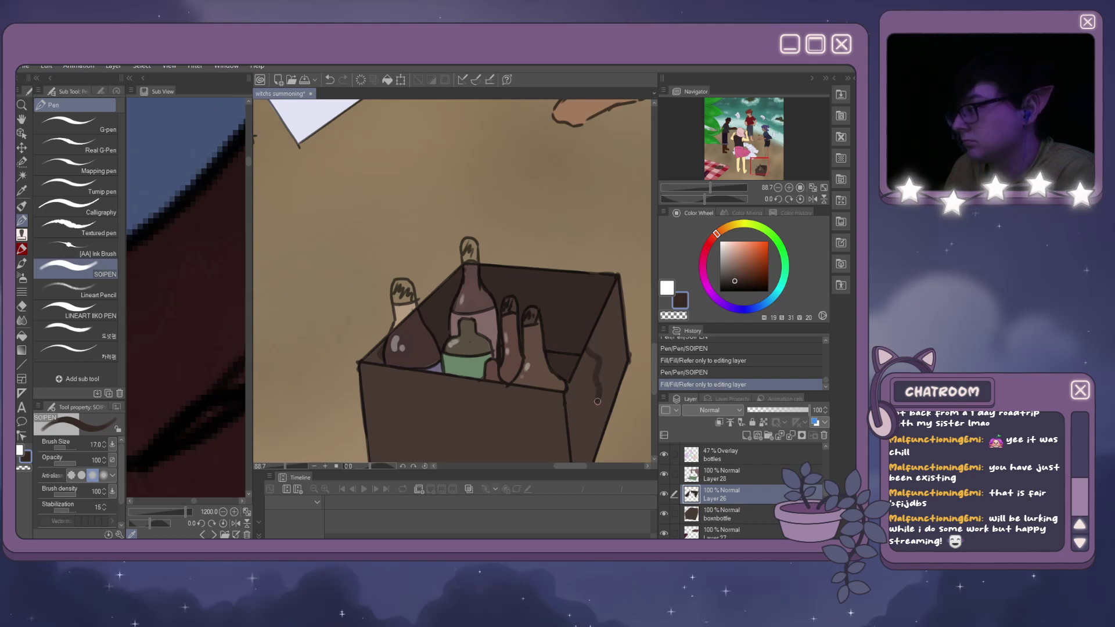
{"action": "mouse_move", "coordinate": [597, 401]}
{"action": "left_mouse_down"}
{"action": "mouse_move", "coordinate": [593, 442]}
{"action": "mouse_move", "coordinate": [629, 359]}
{"action": "mouse_move", "coordinate": [619, 283]}
{"action": "mouse_move", "coordinate": [587, 343]}
{"action": "mouse_move", "coordinate": [613, 415]}
{"action": "left_mouse_up"}
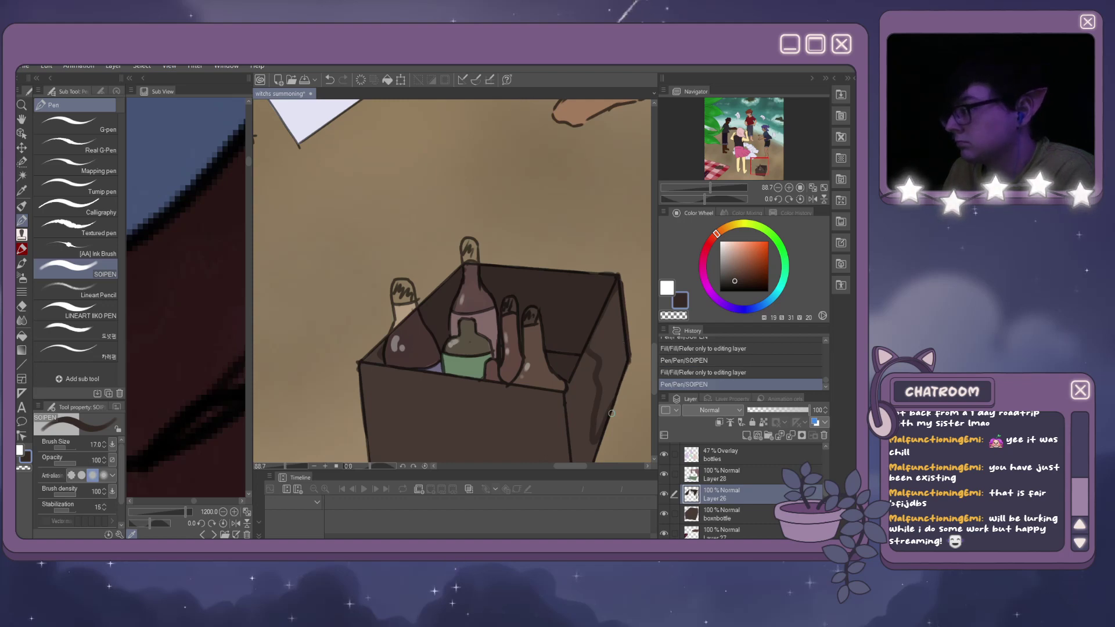
{"action": "left_click", "coordinate": [632, 335]}
{"action": "left_click_drag", "start_coordinate": [654, 352], "coordinate": [654, 370]}
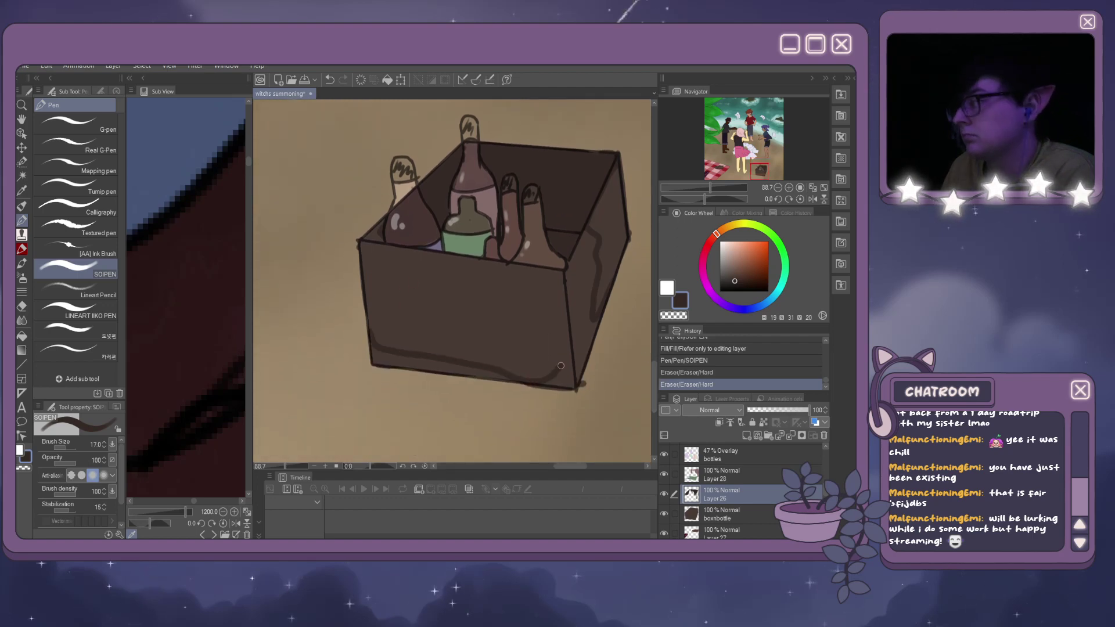
{"action": "mouse_move", "coordinate": [588, 319]}
{"action": "left_mouse_down"}
{"action": "mouse_move", "coordinate": [593, 311]}
{"action": "mouse_move", "coordinate": [597, 323]}
{"action": "left_mouse_up"}
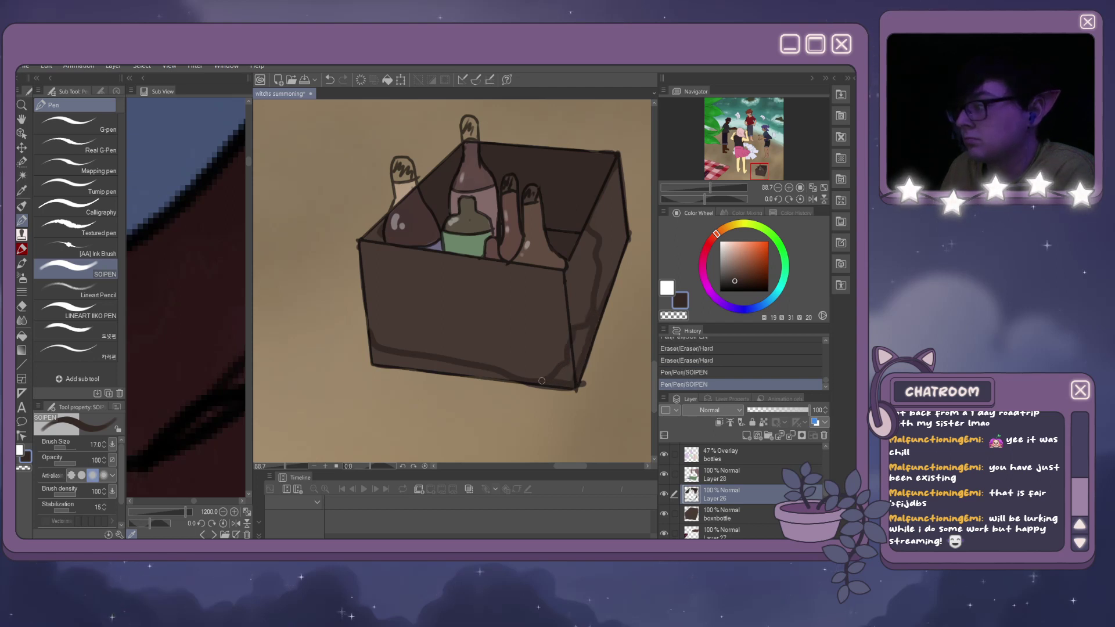
{"action": "left_click_drag", "start_coordinate": [564, 383], "coordinate": [578, 385]}
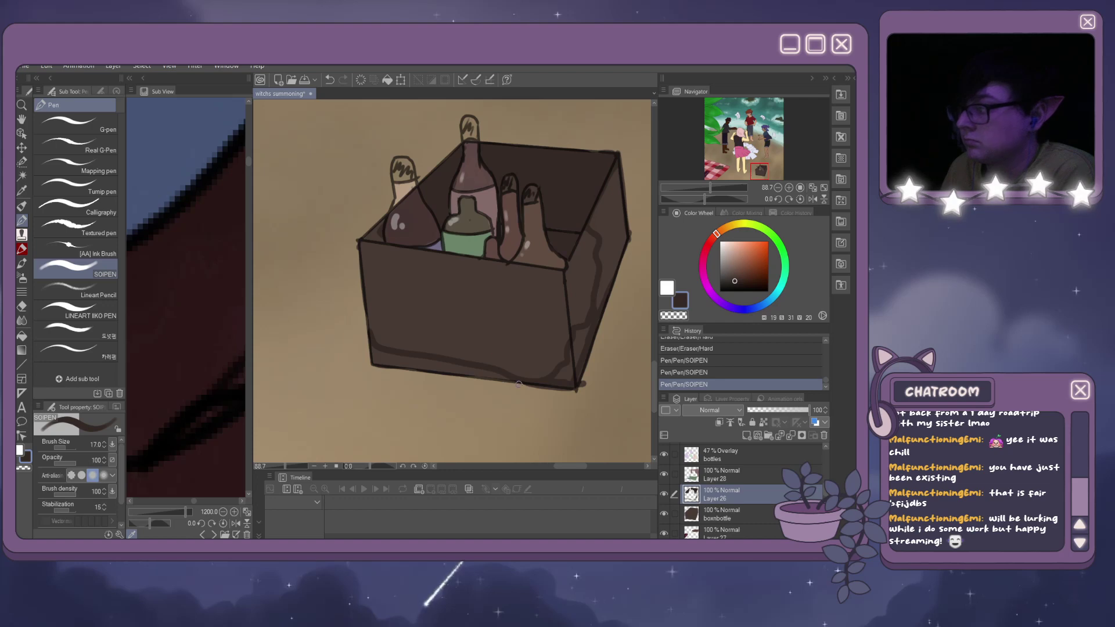
Erase shading below the box, and on the box's base colour layer erase paint spilling past the bottom and right edges.
{"action": "left_click", "coordinate": [537, 388]}
{"action": "left_click", "coordinate": [685, 510]}
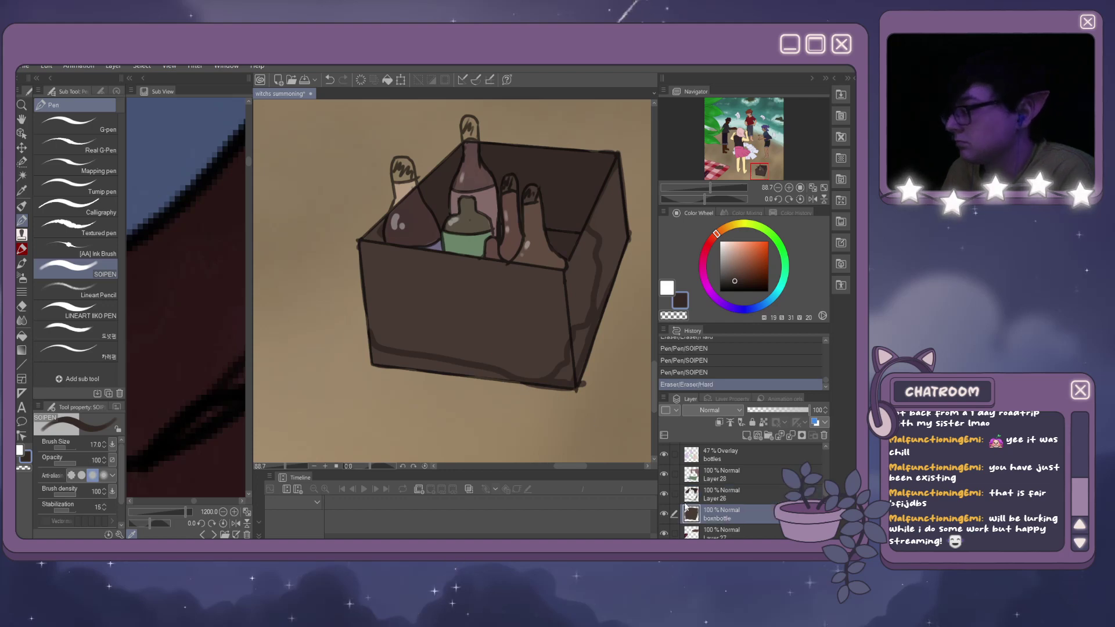
{"action": "mouse_move", "coordinate": [517, 384]}
{"action": "left_mouse_down"}
{"action": "mouse_move", "coordinate": [582, 394]}
{"action": "mouse_move", "coordinate": [638, 257]}
{"action": "mouse_move", "coordinate": [634, 239]}
{"action": "left_mouse_up"}
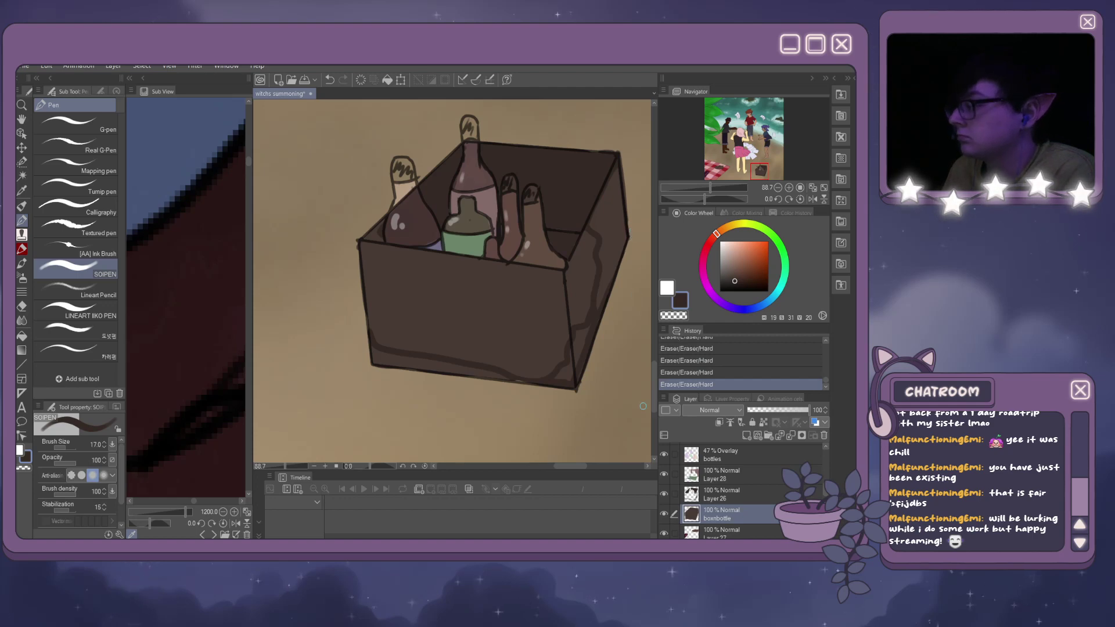
On Layer 26, paint the shadow band along the bottom of the box's front face solid and erase the spill below it.
{"action": "left_click", "coordinate": [697, 497]}
{"action": "left_click_drag", "start_coordinate": [369, 340], "coordinate": [399, 365]}
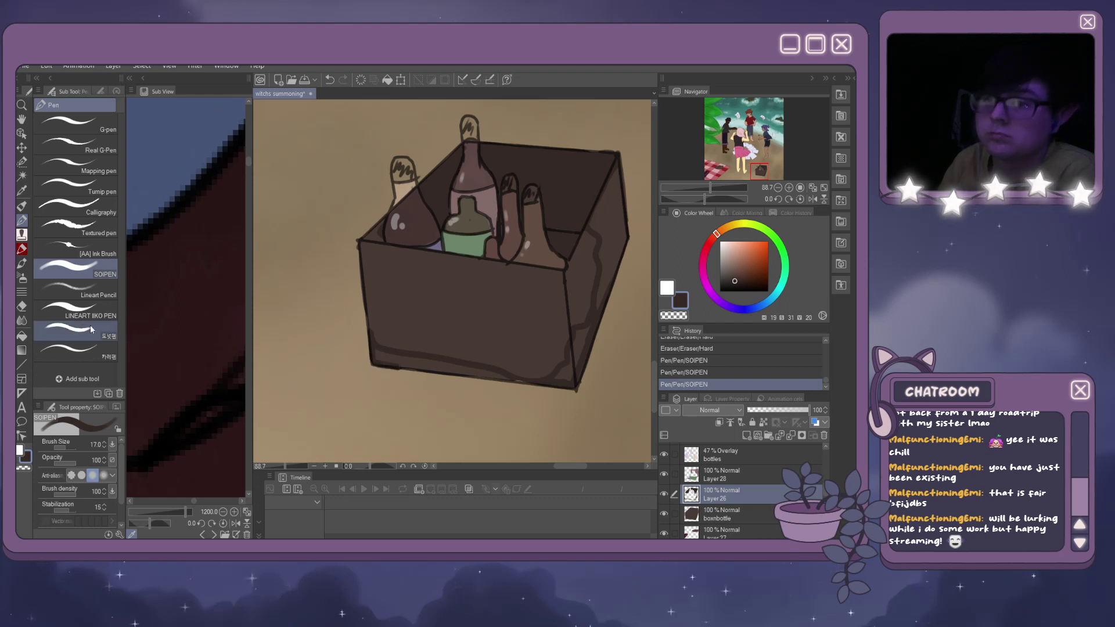
{"action": "key", "text": "ctrl+z"}
{"action": "left_click_drag", "start_coordinate": [378, 364], "coordinate": [538, 380]}
{"action": "mouse_move", "coordinate": [373, 346]}
{"action": "left_mouse_down"}
{"action": "mouse_move", "coordinate": [376, 358]}
{"action": "mouse_move", "coordinate": [439, 372]}
{"action": "left_mouse_up"}
{"action": "left_click_drag", "start_coordinate": [378, 353], "coordinate": [501, 377]}
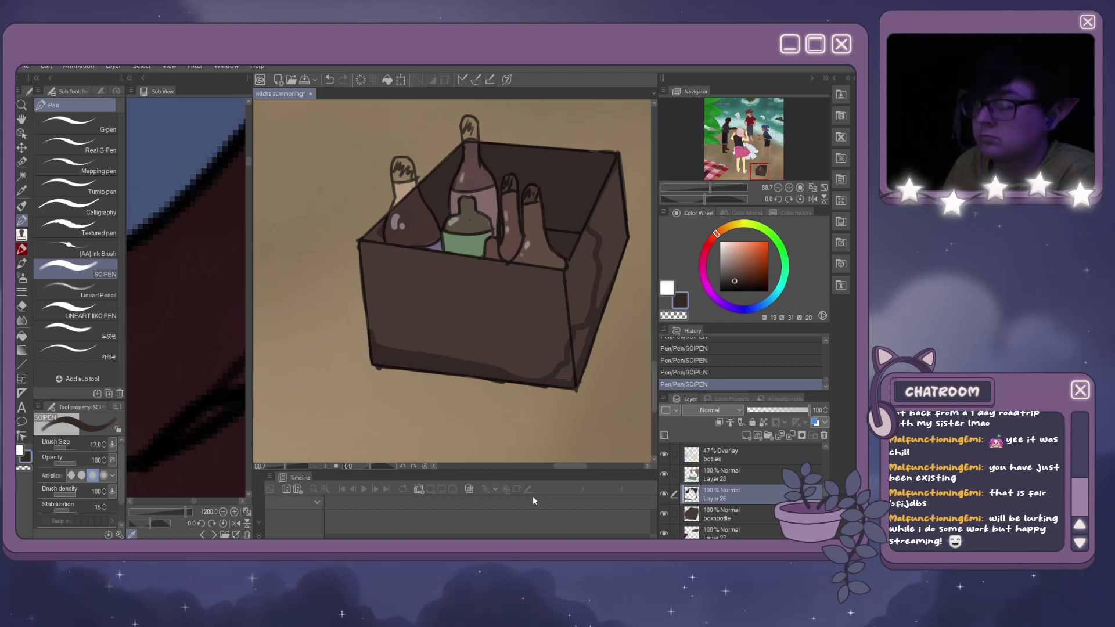
{"action": "left_click_drag", "start_coordinate": [381, 372], "coordinate": [411, 375]}
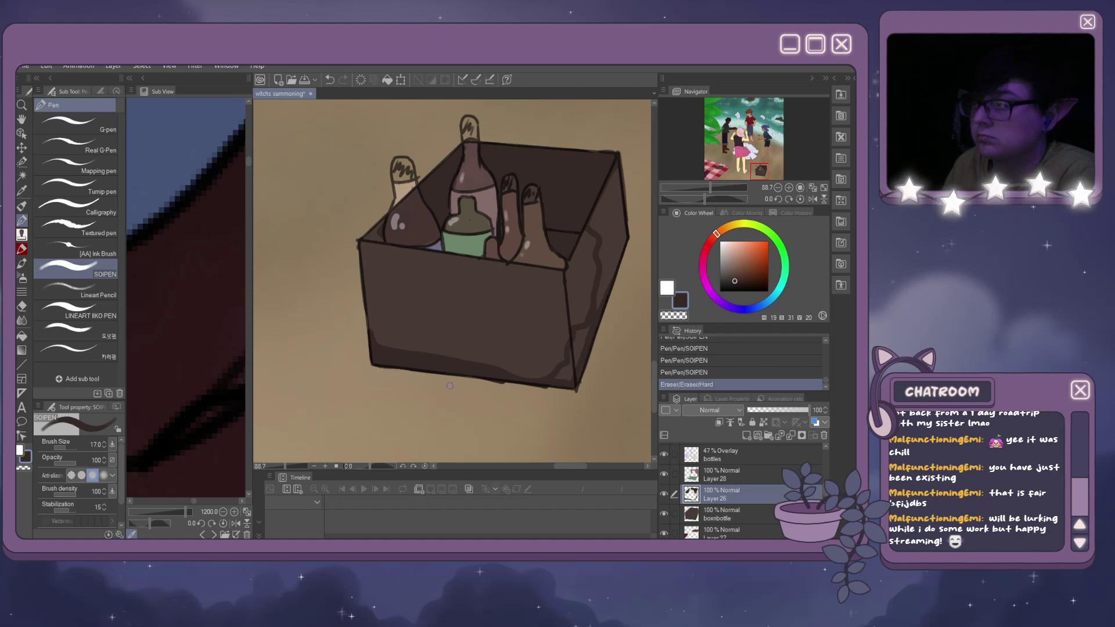
{"action": "left_click_drag", "start_coordinate": [507, 387], "coordinate": [549, 386]}
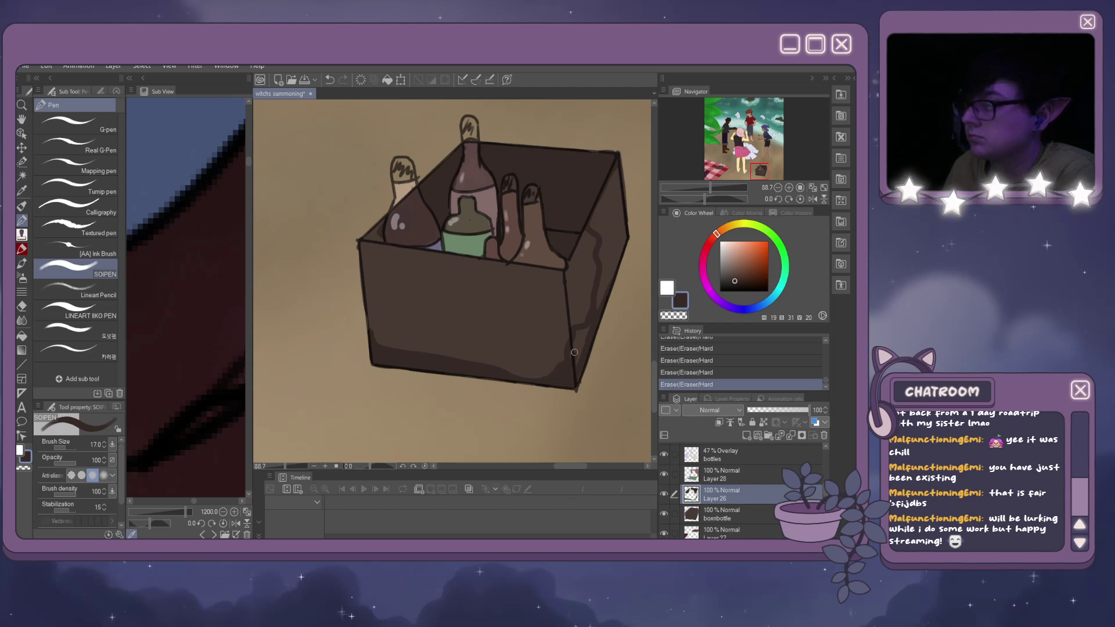
Extend the shadow along the box's outer right side to its edge and fill the enclosed area with dark brown.
{"action": "left_click_drag", "start_coordinate": [573, 367], "coordinate": [580, 348]}
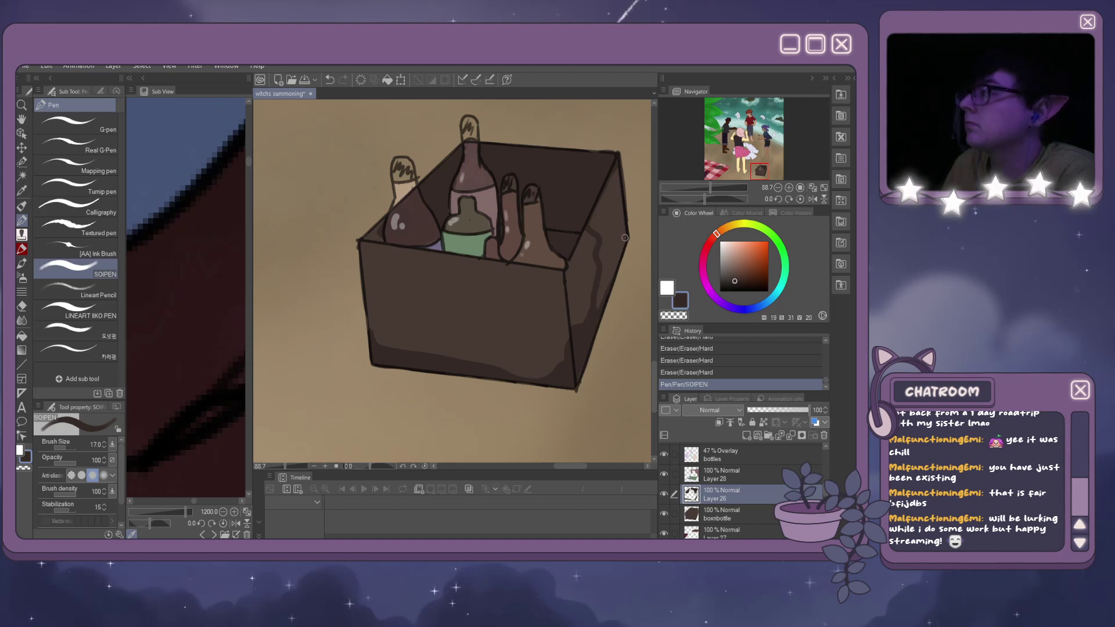
{"action": "left_click_drag", "start_coordinate": [625, 234], "coordinate": [594, 312]}
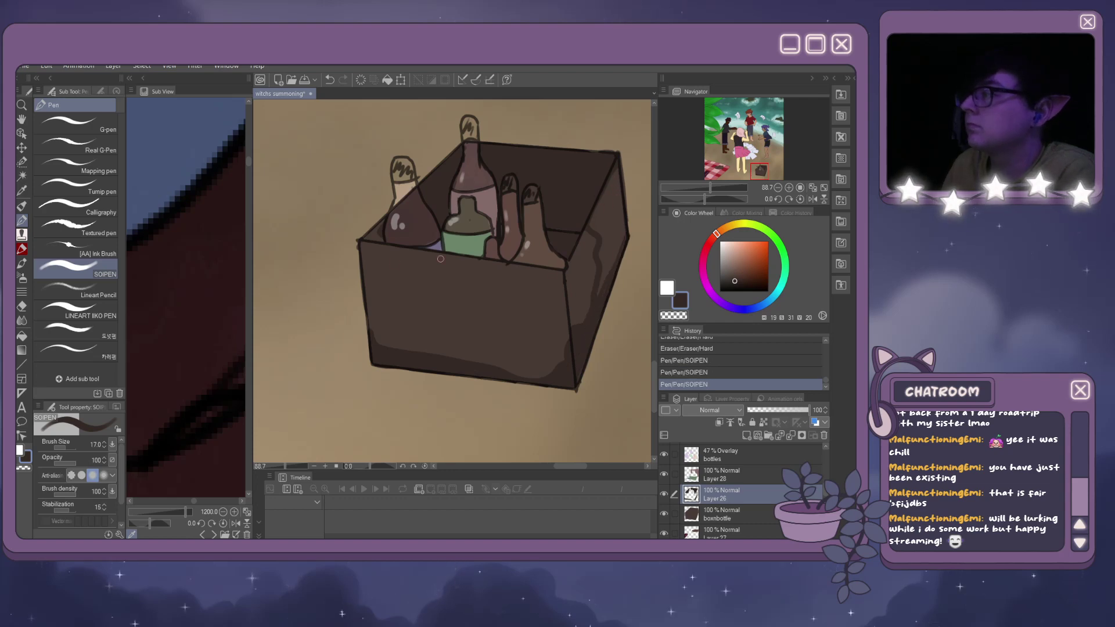
{"action": "left_click", "coordinate": [23, 336]}
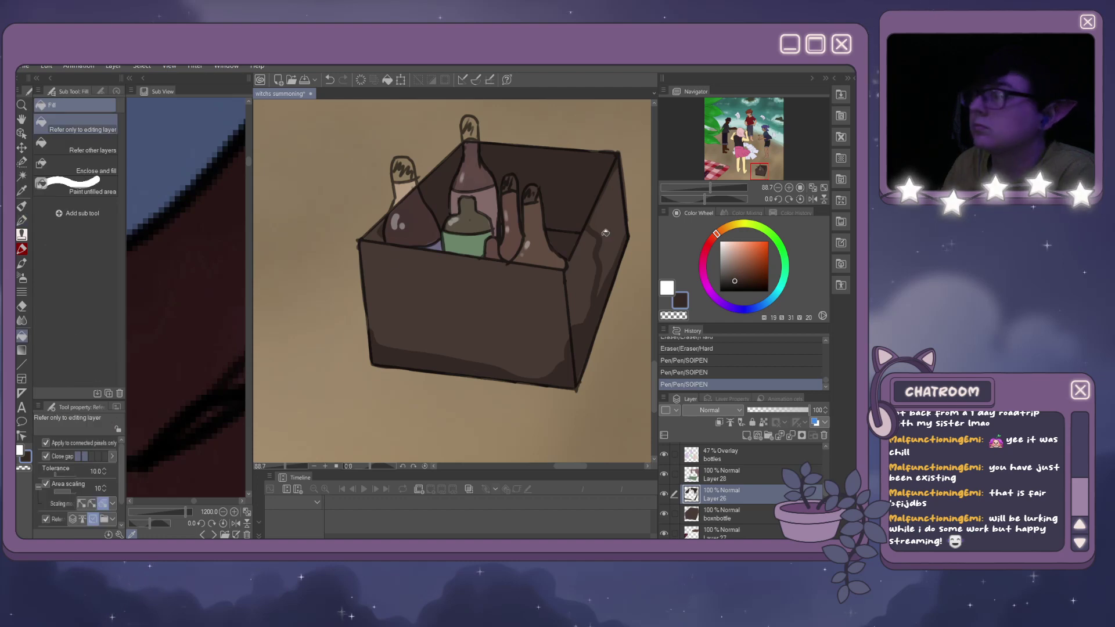
{"action": "left_click", "coordinate": [446, 228]}
Touch up the shadow at the box's back right corner and erase shading and base colour spilling past the outer right edge.
{"action": "left_click", "coordinate": [22, 220]}
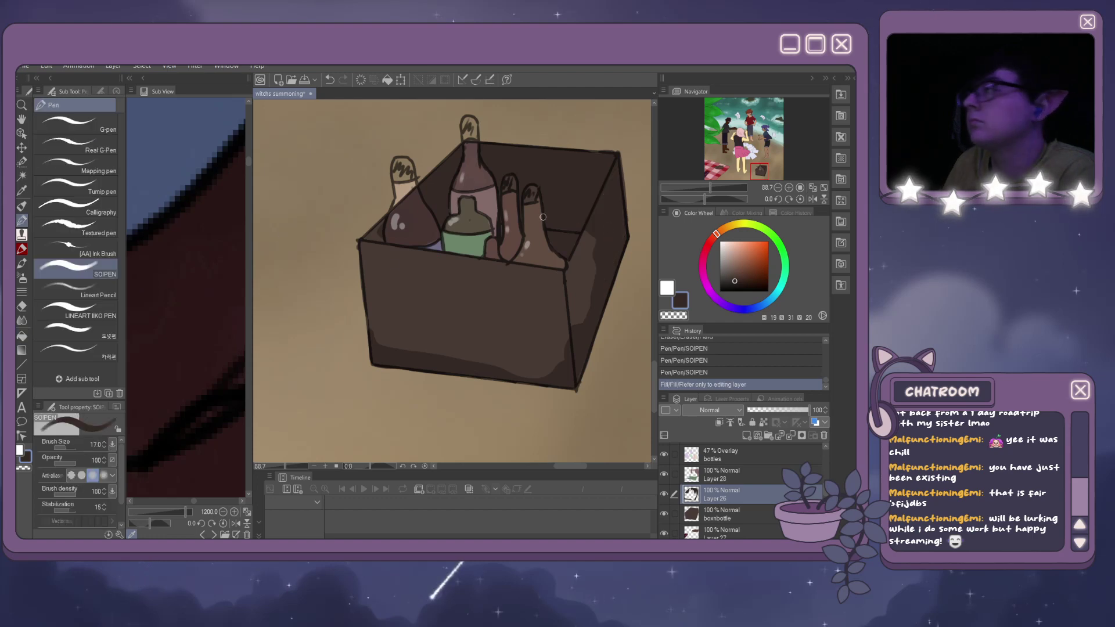
{"action": "left_click_drag", "start_coordinate": [600, 156], "coordinate": [615, 153]}
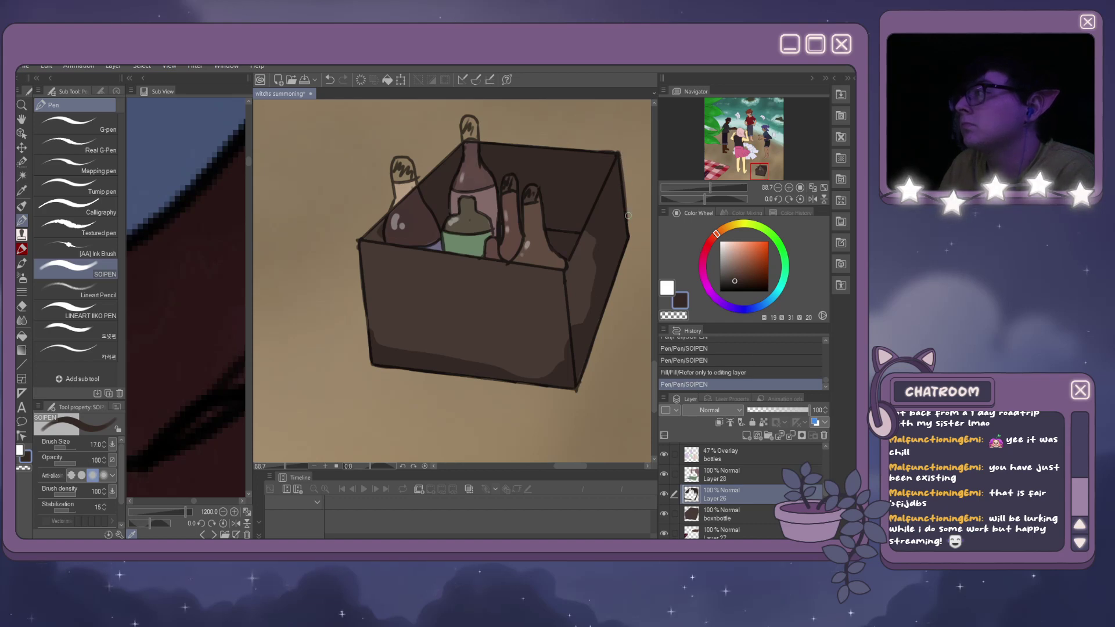
{"action": "left_click", "coordinate": [628, 215]}
{"action": "left_click", "coordinate": [721, 513]}
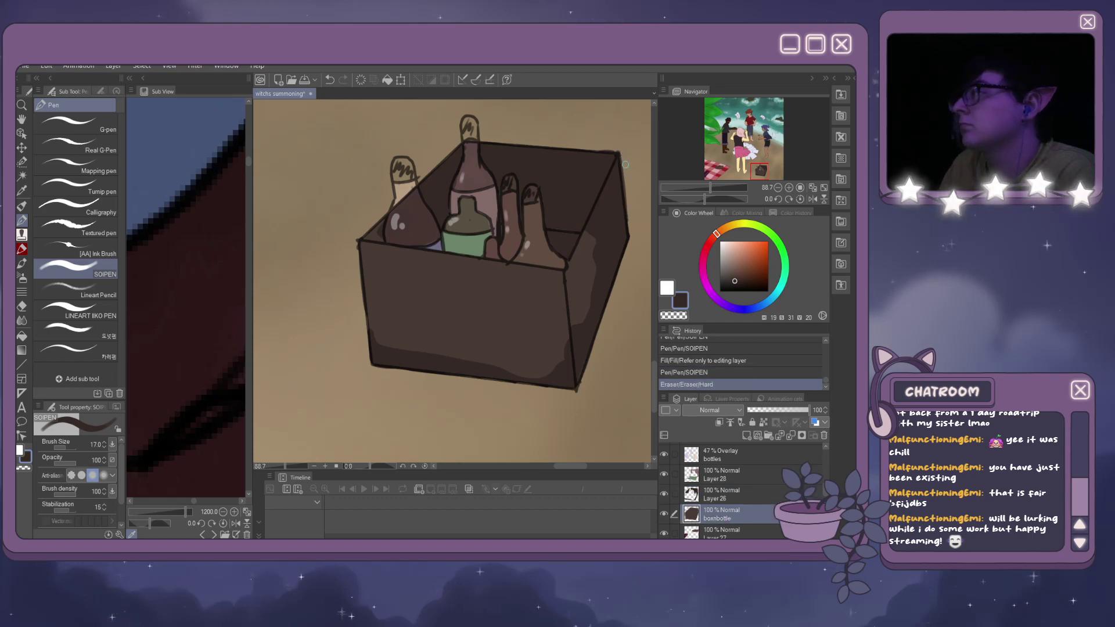
{"action": "left_click_drag", "start_coordinate": [622, 152], "coordinate": [626, 186]}
{"action": "left_click_drag", "start_coordinate": [637, 237], "coordinate": [638, 240]}
{"action": "left_click_drag", "start_coordinate": [627, 194], "coordinate": [633, 232]}
Pick a darker near-black brown and begin deepening the box's shadows on Layer 26 near the inner front right corner.
{"action": "scroll", "coordinate": [652, 314], "scroll_direction": "down", "scroll_amount": 4}
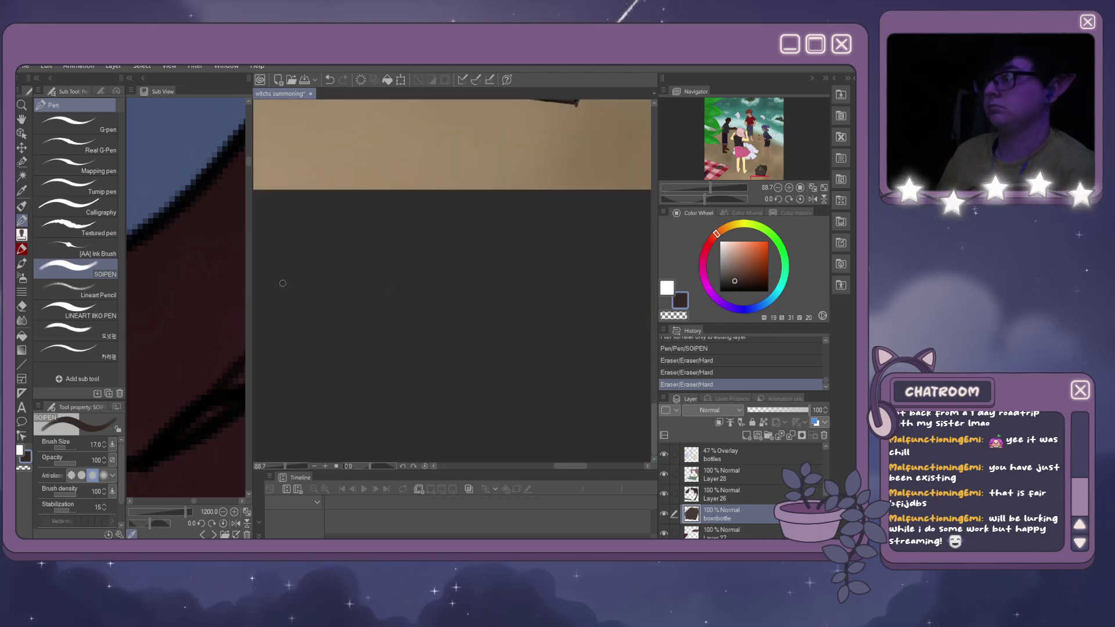
{"action": "scroll", "coordinate": [440, 224], "scroll_direction": "down", "scroll_amount": 7}
{"action": "scroll", "coordinate": [414, 166], "scroll_direction": "up", "scroll_amount": 6}
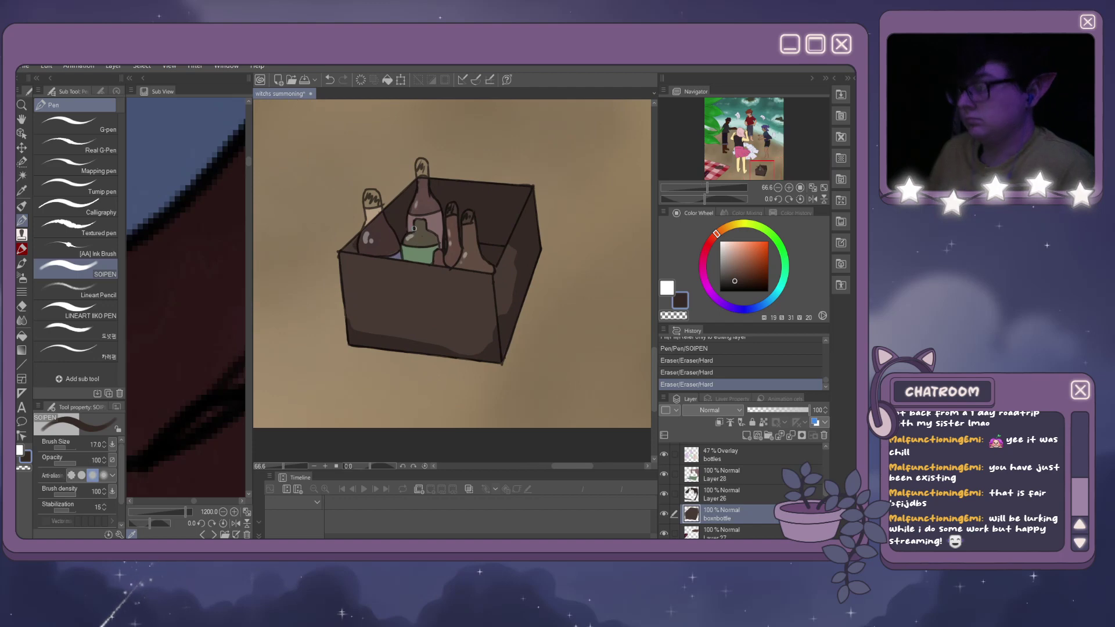
{"action": "left_click", "coordinate": [736, 284]}
{"action": "left_click", "coordinate": [731, 283]}
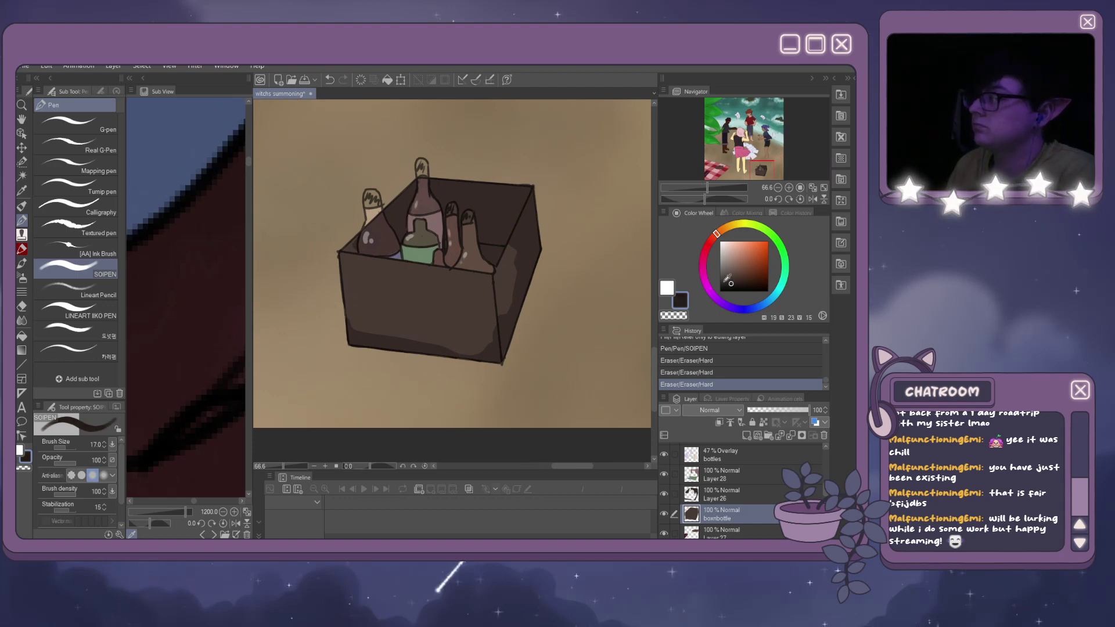
{"action": "left_click_drag", "start_coordinate": [485, 254], "coordinate": [490, 259]}
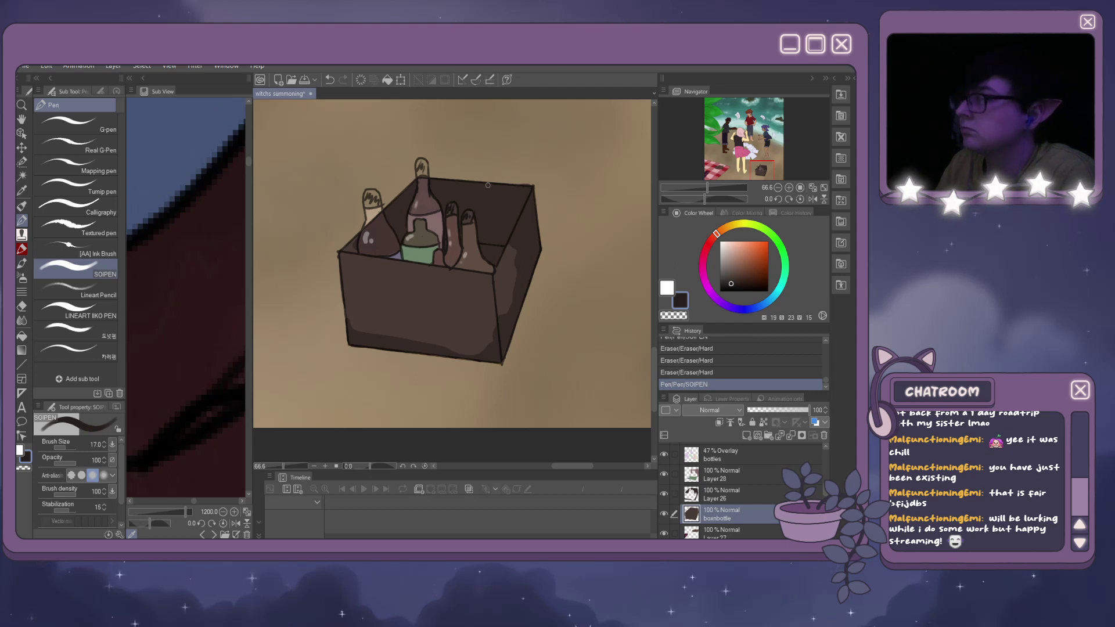
{"action": "key", "text": "ctrl+z"}
{"action": "left_click", "coordinate": [493, 238], "text": "ctrl+shift"}
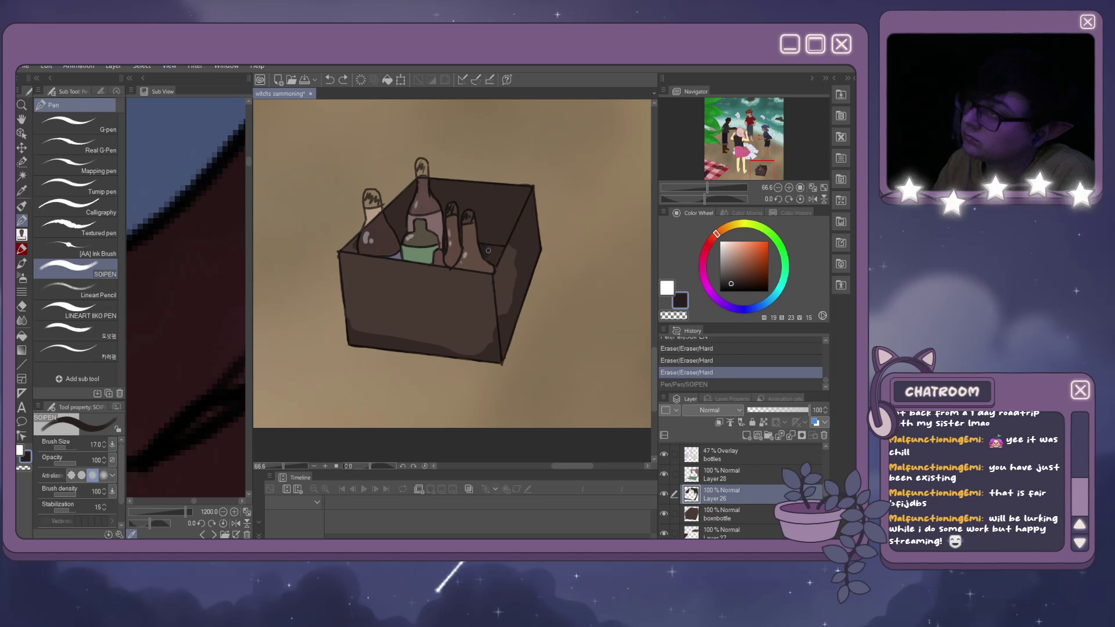
{"action": "left_click_drag", "start_coordinate": [488, 254], "coordinate": [495, 260]}
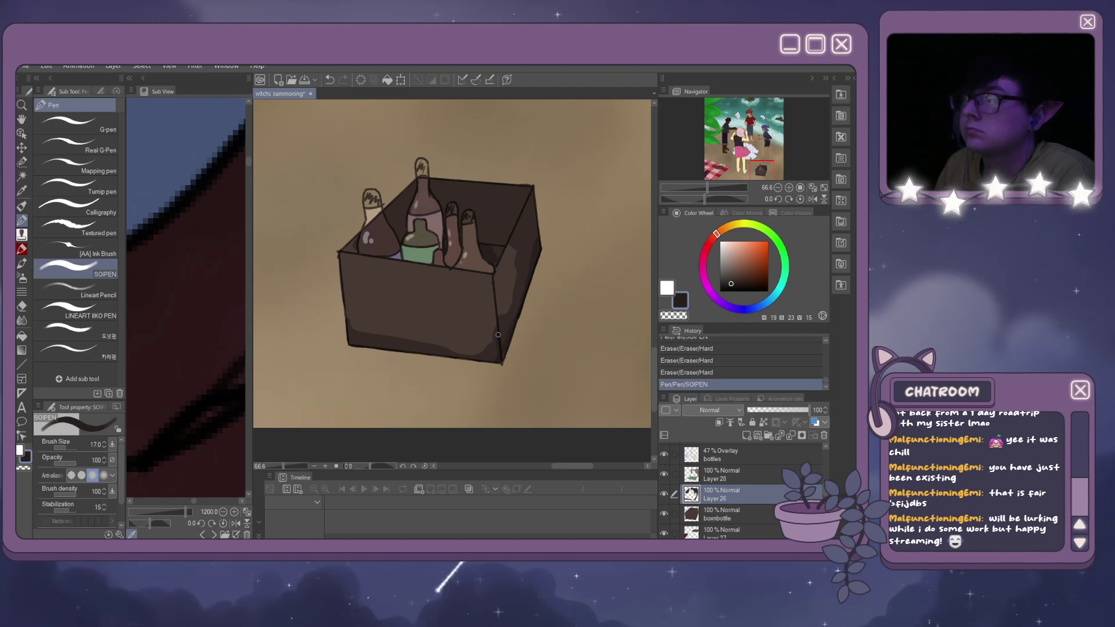
Paint deeper near-black shadows along the front face's right and lower edges, the outer side's back edge, and the inner walls behind the bottles.
{"action": "left_click_drag", "start_coordinate": [498, 325], "coordinate": [494, 309]}
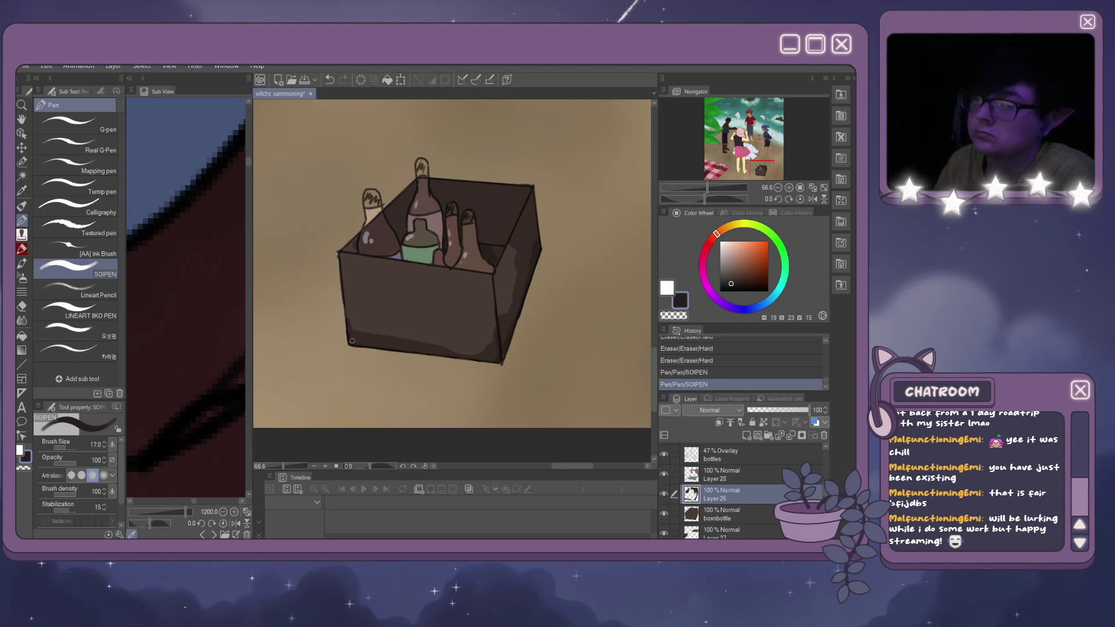
{"action": "left_click_drag", "start_coordinate": [351, 341], "coordinate": [371, 348]}
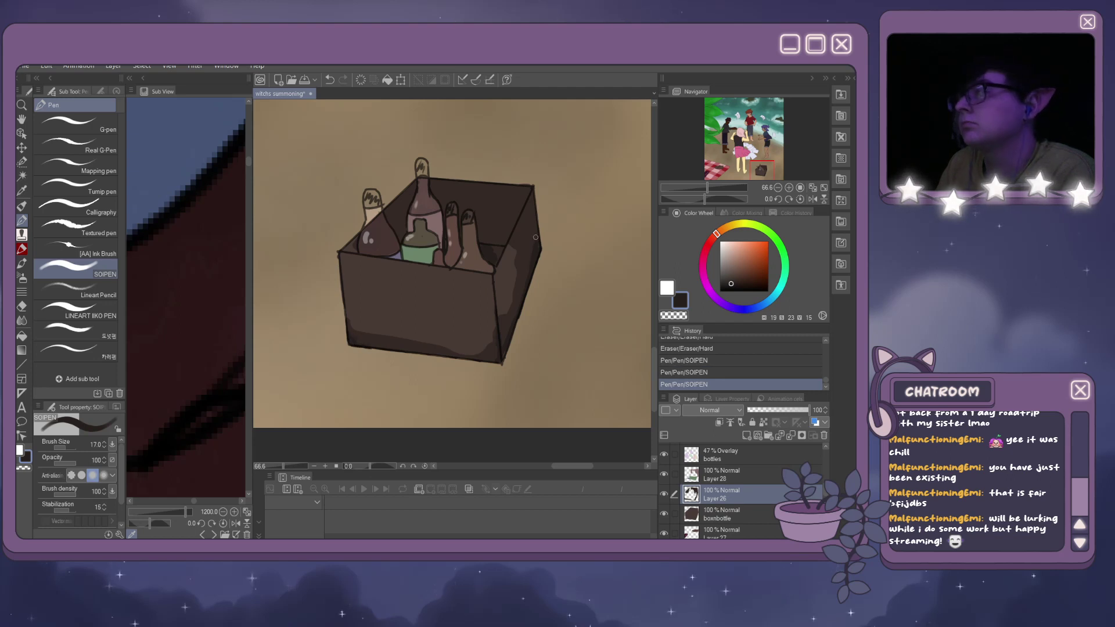
{"action": "left_click_drag", "start_coordinate": [537, 225], "coordinate": [540, 247]}
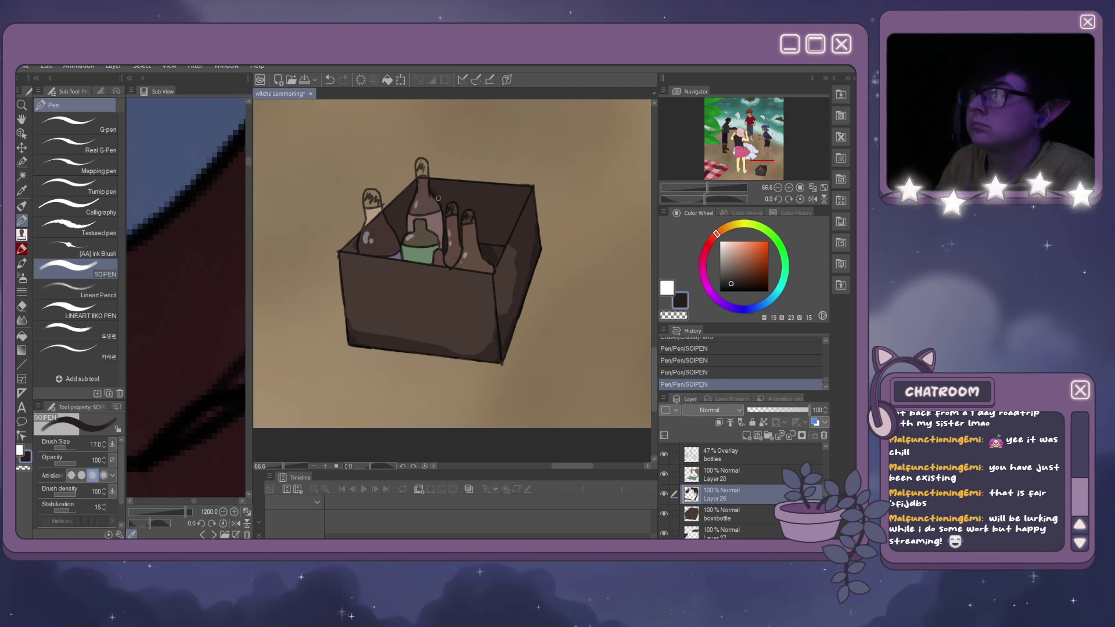
{"action": "left_click_drag", "start_coordinate": [439, 198], "coordinate": [440, 204]}
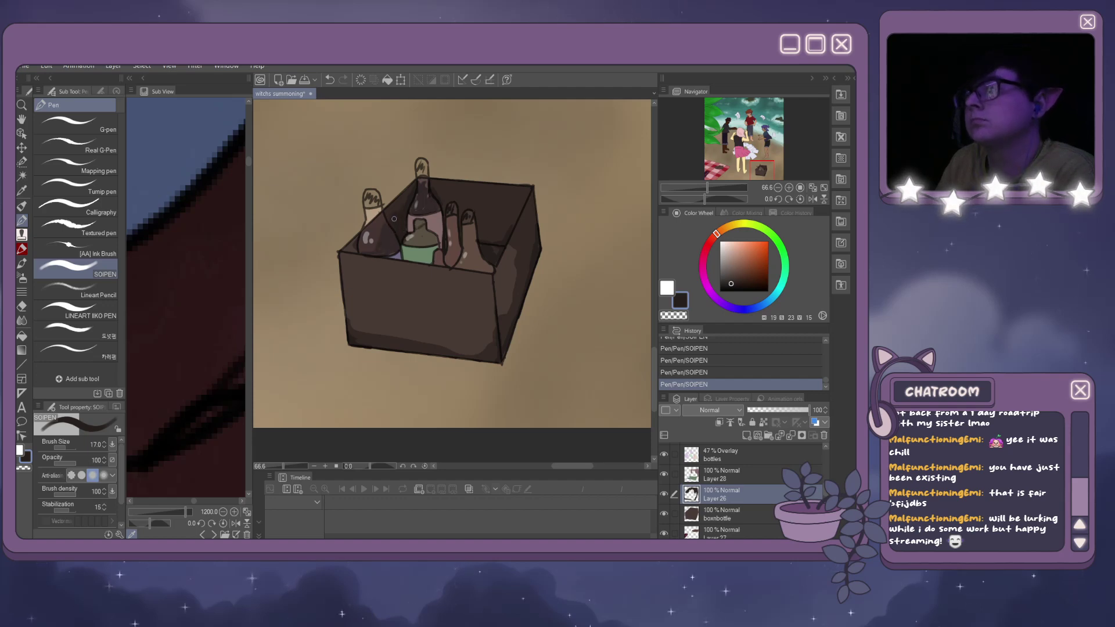
Soften the shadow edges on the box's inner walls, outer side and front face using the Painterly blender at brush size 30.
{"action": "key", "text": "j"}
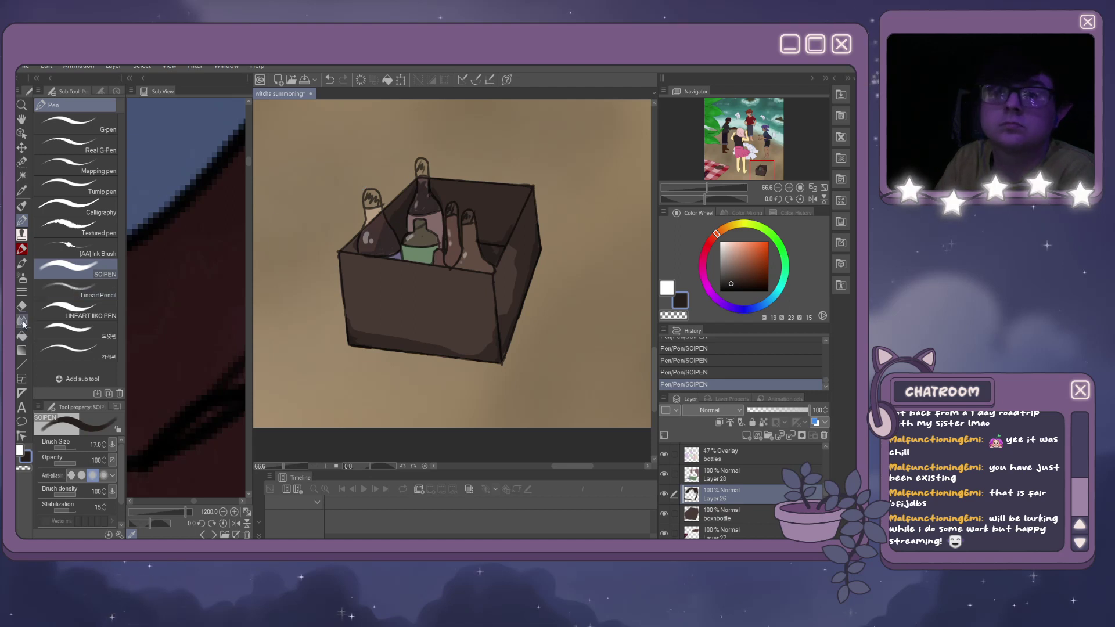
{"action": "key", "text": "bracketleft"}
{"action": "key", "text": "bracketleft"}
{"action": "key", "text": "bracketleft"}
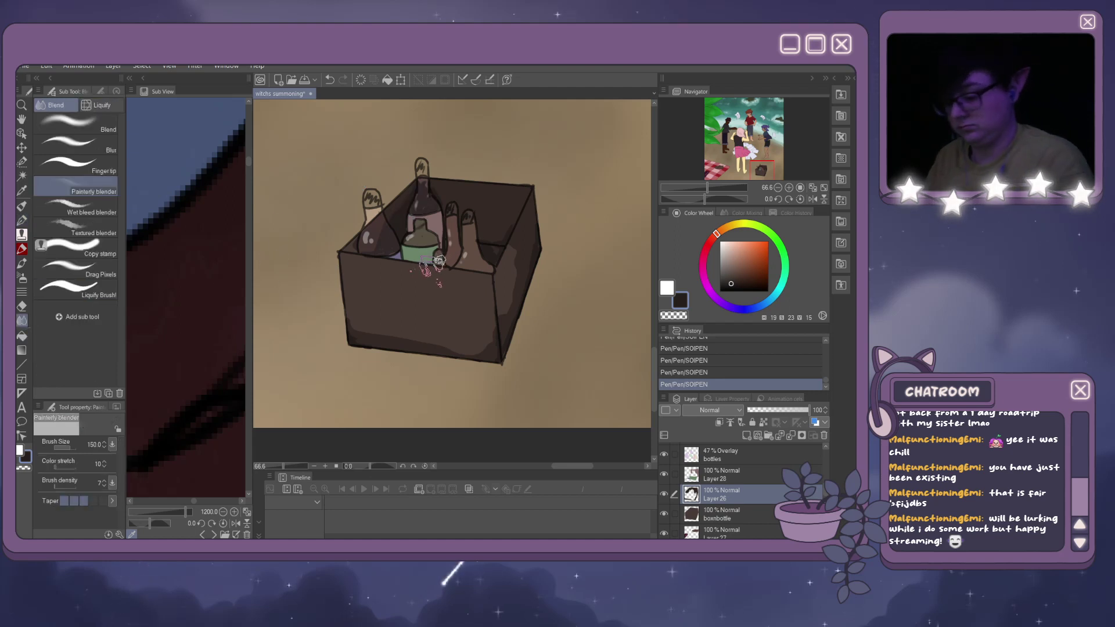
{"action": "key", "text": "bracketleft"}
{"action": "key", "text": "bracketleft"}
{"action": "key", "text": "bracketleft"}
{"action": "key", "text": "bracketleft"}
{"action": "key", "text": "bracketleft"}
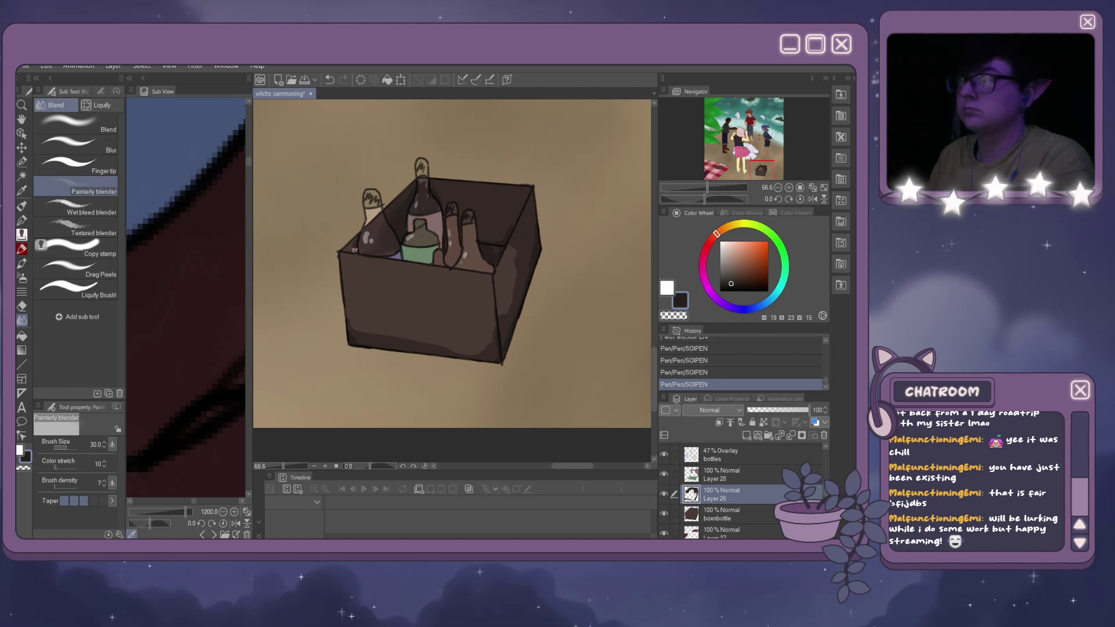
{"action": "left_click_drag", "start_coordinate": [391, 255], "coordinate": [395, 249]}
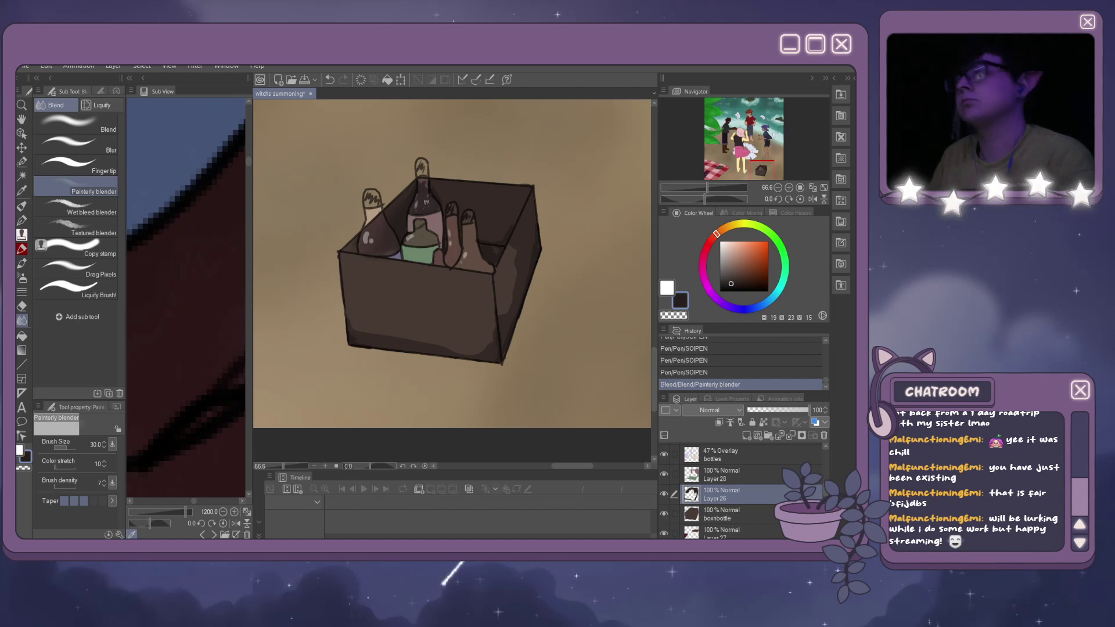
{"action": "left_click_drag", "start_coordinate": [421, 198], "coordinate": [422, 190]}
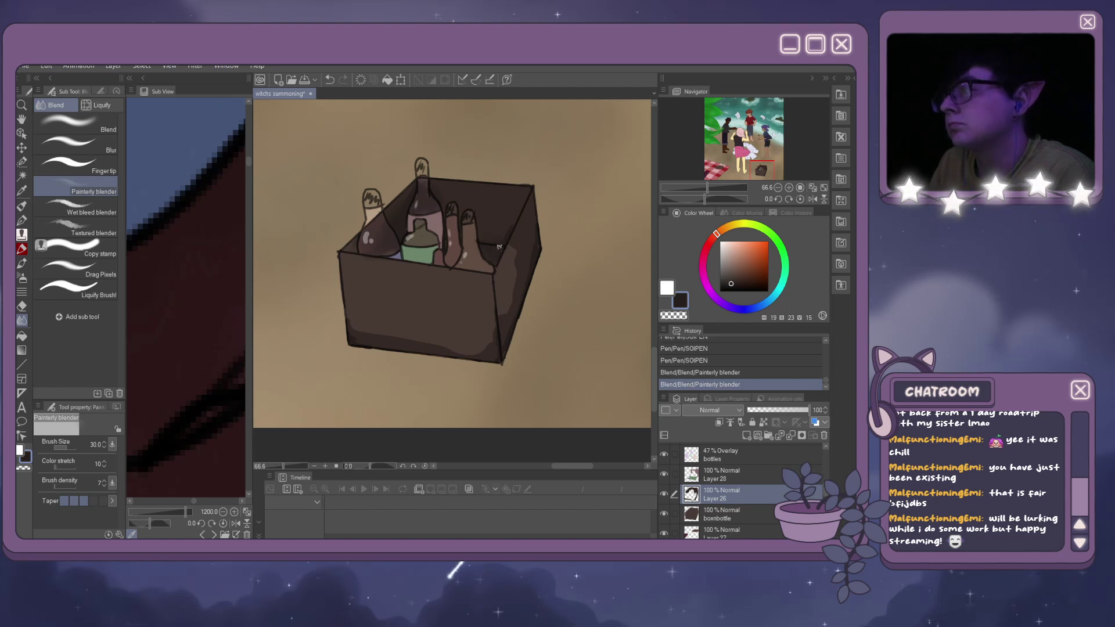
{"action": "left_click_drag", "start_coordinate": [490, 244], "coordinate": [502, 240]}
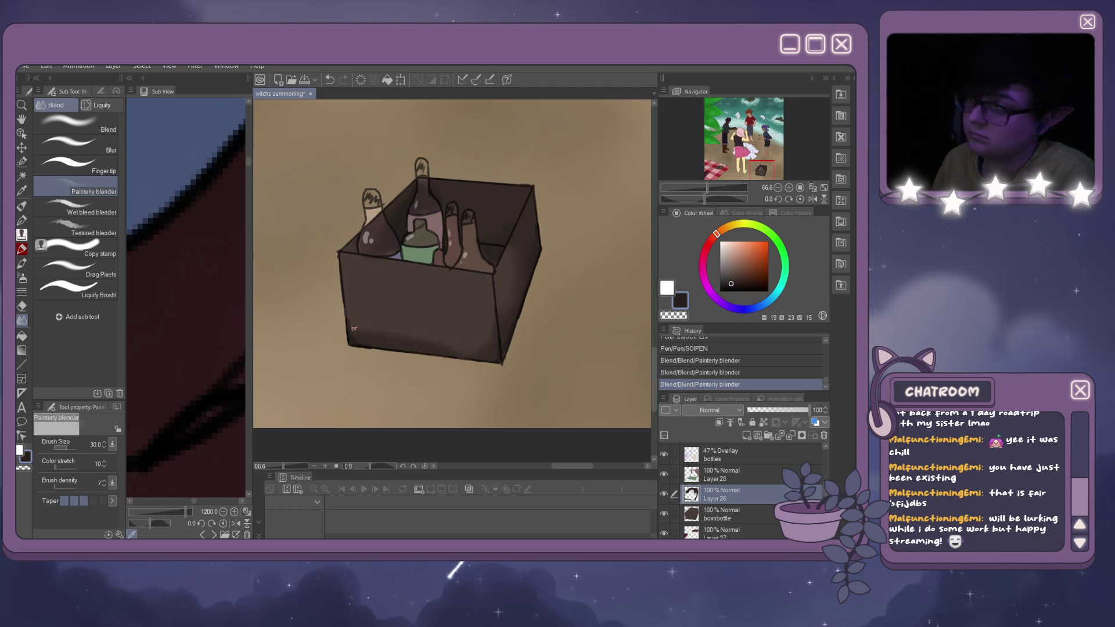
{"action": "left_click_drag", "start_coordinate": [355, 336], "coordinate": [491, 348]}
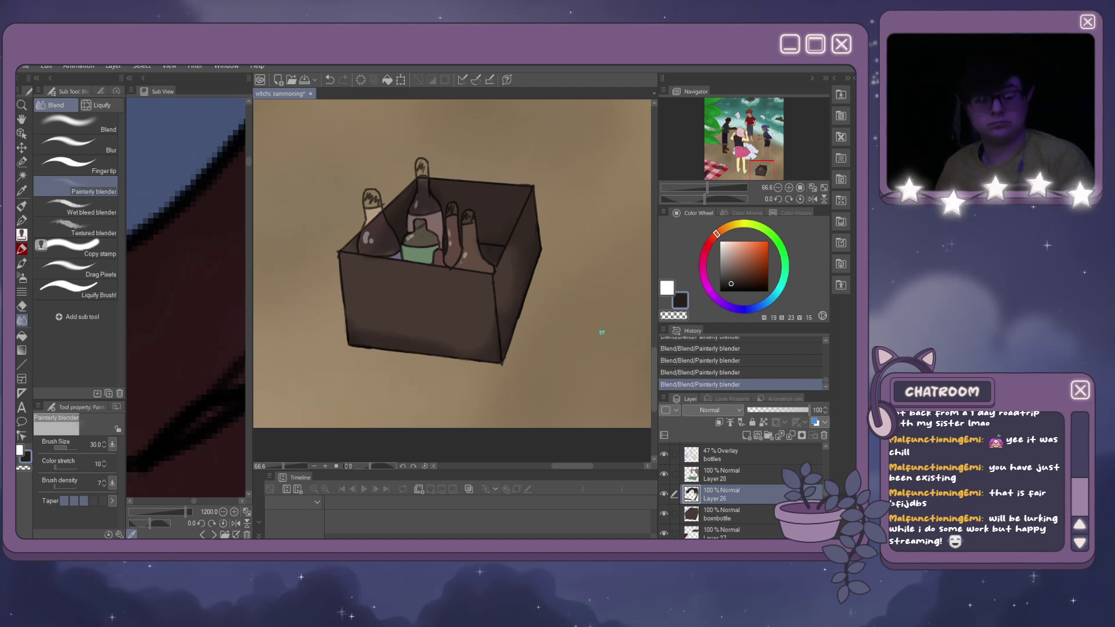
Sample the front face's brown, lighten it, and paint highlights with SOIPEN along the front face's upper left corner and the side's upper edge.
{"action": "left_click", "coordinate": [487, 308], "text": "alt"}
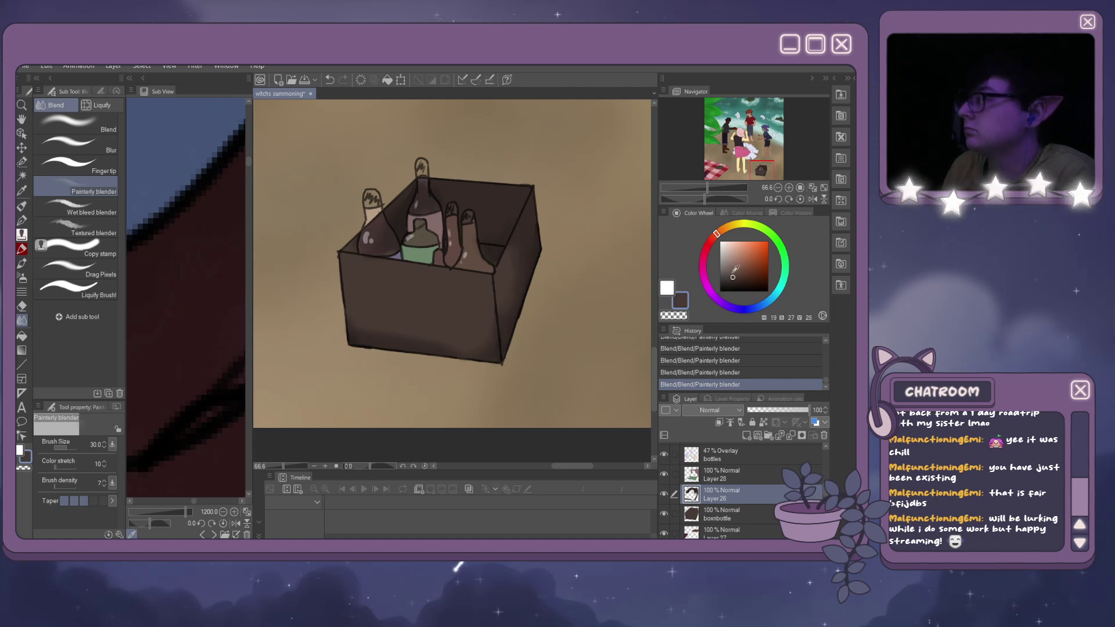
{"action": "left_click", "coordinate": [731, 269]}
{"action": "left_click", "coordinate": [24, 220]}
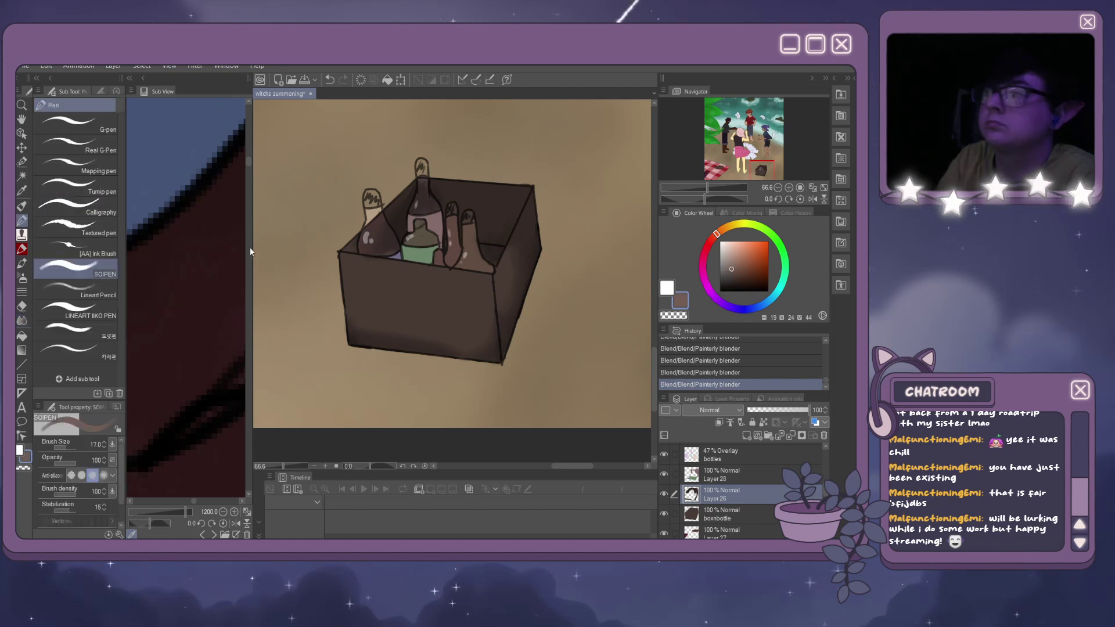
{"action": "left_click_drag", "start_coordinate": [346, 256], "coordinate": [343, 264]}
{"action": "left_click_drag", "start_coordinate": [345, 259], "coordinate": [343, 279]}
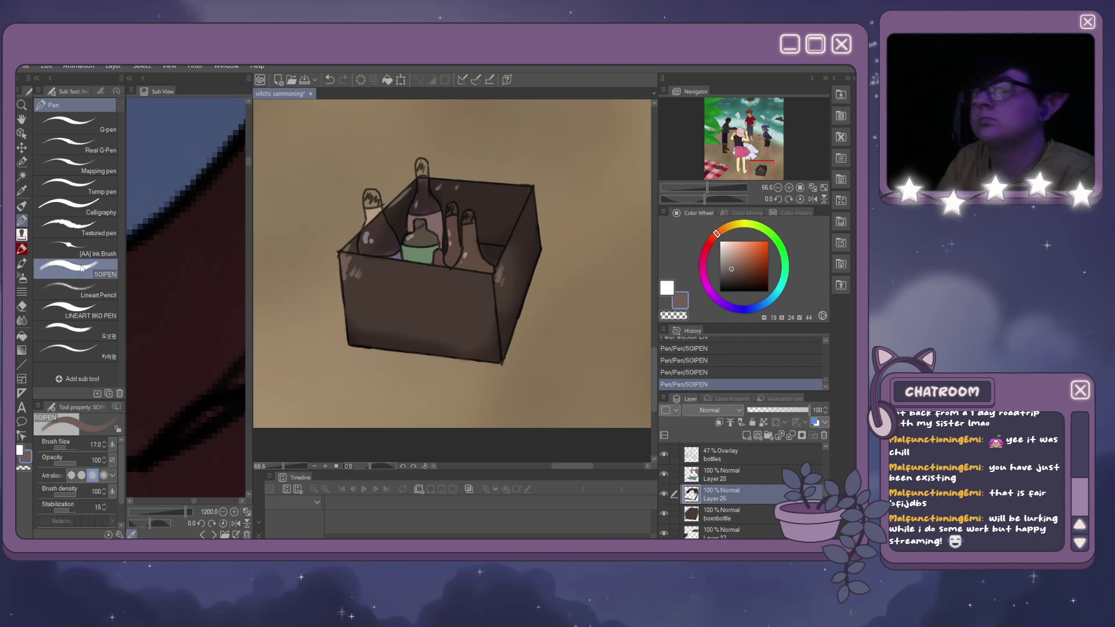
Blend the lighter brown highlights into the box's front face, outer side and back wall with the Painterly blender.
{"action": "left_click", "coordinate": [21, 321]}
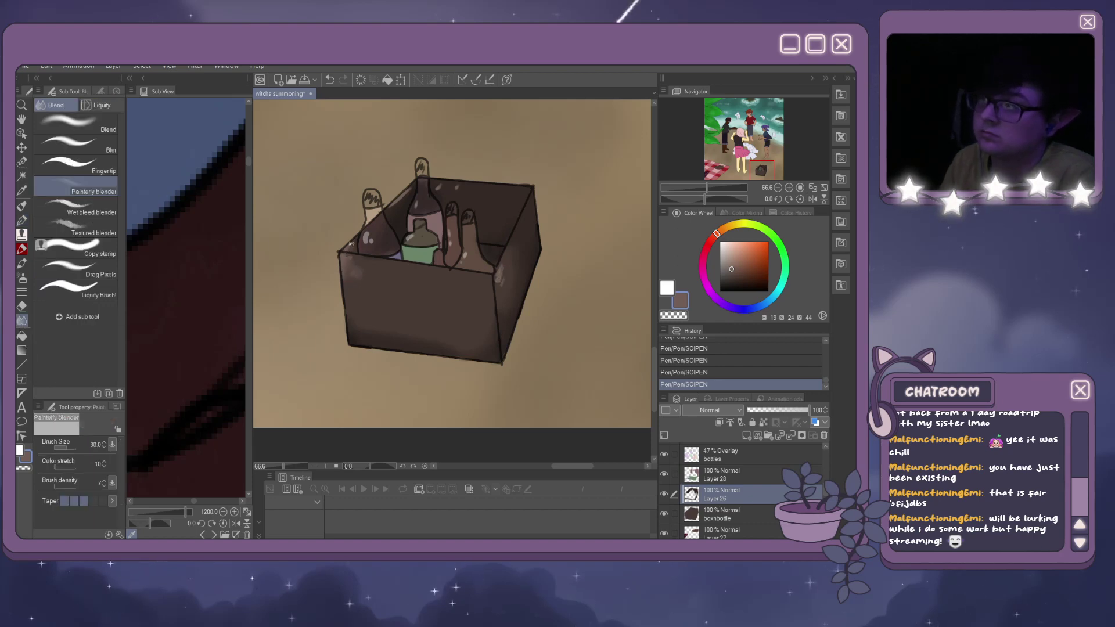
{"action": "left_click_drag", "start_coordinate": [360, 276], "coordinate": [396, 252]}
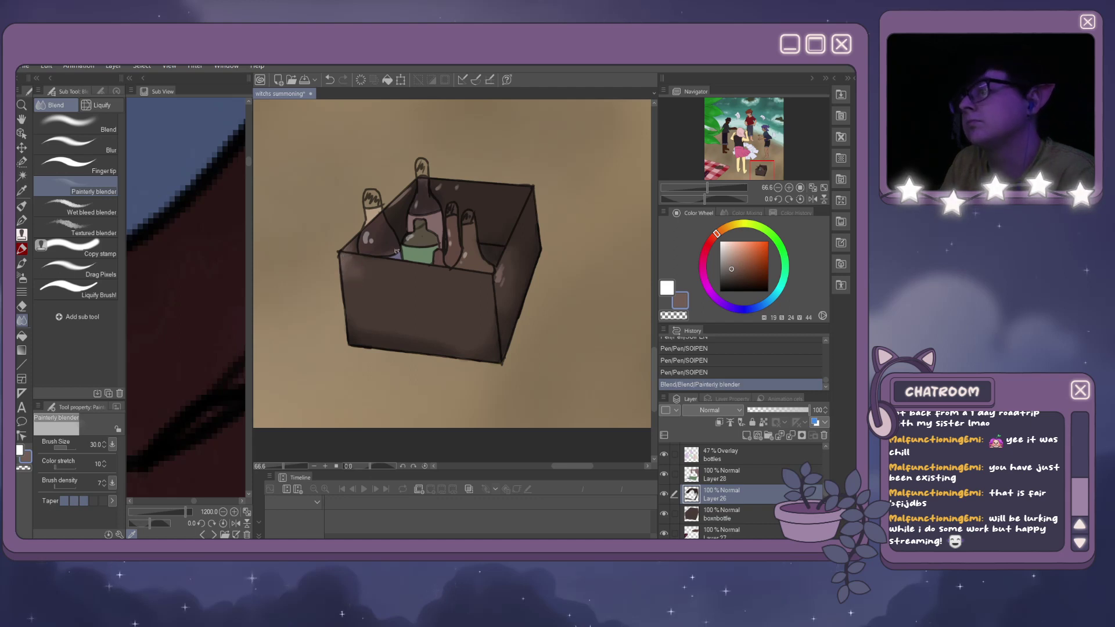
{"action": "mouse_move", "coordinate": [505, 265]}
{"action": "left_mouse_down"}
{"action": "mouse_move", "coordinate": [497, 293]}
{"action": "mouse_move", "coordinate": [502, 269]}
{"action": "left_mouse_up"}
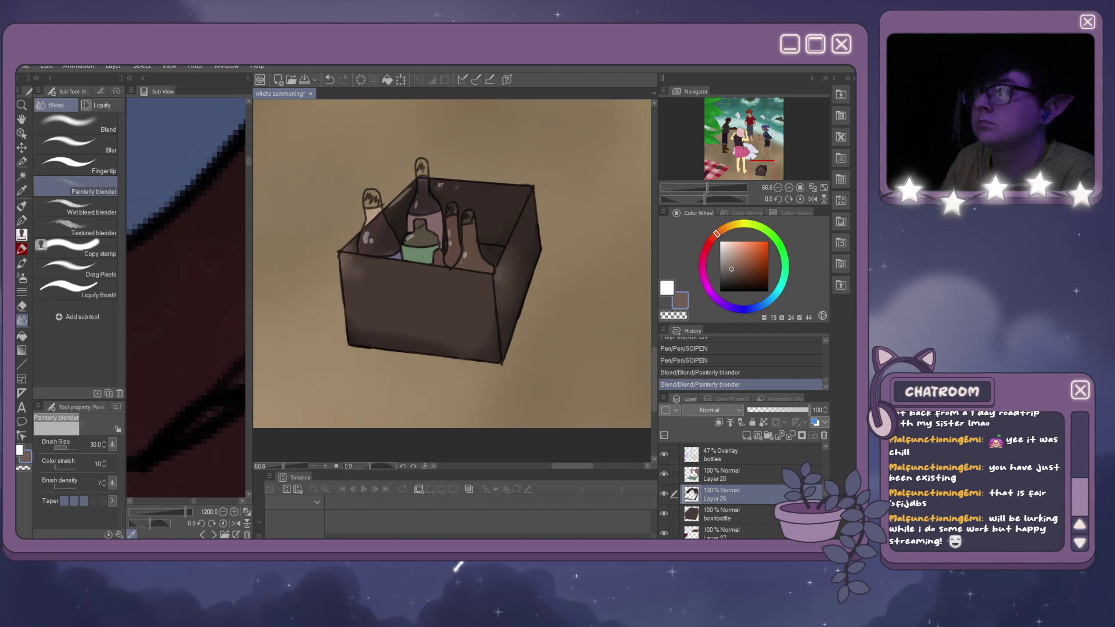
{"action": "mouse_move", "coordinate": [440, 188]}
{"action": "left_mouse_down"}
{"action": "mouse_move", "coordinate": [407, 186]}
{"action": "mouse_move", "coordinate": [385, 210]}
{"action": "mouse_move", "coordinate": [416, 190]}
{"action": "mouse_move", "coordinate": [386, 216]}
{"action": "mouse_move", "coordinate": [576, 268]}
{"action": "left_mouse_up"}
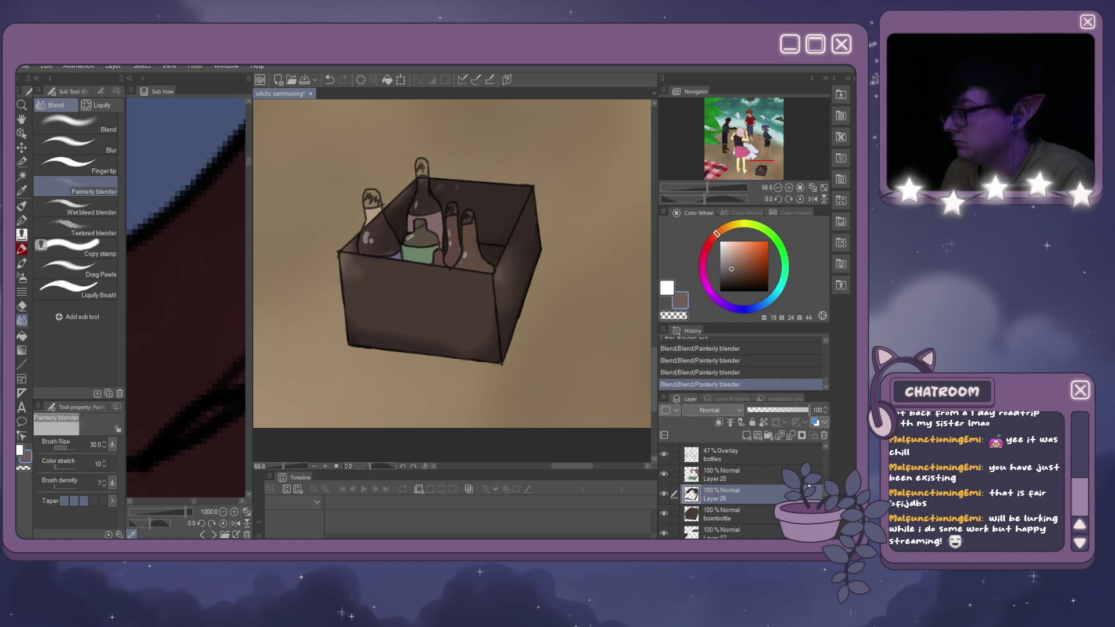
On Layer 28, paint the corks of the four tall bottles a medium reddish brown with SOIPEN.
{"action": "left_click", "coordinate": [772, 477]}
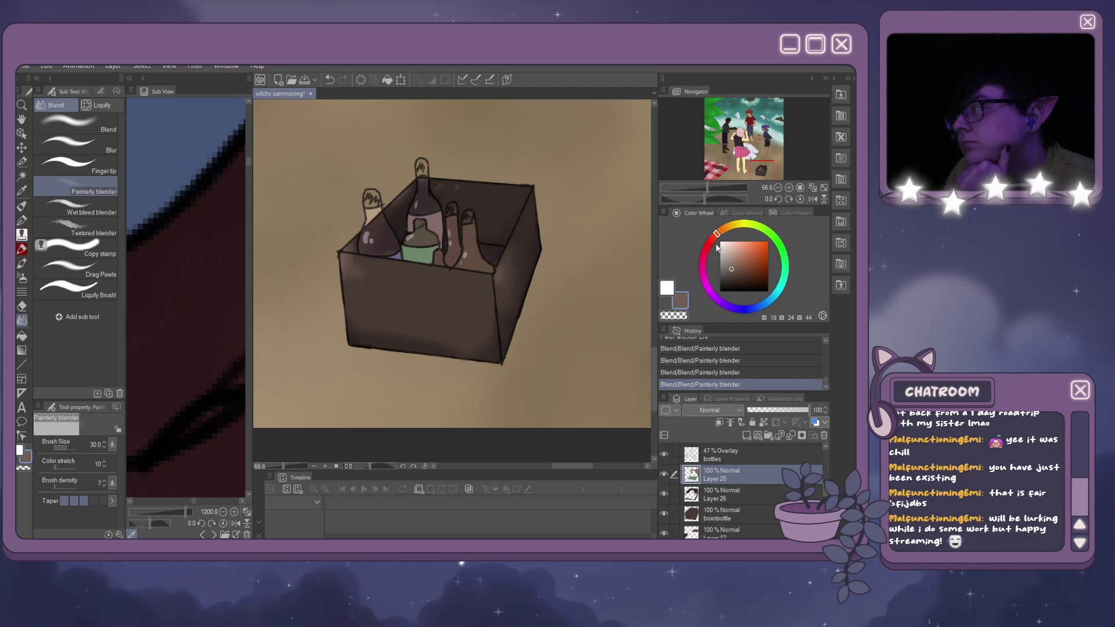
{"action": "left_click", "coordinate": [732, 273]}
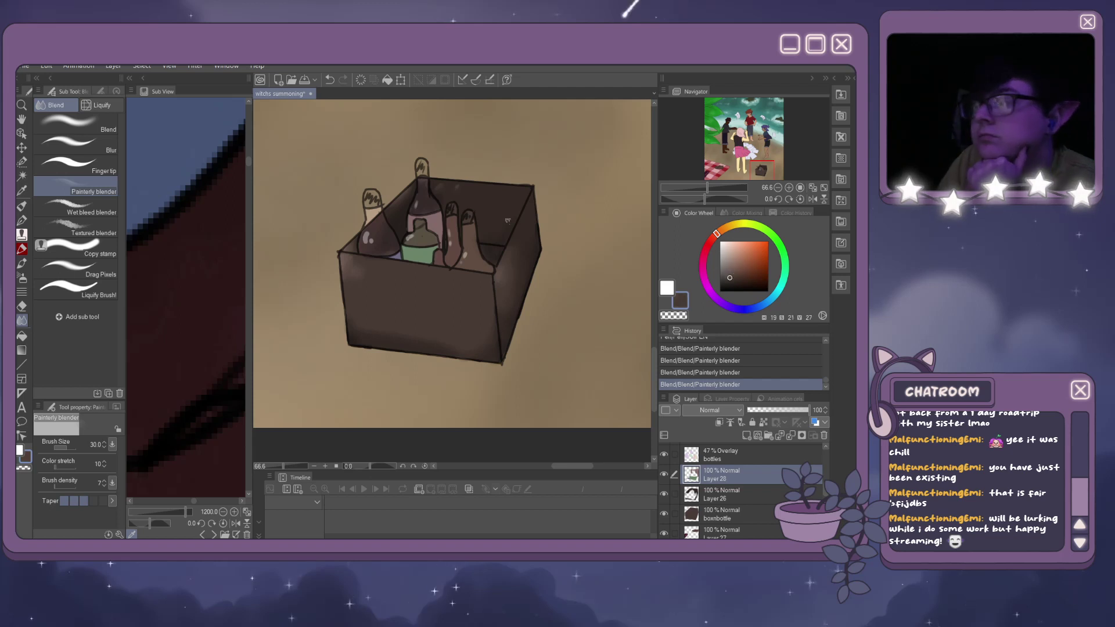
{"action": "left_click_drag", "start_coordinate": [726, 271], "coordinate": [741, 266]}
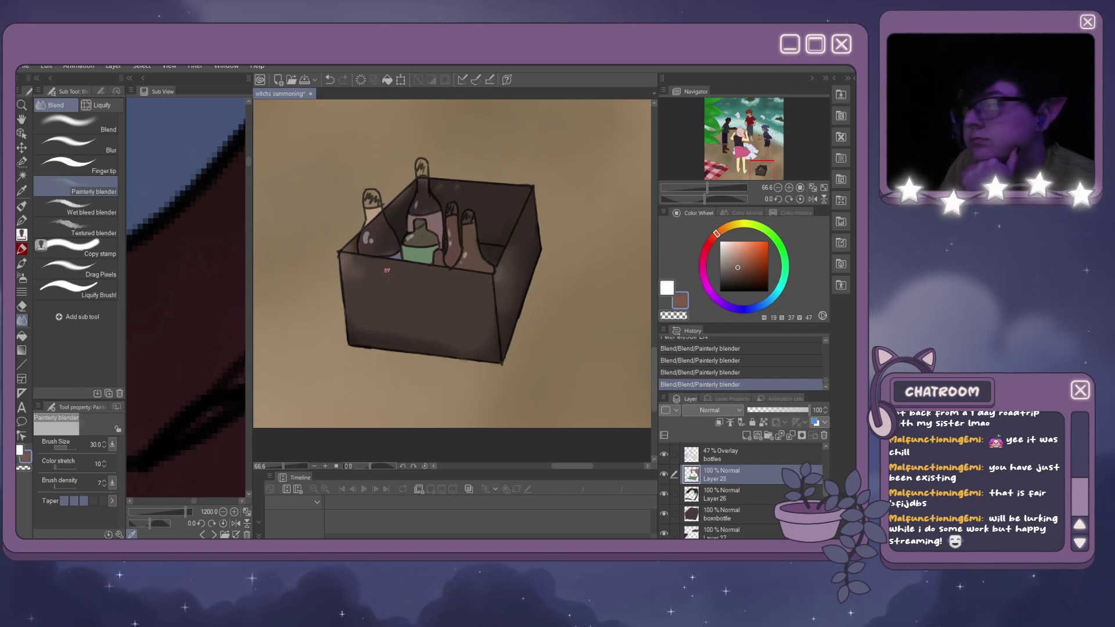
{"action": "left_click", "coordinate": [21, 221]}
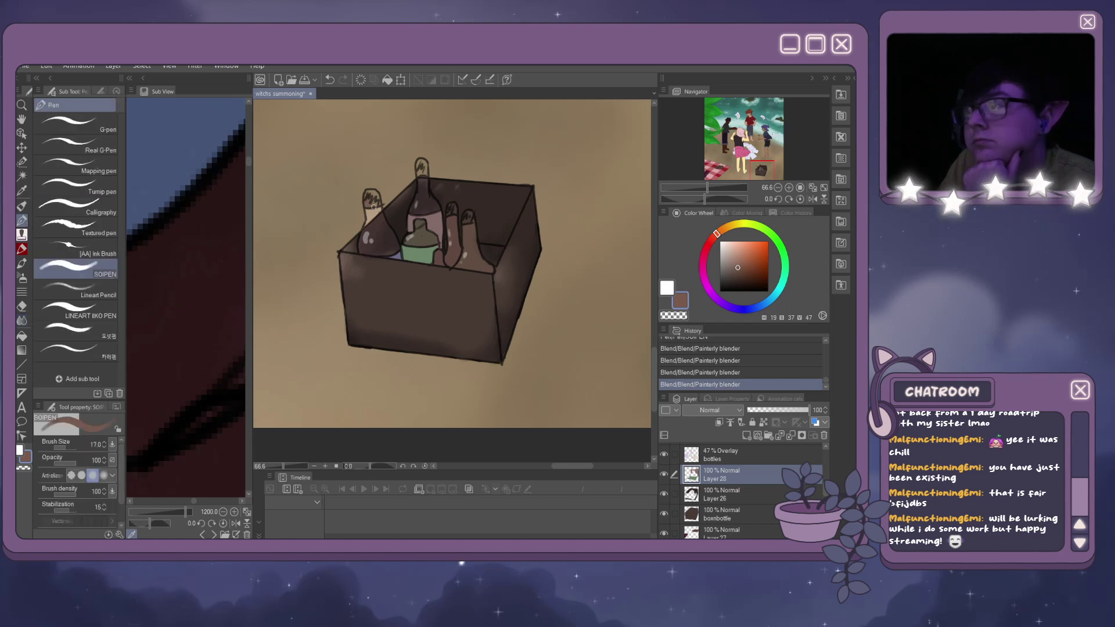
{"action": "left_click_drag", "start_coordinate": [371, 195], "coordinate": [375, 200]}
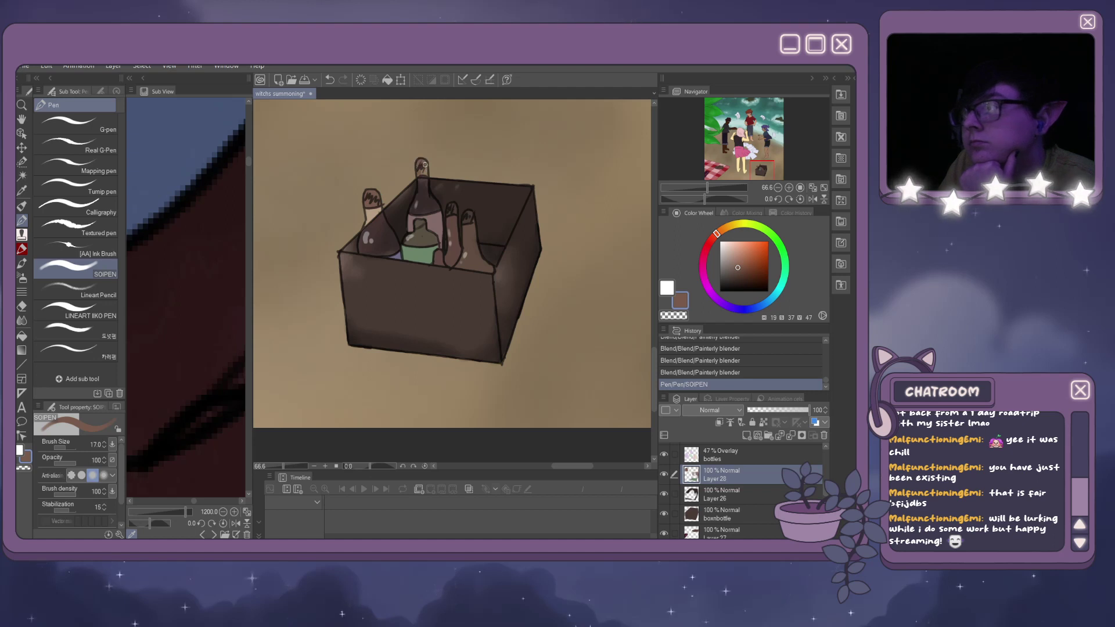
{"action": "left_click", "coordinate": [418, 174]}
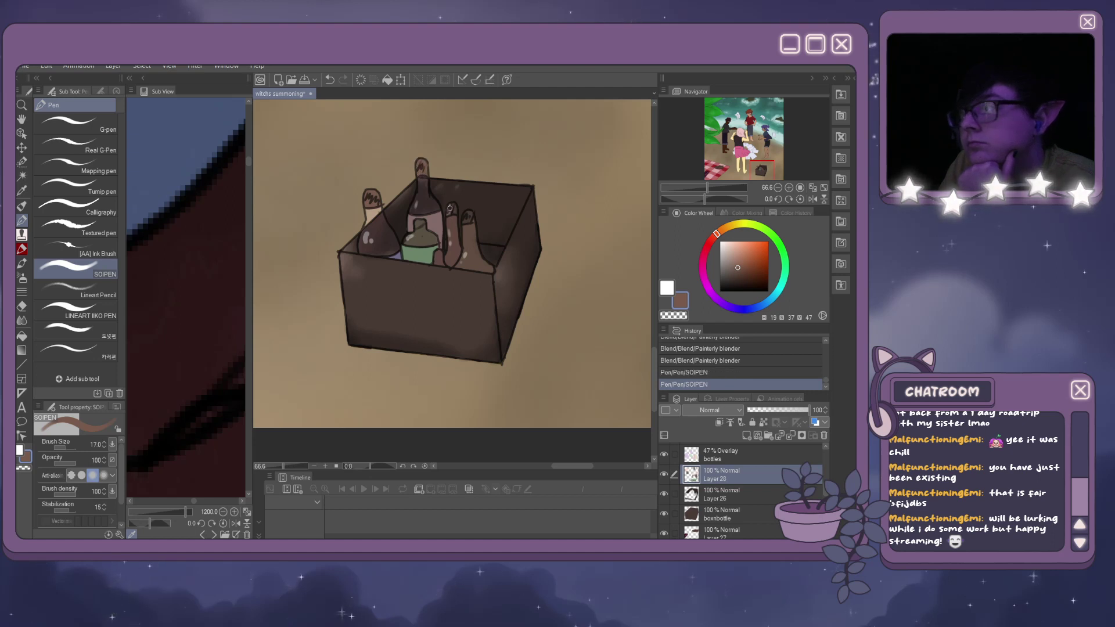
{"action": "left_click_drag", "start_coordinate": [454, 206], "coordinate": [471, 219]}
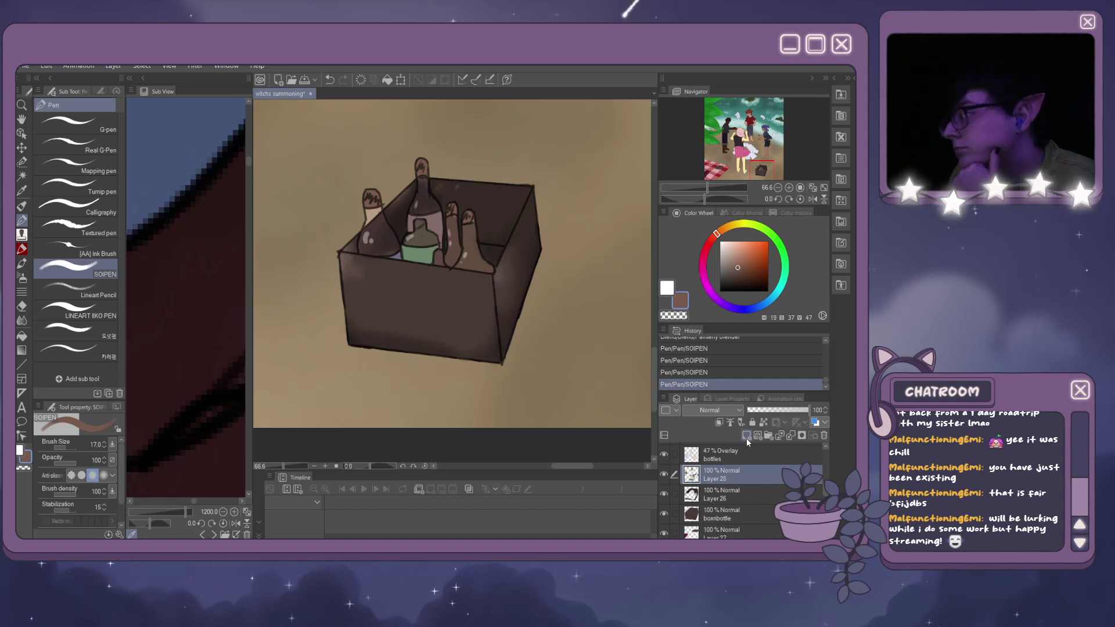
Add a new raster layer above Layer 28 and shade the bottle corks with a darker brown.
{"action": "left_click", "coordinate": [747, 436]}
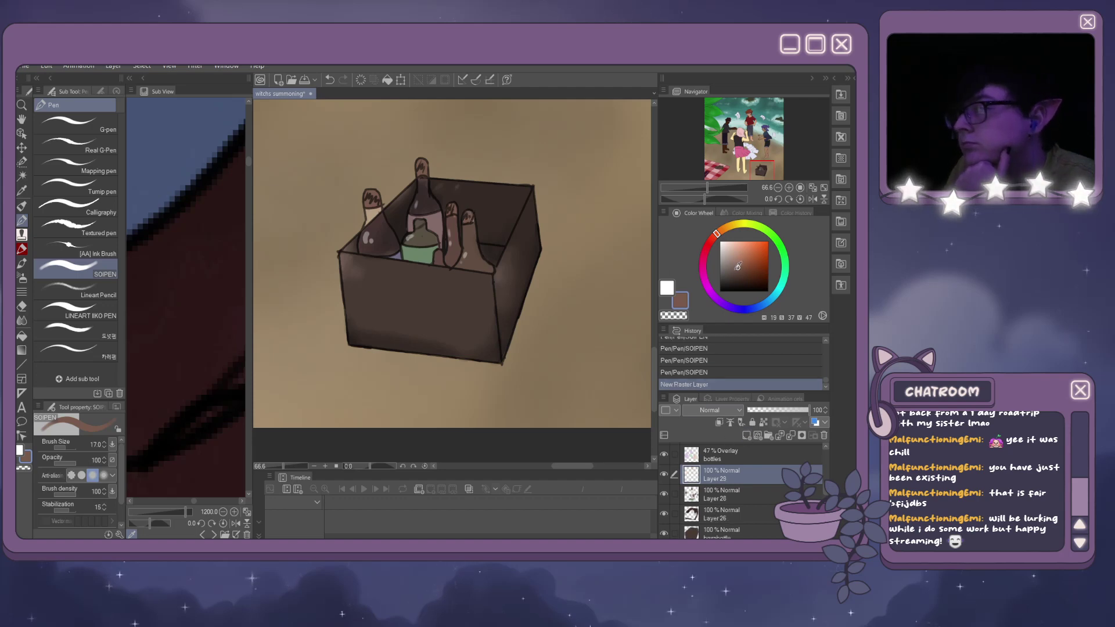
{"action": "left_click", "coordinate": [735, 272]}
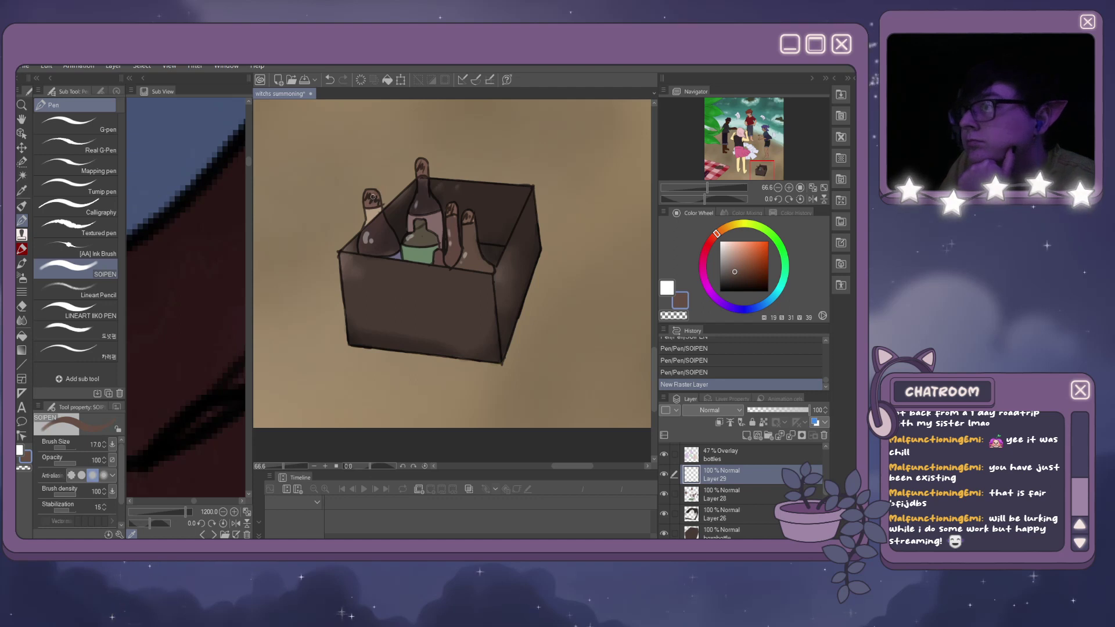
{"action": "left_click_drag", "start_coordinate": [372, 197], "coordinate": [366, 207]}
{"action": "left_click_drag", "start_coordinate": [454, 217], "coordinate": [469, 216]}
{"action": "left_click_drag", "start_coordinate": [419, 174], "coordinate": [425, 166]}
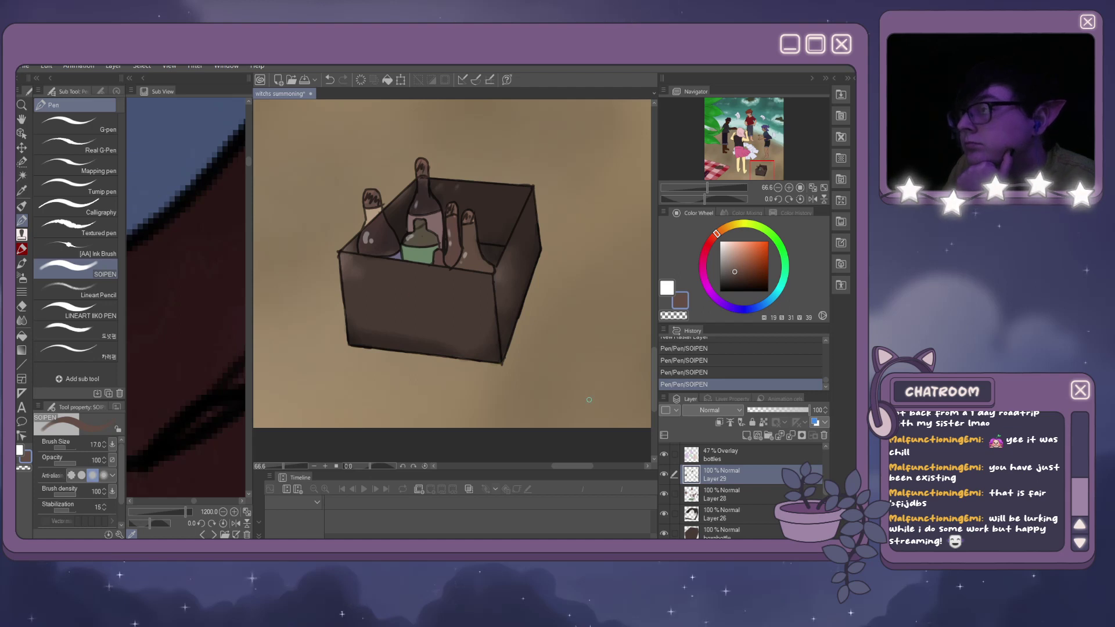
Sample the blue-violet area at the base of the leftmost bottle, darken it, and shade that area with SOIPEN.
{"action": "left_click", "coordinate": [394, 253], "text": "alt"}
{"action": "left_click", "coordinate": [398, 256], "text": "alt"}
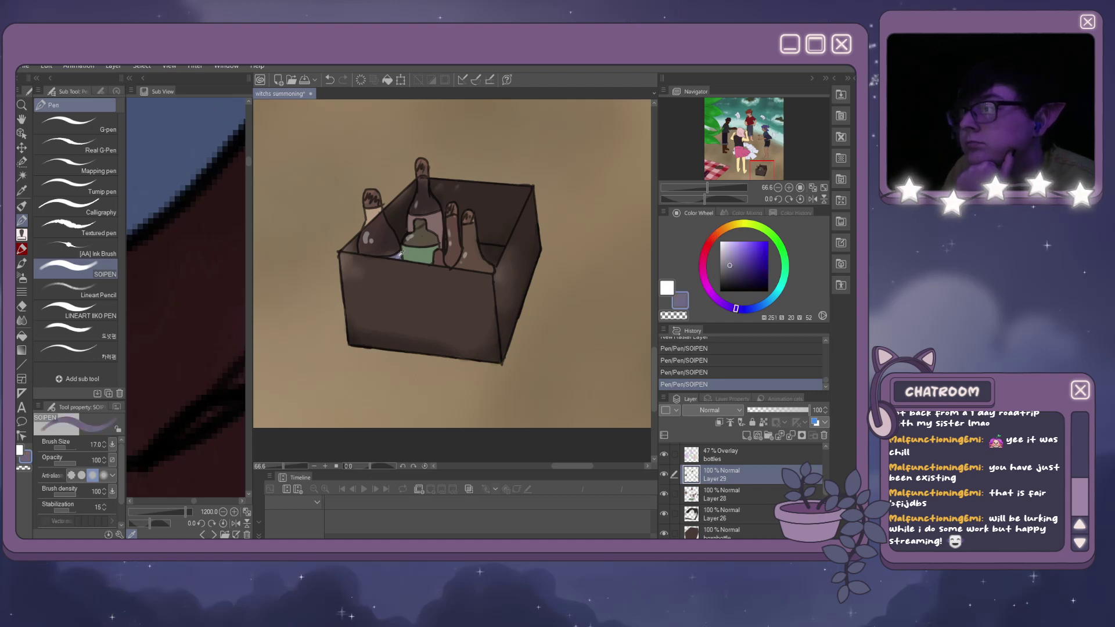
{"action": "left_click_drag", "start_coordinate": [728, 267], "coordinate": [731, 273]}
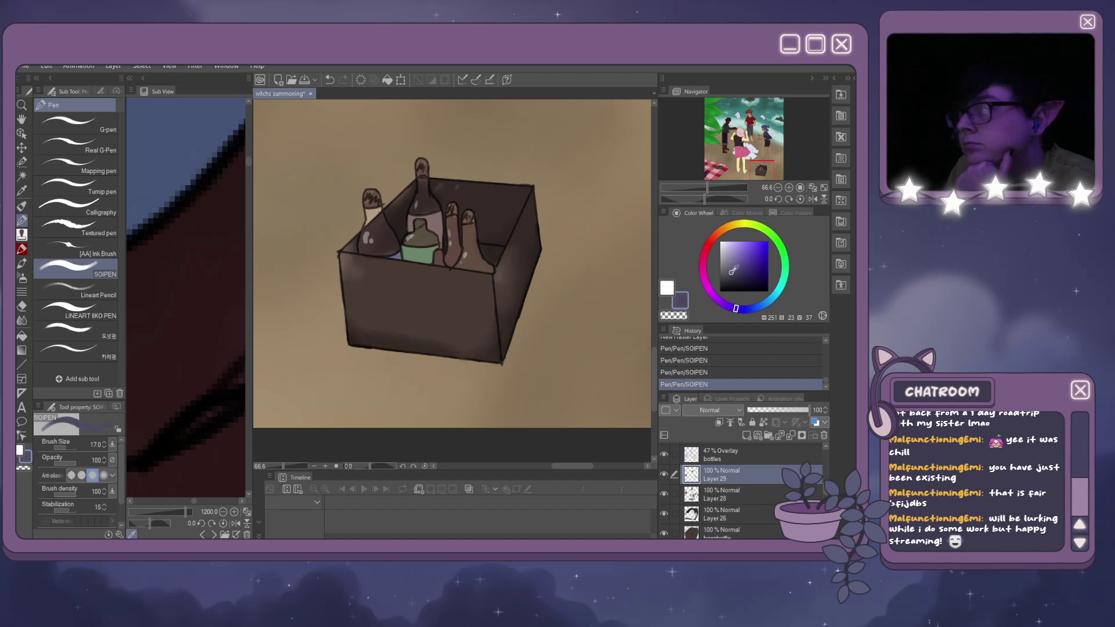
{"action": "left_click_drag", "start_coordinate": [400, 256], "coordinate": [396, 256]}
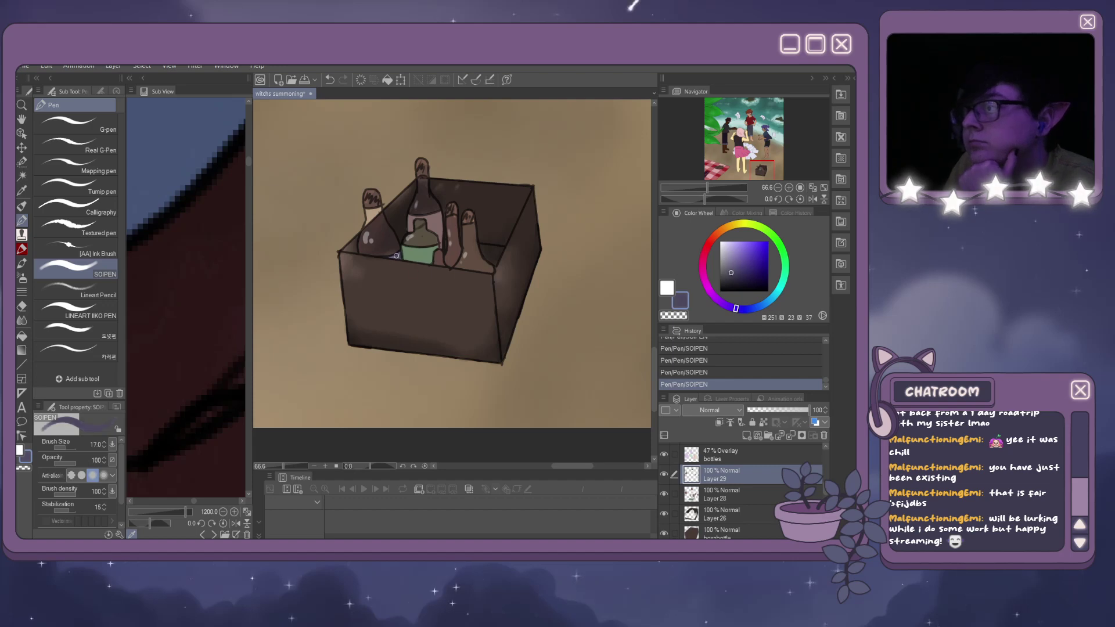
Shade the small bottle's green area with a darker green and the tall middle bottle's pinkish label with a darker reddish brown.
{"action": "left_click", "coordinate": [427, 263], "text": "alt"}
{"action": "scroll", "coordinate": [428, 264], "scroll_direction": "up", "scroll_amount": 2}
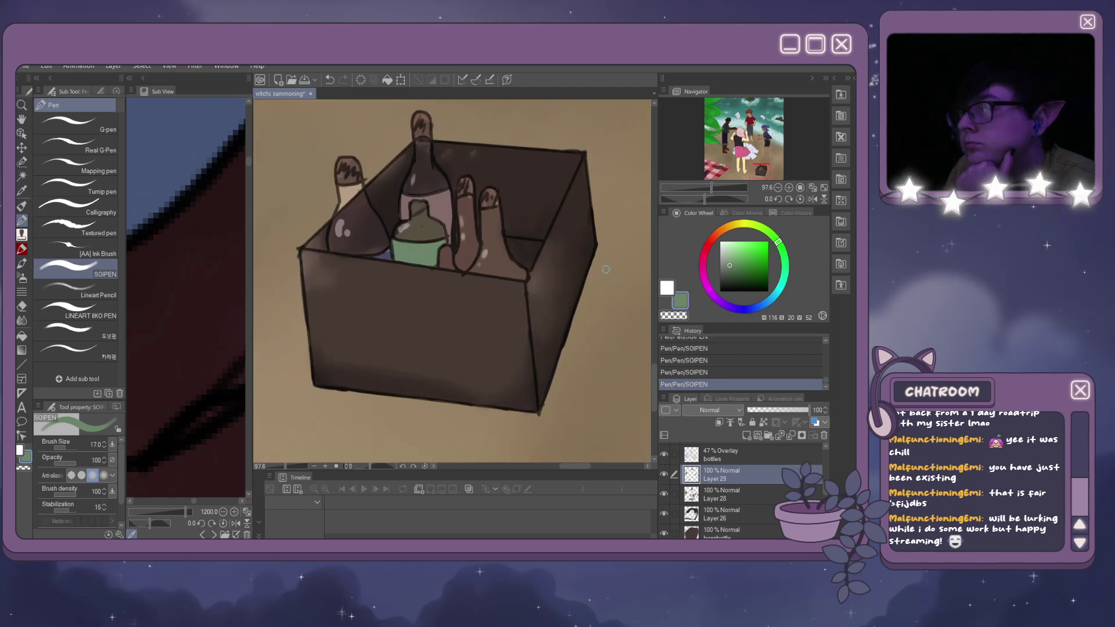
{"action": "left_click", "coordinate": [731, 273]}
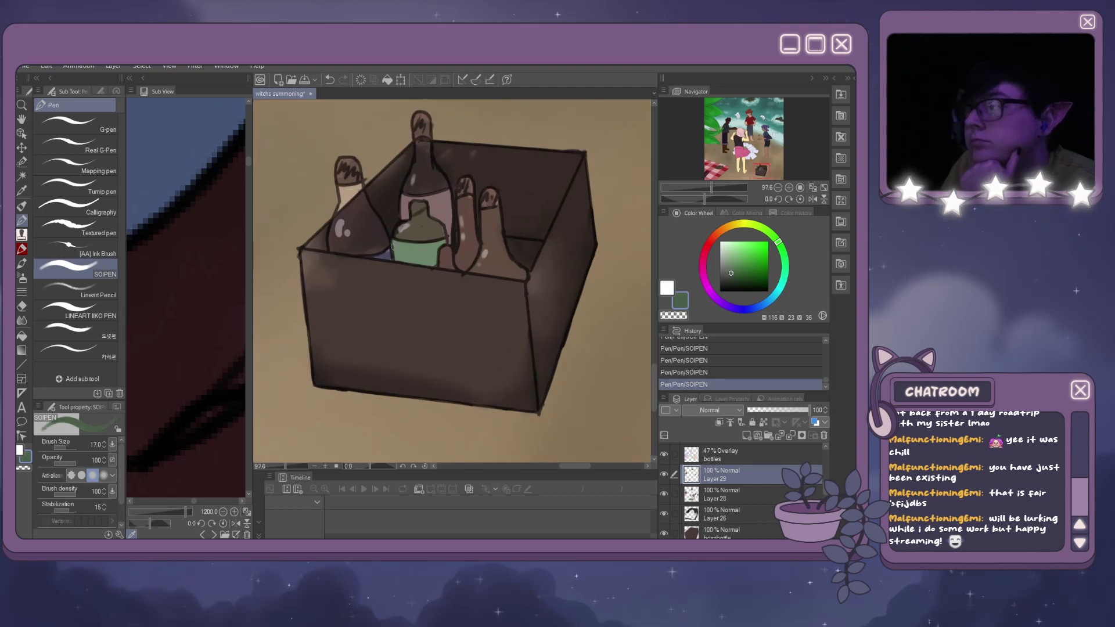
{"action": "mouse_move", "coordinate": [409, 261]}
{"action": "left_mouse_down"}
{"action": "mouse_move", "coordinate": [434, 264]}
{"action": "mouse_move", "coordinate": [442, 242]}
{"action": "mouse_move", "coordinate": [430, 257]}
{"action": "mouse_move", "coordinate": [435, 244]}
{"action": "mouse_move", "coordinate": [406, 260]}
{"action": "left_mouse_up"}
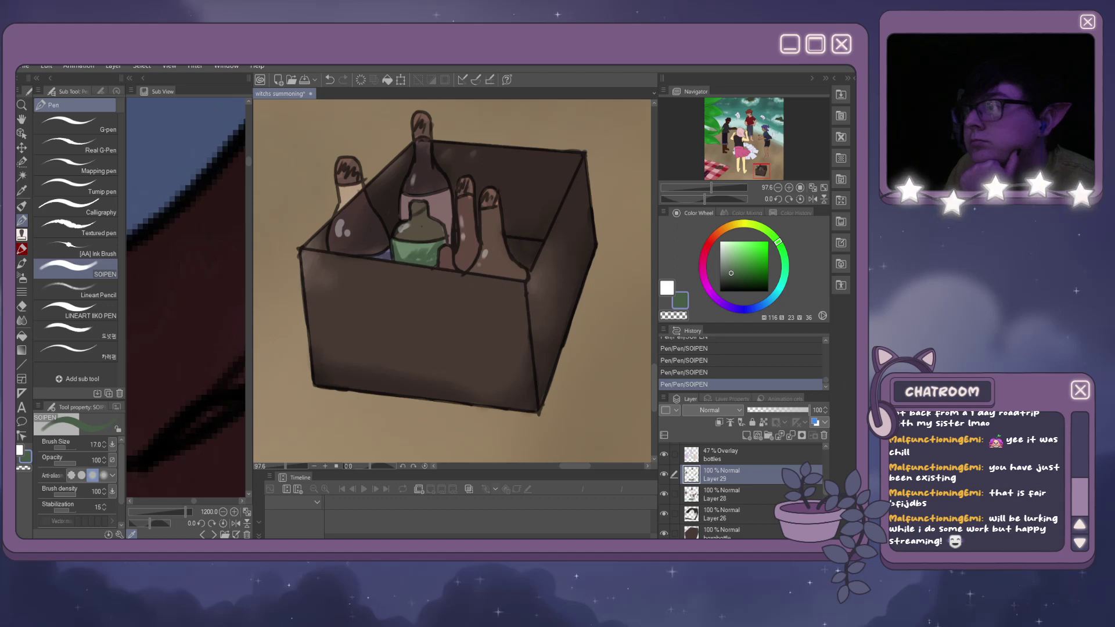
{"action": "left_click", "coordinate": [429, 212], "text": "alt"}
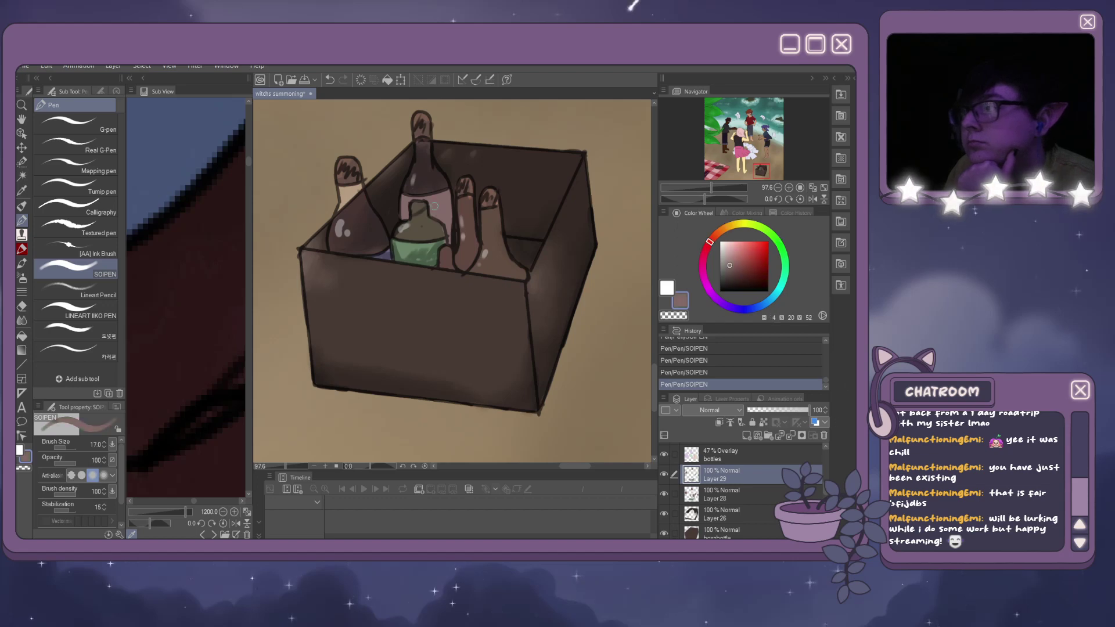
{"action": "left_click", "coordinate": [731, 272]}
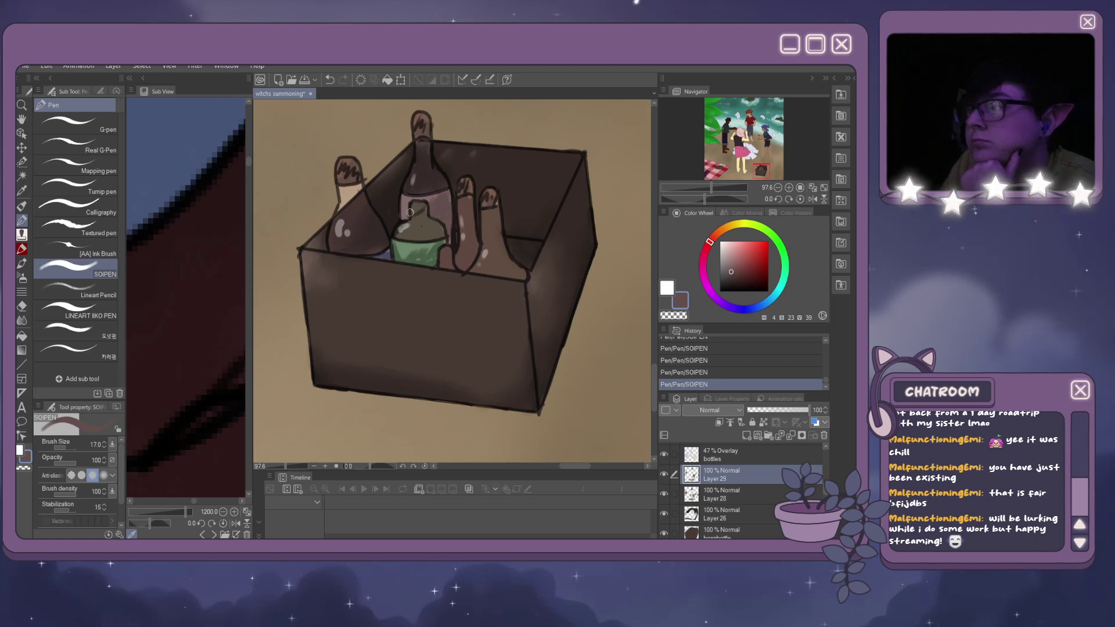
Blend the new shading on the middle bottle's pinkish label and the small bottle's green area with the Painterly blender.
{"action": "left_click", "coordinate": [21, 319]}
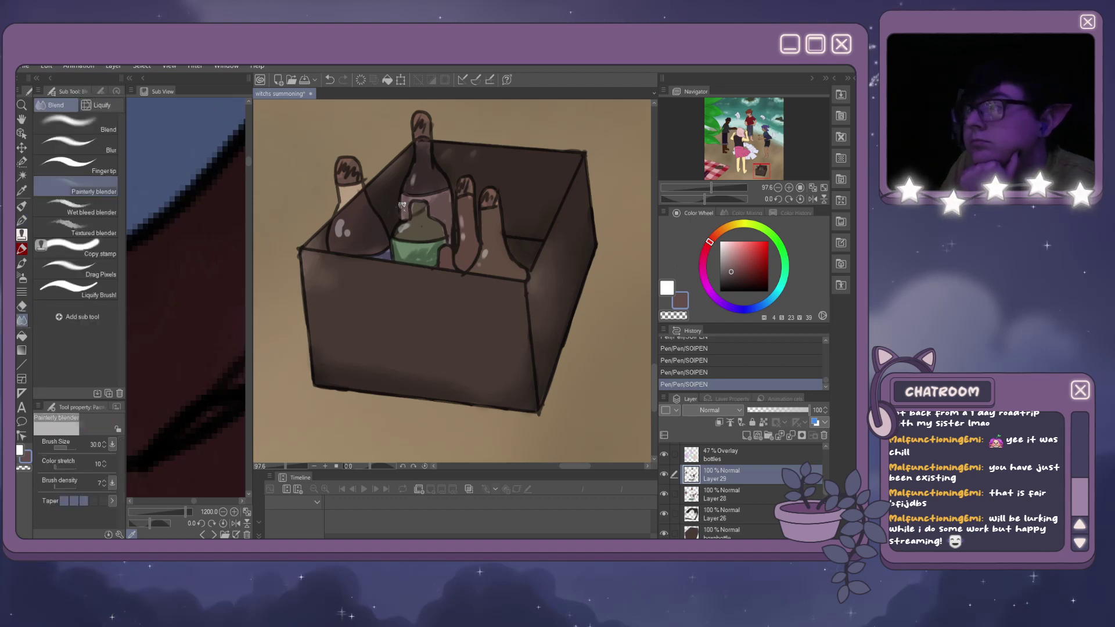
{"action": "mouse_move", "coordinate": [401, 205]}
{"action": "left_mouse_down"}
{"action": "mouse_move", "coordinate": [440, 195]}
{"action": "mouse_move", "coordinate": [445, 207]}
{"action": "mouse_move", "coordinate": [448, 226]}
{"action": "mouse_move", "coordinate": [431, 245]}
{"action": "left_mouse_up"}
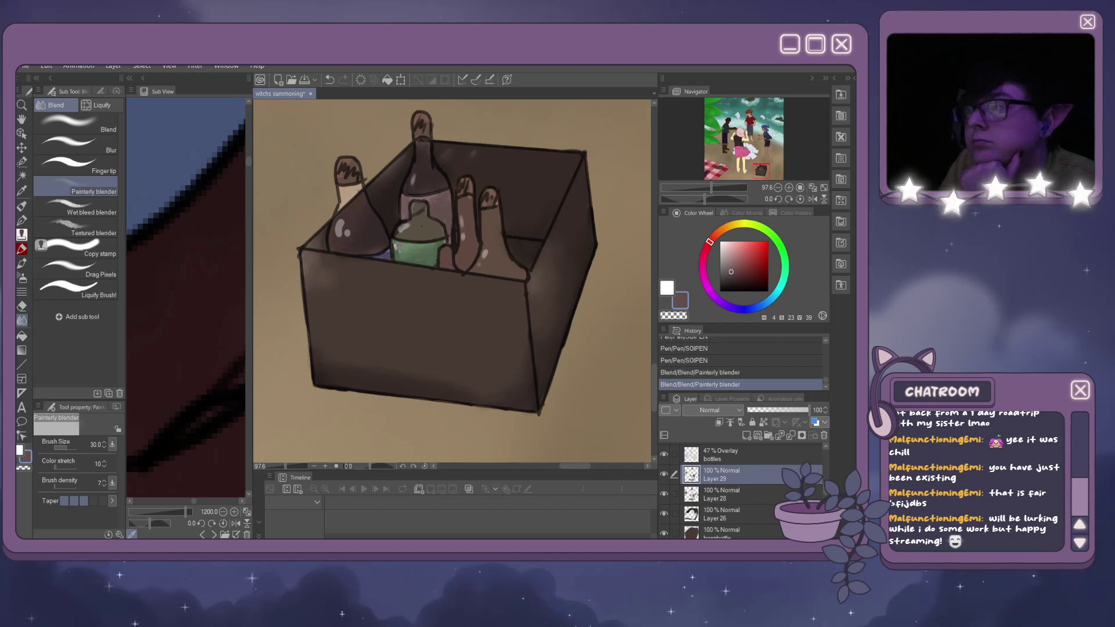
{"action": "left_click_drag", "start_coordinate": [399, 249], "coordinate": [435, 254]}
{"action": "scroll", "coordinate": [456, 223], "scroll_direction": "down", "scroll_amount": 10}
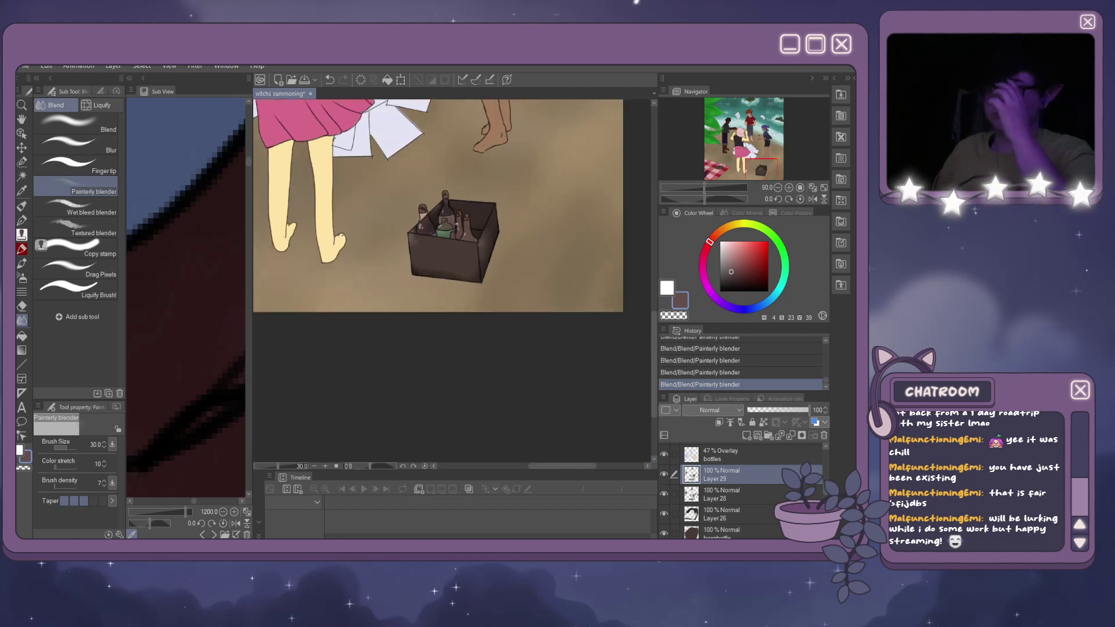
Erase excess shading around the small bottle's cap with the Hard eraser.
{"action": "scroll", "coordinate": [446, 174], "scroll_direction": "up", "scroll_amount": 8}
{"action": "scroll", "coordinate": [447, 212], "scroll_direction": "up", "scroll_amount": 2}
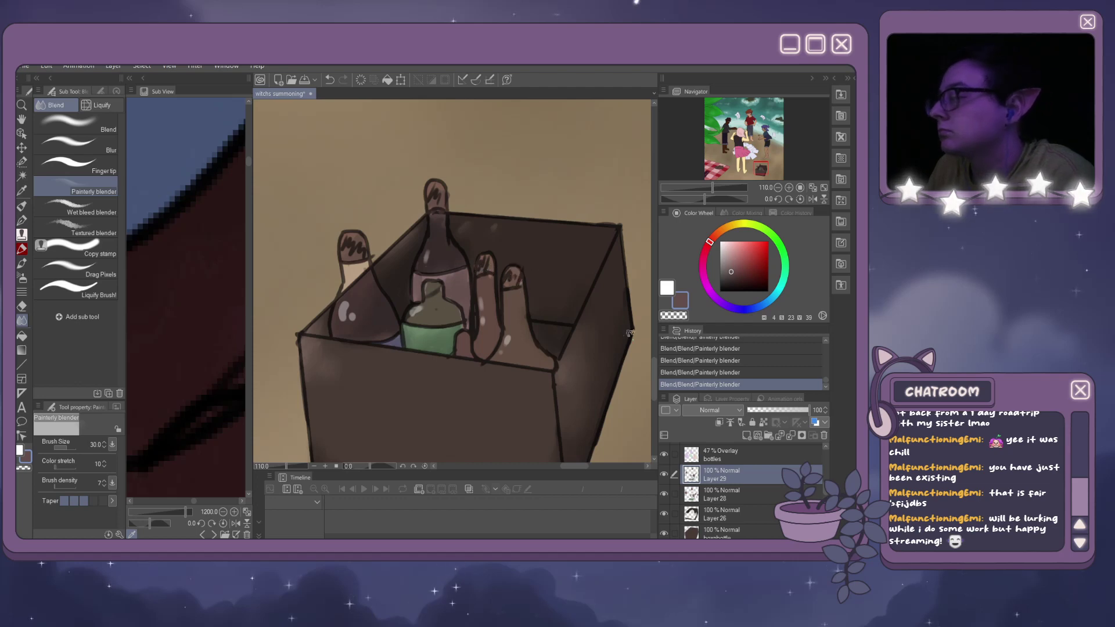
{"action": "scroll", "coordinate": [494, 252], "scroll_direction": "down", "scroll_amount": 2}
{"action": "scroll", "coordinate": [494, 252], "scroll_direction": "up", "scroll_amount": 2}
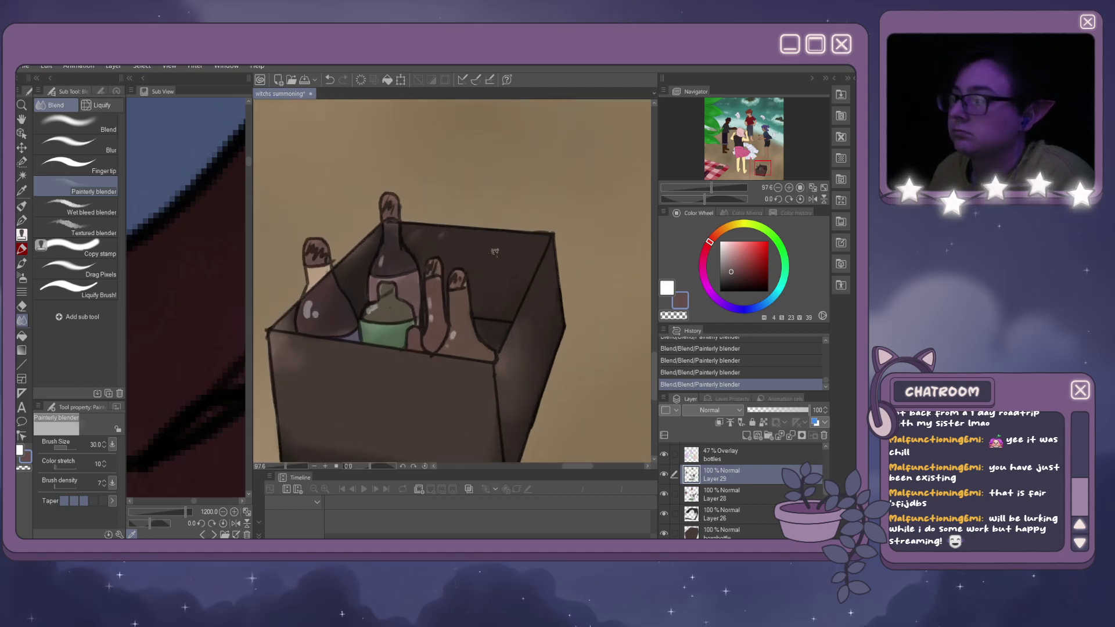
{"action": "left_click", "coordinate": [393, 293]}
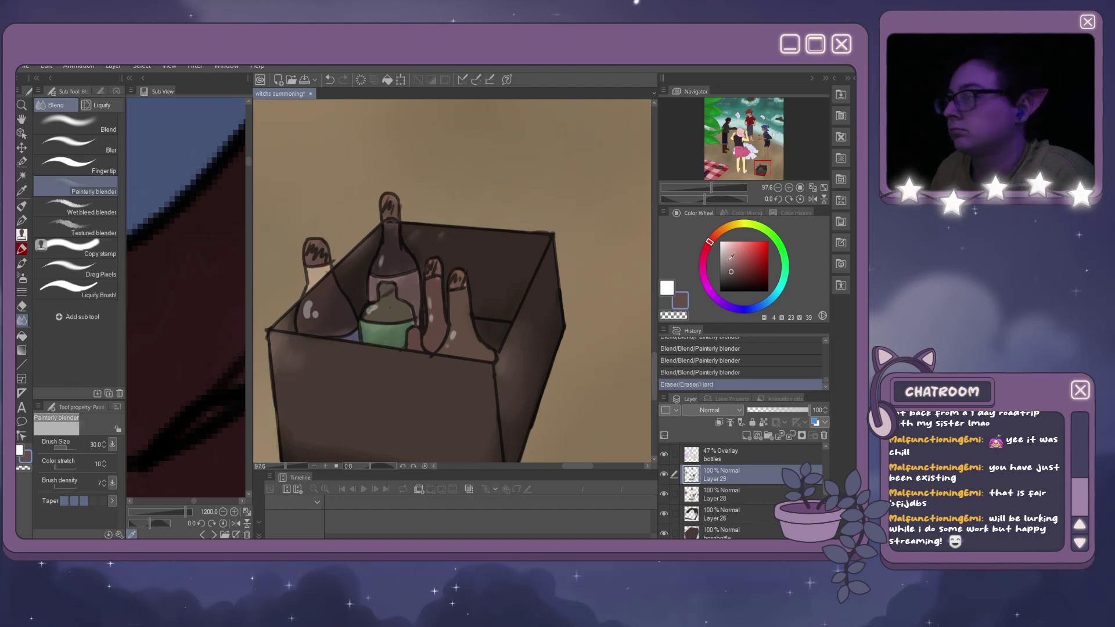
Save the illustration and add a new raster layer above Layer 24, which holds the picnic blanket.
{"action": "scroll", "coordinate": [459, 242], "scroll_direction": "down", "scroll_amount": 12}
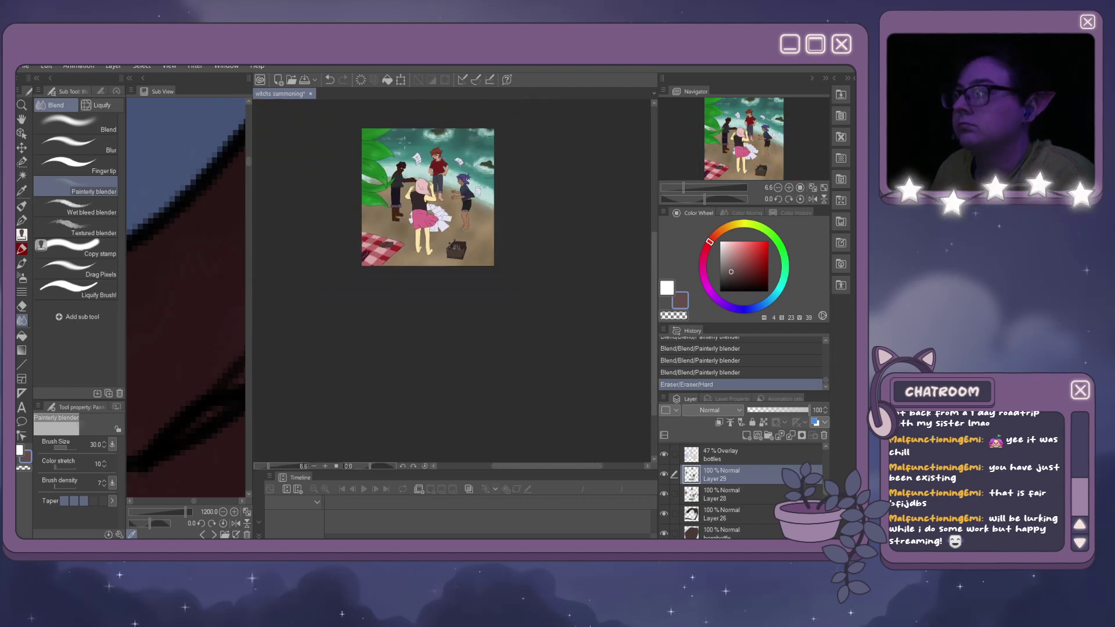
{"action": "scroll", "coordinate": [416, 139], "scroll_direction": "up", "scroll_amount": 3}
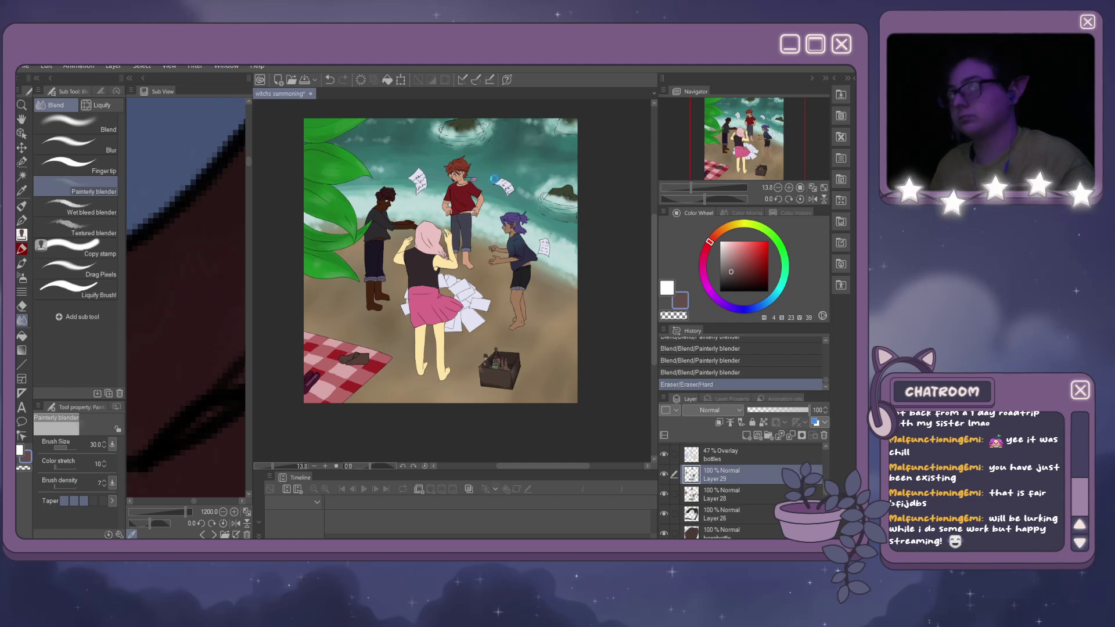
{"action": "scroll", "coordinate": [437, 152], "scroll_direction": "up", "scroll_amount": 1}
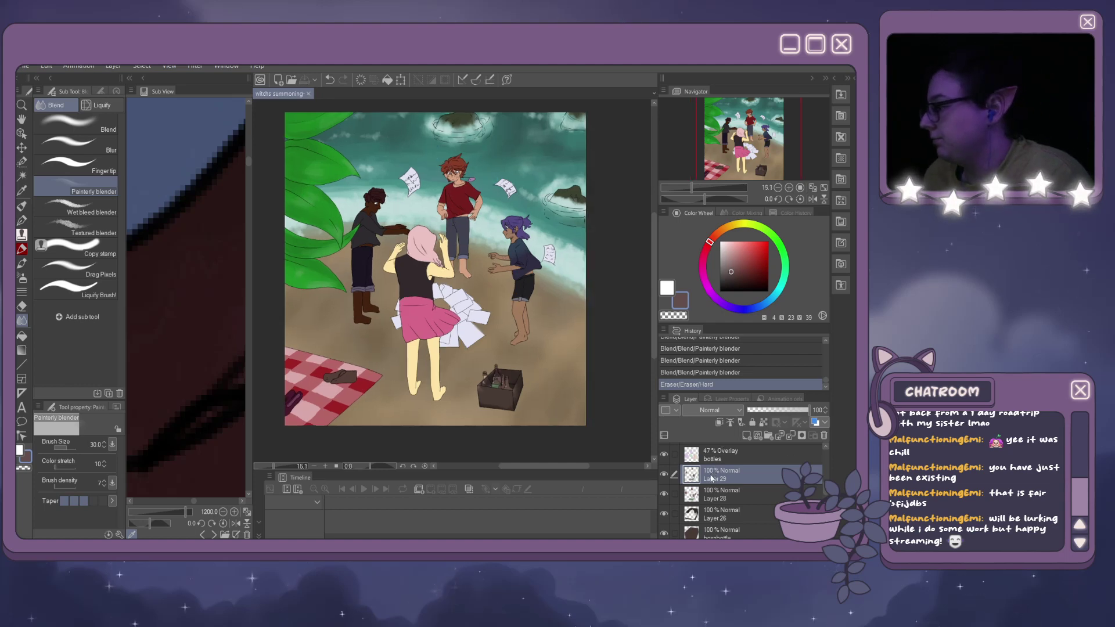
{"action": "scroll", "coordinate": [711, 477], "scroll_direction": "down", "scroll_amount": 3}
{"action": "left_click", "coordinate": [685, 489]}
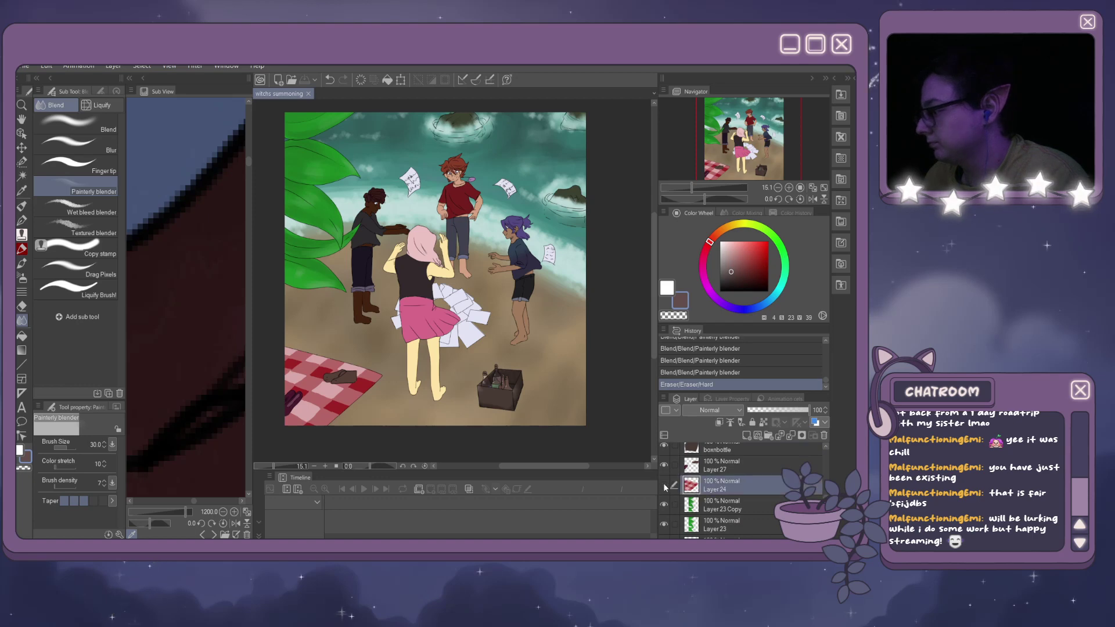
{"action": "left_click", "coordinate": [665, 486]}
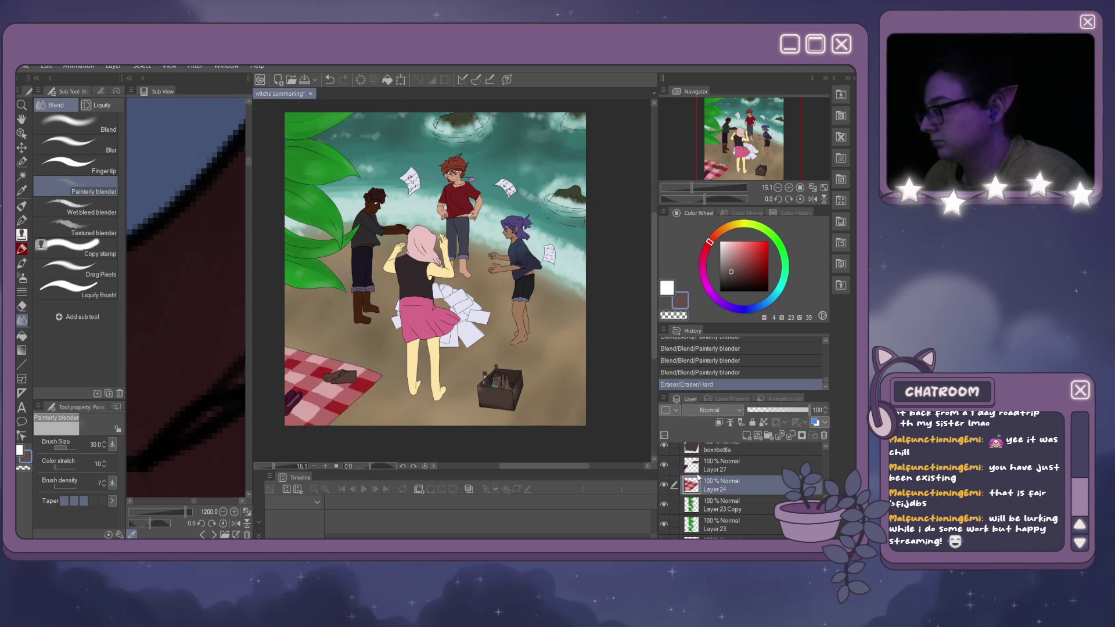
{"action": "left_click", "coordinate": [746, 435]}
{"action": "scroll", "coordinate": [339, 402], "scroll_direction": "down", "scroll_amount": 1}
{"action": "scroll", "coordinate": [339, 404], "scroll_direction": "up", "scroll_amount": 5}
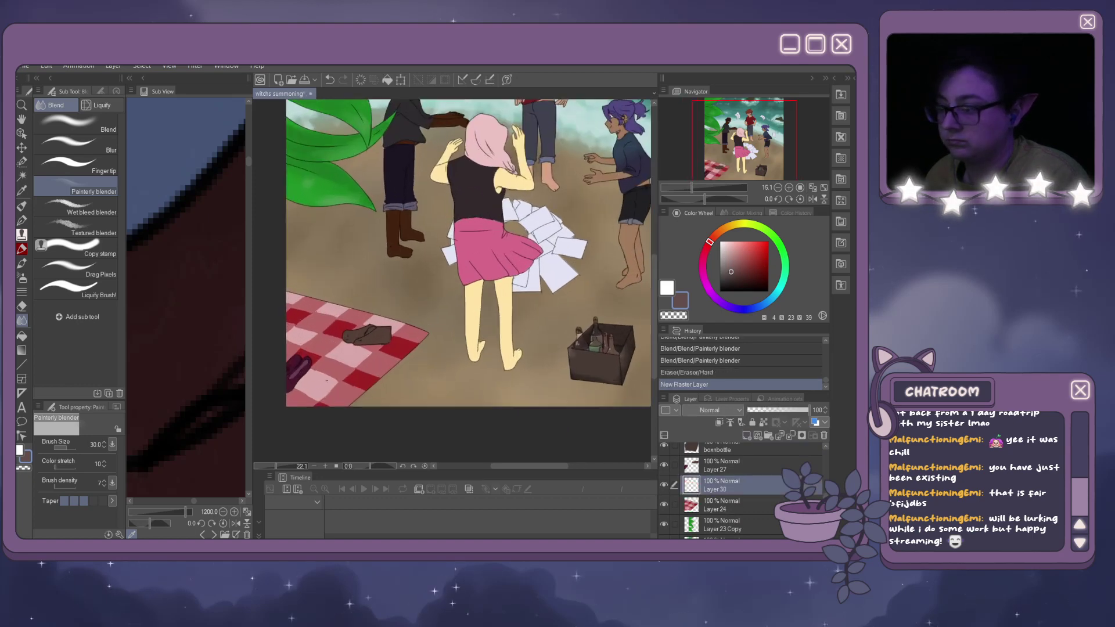
Sample the blanket's red, darken it, and paint a shadow beside the purple sandals with SOIPEN at brush size 50.
{"action": "left_click", "coordinate": [374, 379], "text": "alt"}
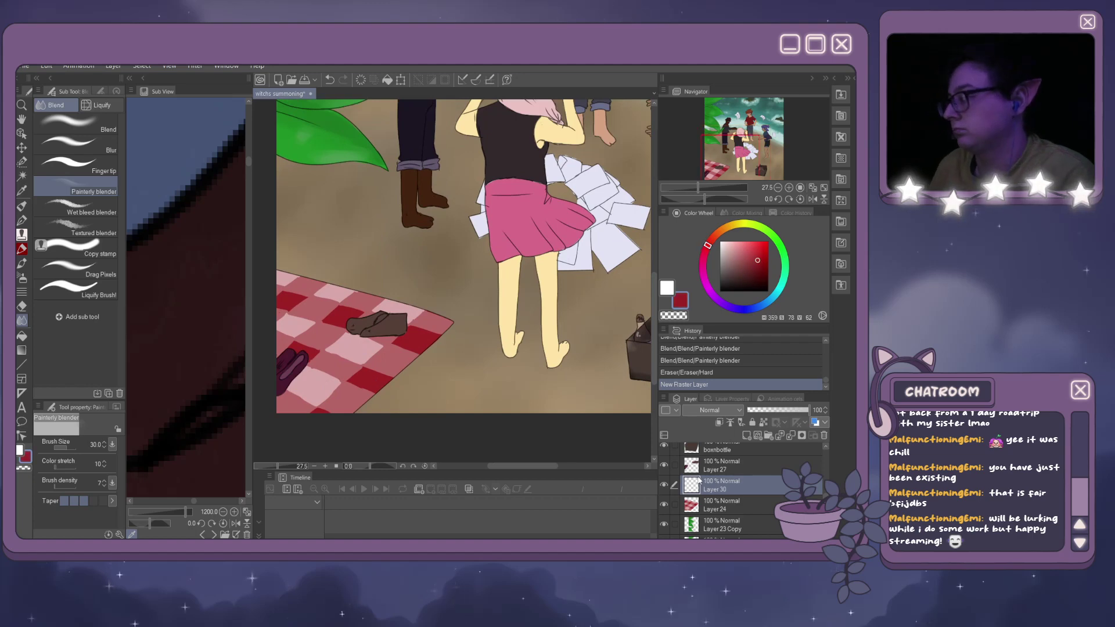
{"action": "left_click_drag", "start_coordinate": [755, 260], "coordinate": [753, 266]}
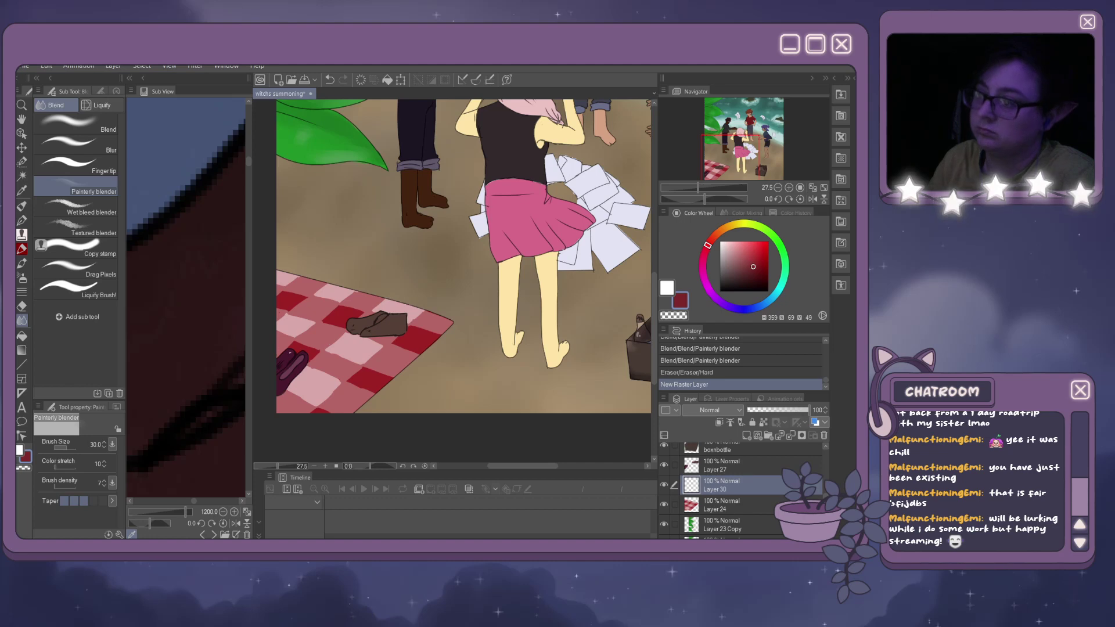
{"action": "left_click", "coordinate": [290, 352]}
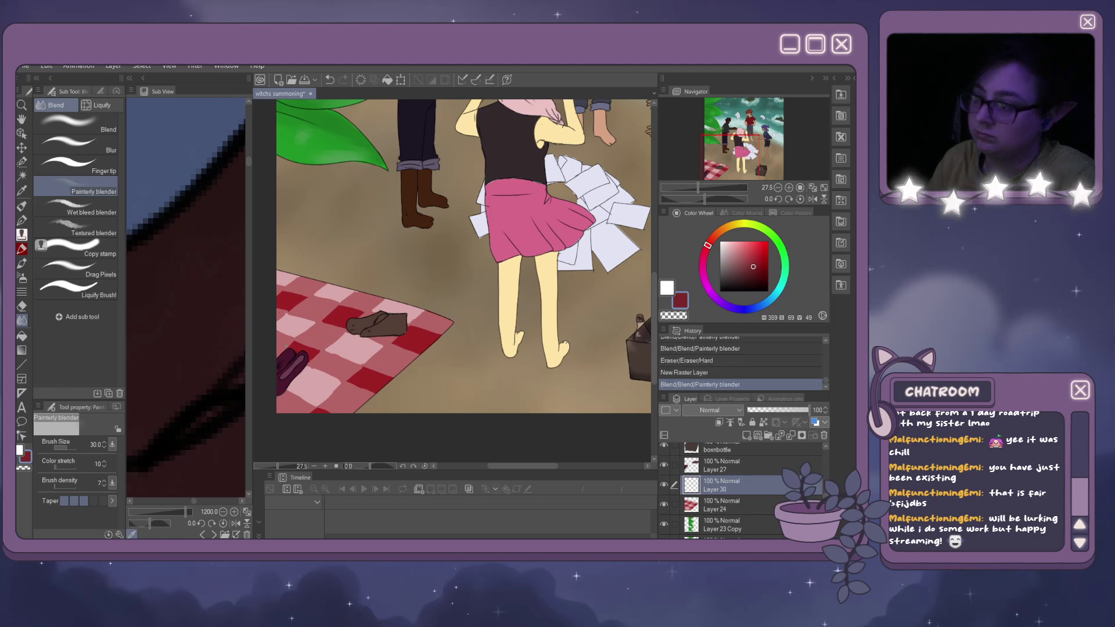
{"action": "left_click", "coordinate": [22, 221]}
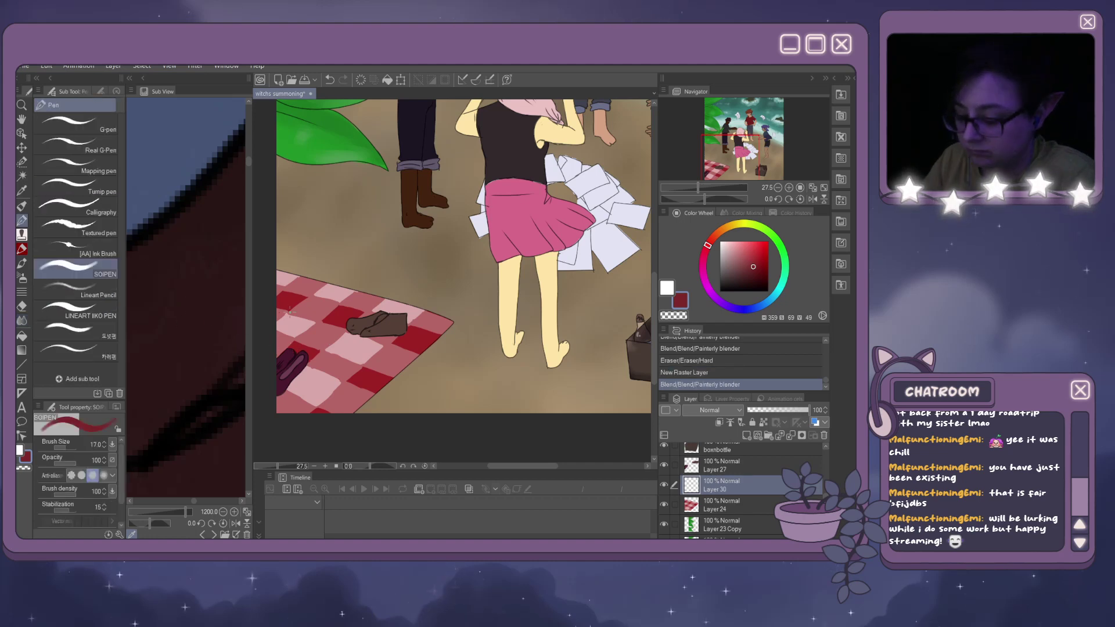
{"action": "key", "text": "]"}
{"action": "key", "text": "]"}
{"action": "key", "text": "]"}
{"action": "key", "text": "]"}
{"action": "key", "text": "]"}
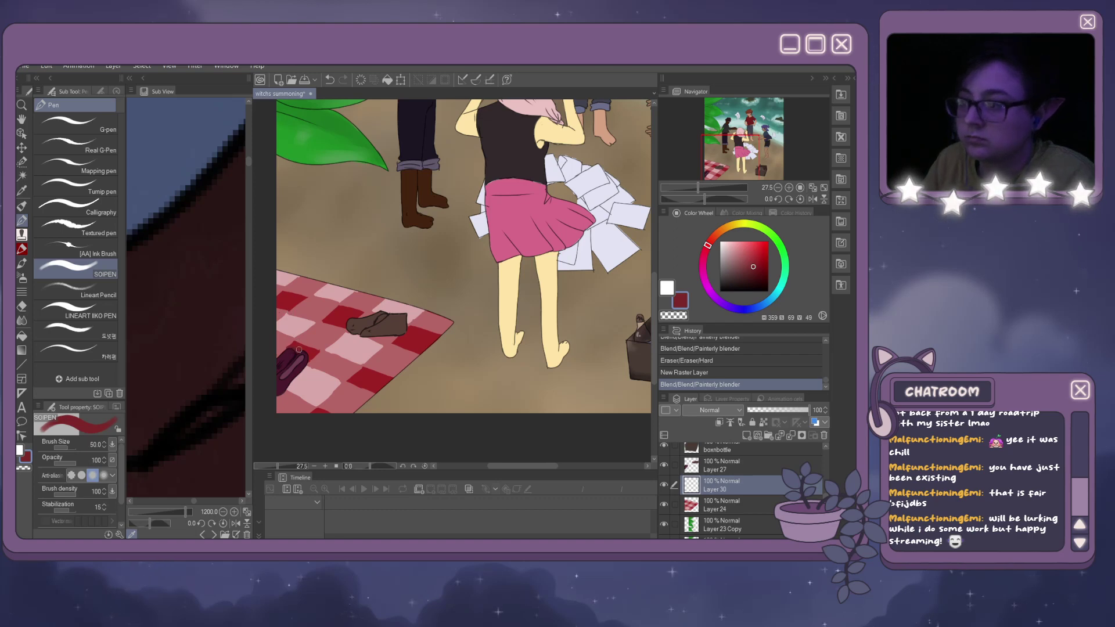
{"action": "left_click_drag", "start_coordinate": [299, 349], "coordinate": [313, 360]}
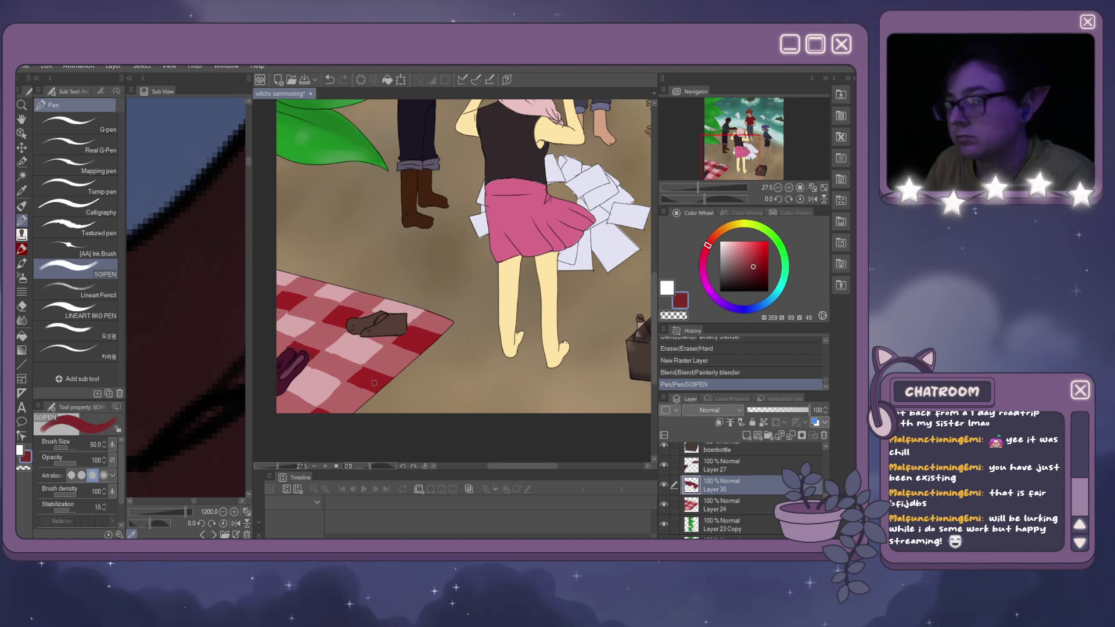
{"action": "mouse_move", "coordinate": [373, 383]}
{"action": "left_mouse_down"}
{"action": "mouse_move", "coordinate": [387, 383]}
{"action": "mouse_move", "coordinate": [364, 382]}
{"action": "left_mouse_up"}
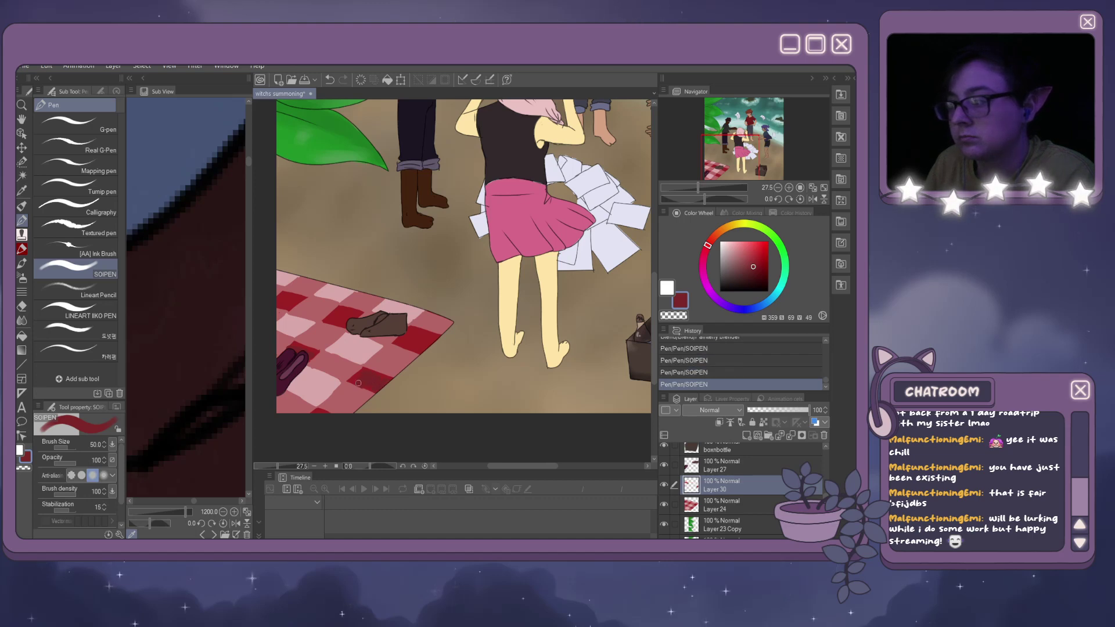
{"action": "key", "text": "ctrl+z"}
{"action": "key", "text": "ctrl+z"}
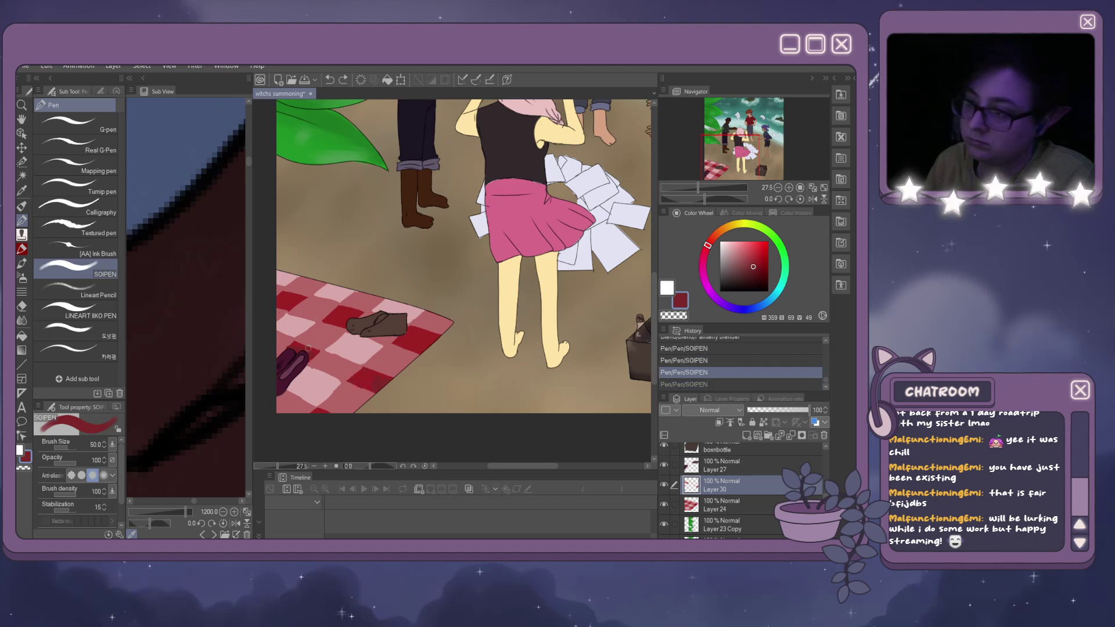
{"action": "key", "text": "ctrl+z"}
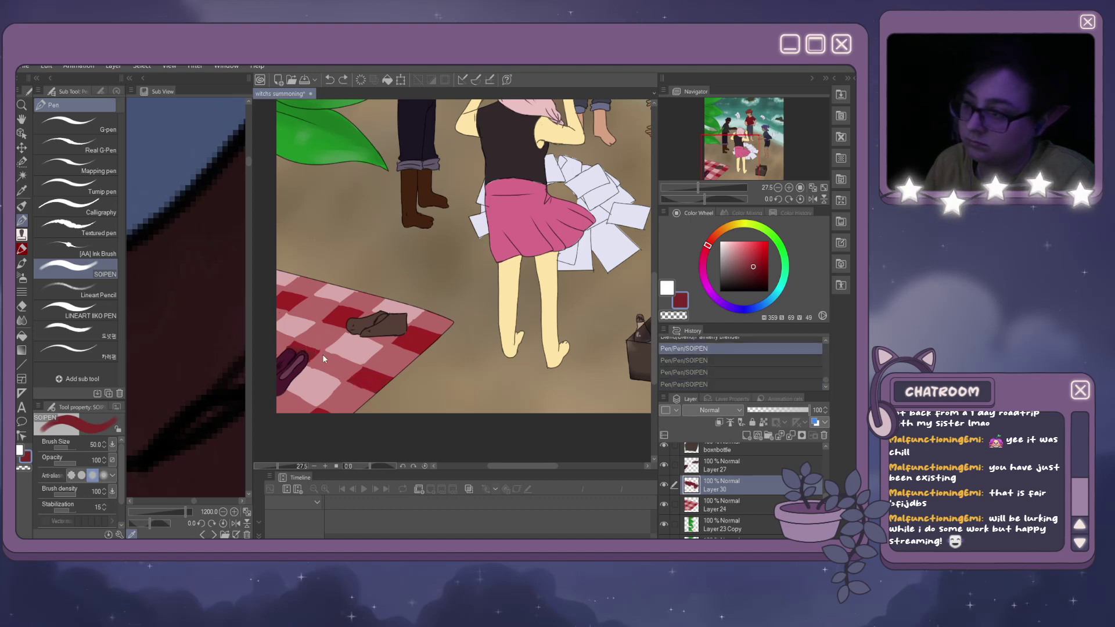
Paint sandal shadows on the blanket, using dark red on the red squares and a muted medium red on the mid-tone squares.
{"action": "left_click", "coordinate": [309, 414]}
{"action": "left_click", "coordinate": [345, 325]}
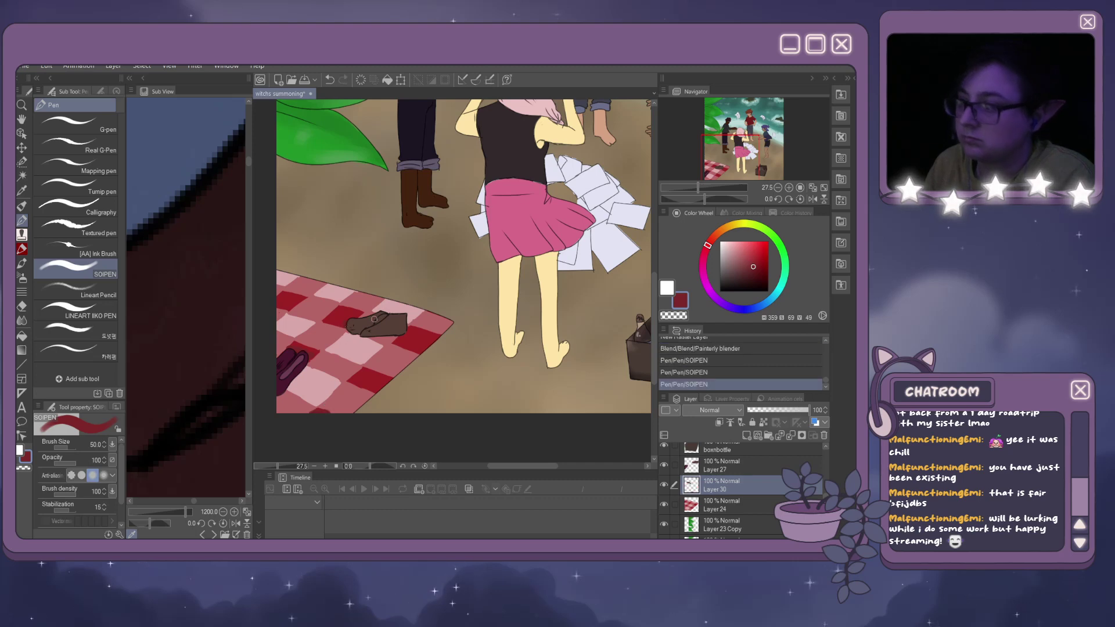
{"action": "left_click", "coordinate": [743, 264]}
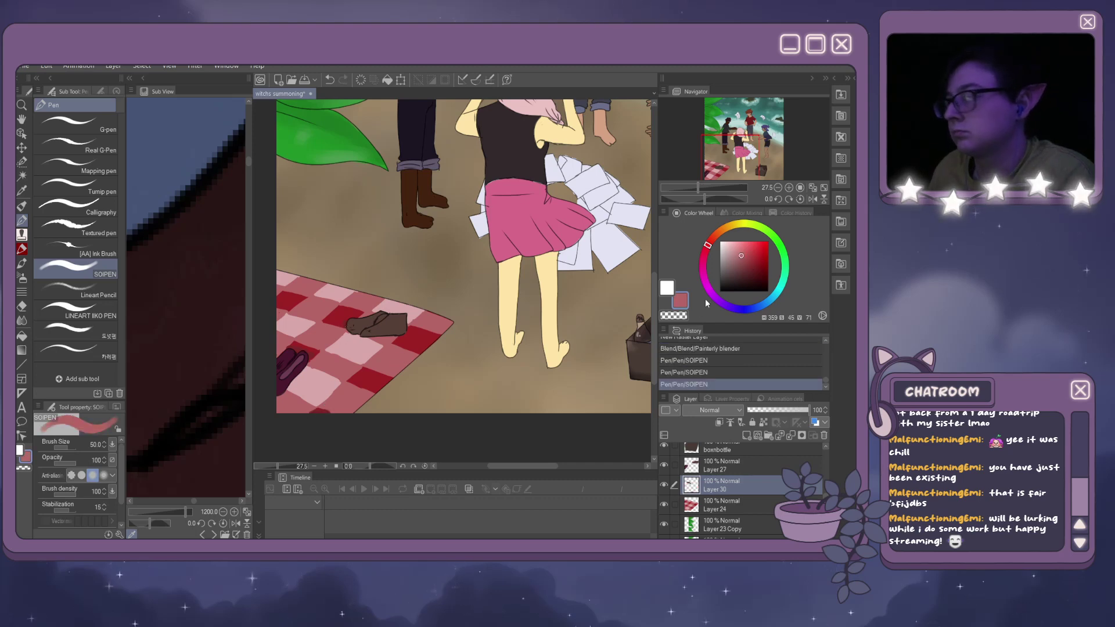
{"action": "left_click", "coordinate": [745, 256]}
{"action": "left_click", "coordinate": [743, 262]}
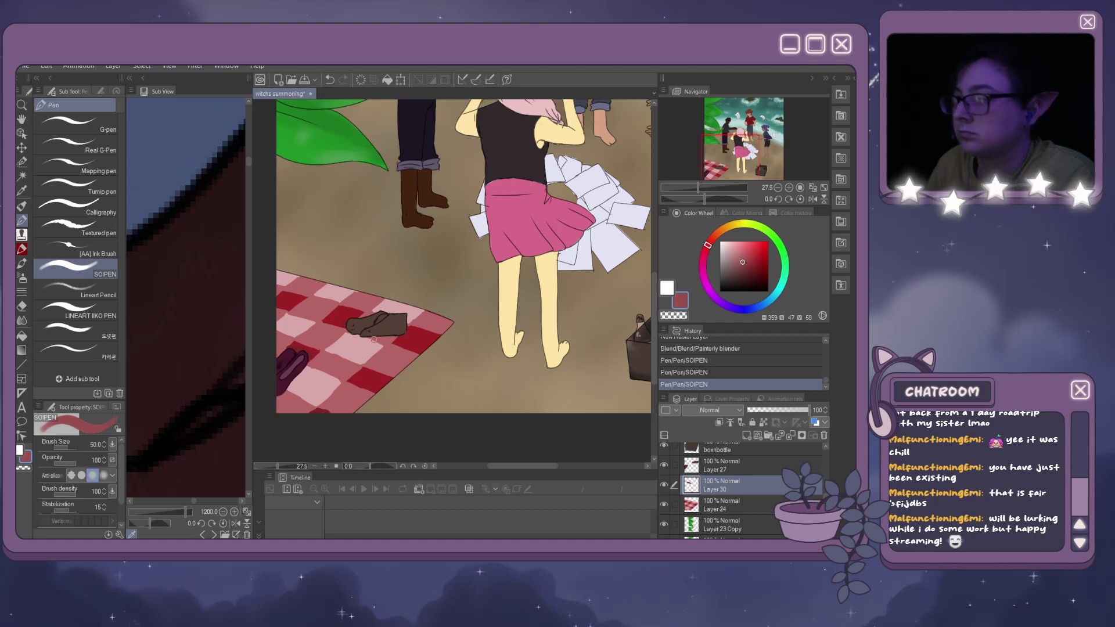
{"action": "left_click_drag", "start_coordinate": [371, 337], "coordinate": [393, 340]}
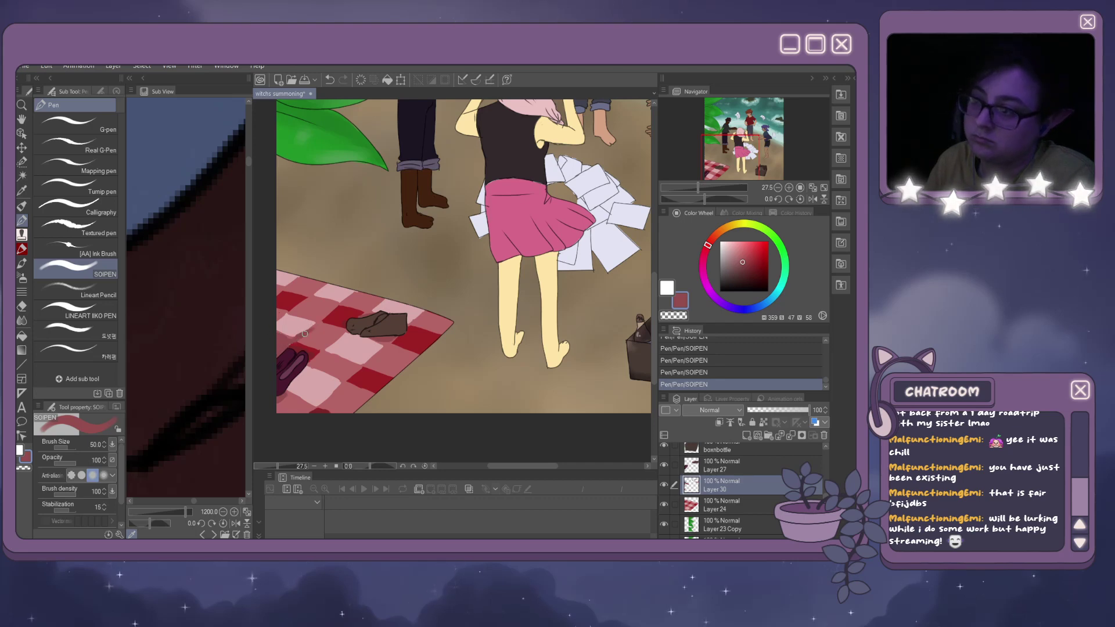
{"action": "mouse_move", "coordinate": [315, 345]}
{"action": "left_mouse_down"}
{"action": "mouse_move", "coordinate": [296, 343]}
{"action": "mouse_move", "coordinate": [305, 335]}
{"action": "mouse_move", "coordinate": [327, 370]}
{"action": "mouse_move", "coordinate": [319, 359]}
{"action": "left_mouse_up"}
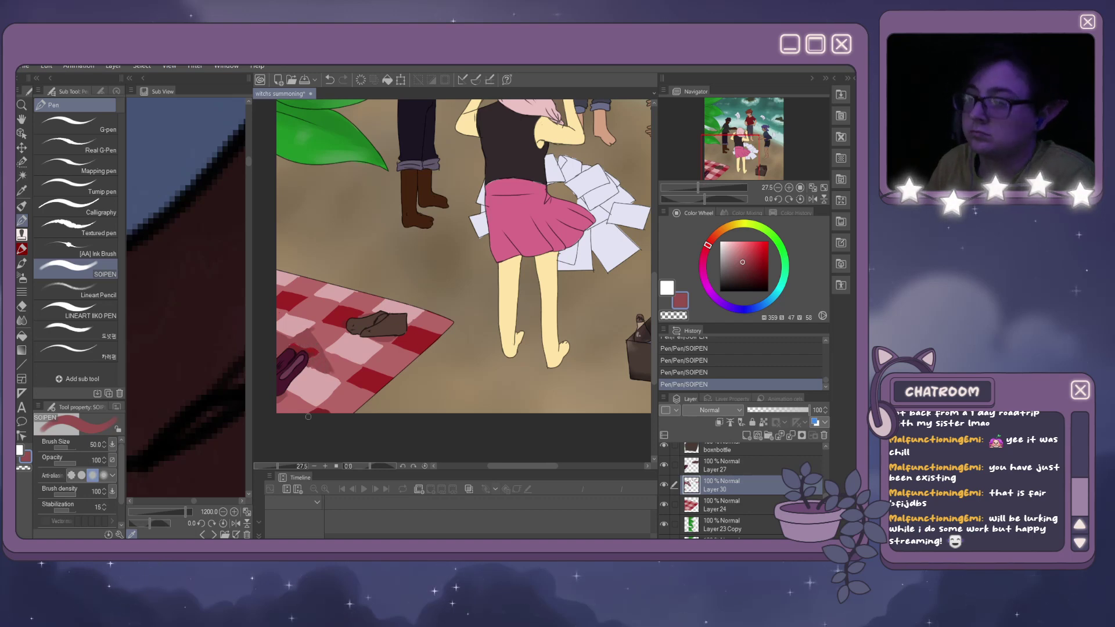
Sample the blanket's light pink, darken it to a muted dusty pink, and paint sandal shadows on the light squares.
{"action": "left_click", "coordinate": [308, 384], "text": "alt"}
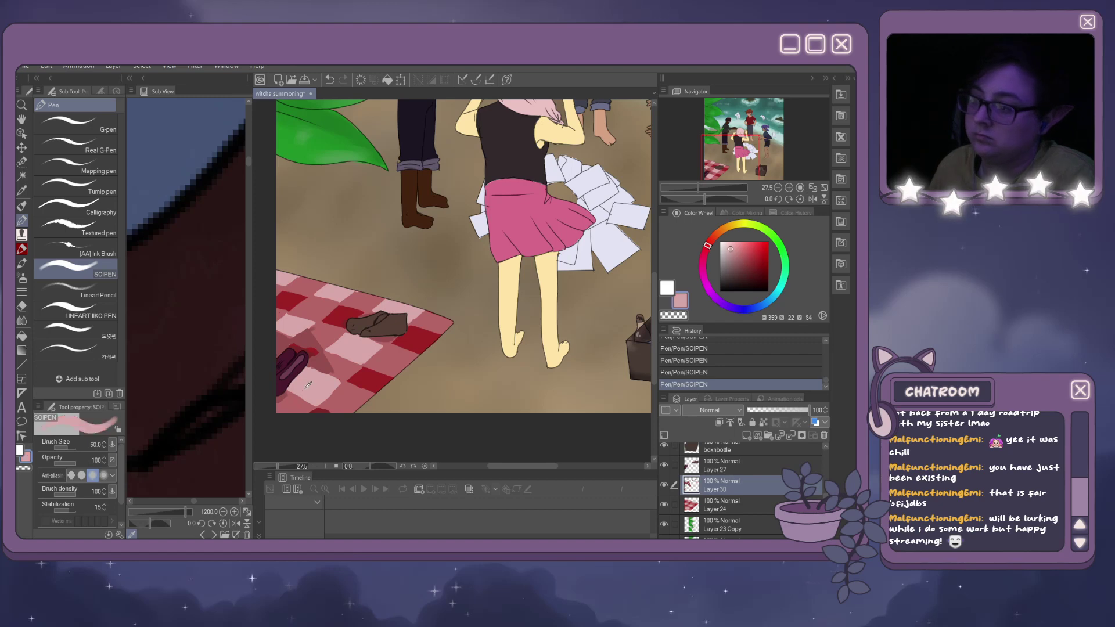
{"action": "left_click", "coordinate": [730, 260]}
{"action": "mouse_move", "coordinate": [299, 371]}
{"action": "left_mouse_down"}
{"action": "mouse_move", "coordinate": [289, 390]}
{"action": "mouse_move", "coordinate": [302, 385]}
{"action": "left_mouse_up"}
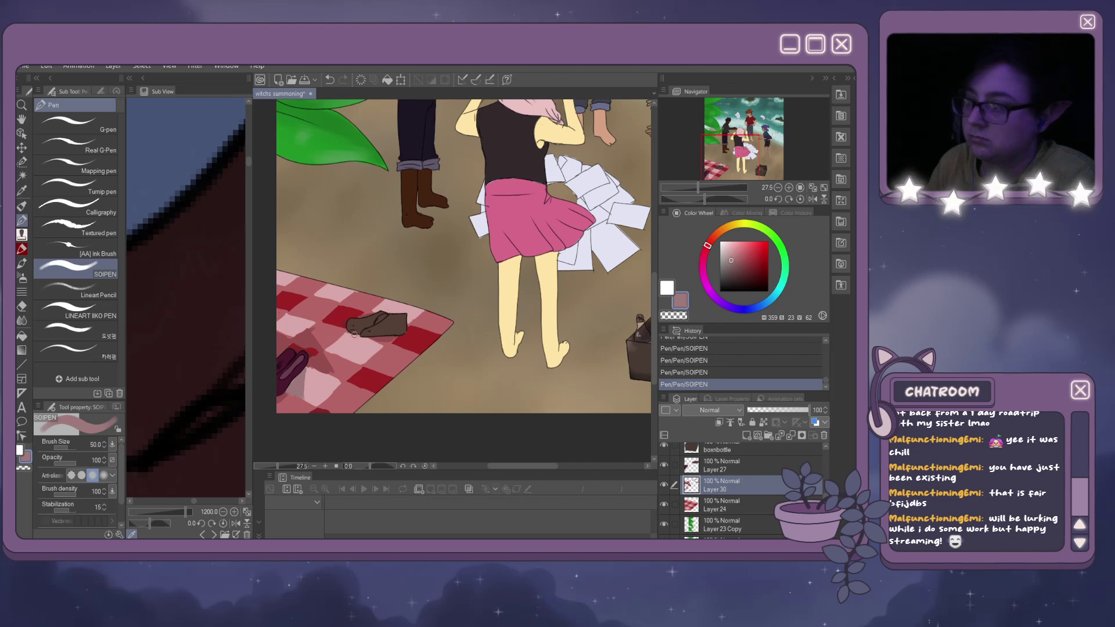
{"action": "left_click_drag", "start_coordinate": [353, 335], "coordinate": [372, 342]}
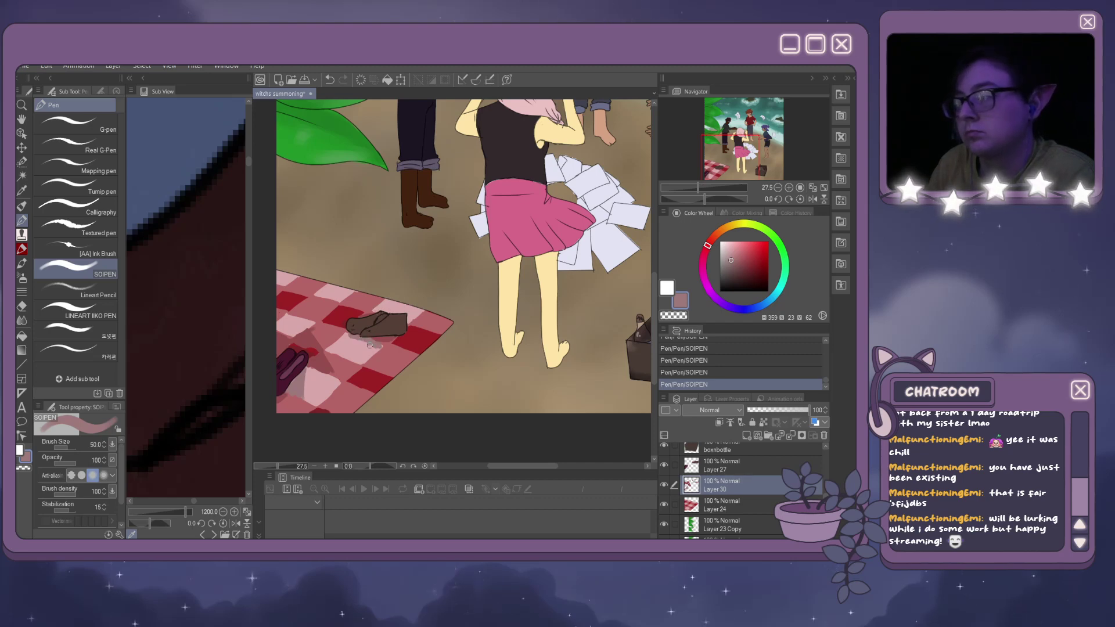
{"action": "mouse_move", "coordinate": [370, 346]}
{"action": "left_mouse_down"}
{"action": "mouse_move", "coordinate": [364, 355]}
{"action": "mouse_move", "coordinate": [356, 342]}
{"action": "mouse_move", "coordinate": [372, 354]}
{"action": "left_mouse_up"}
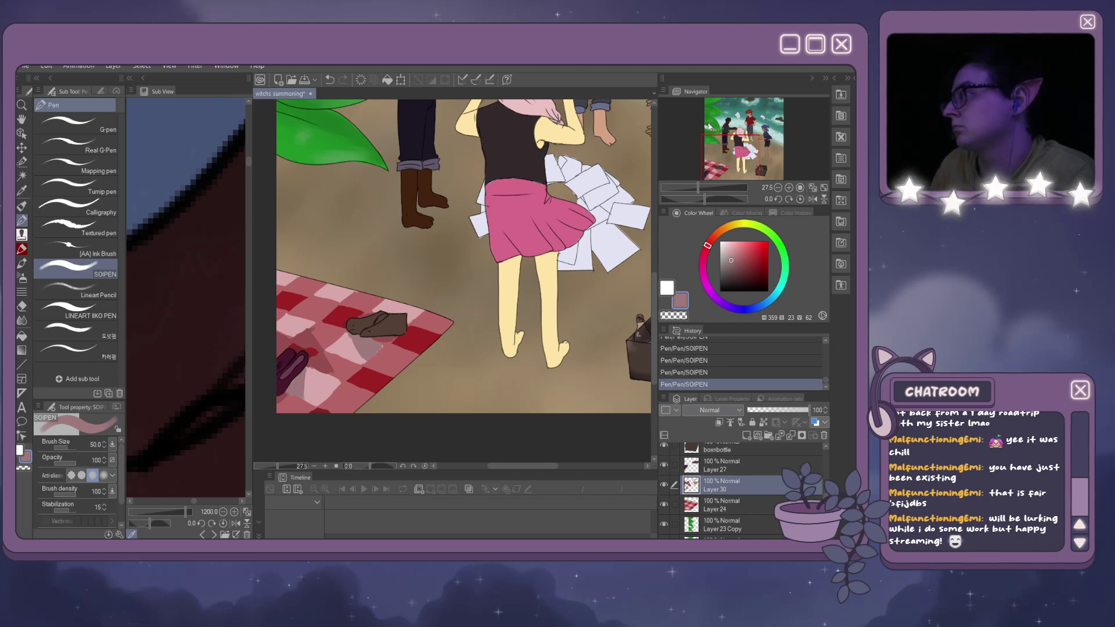
Set the shadow layer to Multiply at about 35% opacity and soften the shadows with the Painterly blender at brush size 70.
{"action": "left_click", "coordinate": [708, 123]}
{"action": "left_click", "coordinate": [769, 410]}
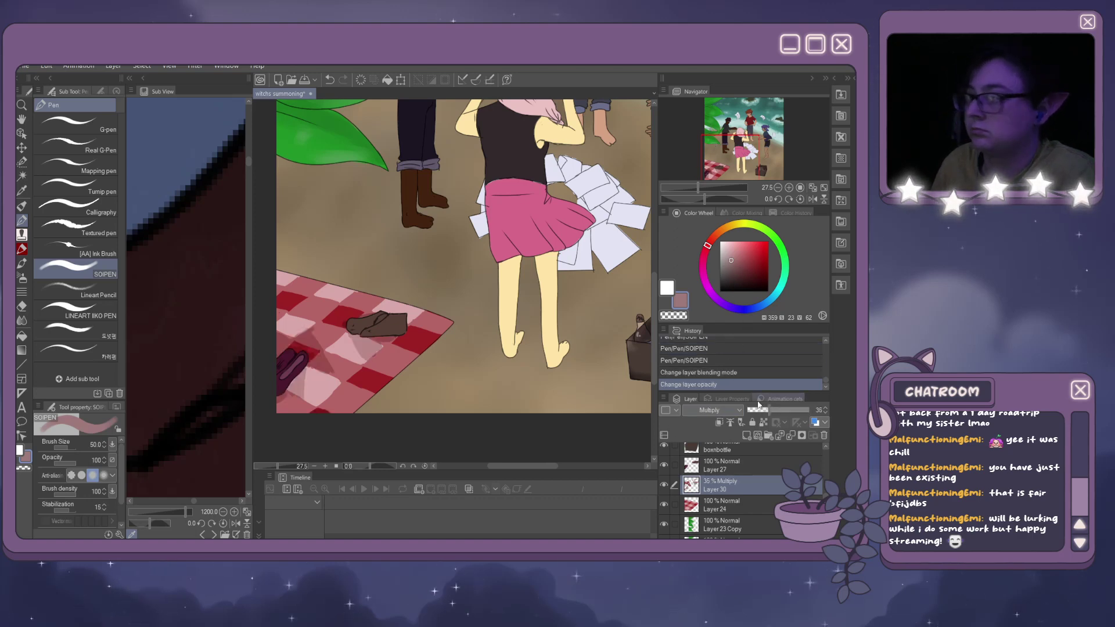
{"action": "left_click", "coordinate": [21, 320]}
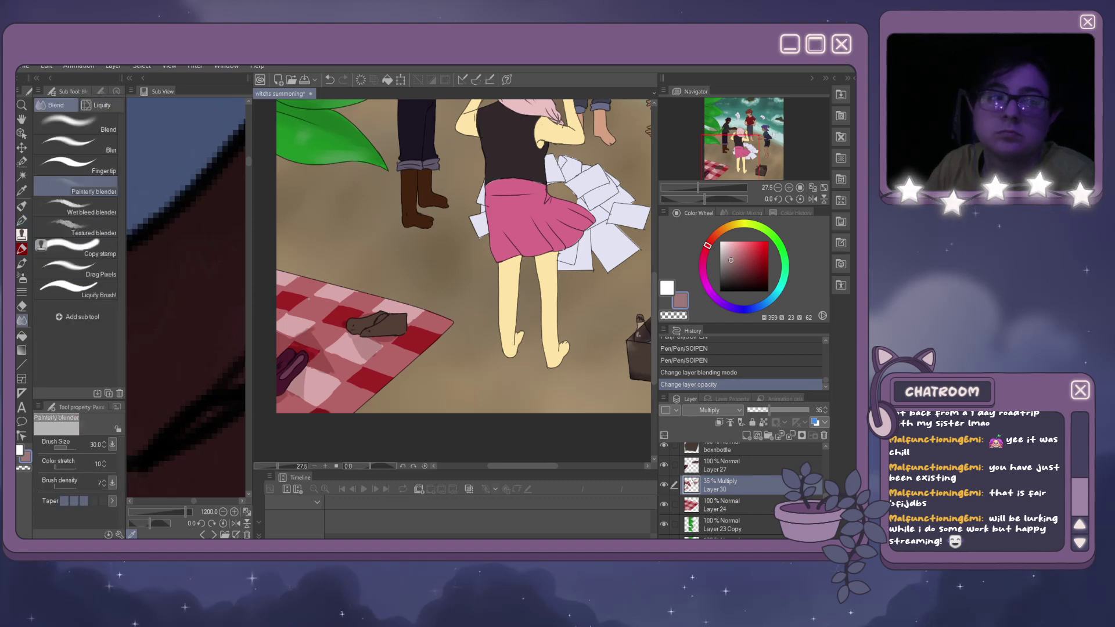
{"action": "left_click_drag", "start_coordinate": [303, 337], "coordinate": [310, 322]}
{"action": "key", "text": "]"}
{"action": "key", "text": "]"}
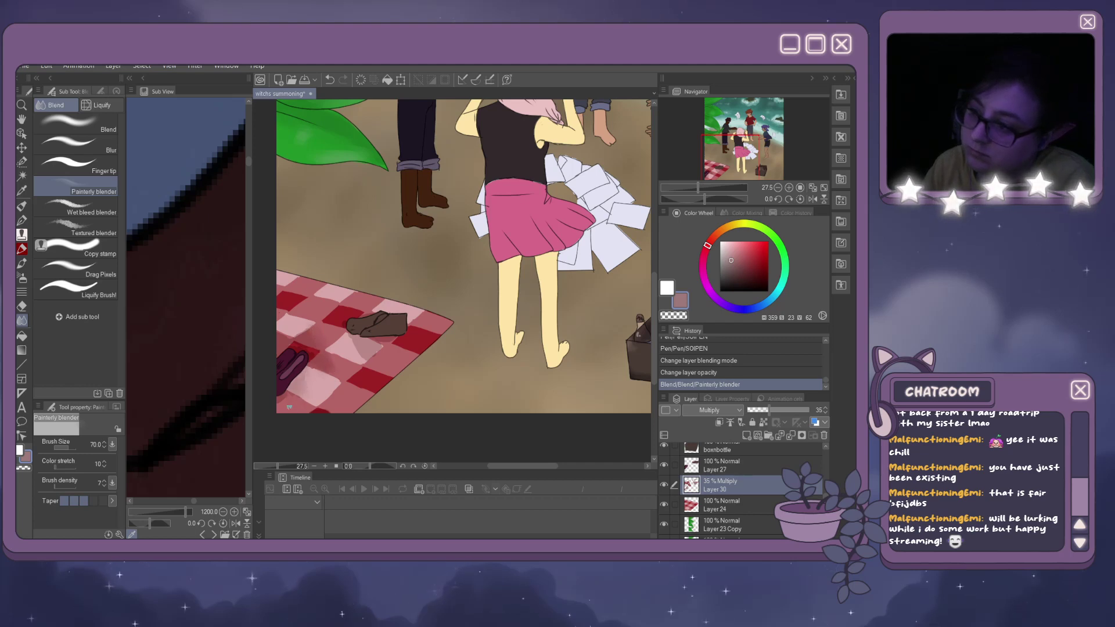
{"action": "left_click_drag", "start_coordinate": [277, 398], "coordinate": [289, 329]}
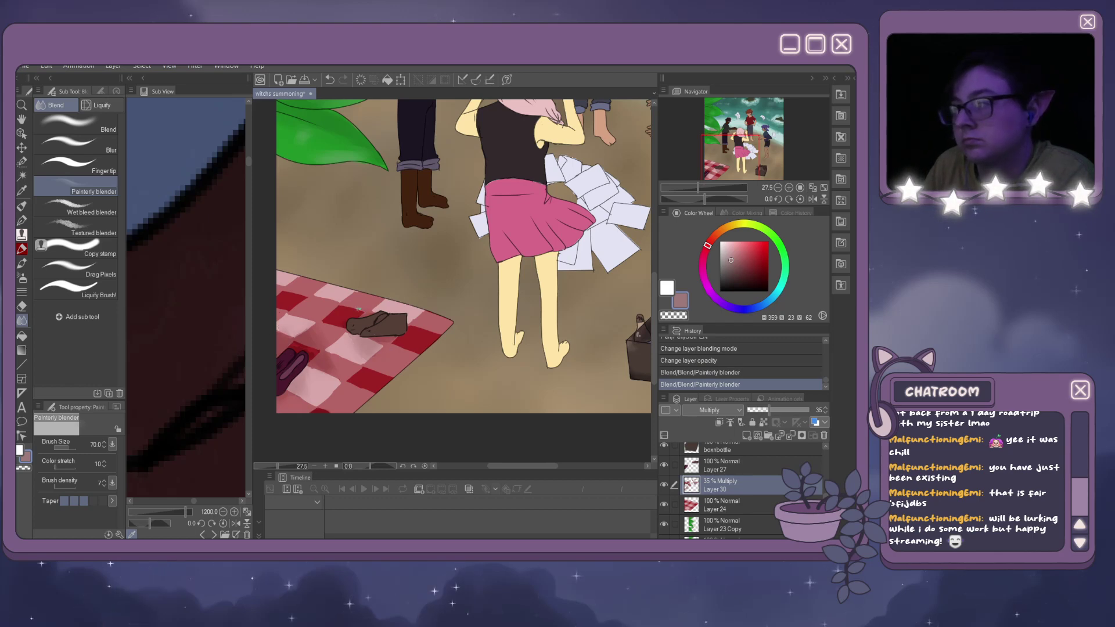
{"action": "left_click_drag", "start_coordinate": [359, 309], "coordinate": [379, 300]}
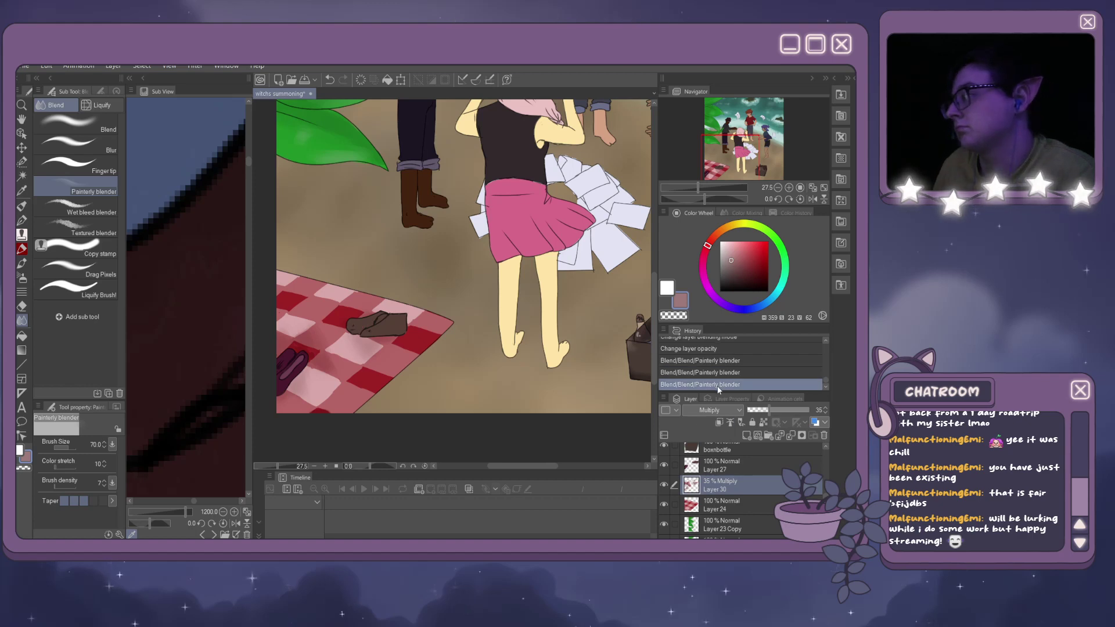
Pick the muted red from the colour history and paint shading on the blanket's mid-tone squares with SOIPEN.
{"action": "left_click", "coordinate": [793, 213]}
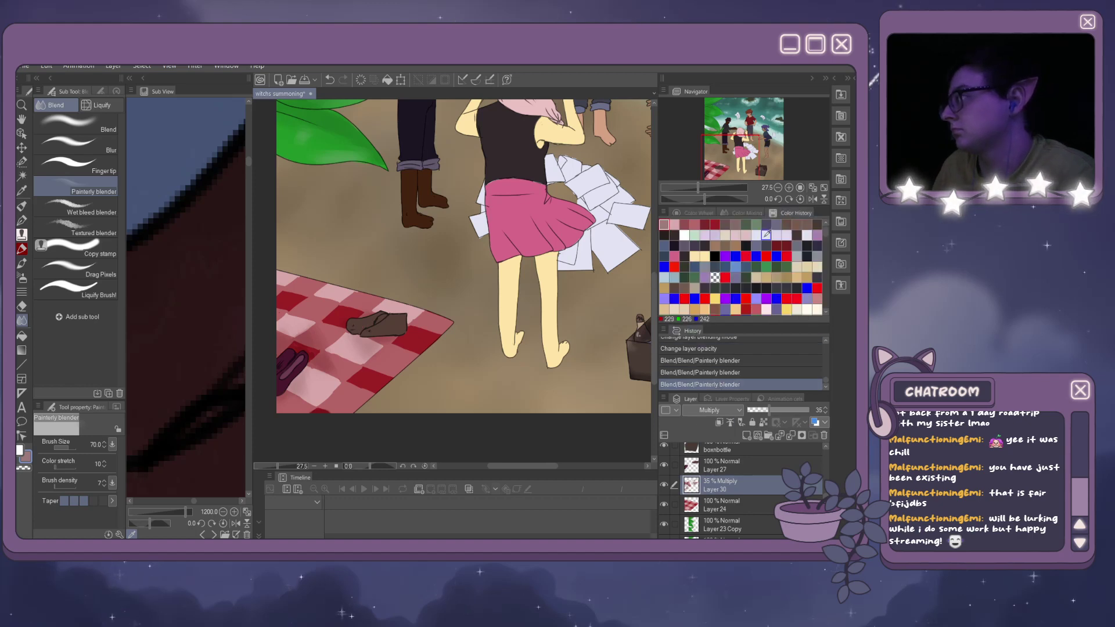
{"action": "left_click", "coordinate": [22, 220]}
{"action": "left_click", "coordinate": [76, 267]}
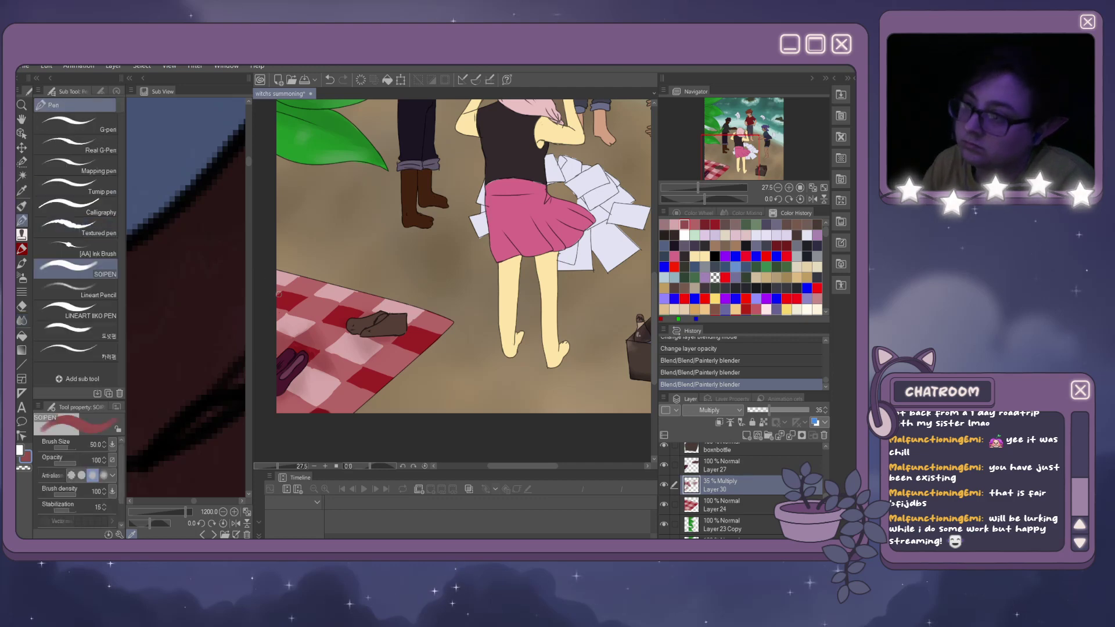
{"action": "left_click_drag", "start_coordinate": [277, 305], "coordinate": [326, 319]}
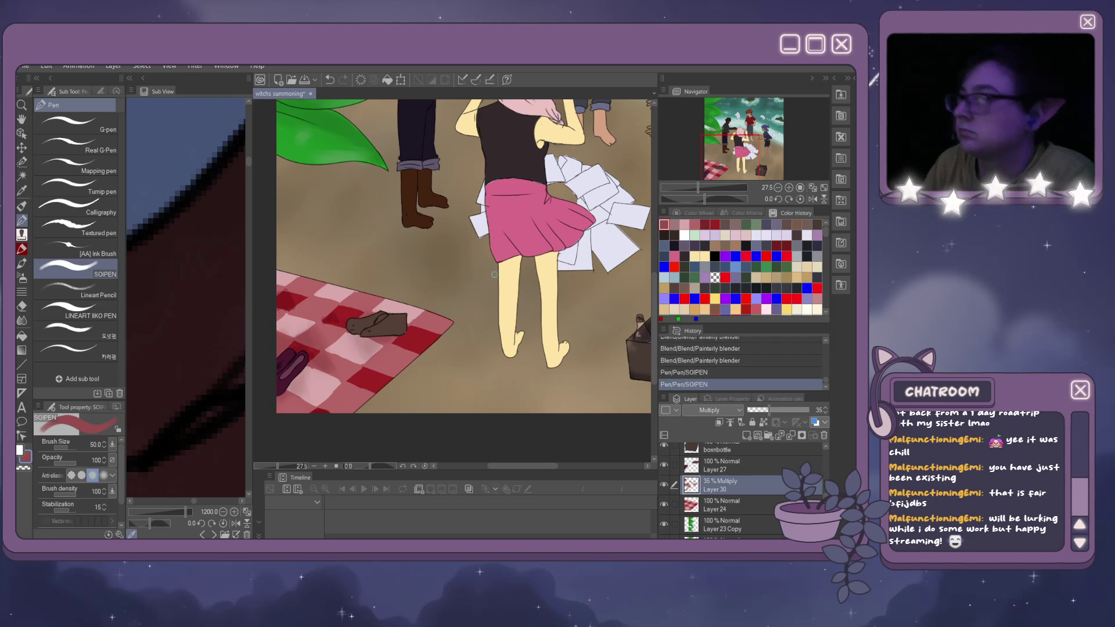
Extend the shading across the blanket's squares with SOIPEN, using dusty pink and light pink from the colour history.
{"action": "left_click", "coordinate": [674, 224]}
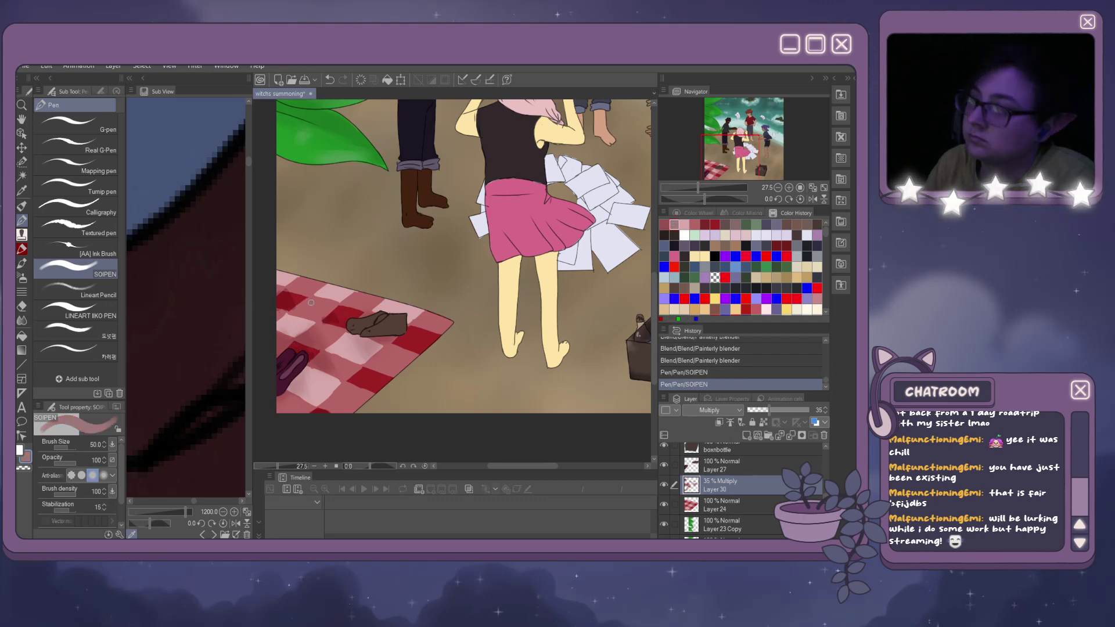
{"action": "mouse_move", "coordinate": [310, 315]}
{"action": "left_mouse_down"}
{"action": "mouse_move", "coordinate": [274, 309]}
{"action": "mouse_move", "coordinate": [322, 277]}
{"action": "mouse_move", "coordinate": [338, 288]}
{"action": "mouse_move", "coordinate": [288, 288]}
{"action": "left_mouse_up"}
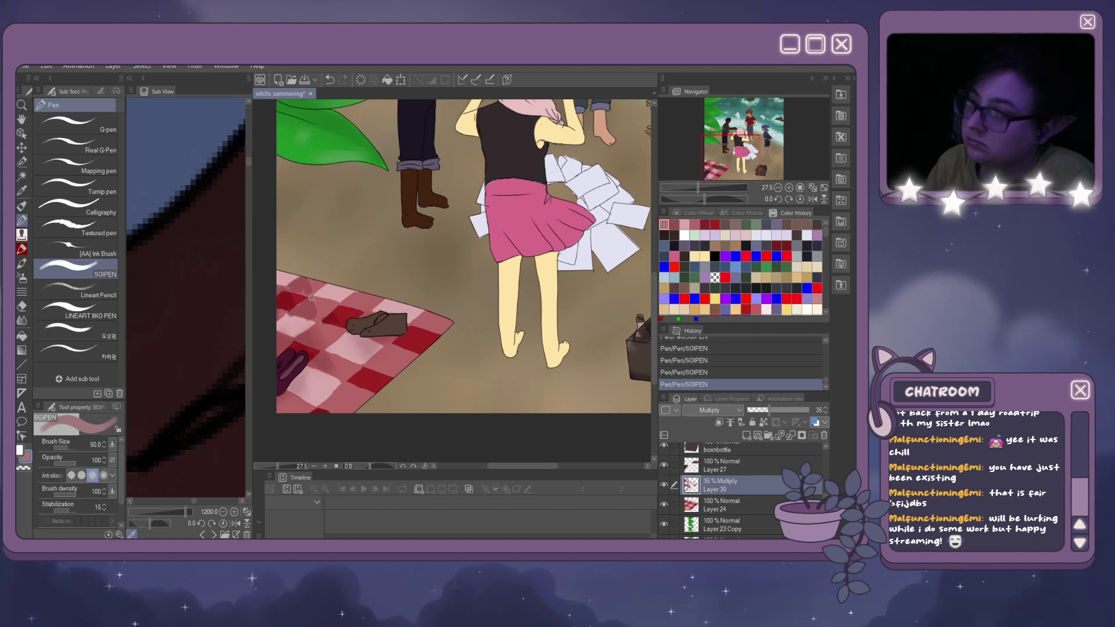
{"action": "left_click_drag", "start_coordinate": [367, 294], "coordinate": [343, 303]}
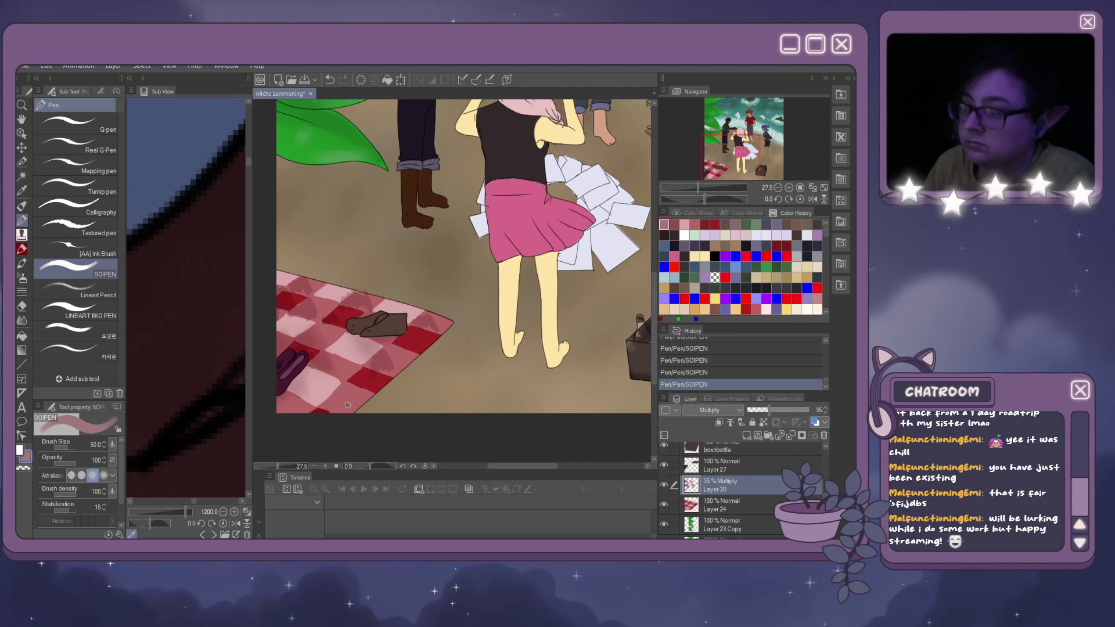
{"action": "left_click_drag", "start_coordinate": [347, 404], "coordinate": [331, 400]}
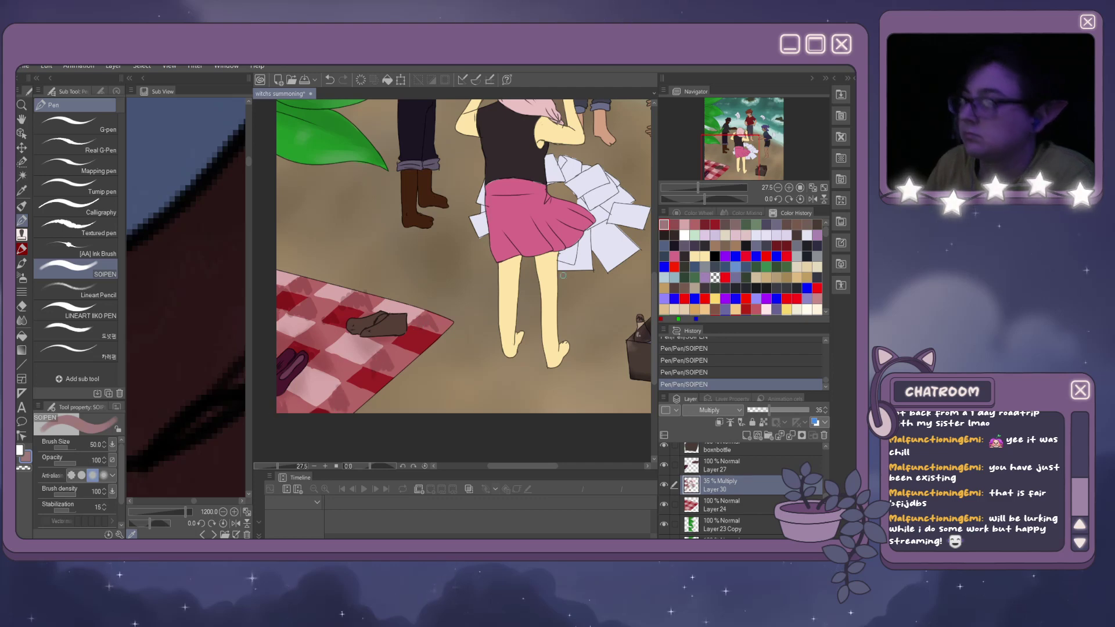
{"action": "left_click", "coordinate": [684, 225]}
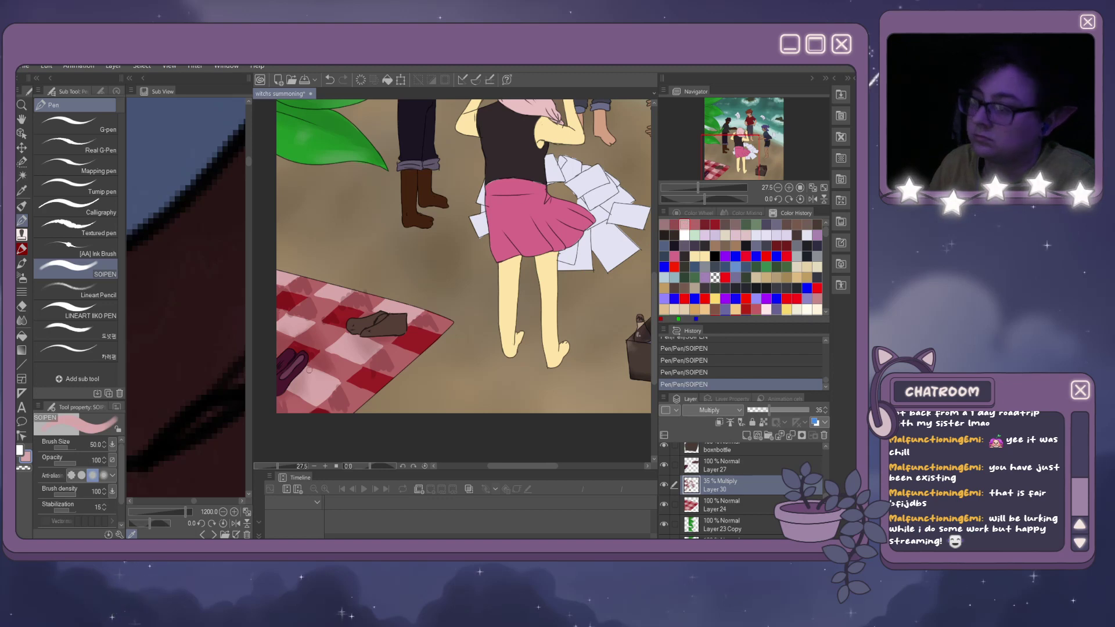
{"action": "left_click_drag", "start_coordinate": [310, 375], "coordinate": [319, 409]}
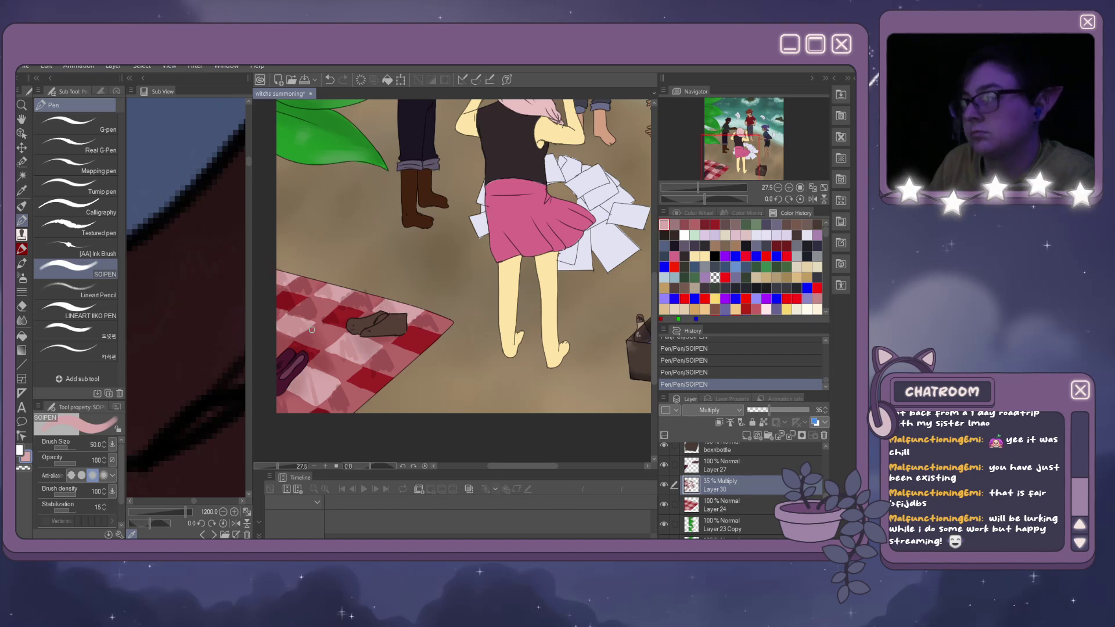
Smooth the blanket shading around both pairs of sandals with the Painterly blender, and toggle Layer 30's visibility to compare.
{"action": "left_click", "coordinate": [21, 320]}
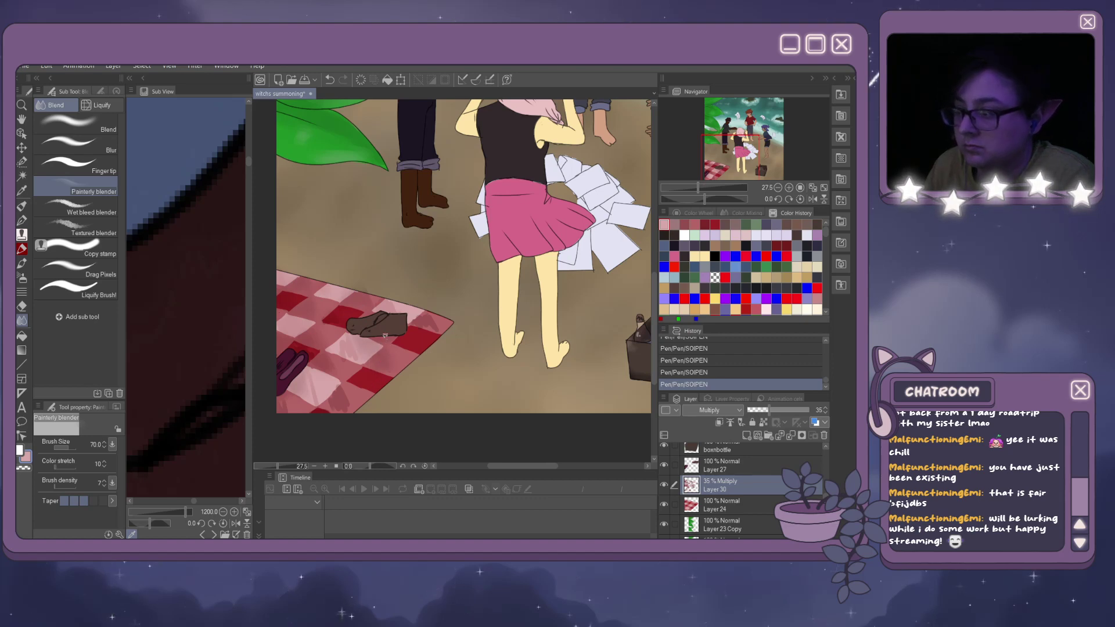
{"action": "left_click_drag", "start_coordinate": [375, 341], "coordinate": [409, 314]}
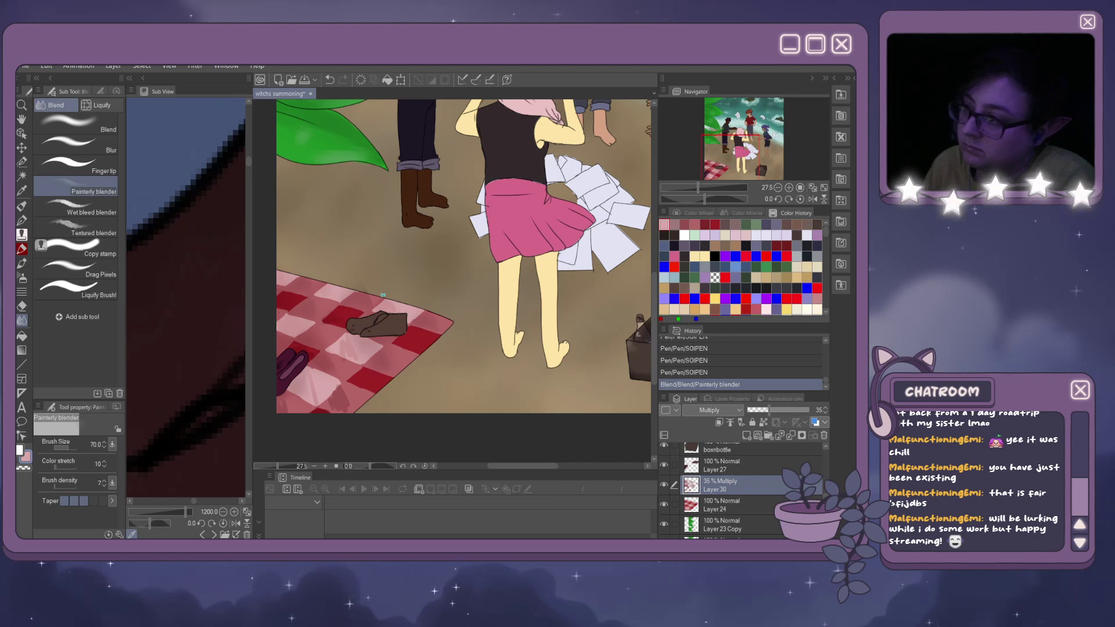
{"action": "mouse_move", "coordinate": [372, 312]}
{"action": "left_mouse_down"}
{"action": "mouse_move", "coordinate": [352, 320]}
{"action": "mouse_move", "coordinate": [360, 299]}
{"action": "left_mouse_up"}
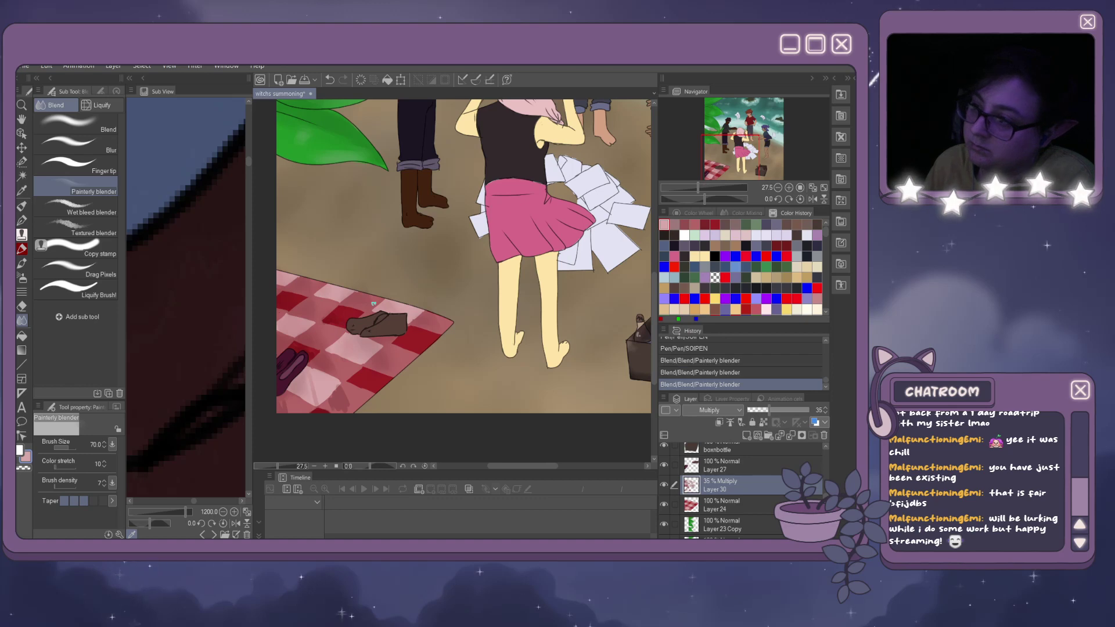
{"action": "left_click_drag", "start_coordinate": [343, 340], "coordinate": [327, 347]}
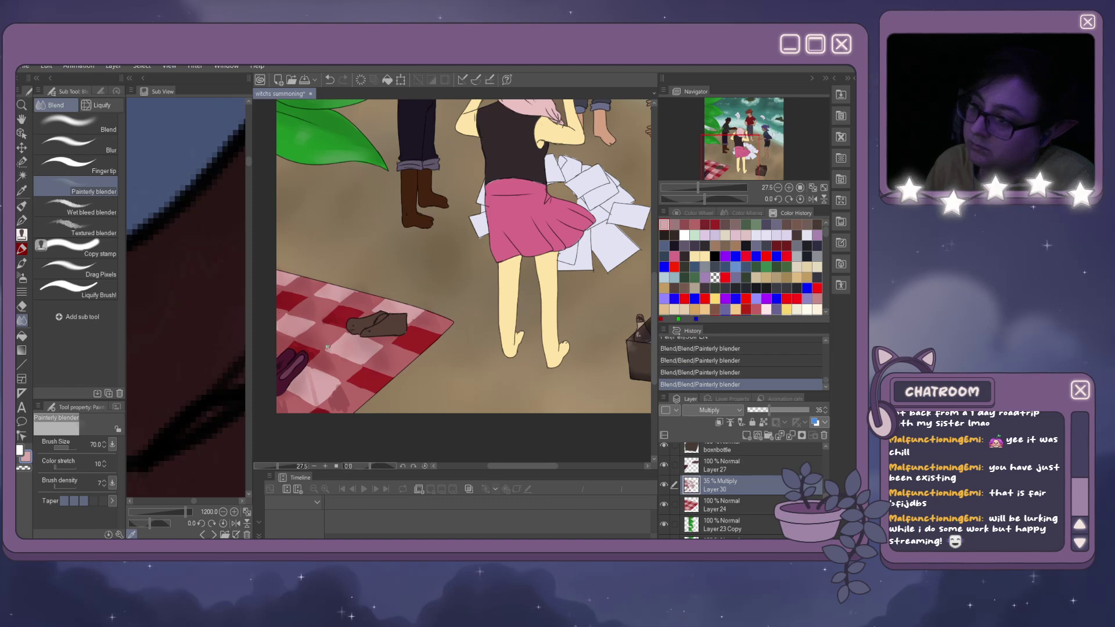
{"action": "left_click", "coordinate": [665, 486]}
{"action": "left_click", "coordinate": [665, 486]}
{"action": "left_click", "coordinate": [665, 486]}
{"action": "left_click", "coordinate": [665, 486]}
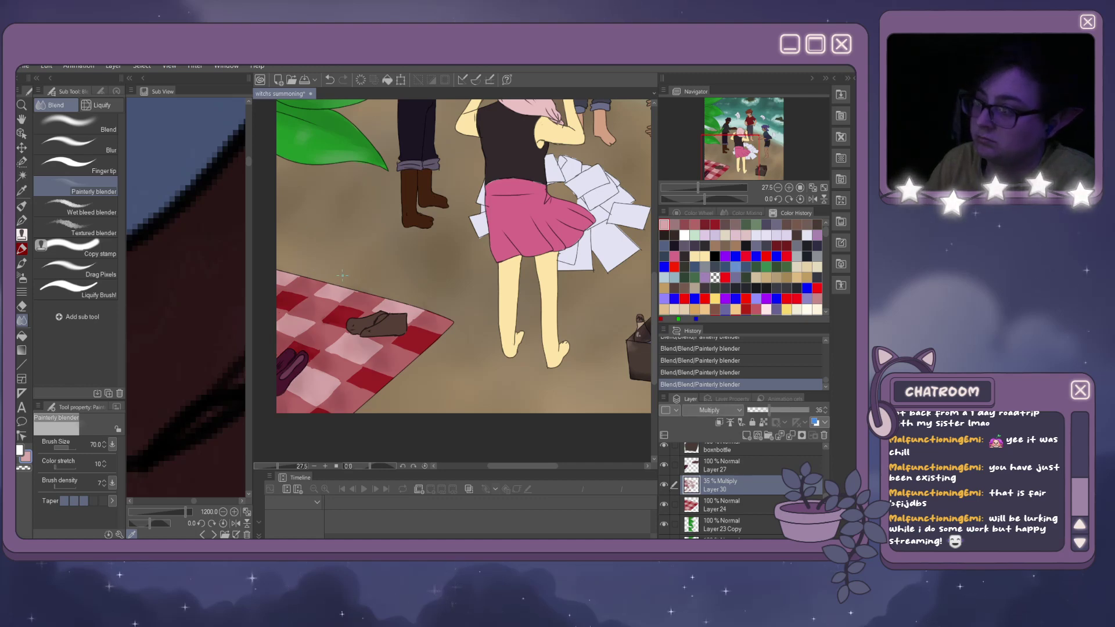
Erase shading that spills past the blanket's edges with the Hard eraser, checking by toggling Layer 30's visibility.
{"action": "left_click_drag", "start_coordinate": [347, 281], "coordinate": [456, 308]}
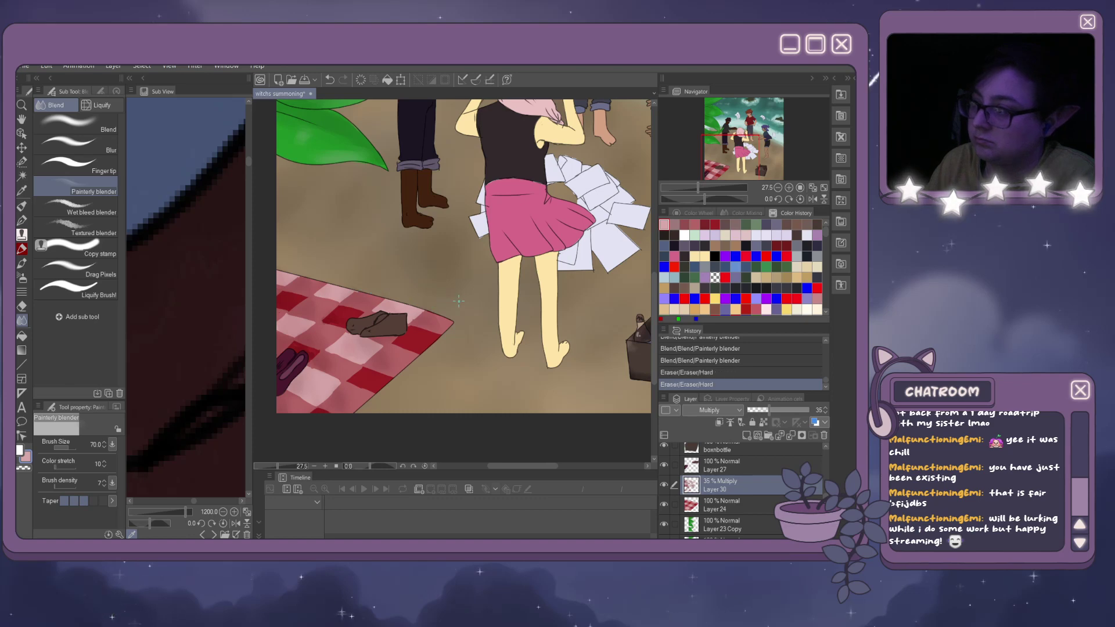
{"action": "left_click", "coordinate": [331, 442]}
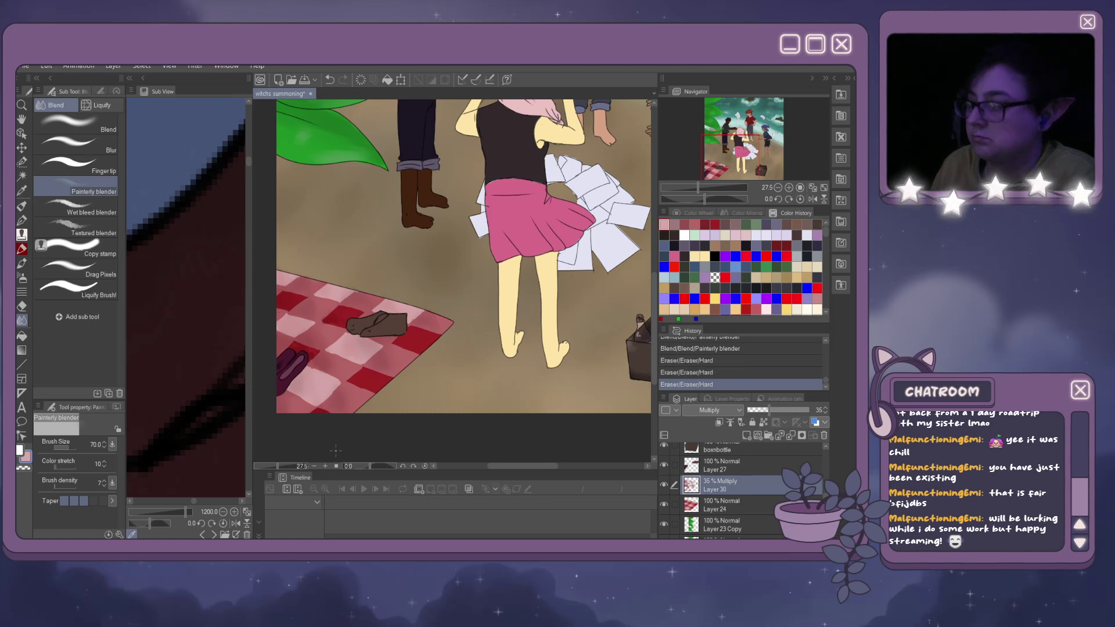
{"action": "left_click", "coordinate": [664, 485]}
{"action": "left_click", "coordinate": [664, 485]}
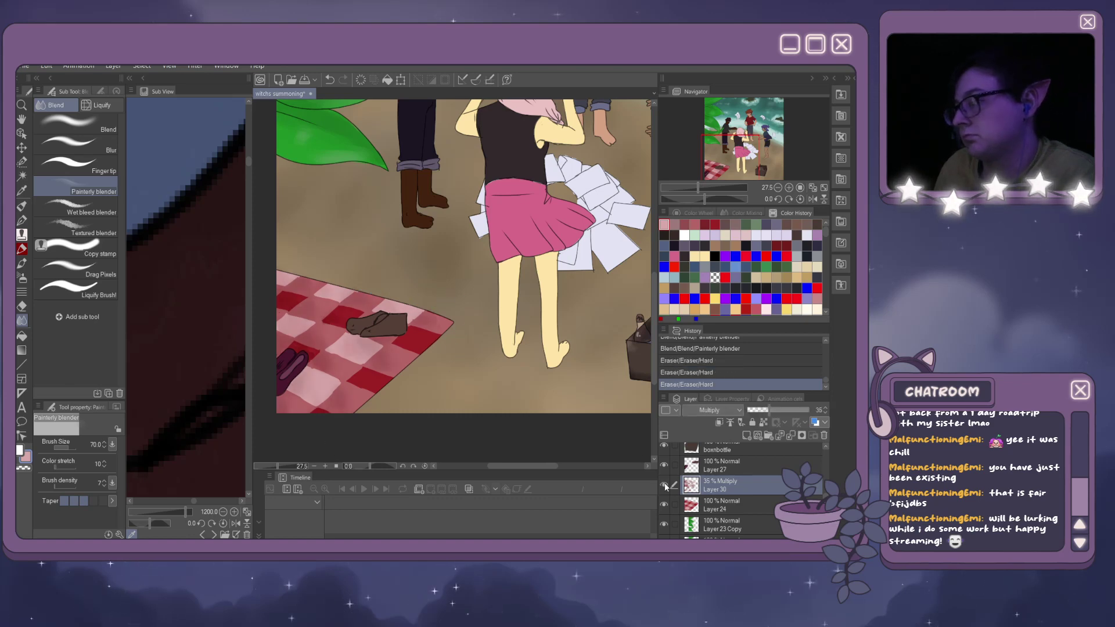
{"action": "left_click", "coordinate": [665, 485]}
{"action": "left_click", "coordinate": [664, 485]}
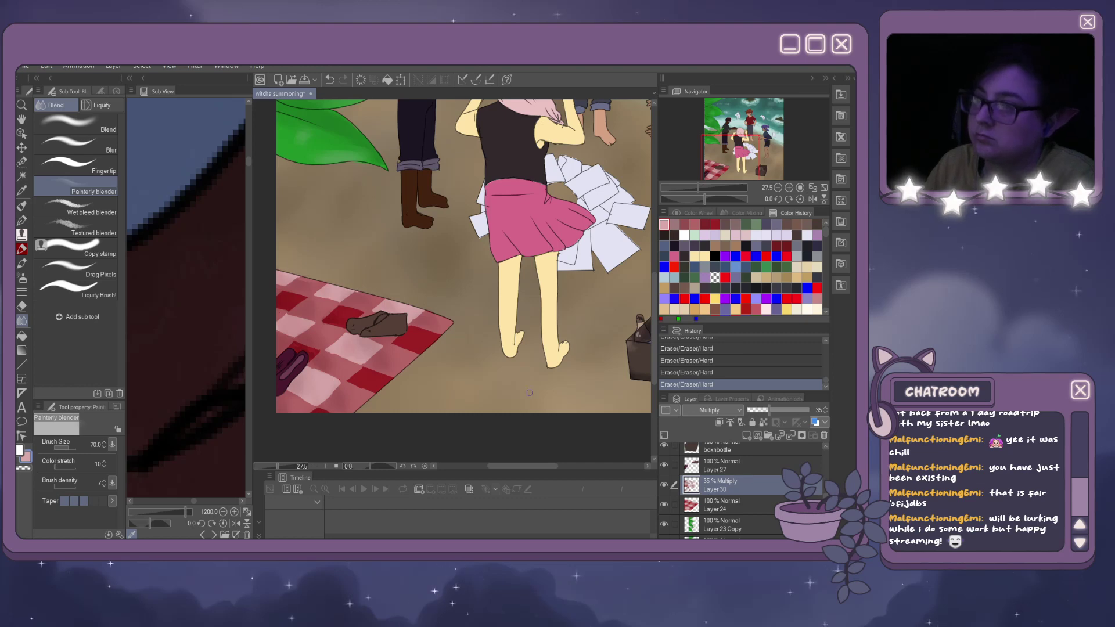
Blend the shading along the blanket's far edge and outer corner with the Painterly blender, and review the whole illustration.
{"action": "left_click_drag", "start_coordinate": [327, 285], "coordinate": [419, 315]}
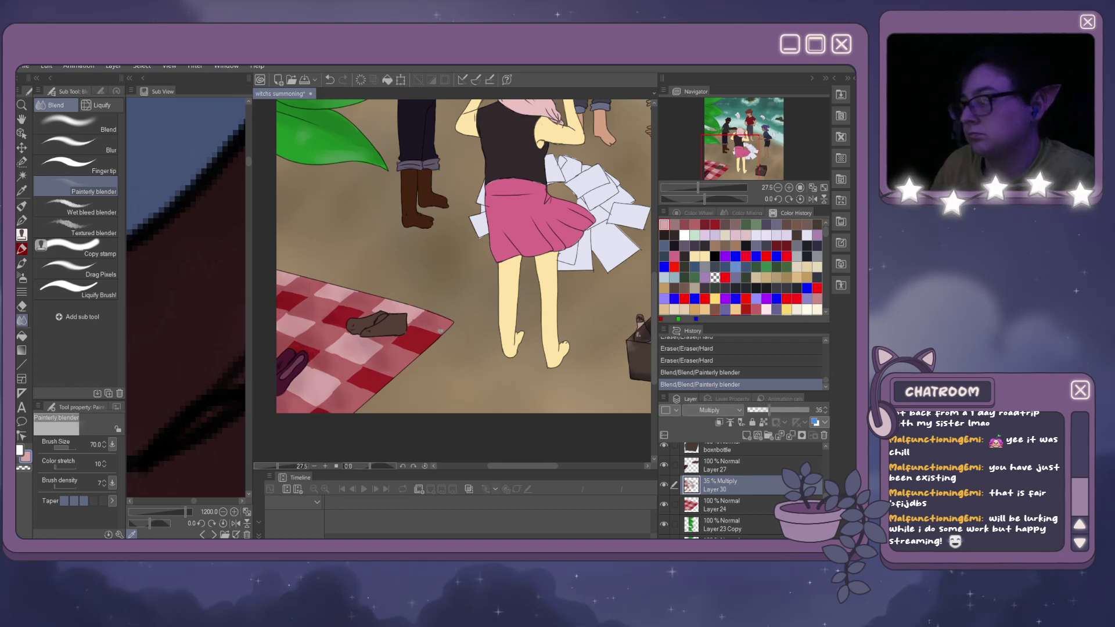
{"action": "left_click_drag", "start_coordinate": [440, 331], "coordinate": [446, 333]}
{"action": "scroll", "coordinate": [440, 331], "scroll_direction": "down", "scroll_amount": 5}
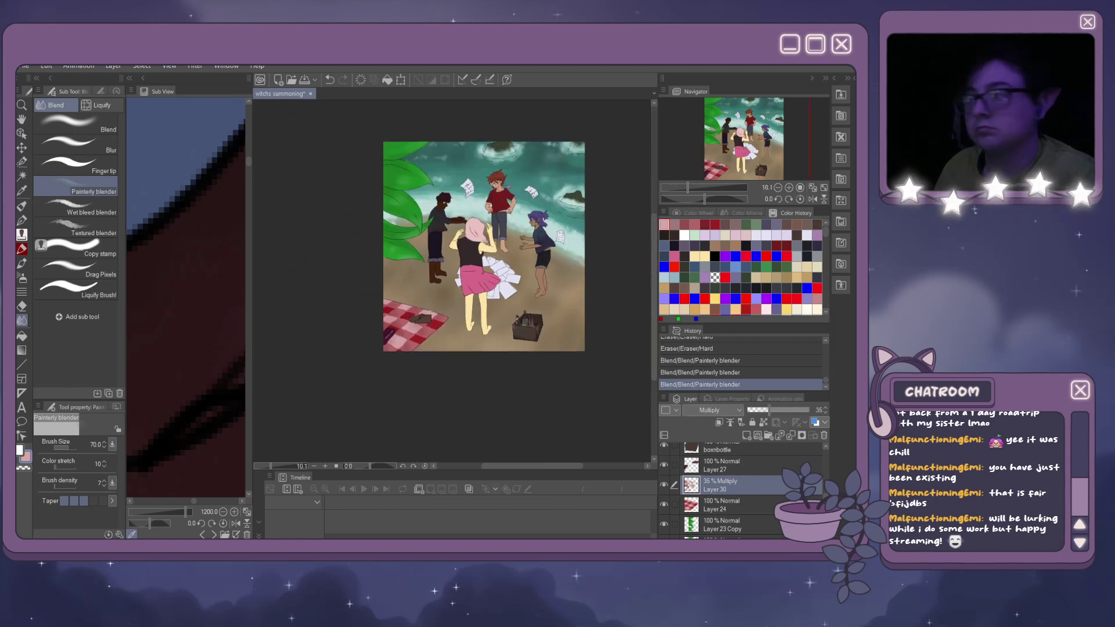
{"action": "scroll", "coordinate": [462, 338], "scroll_direction": "up", "scroll_amount": 2}
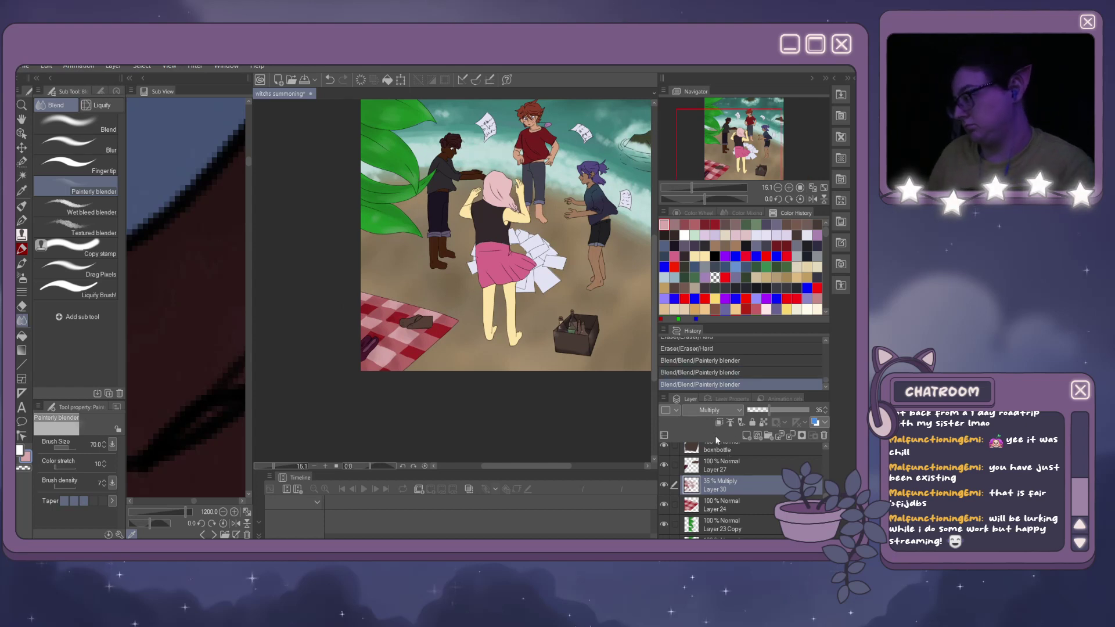
Add a raster layer above Layer 30 and pick a dark brown for SOIPEN to shade the brown sandals.
{"action": "left_click", "coordinate": [747, 436]}
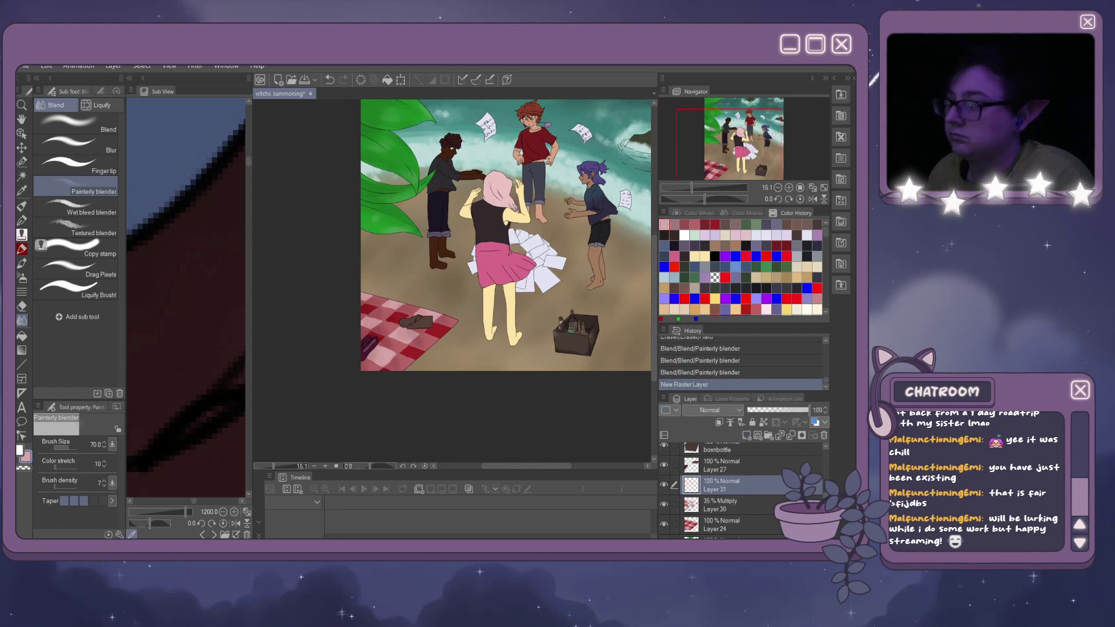
{"action": "scroll", "coordinate": [735, 491], "scroll_direction": "up", "scroll_amount": 1}
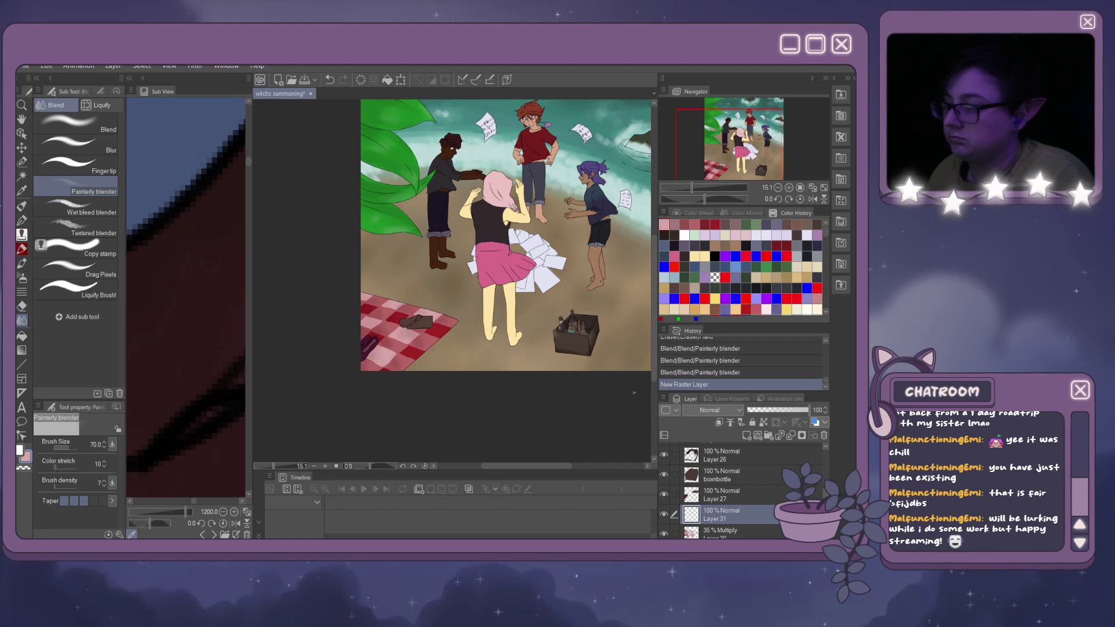
{"action": "scroll", "coordinate": [417, 321], "scroll_direction": "up", "scroll_amount": 3}
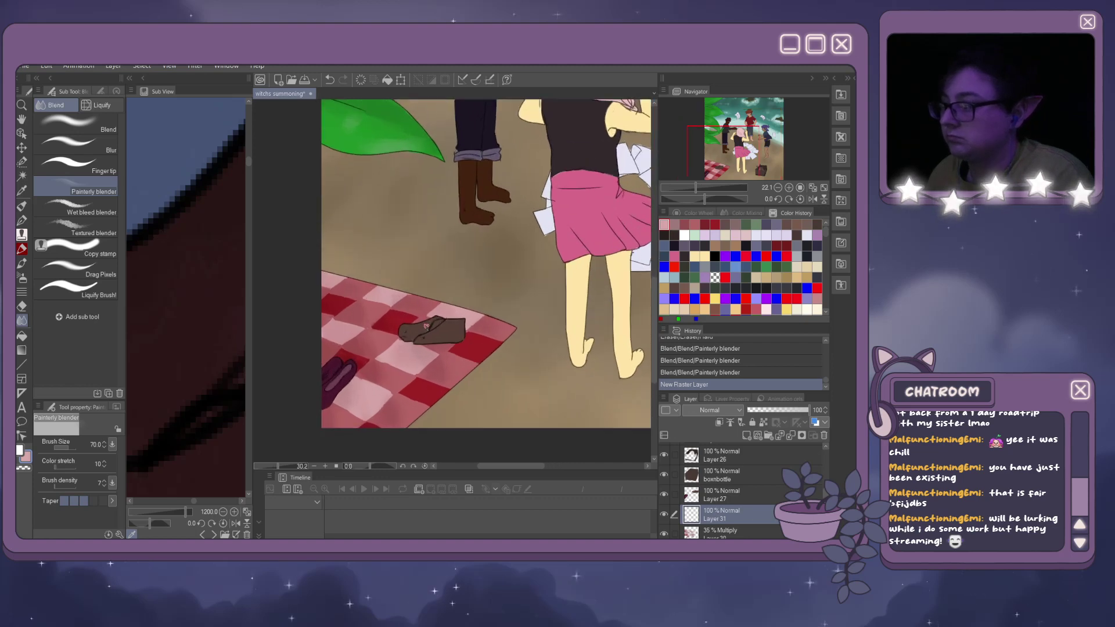
{"action": "scroll", "coordinate": [427, 327], "scroll_direction": "up", "scroll_amount": 1}
{"action": "left_click", "coordinate": [445, 332], "text": "alt"}
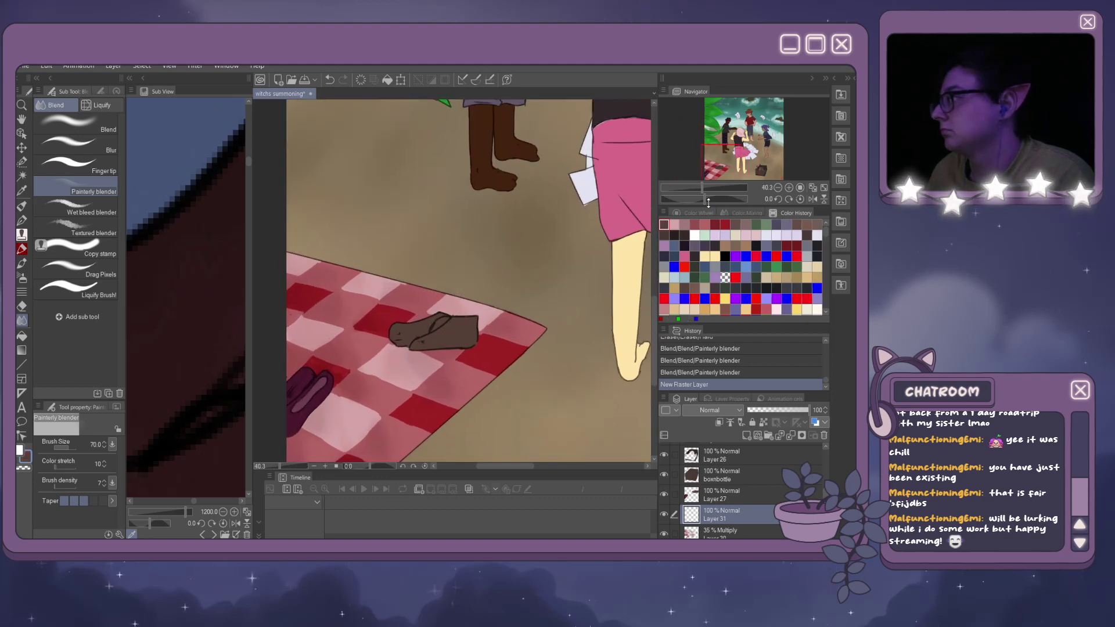
{"action": "left_click", "coordinate": [699, 213]}
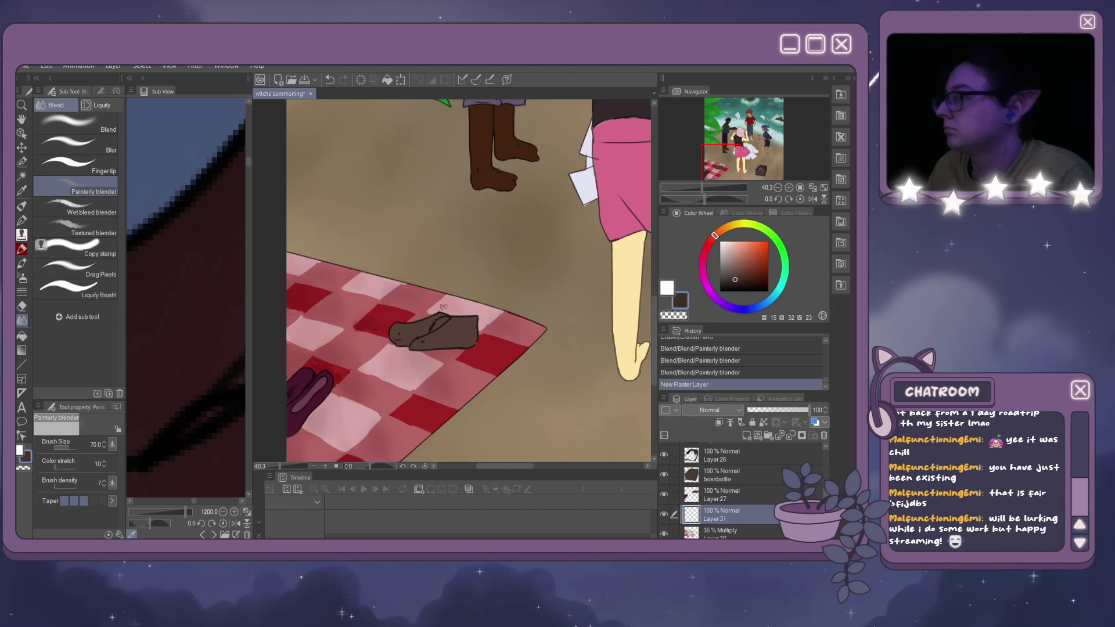
{"action": "key", "text": "p"}
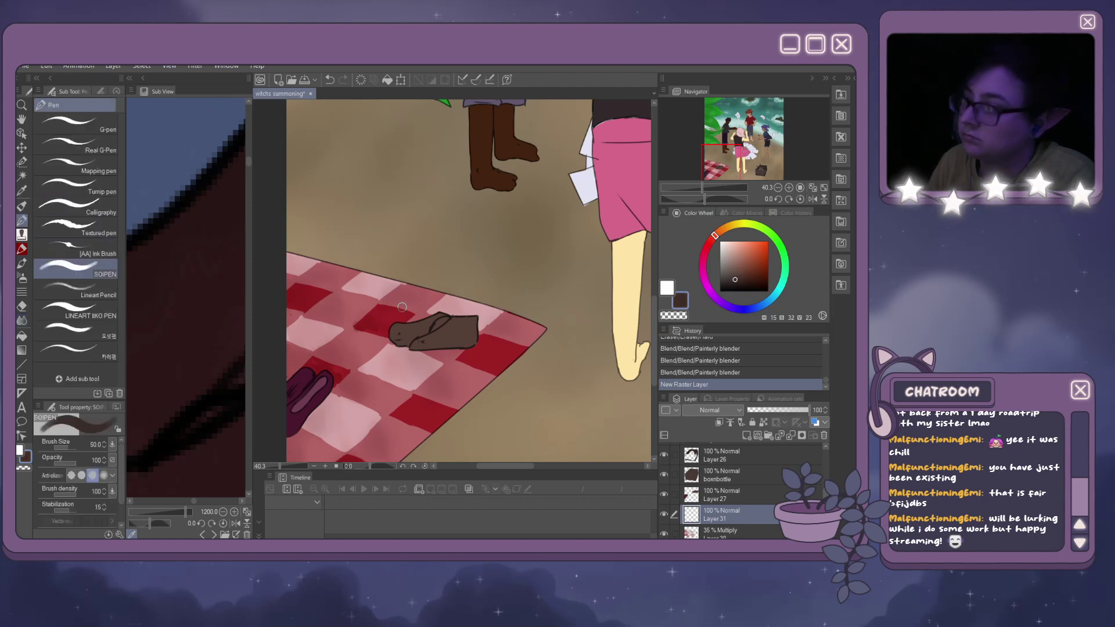
Shade the brown sandals in dark brown with SOIPEN, moving Layer 31 above Layer 27.
{"action": "mouse_move", "coordinate": [402, 307]}
{"action": "left_mouse_down"}
{"action": "mouse_move", "coordinate": [445, 318]}
{"action": "mouse_move", "coordinate": [444, 332]}
{"action": "mouse_move", "coordinate": [405, 335]}
{"action": "mouse_move", "coordinate": [415, 339]}
{"action": "left_mouse_up"}
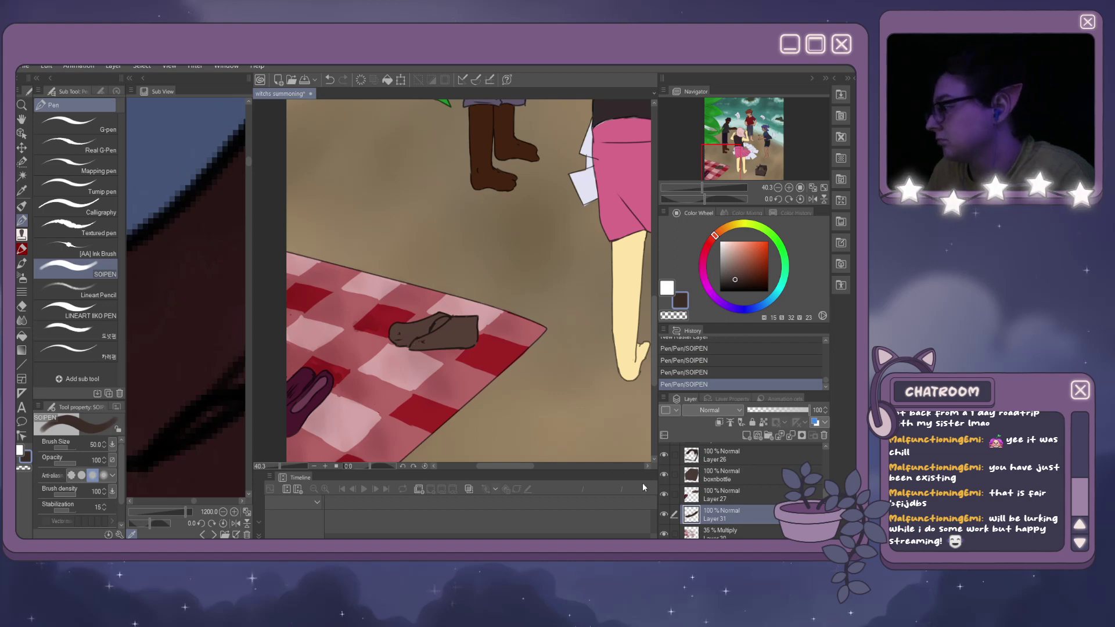
{"action": "left_click_drag", "start_coordinate": [691, 514], "coordinate": [691, 488]}
{"action": "mouse_move", "coordinate": [403, 328]}
{"action": "left_mouse_down"}
{"action": "mouse_move", "coordinate": [417, 332]}
{"action": "mouse_move", "coordinate": [400, 339]}
{"action": "mouse_move", "coordinate": [476, 346]}
{"action": "left_mouse_up"}
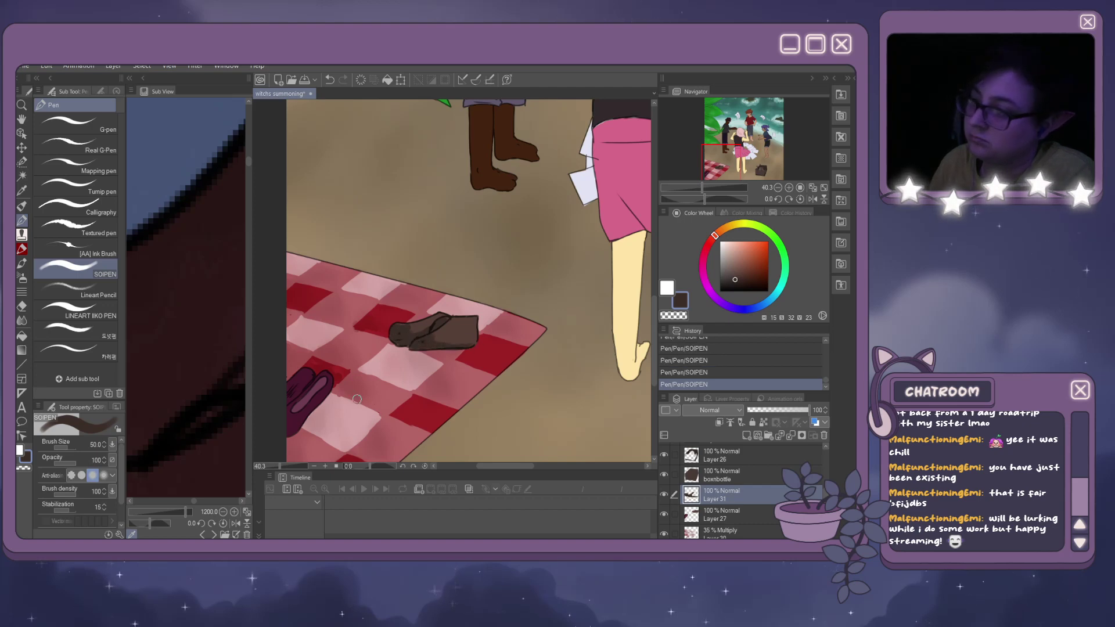
Shade the purple sandals with SOIPEN in dark plum, hue 334, saturation 63, value 22.
{"action": "left_click", "coordinate": [702, 263]}
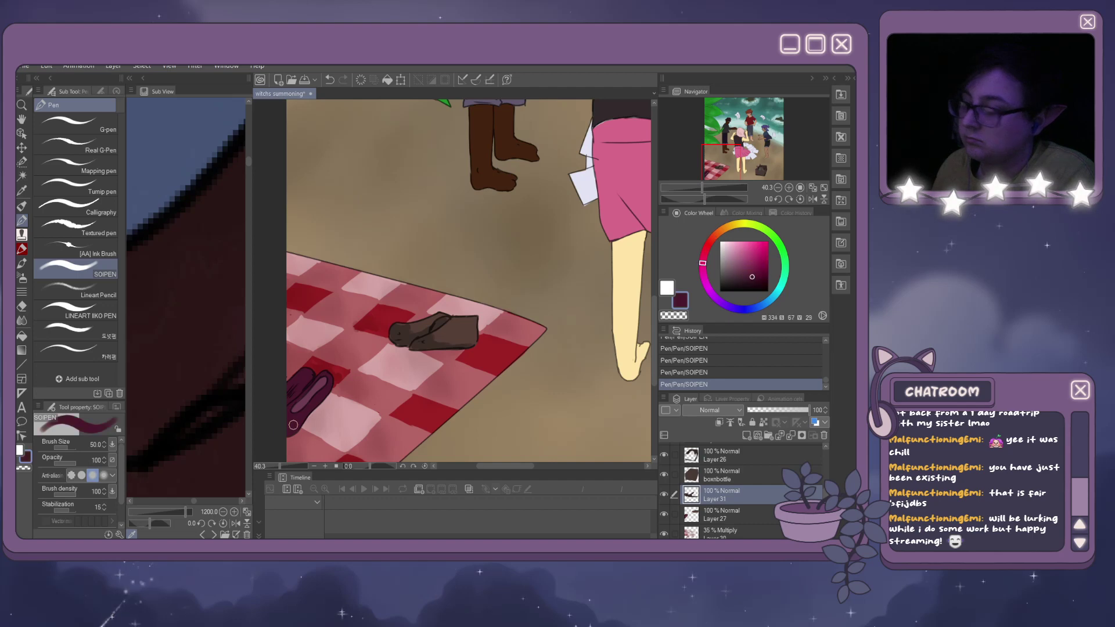
{"action": "left_click", "coordinate": [754, 276]}
{"action": "left_click_drag", "start_coordinate": [751, 279], "coordinate": [749, 280]}
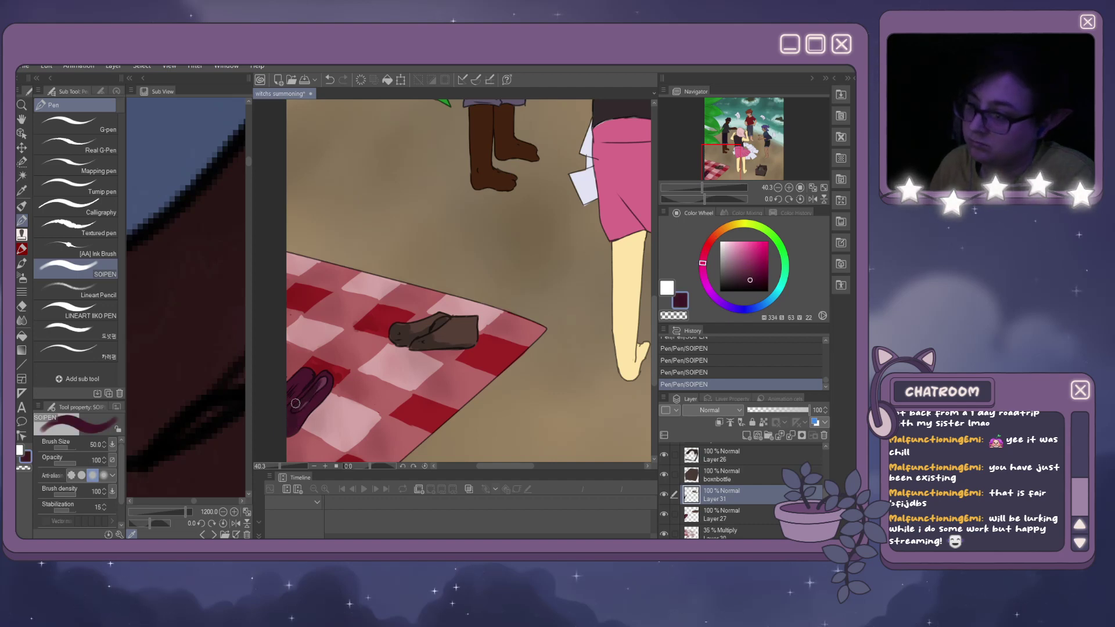
Blend the shading on the sandals with the Painterly blender, review the whole illustration and save the file.
{"action": "left_click", "coordinate": [21, 320]}
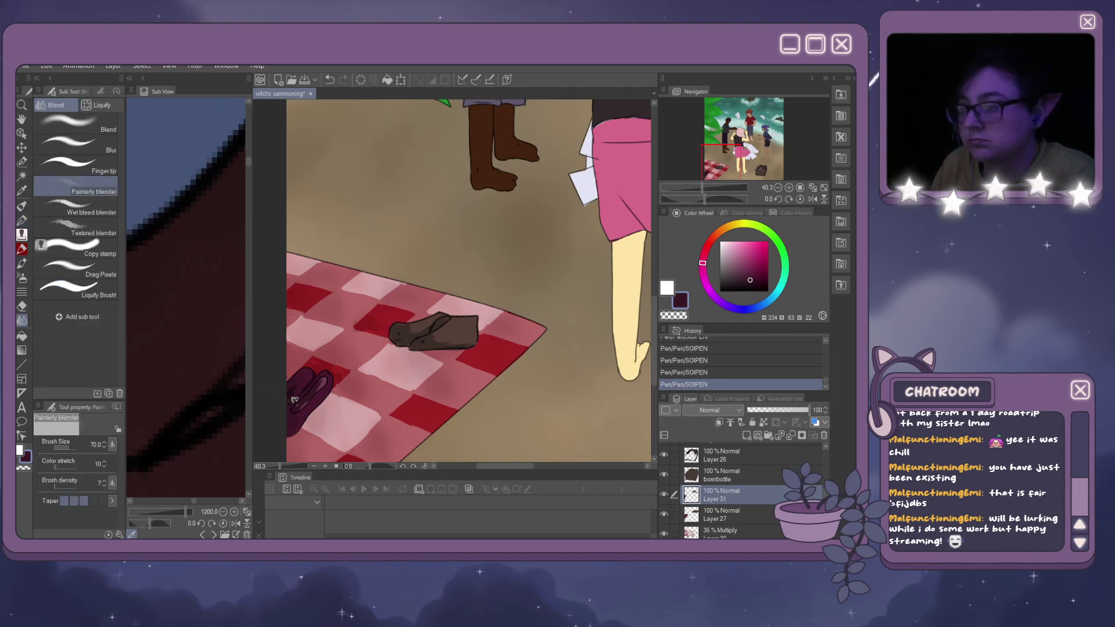
{"action": "left_click", "coordinate": [290, 433]}
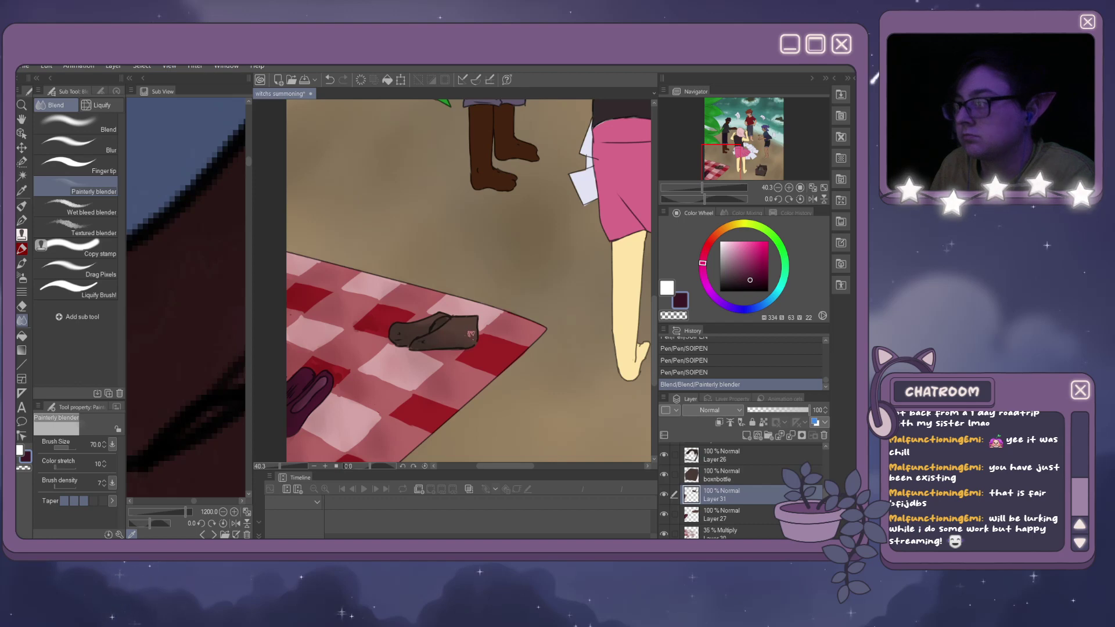
{"action": "left_click_drag", "start_coordinate": [462, 334], "coordinate": [477, 309]}
{"action": "scroll", "coordinate": [612, 241], "scroll_direction": "down", "scroll_amount": 10}
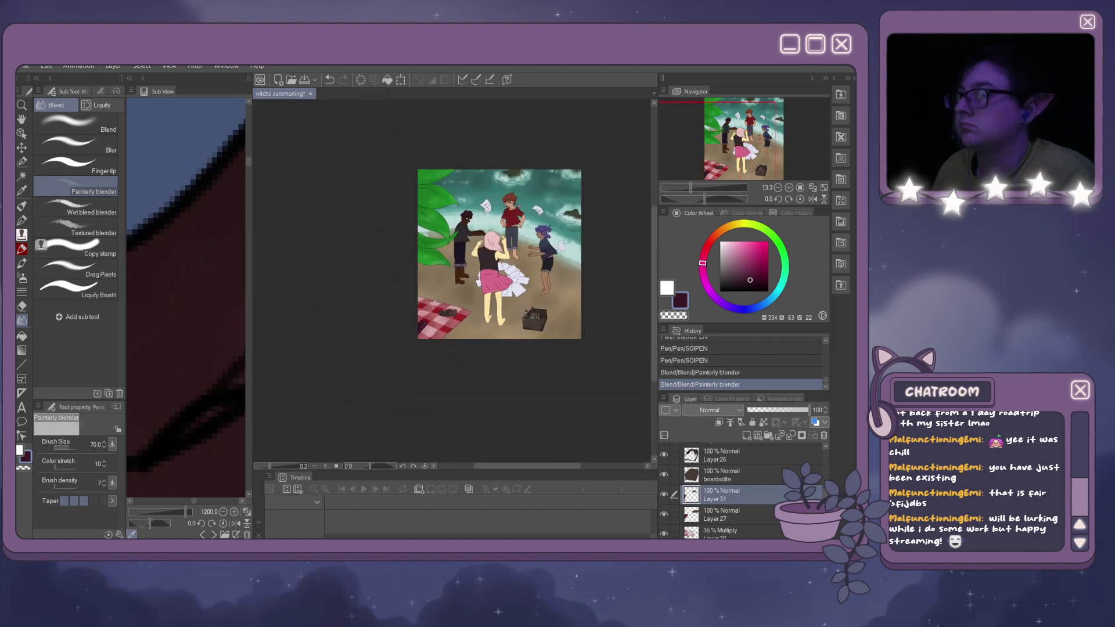
{"action": "scroll", "coordinate": [612, 240], "scroll_direction": "up", "scroll_amount": 2}
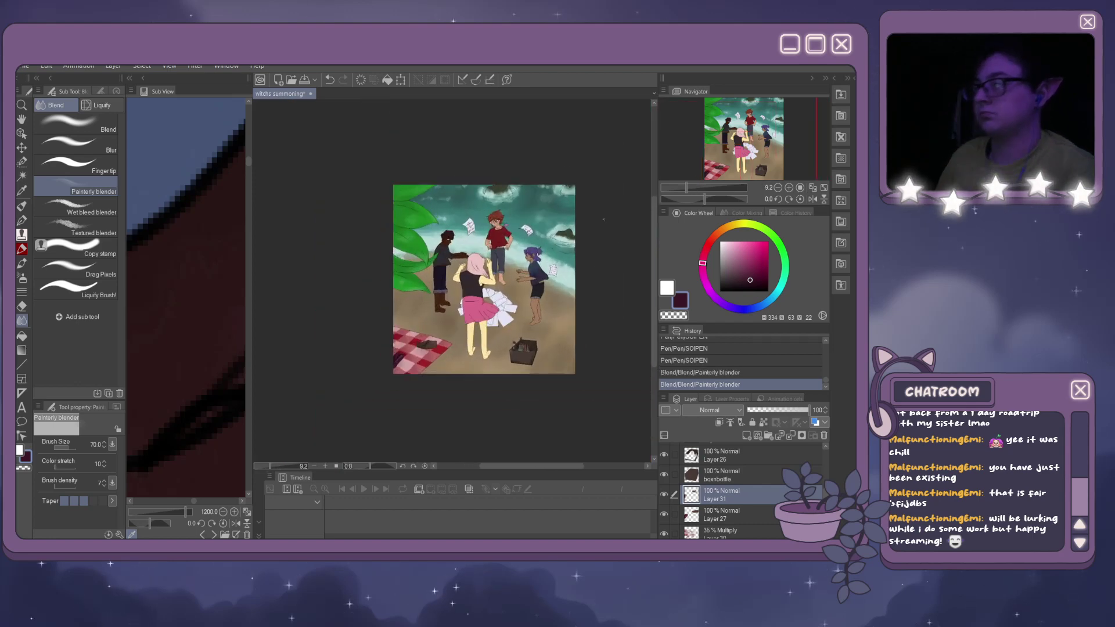
{"action": "scroll", "coordinate": [603, 220], "scroll_direction": "up", "scroll_amount": 2}
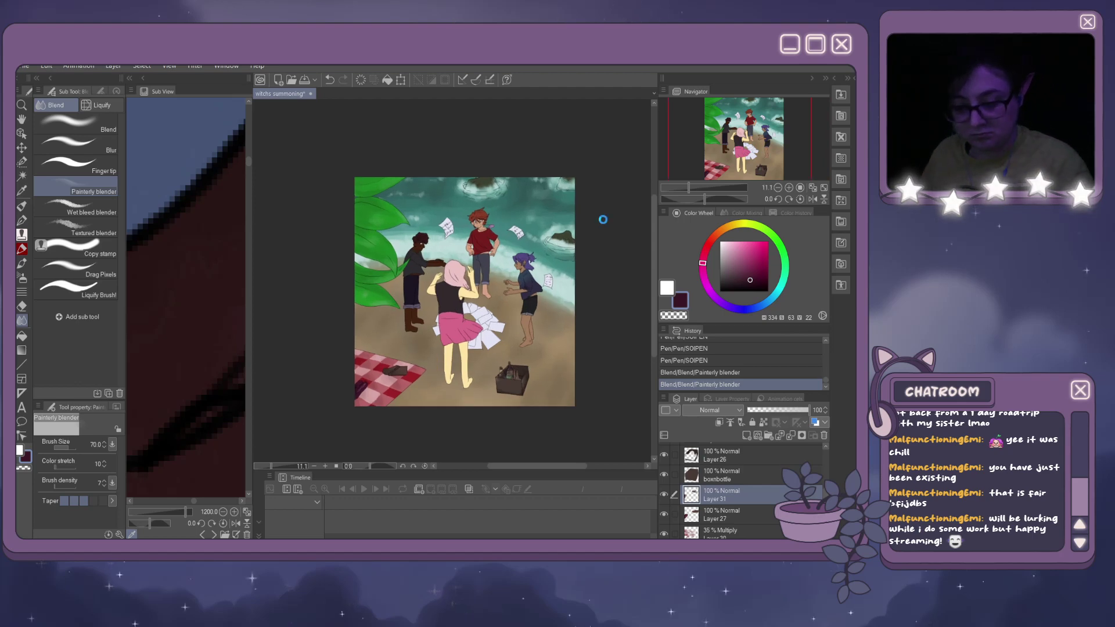
{"action": "key", "text": "ctrl+s"}
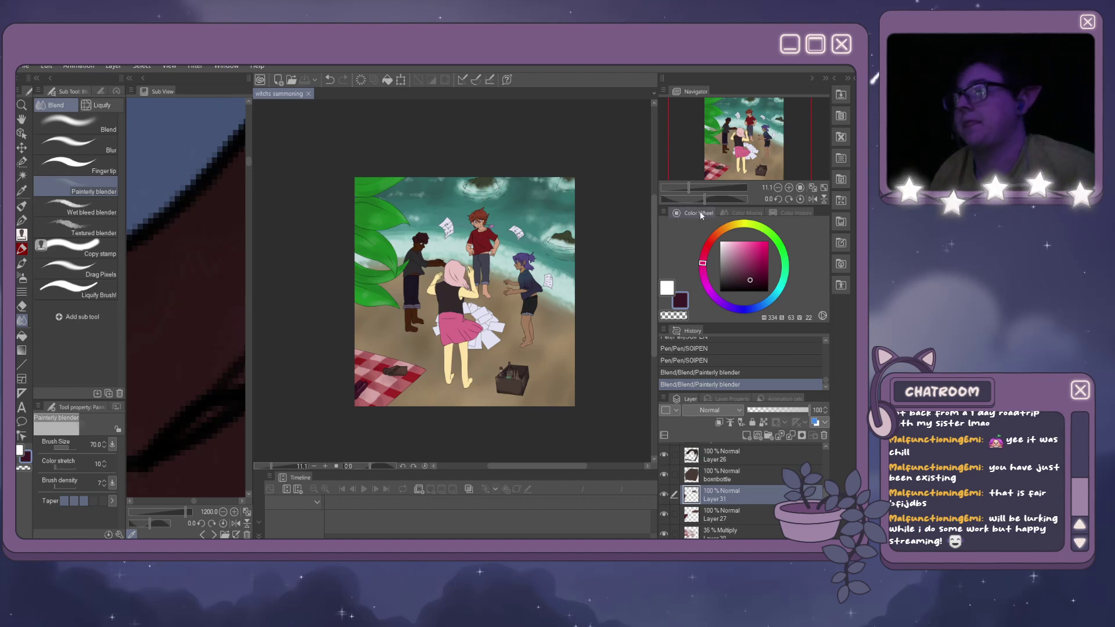
{"action": "scroll", "coordinate": [463, 267], "scroll_direction": "up", "scroll_amount": 2}
{"action": "scroll", "coordinate": [436, 268], "scroll_direction": "down", "scroll_amount": 1}
{"action": "scroll", "coordinate": [431, 267], "scroll_direction": "down", "scroll_amount": 3}
{"action": "scroll", "coordinate": [532, 279], "scroll_direction": "up", "scroll_amount": 3}
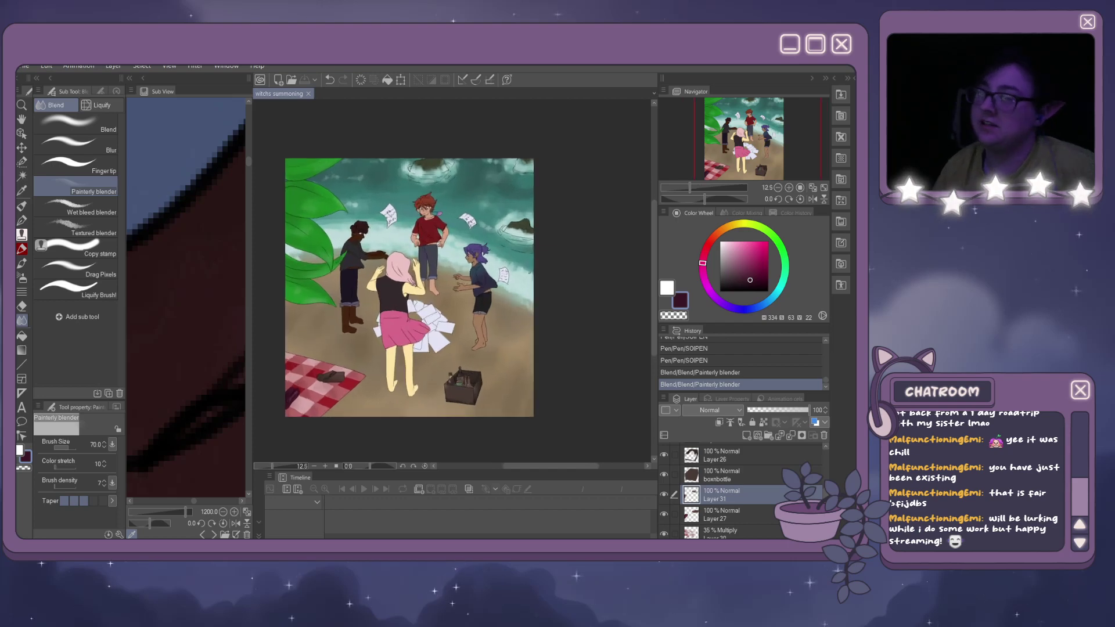
Identify the papers layer by toggling layer visibility and add a new raster layer directly above it.
{"action": "scroll", "coordinate": [775, 452], "scroll_direction": "up", "scroll_amount": 3}
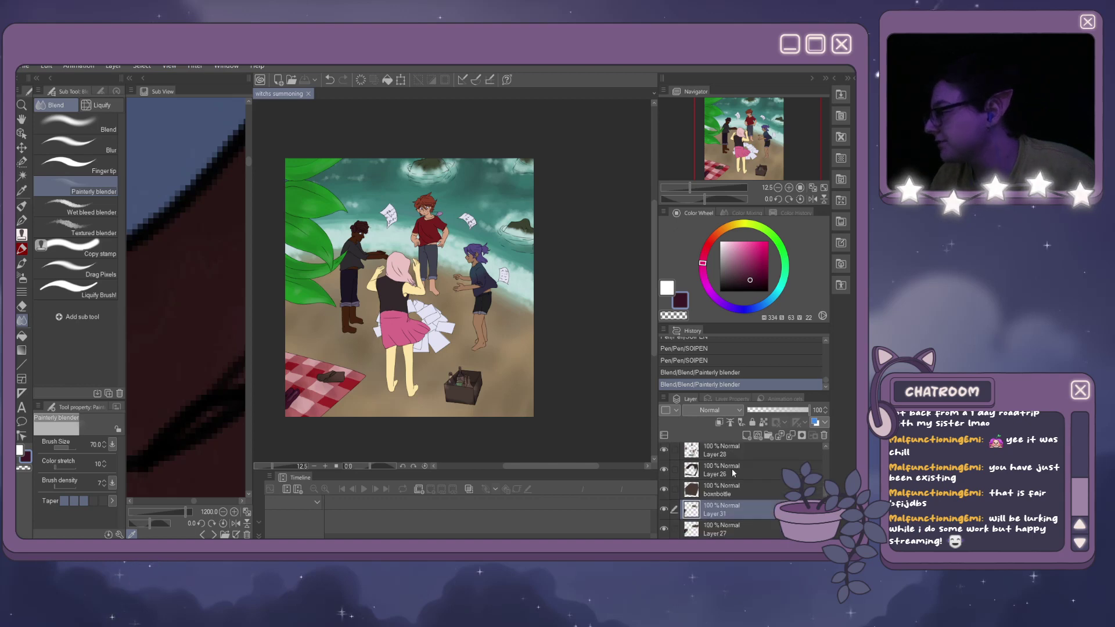
{"action": "scroll", "coordinate": [732, 473], "scroll_direction": "up", "scroll_amount": 2}
{"action": "scroll", "coordinate": [733, 473], "scroll_direction": "up", "scroll_amount": 1}
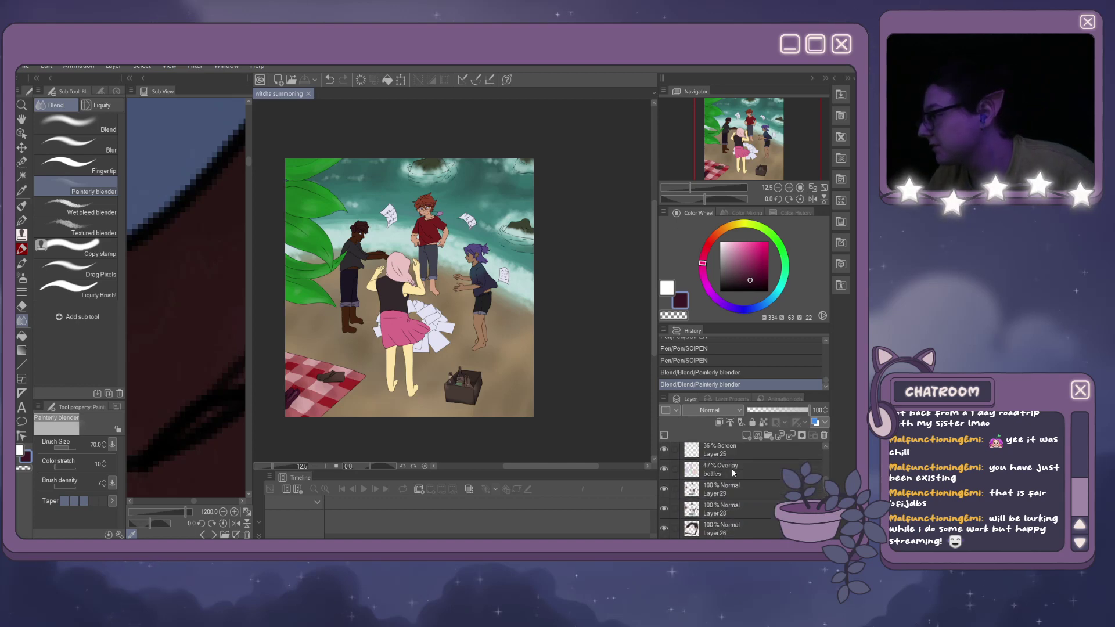
{"action": "left_click", "coordinate": [664, 469]}
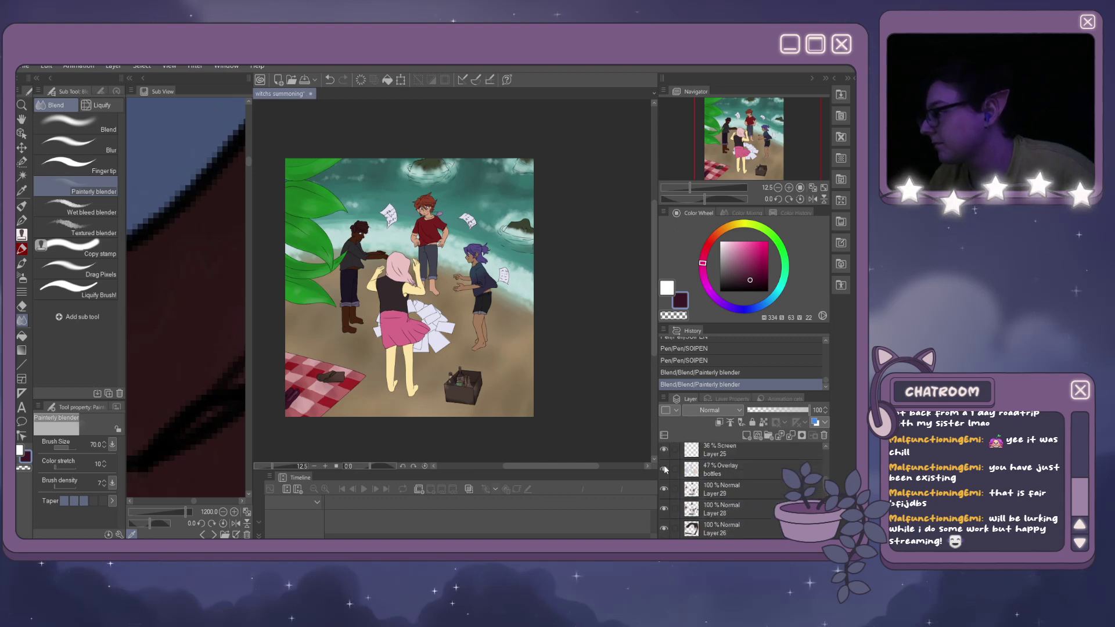
{"action": "scroll", "coordinate": [664, 469], "scroll_direction": "up", "scroll_amount": 2}
{"action": "left_click", "coordinate": [664, 472]}
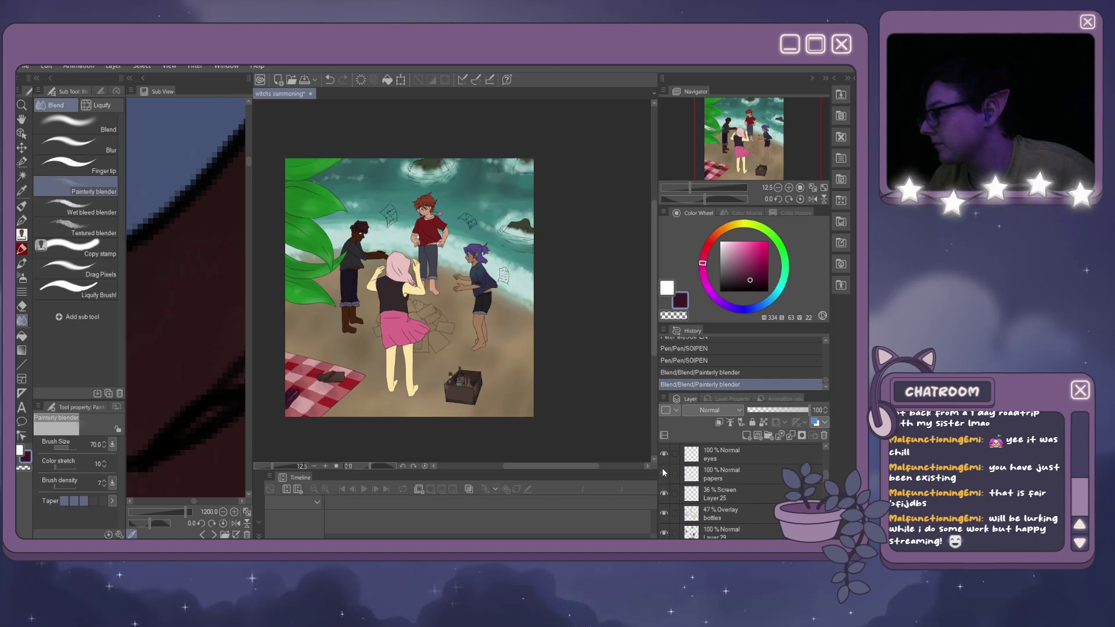
{"action": "left_click", "coordinate": [664, 472]}
{"action": "left_click", "coordinate": [720, 474]}
{"action": "left_click", "coordinate": [756, 436]}
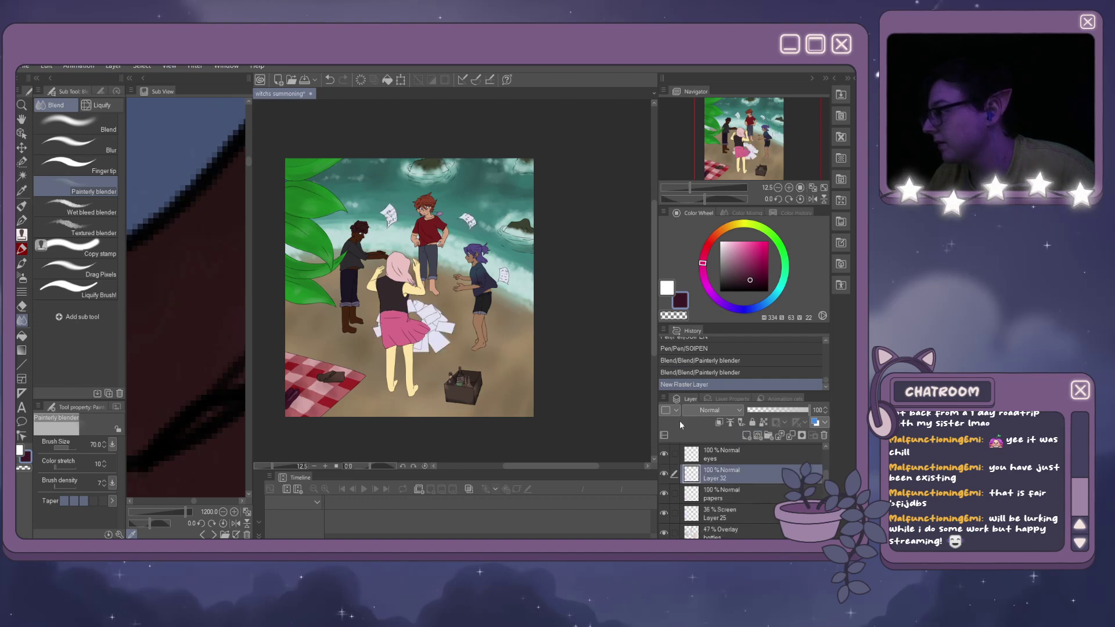
Sample the papers' pale lavender and darken it to hue 233, saturation 12, value 84.
{"action": "scroll", "coordinate": [434, 341], "scroll_direction": "up", "scroll_amount": 3}
{"action": "scroll", "coordinate": [434, 341], "scroll_direction": "up", "scroll_amount": 1}
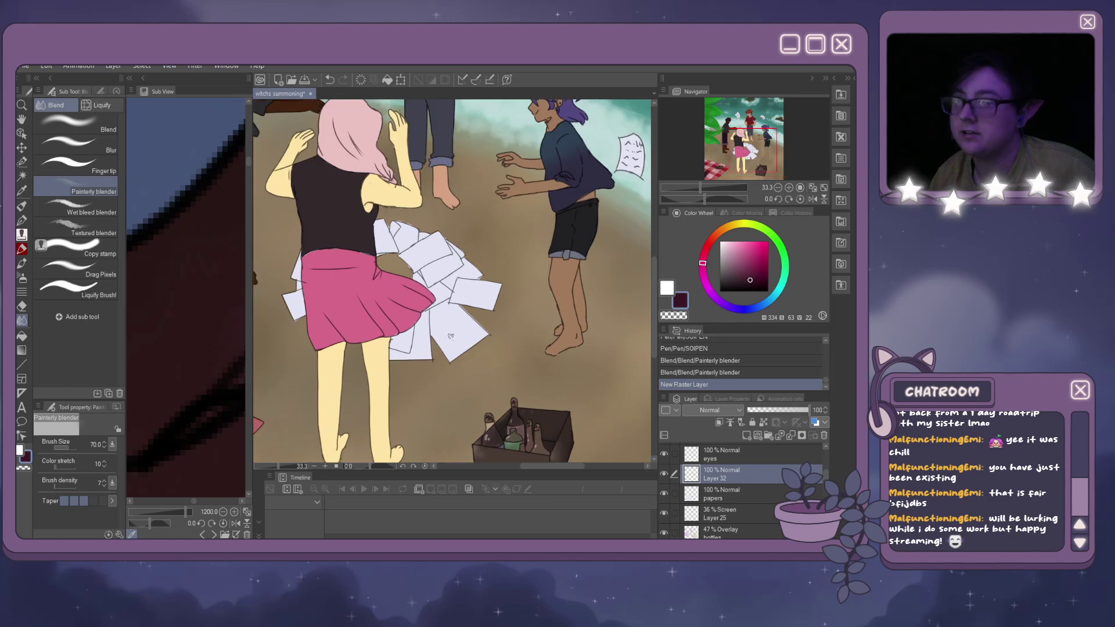
{"action": "left_click", "coordinate": [453, 334], "text": "alt"}
{"action": "scroll", "coordinate": [453, 334], "scroll_direction": "up", "scroll_amount": 1}
{"action": "scroll", "coordinate": [451, 335], "scroll_direction": "down", "scroll_amount": 3}
{"action": "scroll", "coordinate": [451, 336], "scroll_direction": "up", "scroll_amount": 2}
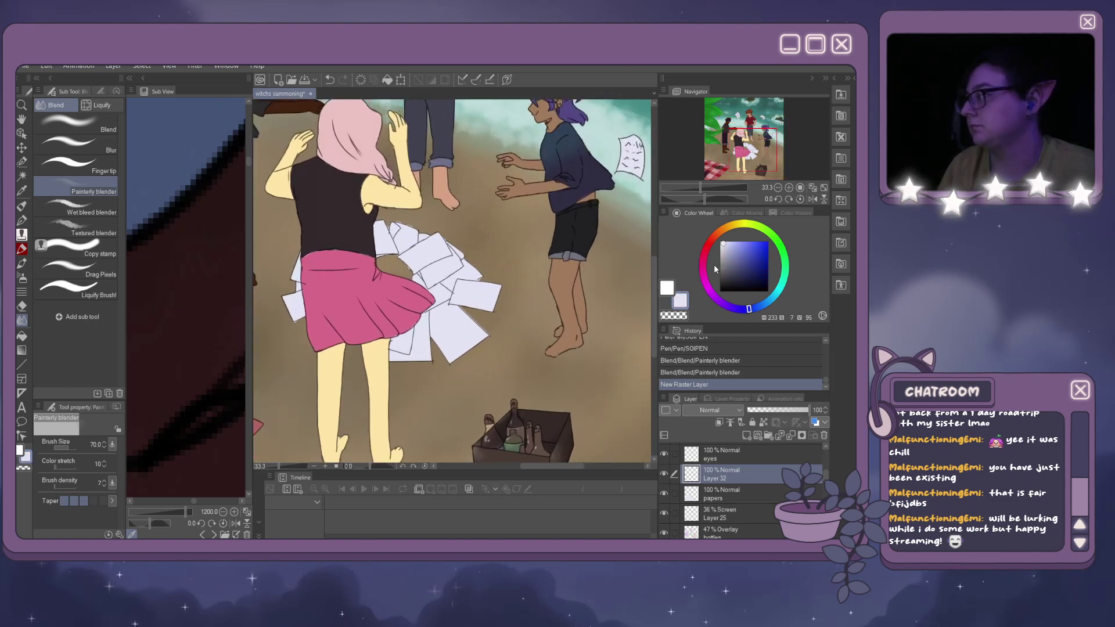
{"action": "left_click_drag", "start_coordinate": [726, 241], "coordinate": [727, 246]}
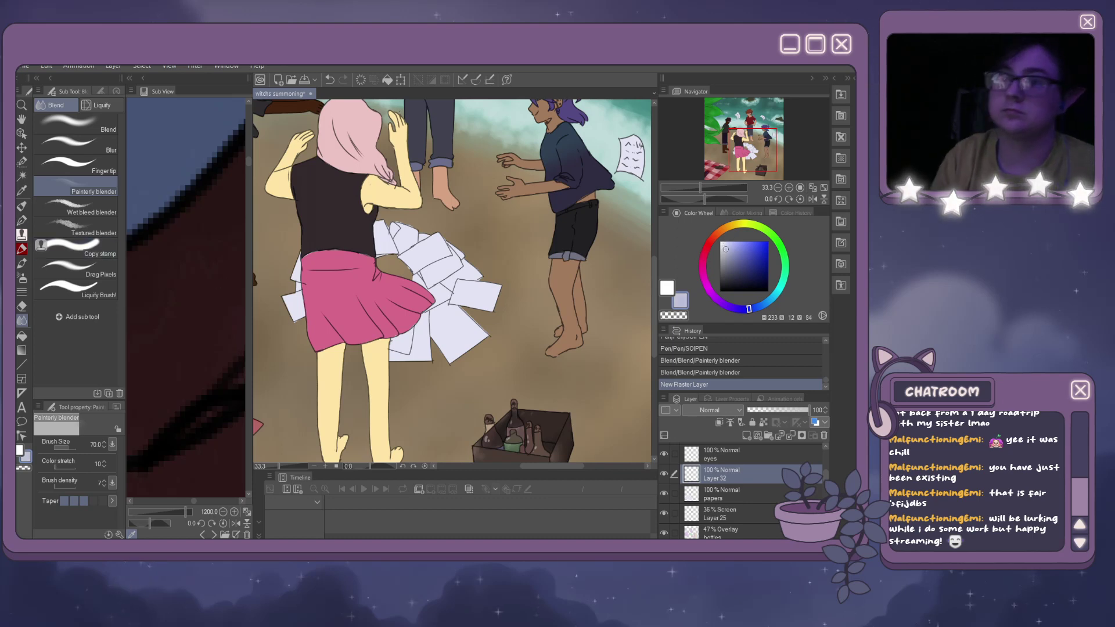
Set Layer 32 to Multiply and paint lavender-grey shadows on the pile of papers beside the pink skirt with SOIPEN.
{"action": "key", "text": "p"}
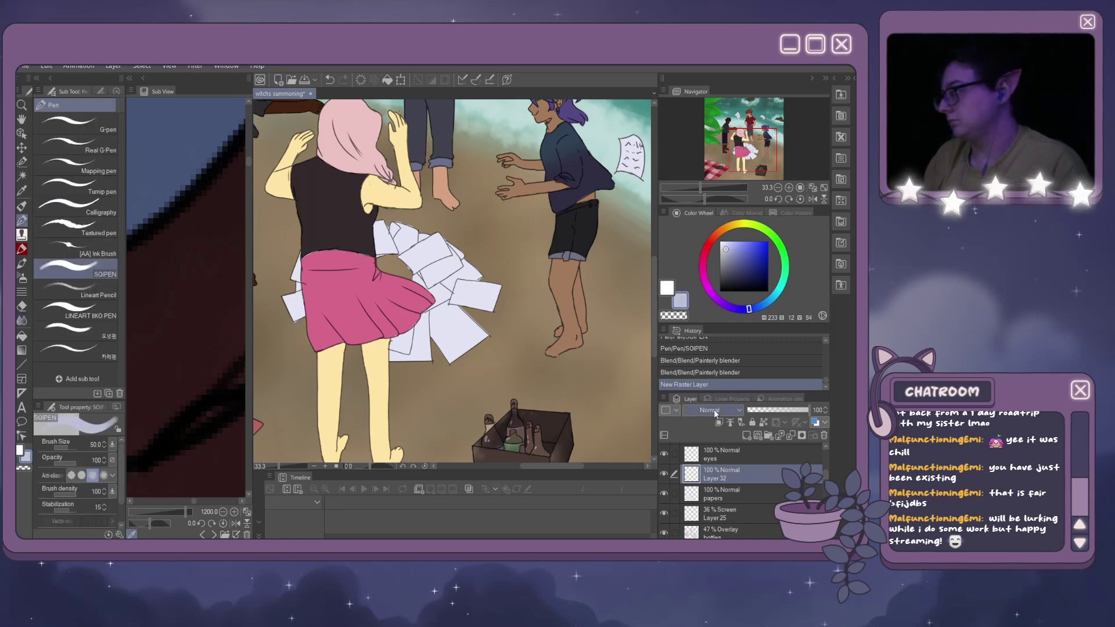
{"action": "left_click", "coordinate": [717, 126]}
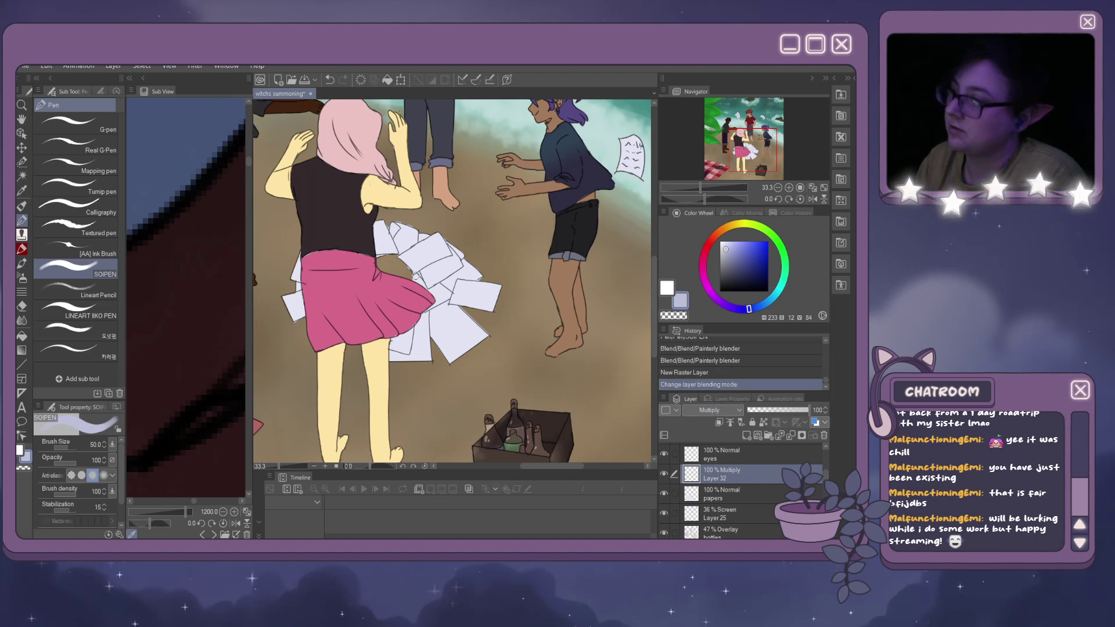
{"action": "mouse_move", "coordinate": [432, 290]}
{"action": "left_mouse_down"}
{"action": "mouse_move", "coordinate": [452, 290]}
{"action": "mouse_move", "coordinate": [434, 331]}
{"action": "left_mouse_up"}
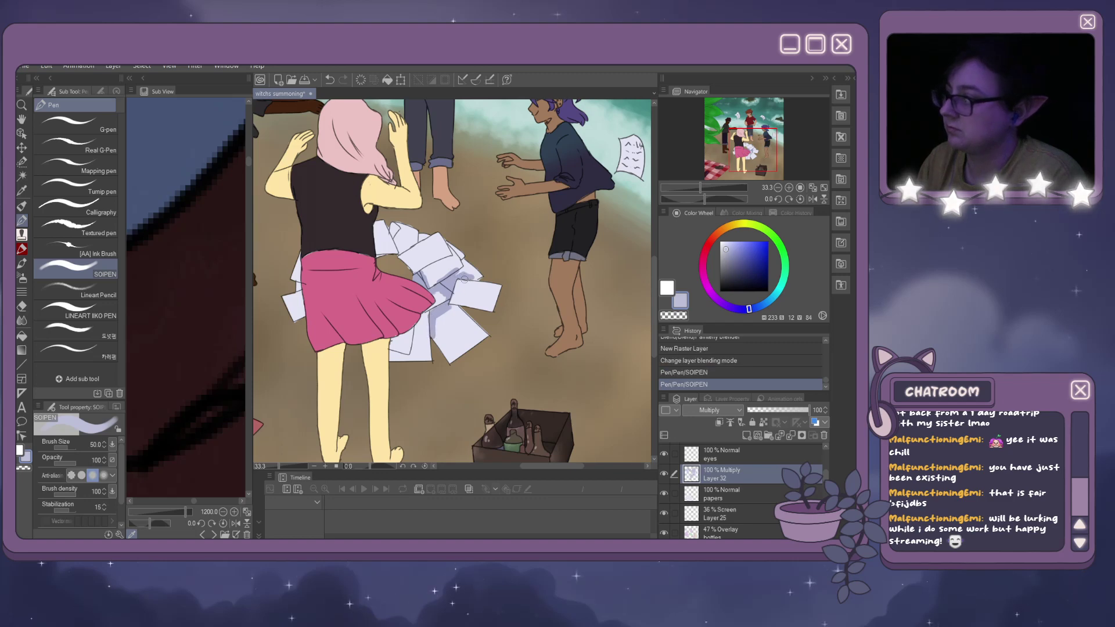
{"action": "left_click_drag", "start_coordinate": [465, 280], "coordinate": [458, 286]}
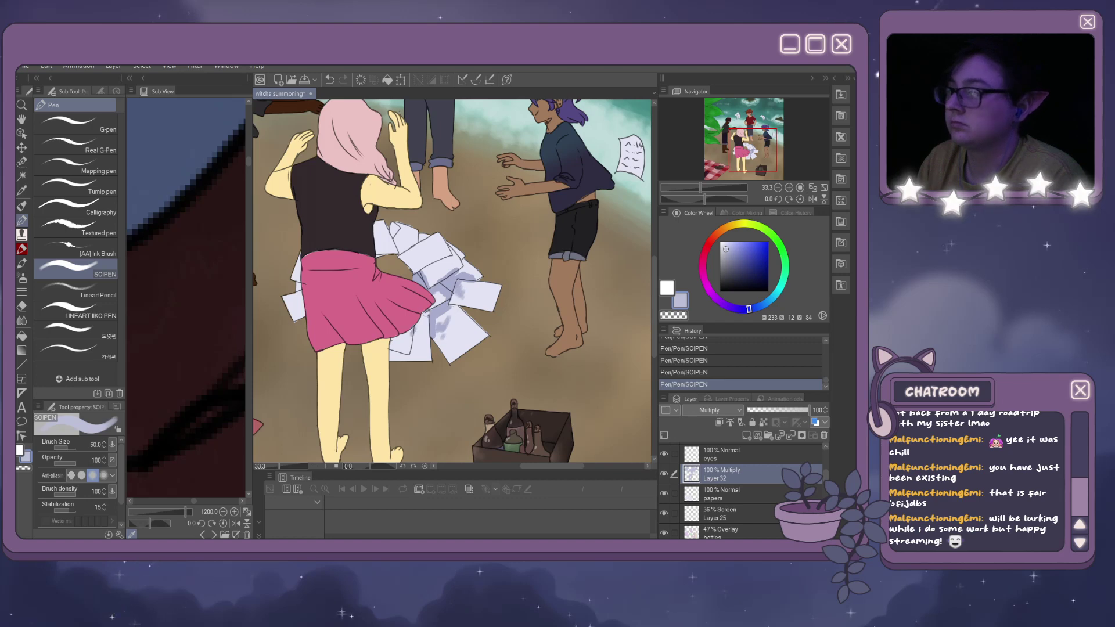
{"action": "mouse_move", "coordinate": [429, 311]}
{"action": "left_mouse_down"}
{"action": "mouse_move", "coordinate": [419, 339]}
{"action": "mouse_move", "coordinate": [408, 338]}
{"action": "left_mouse_up"}
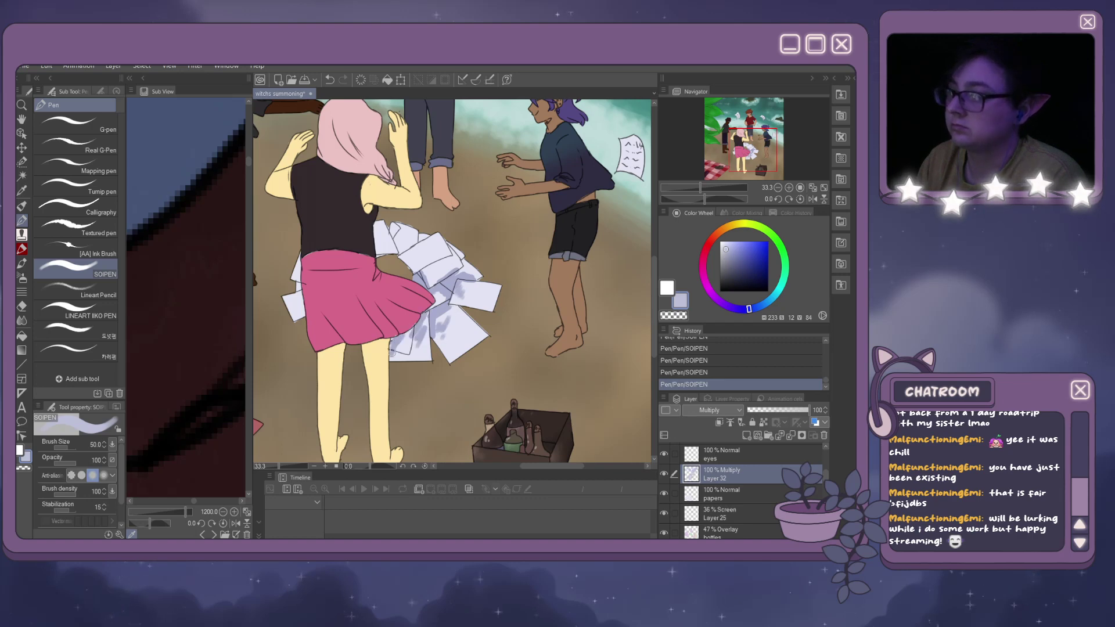
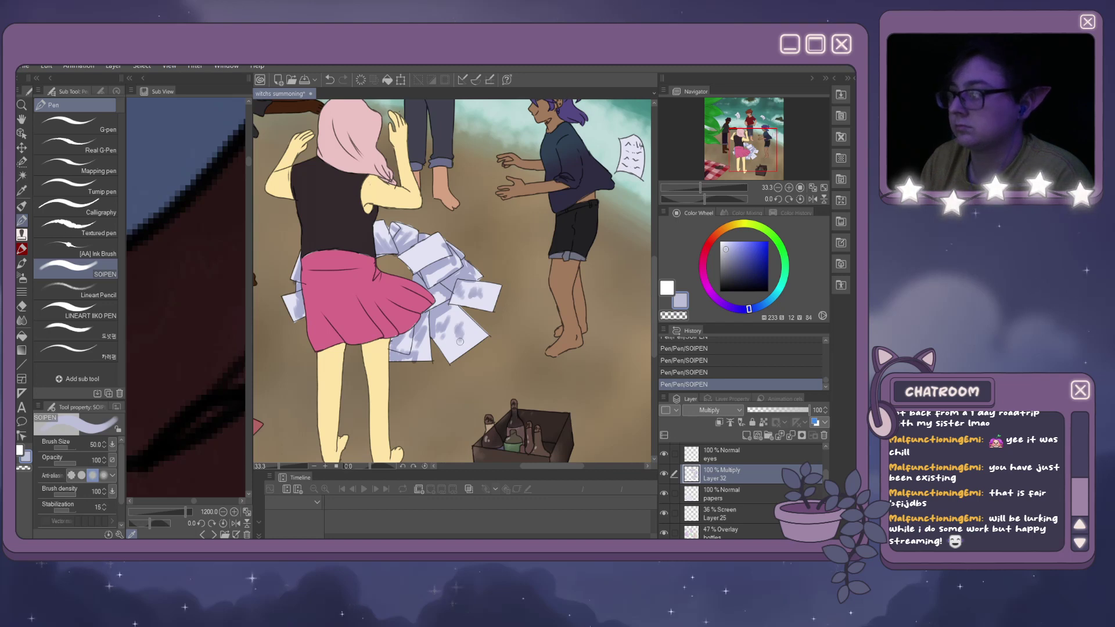
Blend the shadows on the pile of papers with the Painterly blender and set Layer 32's blending mode to Normal.
{"action": "key", "text": "j"}
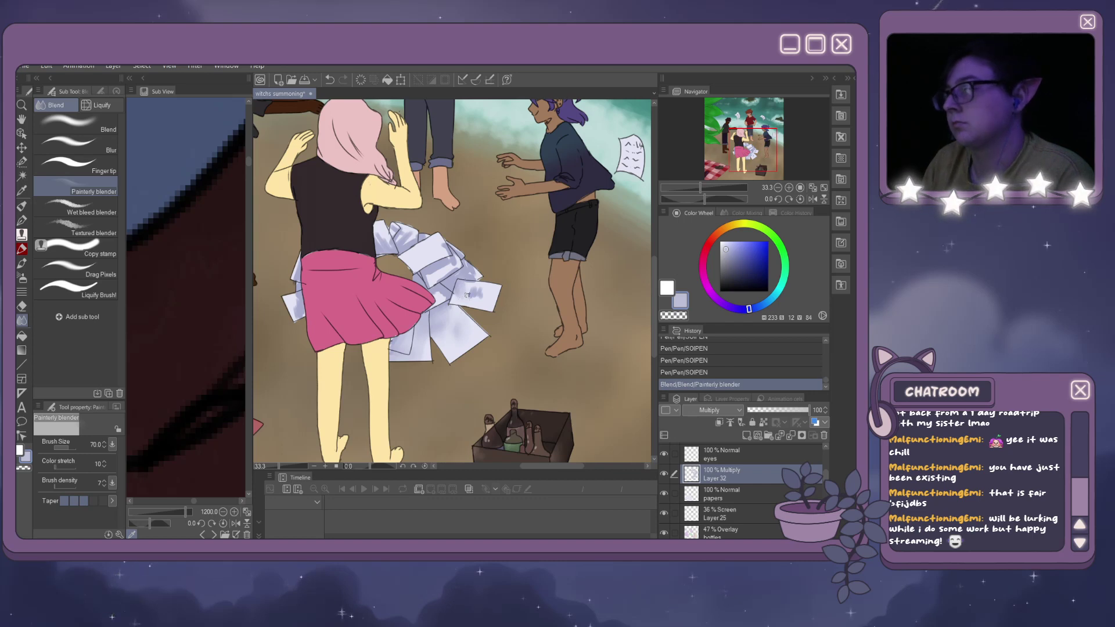
{"action": "left_click_drag", "start_coordinate": [464, 293], "coordinate": [482, 278]}
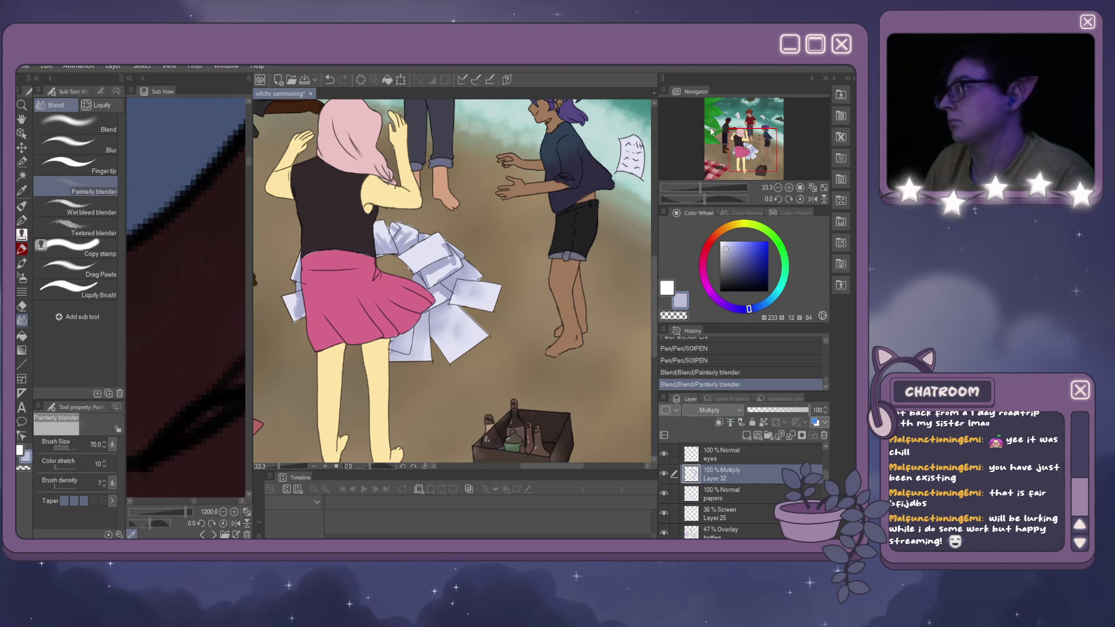
{"action": "left_click", "coordinate": [713, 101]}
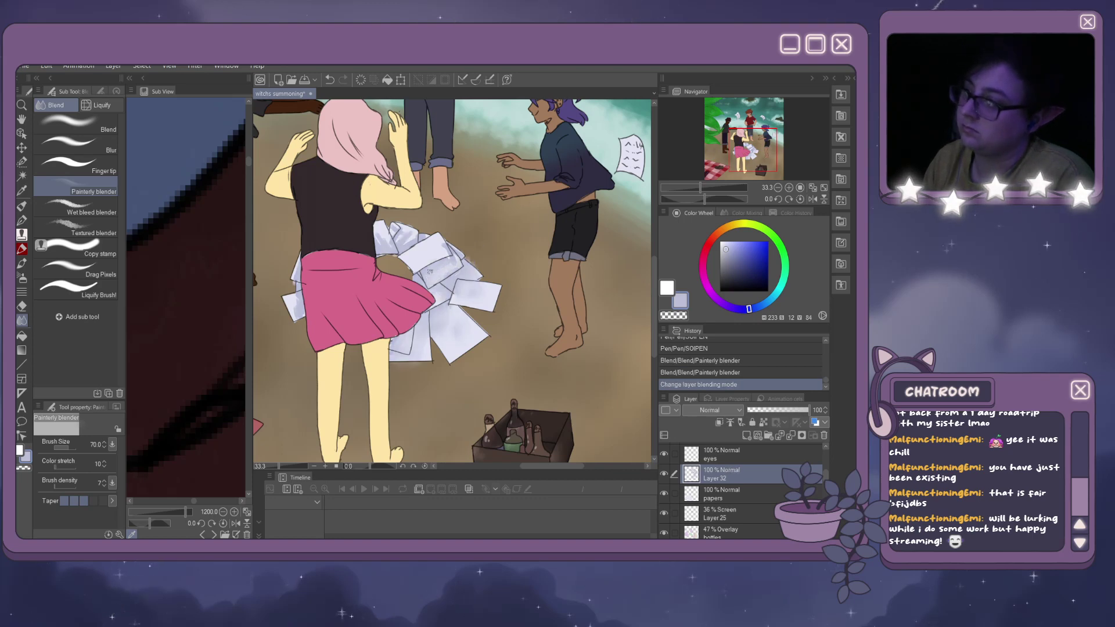
Smooth the remaining shadows across the paper pile and trim them with the Hard eraser.
{"action": "mouse_move", "coordinate": [443, 238]}
{"action": "left_mouse_down"}
{"action": "mouse_move", "coordinate": [391, 230]}
{"action": "mouse_move", "coordinate": [385, 250]}
{"action": "mouse_move", "coordinate": [373, 238]}
{"action": "left_mouse_up"}
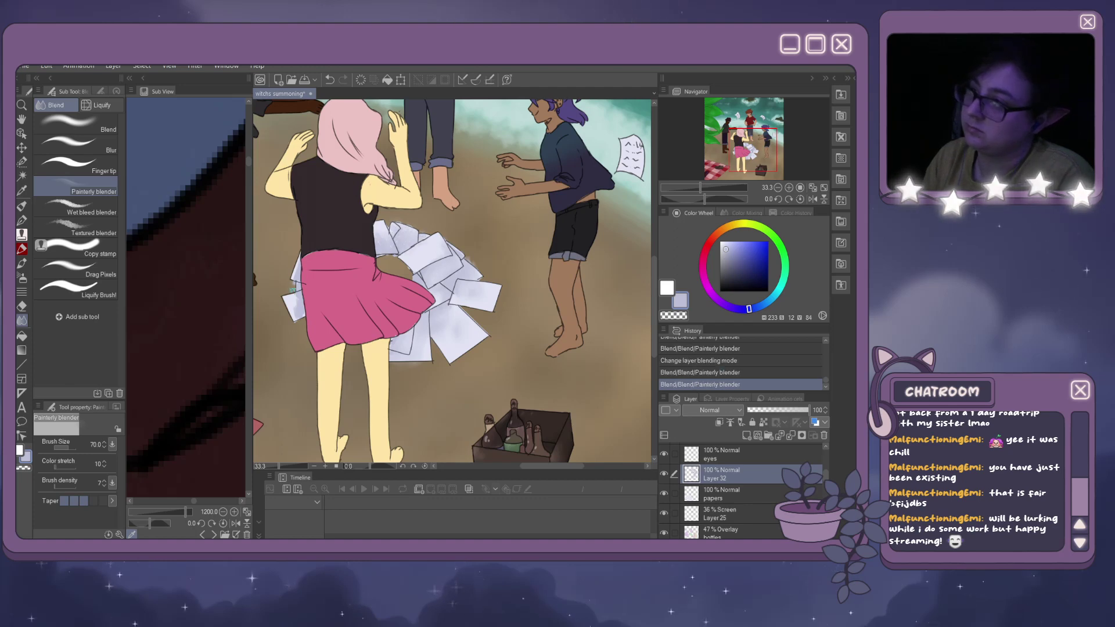
{"action": "left_click_drag", "start_coordinate": [302, 284], "coordinate": [295, 313]}
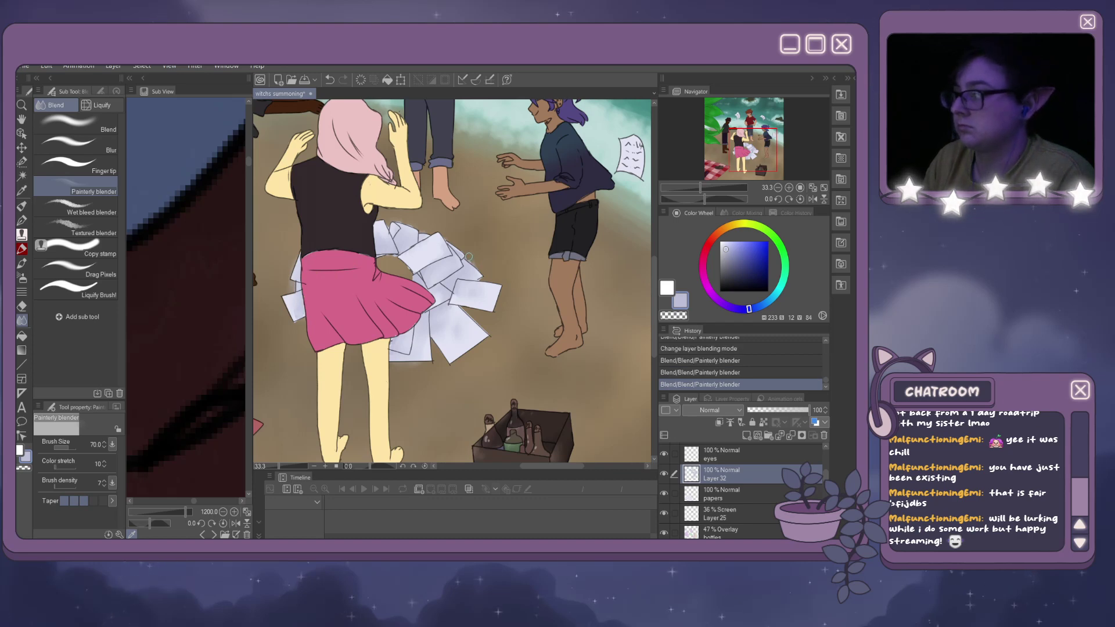
{"action": "mouse_move", "coordinate": [468, 256]}
{"action": "left_mouse_down"}
{"action": "mouse_move", "coordinate": [476, 265]}
{"action": "mouse_move", "coordinate": [469, 258]}
{"action": "left_mouse_up"}
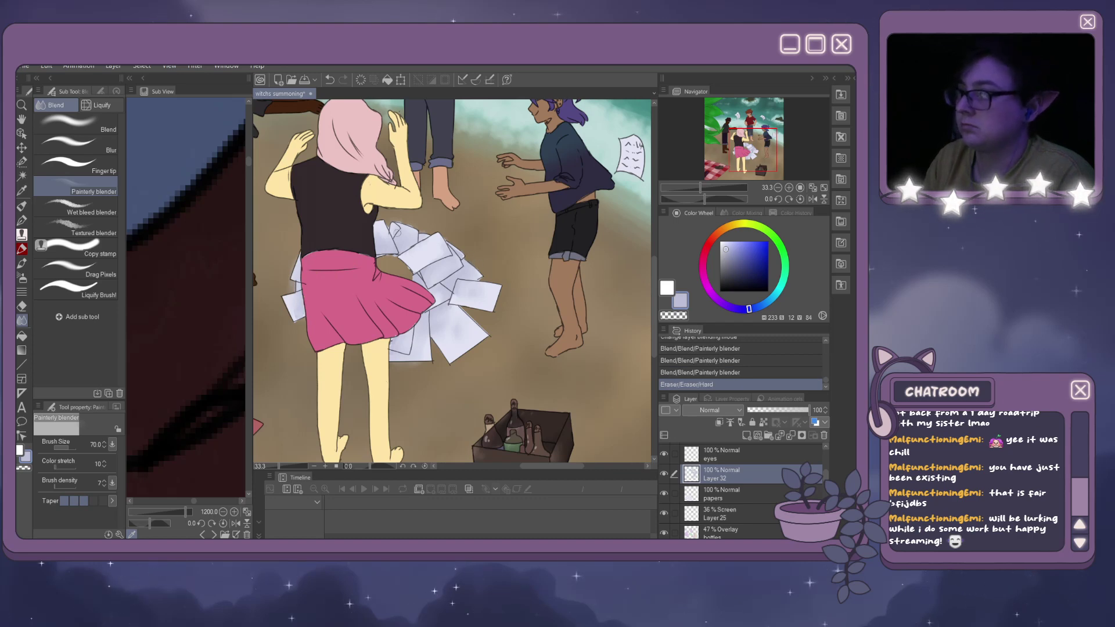
{"action": "mouse_move", "coordinate": [397, 232]}
{"action": "left_mouse_down"}
{"action": "mouse_move", "coordinate": [446, 236]}
{"action": "mouse_move", "coordinate": [386, 258]}
{"action": "mouse_move", "coordinate": [410, 273]}
{"action": "left_mouse_up"}
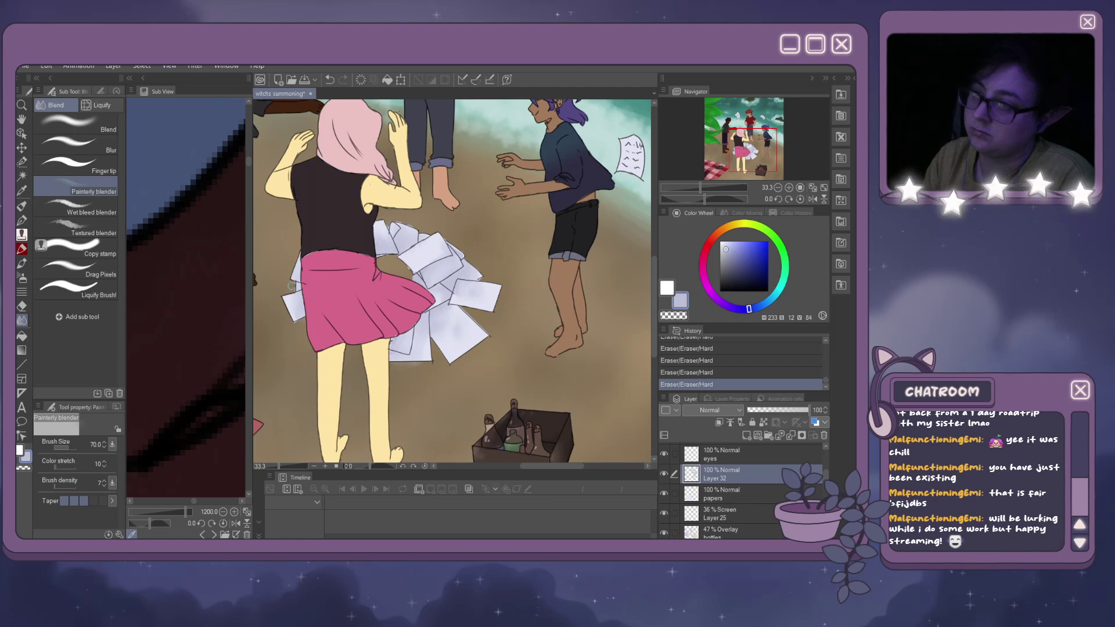
Darken the colour to hue 233, saturation 17, value 63 and paint deeper shadows between the piled papers with SOIPEN.
{"action": "left_click", "coordinate": [730, 253]}
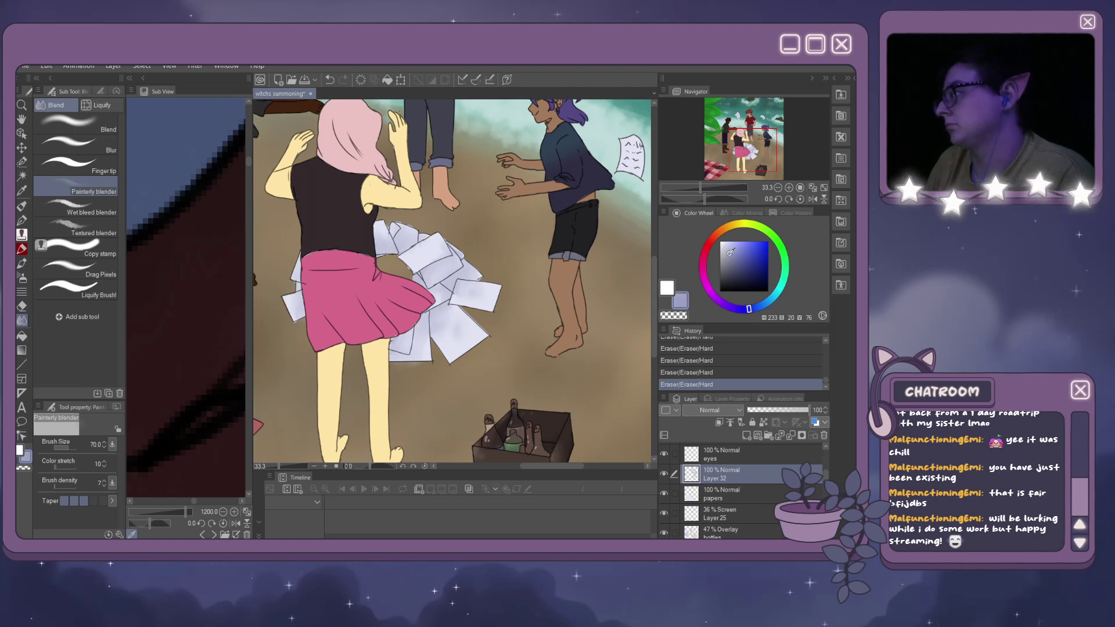
{"action": "left_click", "coordinate": [728, 259]}
{"action": "left_click", "coordinate": [22, 221]}
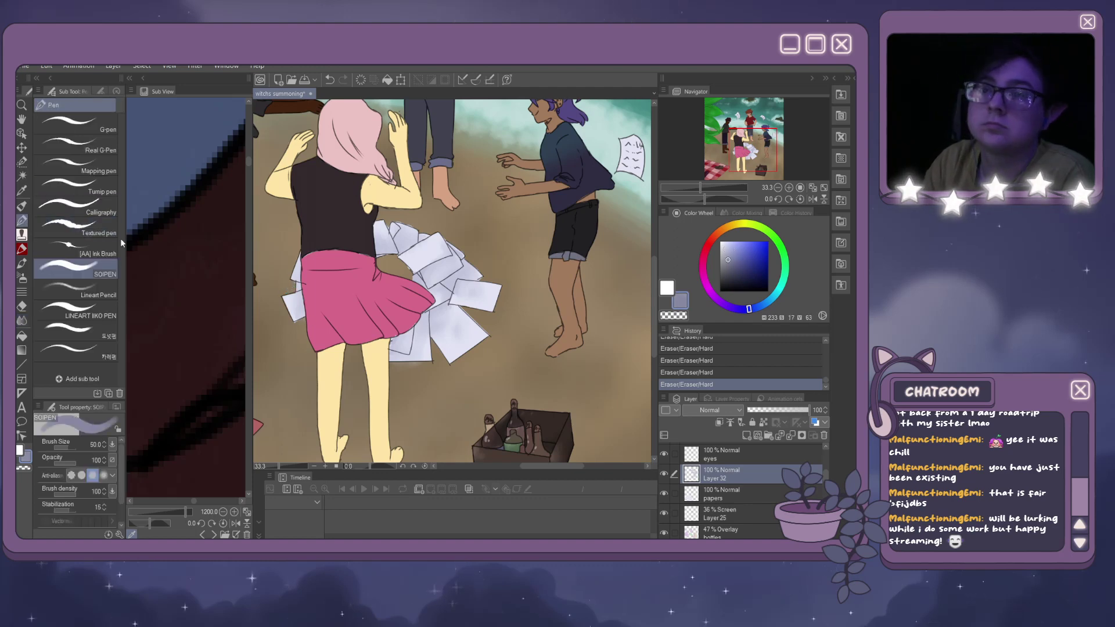
{"action": "left_click_drag", "start_coordinate": [296, 284], "coordinate": [299, 291]}
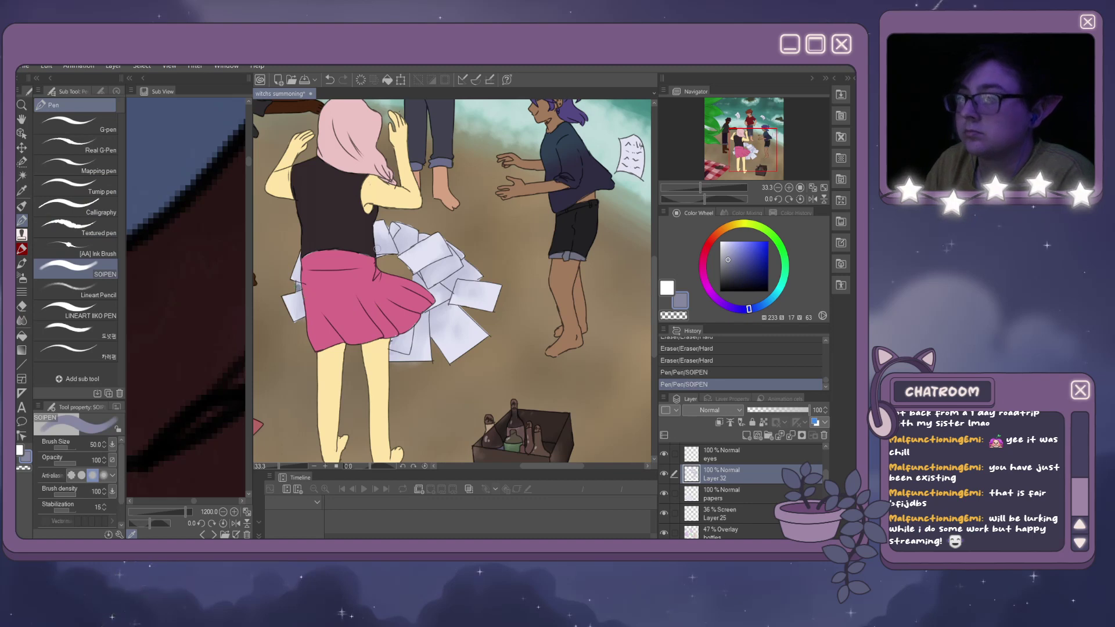
{"action": "left_click_drag", "start_coordinate": [419, 239], "coordinate": [423, 238]}
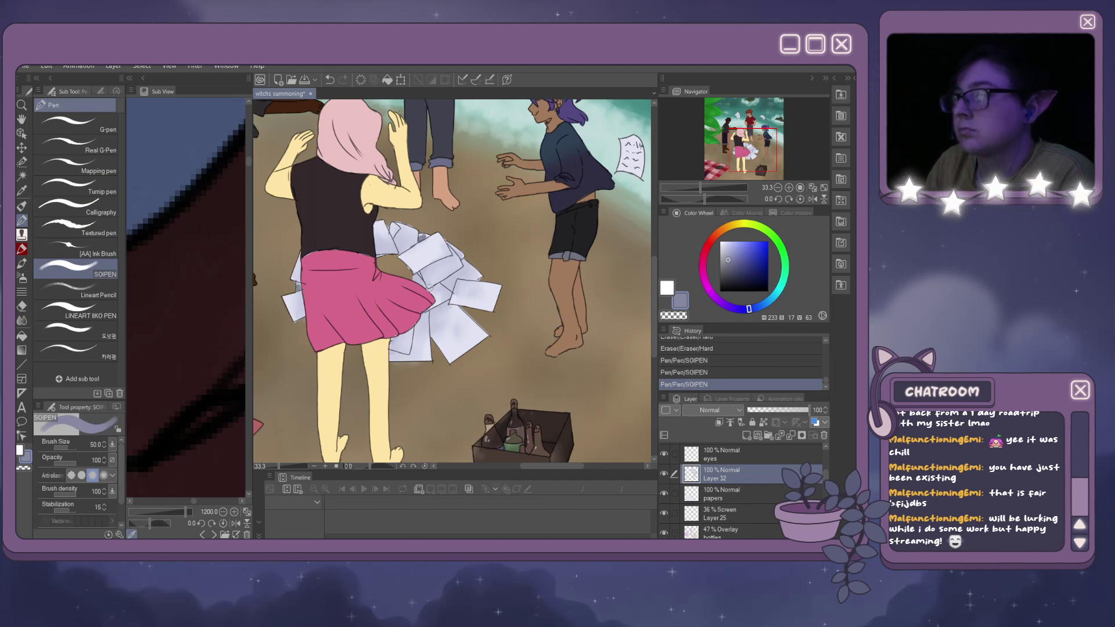
{"action": "left_click_drag", "start_coordinate": [423, 284], "coordinate": [417, 277]}
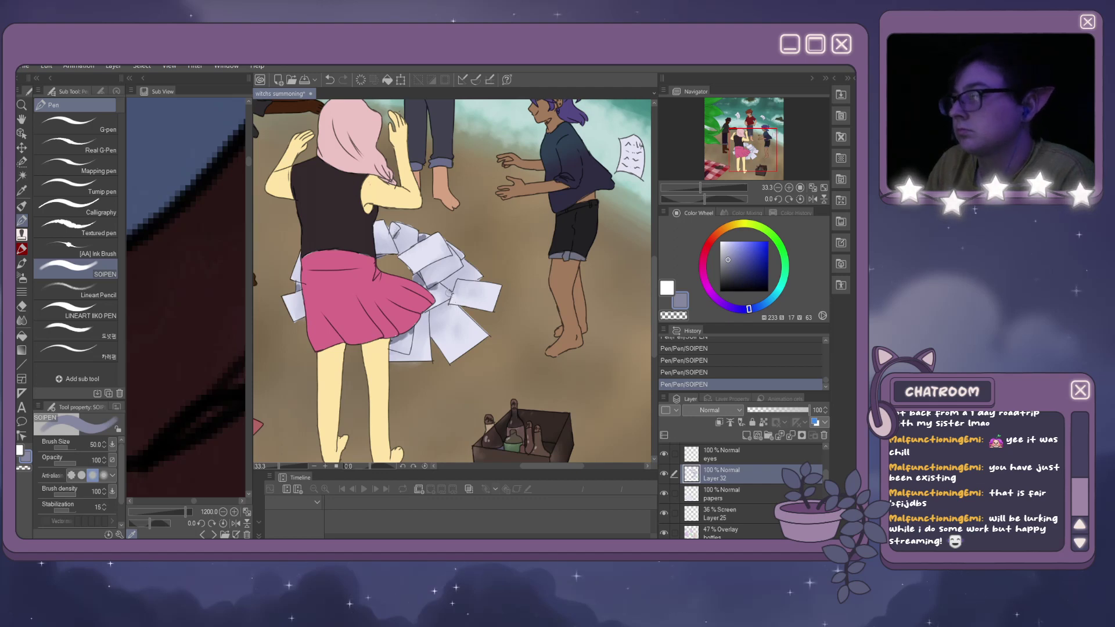
Blend the deeper shadows on the paper pile on both sides of the pink skirt with the Painterly blender.
{"action": "left_click", "coordinate": [21, 320]}
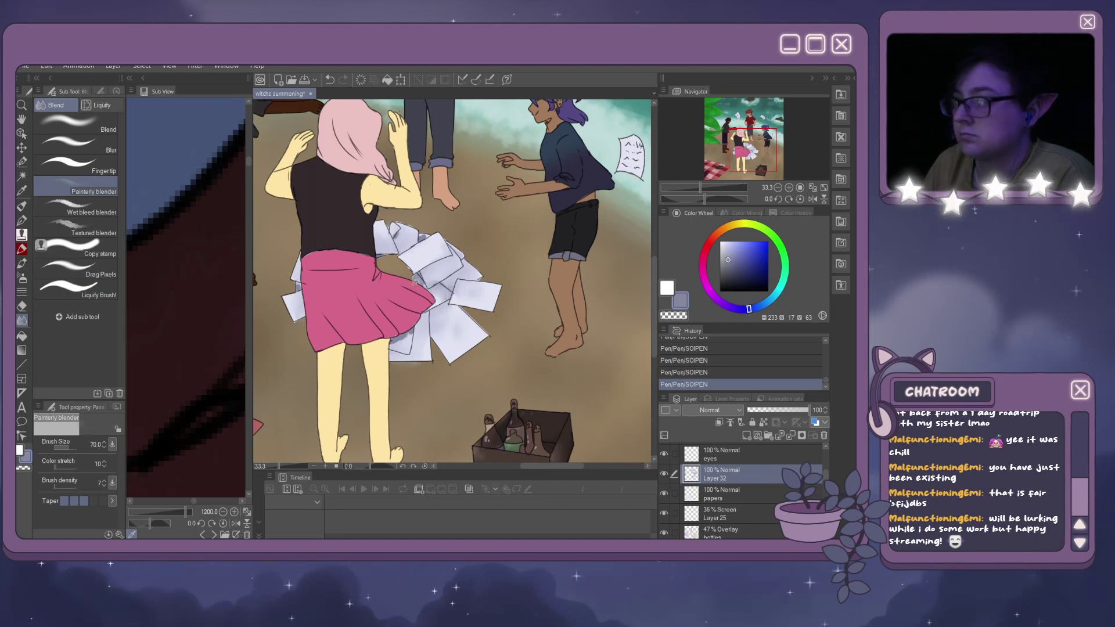
{"action": "left_click_drag", "start_coordinate": [414, 283], "coordinate": [423, 288]}
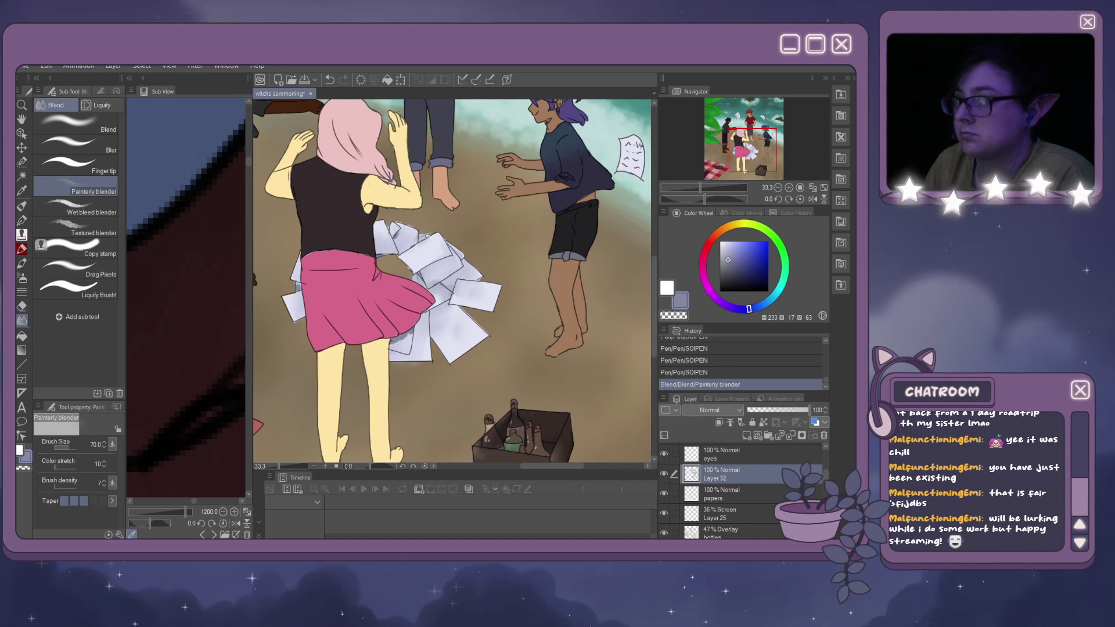
{"action": "left_click_drag", "start_coordinate": [427, 236], "coordinate": [399, 226]}
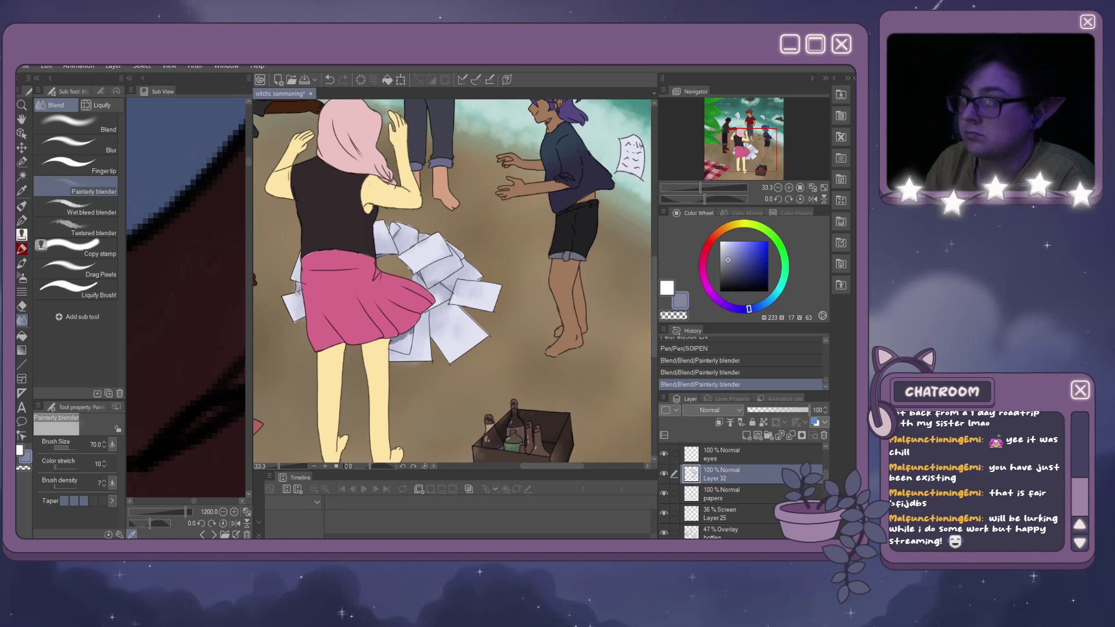
{"action": "left_click_drag", "start_coordinate": [297, 294], "coordinate": [294, 300]}
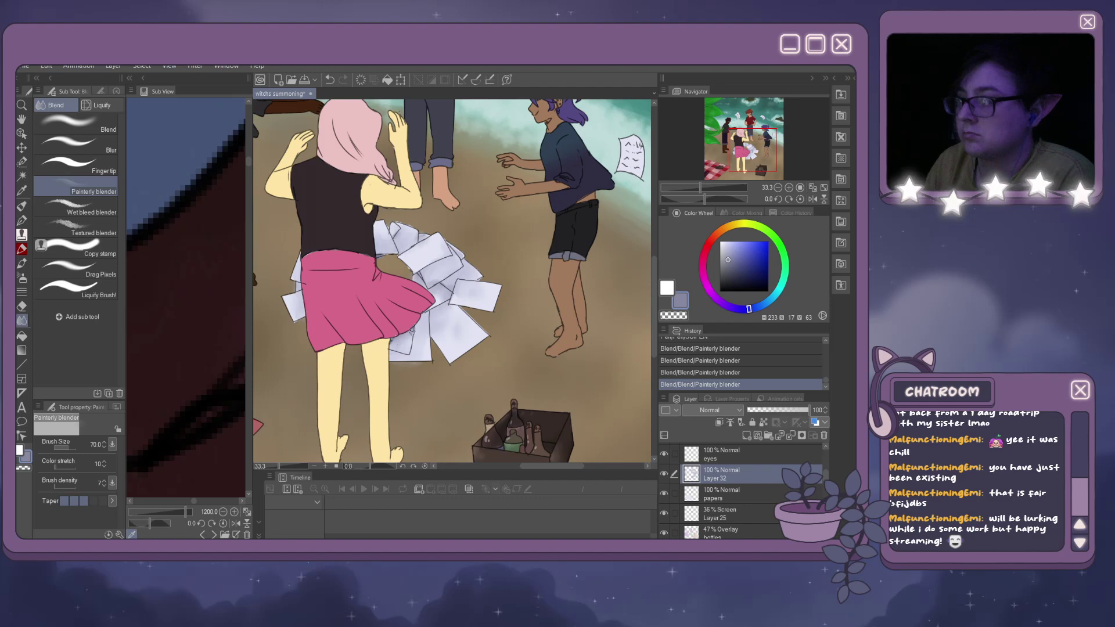
{"action": "left_click_drag", "start_coordinate": [411, 331], "coordinate": [404, 340]}
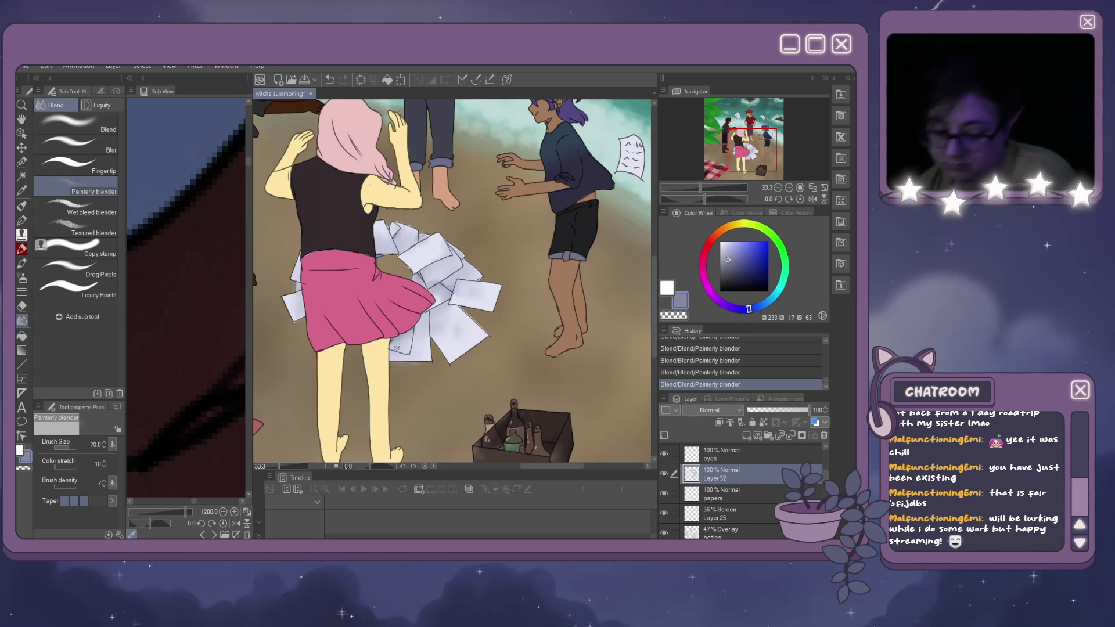
Pick the lavender-grey (188, 191, 214) from the colour history and shade the flying paper behind the purple-haired figure with SOIPEN.
{"action": "scroll", "coordinate": [396, 348], "scroll_direction": "down", "scroll_amount": 2}
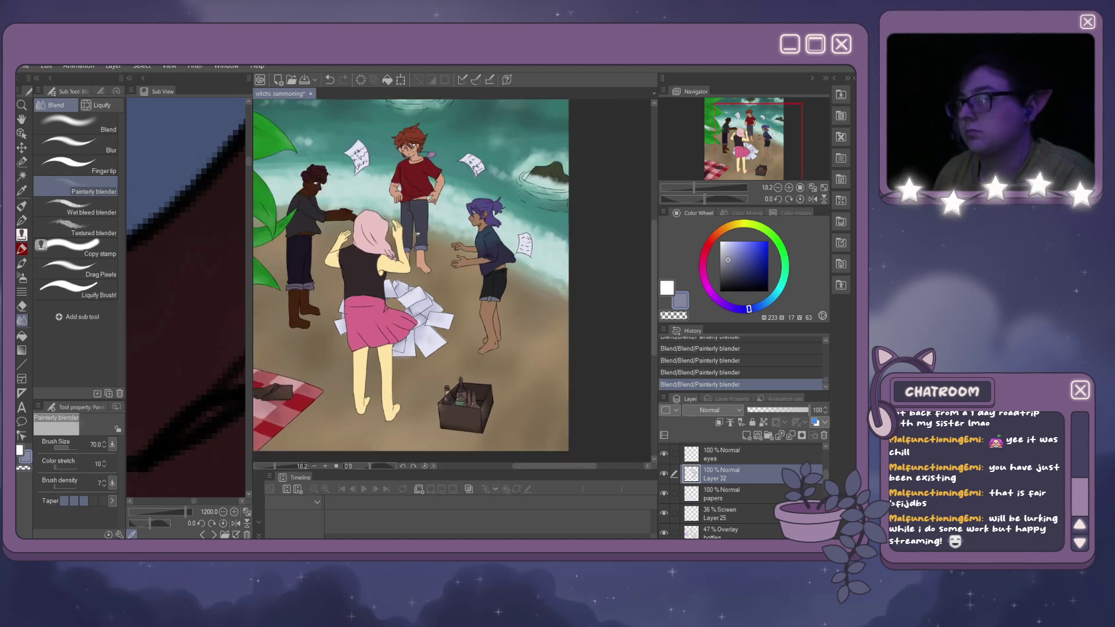
{"action": "scroll", "coordinate": [515, 237], "scroll_direction": "up", "scroll_amount": 2}
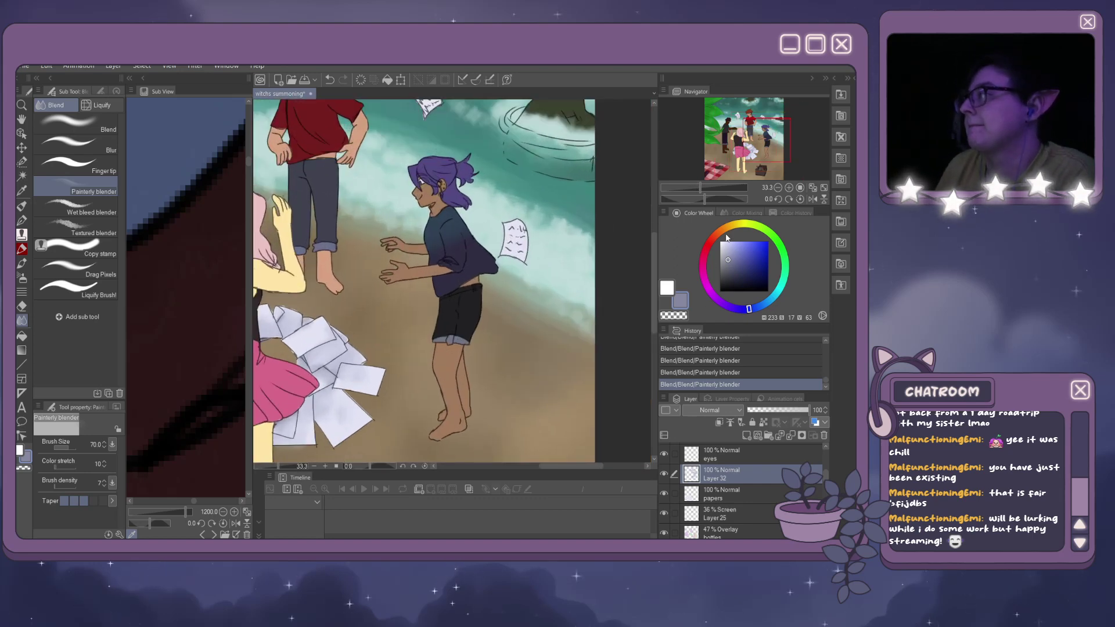
{"action": "left_click", "coordinate": [794, 213]}
{"action": "left_click", "coordinate": [678, 223]}
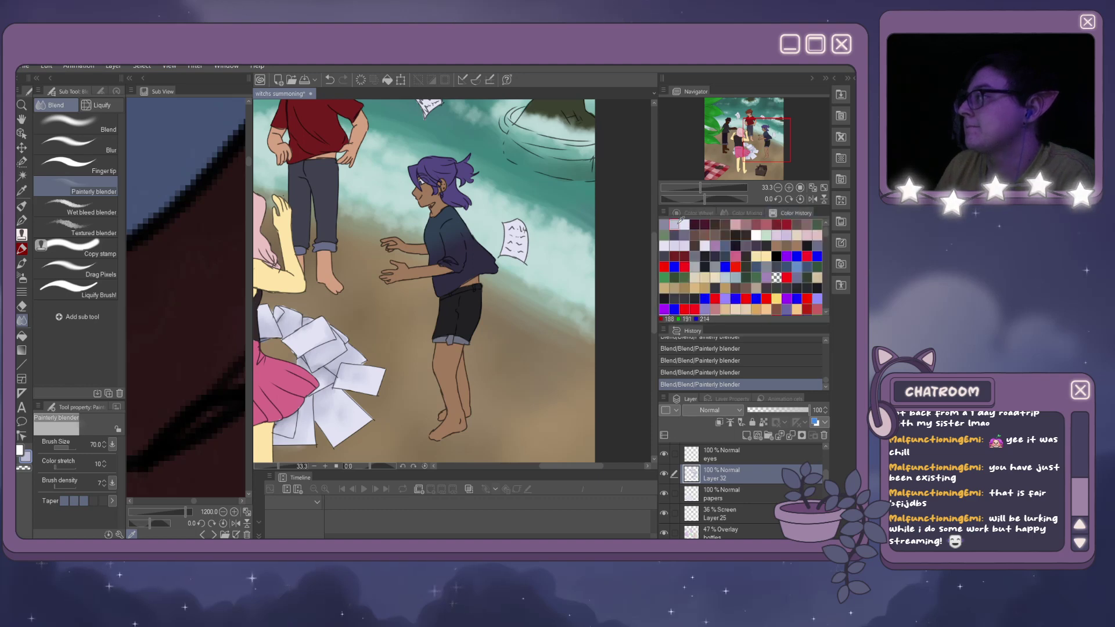
{"action": "key", "text": "p"}
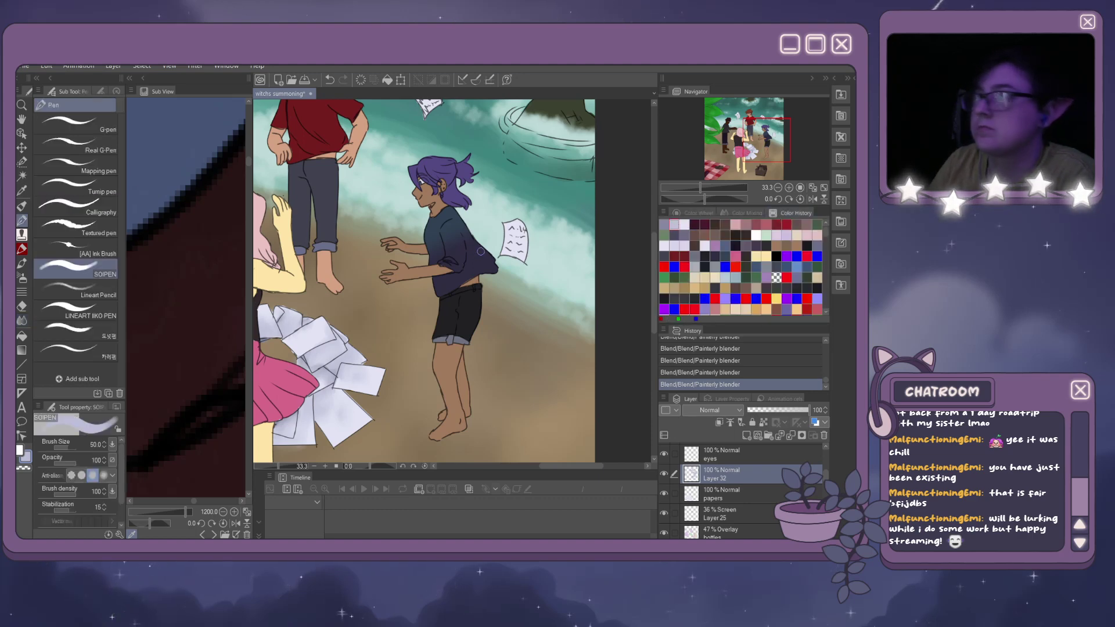
{"action": "left_click_drag", "start_coordinate": [518, 225], "coordinate": [519, 254]}
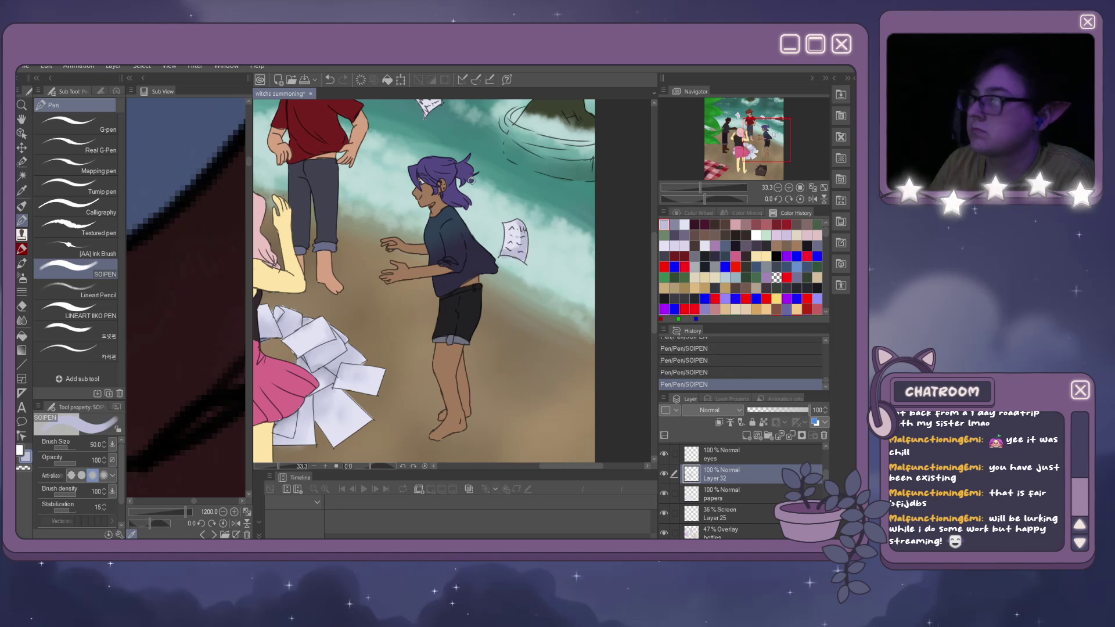
Paint lavender-grey shadows on the two flying papers on either side of the red-shirted figure.
{"action": "scroll", "coordinate": [656, 243], "scroll_direction": "up", "scroll_amount": 2}
{"action": "left_click_drag", "start_coordinate": [656, 244], "coordinate": [656, 242]}
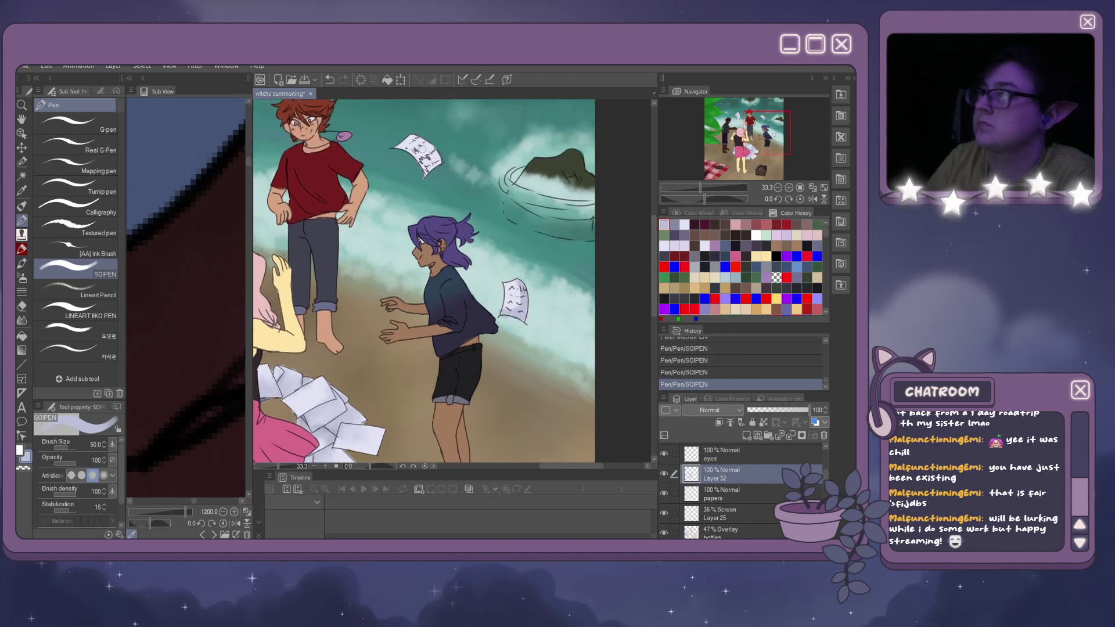
{"action": "left_click_drag", "start_coordinate": [401, 149], "coordinate": [423, 161]}
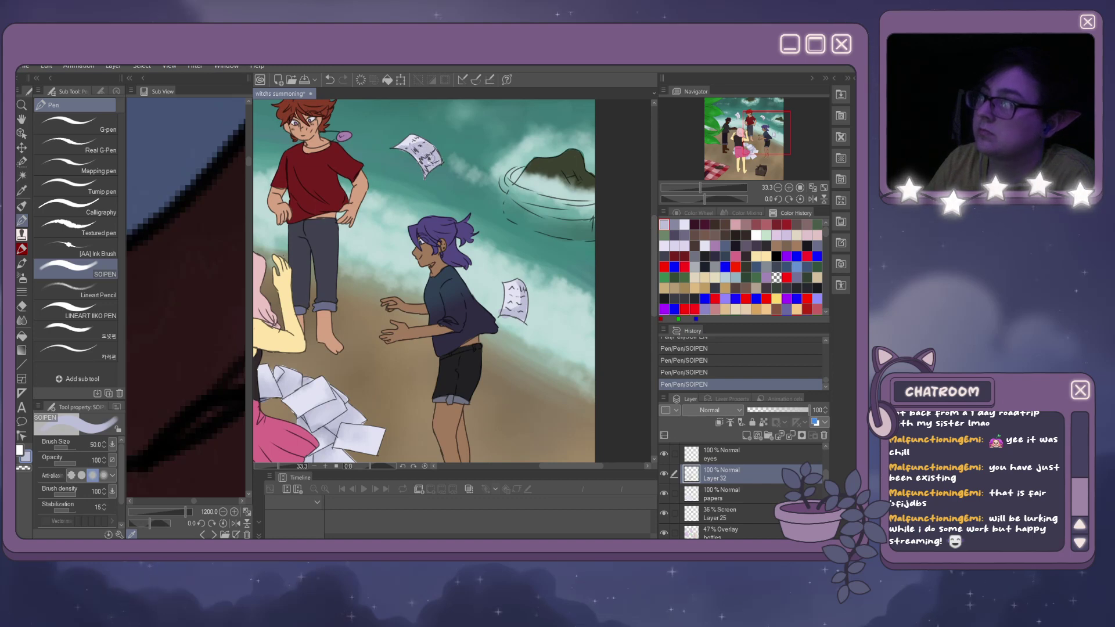
{"action": "left_click_drag", "start_coordinate": [552, 465], "coordinate": [530, 465]}
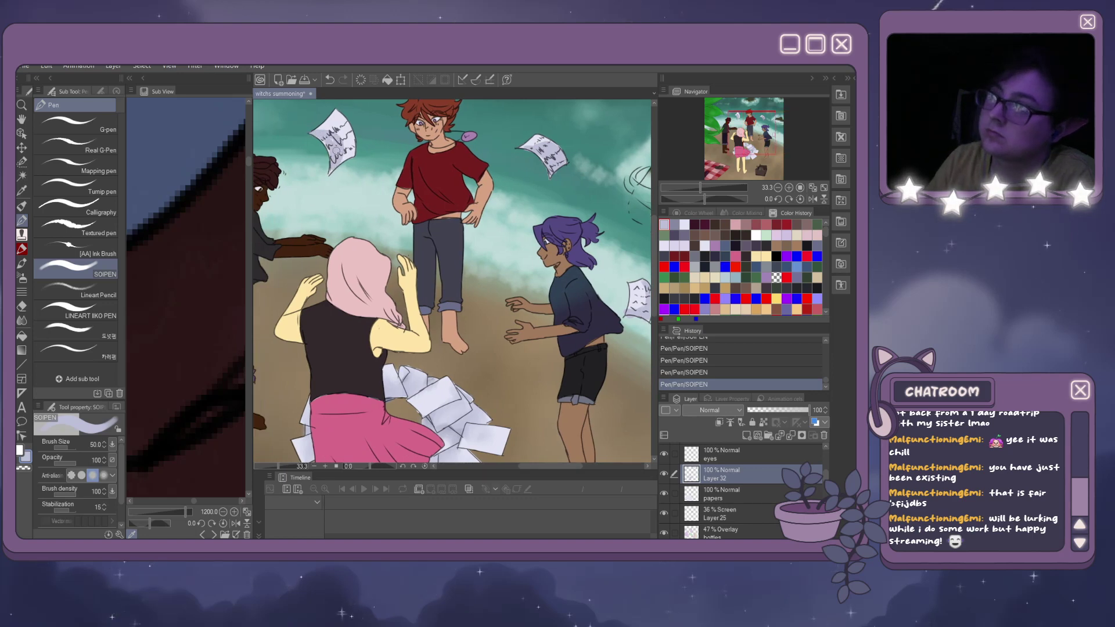
{"action": "key", "text": "ctrl+z"}
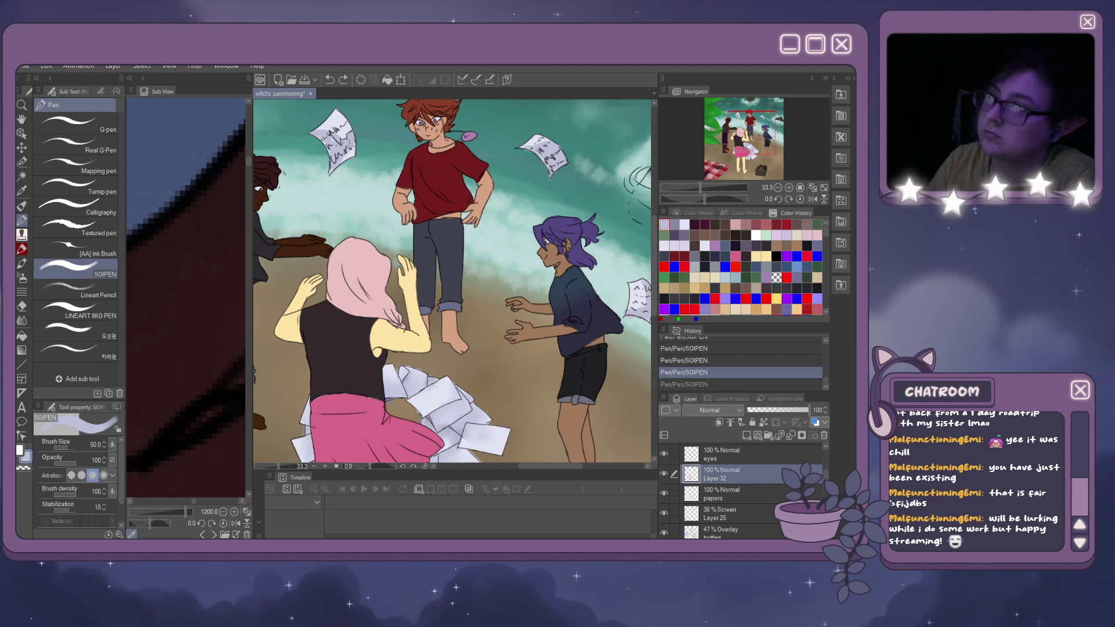
{"action": "key", "text": "ctrl+y"}
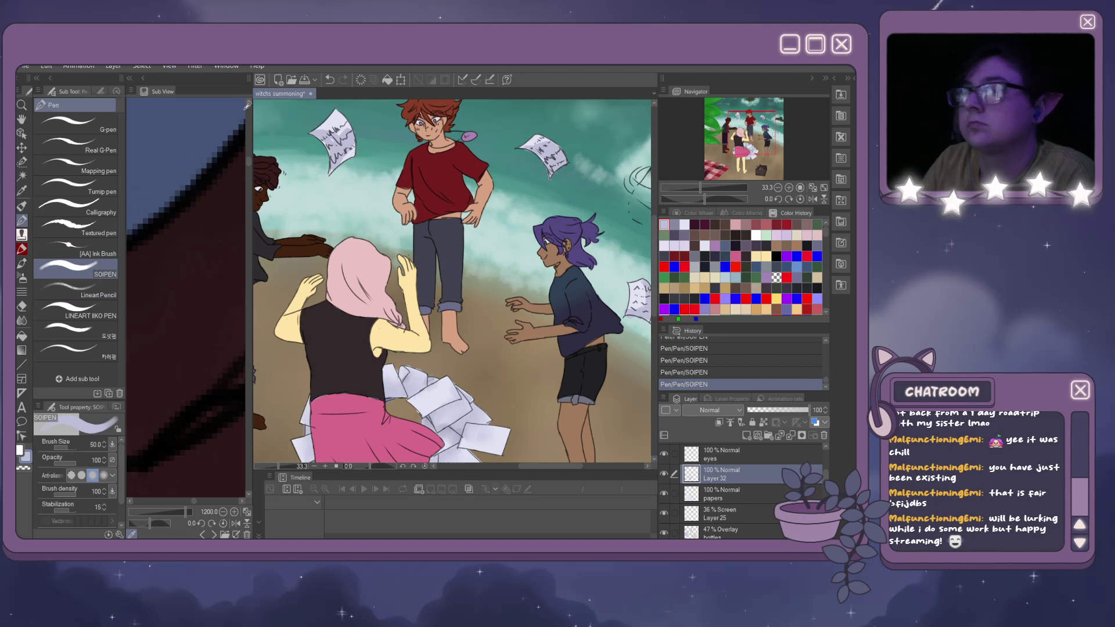
Blend the shading on the flying paper above the pink-haired figure with the Painterly blender and clean it with the Hard eraser.
{"action": "left_click", "coordinate": [22, 320]}
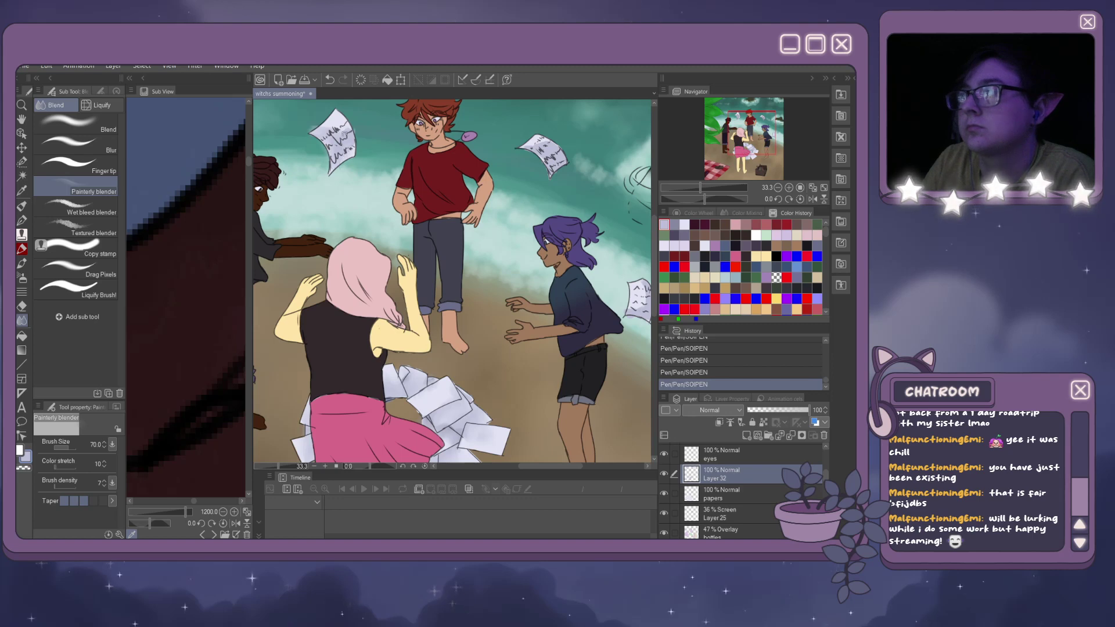
{"action": "left_click", "coordinate": [322, 136]}
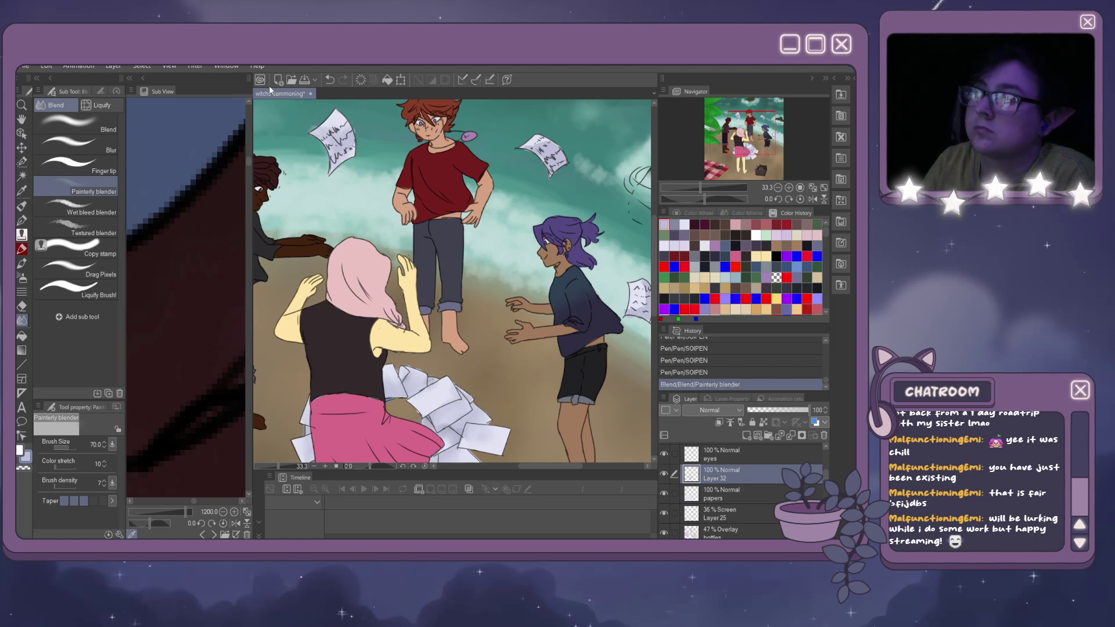
{"action": "left_click", "coordinate": [317, 120]}
{"action": "left_click", "coordinate": [351, 121]}
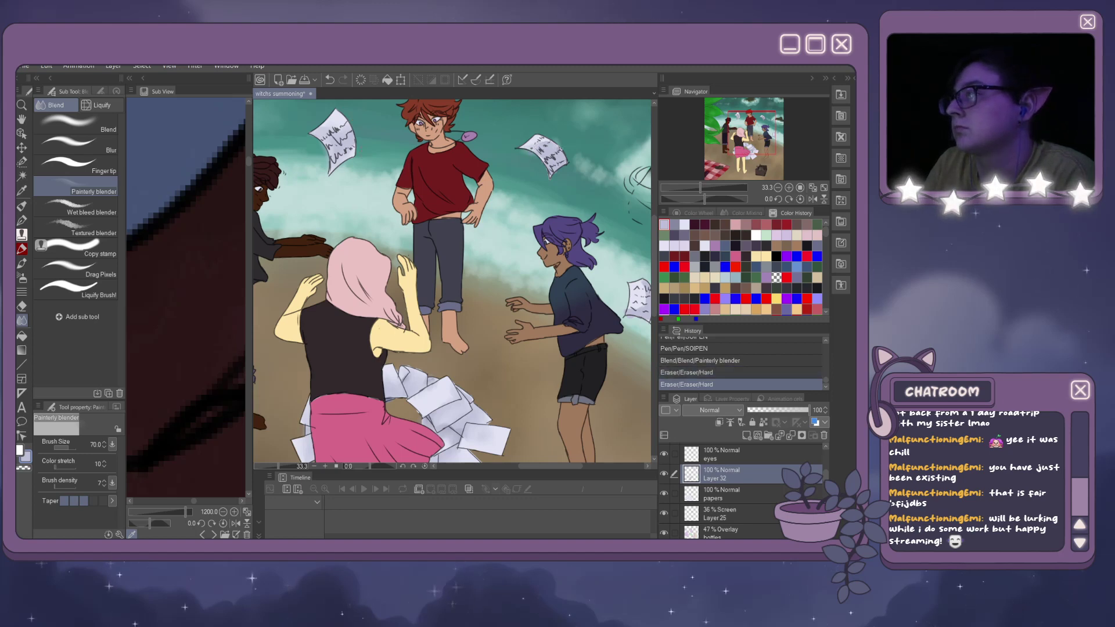
Blend and trim the shading on the other two flying papers, near the red-shirted and purple-haired figures.
{"action": "left_click", "coordinate": [550, 178]}
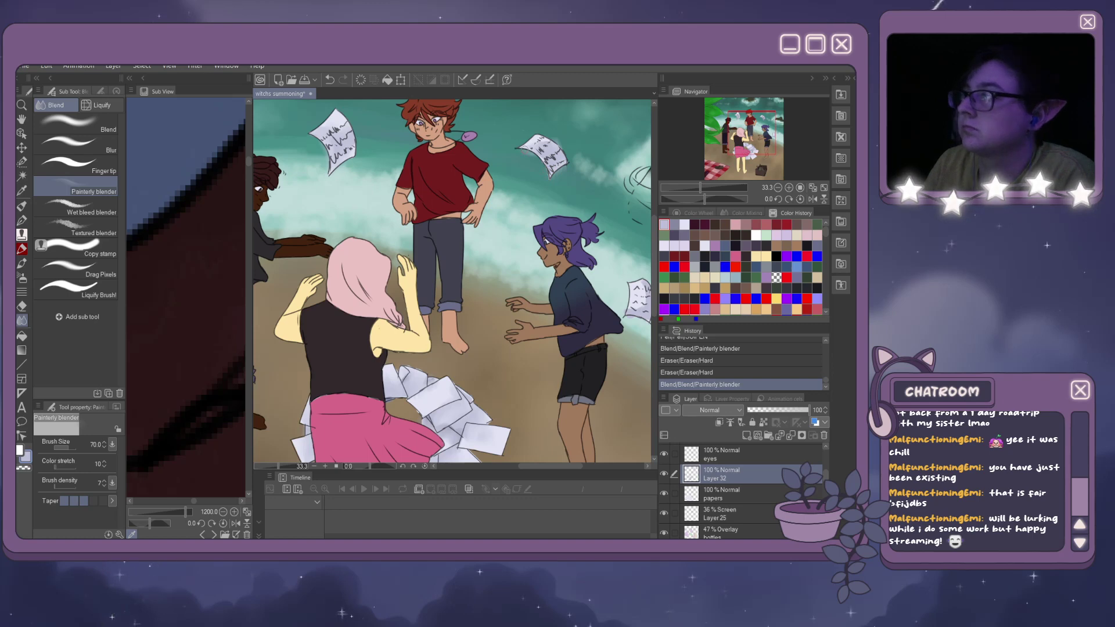
{"action": "mouse_move", "coordinate": [529, 155]}
{"action": "left_mouse_down"}
{"action": "mouse_move", "coordinate": [563, 152]}
{"action": "mouse_move", "coordinate": [570, 168]}
{"action": "mouse_move", "coordinate": [559, 173]}
{"action": "left_mouse_up"}
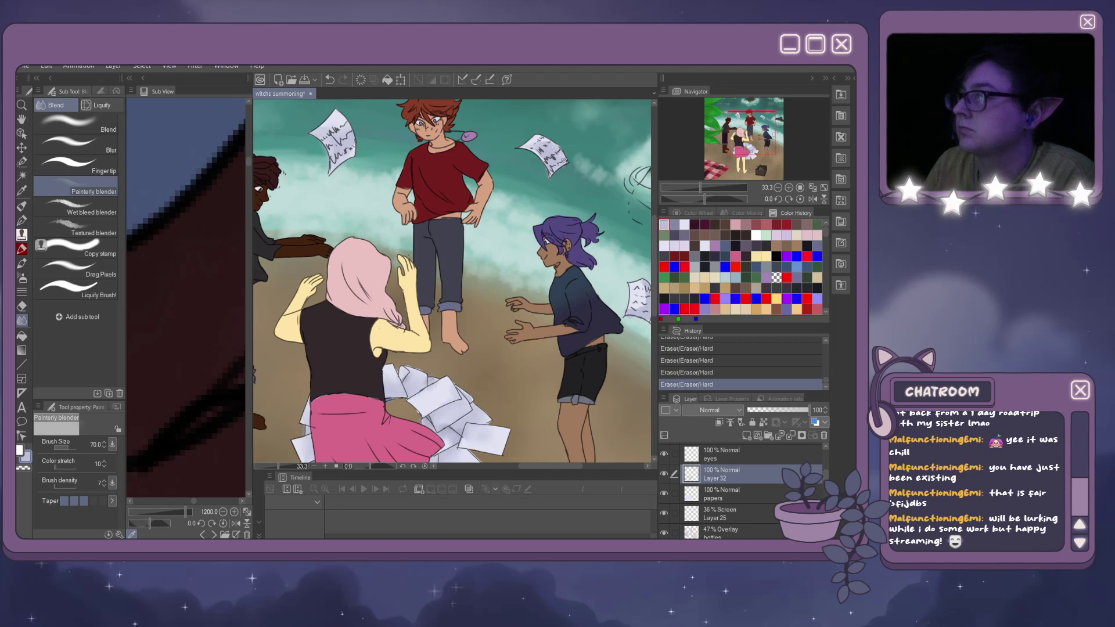
{"action": "left_click_drag", "start_coordinate": [546, 141], "coordinate": [553, 145]}
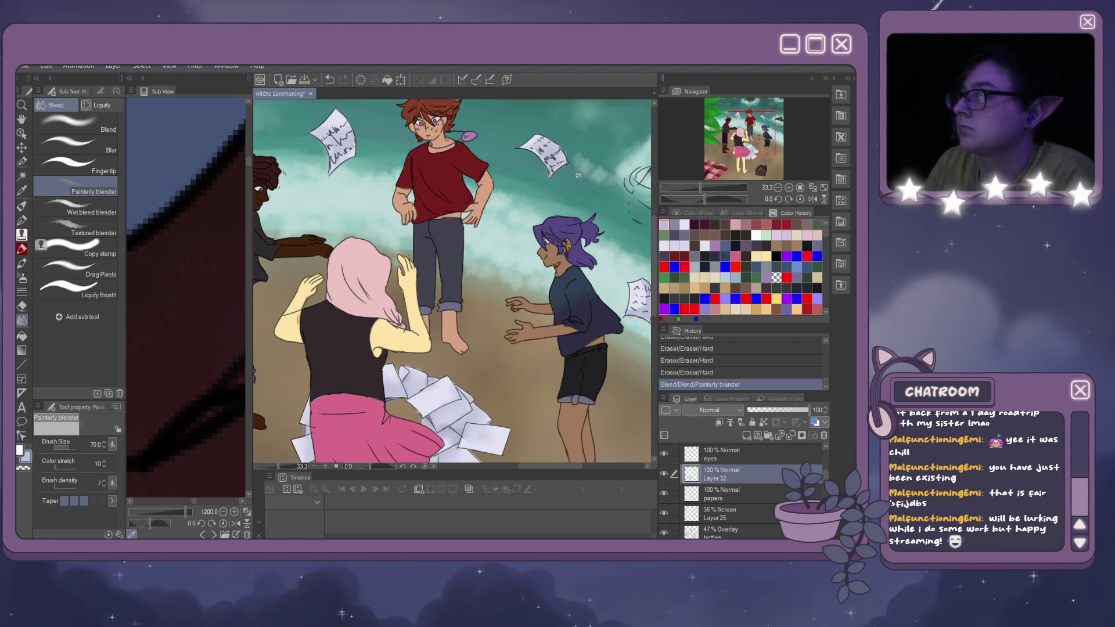
{"action": "left_click_drag", "start_coordinate": [555, 467], "coordinate": [573, 458]}
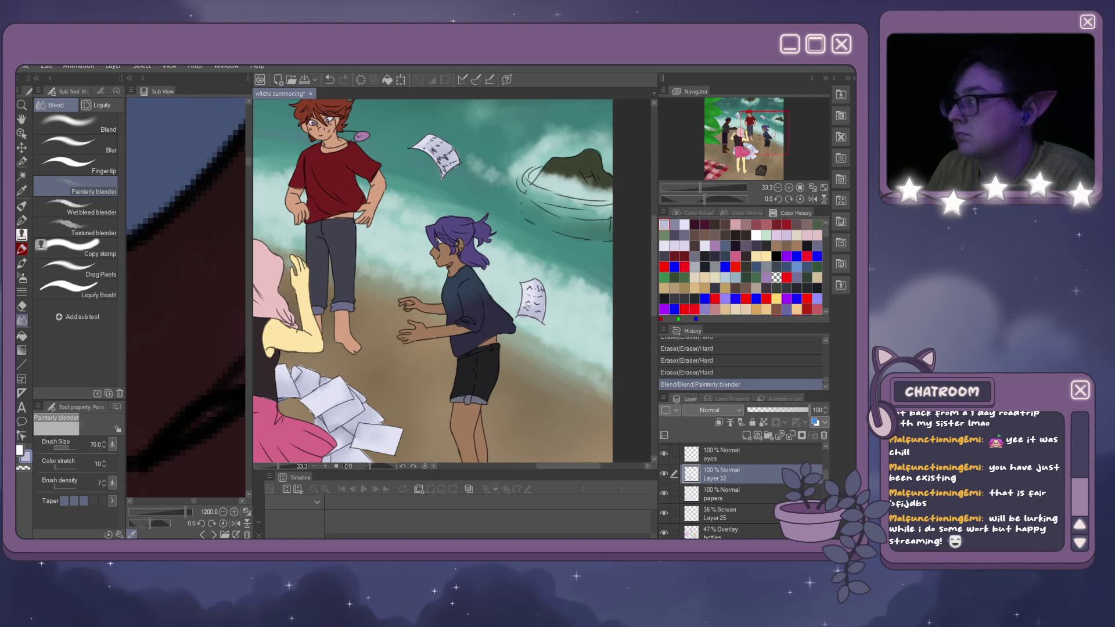
{"action": "left_click_drag", "start_coordinate": [537, 287], "coordinate": [528, 322]}
{"action": "scroll", "coordinate": [530, 322], "scroll_direction": "down", "scroll_amount": 5}
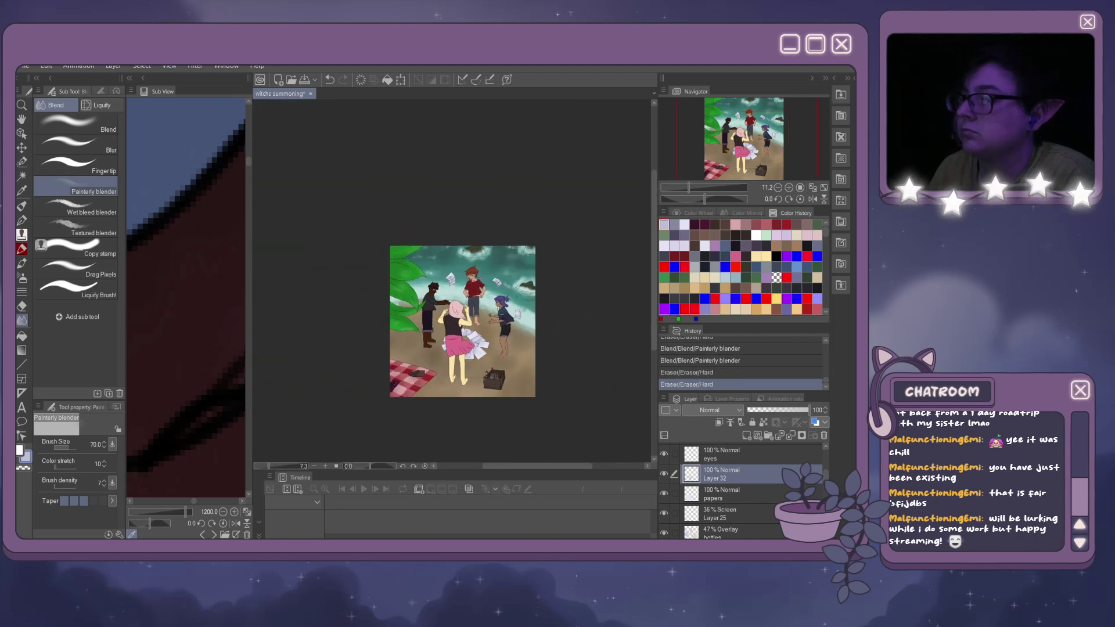
Add a new raster layer directly above the Ski layer, bring up the colour wheel, and save the illustration.
{"action": "scroll", "coordinate": [498, 316], "scroll_direction": "up", "scroll_amount": 3}
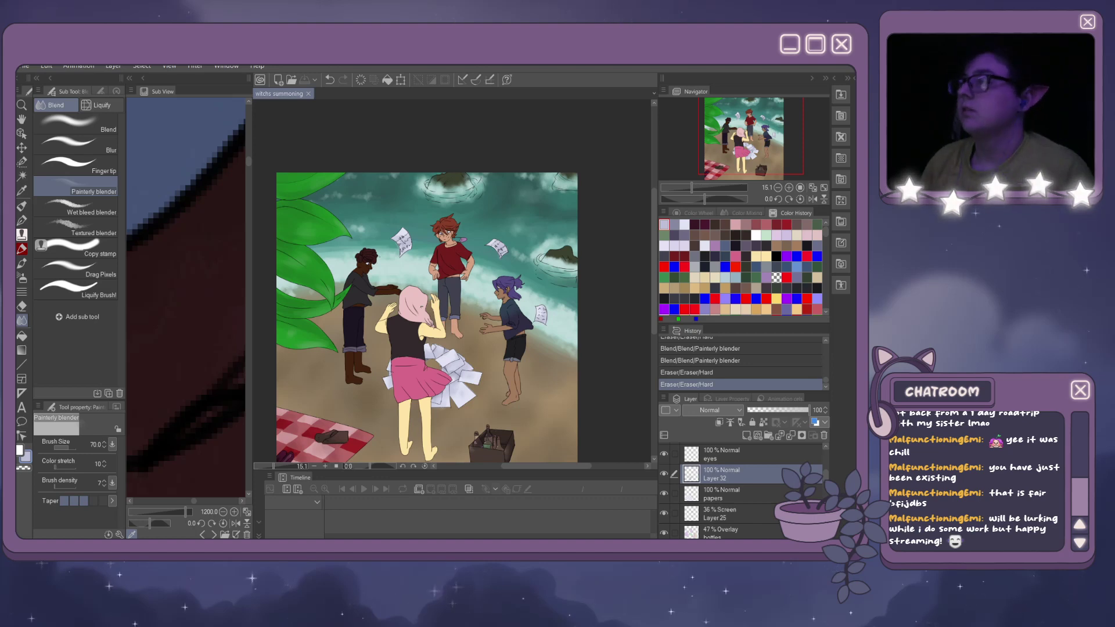
{"action": "scroll", "coordinate": [449, 263], "scroll_direction": "down", "scroll_amount": 3}
{"action": "scroll", "coordinate": [441, 277], "scroll_direction": "up", "scroll_amount": 4}
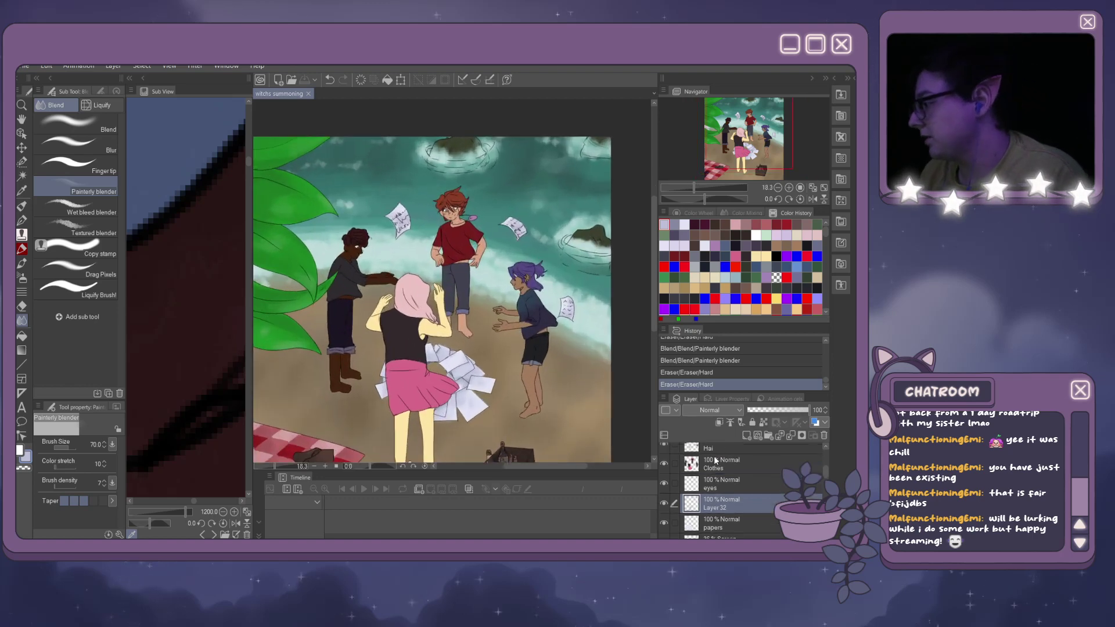
{"action": "scroll", "coordinate": [714, 470], "scroll_direction": "up", "scroll_amount": 3}
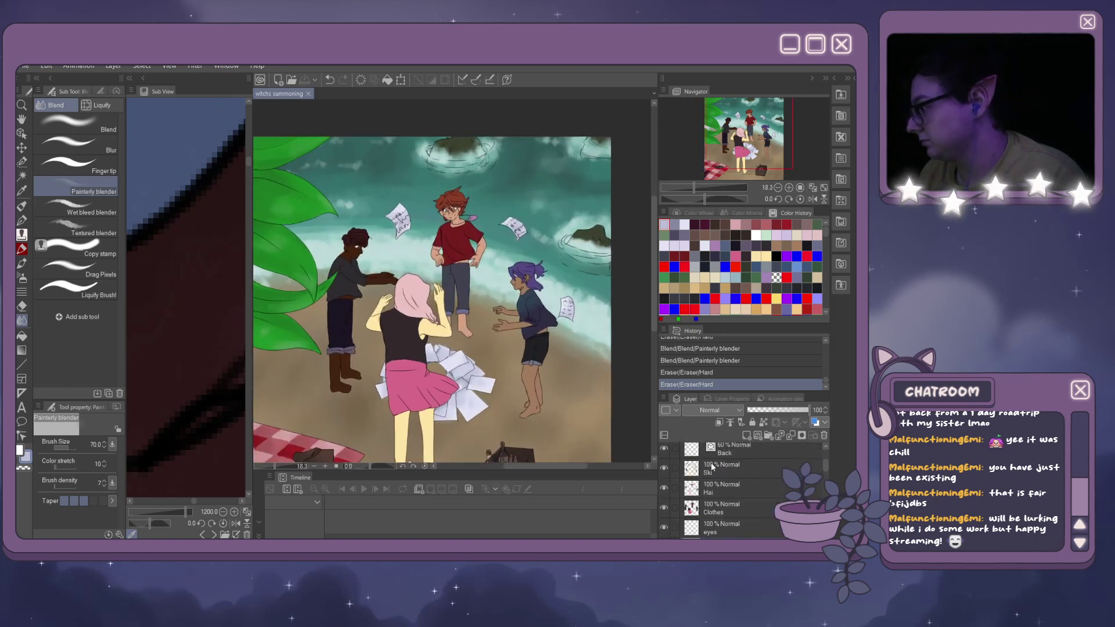
{"action": "left_click", "coordinate": [746, 436]}
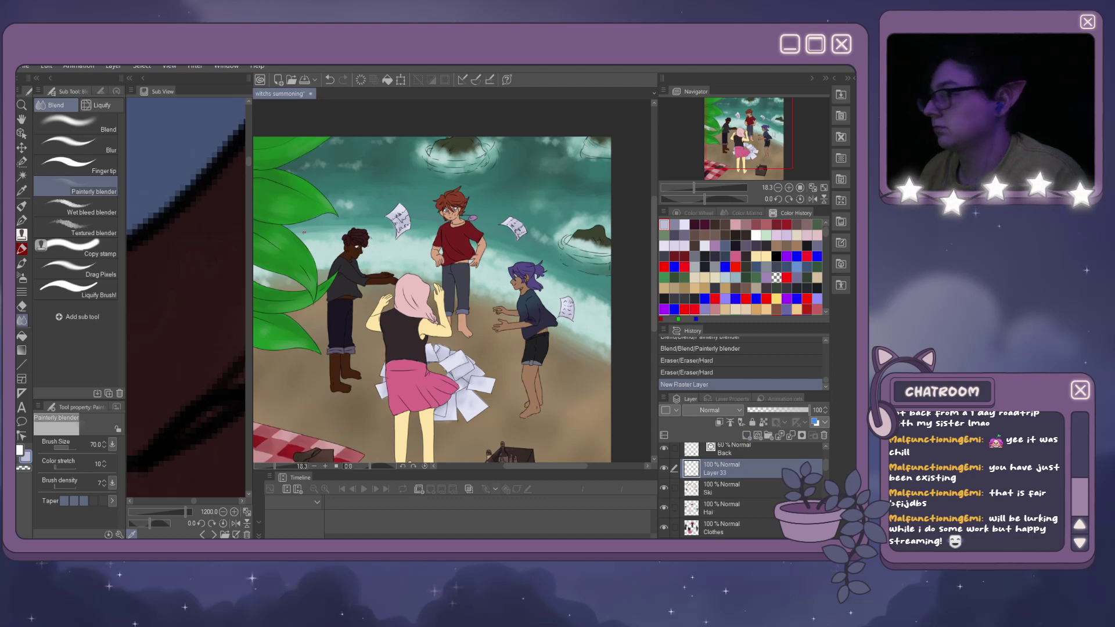
{"action": "left_click", "coordinate": [697, 212]}
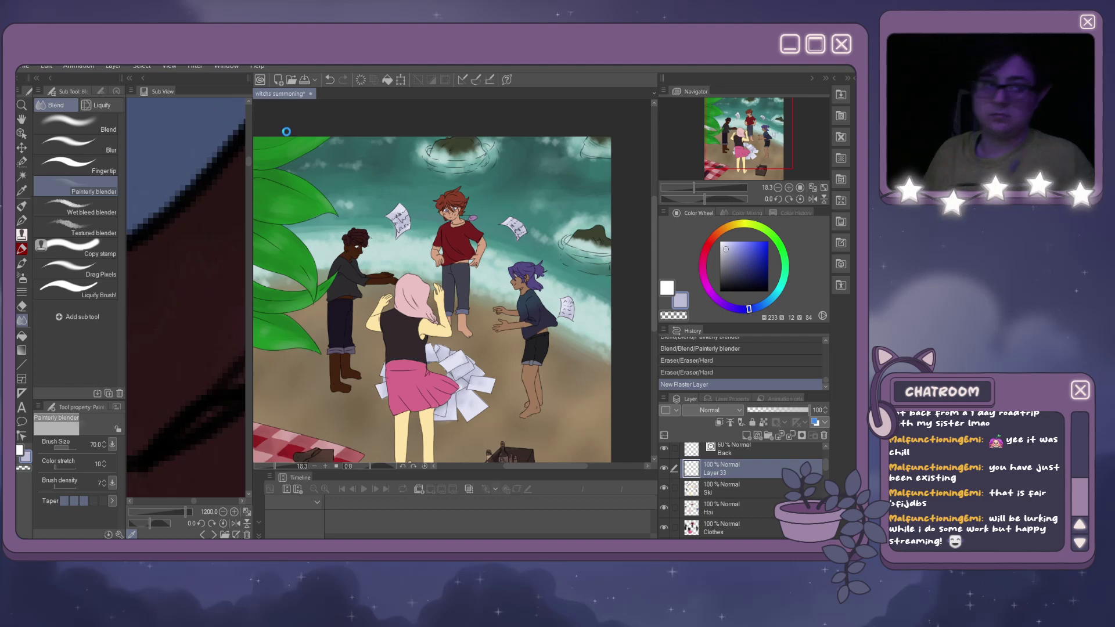
{"action": "key", "text": "ctrl+s"}
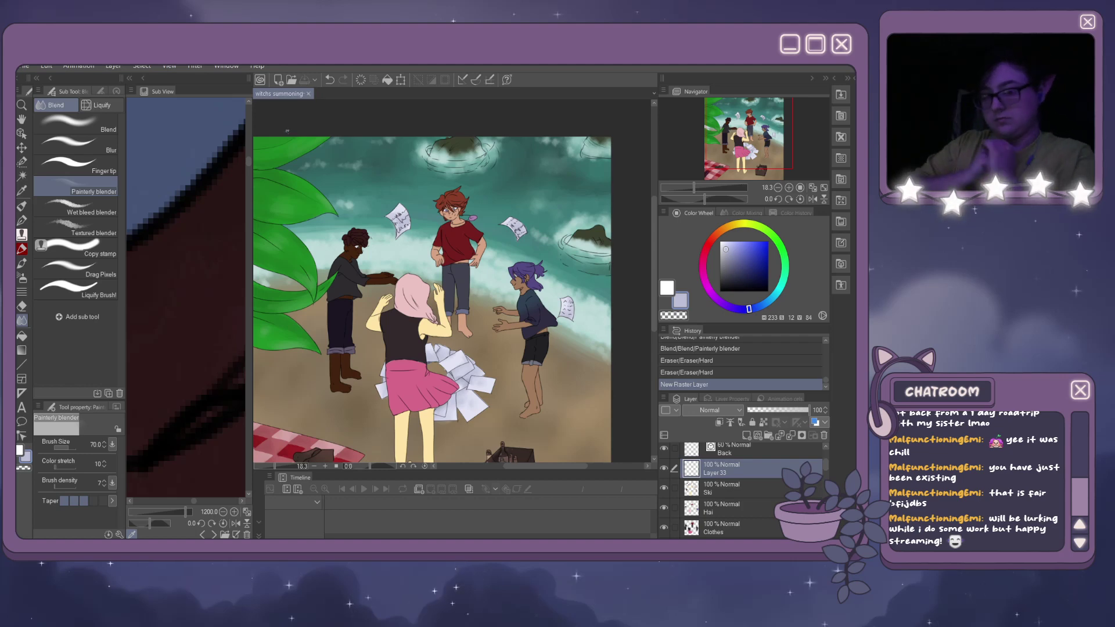
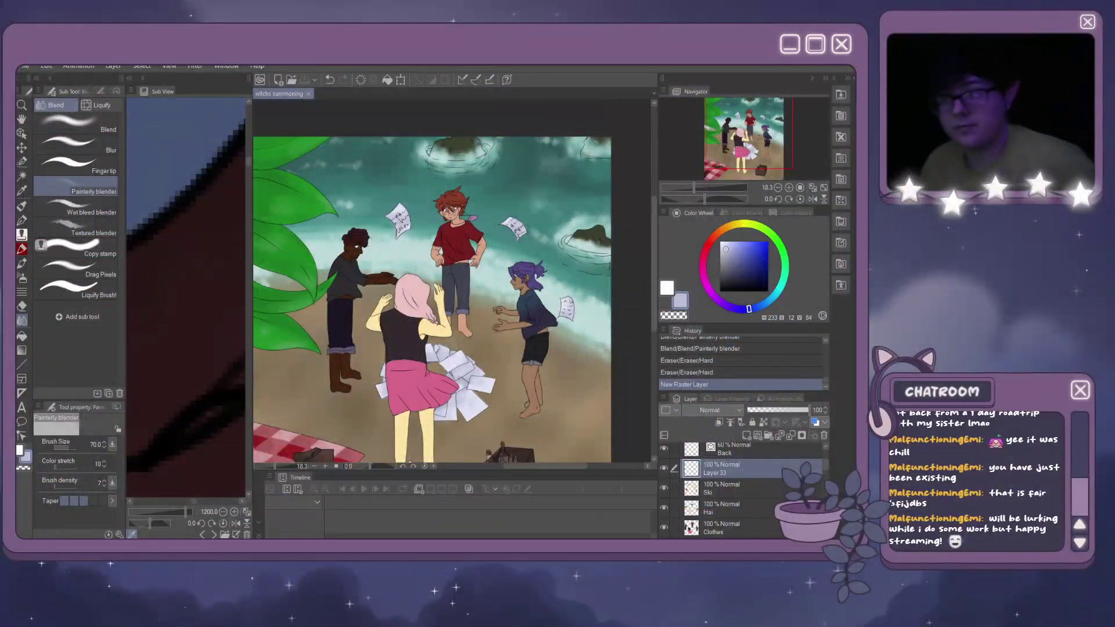
Show the pink-haired character's reference sheet in the Sub View, enlarged around her full-body drawing.
{"action": "scroll", "coordinate": [473, 234], "scroll_direction": "down", "scroll_amount": 5}
{"action": "scroll", "coordinate": [464, 273], "scroll_direction": "up", "scroll_amount": 6}
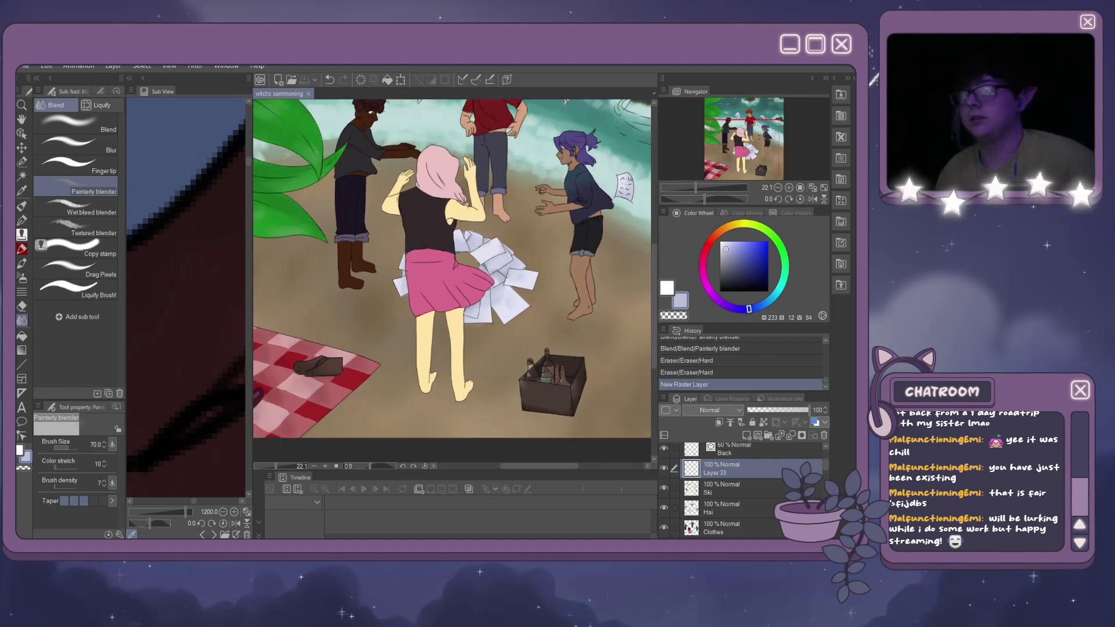
{"action": "scroll", "coordinate": [167, 347], "scroll_direction": "down", "scroll_amount": 12}
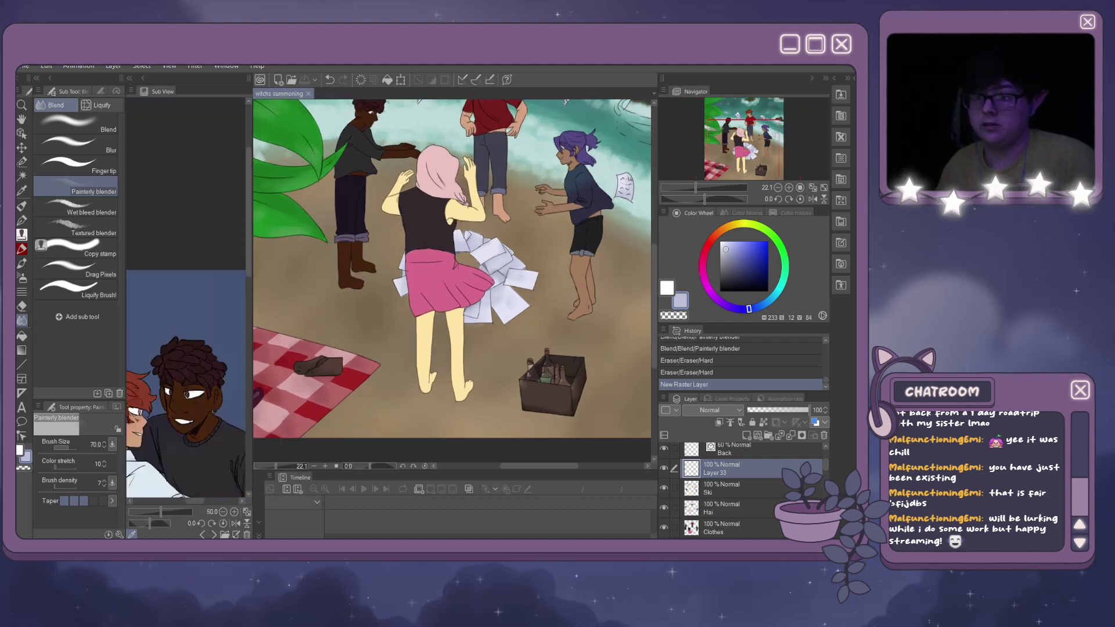
{"action": "left_click", "coordinate": [202, 534]}
{"action": "left_click", "coordinate": [202, 534]}
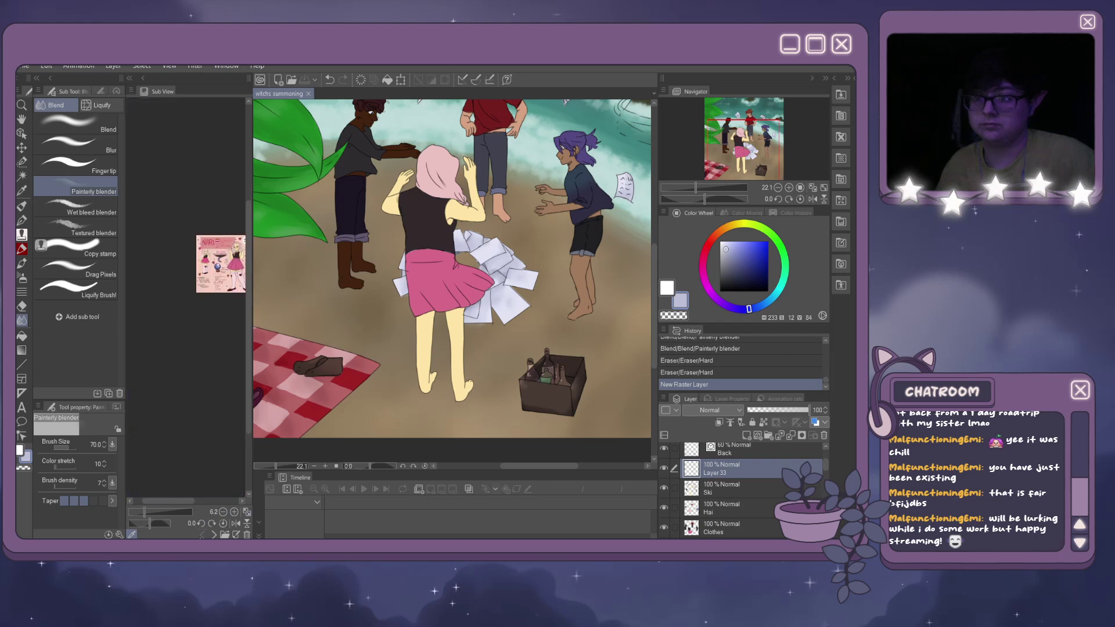
{"action": "scroll", "coordinate": [223, 242], "scroll_direction": "down", "scroll_amount": 2}
{"action": "scroll", "coordinate": [227, 243], "scroll_direction": "up", "scroll_amount": 3}
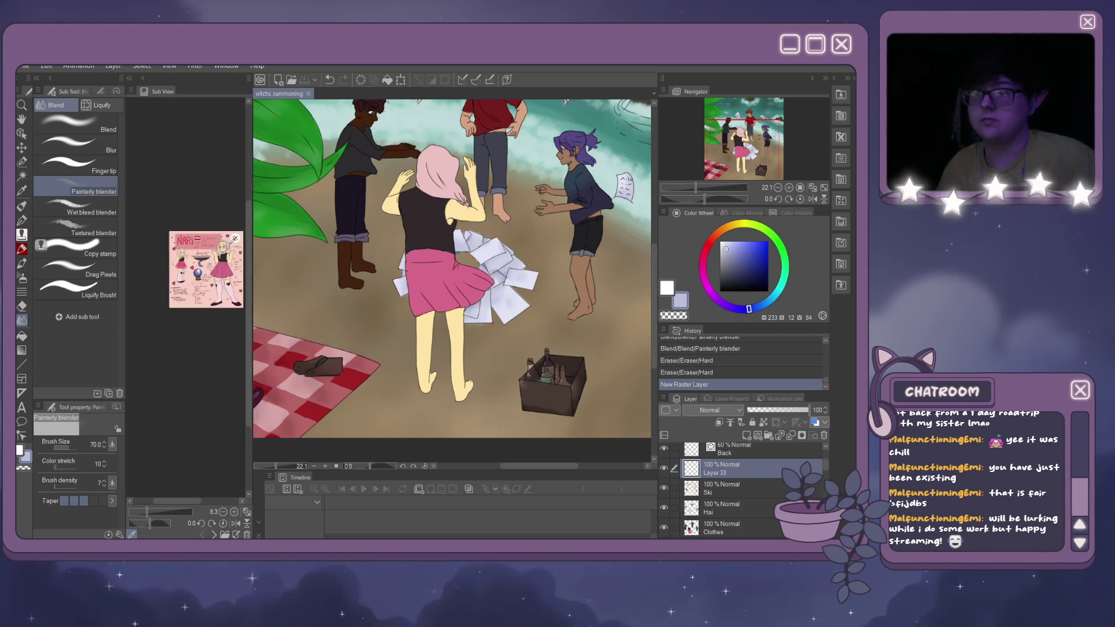
{"action": "scroll", "coordinate": [186, 325], "scroll_direction": "up", "scroll_amount": 5}
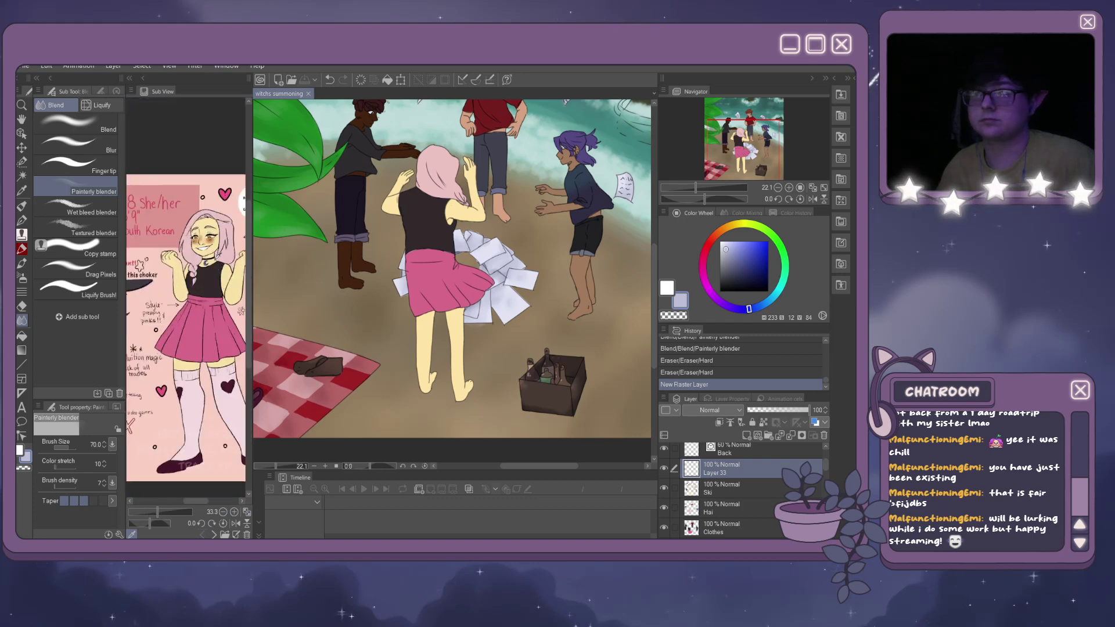
Sample the skin tone from the pink-haired character's reference and shift it to a slightly darker, more orange shading colour.
{"action": "scroll", "coordinate": [139, 265], "scroll_direction": "up", "scroll_amount": 3}
{"action": "left_click", "coordinate": [218, 257]}
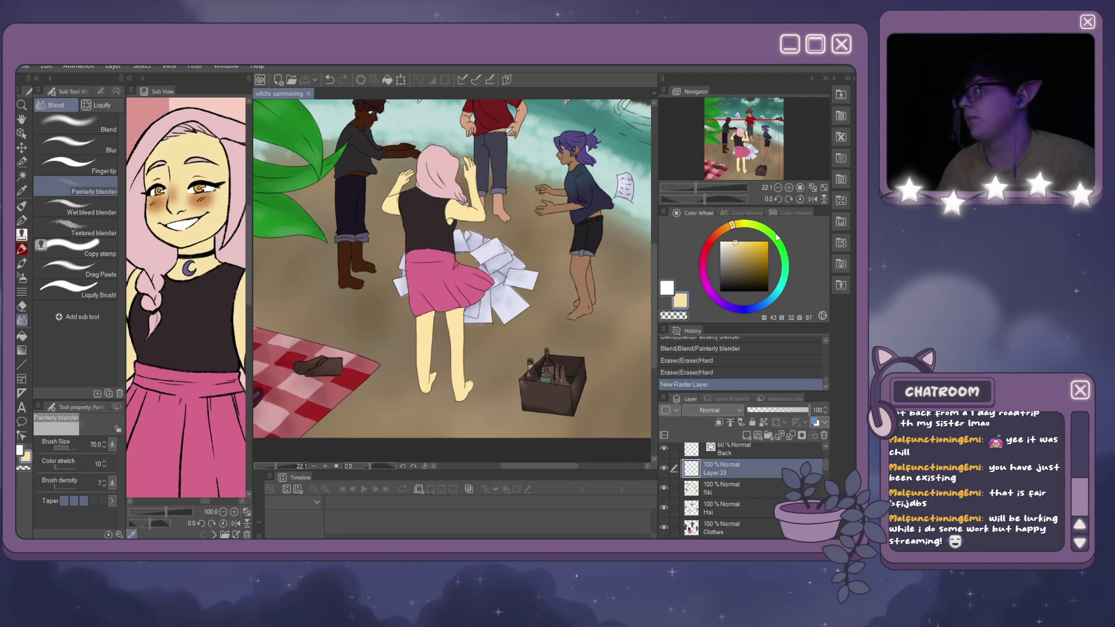
{"action": "left_click", "coordinate": [729, 233]}
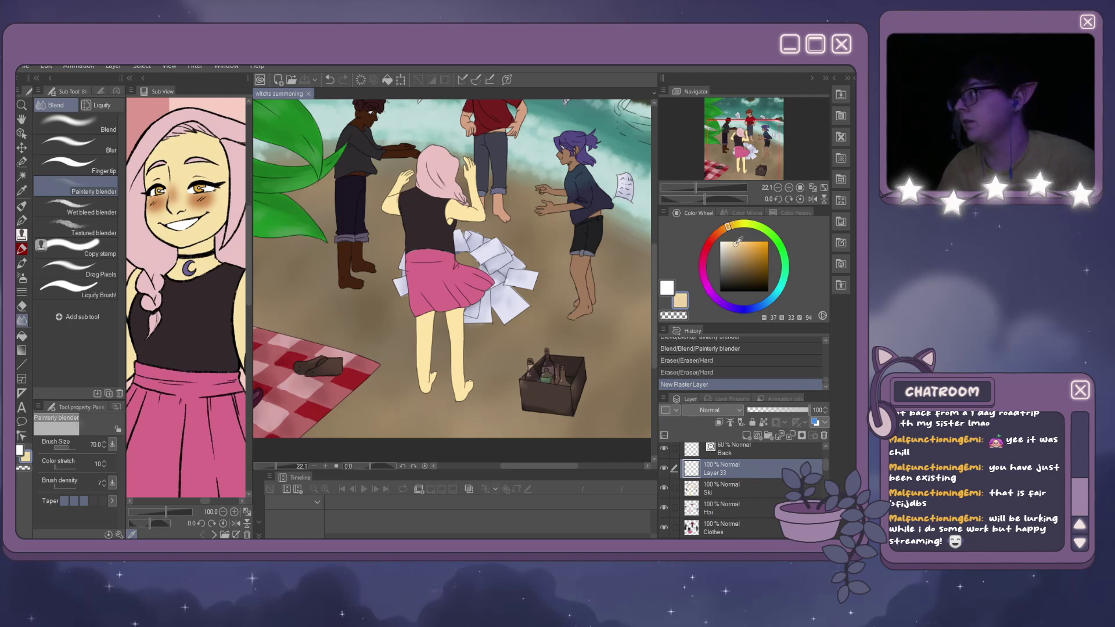
{"action": "scroll", "coordinate": [427, 183], "scroll_direction": "up", "scroll_amount": 5}
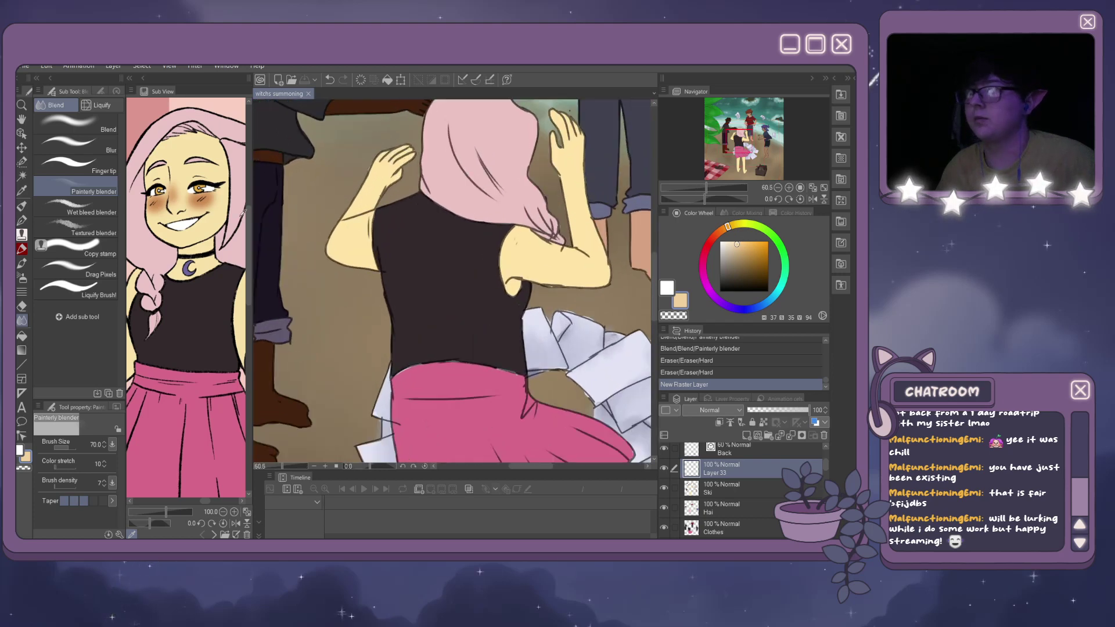
{"action": "left_click", "coordinate": [21, 220]}
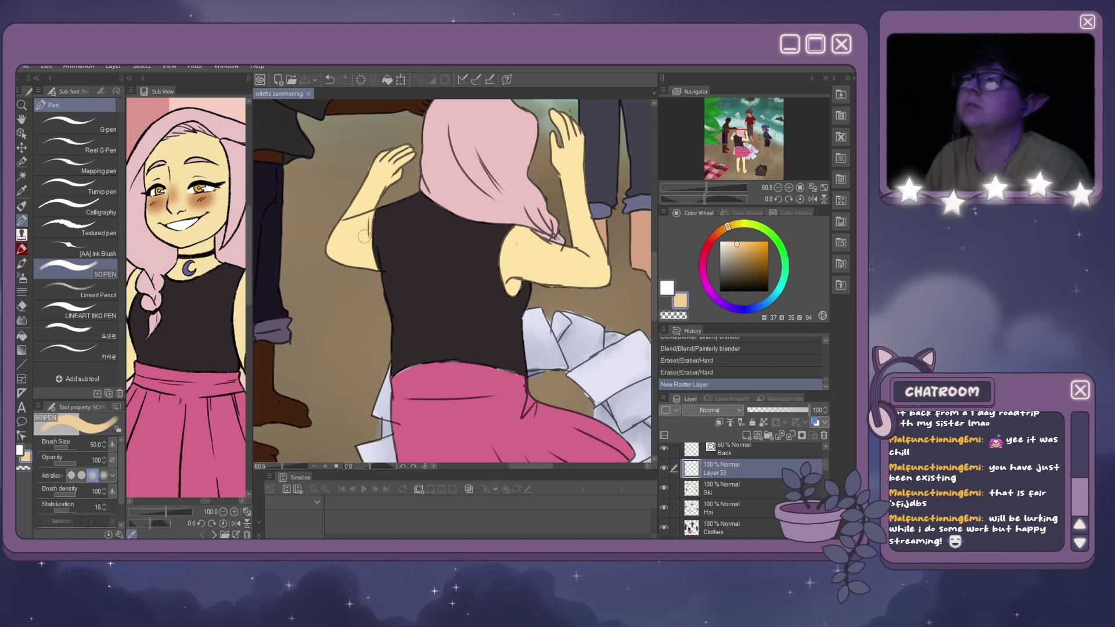
{"action": "left_click_drag", "start_coordinate": [366, 218], "coordinate": [359, 247]}
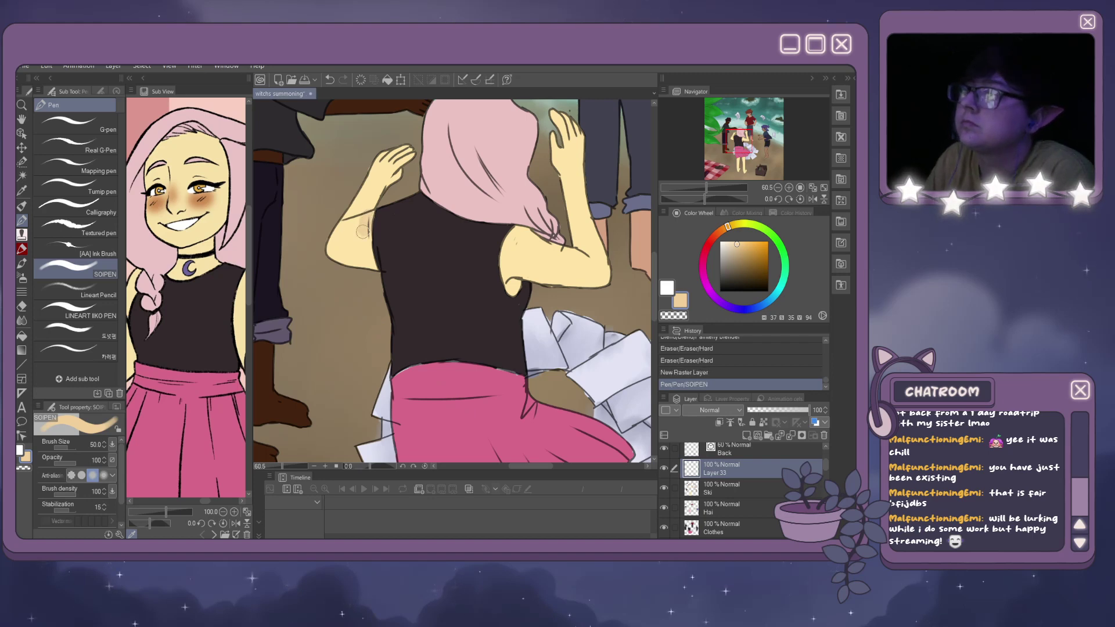
{"action": "key", "text": "ctrl+z"}
{"action": "key", "text": "ctrl+z"}
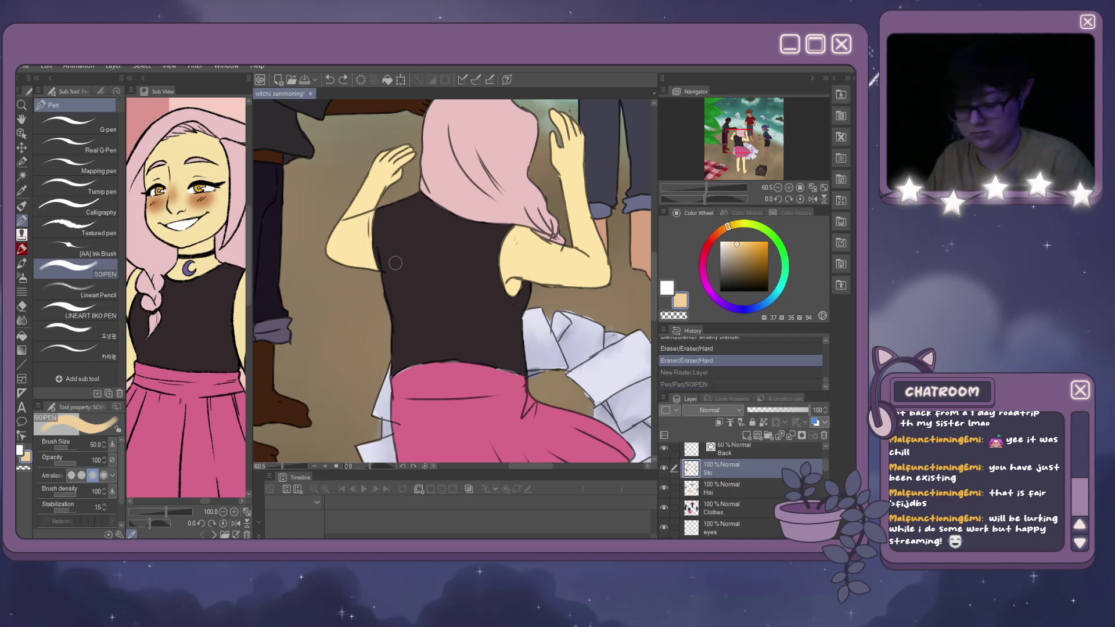
Replace the empty layer above Ski with a duplicate of the Ski layer named Skishade.
{"action": "key", "text": "ctrl+y"}
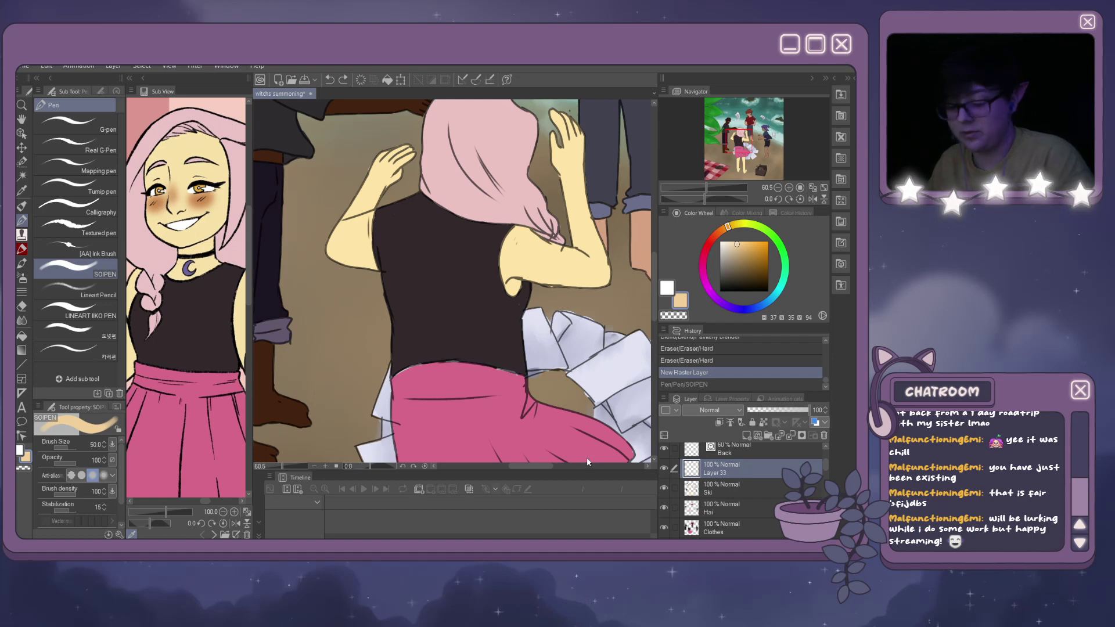
{"action": "key", "text": "ctrl+z"}
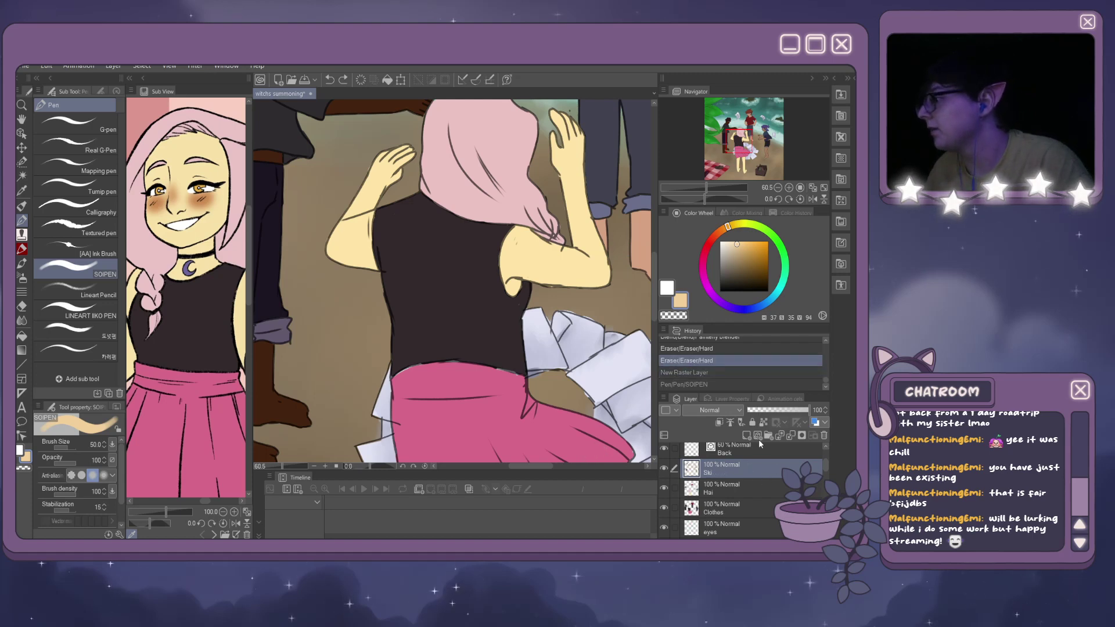
{"action": "key", "text": "ctrl+j"}
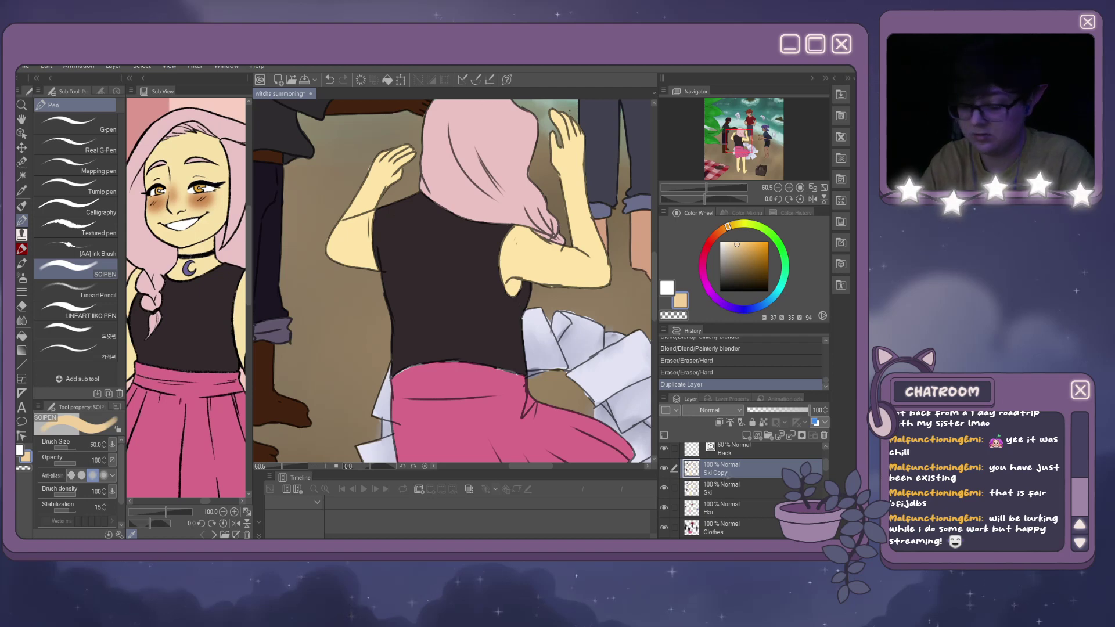
{"action": "double_click", "coordinate": [720, 473]}
{"action": "type", "text": "Skishade"}
{"action": "key", "text": "Return"}
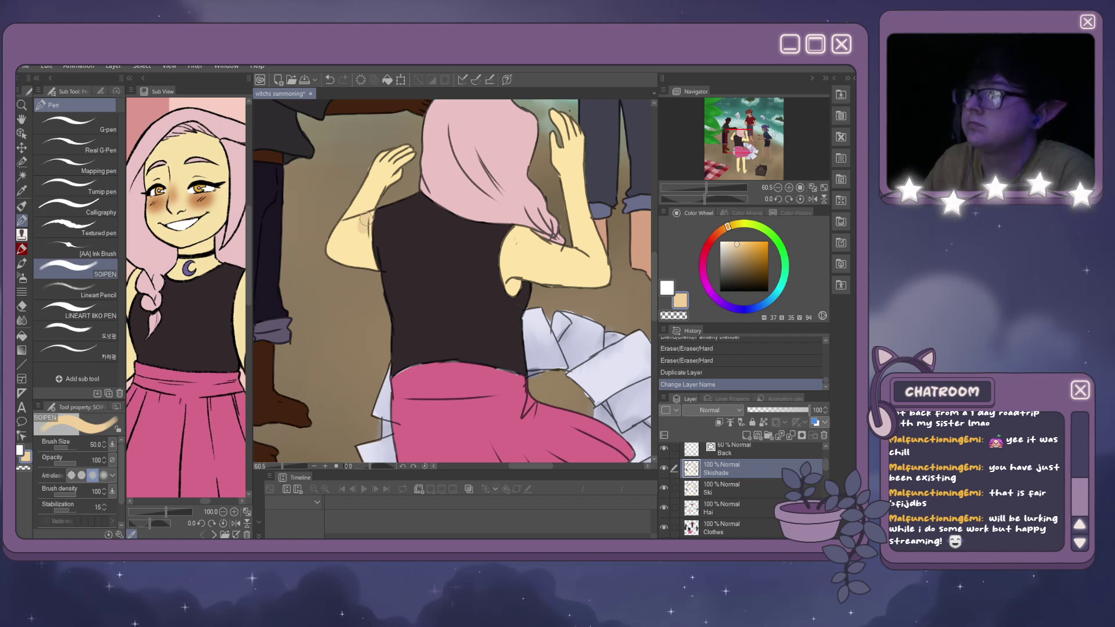
Try a shading stroke on the pink-haired figure's left arm and undo it.
{"action": "left_click_drag", "start_coordinate": [365, 228], "coordinate": [368, 251]}
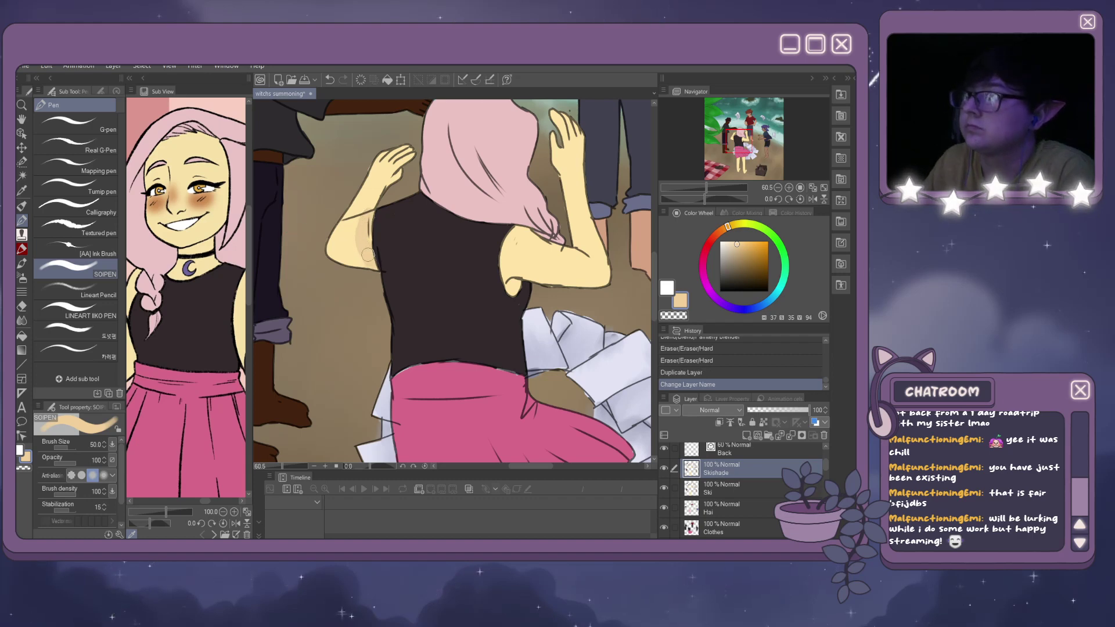
{"action": "key", "text": "ctrl+z"}
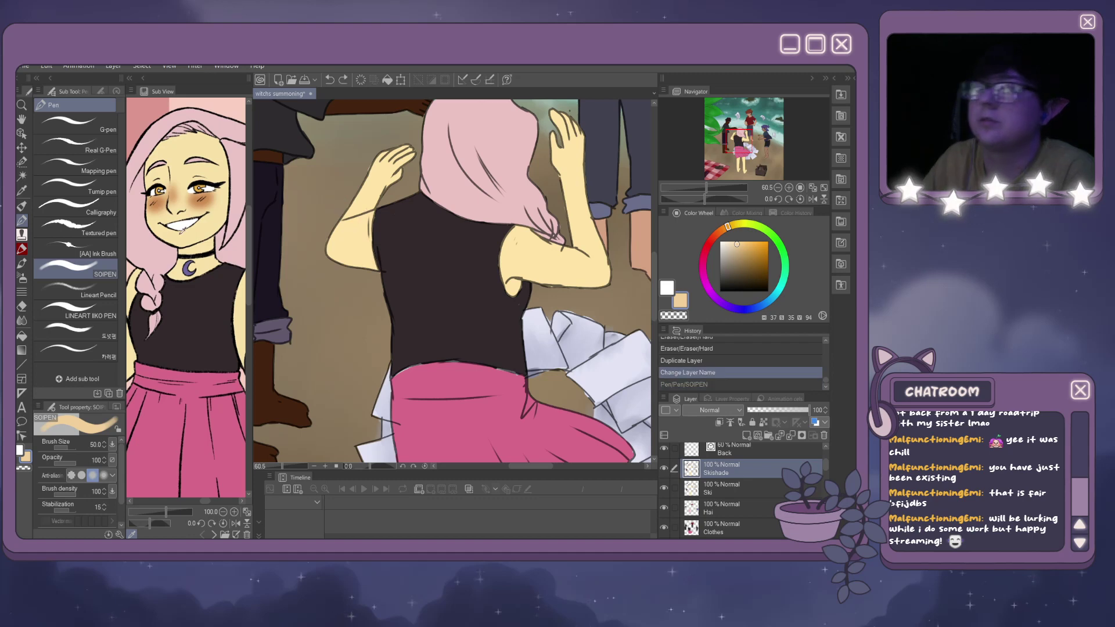
Auto-select the skin areas of the pink-haired figure and the dark-shirted figure on the Skishade layer.
{"action": "left_click", "coordinate": [21, 176]}
{"action": "left_click", "coordinate": [351, 226]}
{"action": "left_click", "coordinate": [574, 262]}
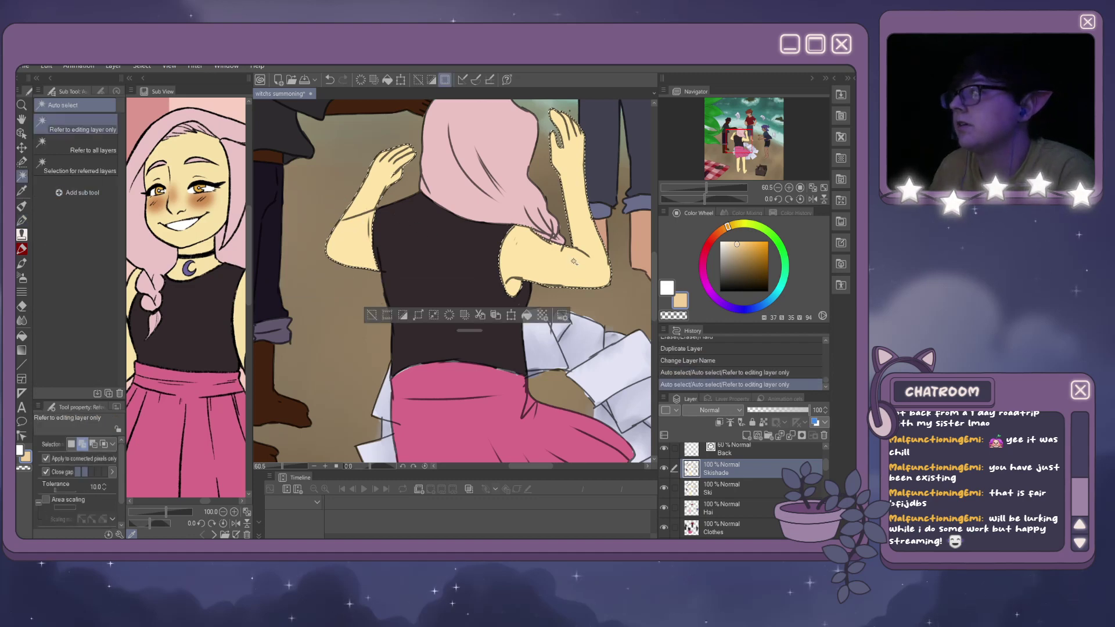
{"action": "scroll", "coordinate": [573, 262], "scroll_direction": "down", "scroll_amount": 4}
{"action": "left_click", "coordinate": [491, 413]}
{"action": "left_click", "coordinate": [491, 412]}
{"action": "left_click", "coordinate": [410, 307]}
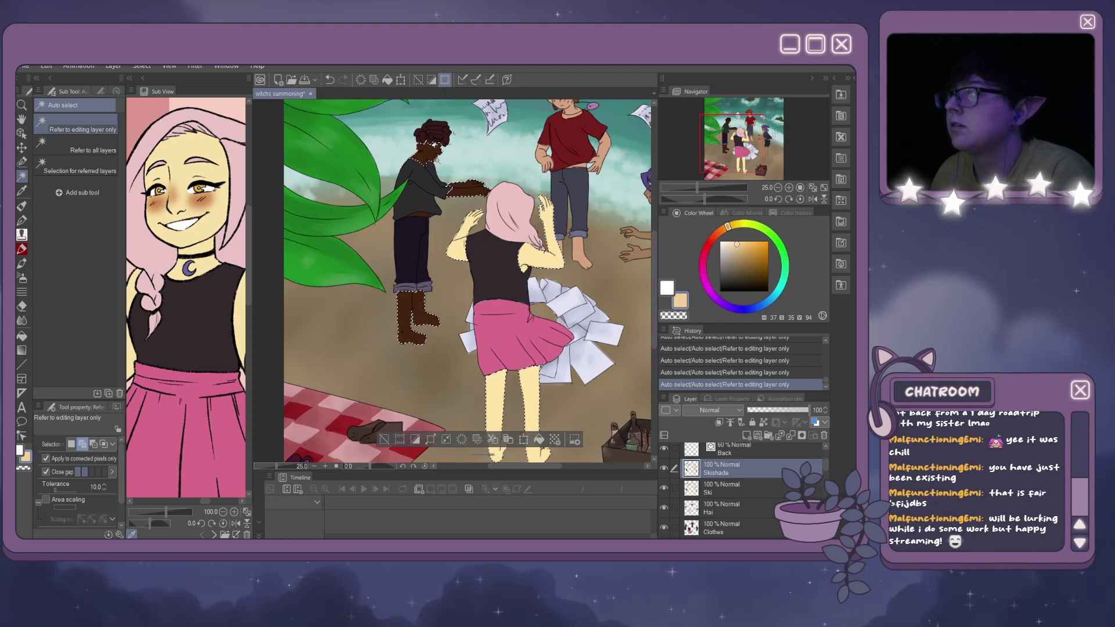
Add the red-shirted figure's skin areas, including face, arms and feet, to the selection.
{"action": "scroll", "coordinate": [407, 226], "scroll_direction": "up", "scroll_amount": 5}
{"action": "scroll", "coordinate": [407, 239], "scroll_direction": "down", "scroll_amount": 4}
{"action": "scroll", "coordinate": [555, 185], "scroll_direction": "up", "scroll_amount": 1}
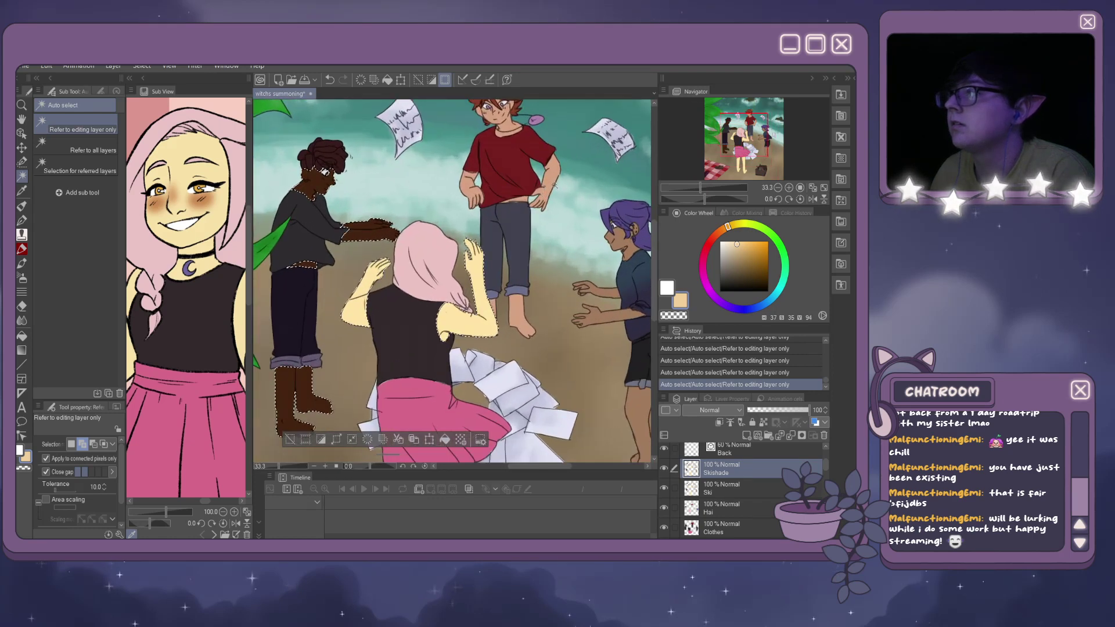
{"action": "left_click", "coordinate": [545, 186]}
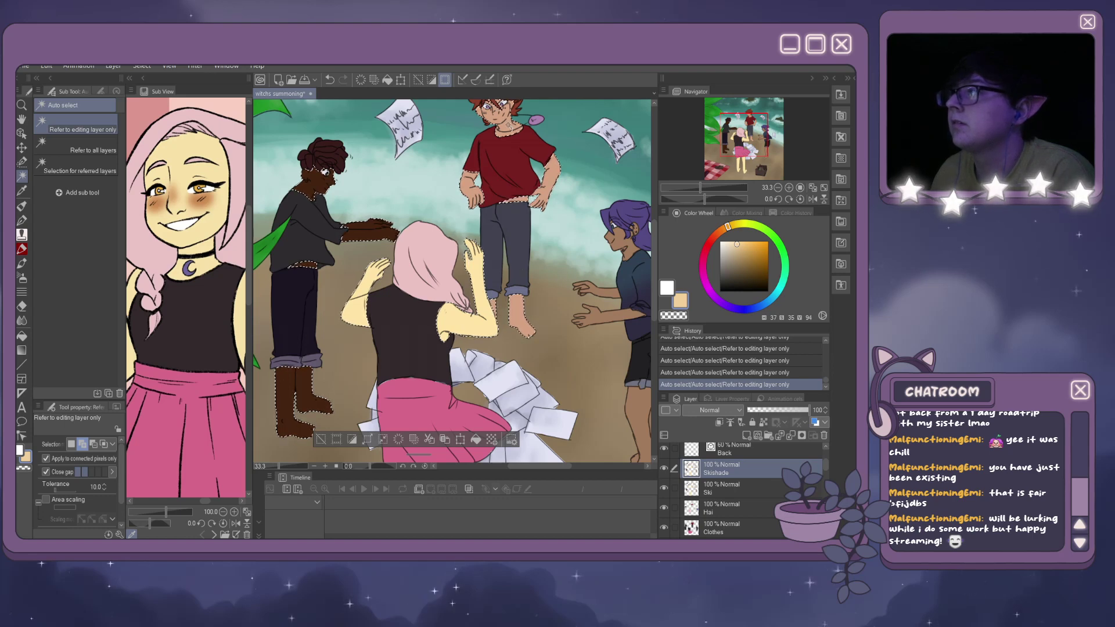
{"action": "scroll", "coordinate": [506, 123], "scroll_direction": "down", "scroll_amount": 2}
{"action": "scroll", "coordinate": [504, 110], "scroll_direction": "up", "scroll_amount": 5}
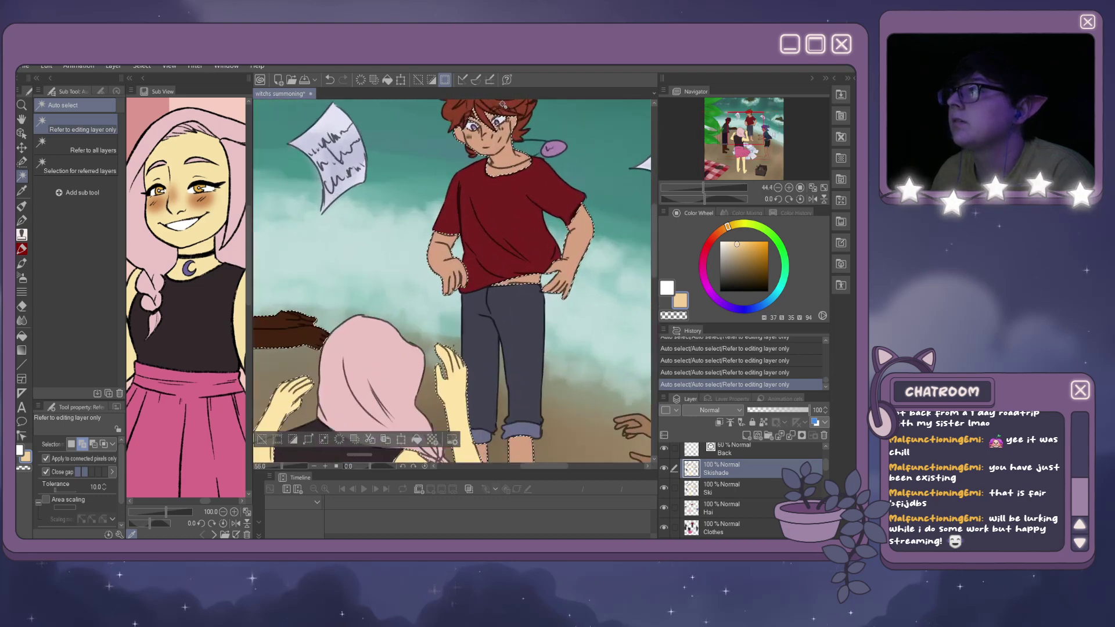
{"action": "scroll", "coordinate": [503, 104], "scroll_direction": "up", "scroll_amount": 1}
{"action": "scroll", "coordinate": [499, 105], "scroll_direction": "down", "scroll_amount": 3}
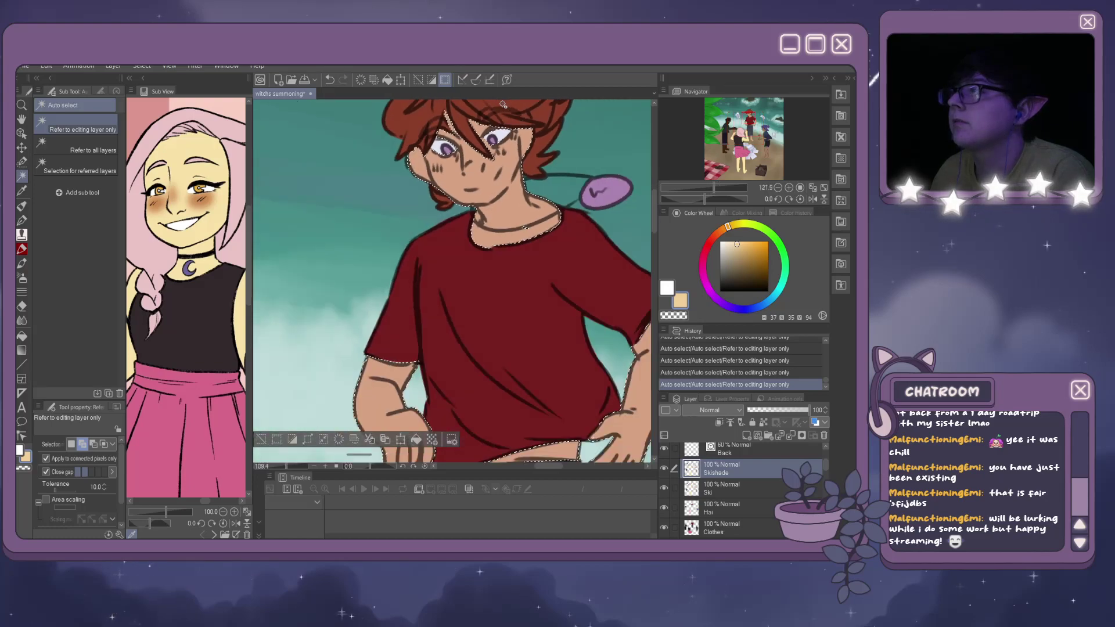
Add the purple-haired figure's skin to the selection, filling the gap on the lower hand with the Selection pen.
{"action": "scroll", "coordinate": [496, 106], "scroll_direction": "down", "scroll_amount": 3}
{"action": "scroll", "coordinate": [586, 249], "scroll_direction": "up", "scroll_amount": 4}
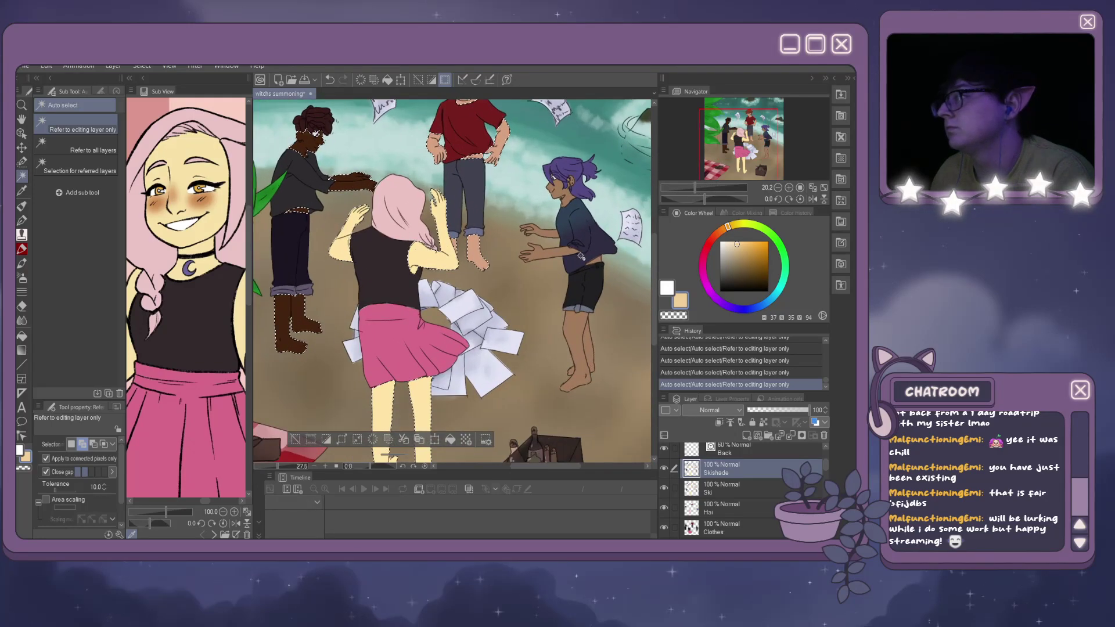
{"action": "left_click", "coordinate": [586, 248]}
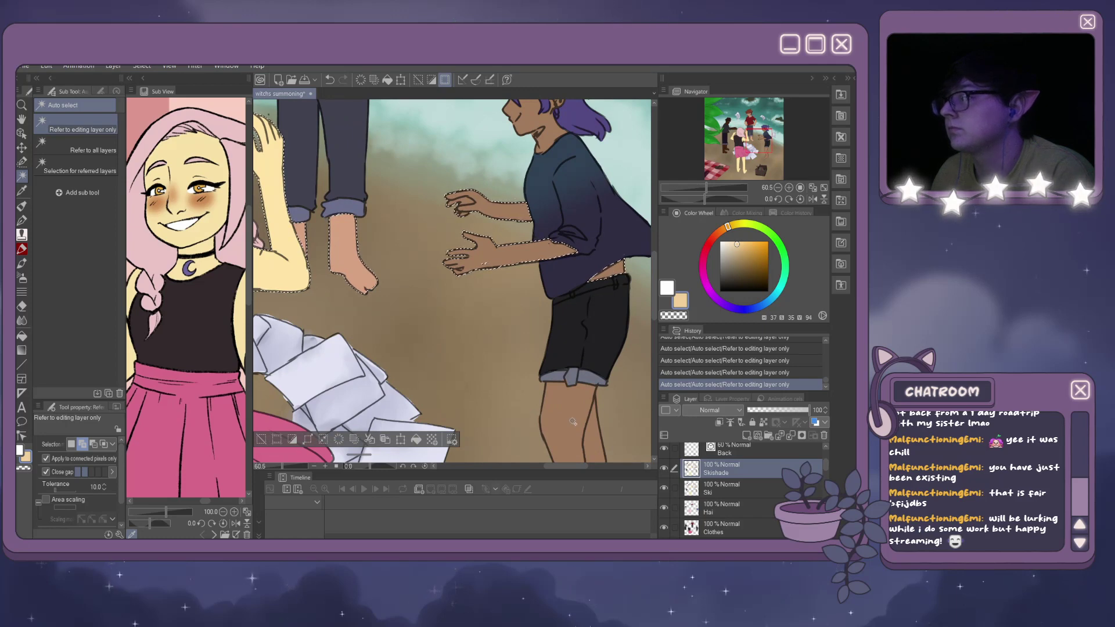
{"action": "scroll", "coordinate": [602, 435], "scroll_direction": "down", "scroll_amount": 3}
{"action": "scroll", "coordinate": [546, 276], "scroll_direction": "up", "scroll_amount": 2}
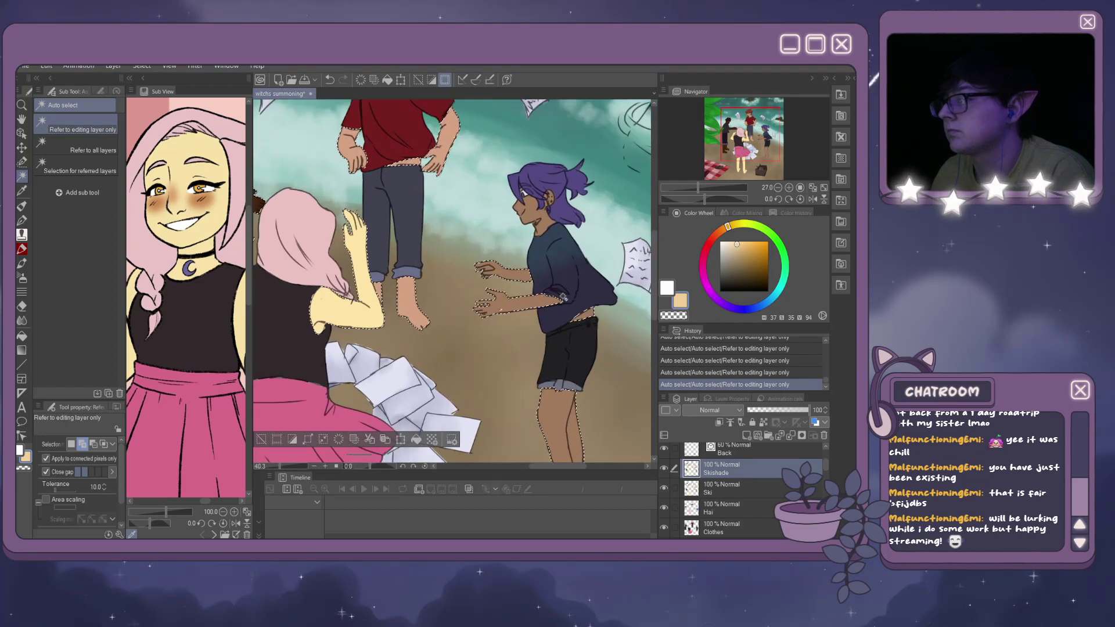
{"action": "scroll", "coordinate": [546, 276], "scroll_direction": "up", "scroll_amount": 2}
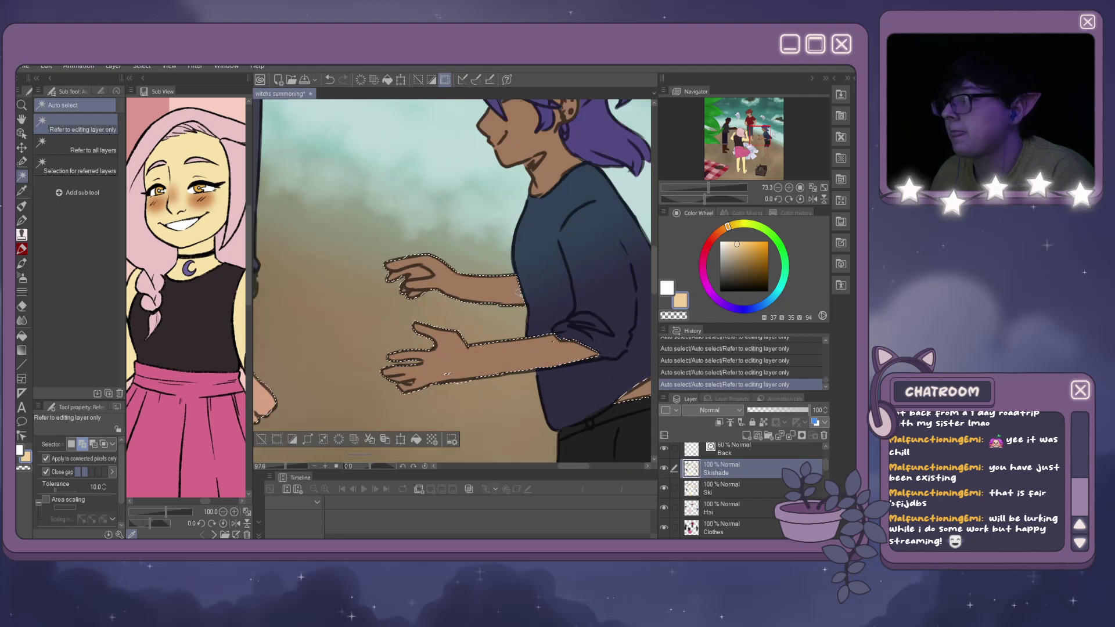
{"action": "left_click", "coordinate": [24, 163]}
{"action": "left_click_drag", "start_coordinate": [450, 375], "coordinate": [467, 366]}
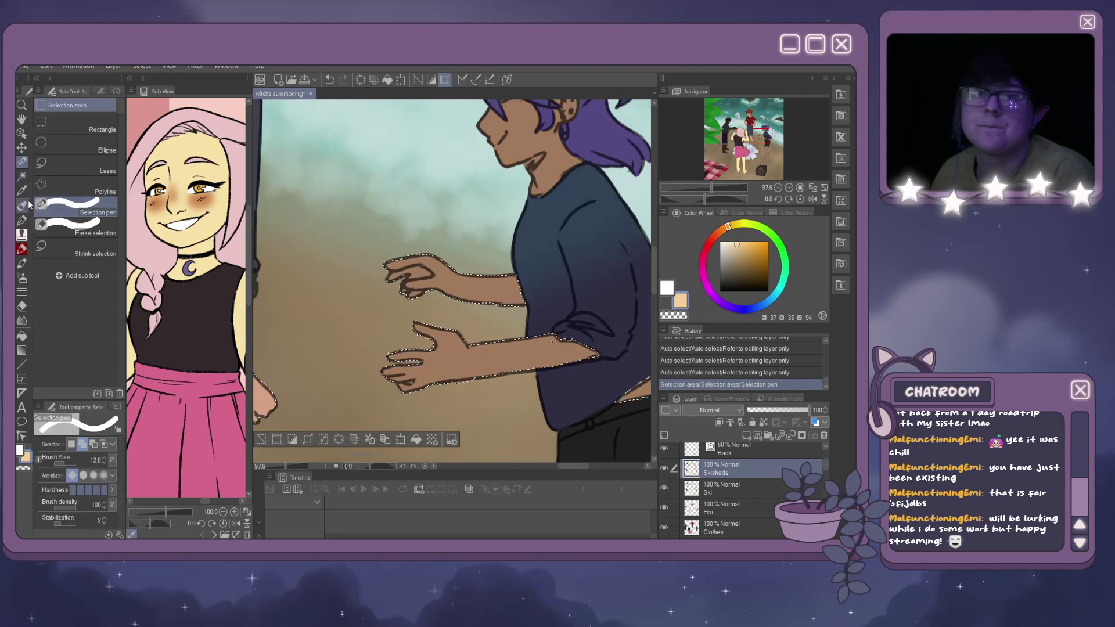
Paint light-orange shadows with the SOIPEN on the pink-haired figure's left upper arm beside the black top.
{"action": "left_click", "coordinate": [22, 221]}
{"action": "scroll", "coordinate": [550, 189], "scroll_direction": "down", "scroll_amount": 2}
{"action": "scroll", "coordinate": [550, 189], "scroll_direction": "down", "scroll_amount": 1}
{"action": "scroll", "coordinate": [615, 264], "scroll_direction": "up", "scroll_amount": 3}
{"action": "scroll", "coordinate": [409, 218], "scroll_direction": "down", "scroll_amount": 3}
{"action": "scroll", "coordinate": [409, 218], "scroll_direction": "down", "scroll_amount": 6}
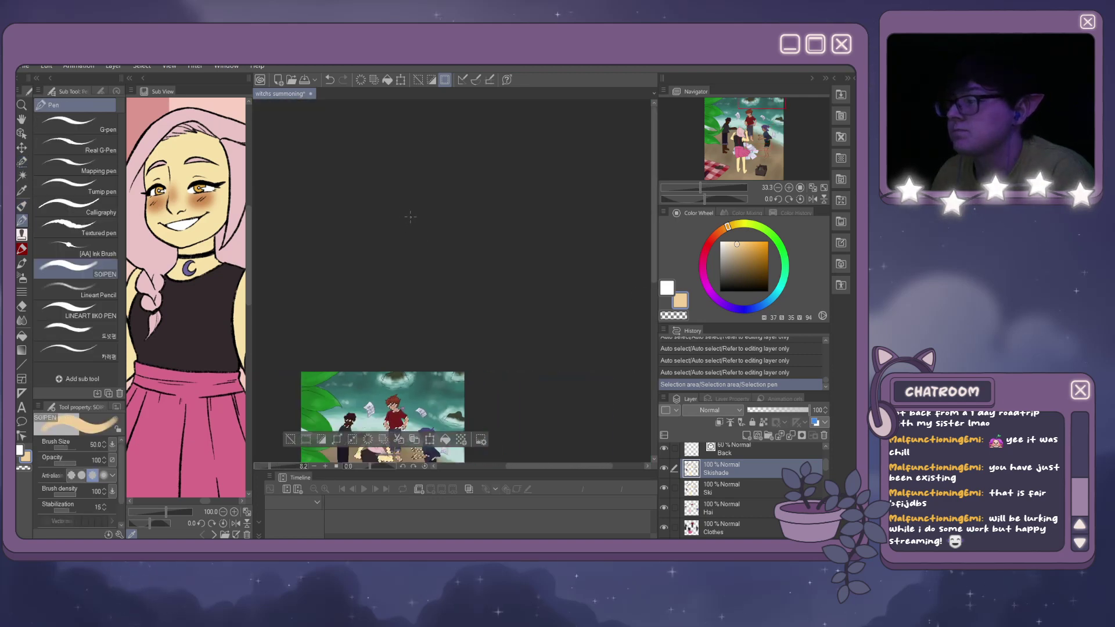
{"action": "left_click", "coordinate": [647, 250]}
{"action": "left_click_drag", "start_coordinate": [656, 261], "coordinate": [651, 292]}
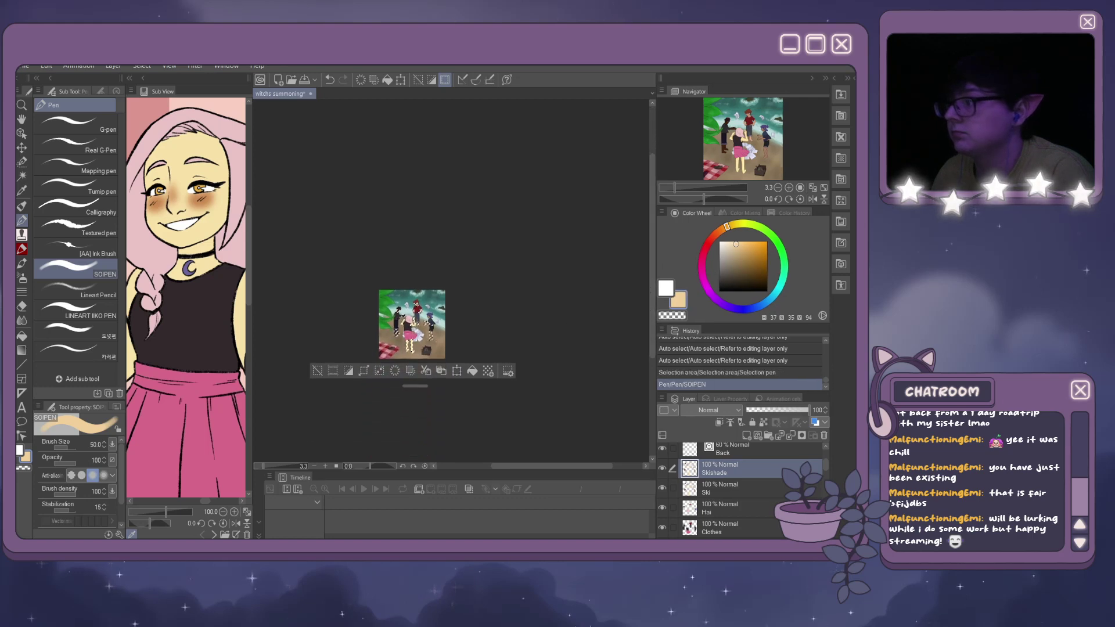
{"action": "scroll", "coordinate": [410, 333], "scroll_direction": "up", "scroll_amount": 7}
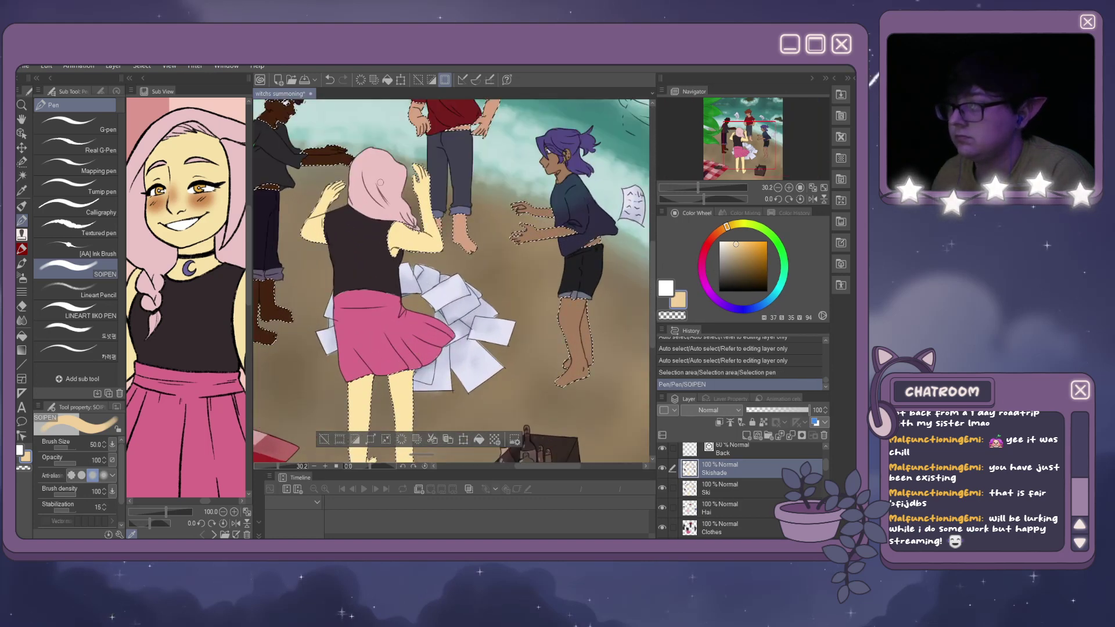
{"action": "scroll", "coordinate": [377, 194], "scroll_direction": "up", "scroll_amount": 5}
{"action": "left_click_drag", "start_coordinate": [294, 264], "coordinate": [298, 308]}
{"action": "mouse_move", "coordinate": [300, 260]}
{"action": "left_mouse_down"}
{"action": "mouse_move", "coordinate": [279, 256]}
{"action": "mouse_move", "coordinate": [313, 244]}
{"action": "left_mouse_up"}
Paint light-orange shadows on the pink-haired figure's right arm, at the shoulder, under the hair and along the forearm.
{"action": "left_click_drag", "start_coordinate": [454, 280], "coordinate": [448, 331]}
{"action": "left_click_drag", "start_coordinate": [460, 280], "coordinate": [482, 282]}
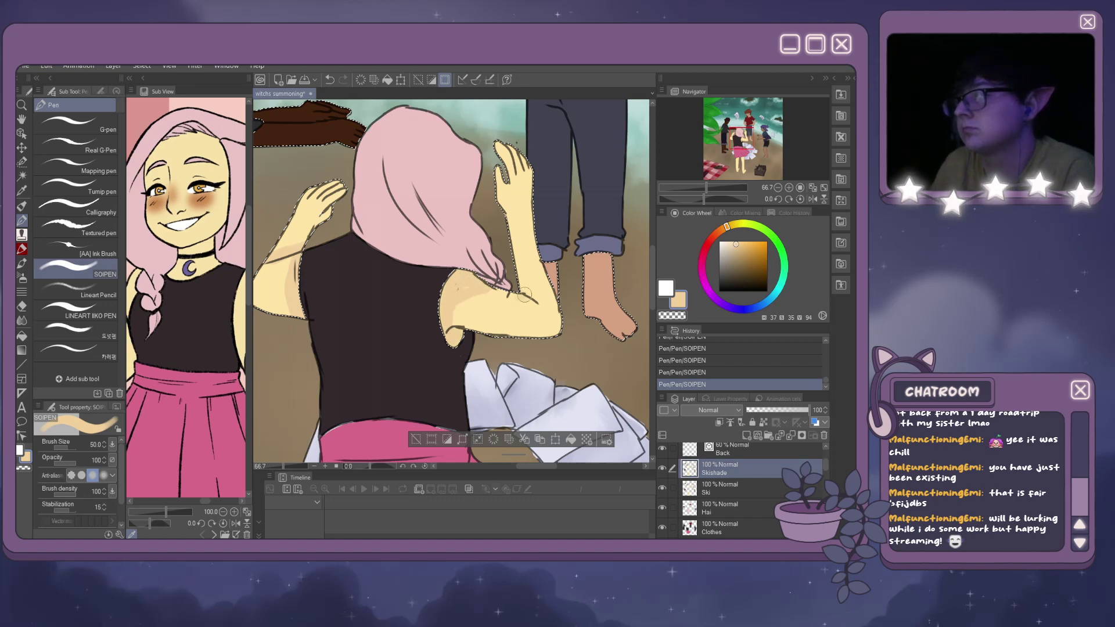
{"action": "key", "text": "ctrl+z"}
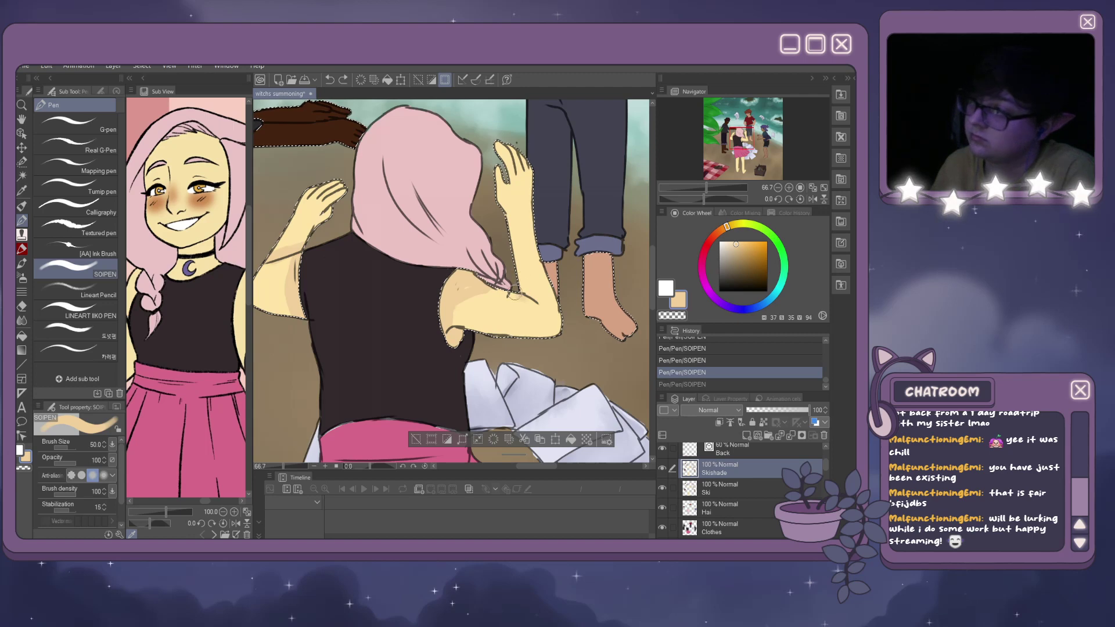
{"action": "left_click_drag", "start_coordinate": [517, 295], "coordinate": [537, 302]}
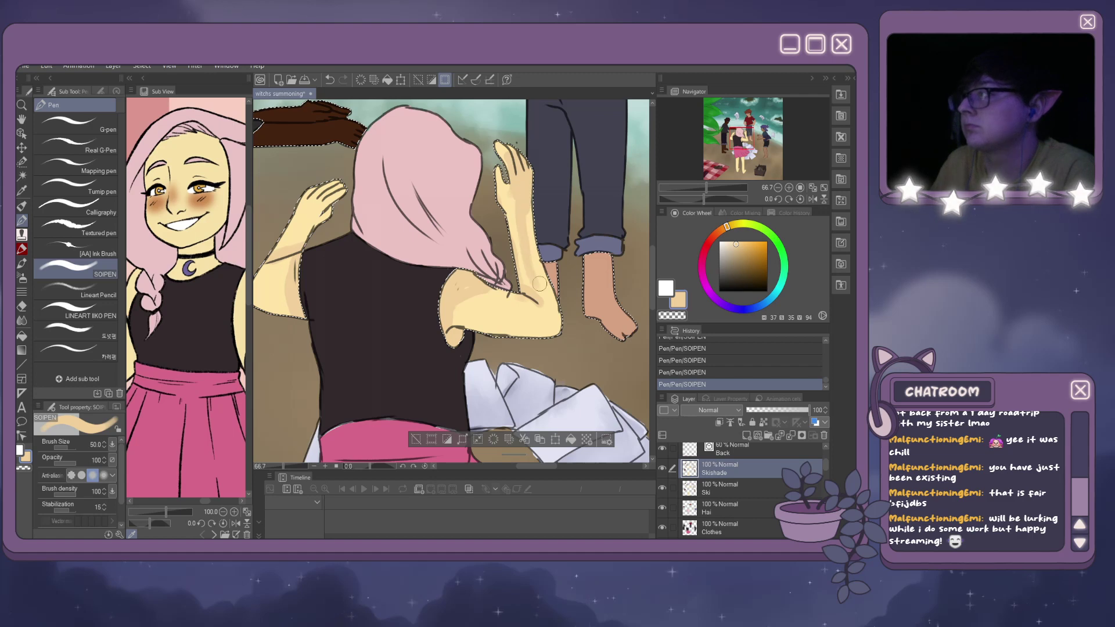
{"action": "mouse_move", "coordinate": [545, 294]}
{"action": "left_mouse_down"}
{"action": "mouse_move", "coordinate": [554, 328]}
{"action": "mouse_move", "coordinate": [461, 325]}
{"action": "left_mouse_up"}
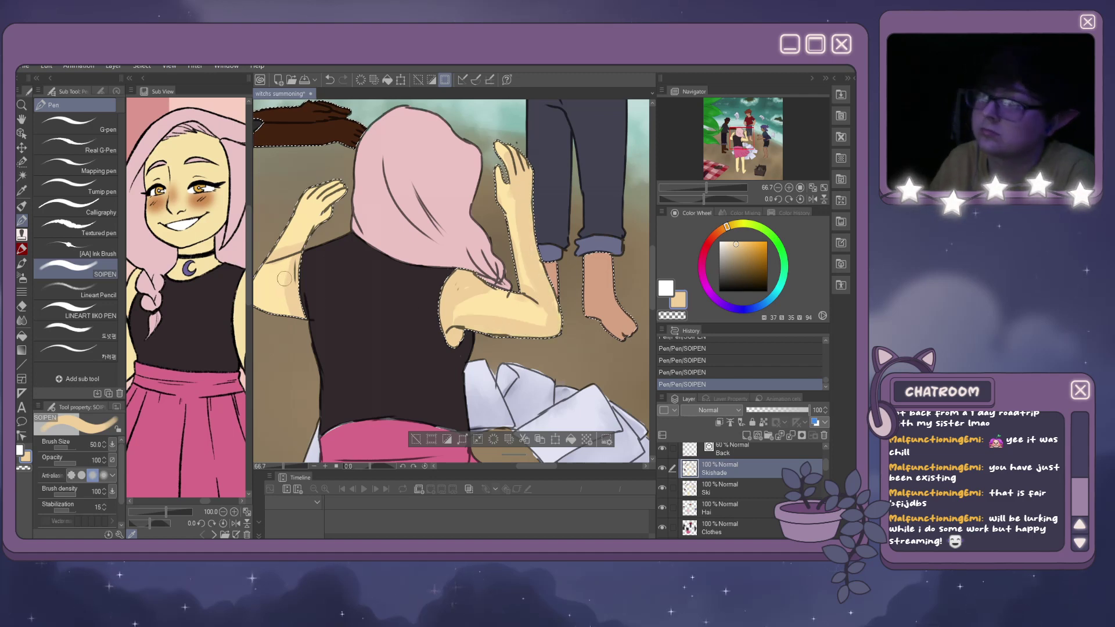
Undo the last stroke and repaint the light-orange shadow on the pink-haired figure's left upper arm.
{"action": "key", "text": "ctrl+z"}
{"action": "mouse_move", "coordinate": [292, 284]}
{"action": "left_mouse_down"}
{"action": "mouse_move", "coordinate": [266, 296]}
{"action": "mouse_move", "coordinate": [292, 304]}
{"action": "mouse_move", "coordinate": [278, 285]}
{"action": "mouse_move", "coordinate": [287, 252]}
{"action": "mouse_move", "coordinate": [277, 274]}
{"action": "mouse_move", "coordinate": [306, 215]}
{"action": "mouse_move", "coordinate": [276, 259]}
{"action": "mouse_move", "coordinate": [322, 198]}
{"action": "mouse_move", "coordinate": [295, 233]}
{"action": "left_mouse_up"}
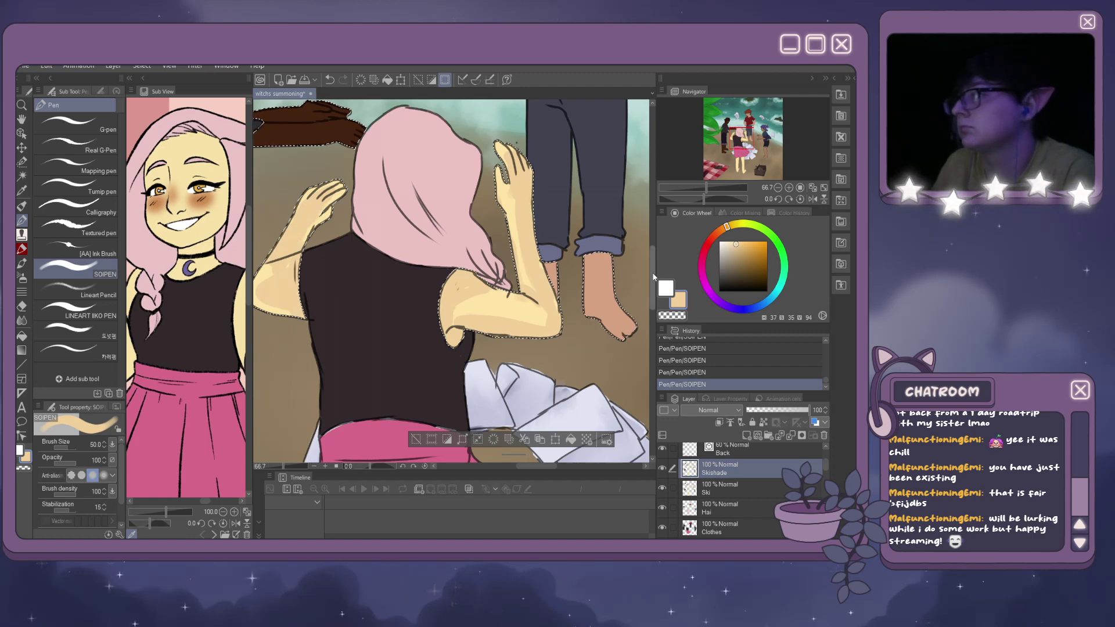
Paint a light-orange shadow down the pink-haired figure's left leg and trim its outer edge with the Hard eraser.
{"action": "scroll", "coordinate": [570, 298], "scroll_direction": "down", "scroll_amount": 5}
{"action": "mouse_move", "coordinate": [355, 206]}
{"action": "left_mouse_down"}
{"action": "mouse_move", "coordinate": [360, 279]}
{"action": "mouse_move", "coordinate": [363, 200]}
{"action": "mouse_move", "coordinate": [371, 334]}
{"action": "mouse_move", "coordinate": [364, 245]}
{"action": "left_mouse_up"}
{"action": "mouse_move", "coordinate": [366, 332]}
{"action": "left_mouse_down"}
{"action": "mouse_move", "coordinate": [378, 420]}
{"action": "mouse_move", "coordinate": [392, 390]}
{"action": "mouse_move", "coordinate": [381, 387]}
{"action": "mouse_move", "coordinate": [380, 283]}
{"action": "mouse_move", "coordinate": [393, 183]}
{"action": "mouse_move", "coordinate": [378, 201]}
{"action": "mouse_move", "coordinate": [378, 260]}
{"action": "left_mouse_up"}
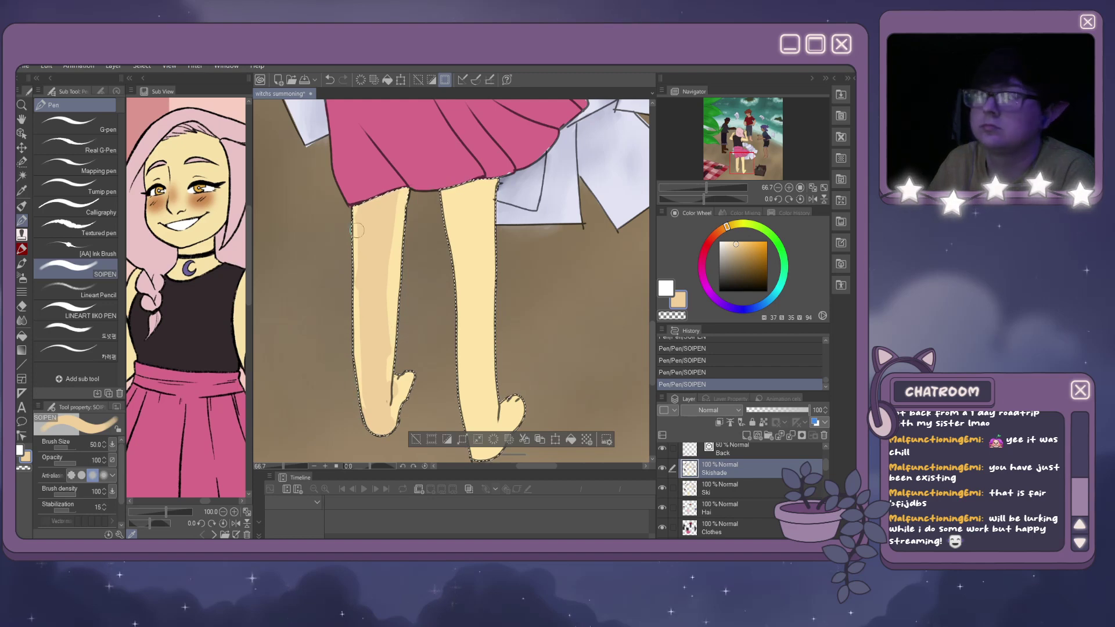
{"action": "mouse_move", "coordinate": [349, 294]}
{"action": "left_mouse_down"}
{"action": "mouse_move", "coordinate": [354, 191]}
{"action": "mouse_move", "coordinate": [349, 297]}
{"action": "left_mouse_up"}
{"action": "left_click_drag", "start_coordinate": [349, 377], "coordinate": [348, 366]}
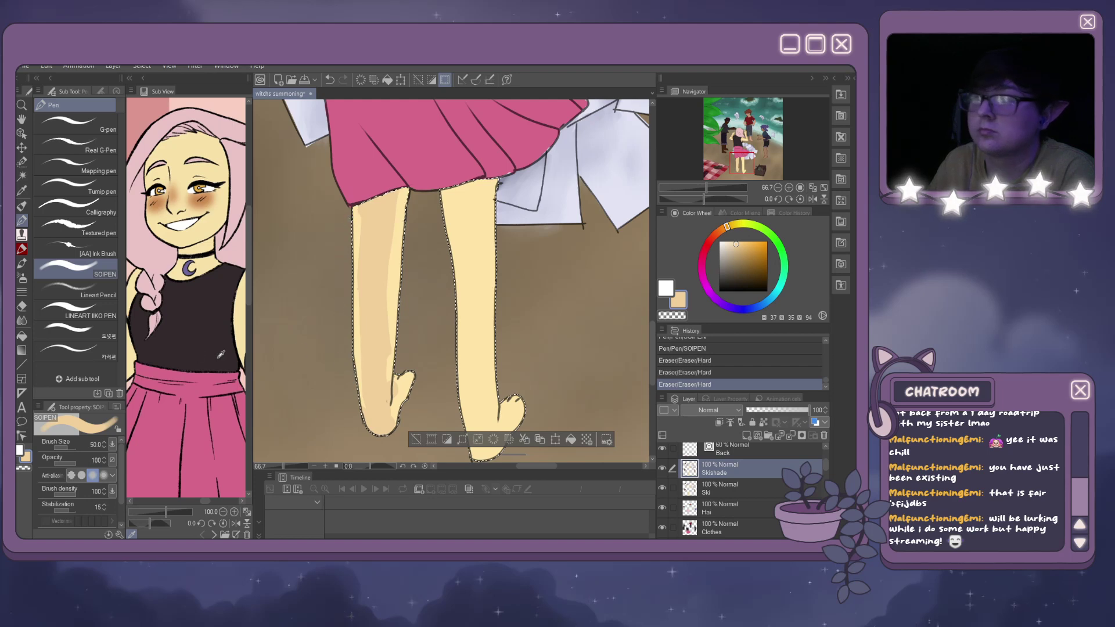
Shade the pink-haired figure's right leg with the SOIPEN, softening the shadow with the Soft eraser.
{"action": "left_click", "coordinate": [22, 308]}
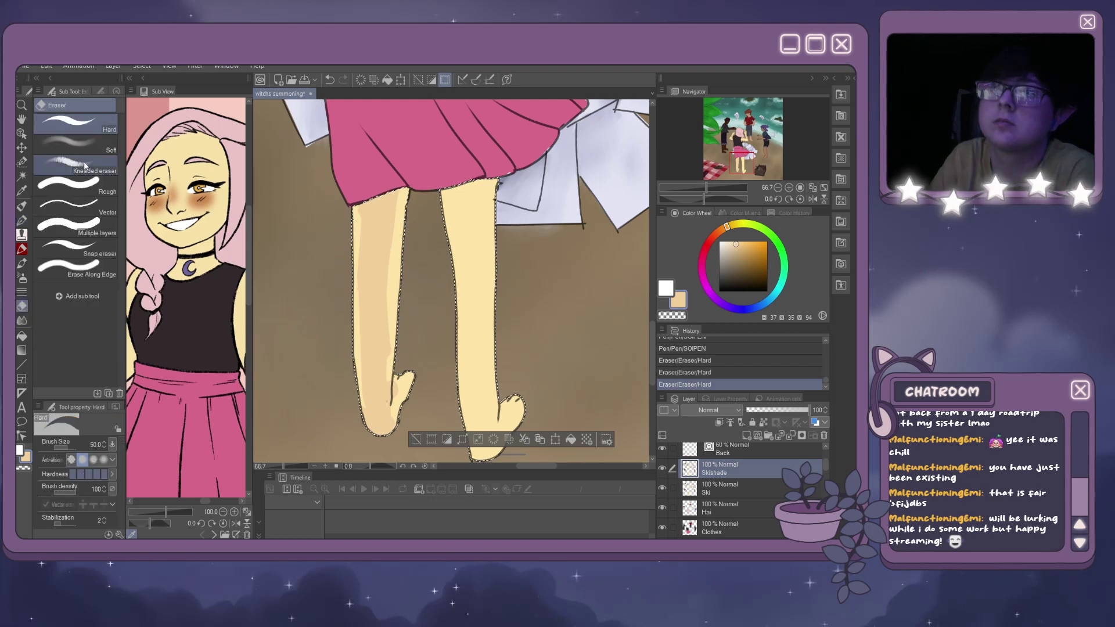
{"action": "left_click", "coordinate": [24, 211]}
{"action": "left_click", "coordinate": [24, 221]}
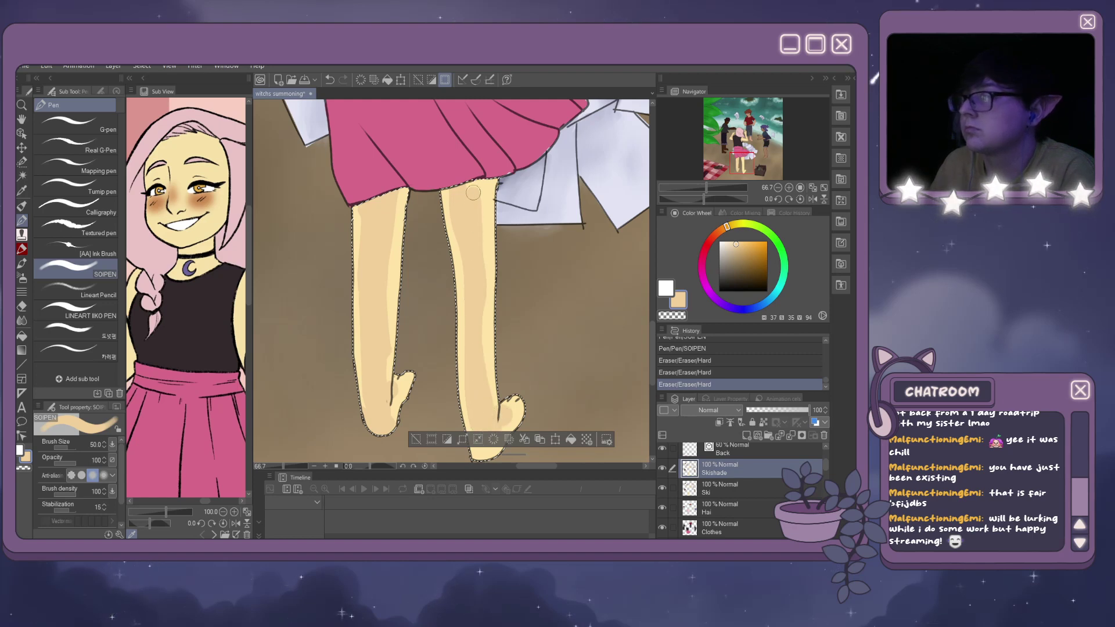
{"action": "left_click_drag", "start_coordinate": [493, 418], "coordinate": [497, 355]}
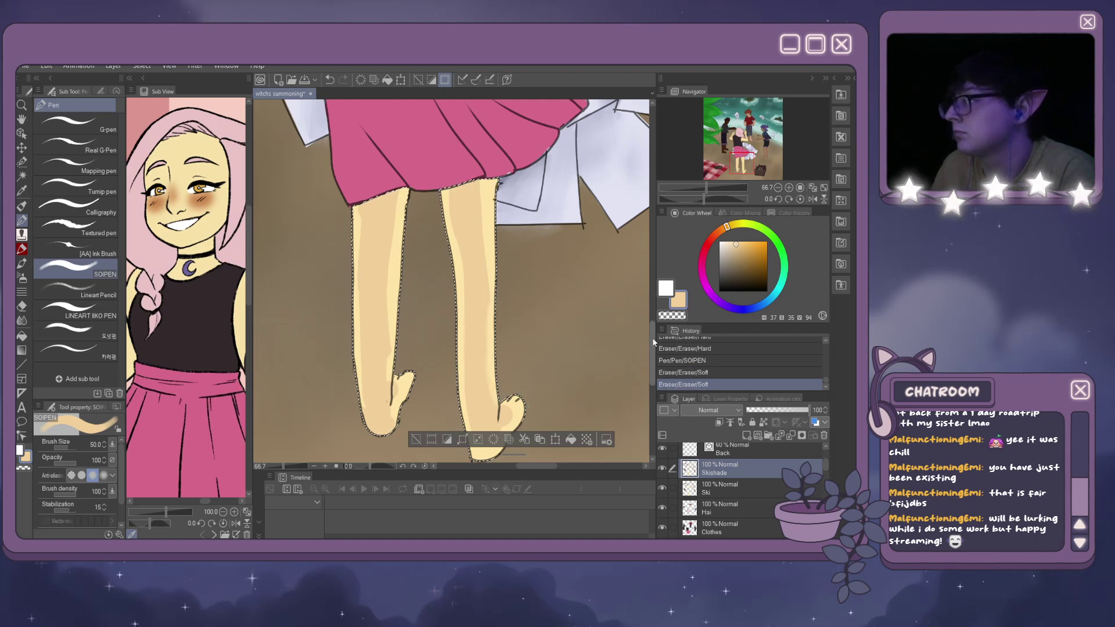
Paint light-orange shadows over the heels and soles of the pink-haired figure's feet.
{"action": "left_click_drag", "start_coordinate": [652, 337], "coordinate": [654, 371]}
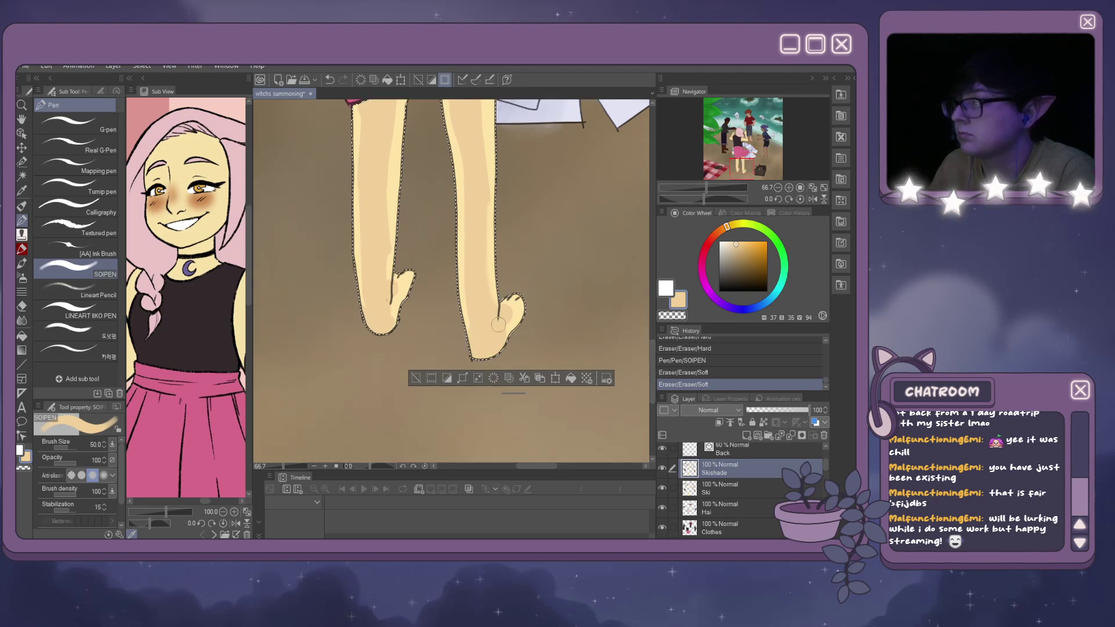
{"action": "left_click_drag", "start_coordinate": [479, 338], "coordinate": [488, 328]}
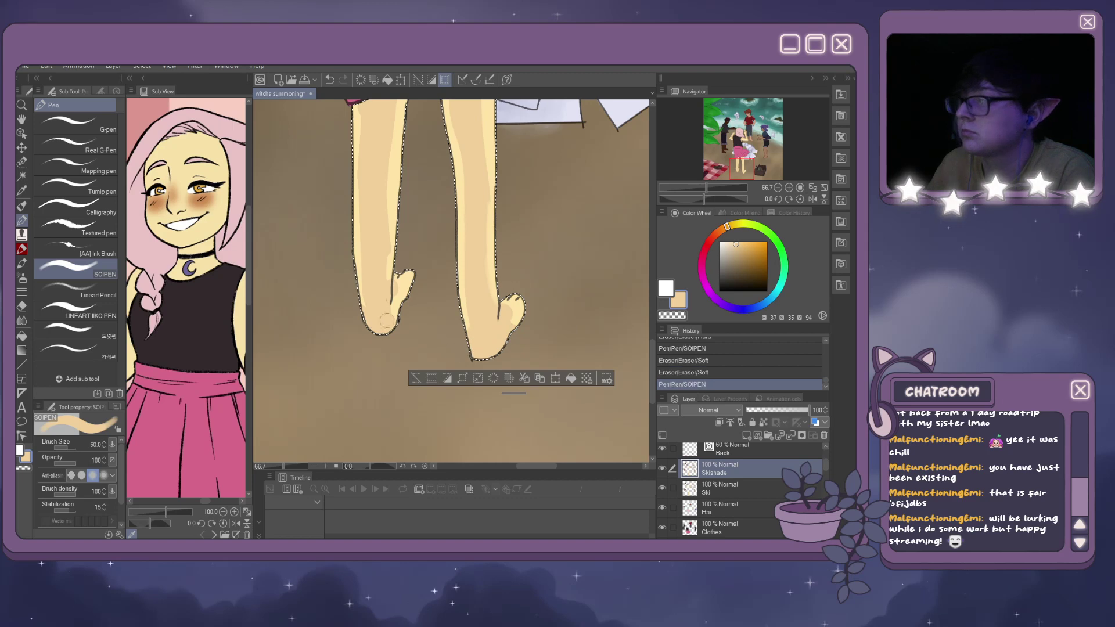
{"action": "mouse_move", "coordinate": [403, 305]}
{"action": "left_mouse_down"}
{"action": "mouse_move", "coordinate": [399, 316]}
{"action": "mouse_move", "coordinate": [448, 300]}
{"action": "mouse_move", "coordinate": [362, 297]}
{"action": "mouse_move", "coordinate": [409, 286]}
{"action": "left_mouse_up"}
Extend the shadow along the pink-haired figure's right forearm and elbow, cleaning up stray areas with the Soft eraser.
{"action": "scroll", "coordinate": [409, 286], "scroll_direction": "down", "scroll_amount": 8}
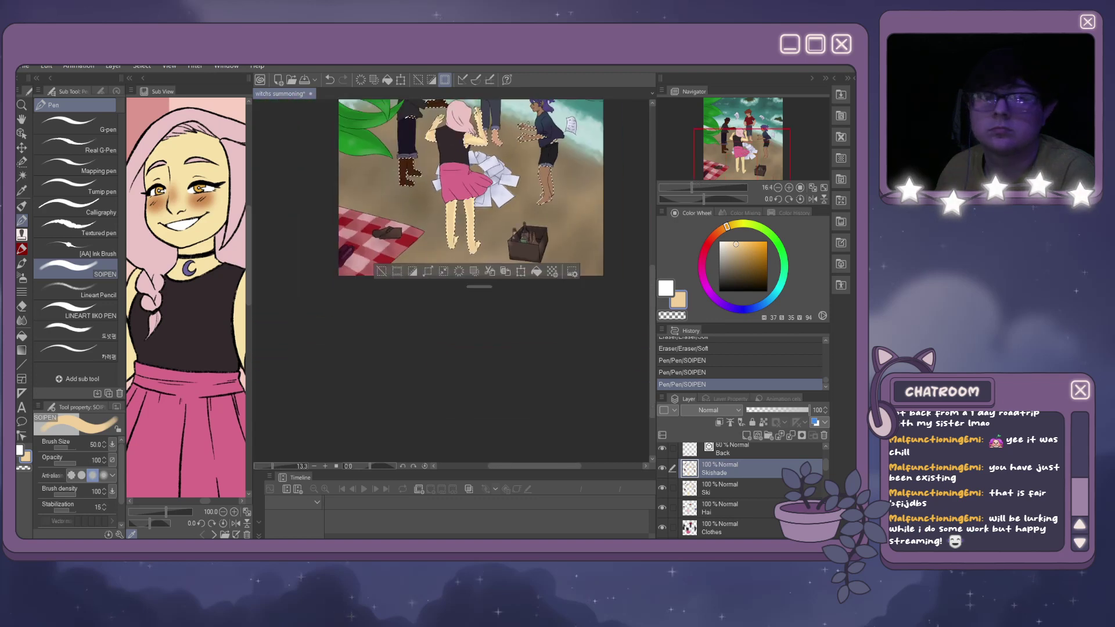
{"action": "scroll", "coordinate": [454, 209], "scroll_direction": "up", "scroll_amount": 5}
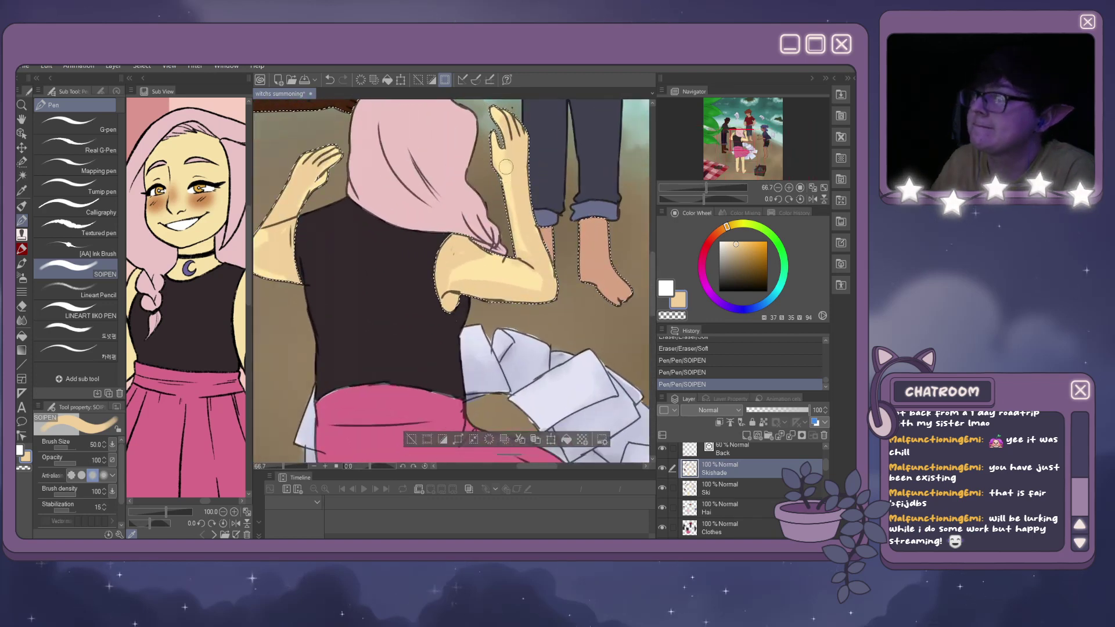
{"action": "left_click_drag", "start_coordinate": [519, 217], "coordinate": [533, 267]}
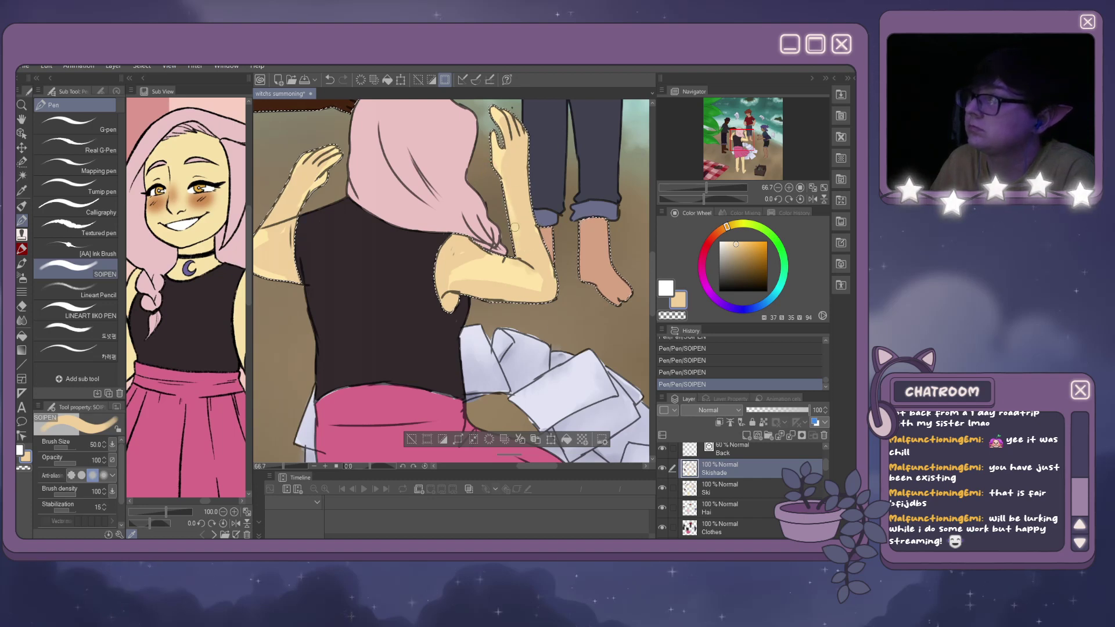
{"action": "left_click", "coordinate": [510, 258]}
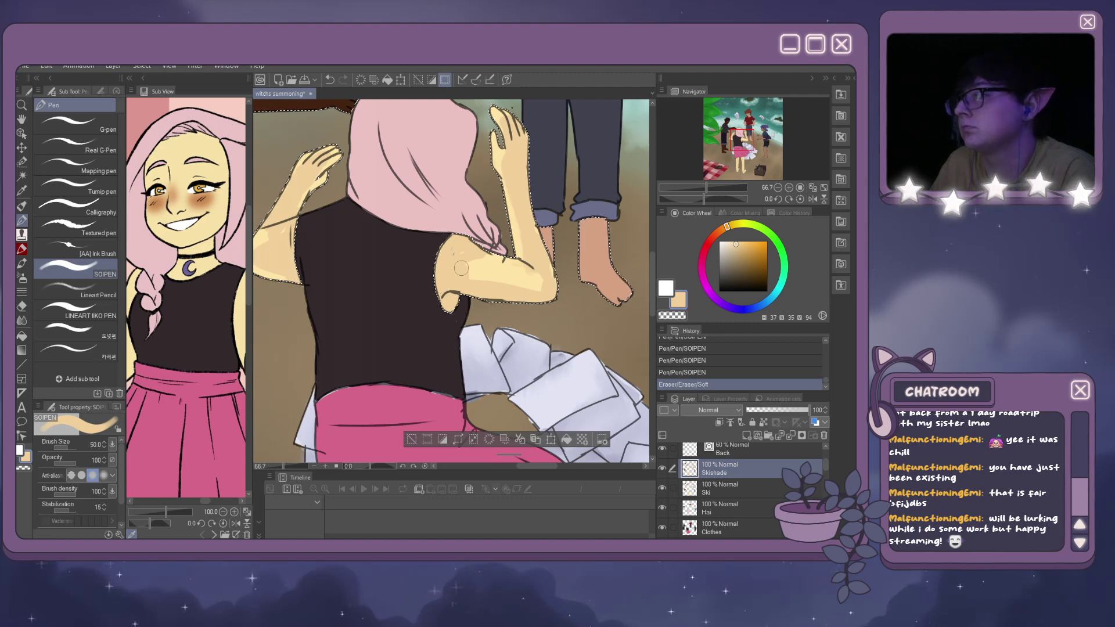
{"action": "left_click", "coordinate": [504, 267]}
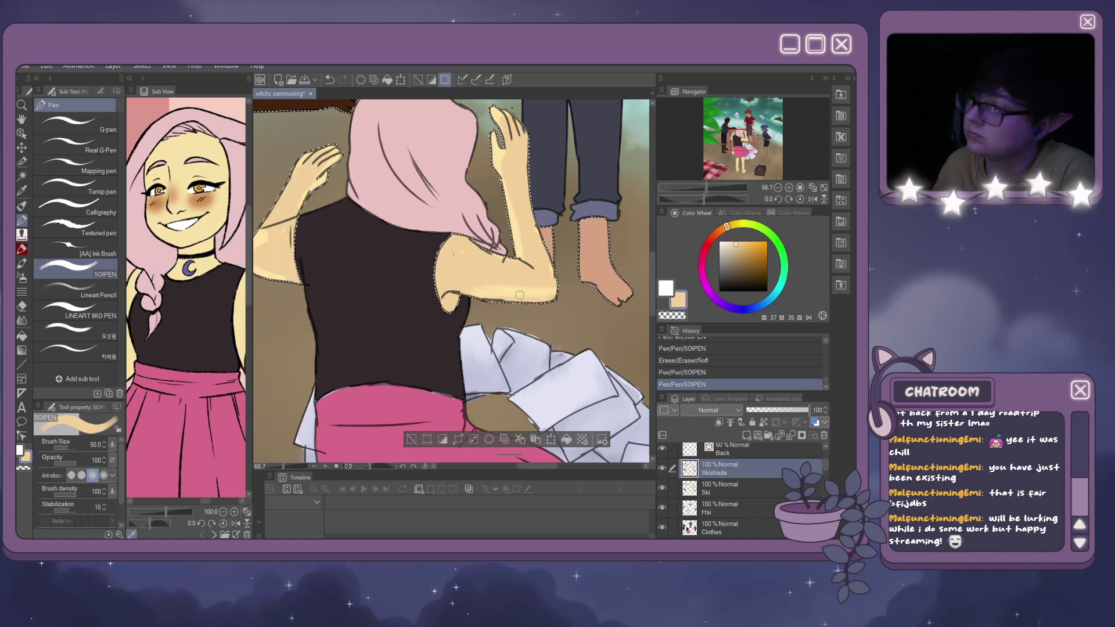
{"action": "left_click", "coordinate": [559, 302]}
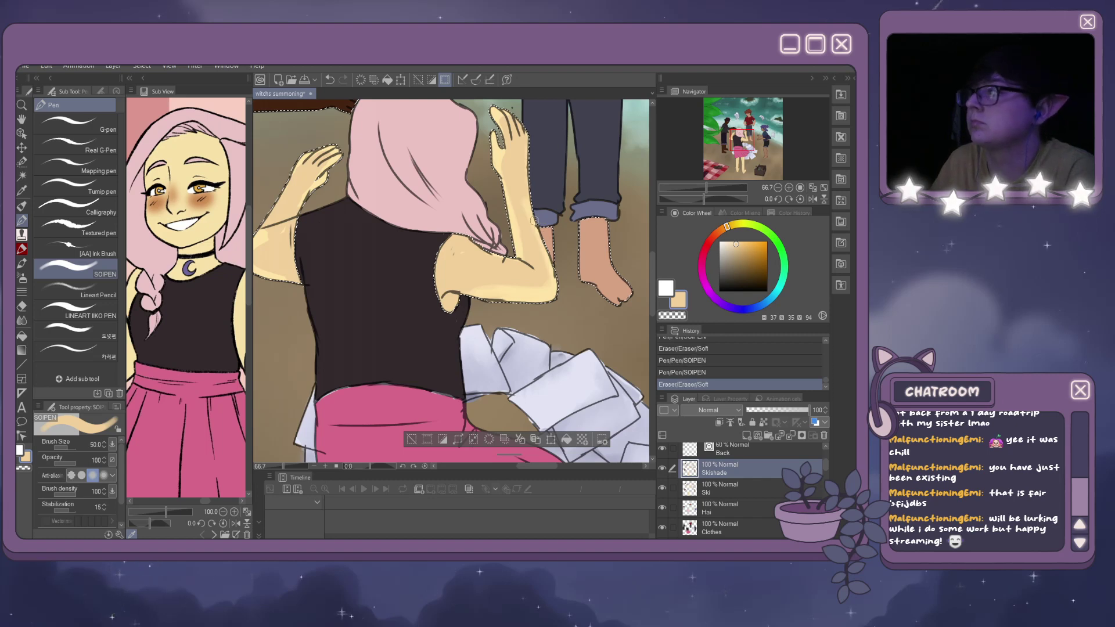
{"action": "left_click", "coordinate": [536, 228]}
{"action": "left_click_drag", "start_coordinate": [505, 183], "coordinate": [529, 237]}
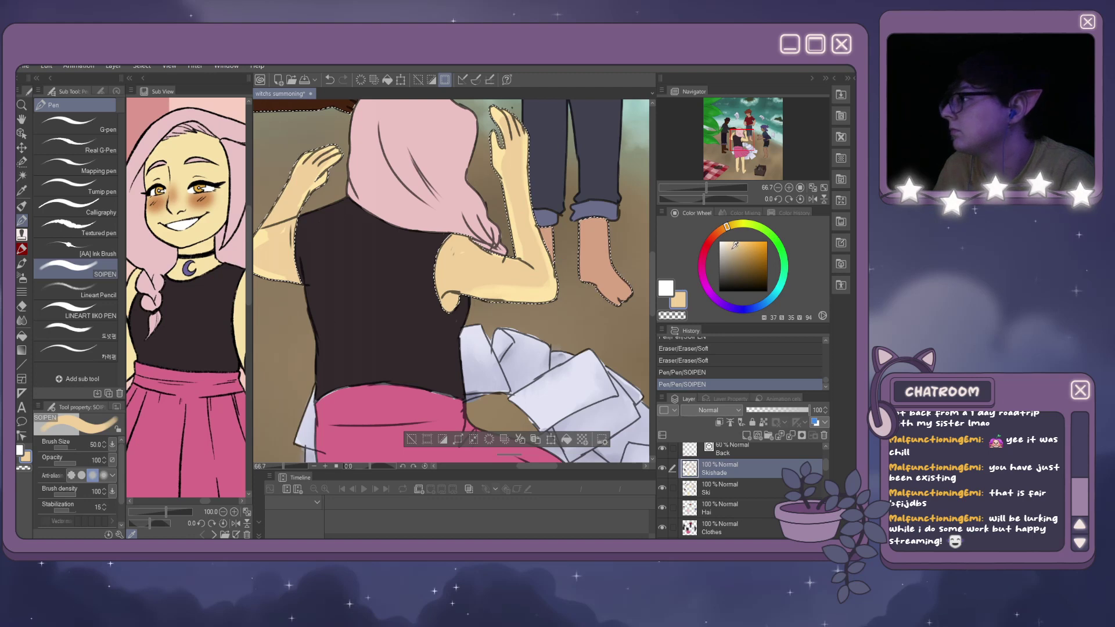
Choose a slightly darker orange and paint a second shadow tone on the pink-haired figure's right shoulder and forearm.
{"action": "left_click", "coordinate": [736, 245]}
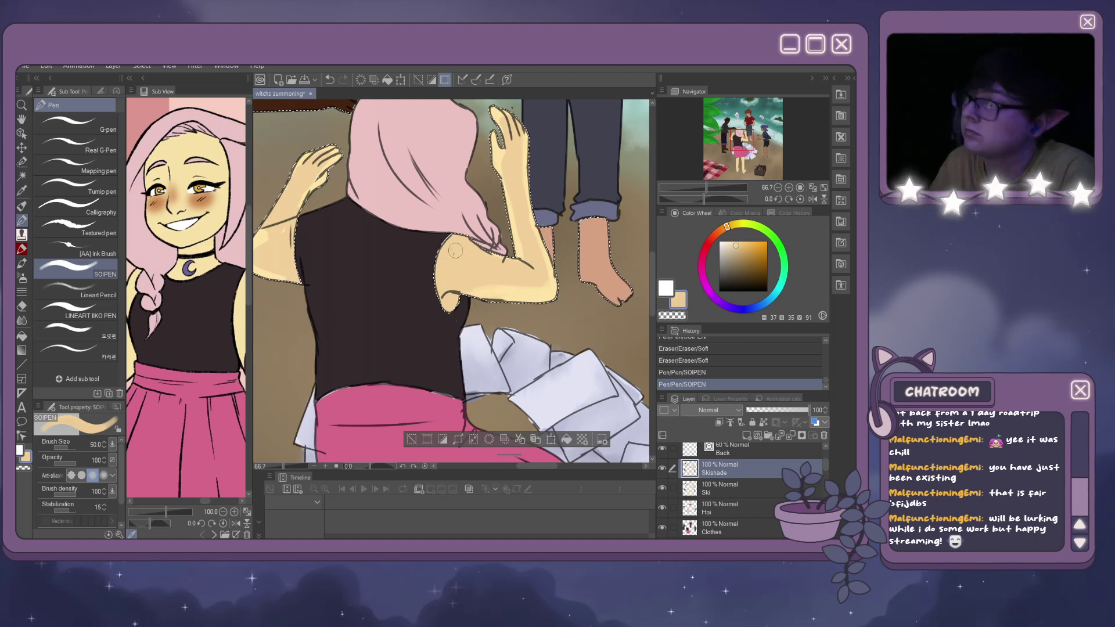
{"action": "mouse_move", "coordinate": [458, 243]}
{"action": "left_mouse_down"}
{"action": "mouse_move", "coordinate": [487, 267]}
{"action": "mouse_move", "coordinate": [532, 271]}
{"action": "mouse_move", "coordinate": [518, 204]}
{"action": "left_mouse_up"}
{"action": "left_click_drag", "start_coordinate": [526, 243], "coordinate": [518, 221]}
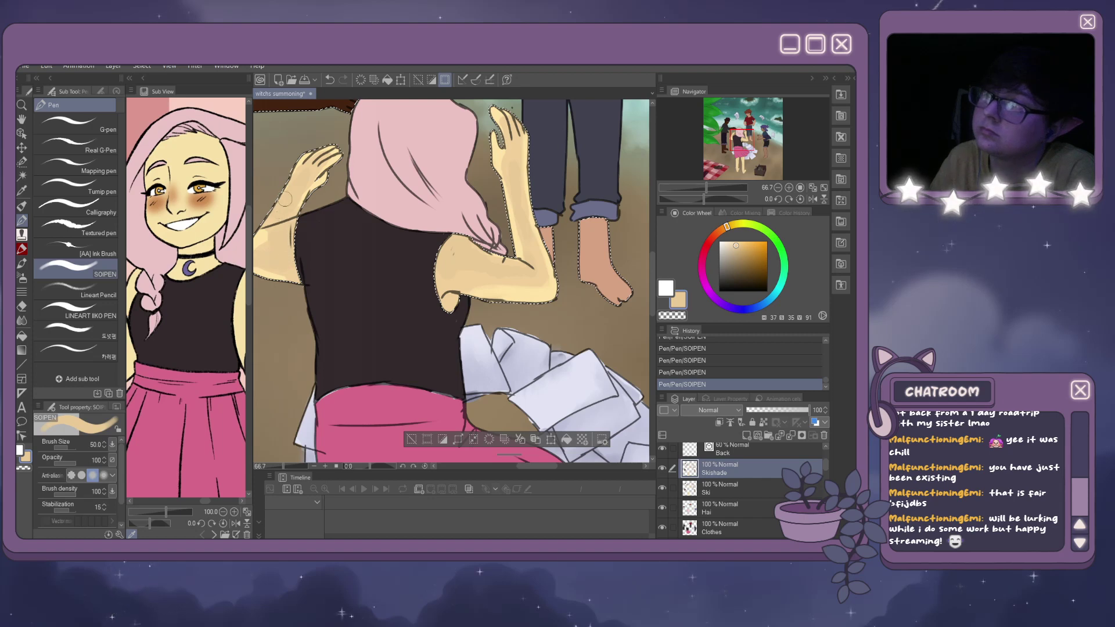
Add the darker shadow tone to both legs and sample the light-yellow skin colour from the reference image.
{"action": "left_click_drag", "start_coordinate": [652, 263], "coordinate": [652, 338]}
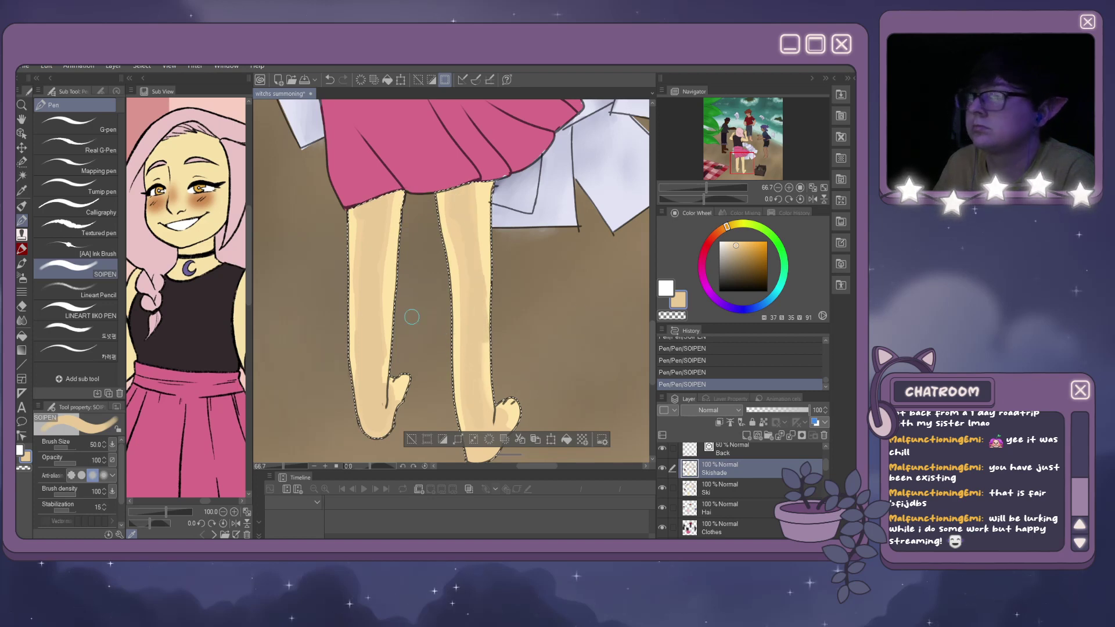
{"action": "left_click", "coordinate": [227, 266]}
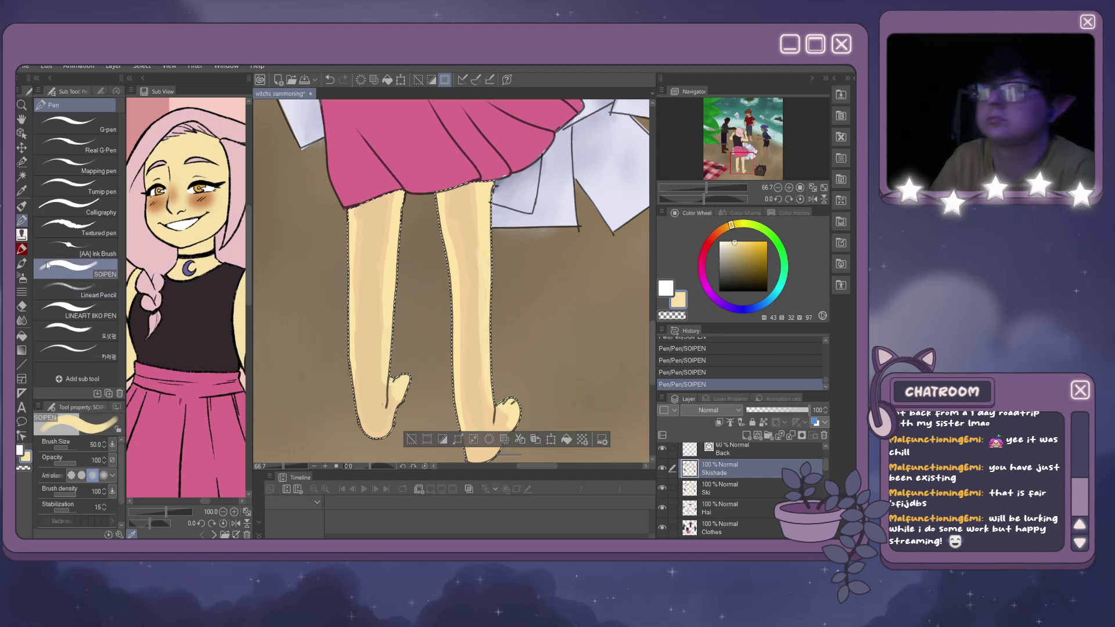
Smooth the skin shading on both legs and feet with the Painterly blender, comparing with the Skishade layer hidden.
{"action": "key", "text": "j"}
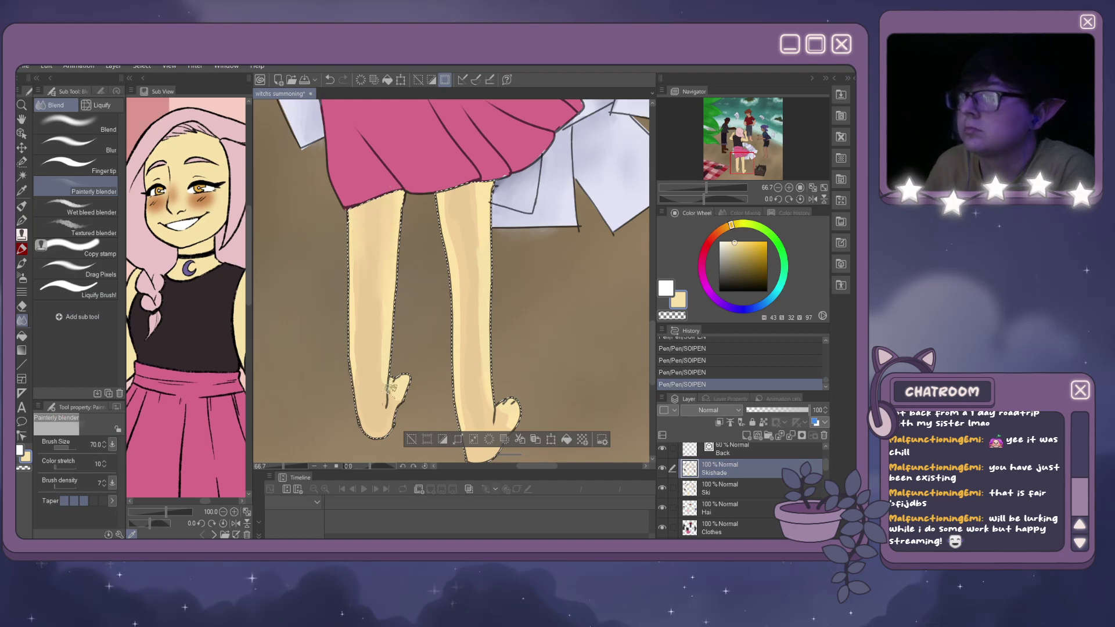
{"action": "mouse_move", "coordinate": [388, 397]}
{"action": "left_mouse_down"}
{"action": "mouse_move", "coordinate": [355, 383]}
{"action": "mouse_move", "coordinate": [358, 374]}
{"action": "mouse_move", "coordinate": [363, 404]}
{"action": "mouse_move", "coordinate": [404, 379]}
{"action": "left_mouse_up"}
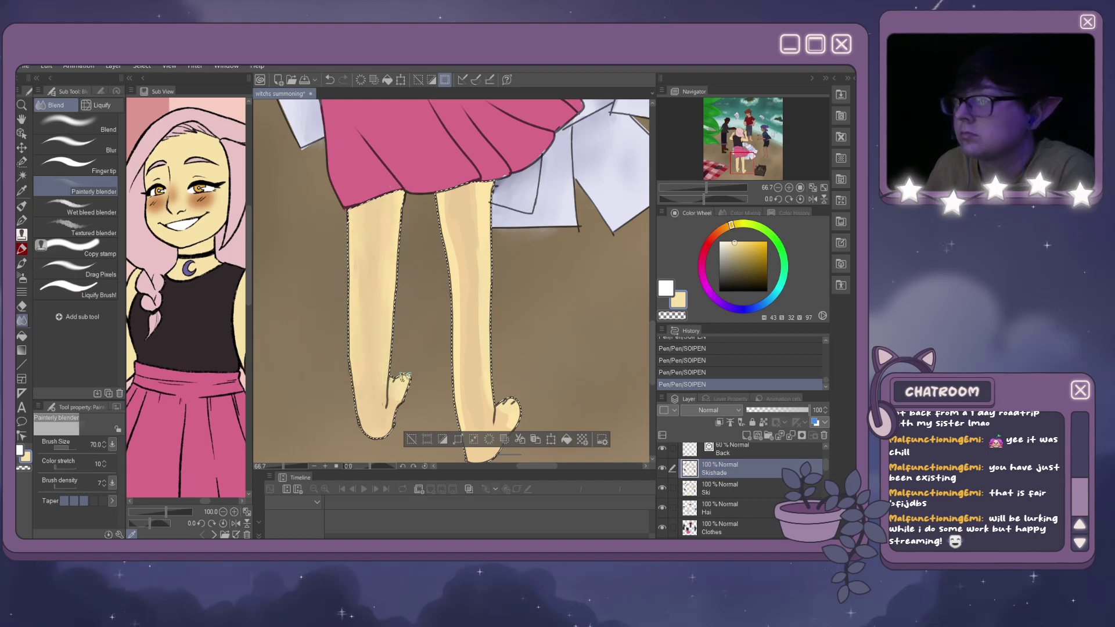
{"action": "left_click_drag", "start_coordinate": [378, 267], "coordinate": [390, 244]}
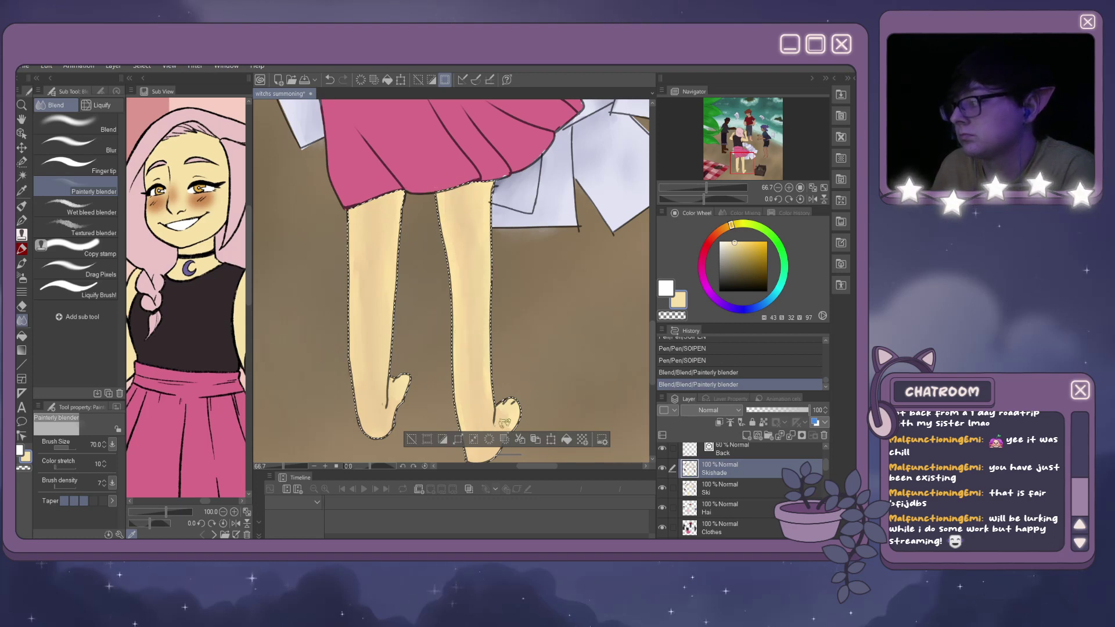
{"action": "left_click_drag", "start_coordinate": [480, 293], "coordinate": [471, 298]}
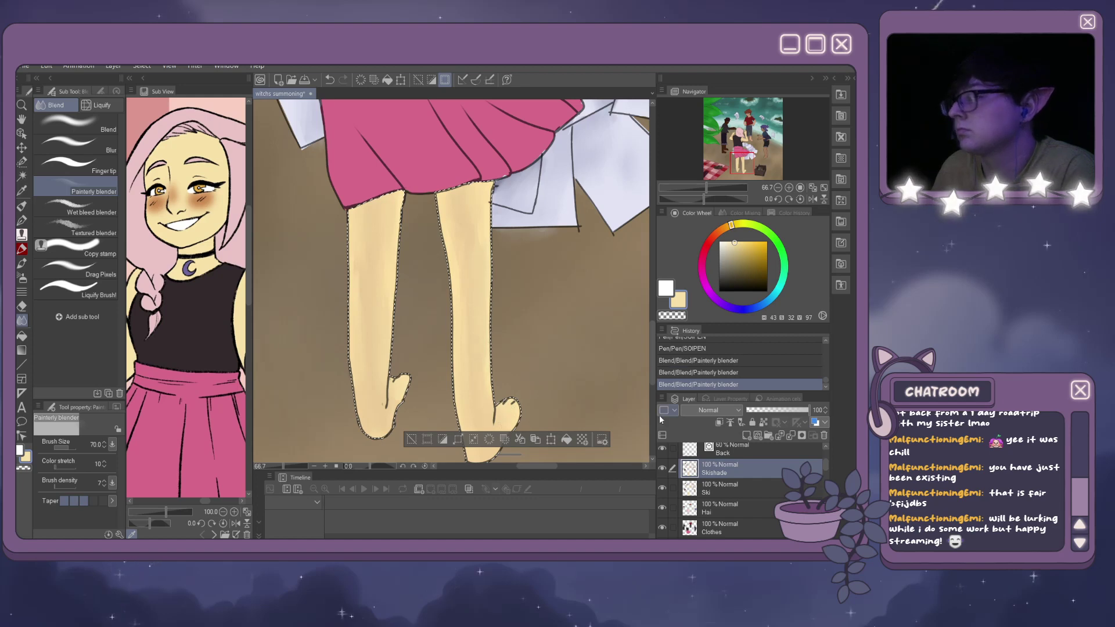
{"action": "left_click", "coordinate": [661, 468]}
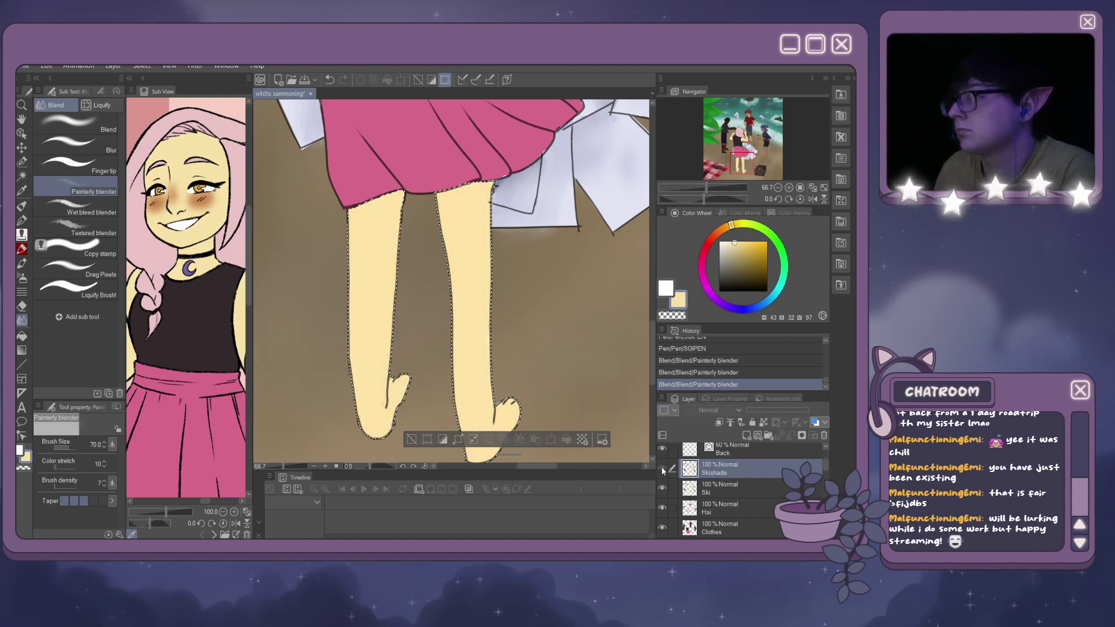
{"action": "mouse_move", "coordinate": [431, 207]}
{"action": "left_mouse_down"}
{"action": "mouse_move", "coordinate": [442, 203]}
{"action": "mouse_move", "coordinate": [479, 344]}
{"action": "left_mouse_up"}
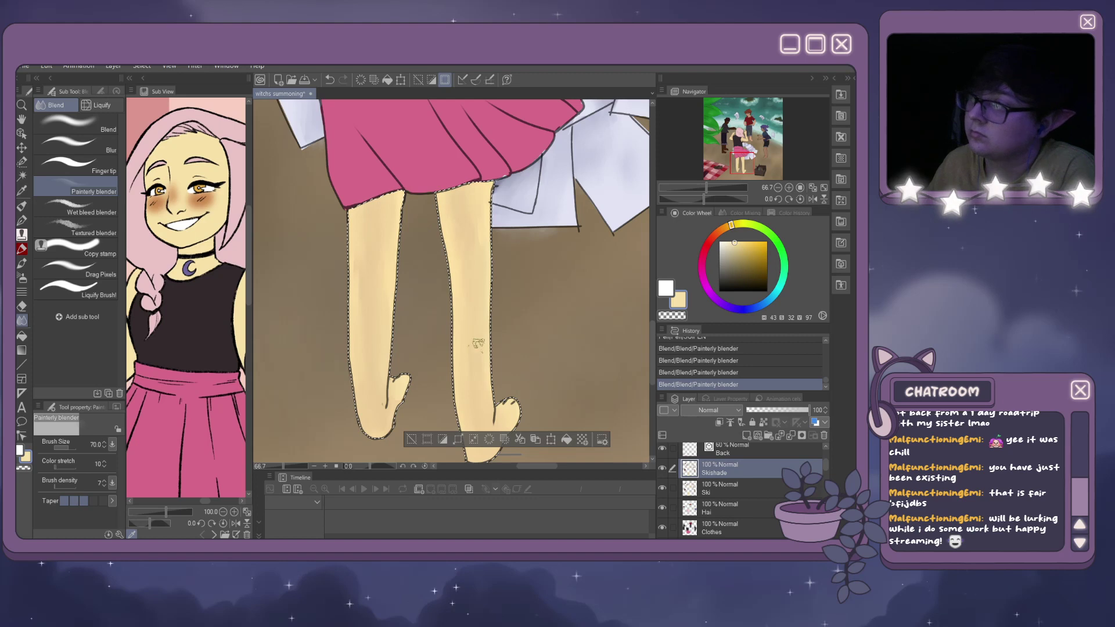
Add pale-orange shading to the pink-haired figure's arms with Round watercolor brush 2 and smooth it with the Painterly blender.
{"action": "scroll", "coordinate": [494, 295], "scroll_direction": "down", "scroll_amount": 5}
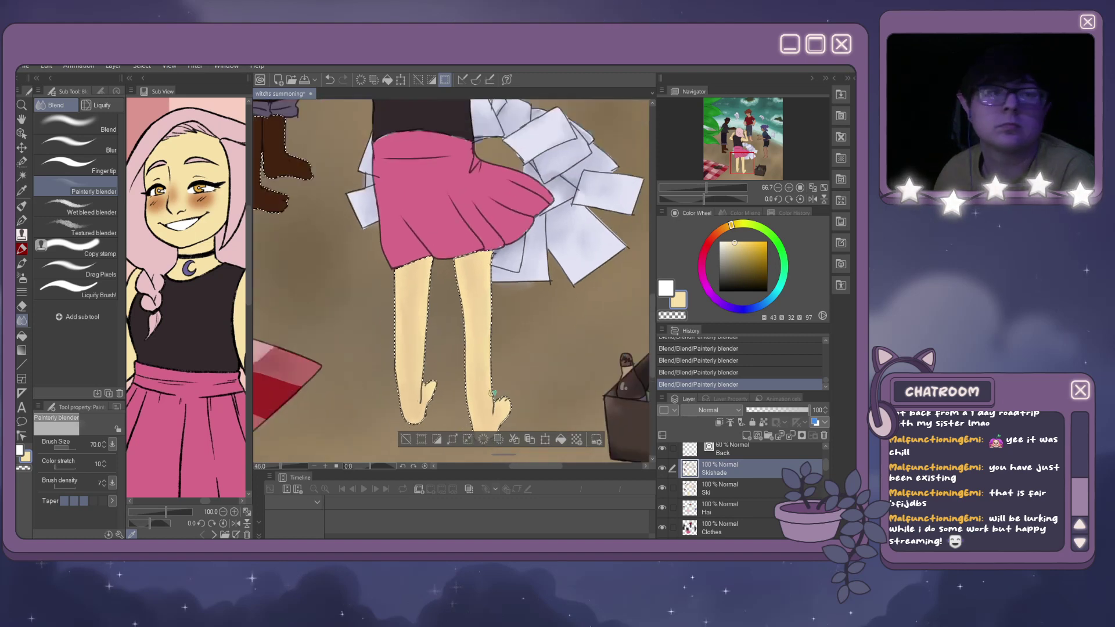
{"action": "scroll", "coordinate": [452, 261], "scroll_direction": "up", "scroll_amount": 5}
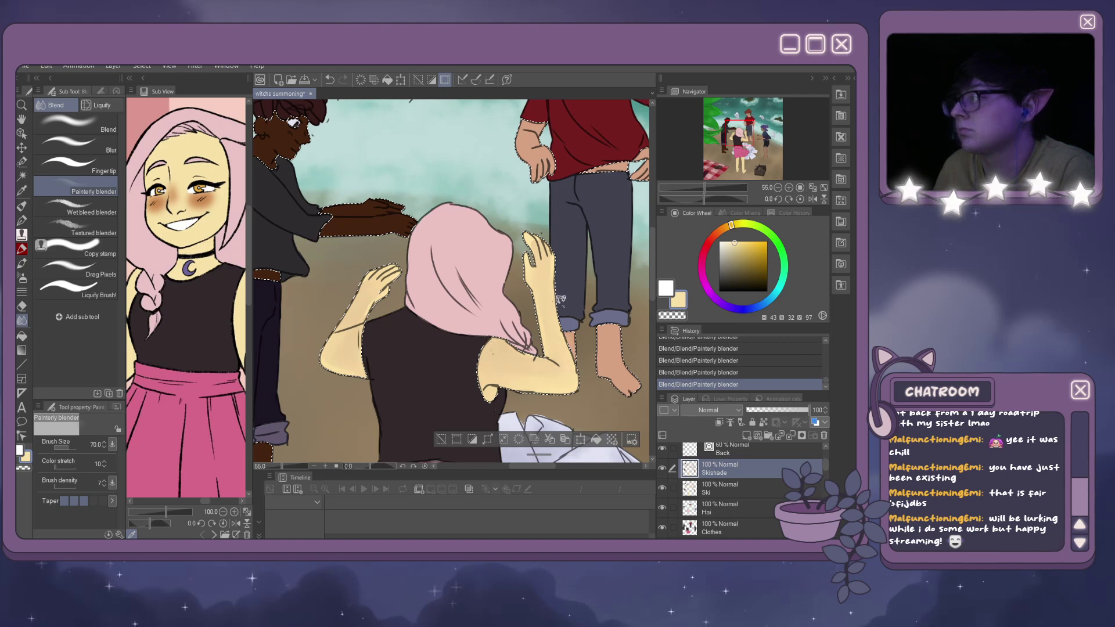
{"action": "left_click", "coordinate": [734, 241]}
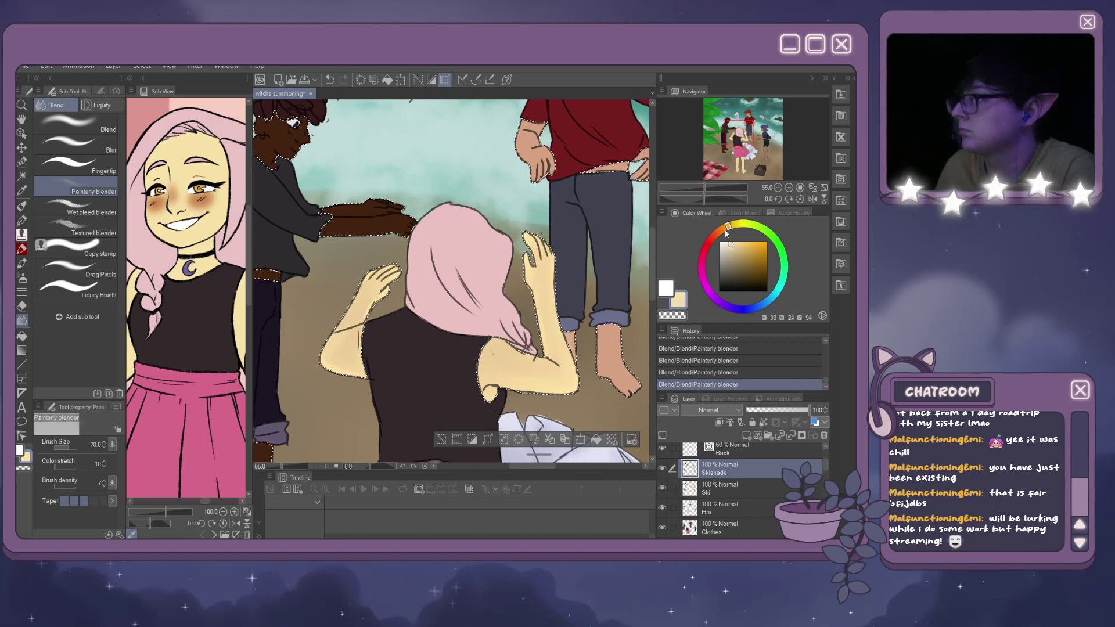
{"action": "left_click", "coordinate": [22, 221]}
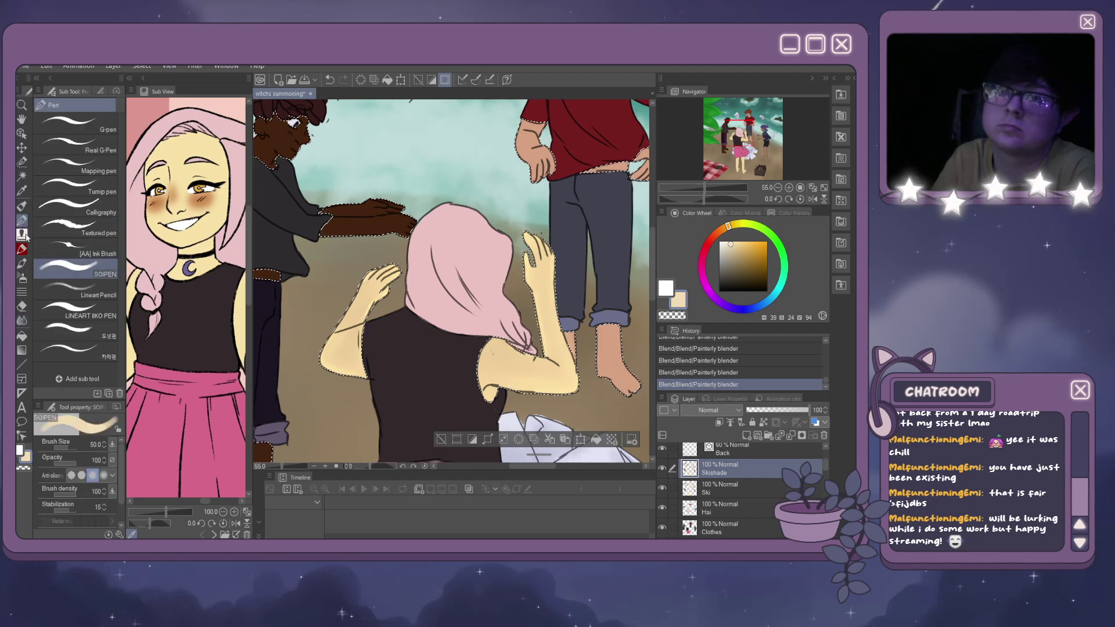
{"action": "left_click", "coordinate": [21, 263]}
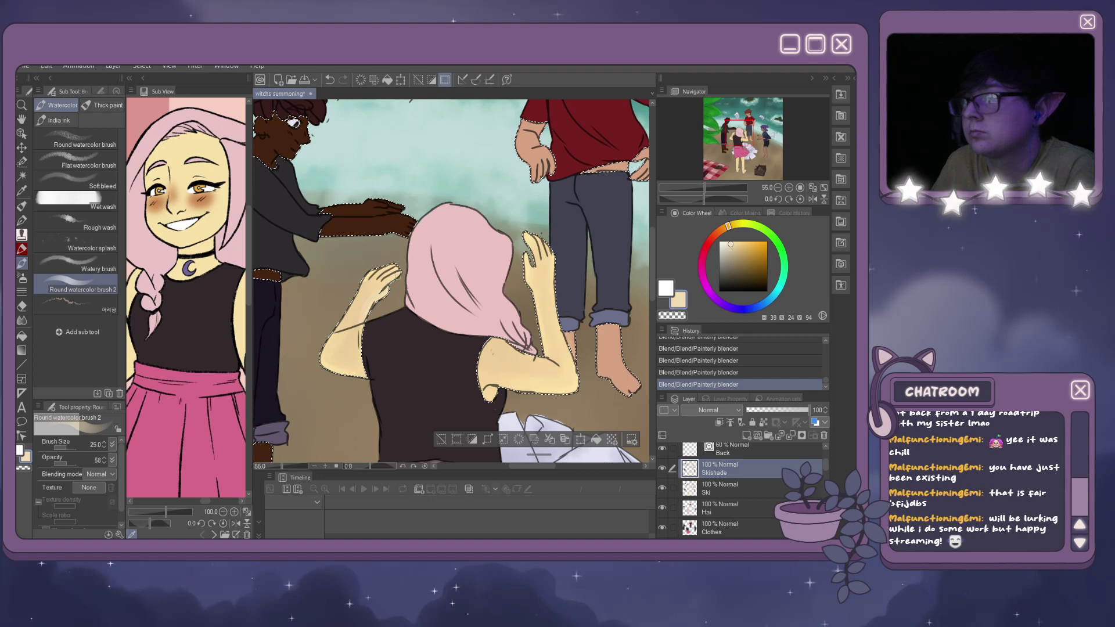
{"action": "left_click_drag", "start_coordinate": [536, 314], "coordinate": [538, 321]}
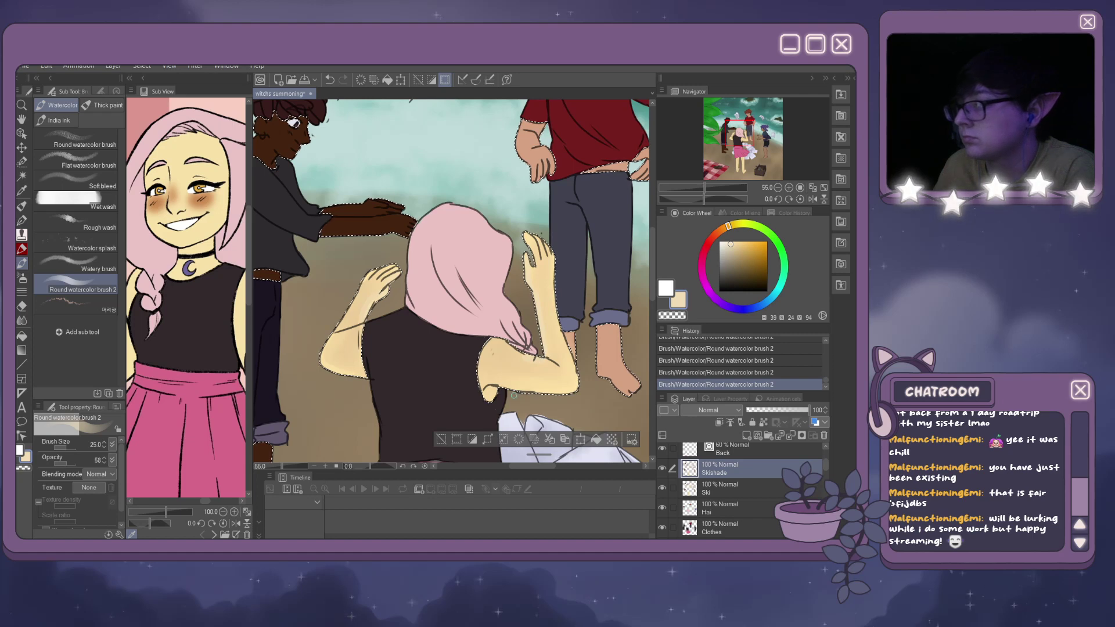
{"action": "key", "text": "j"}
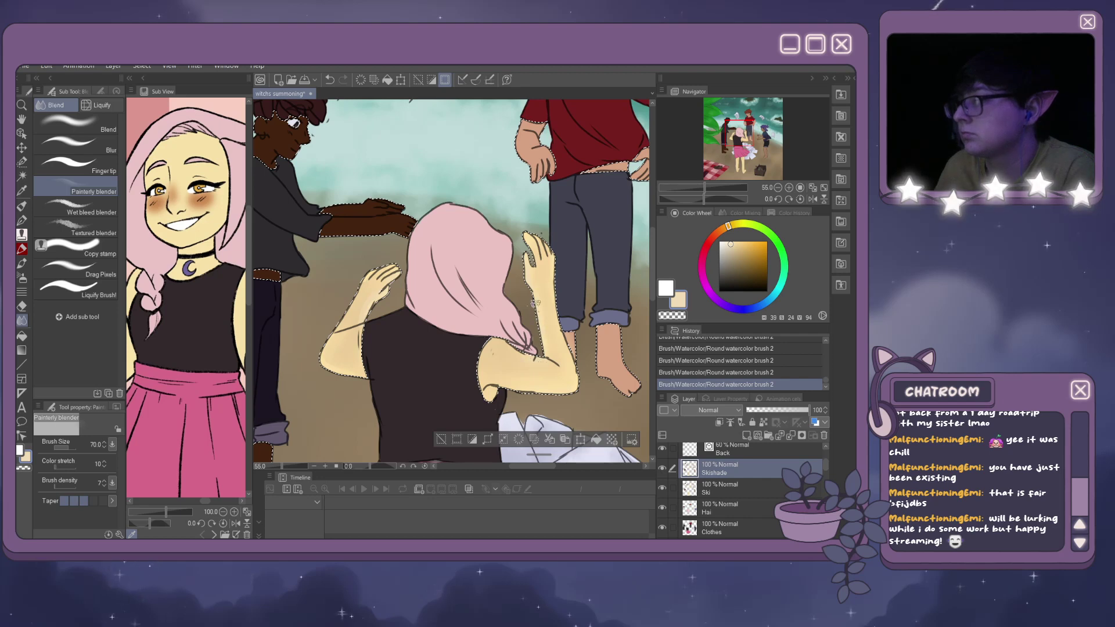
{"action": "left_click_drag", "start_coordinate": [374, 299], "coordinate": [383, 293]}
Add another layer of pale-orange shading along both of the pink-haired figure's legs with Round watercolor brush 2.
{"action": "left_click_drag", "start_coordinate": [653, 254], "coordinate": [656, 350]}
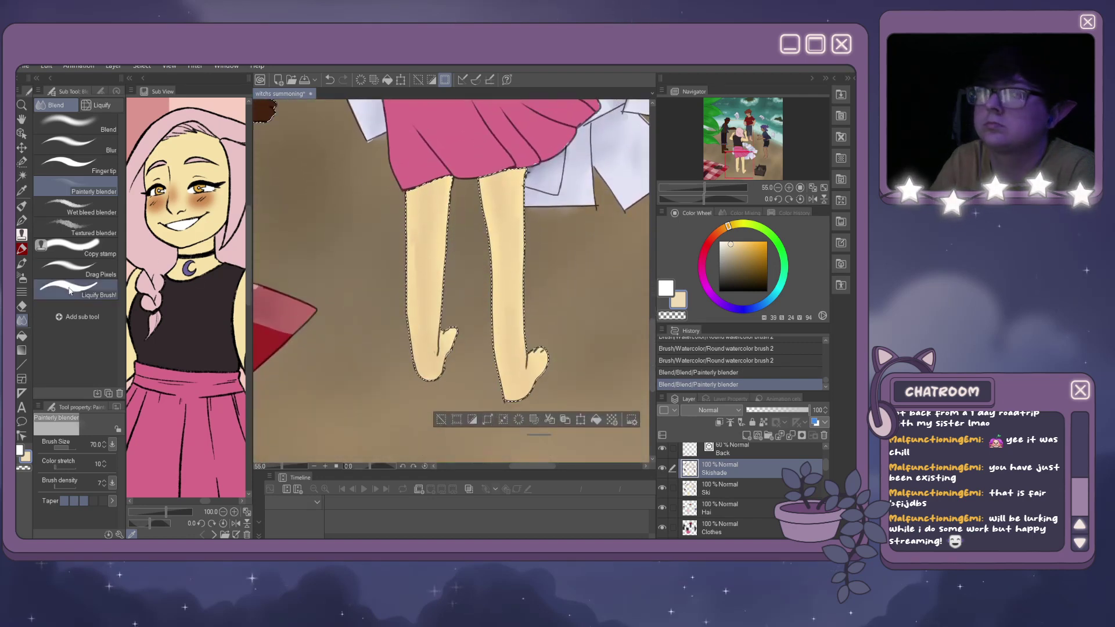
{"action": "left_click", "coordinate": [22, 263]}
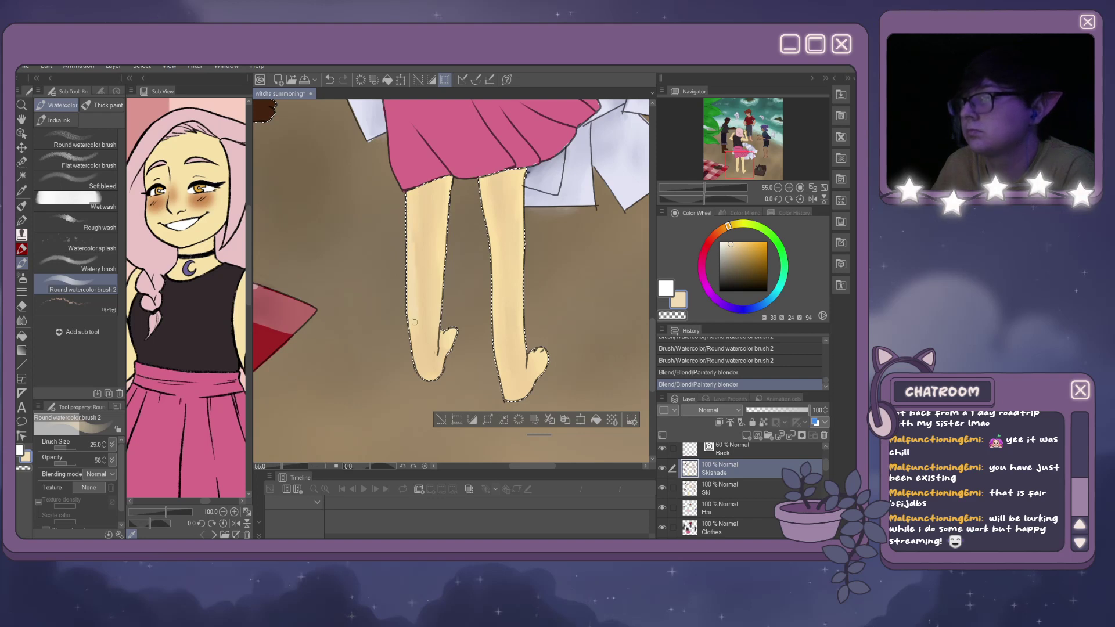
{"action": "left_click_drag", "start_coordinate": [410, 320], "coordinate": [441, 254]}
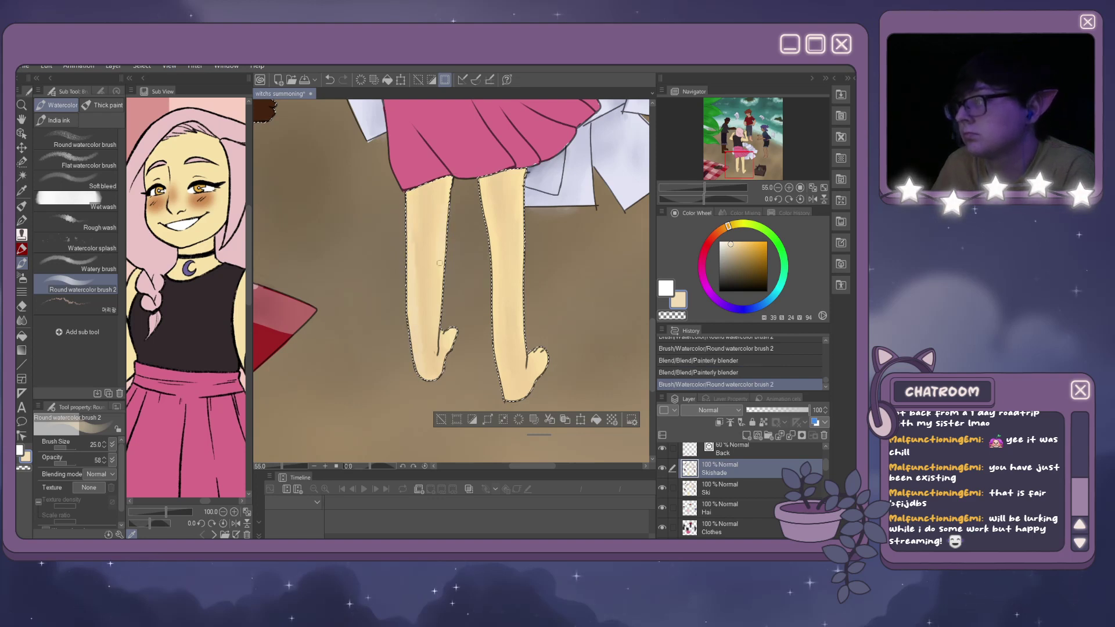
{"action": "mouse_move", "coordinate": [443, 231]}
{"action": "left_mouse_down"}
{"action": "mouse_move", "coordinate": [438, 330]}
{"action": "mouse_move", "coordinate": [450, 347]}
{"action": "left_mouse_up"}
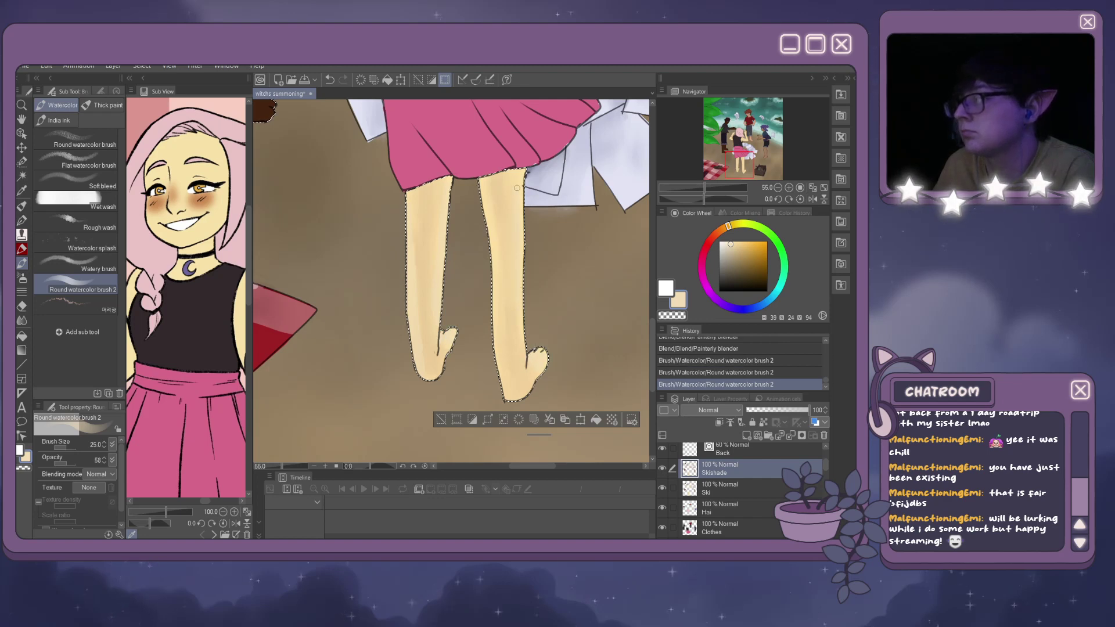
{"action": "left_click_drag", "start_coordinate": [484, 215], "coordinate": [481, 189]}
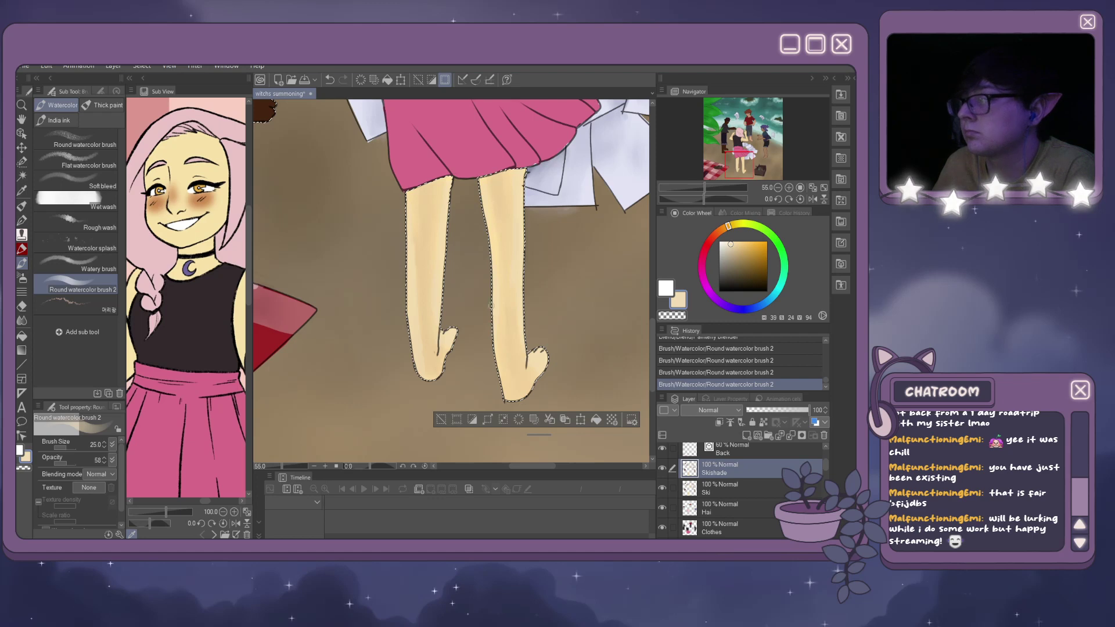
Smooth the new leg and foot shading with the Painterly blender.
{"action": "key", "text": "j"}
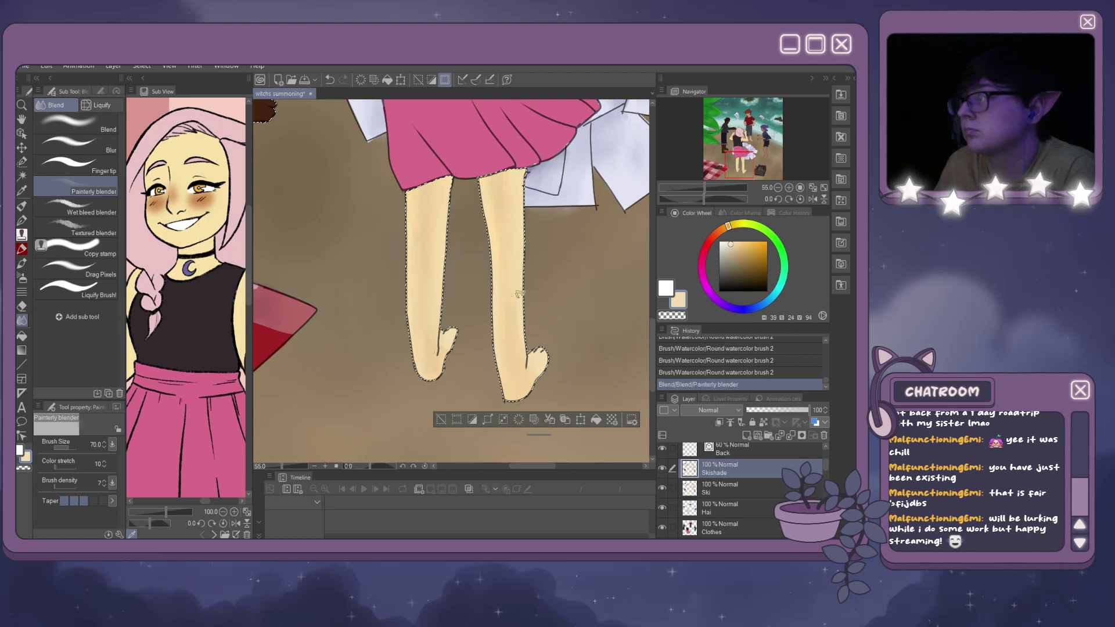
{"action": "left_click_drag", "start_coordinate": [452, 335], "coordinate": [446, 339]}
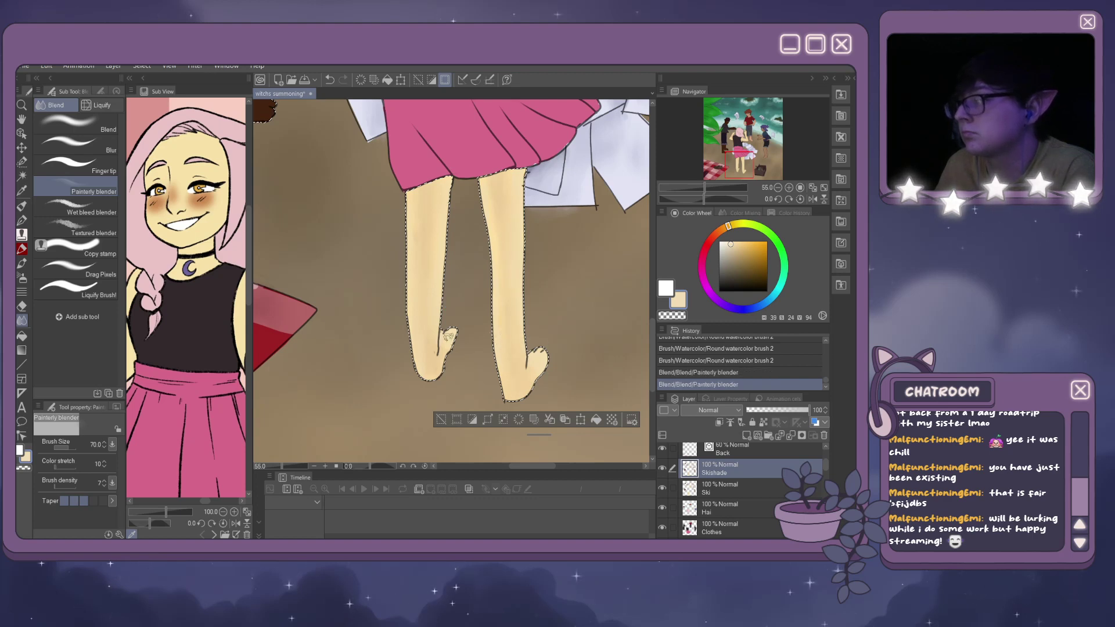
{"action": "left_click", "coordinate": [447, 336]}
Compare the full illustration with the Skishade layer hidden and shown.
{"action": "scroll", "coordinate": [446, 336], "scroll_direction": "down", "scroll_amount": 8}
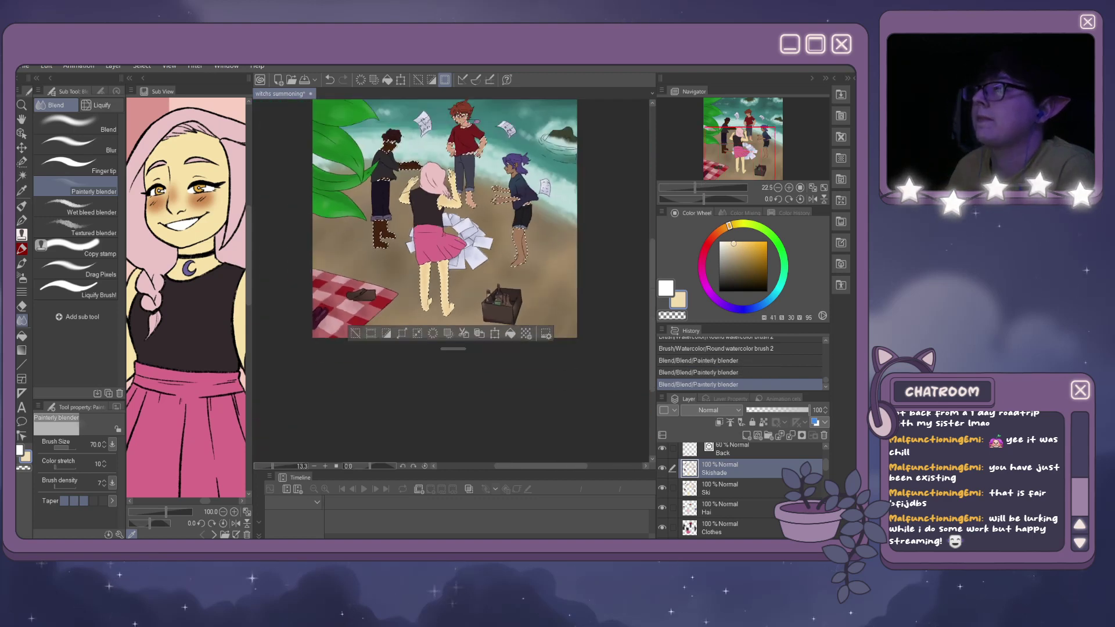
{"action": "scroll", "coordinate": [454, 200], "scroll_direction": "up", "scroll_amount": 4}
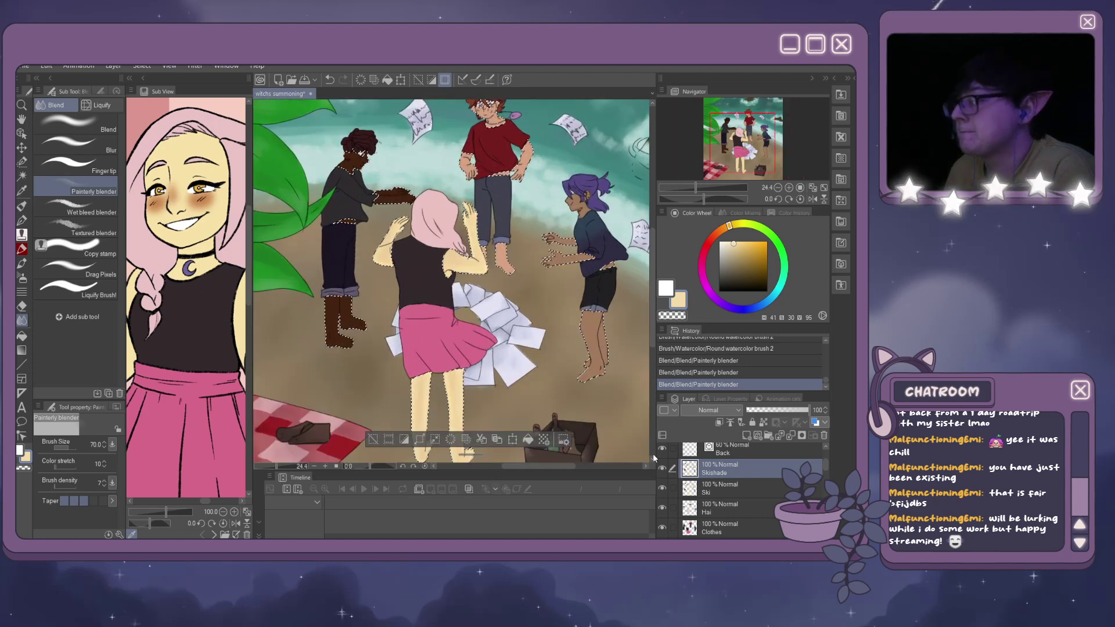
{"action": "left_click", "coordinate": [662, 468]}
{"action": "left_click", "coordinate": [662, 469]}
{"action": "left_click", "coordinate": [662, 469]}
{"action": "left_click", "coordinate": [662, 469]}
{"action": "left_click", "coordinate": [662, 469]}
{"action": "left_click", "coordinate": [662, 469]}
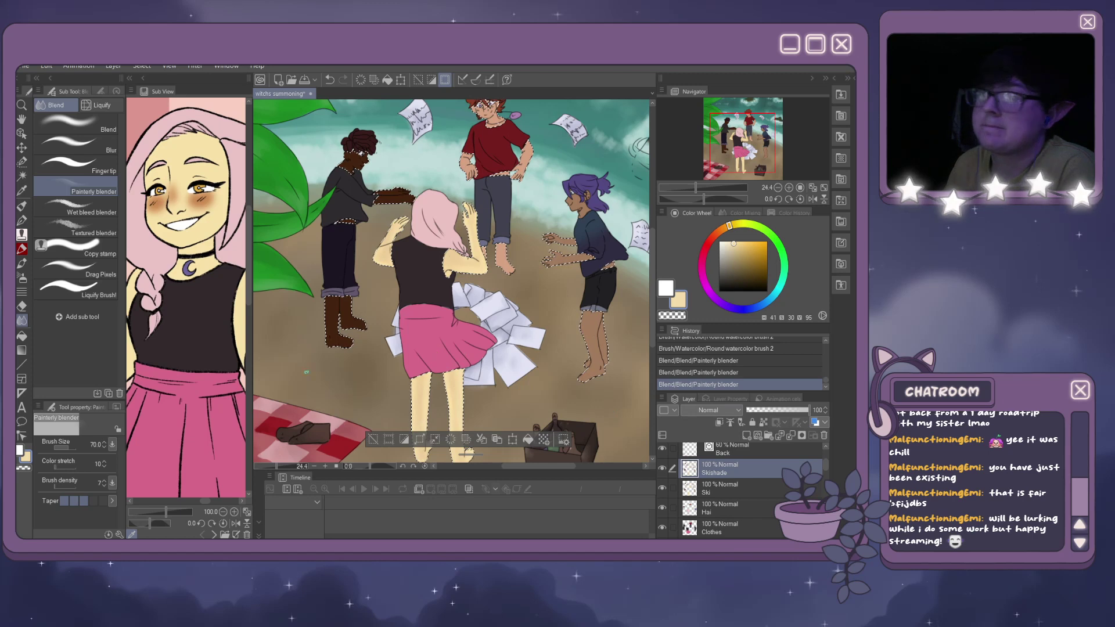
Bring up the purple-haired character's reference image, make the Ski layer active and sample the dark brown swatch from the reference palette.
{"action": "left_click", "coordinate": [214, 535]}
{"action": "scroll", "coordinate": [156, 186], "scroll_direction": "down", "scroll_amount": 2}
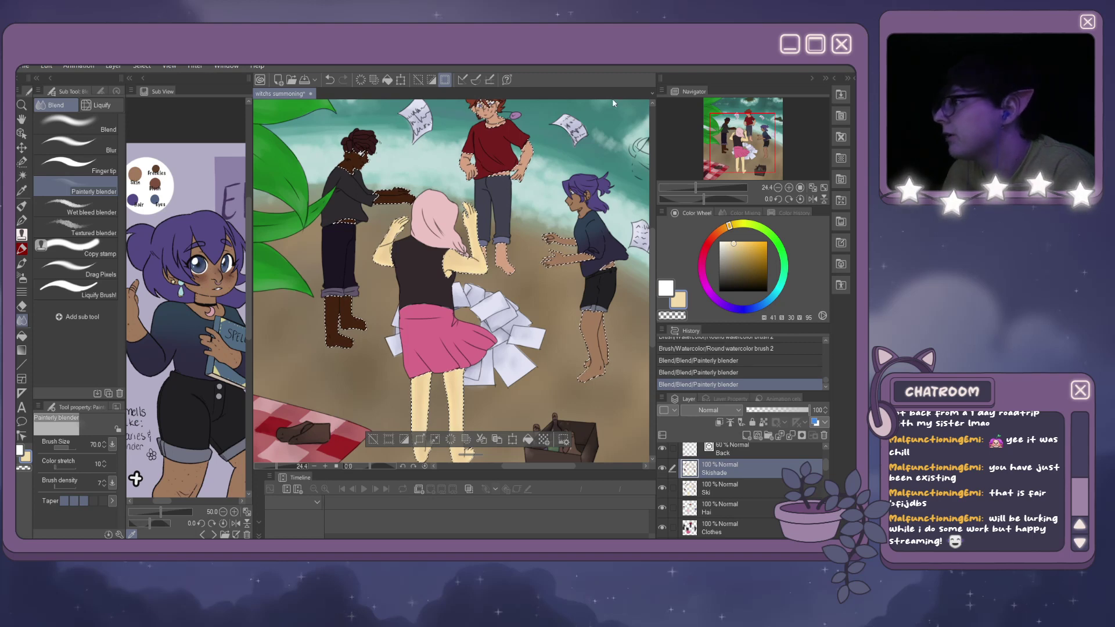
{"action": "scroll", "coordinate": [598, 163], "scroll_direction": "up", "scroll_amount": 3}
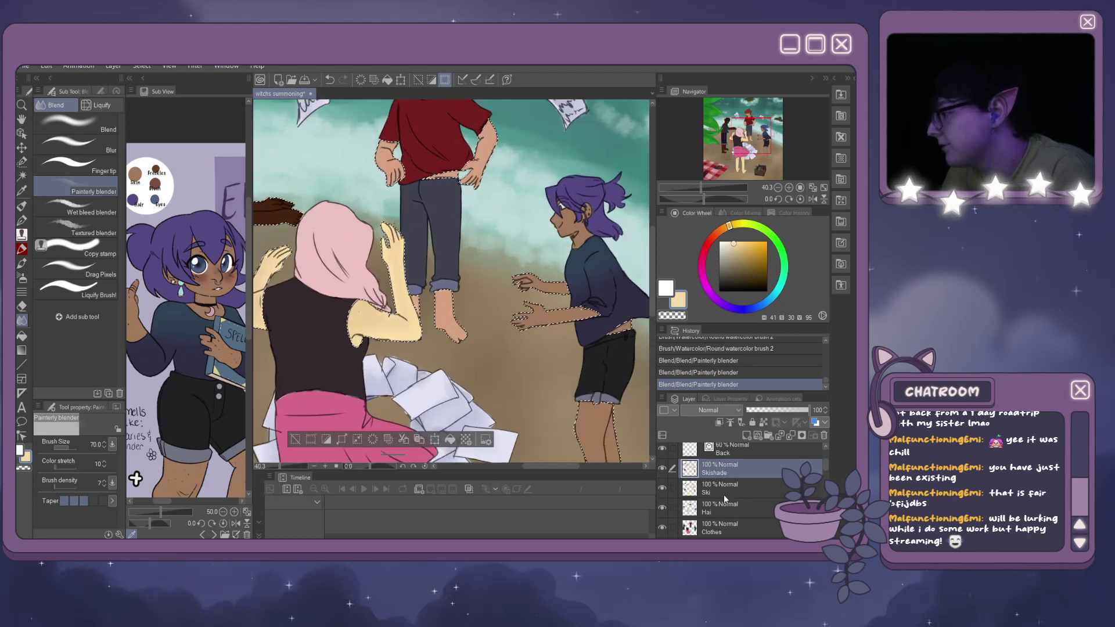
{"action": "left_click", "coordinate": [724, 493]}
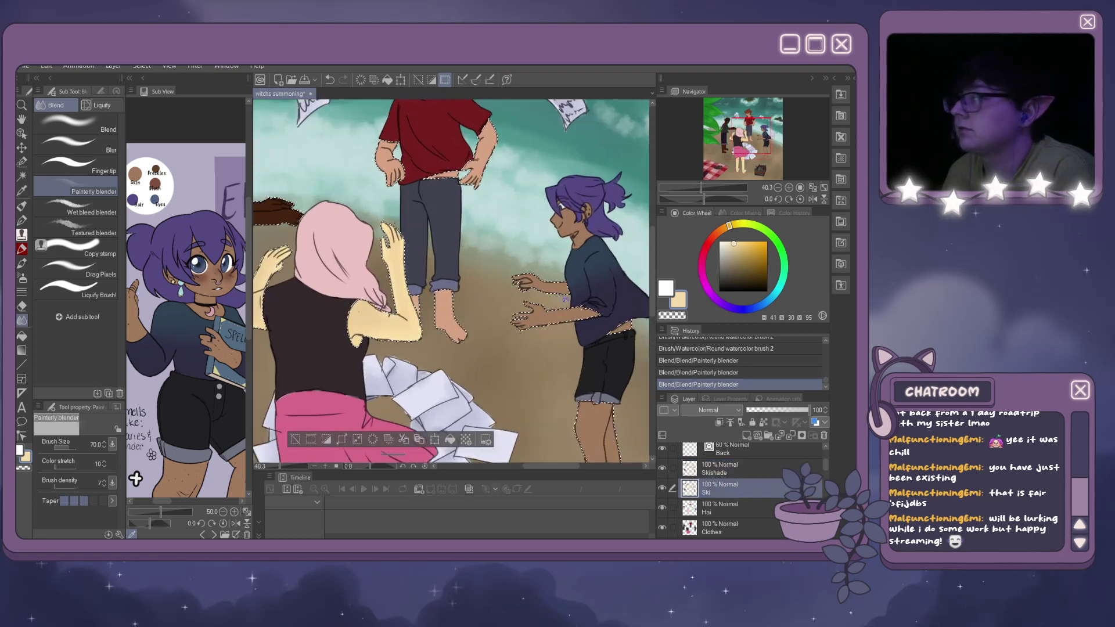
{"action": "left_click", "coordinate": [719, 242]}
{"action": "left_click", "coordinate": [668, 289]}
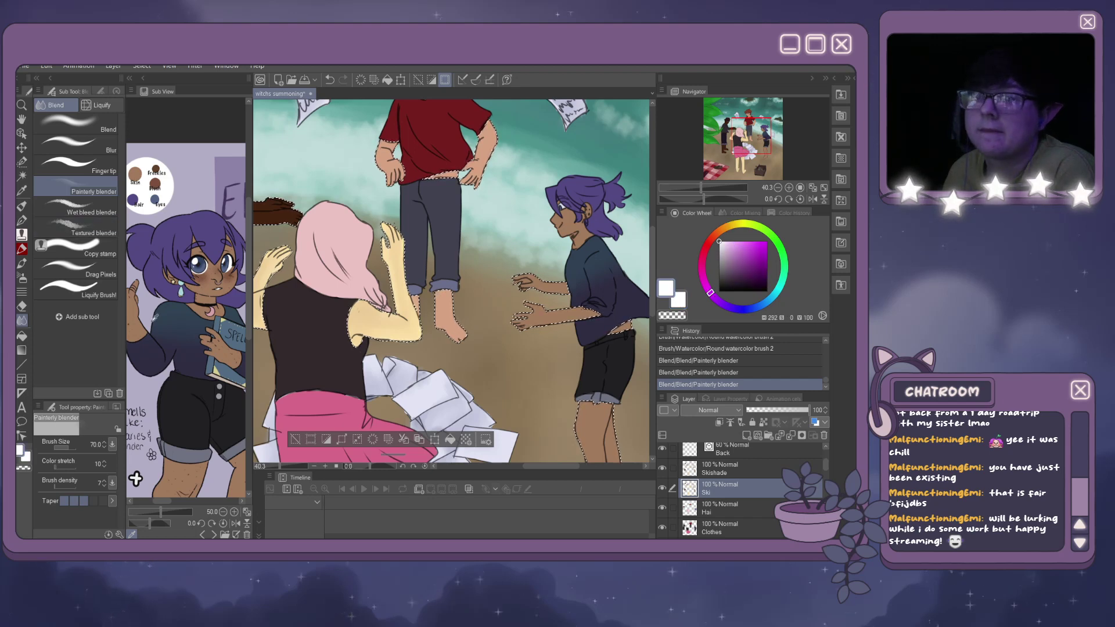
{"action": "left_click", "coordinate": [157, 168]}
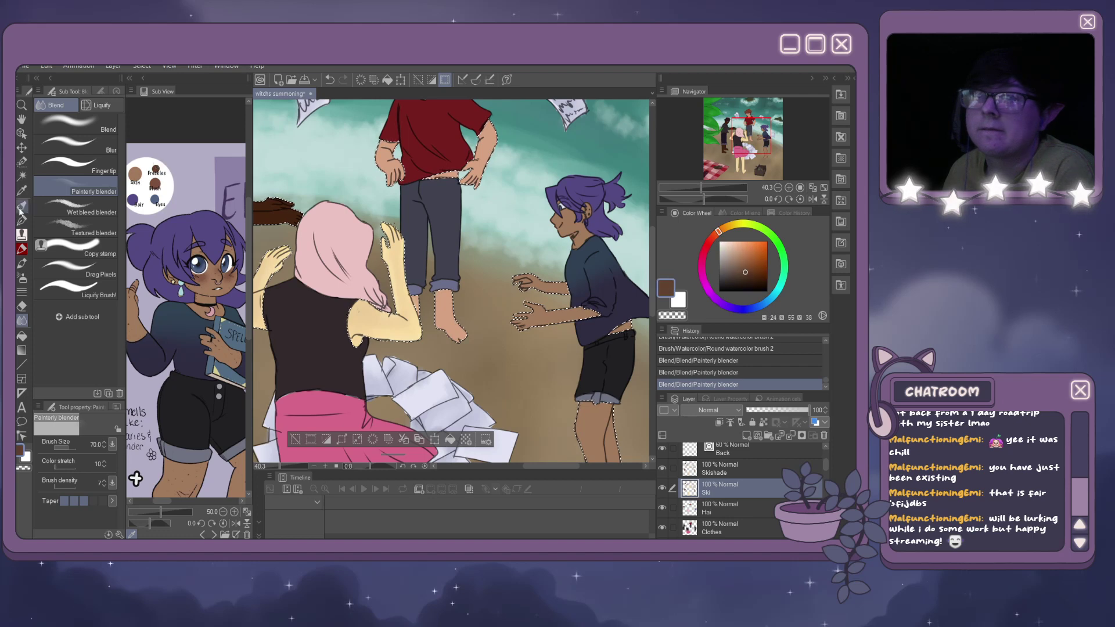
Add the purple-haired figure's face and the small skin patch beside the eye to the selection with Auto select on the editing layer.
{"action": "left_click", "coordinate": [22, 278]}
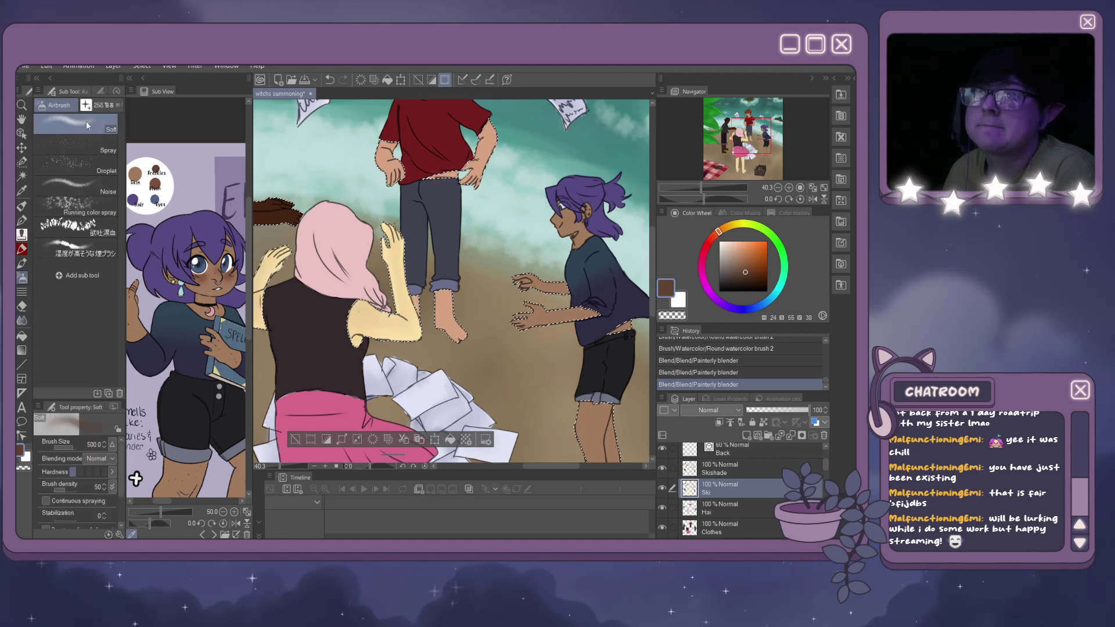
{"action": "scroll", "coordinate": [592, 186], "scroll_direction": "up", "scroll_amount": 1}
{"action": "scroll", "coordinate": [599, 198], "scroll_direction": "down", "scroll_amount": 2}
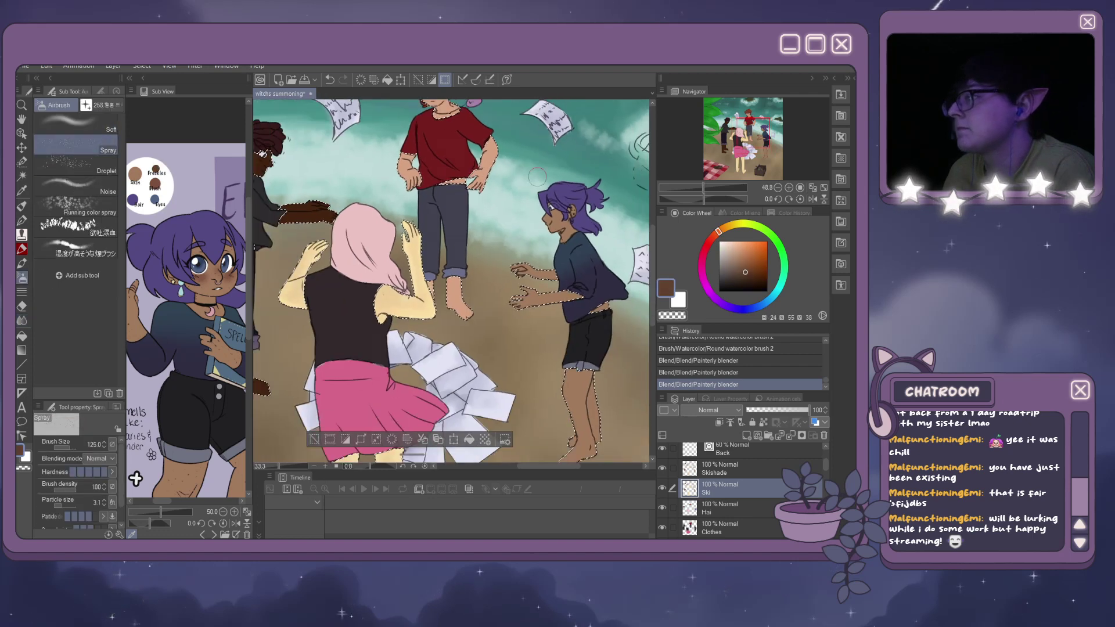
{"action": "scroll", "coordinate": [600, 209], "scroll_direction": "up", "scroll_amount": 2}
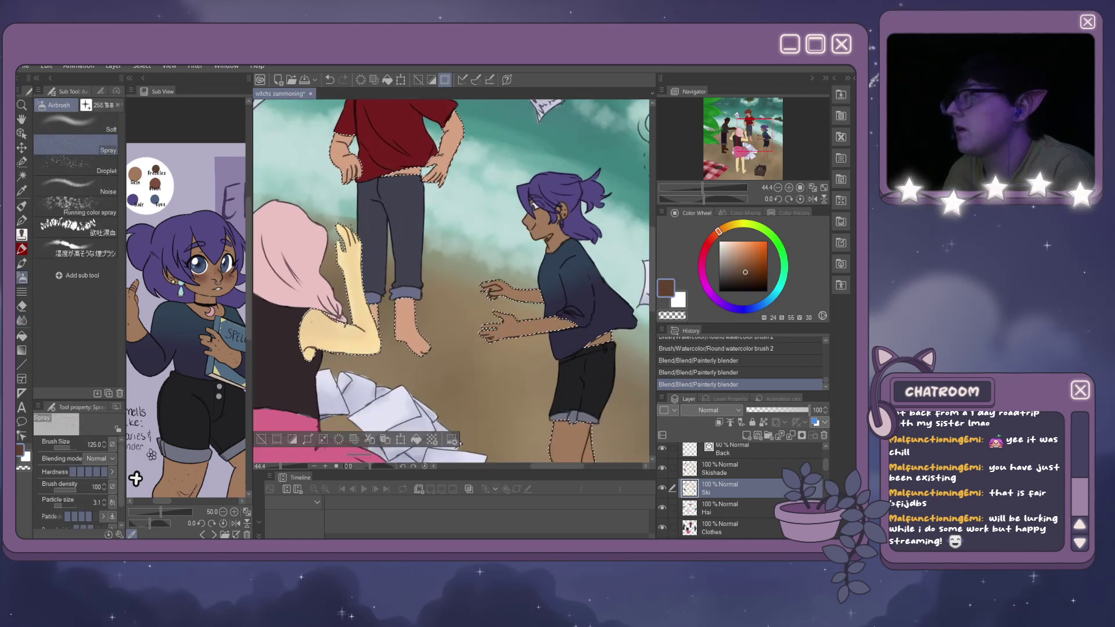
{"action": "left_click", "coordinate": [22, 176]}
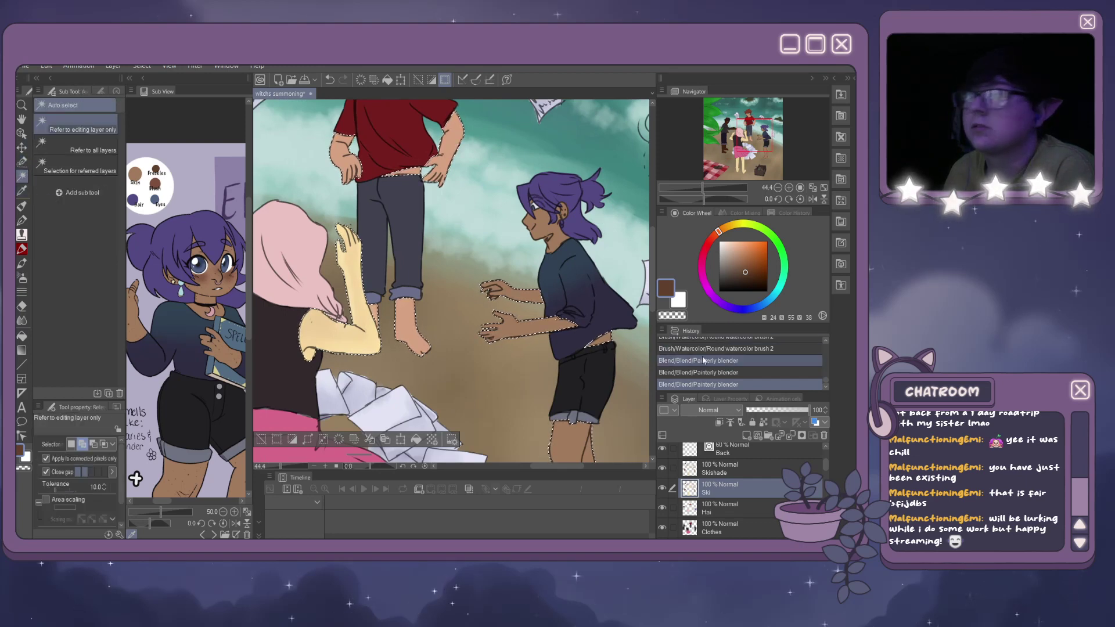
{"action": "left_click", "coordinate": [556, 238]}
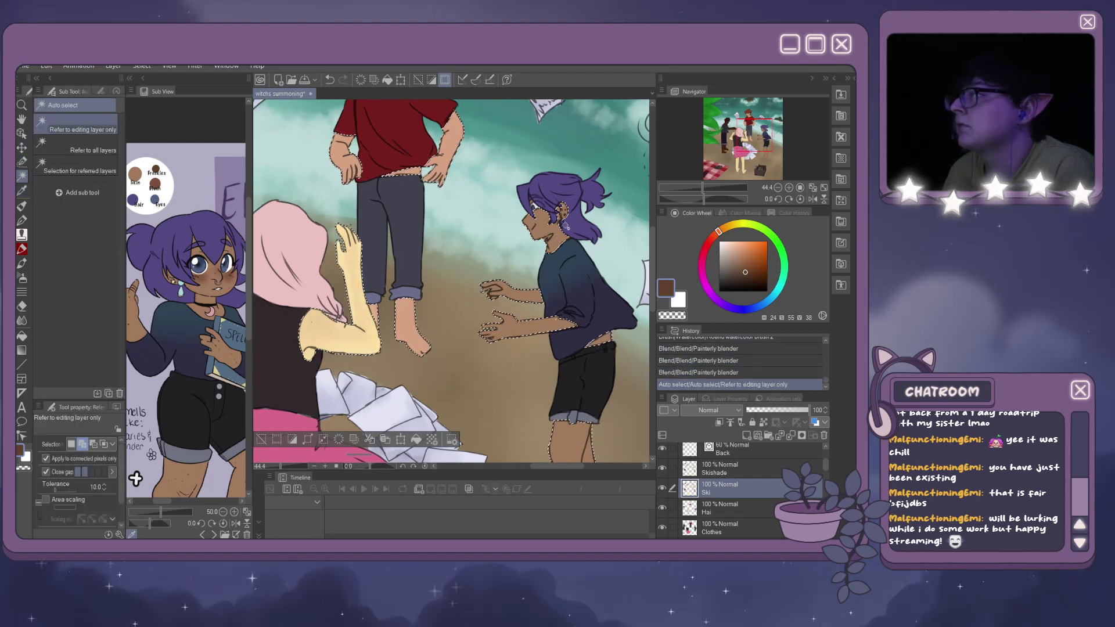
{"action": "scroll", "coordinate": [540, 215], "scroll_direction": "up", "scroll_amount": 8}
{"action": "scroll", "coordinate": [527, 197], "scroll_direction": "up", "scroll_amount": 2}
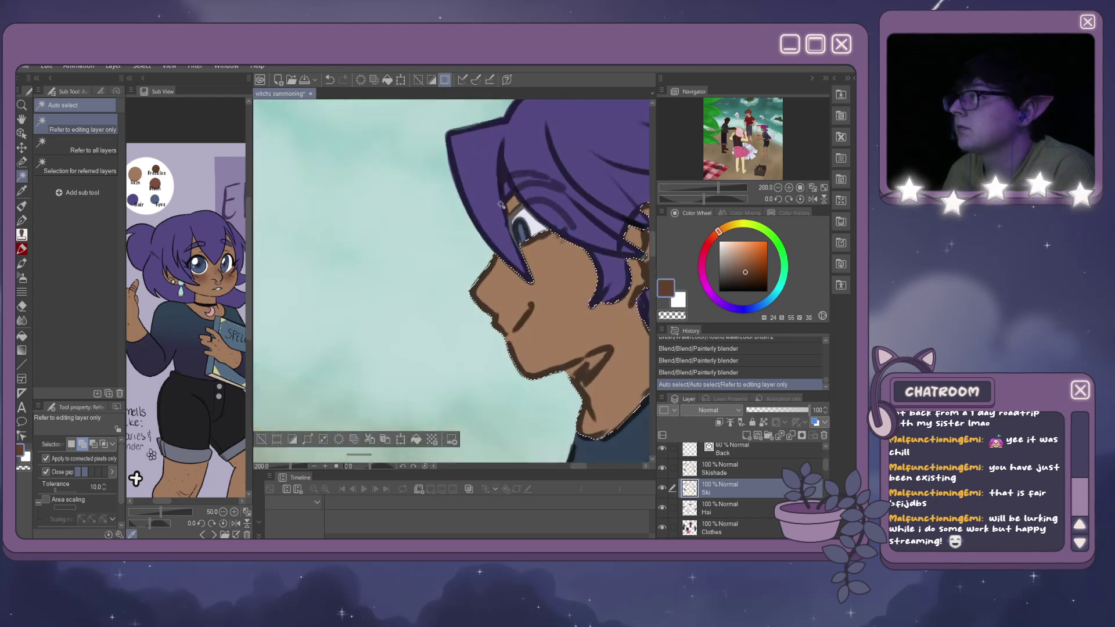
{"action": "left_click", "coordinate": [513, 204]}
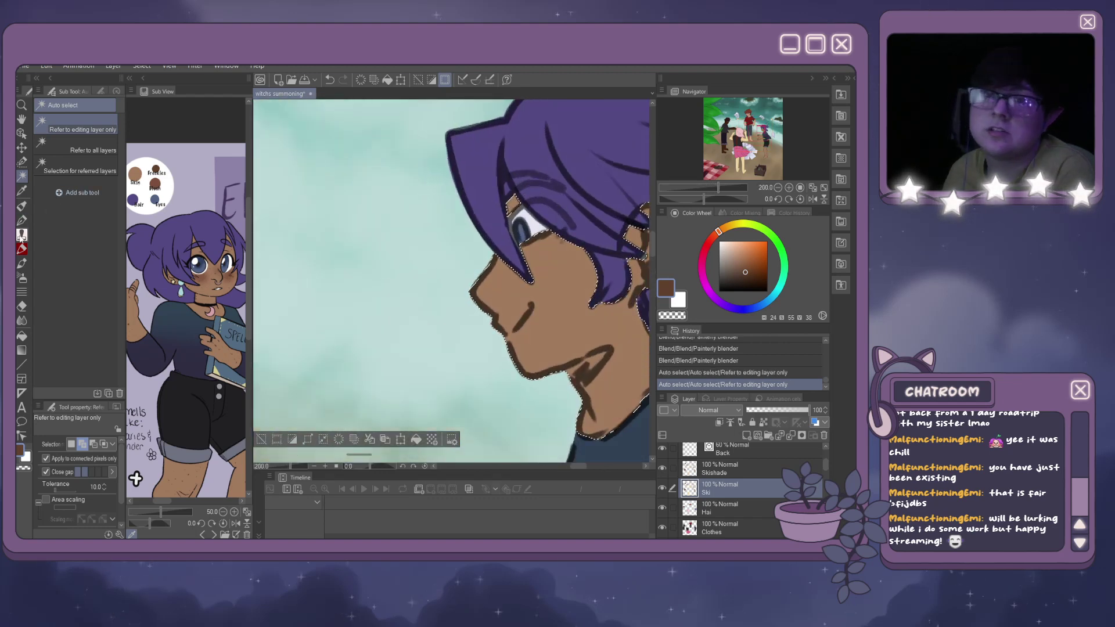
Spray dark brown freckles over the purple-haired figure's face and ear with the Spray airbrush, reducing the brush size from 125 to 25.
{"action": "left_click", "coordinate": [22, 278]}
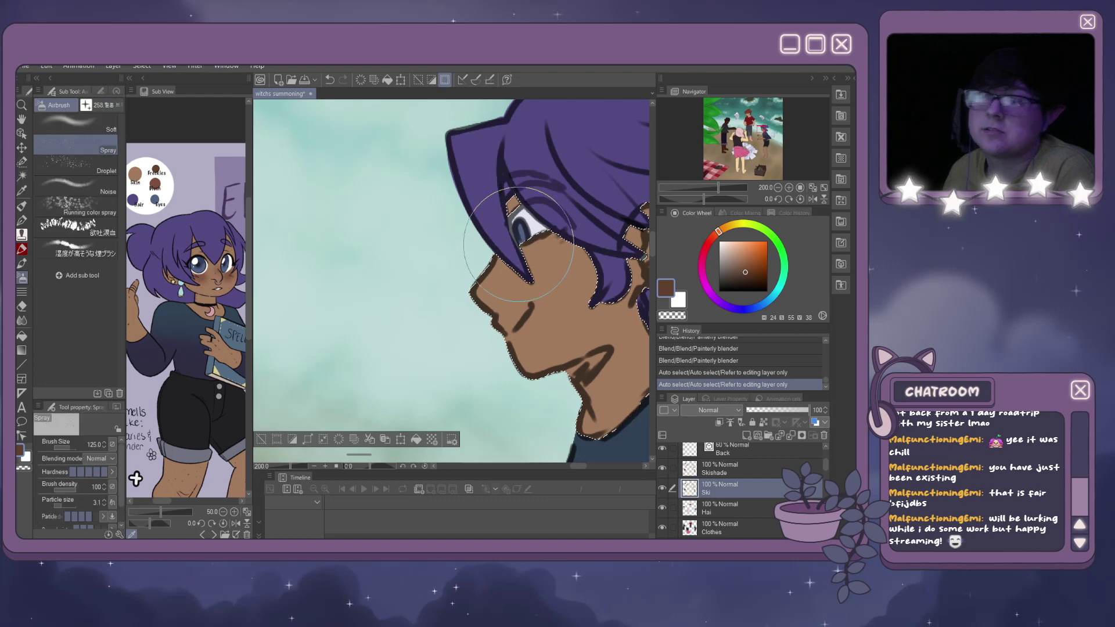
{"action": "scroll", "coordinate": [574, 241], "scroll_direction": "down", "scroll_amount": 5}
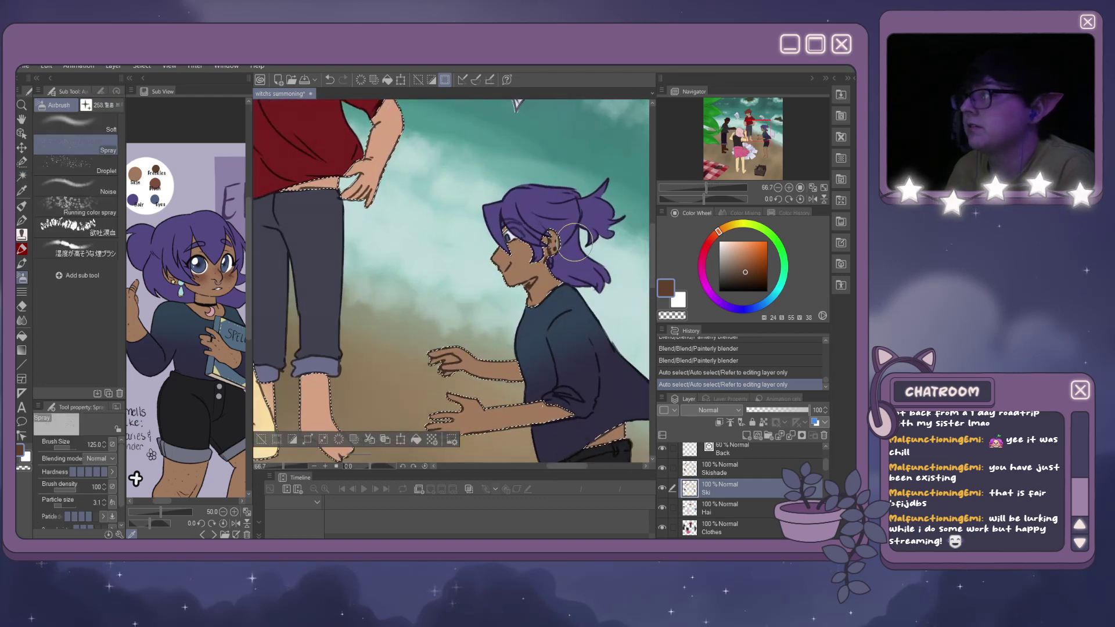
{"action": "left_click_drag", "start_coordinate": [557, 244], "coordinate": [523, 249]}
{"action": "left_click", "coordinate": [521, 246]}
{"action": "left_click", "coordinate": [537, 253]}
{"action": "scroll", "coordinate": [556, 259], "scroll_direction": "up", "scroll_amount": 1}
{"action": "scroll", "coordinate": [557, 261], "scroll_direction": "up", "scroll_amount": 3}
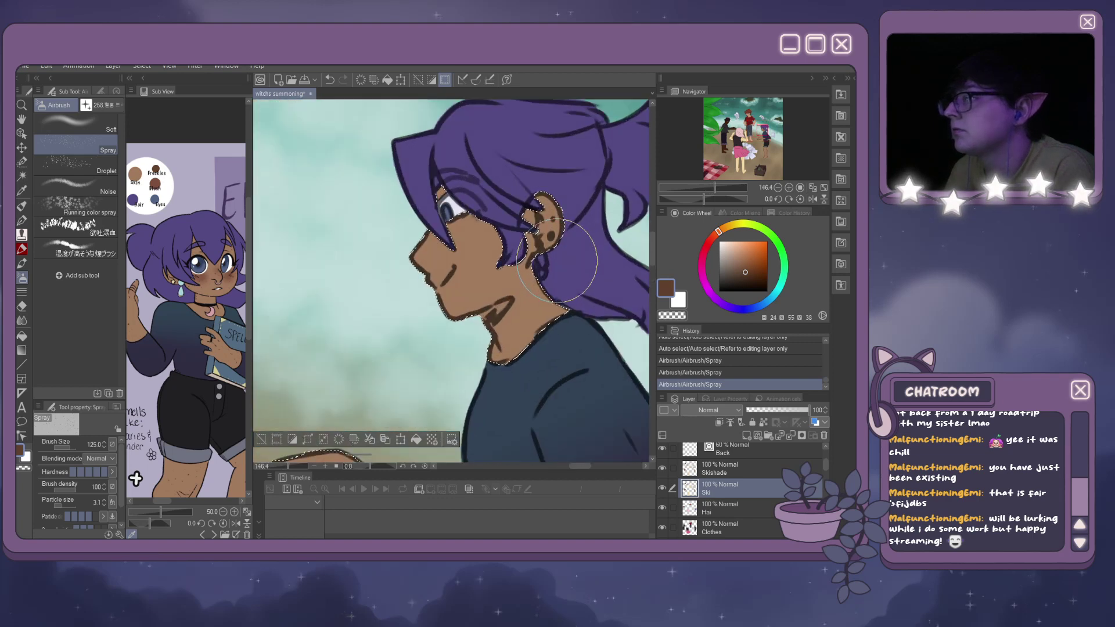
{"action": "left_click_drag", "start_coordinate": [415, 235], "coordinate": [453, 250]}
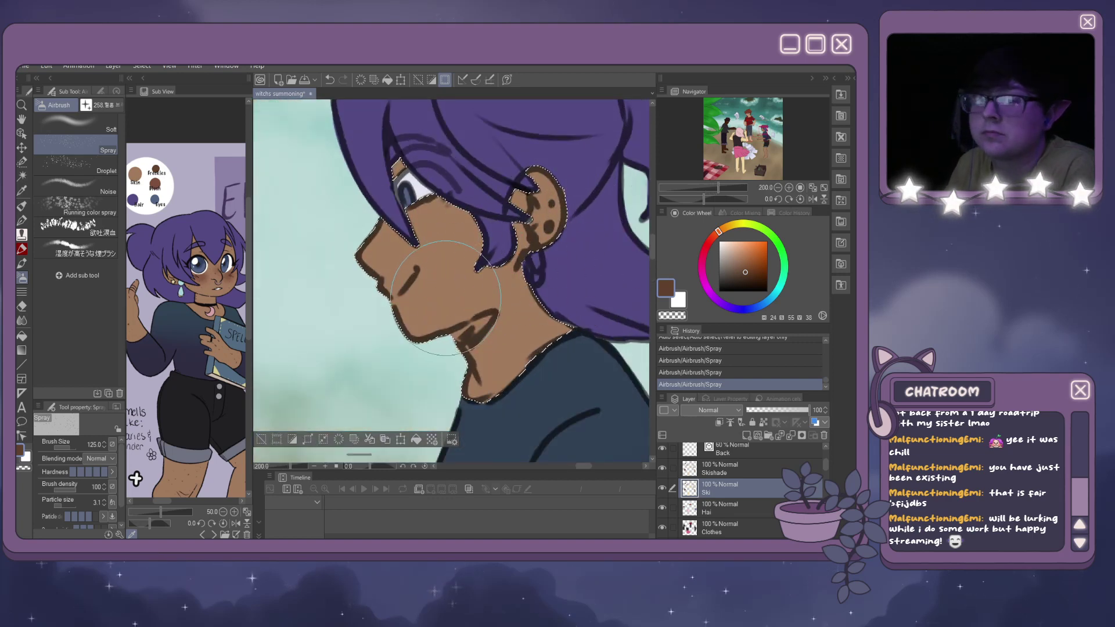
{"action": "key", "text": "["}
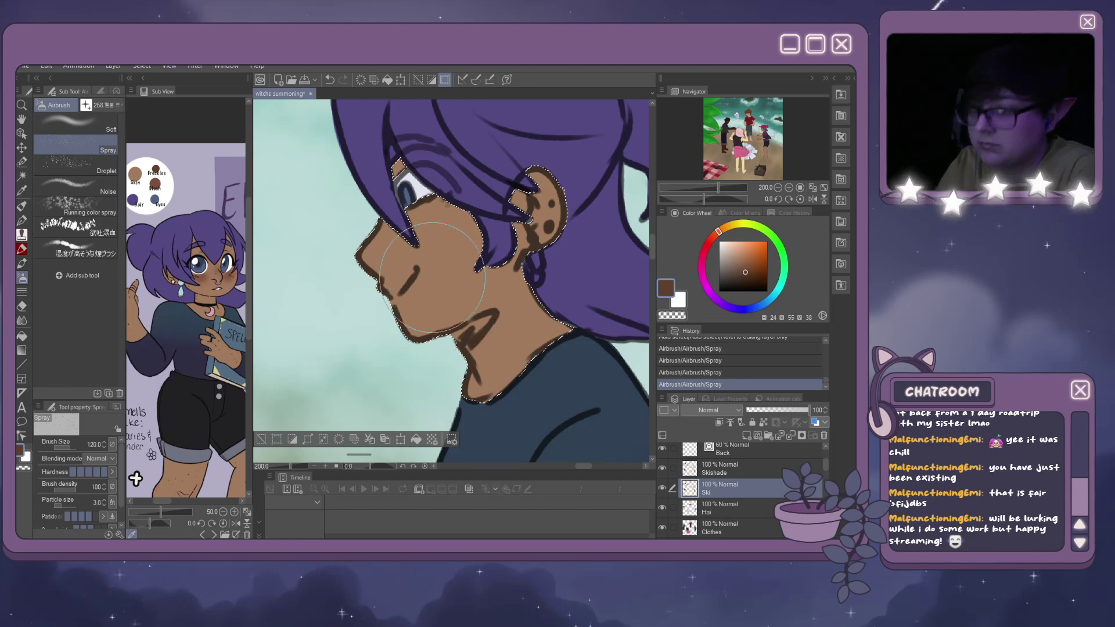
{"action": "left_click_drag", "start_coordinate": [438, 232], "coordinate": [482, 247]}
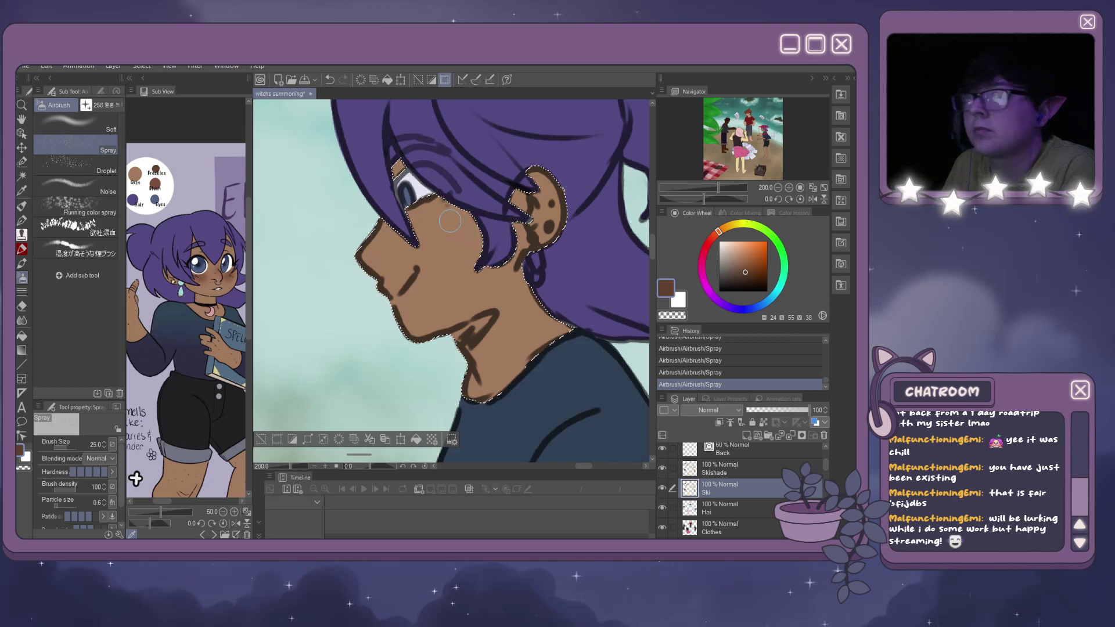
Try dabbing freckles on the purple-haired figure's face with the Droplet airbrush and undo both dabs.
{"action": "left_click", "coordinate": [76, 165]}
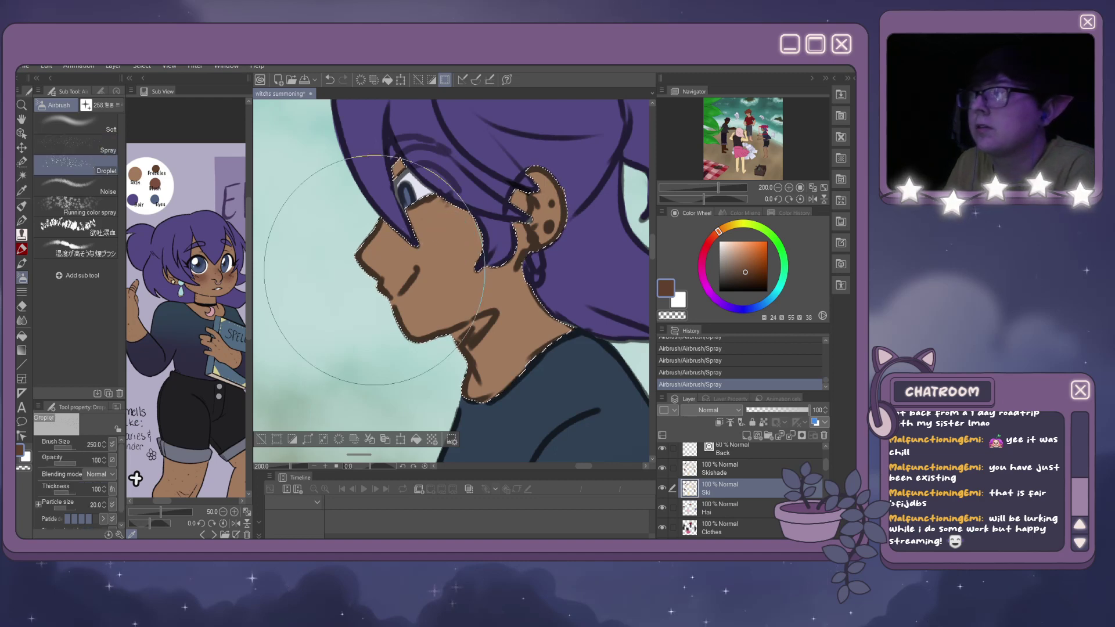
{"action": "left_click", "coordinate": [375, 270]}
{"action": "left_click", "coordinate": [421, 276]}
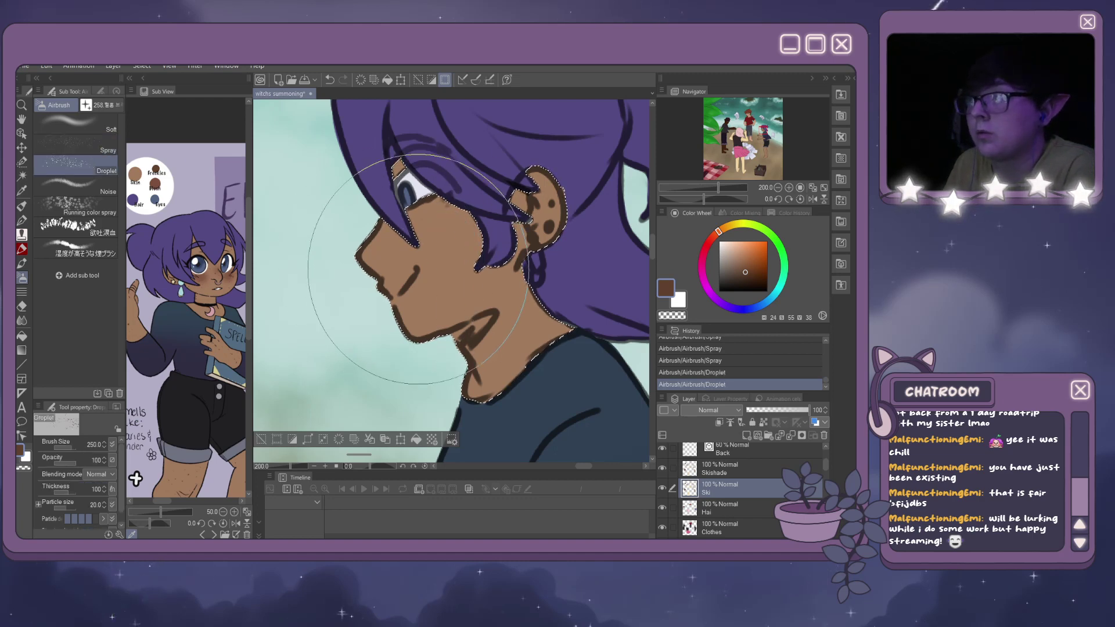
{"action": "key", "text": "ctrl+z"}
{"action": "key", "text": "ctrl+z"}
Try dotting single freckles on the purple-haired figure's cheek with a size 10 pen and undo both dots.
{"action": "left_click", "coordinate": [22, 220]}
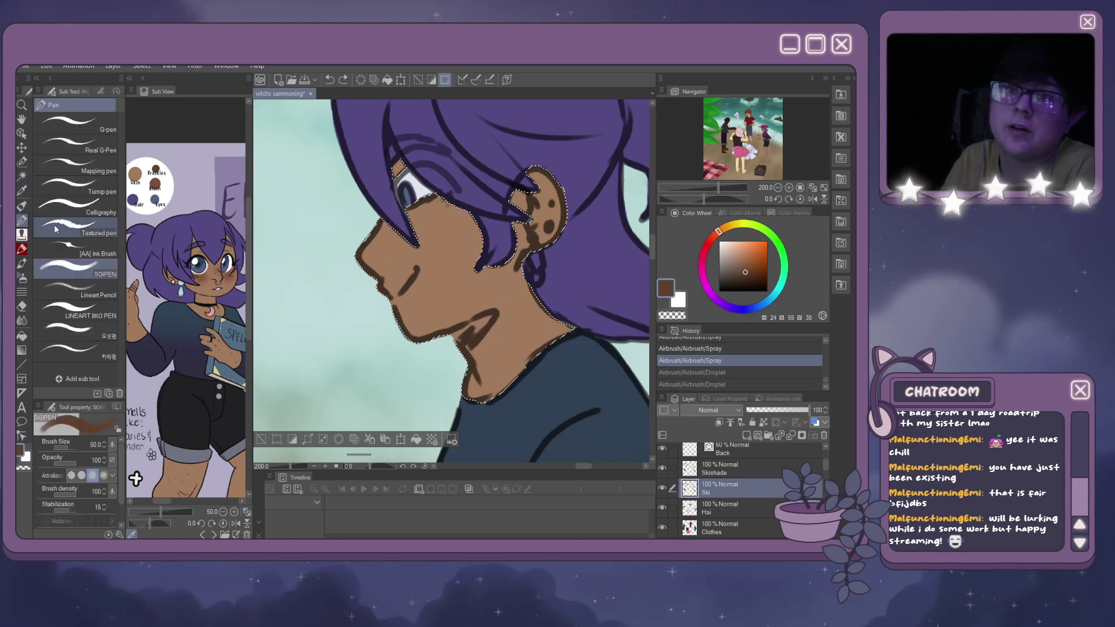
{"action": "left_click", "coordinate": [80, 330]}
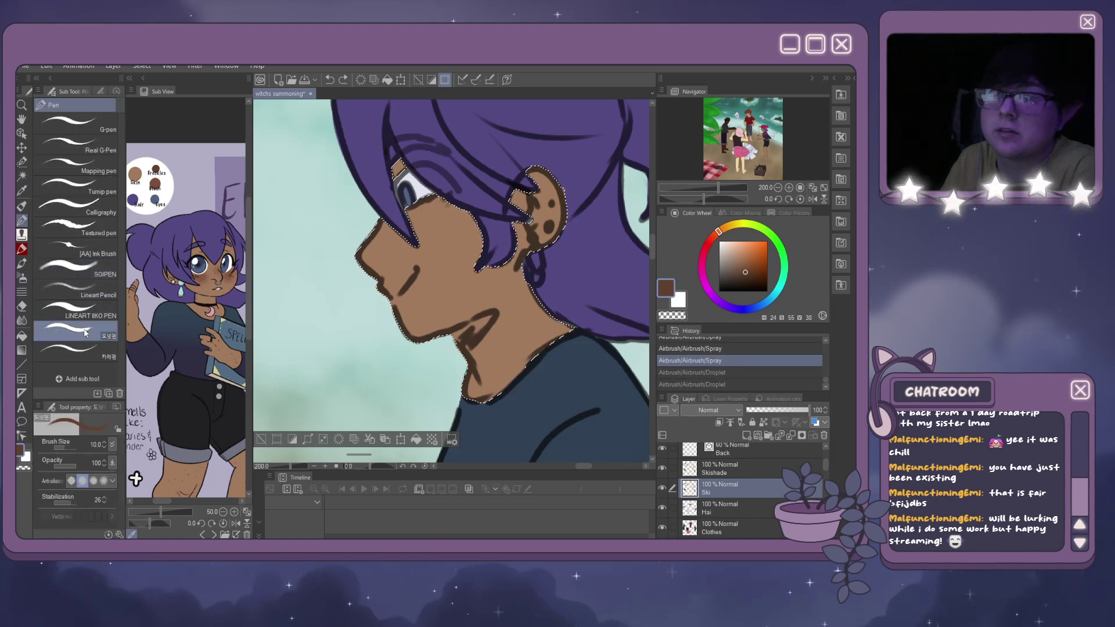
{"action": "left_click", "coordinate": [435, 253]}
{"action": "left_click", "coordinate": [446, 237]}
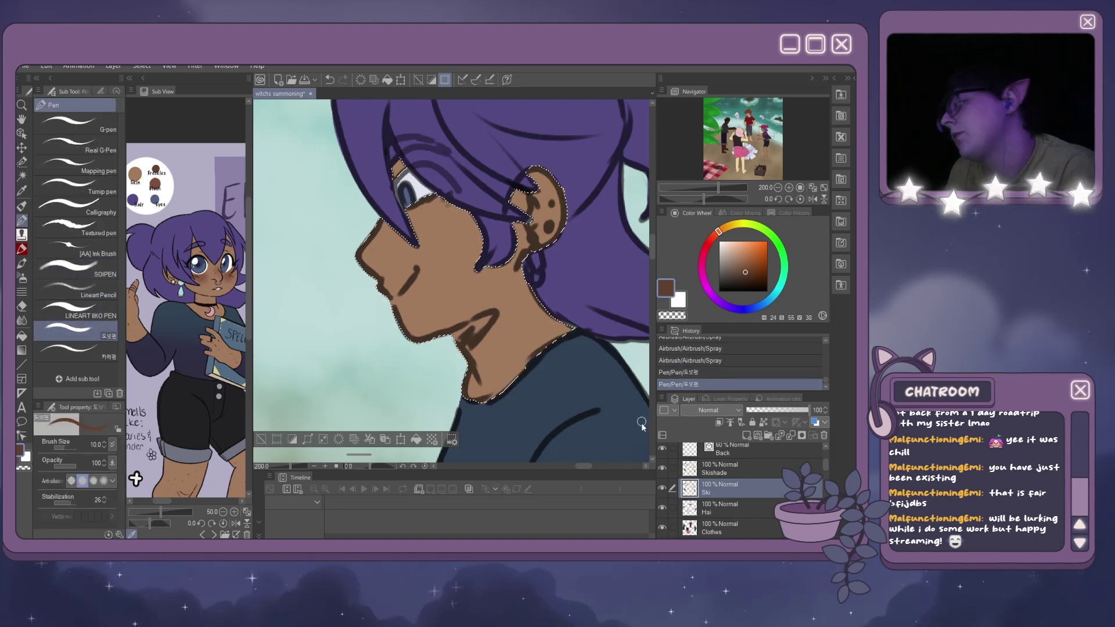
{"action": "key", "text": "ctrl+z"}
{"action": "key", "text": "ctrl+z"}
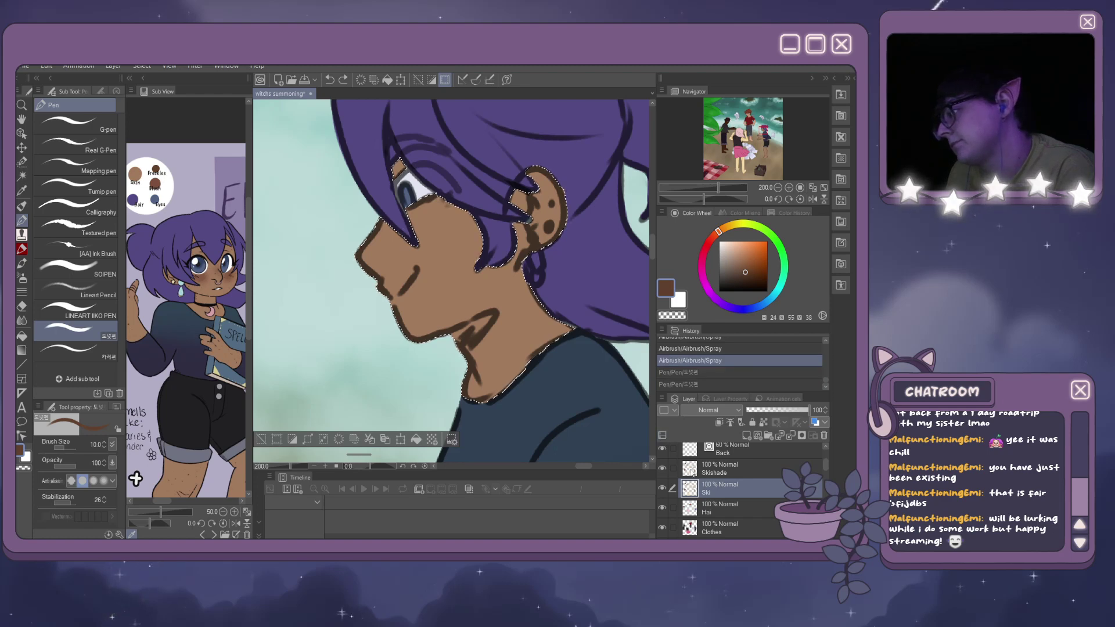
Add a new raster layer above the Skishade layer and dot dark brown freckles on the purple-haired figure's cheek with the size 10 pen.
{"action": "left_click", "coordinate": [691, 469]}
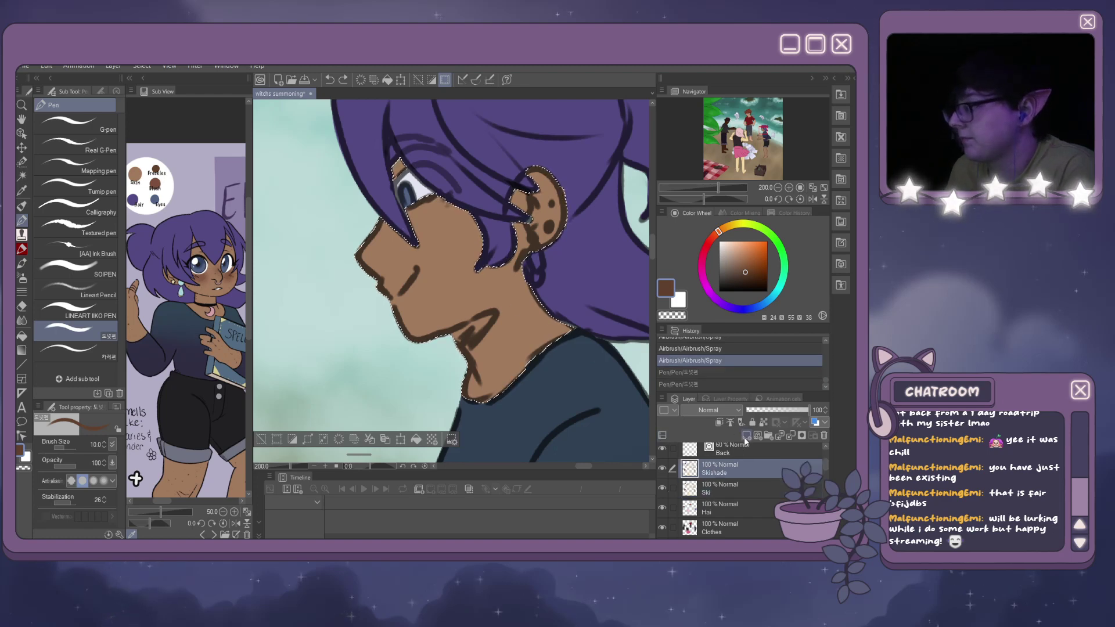
{"action": "left_click", "coordinate": [745, 435]}
{"action": "left_click", "coordinate": [484, 286]}
{"action": "left_click", "coordinate": [458, 274]}
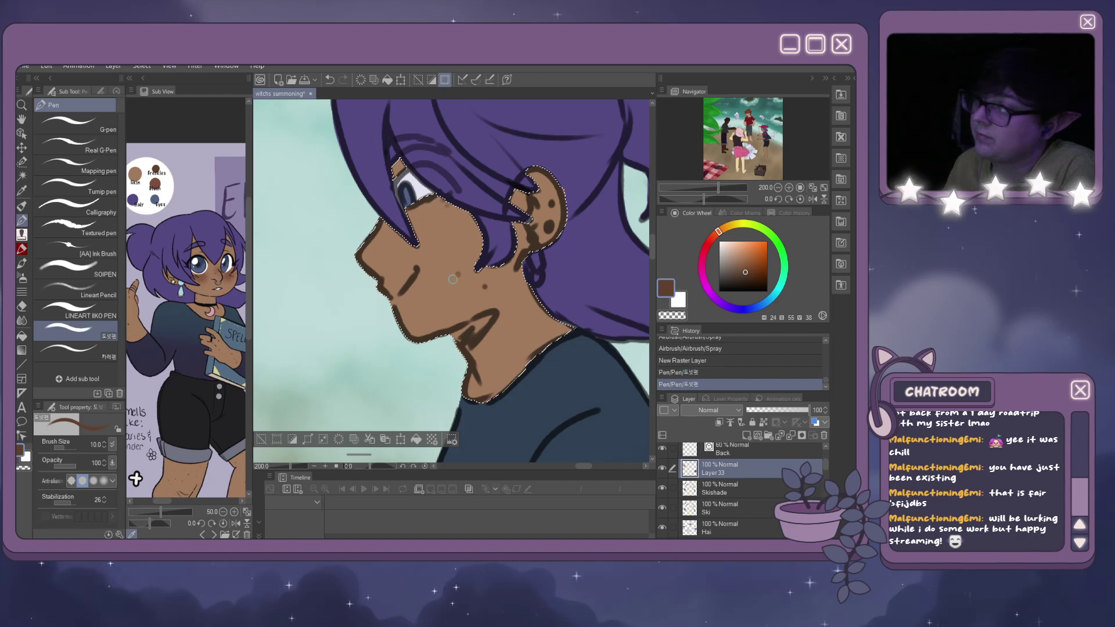
{"action": "key", "text": "ctrl+z"}
{"action": "left_click", "coordinate": [443, 237]}
{"action": "left_click", "coordinate": [425, 268]}
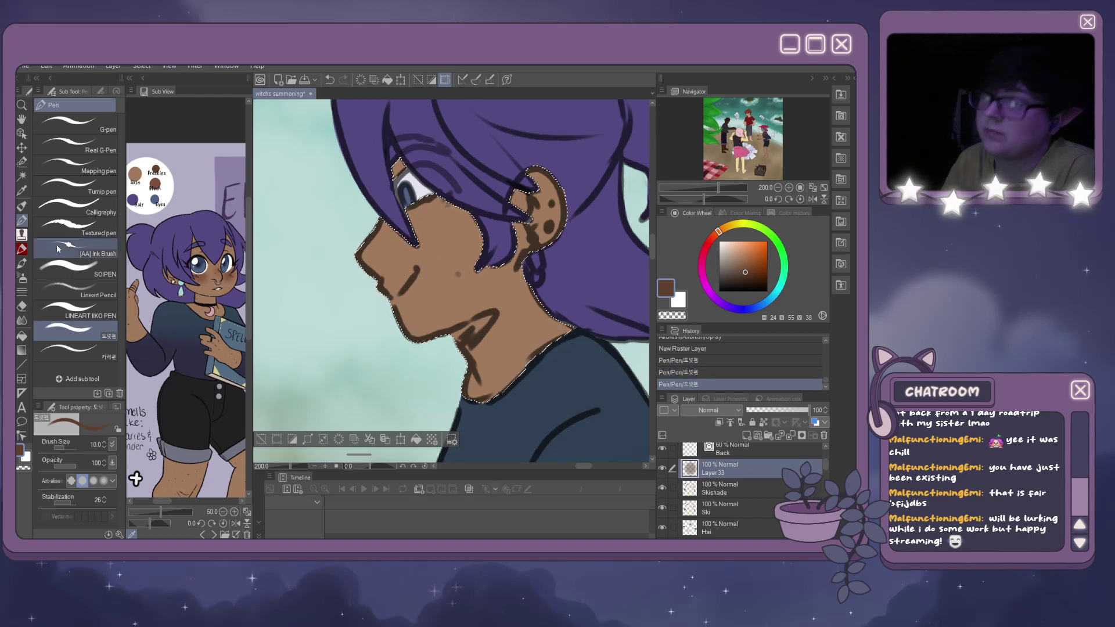
Try dabbing freckles on the purple-haired figure's cheek with the Droplet airbrush on the new layer.
{"action": "left_click", "coordinate": [22, 279]}
{"action": "left_click", "coordinate": [453, 258]}
{"action": "left_click", "coordinate": [454, 259]}
Undo the droplet dabs and spray fine dark brown freckles over the cheek and neck with the size 25 Spray airbrush.
{"action": "left_click", "coordinate": [76, 145]}
{"action": "key", "text": "ctrl+z"}
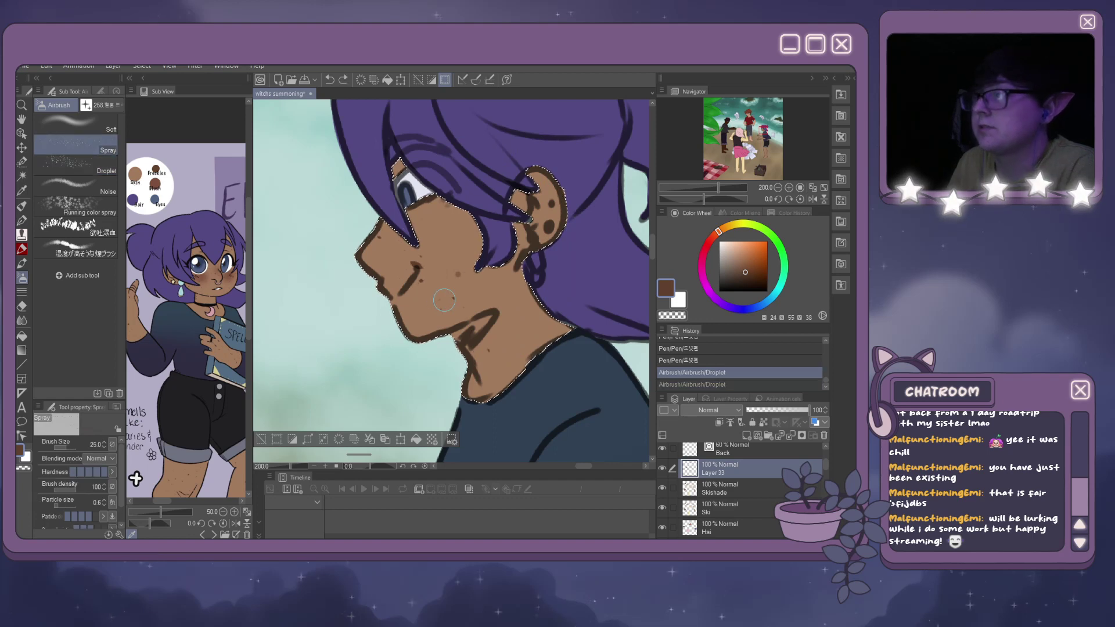
{"action": "key", "text": "ctrl+z"}
{"action": "mouse_move", "coordinate": [446, 265]}
{"action": "left_mouse_down"}
{"action": "mouse_move", "coordinate": [459, 234]}
{"action": "mouse_move", "coordinate": [434, 217]}
{"action": "mouse_move", "coordinate": [429, 196]}
{"action": "mouse_move", "coordinate": [411, 265]}
{"action": "mouse_move", "coordinate": [432, 290]}
{"action": "left_mouse_up"}
{"action": "left_click_drag", "start_coordinate": [524, 288], "coordinate": [506, 349]}
{"action": "mouse_move", "coordinate": [442, 290]}
{"action": "left_mouse_down"}
{"action": "mouse_move", "coordinate": [415, 238]}
{"action": "mouse_move", "coordinate": [435, 217]}
{"action": "left_mouse_up"}
Enlarge the Spray airbrush to 400 and spray freckles over the purple-haired figure's face, neck and forearm.
{"action": "scroll", "coordinate": [521, 203], "scroll_direction": "down", "scroll_amount": 3}
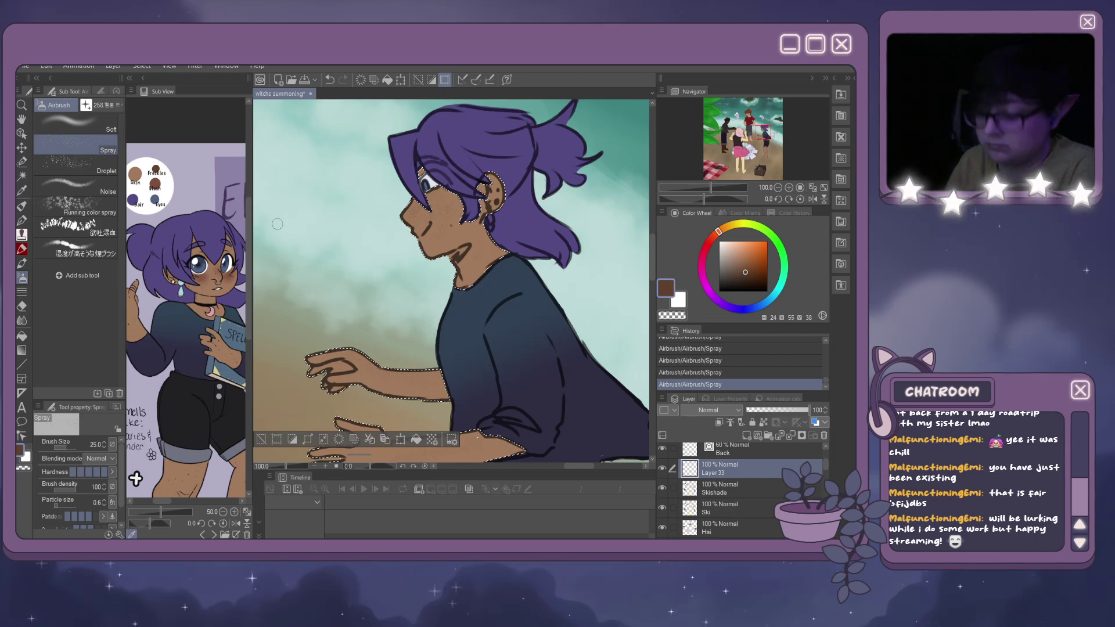
{"action": "key", "text": "]"}
{"action": "key", "text": "]"}
{"action": "key", "text": "]"}
{"action": "key", "text": "]"}
{"action": "key", "text": "]"}
{"action": "key", "text": "]"}
{"action": "key", "text": "bracketright"}
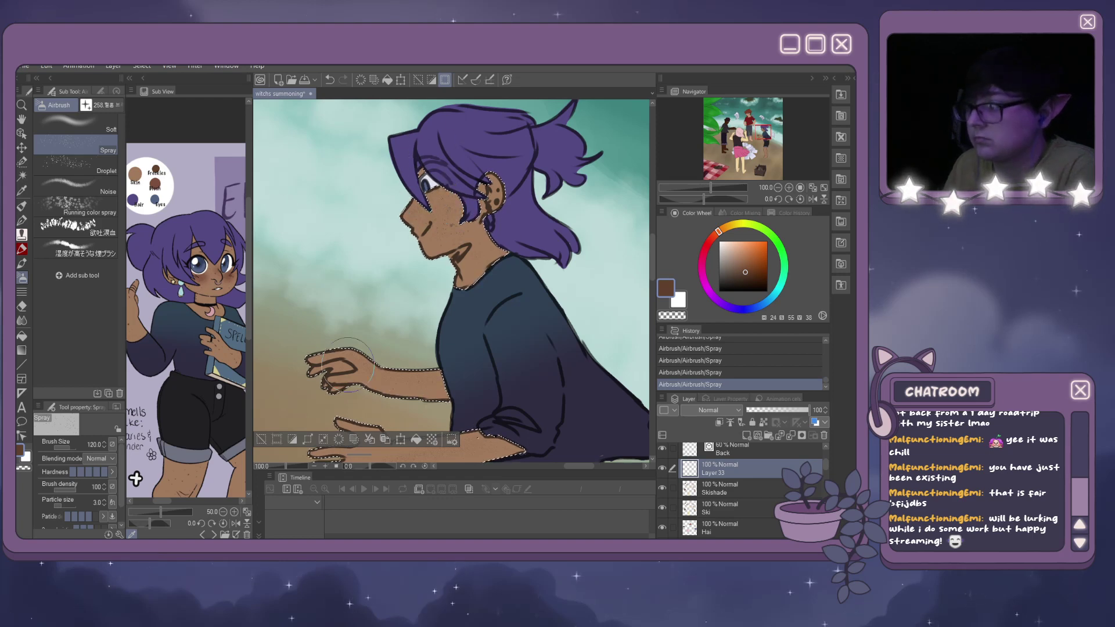
{"action": "key", "text": "bracketright"}
{"action": "key", "text": "bracketright"}
{"action": "key", "text": "bracketright"}
{"action": "key", "text": "bracketright"}
{"action": "key", "text": "bracketright"}
{"action": "left_click", "coordinate": [454, 210]}
{"action": "left_click", "coordinate": [407, 375]}
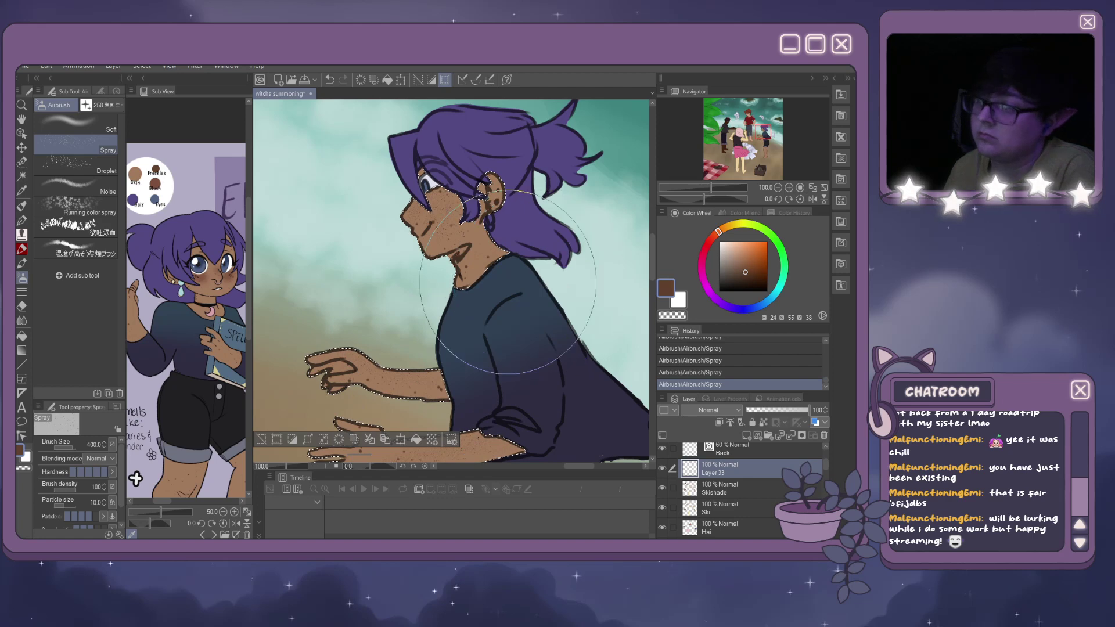
Try spraying freckles over the purple-haired figure's legs with the size 400 Spray airbrush and undo the strokes.
{"action": "scroll", "coordinate": [460, 278], "scroll_direction": "down", "scroll_amount": 5}
{"action": "scroll", "coordinate": [479, 332], "scroll_direction": "up", "scroll_amount": 2}
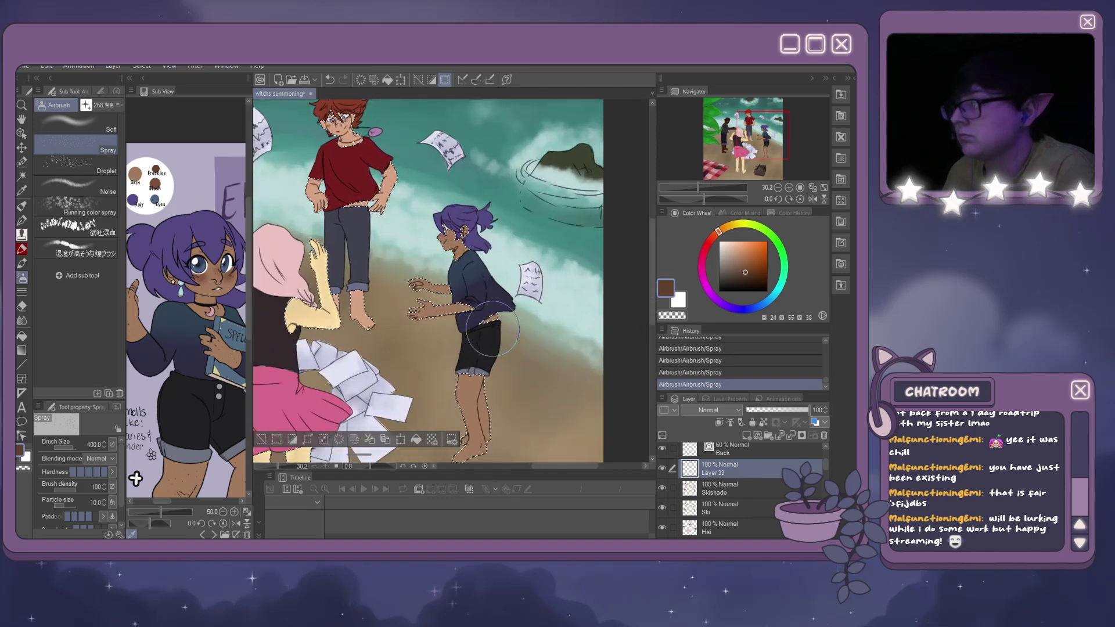
{"action": "scroll", "coordinate": [493, 329], "scroll_direction": "down", "scroll_amount": 3}
{"action": "scroll", "coordinate": [470, 377], "scroll_direction": "up", "scroll_amount": 3}
{"action": "left_click_drag", "start_coordinate": [491, 374], "coordinate": [501, 336]}
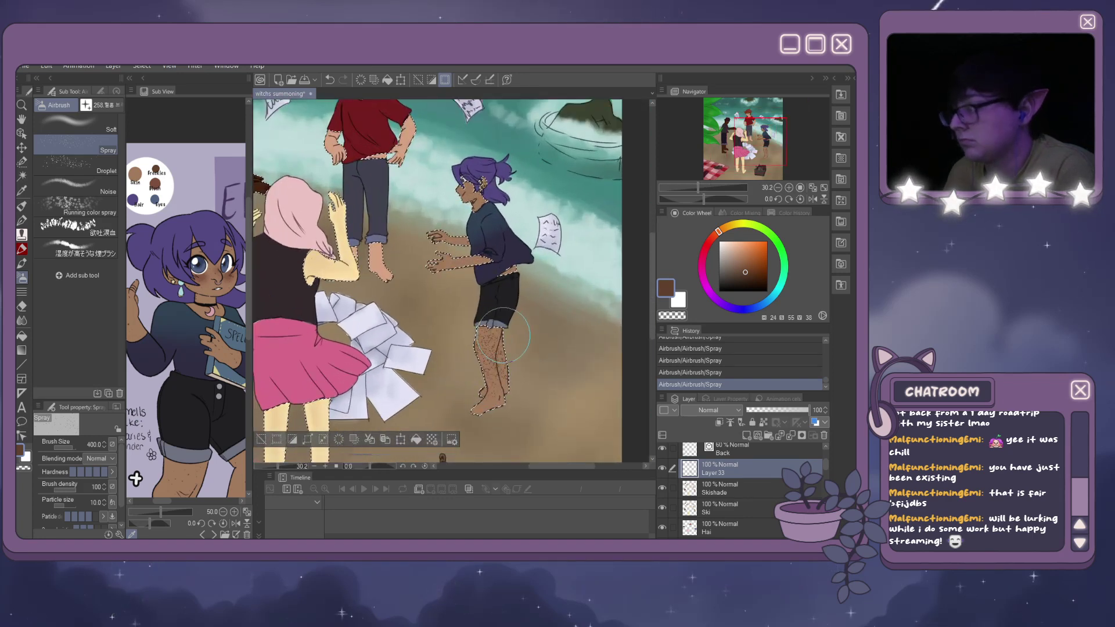
{"action": "key", "text": "ctrl+z"}
{"action": "key", "text": "ctrl+z"}
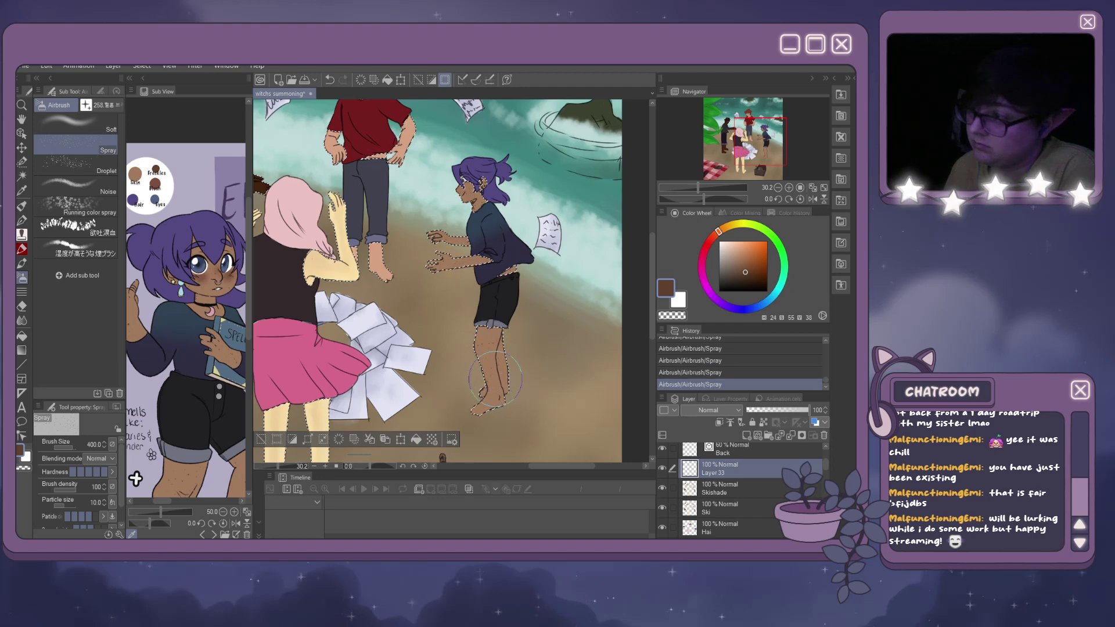
Reduce the Spray airbrush size to 100 and spray finer freckles over the purple-haired figure's legs.
{"action": "key", "text": "bracketleft"}
{"action": "key", "text": "bracketleft"}
{"action": "key", "text": "bracketleft"}
{"action": "key", "text": "bracketleft"}
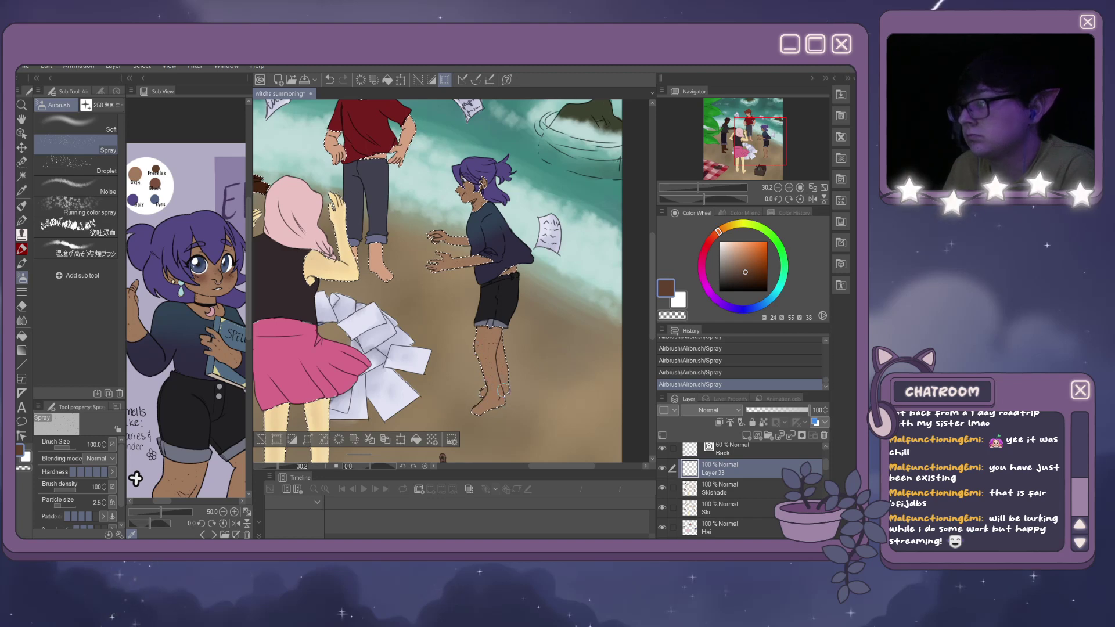
{"action": "scroll", "coordinate": [371, 200], "scroll_direction": "down", "scroll_amount": 4}
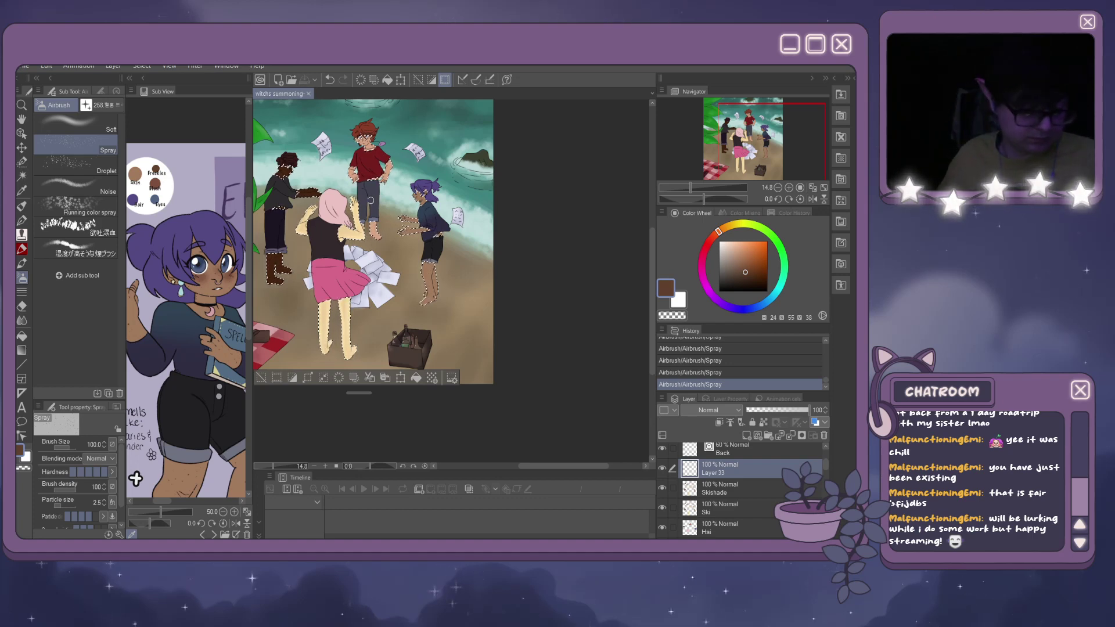
{"action": "scroll", "coordinate": [407, 189], "scroll_direction": "up", "scroll_amount": 5}
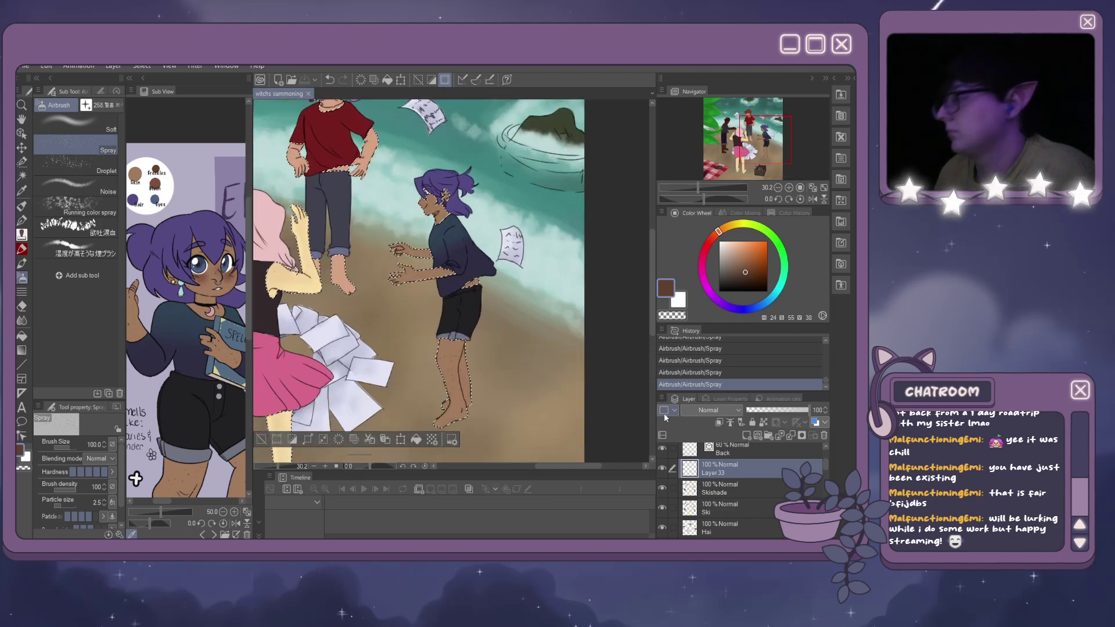
Activate the Skishade layer and mix a redder brown (20, 45, 55) from the reference's skin tone for the size 10 pen.
{"action": "left_click", "coordinate": [730, 486]}
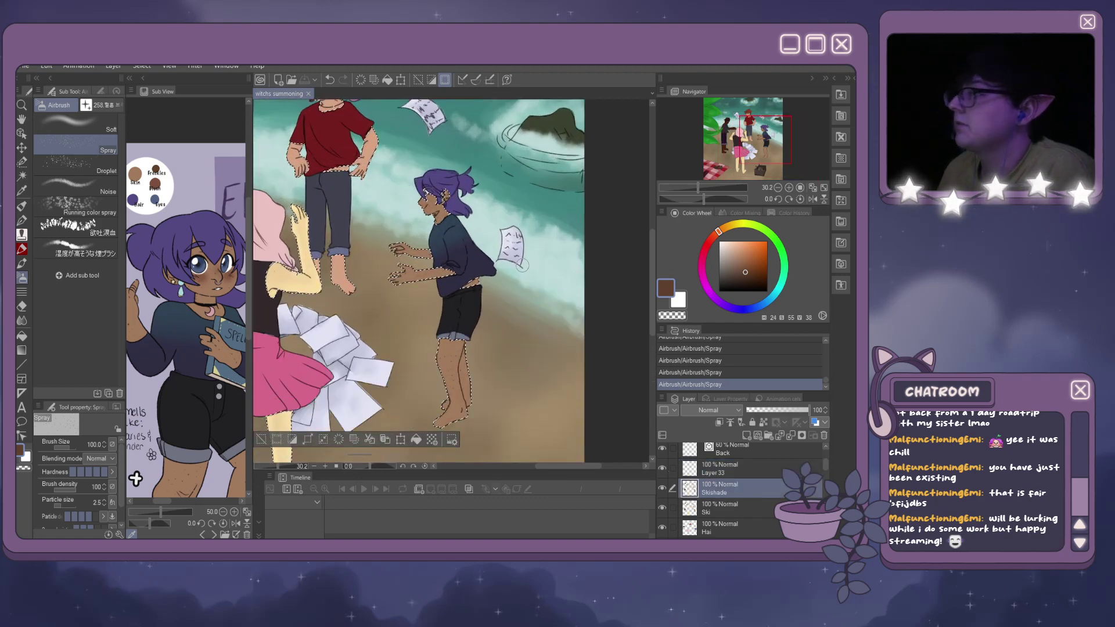
{"action": "left_click", "coordinate": [134, 173]}
{"action": "scroll", "coordinate": [465, 212], "scroll_direction": "up", "scroll_amount": 2}
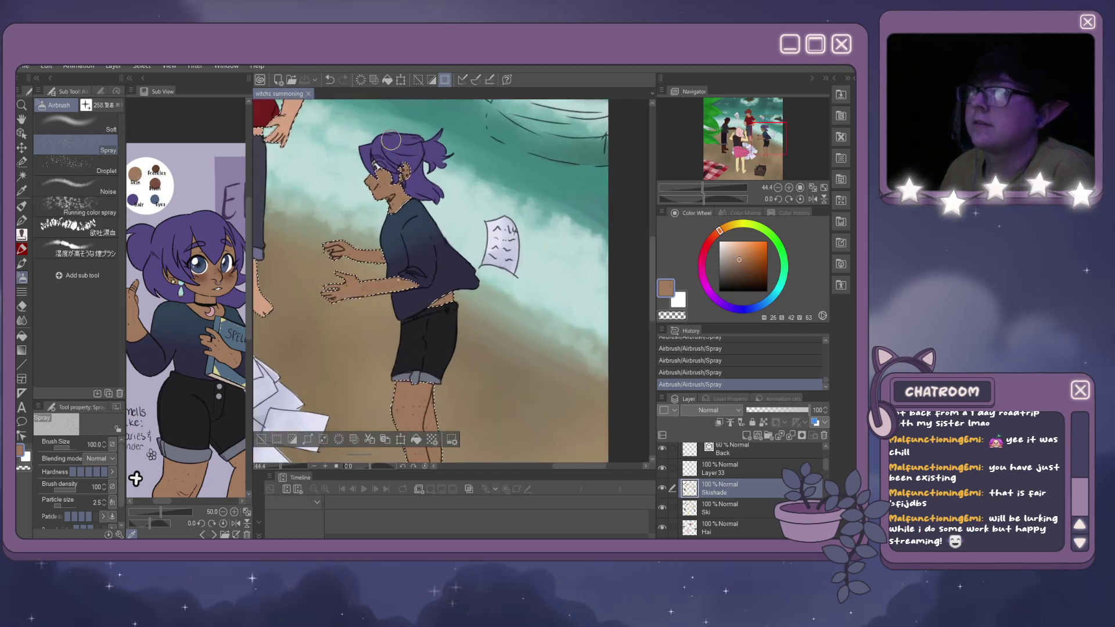
{"action": "scroll", "coordinate": [391, 140], "scroll_direction": "up", "scroll_amount": 5}
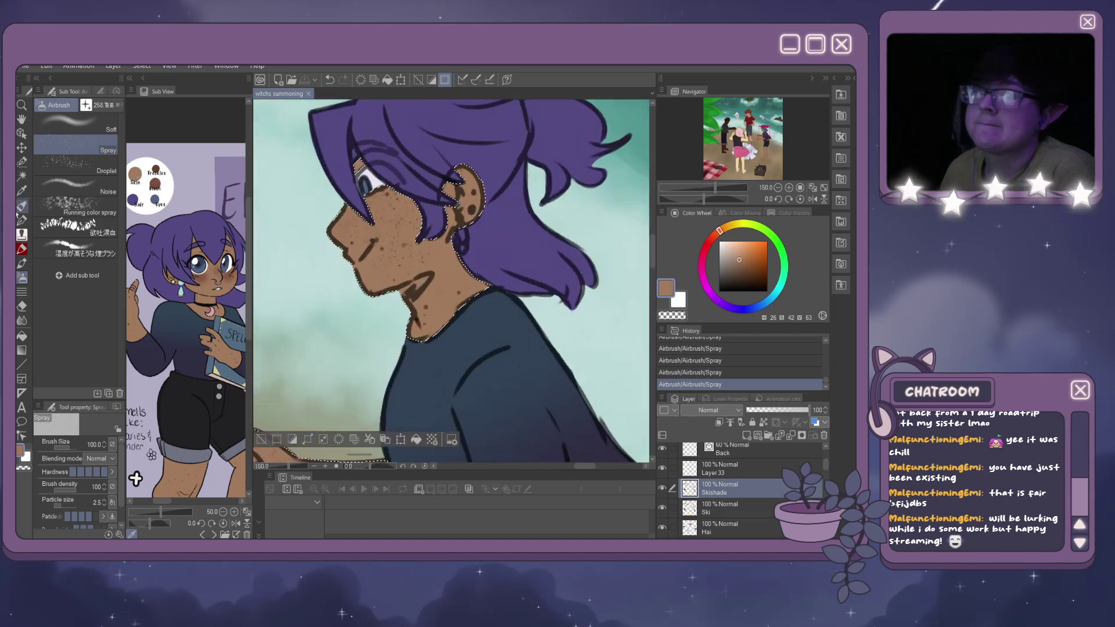
{"action": "left_click", "coordinate": [25, 224]}
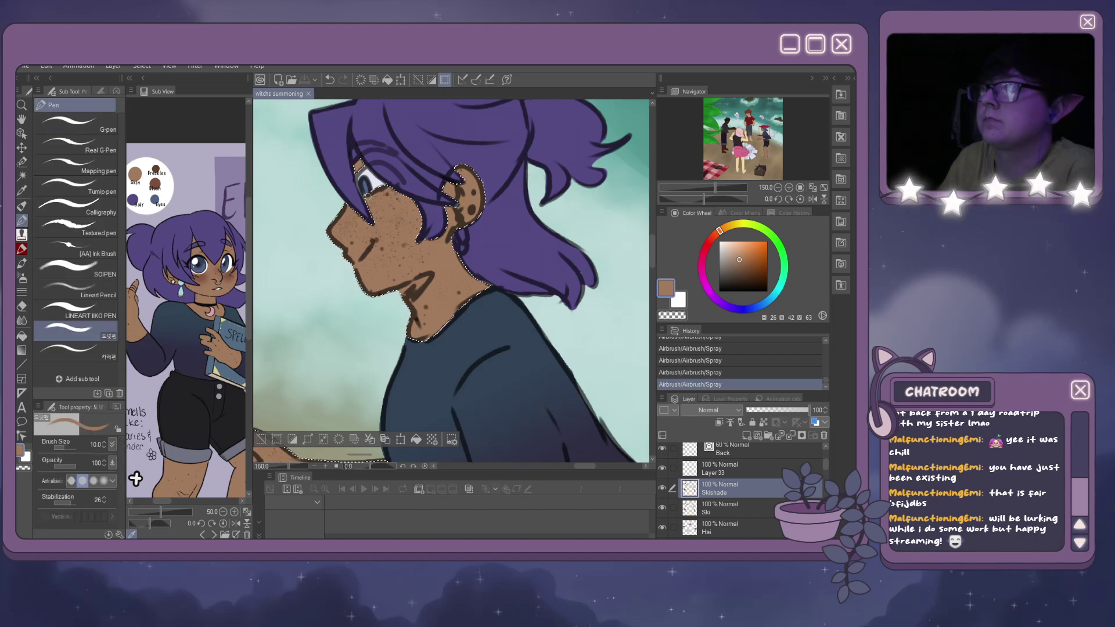
{"action": "left_click", "coordinate": [376, 202]}
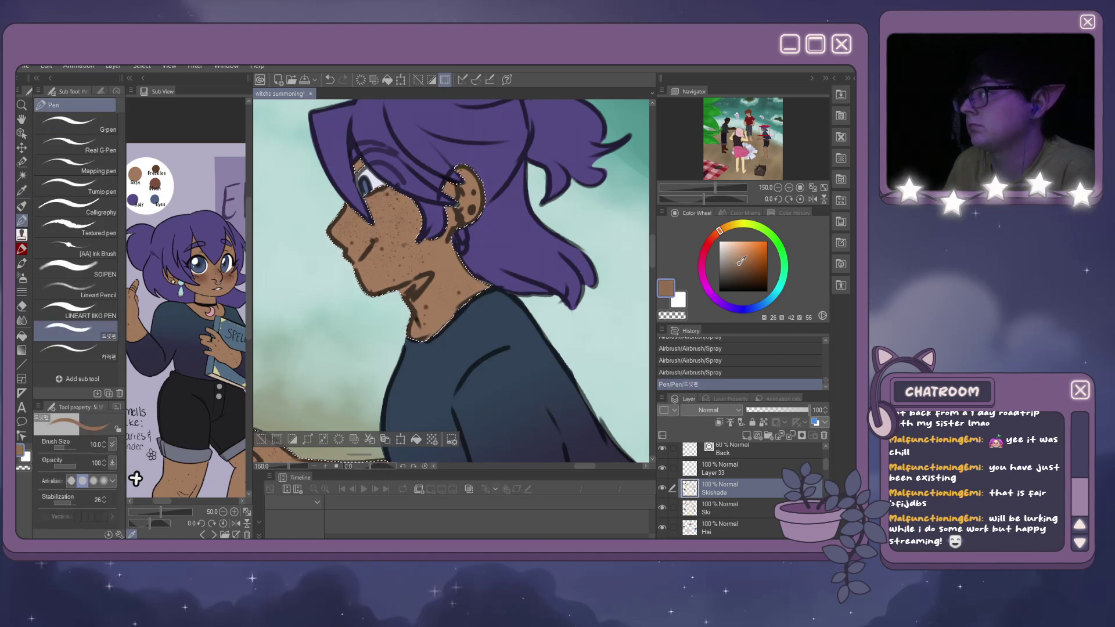
{"action": "left_click", "coordinate": [717, 232]}
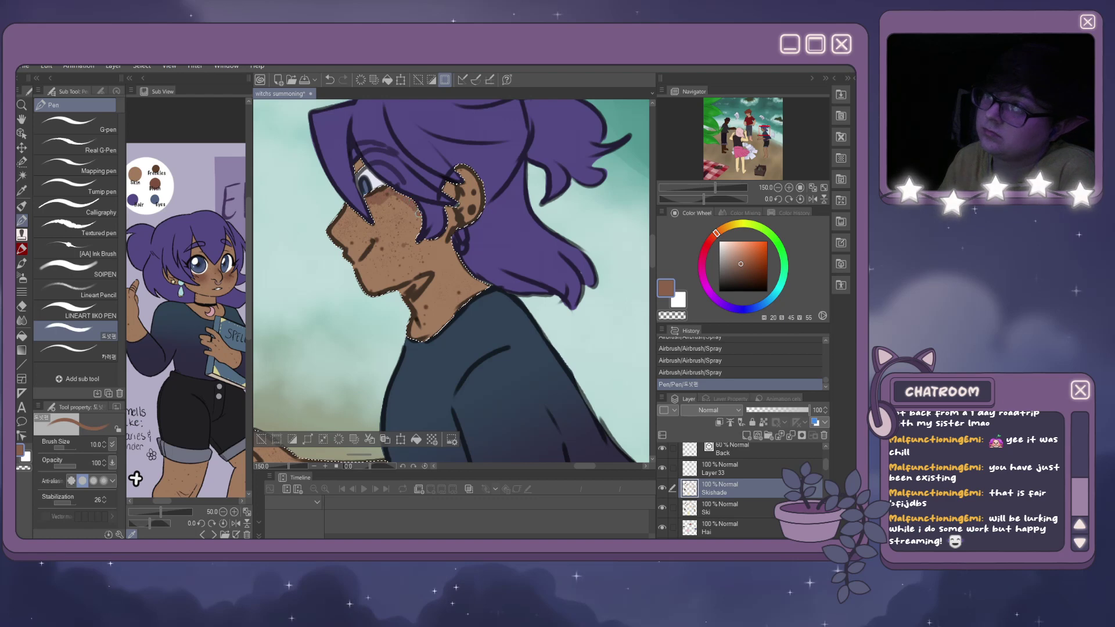
Paint brown shading on the purple-haired figure's nose, cheek, jaw and neck with the size 10 pen, undoing one stray stroke.
{"action": "mouse_move", "coordinate": [368, 208]}
{"action": "left_mouse_down"}
{"action": "mouse_move", "coordinate": [342, 237]}
{"action": "mouse_move", "coordinate": [361, 212]}
{"action": "left_mouse_up"}
{"action": "key", "text": "ctrl+z"}
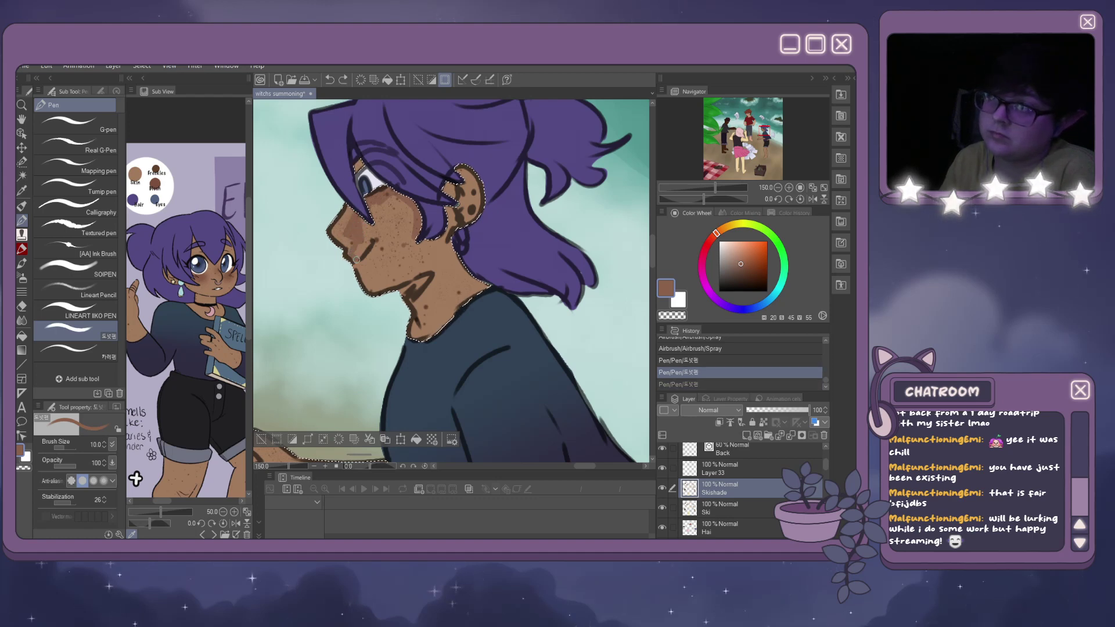
{"action": "mouse_move", "coordinate": [359, 242]}
{"action": "left_mouse_down"}
{"action": "mouse_move", "coordinate": [354, 259]}
{"action": "mouse_move", "coordinate": [376, 288]}
{"action": "mouse_move", "coordinate": [424, 284]}
{"action": "left_mouse_up"}
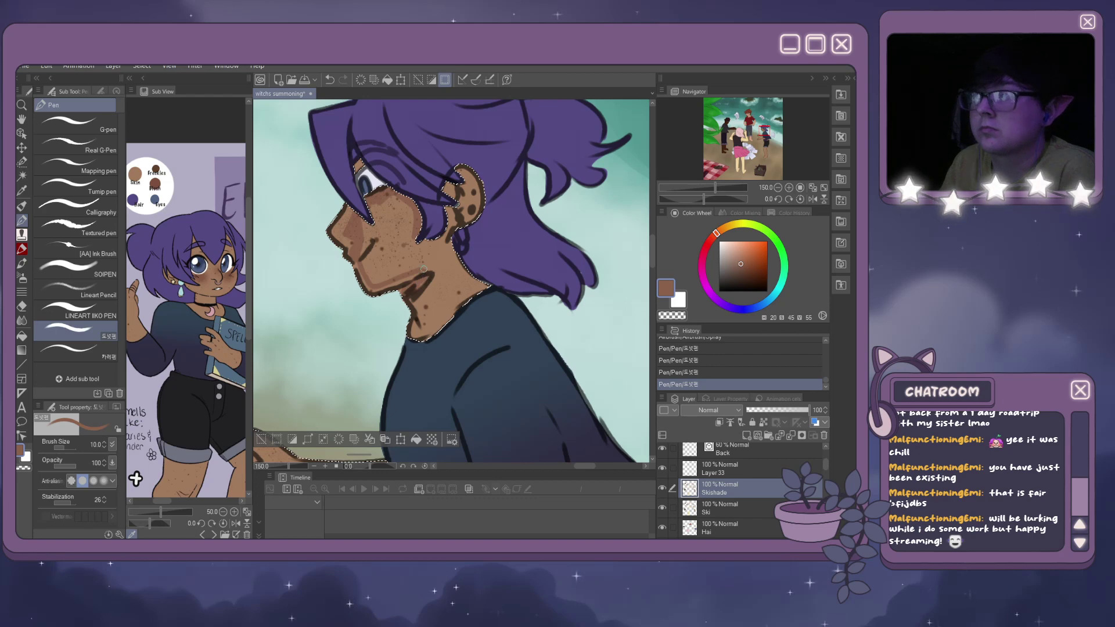
{"action": "left_click", "coordinate": [372, 209]}
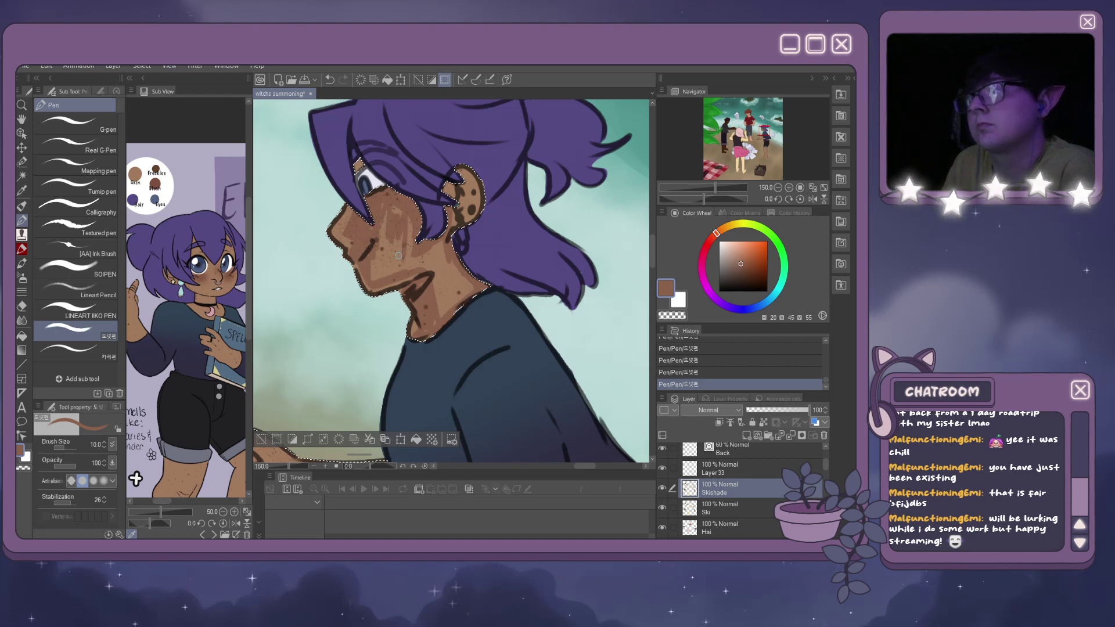
Try filling the purple-haired figure's face with the shading brown using the Fill tool, undo it and return to the pen.
{"action": "left_click", "coordinate": [22, 335]}
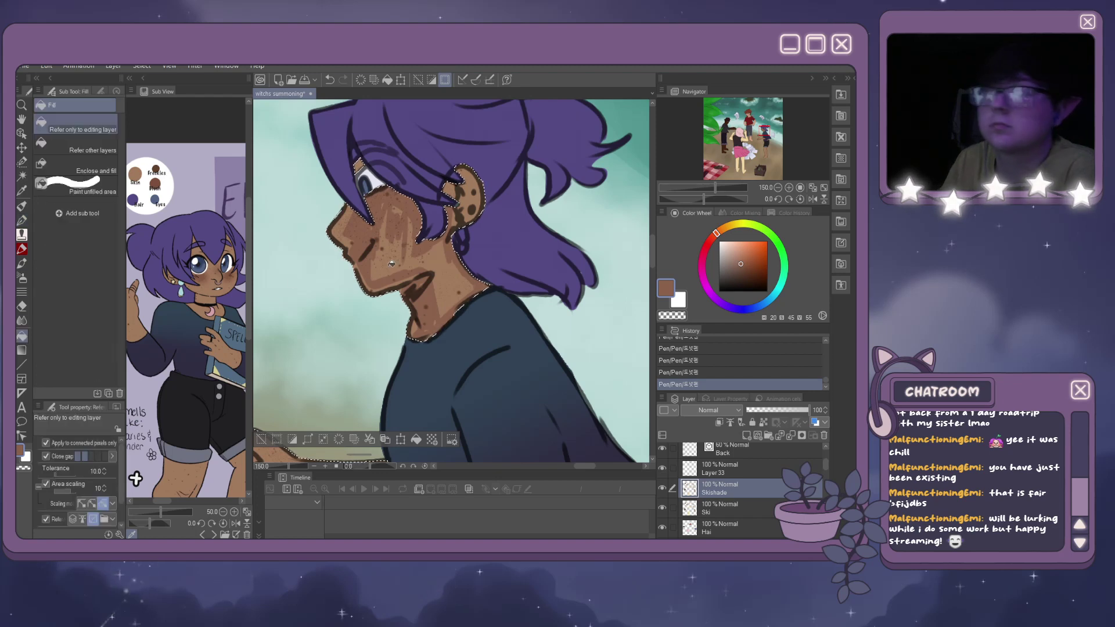
{"action": "left_click", "coordinate": [400, 261]}
{"action": "key", "text": "ctrl+z"}
{"action": "key", "text": "p"}
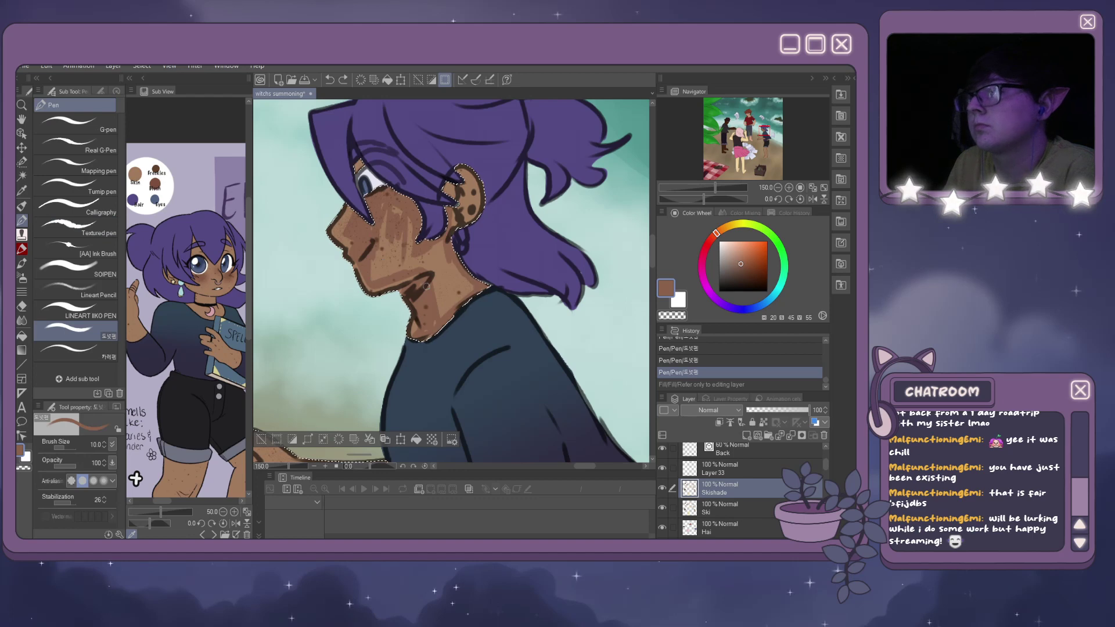
Shade the neck further, enlarge the pen to size 40 and cover the remaining shadow areas of the face and ear.
{"action": "left_click_drag", "start_coordinate": [480, 284], "coordinate": [428, 322]}
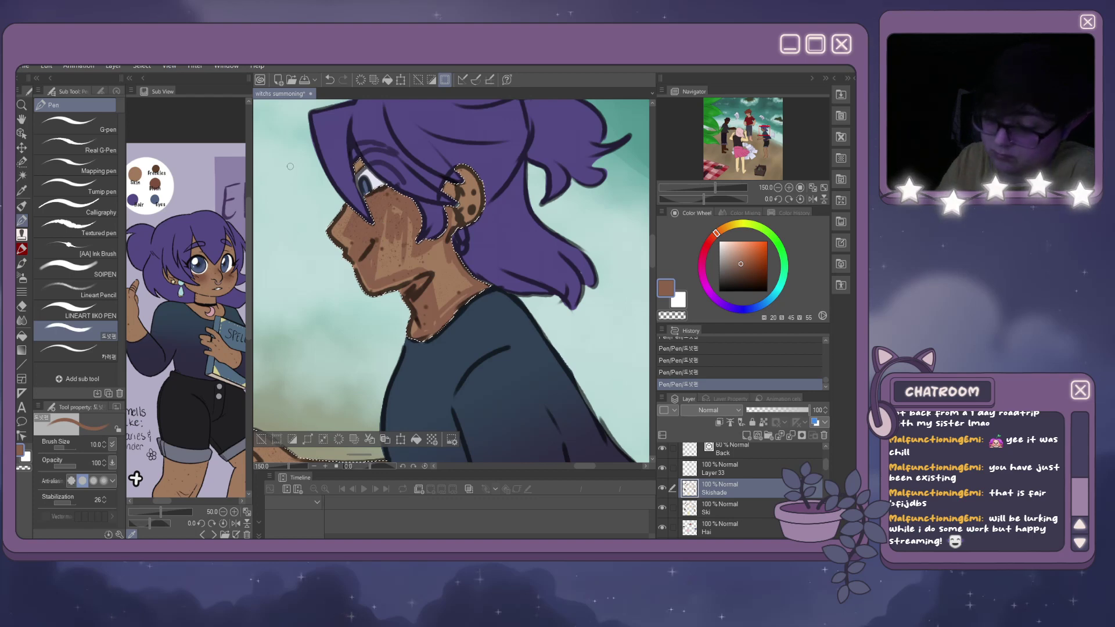
{"action": "key", "text": "bracketright"}
{"action": "key", "text": "bracketright"}
{"action": "key", "text": "bracketright"}
{"action": "key", "text": "bracketright"}
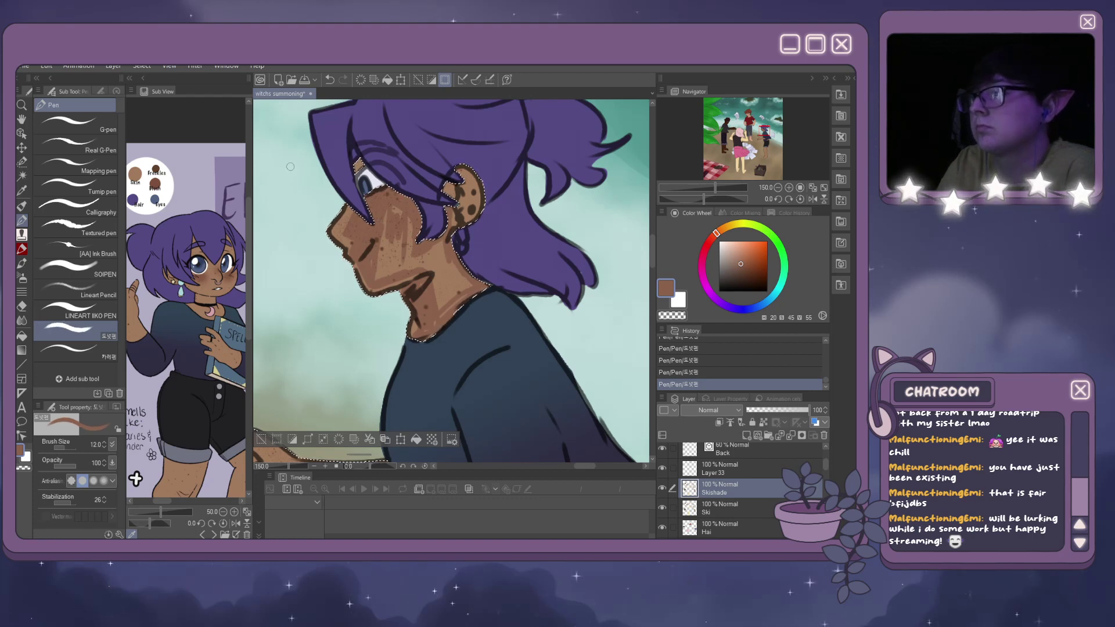
{"action": "key", "text": "bracketright"}
{"action": "key", "text": "bracketright"}
{"action": "key", "text": "bracketright"}
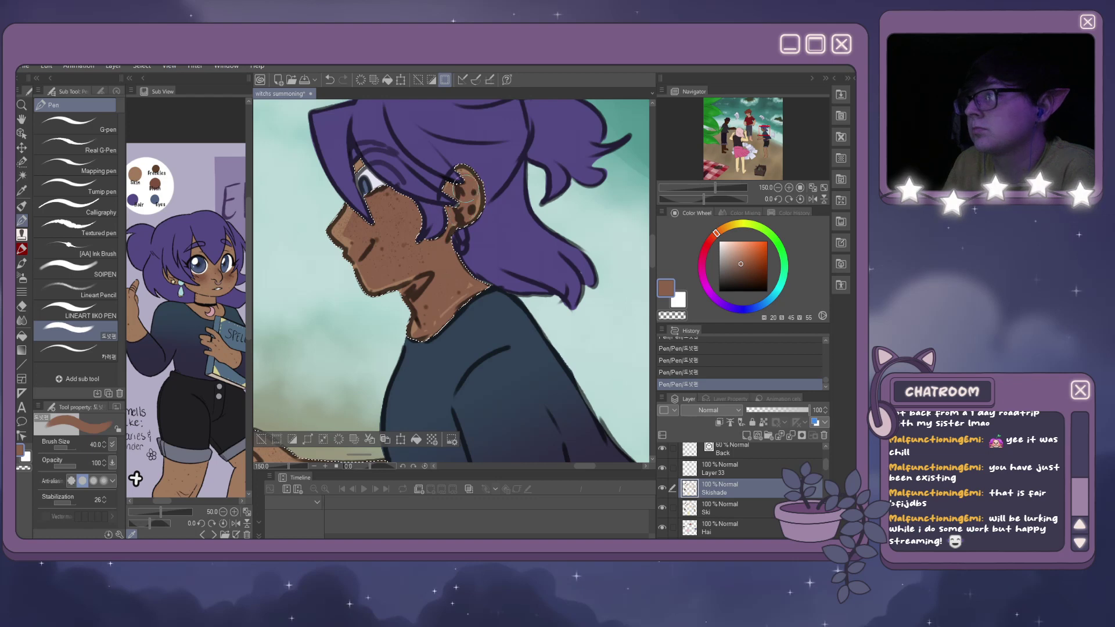
Shade the purple-haired figure's hands, forearms, bare waist and legs with the size 40 pen, redoing the first leg stroke.
{"action": "scroll", "coordinate": [450, 207], "scroll_direction": "down", "scroll_amount": 3}
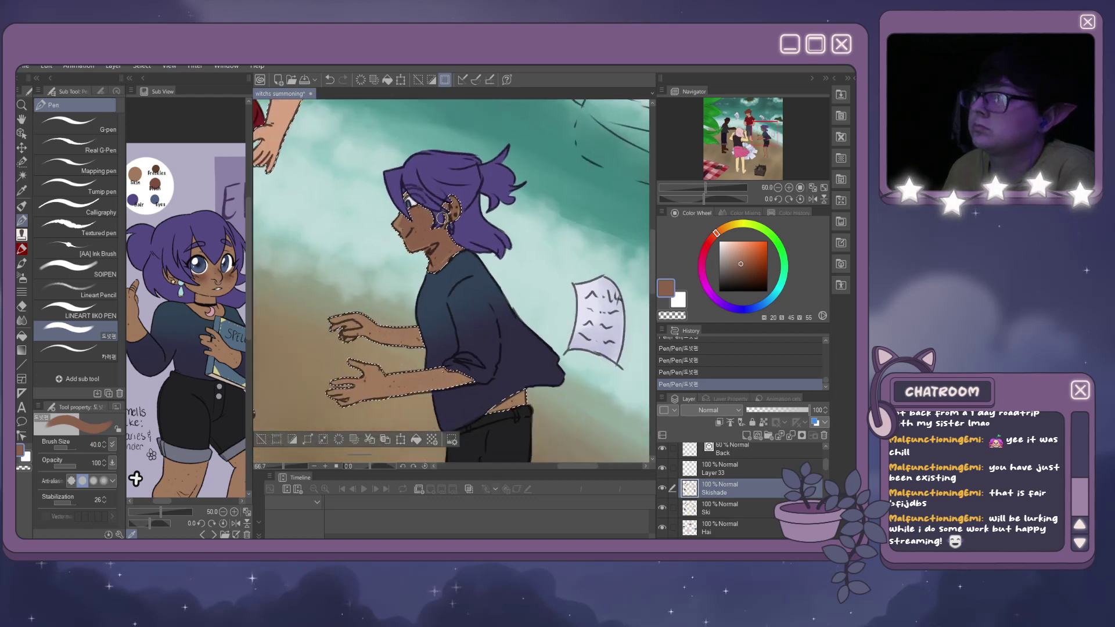
{"action": "mouse_move", "coordinate": [413, 349]}
{"action": "left_mouse_down"}
{"action": "mouse_move", "coordinate": [375, 349]}
{"action": "mouse_move", "coordinate": [417, 358]}
{"action": "mouse_move", "coordinate": [409, 342]}
{"action": "mouse_move", "coordinate": [372, 342]}
{"action": "mouse_move", "coordinate": [354, 323]}
{"action": "mouse_move", "coordinate": [411, 378]}
{"action": "mouse_move", "coordinate": [442, 395]}
{"action": "mouse_move", "coordinate": [462, 386]}
{"action": "mouse_move", "coordinate": [378, 414]}
{"action": "mouse_move", "coordinate": [470, 392]}
{"action": "mouse_move", "coordinate": [448, 403]}
{"action": "mouse_move", "coordinate": [528, 413]}
{"action": "left_mouse_up"}
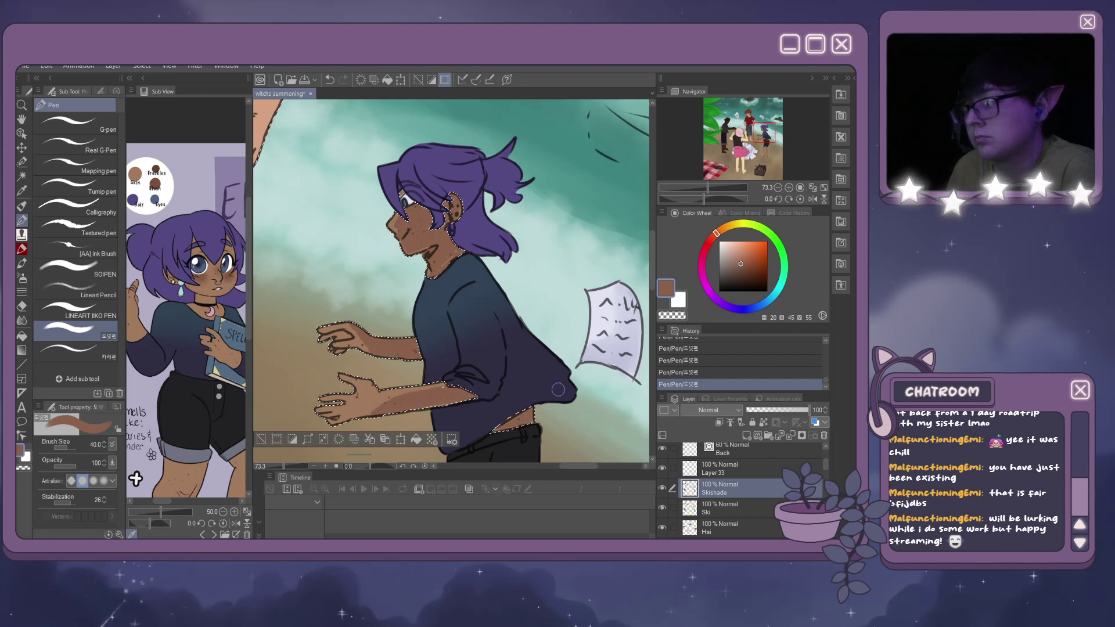
{"action": "left_click_drag", "start_coordinate": [651, 277], "coordinate": [649, 333]}
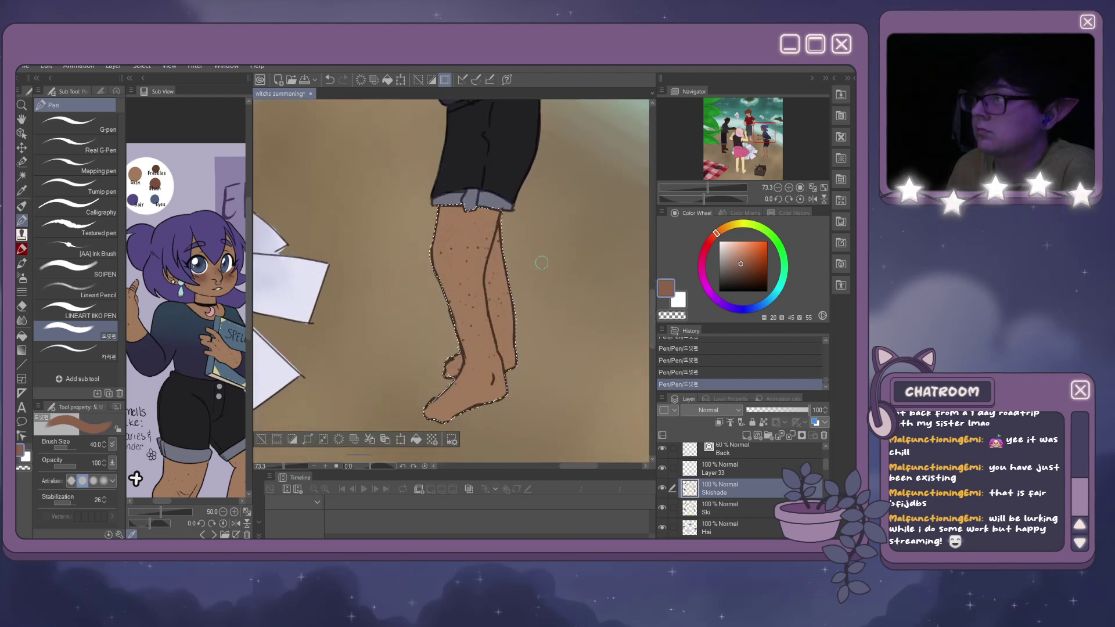
{"action": "left_click_drag", "start_coordinate": [451, 219], "coordinate": [453, 268]}
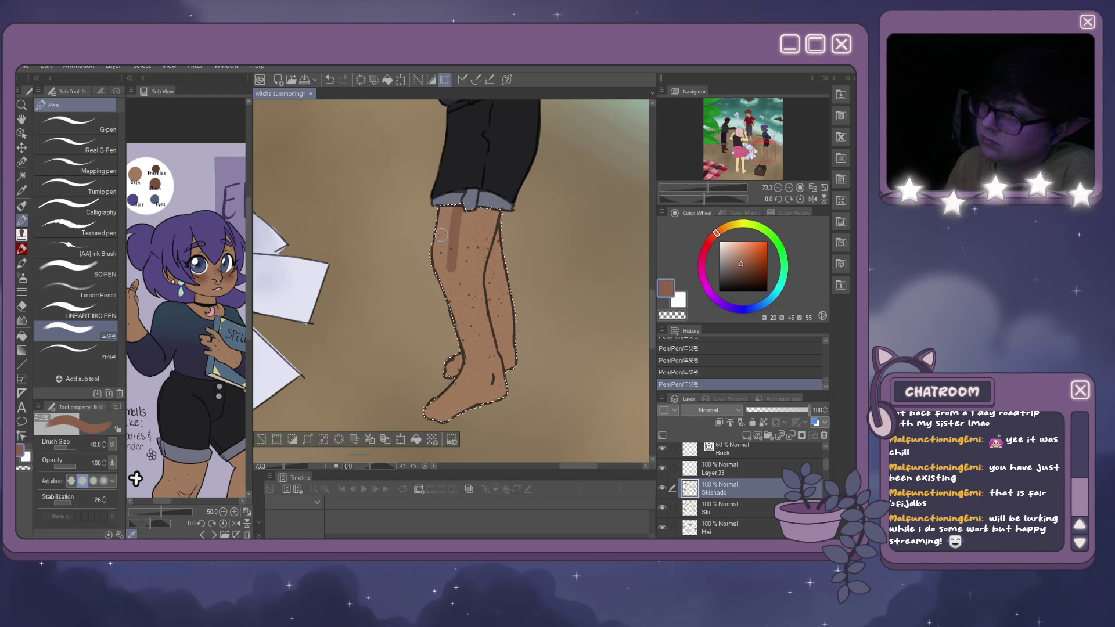
{"action": "key", "text": "ctrl+z"}
{"action": "mouse_move", "coordinate": [440, 221]}
{"action": "left_mouse_down"}
{"action": "mouse_move", "coordinate": [445, 278]}
{"action": "mouse_move", "coordinate": [477, 371]}
{"action": "mouse_move", "coordinate": [449, 405]}
{"action": "mouse_move", "coordinate": [498, 383]}
{"action": "mouse_move", "coordinate": [495, 362]}
{"action": "mouse_move", "coordinate": [507, 362]}
{"action": "mouse_move", "coordinate": [478, 206]}
{"action": "left_mouse_up"}
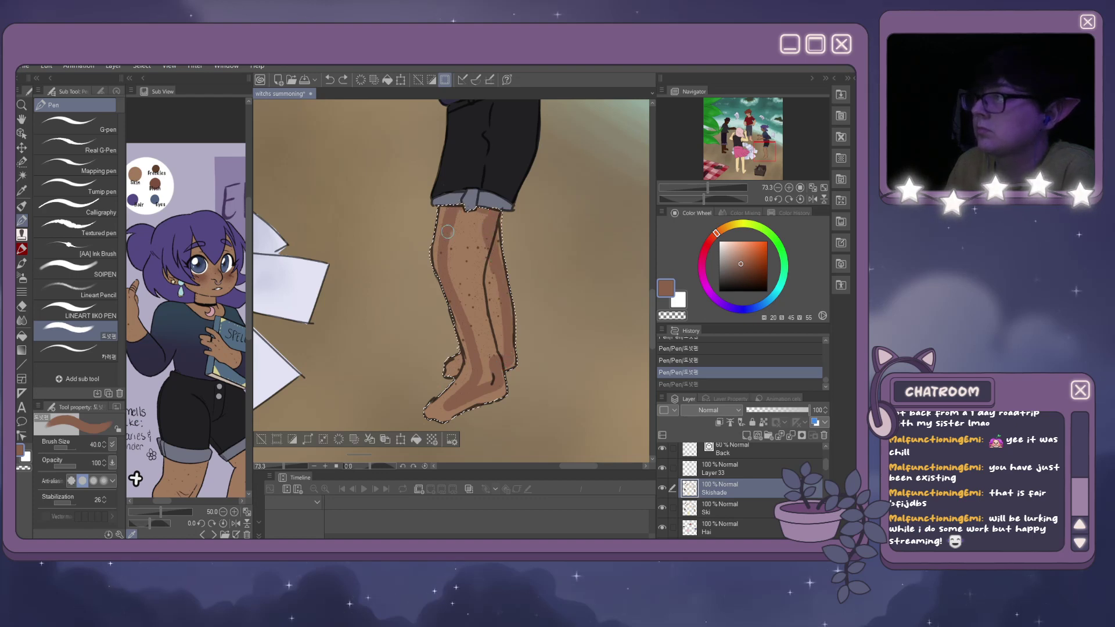
Try filling the purple-haired figure's legs with the shading brown, undo the fill and return to the pen.
{"action": "key", "text": "g"}
{"action": "left_click", "coordinate": [470, 273]}
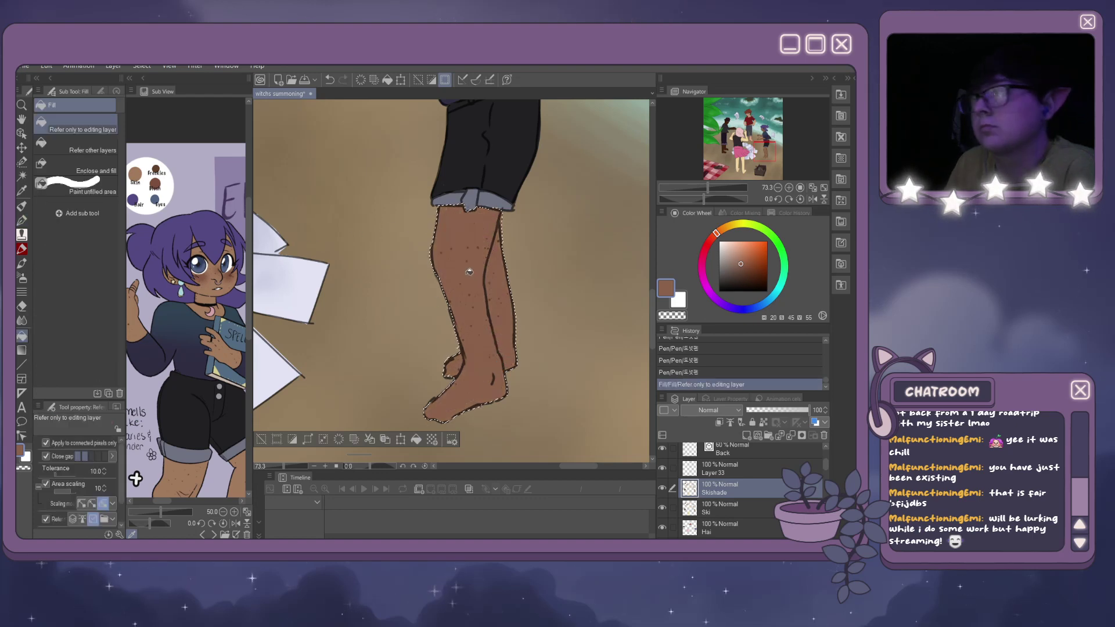
{"action": "key", "text": "ctrl+z"}
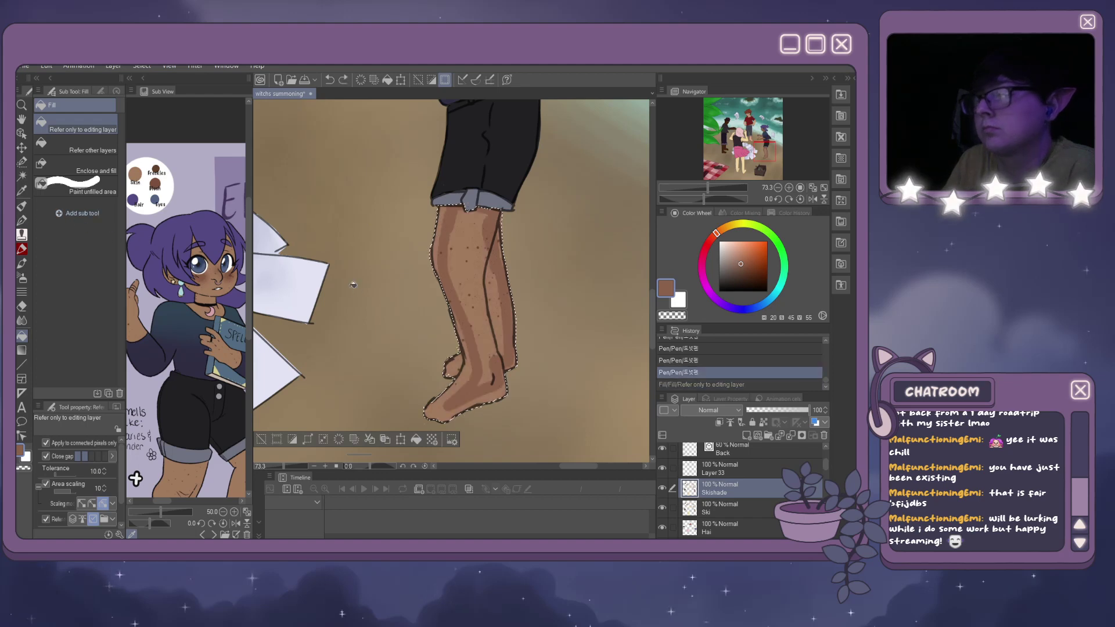
{"action": "left_click", "coordinate": [20, 221]}
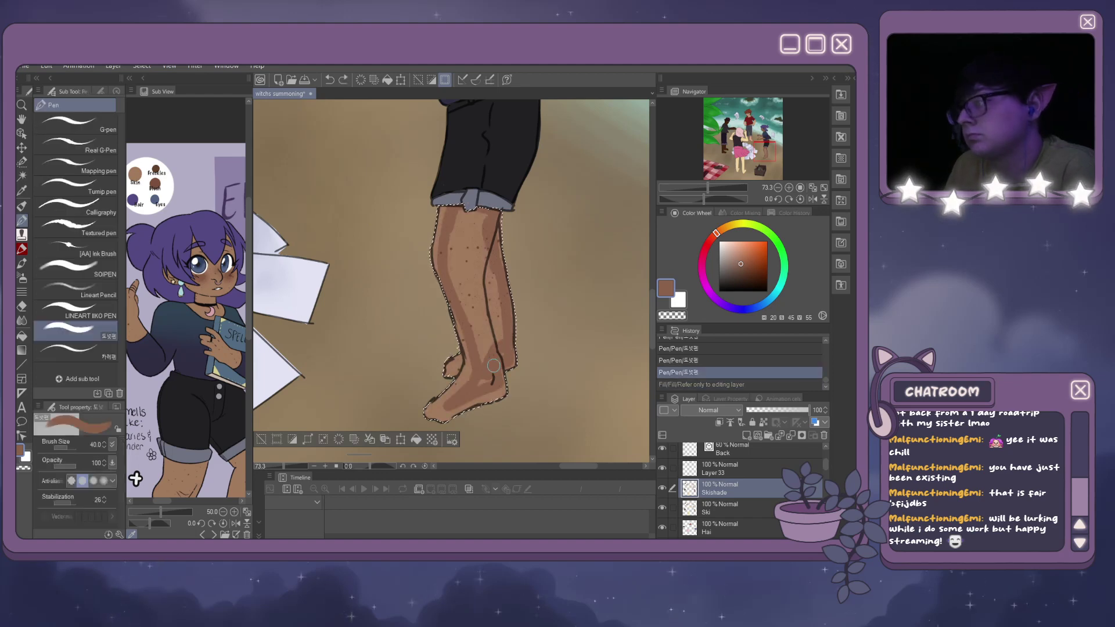
Cover more of the purple-haired figure's legs and feet with brown shading, and lighten the foot with the soft eraser.
{"action": "left_click_drag", "start_coordinate": [491, 366], "coordinate": [477, 382]}
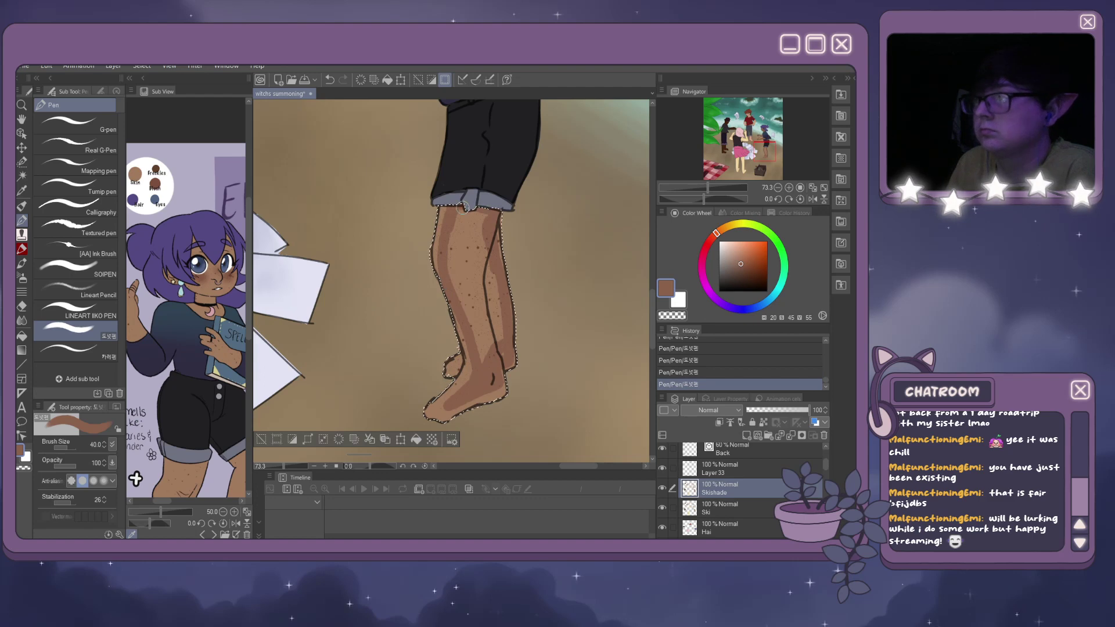
{"action": "mouse_move", "coordinate": [493, 217]}
{"action": "left_mouse_down"}
{"action": "mouse_move", "coordinate": [458, 218]}
{"action": "mouse_move", "coordinate": [451, 270]}
{"action": "mouse_move", "coordinate": [480, 348]}
{"action": "left_mouse_up"}
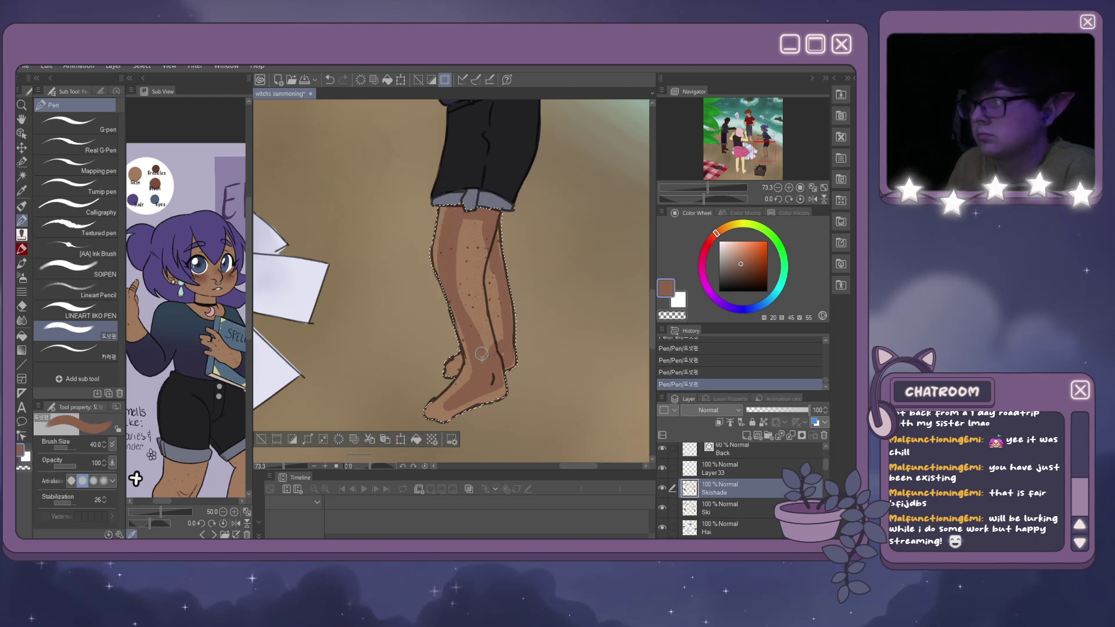
{"action": "mouse_move", "coordinate": [505, 299]}
{"action": "left_mouse_down"}
{"action": "mouse_move", "coordinate": [492, 264]}
{"action": "mouse_move", "coordinate": [482, 325]}
{"action": "mouse_move", "coordinate": [467, 232]}
{"action": "mouse_move", "coordinate": [464, 277]}
{"action": "mouse_move", "coordinate": [484, 339]}
{"action": "mouse_move", "coordinate": [494, 333]}
{"action": "left_mouse_up"}
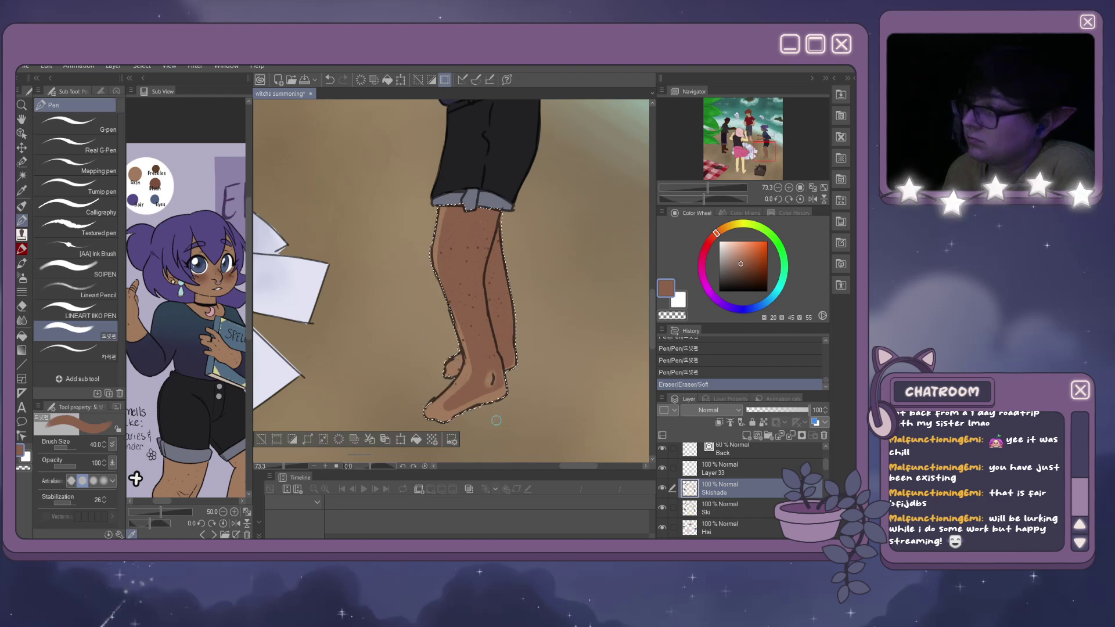
{"action": "left_click_drag", "start_coordinate": [459, 364], "coordinate": [453, 369]}
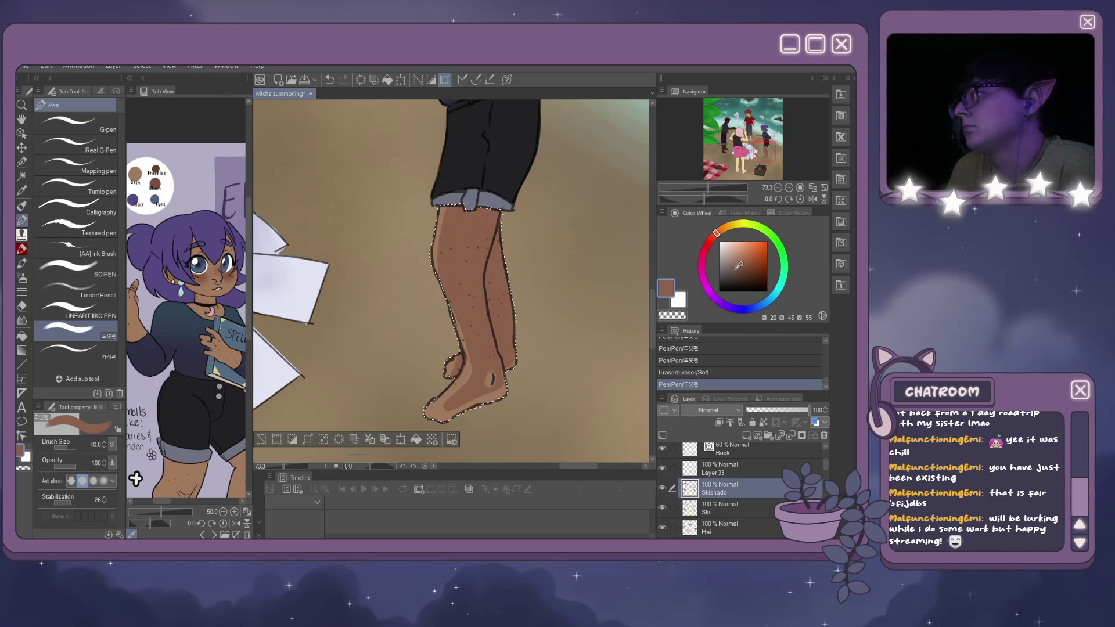
{"action": "mouse_move", "coordinate": [491, 225]}
{"action": "left_mouse_down"}
{"action": "mouse_move", "coordinate": [475, 295]}
{"action": "mouse_move", "coordinate": [483, 348]}
{"action": "mouse_move", "coordinate": [479, 280]}
{"action": "mouse_move", "coordinate": [498, 364]}
{"action": "mouse_move", "coordinate": [489, 284]}
{"action": "mouse_move", "coordinate": [500, 233]}
{"action": "mouse_move", "coordinate": [505, 310]}
{"action": "left_mouse_up"}
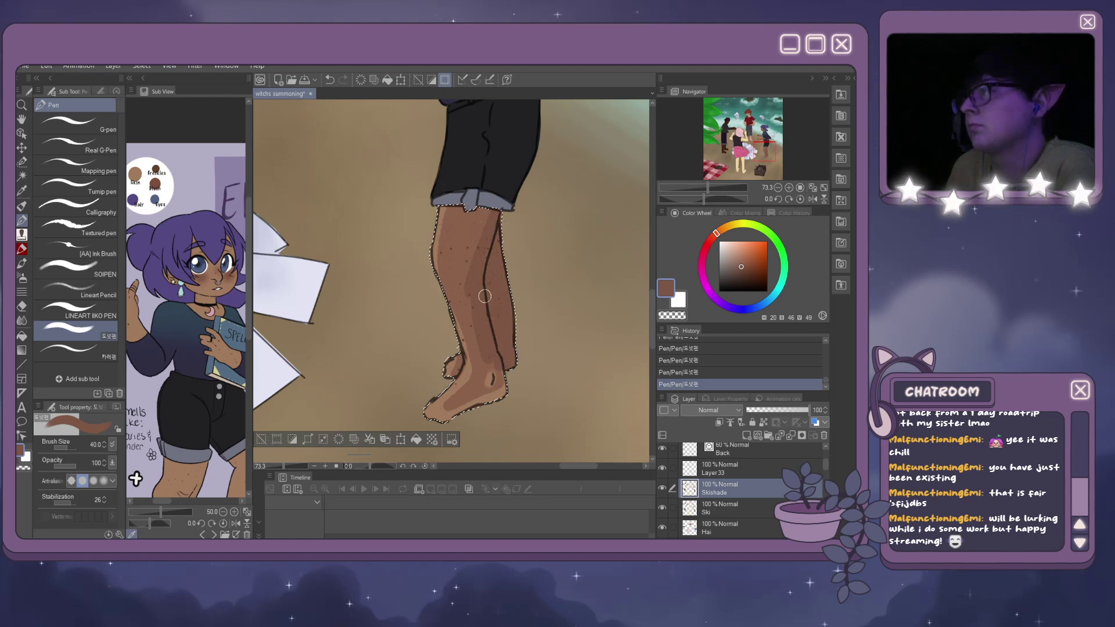
Try lightening the shading along the purple-haired figure's nose, mouth and chin with the soft eraser.
{"action": "left_click_drag", "start_coordinate": [651, 319], "coordinate": [650, 273]}
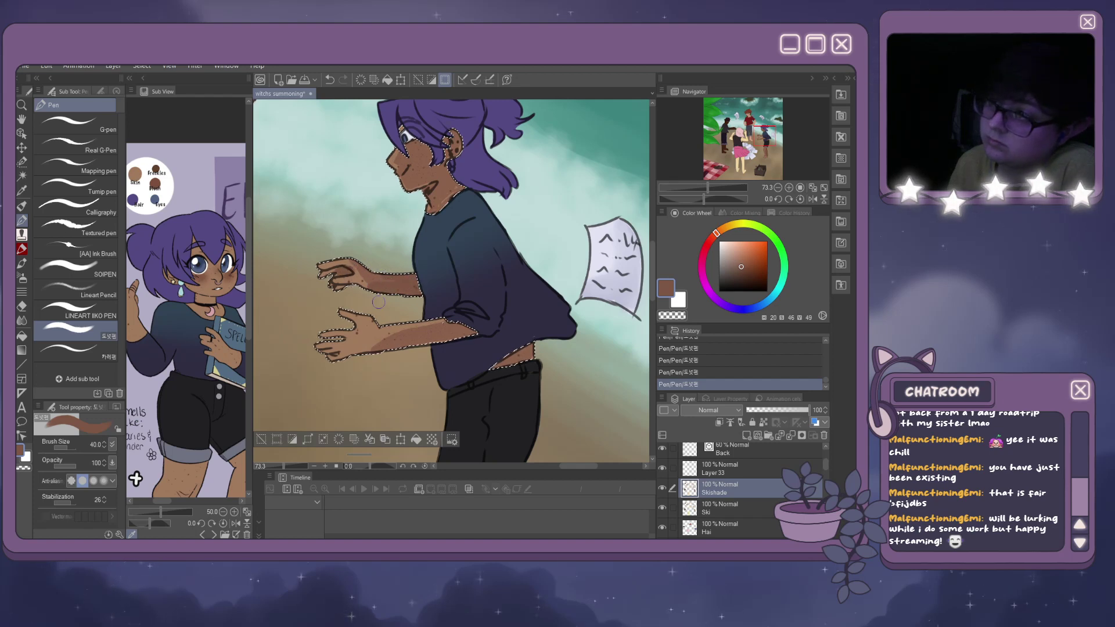
{"action": "key", "text": "ctrl+z"}
{"action": "key", "text": "ctrl+y"}
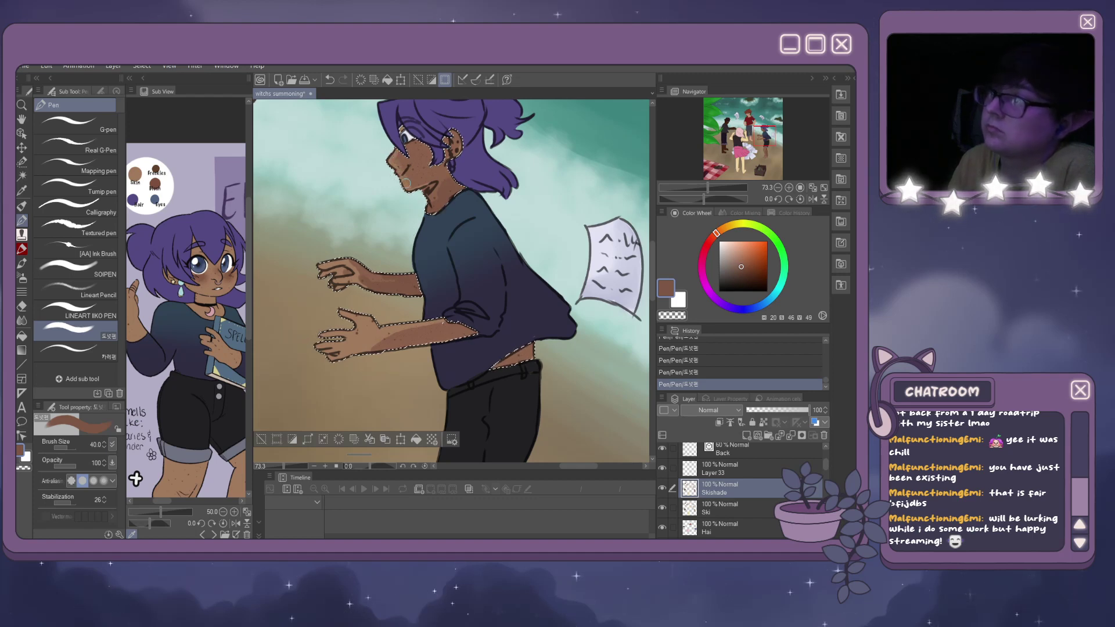
{"action": "left_click", "coordinate": [397, 158]}
{"action": "left_click", "coordinate": [398, 159]}
{"action": "left_click", "coordinate": [398, 163]}
{"action": "left_click", "coordinate": [403, 173]}
{"action": "left_click", "coordinate": [405, 183]}
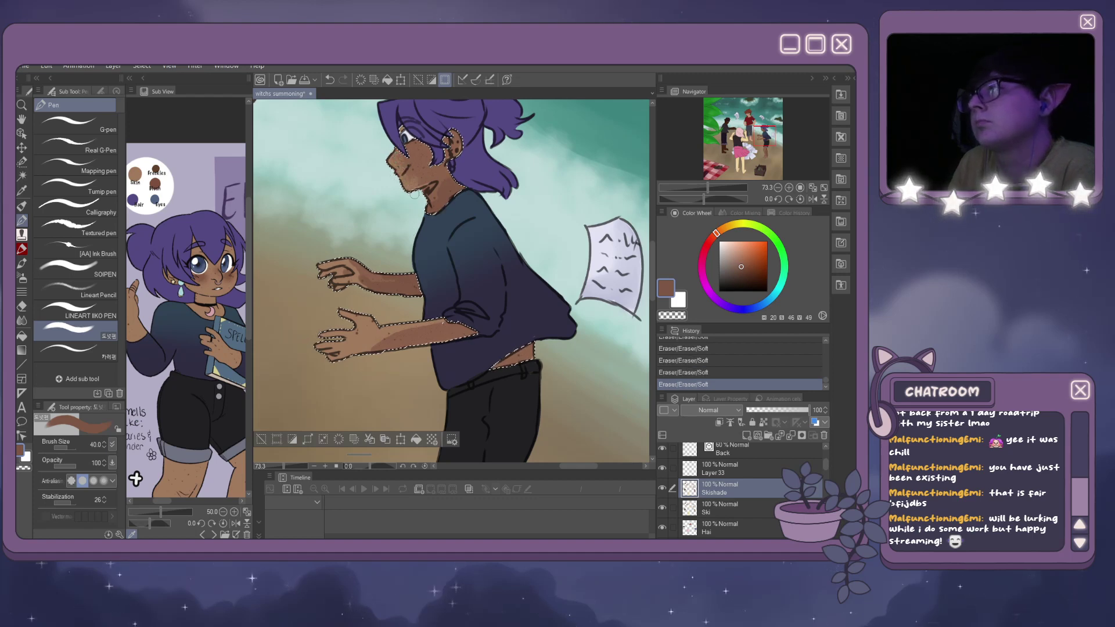
Try blending the face and neck shading with the Painterly blender, undo the stroke and reduce the blender to size 20.
{"action": "key", "text": "j"}
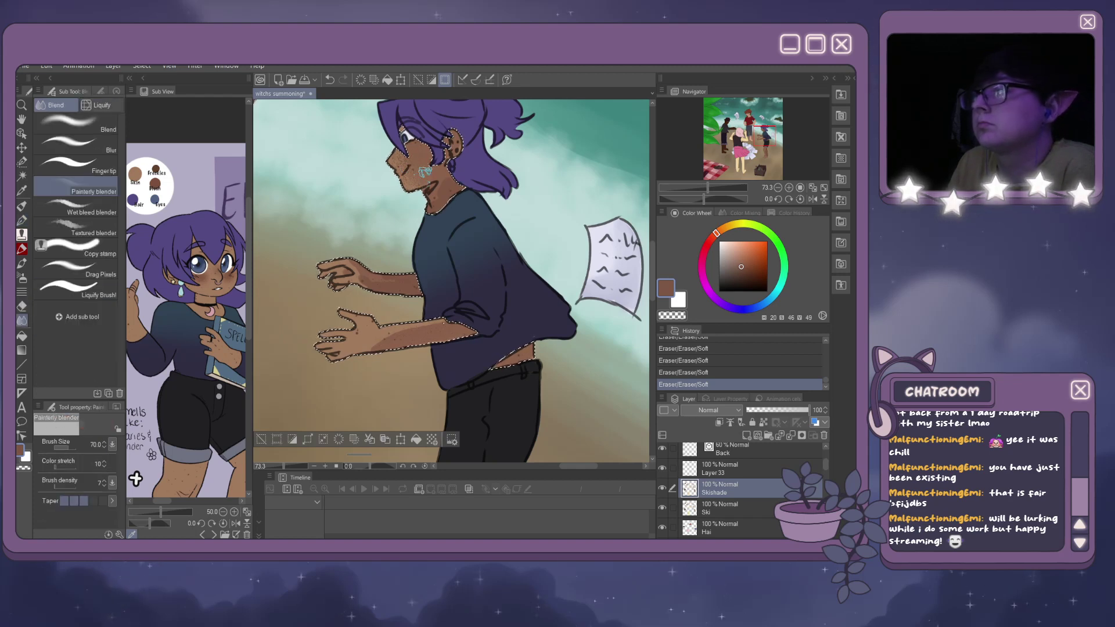
{"action": "left_click_drag", "start_coordinate": [436, 193], "coordinate": [467, 200]}
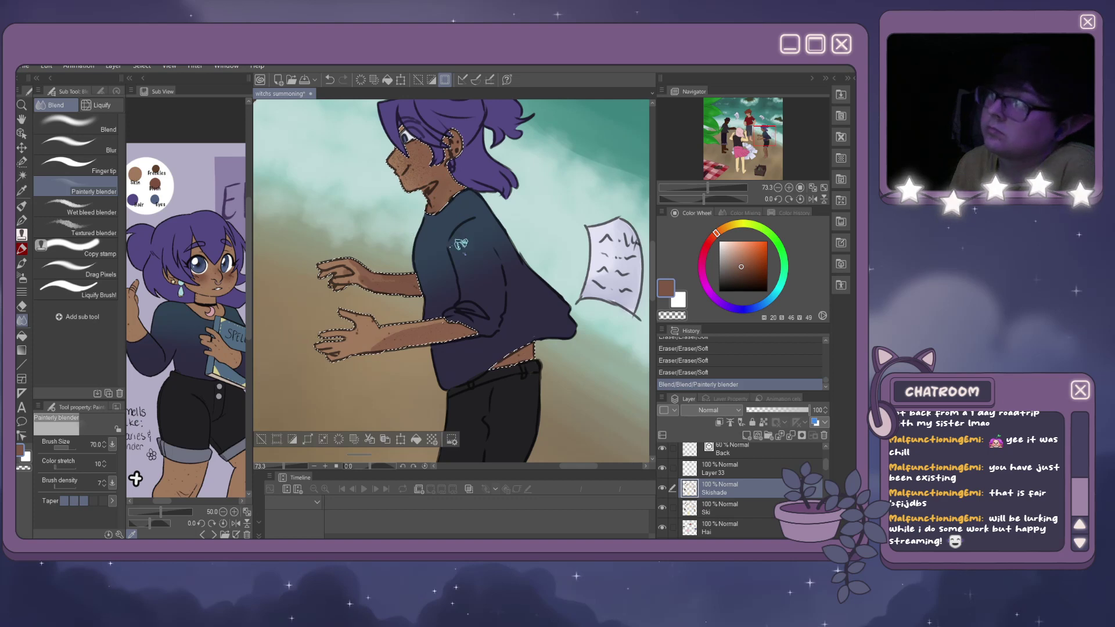
{"action": "key", "text": "ctrl+z"}
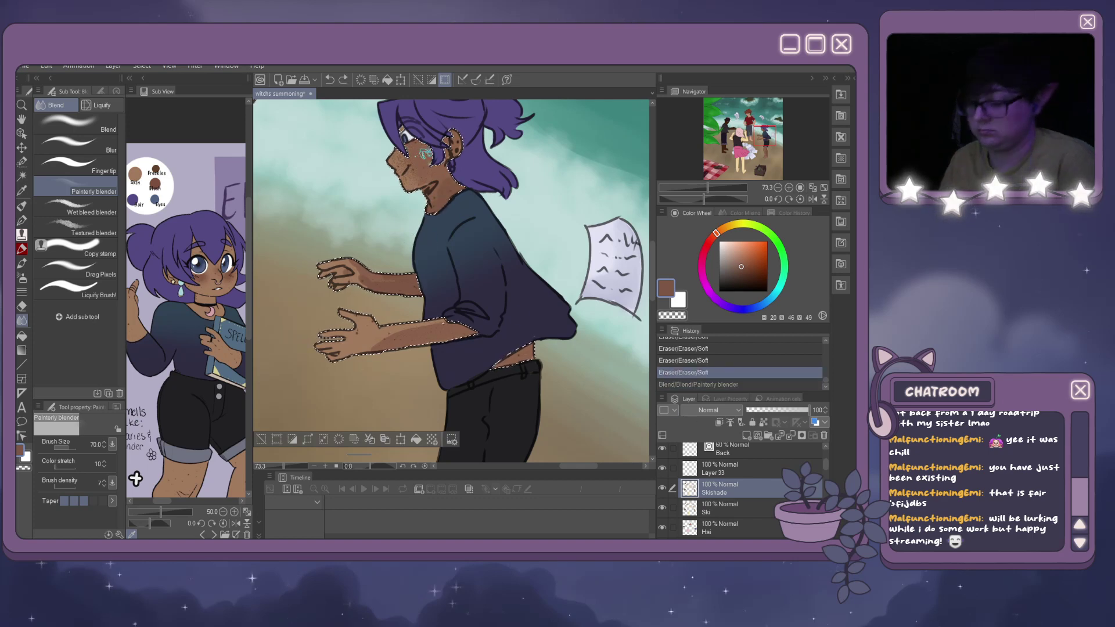
{"action": "key", "text": "["}
{"action": "key", "text": "["}
{"action": "key", "text": "["}
{"action": "key", "text": "["}
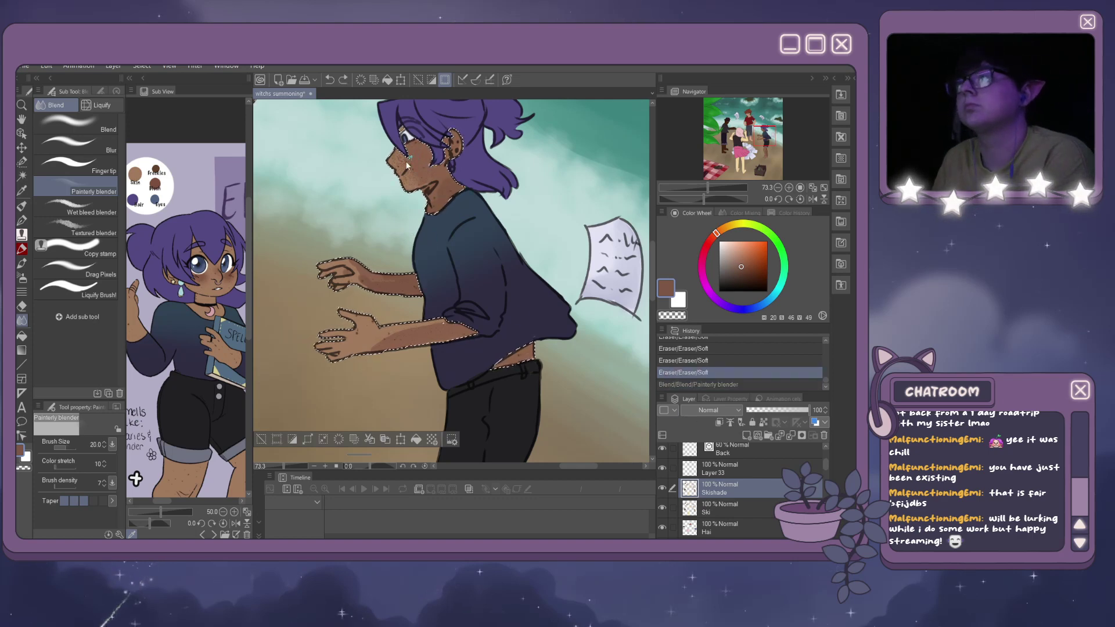
Undo the soft eraser strokes made on the purple-haired figure's face.
{"action": "key", "text": "ctrl+z"}
{"action": "key", "text": "ctrl+z"}
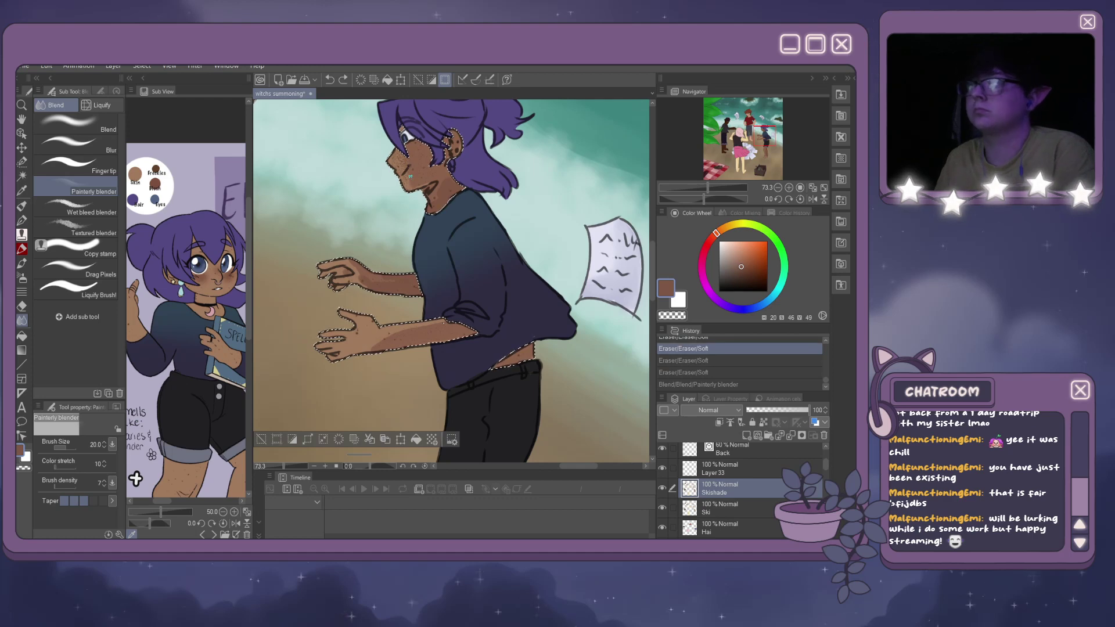
{"action": "key", "text": "ctrl+z"}
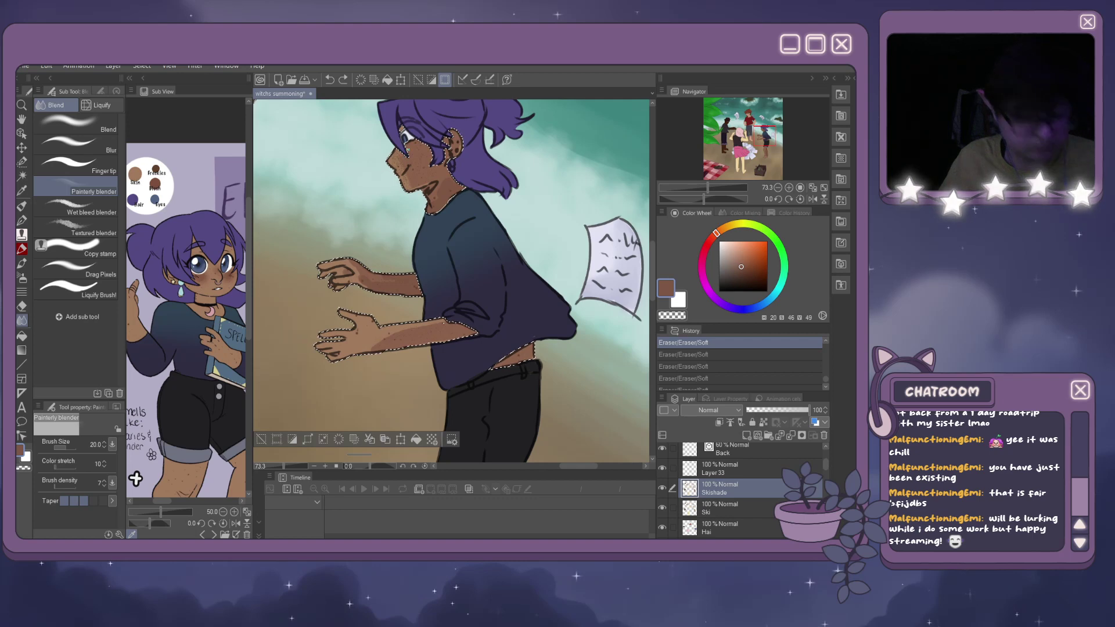
{"action": "key", "text": "ctrl+z"}
{"action": "key", "text": "ctrl+z"}
Blend the shading on the purple-haired figure's face and neck with the size 20 Painterly blender.
{"action": "left_click", "coordinate": [408, 141]}
{"action": "scroll", "coordinate": [408, 141], "scroll_direction": "up", "scroll_amount": 5}
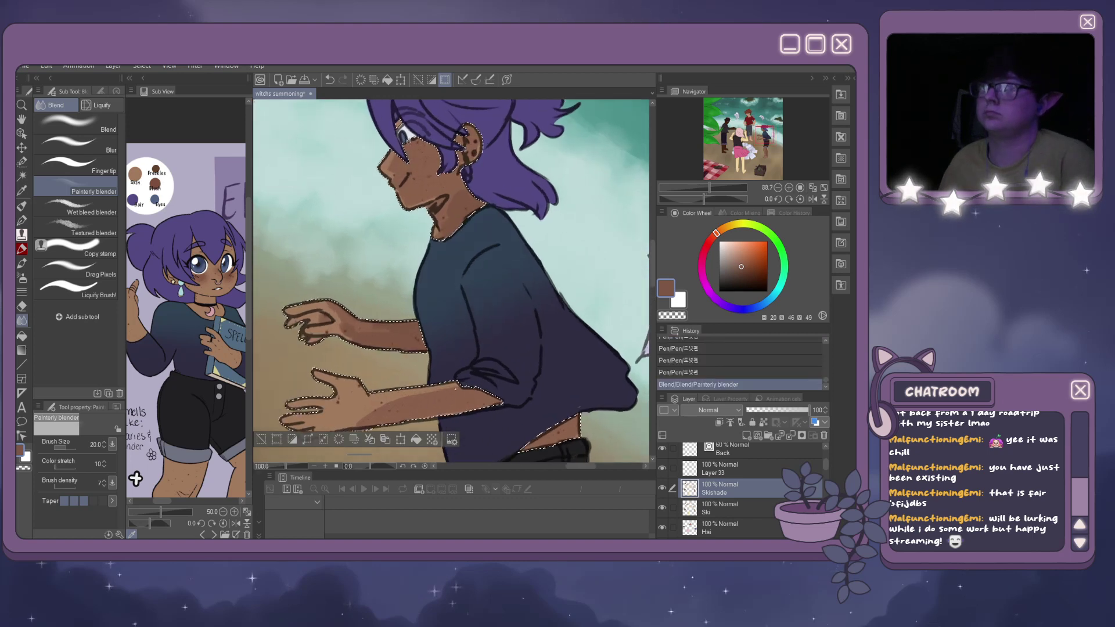
{"action": "key", "text": "ctrl+z"}
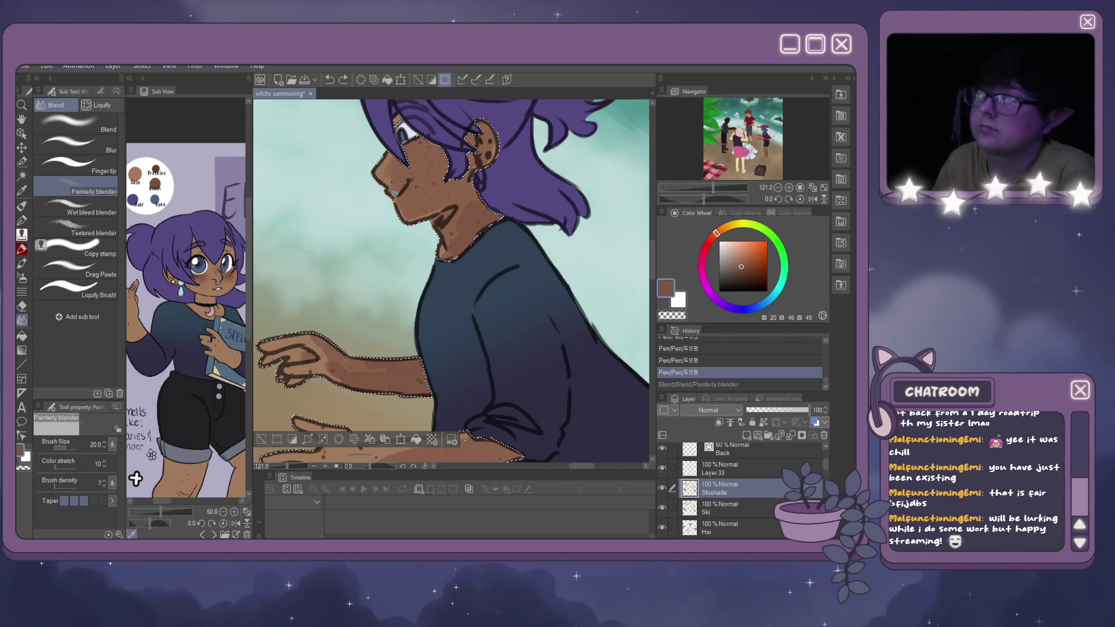
{"action": "key", "text": "ctrl+y"}
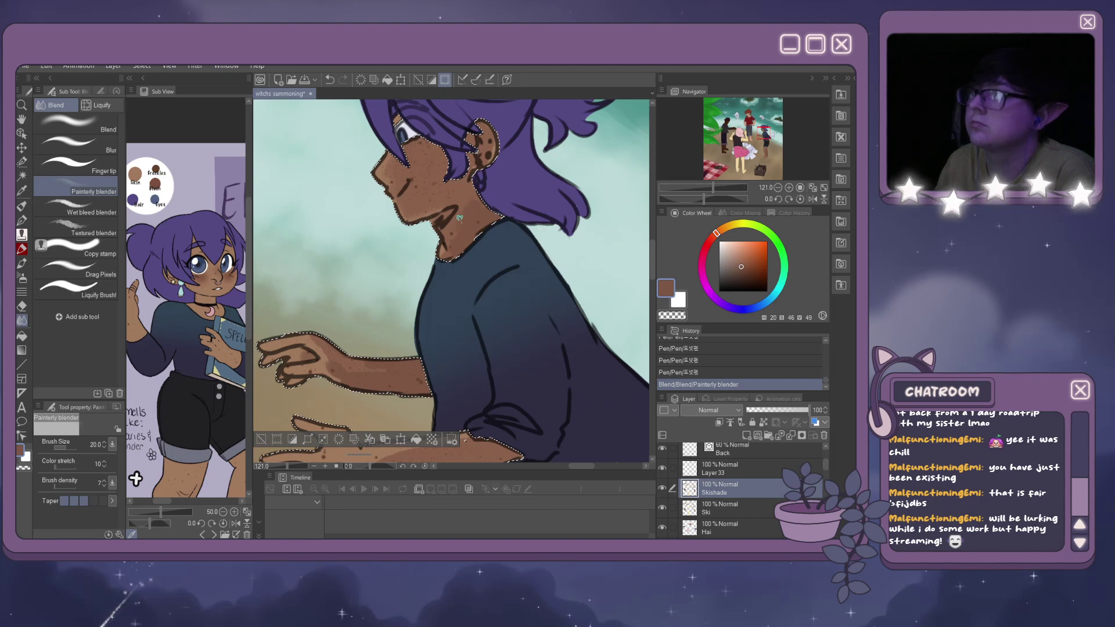
{"action": "left_click_drag", "start_coordinate": [480, 218], "coordinate": [461, 205]}
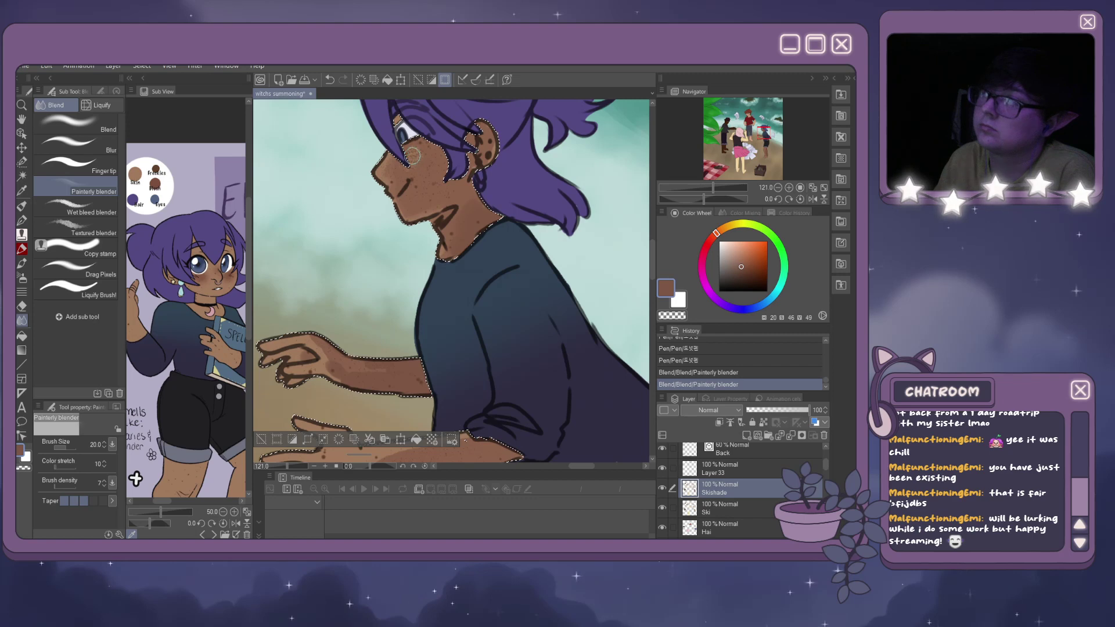
Lighten the shading on the cheek and jaw with the soft eraser, and blend the cheek and neck with the Painterly blender.
{"action": "left_click_drag", "start_coordinate": [399, 164], "coordinate": [409, 178]}
{"action": "left_click_drag", "start_coordinate": [410, 181], "coordinate": [421, 203]}
{"action": "left_click_drag", "start_coordinate": [419, 196], "coordinate": [423, 206]}
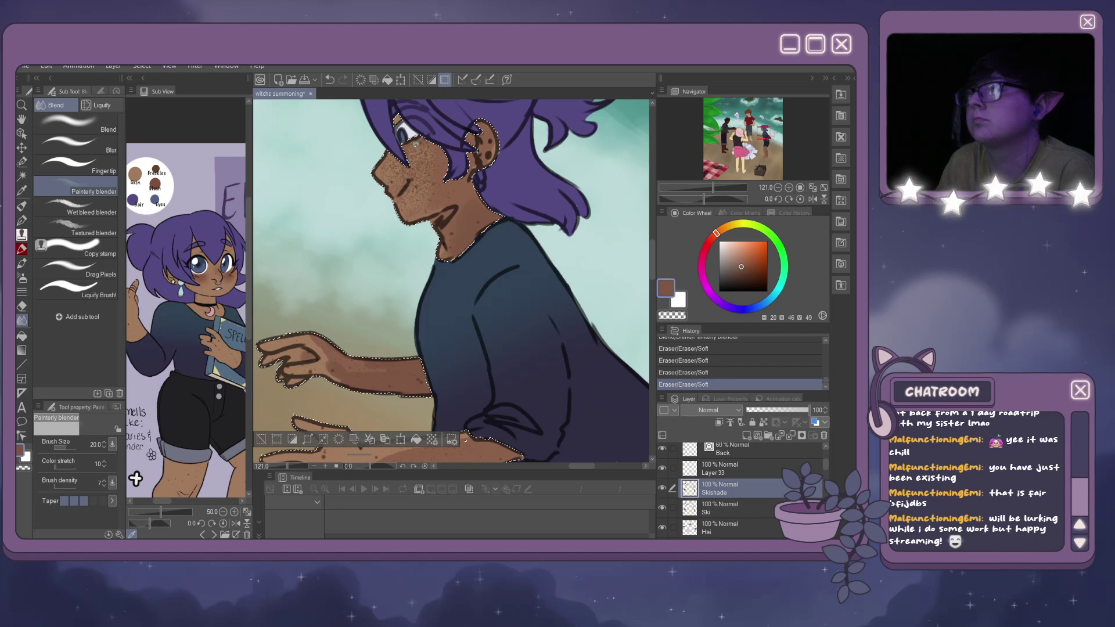
{"action": "left_click_drag", "start_coordinate": [440, 164], "coordinate": [446, 169]}
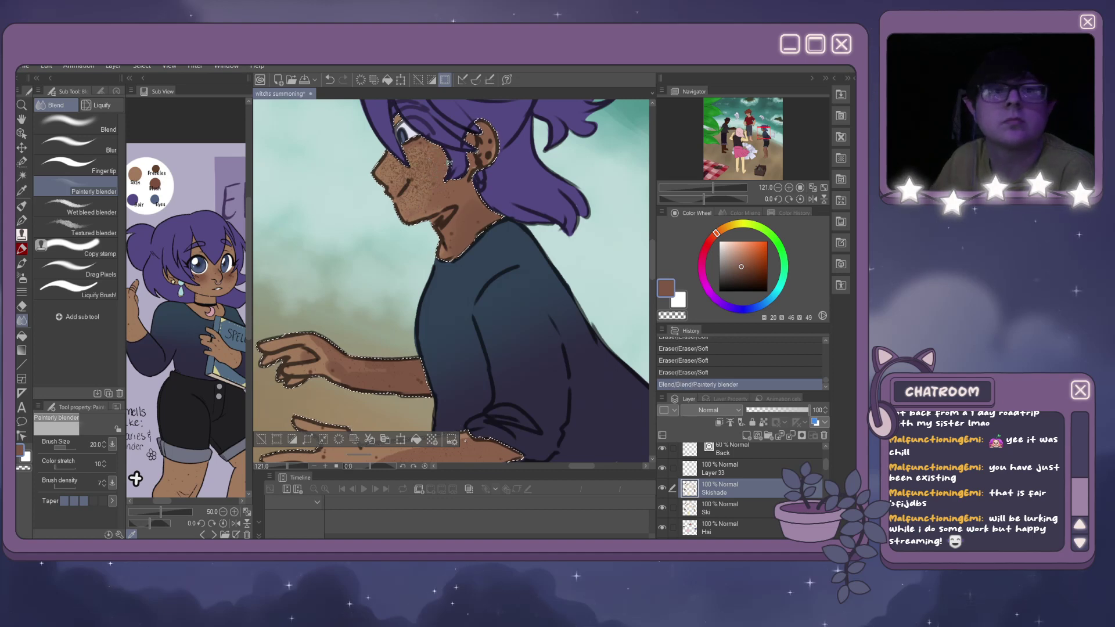
{"action": "left_click_drag", "start_coordinate": [476, 222], "coordinate": [479, 228]}
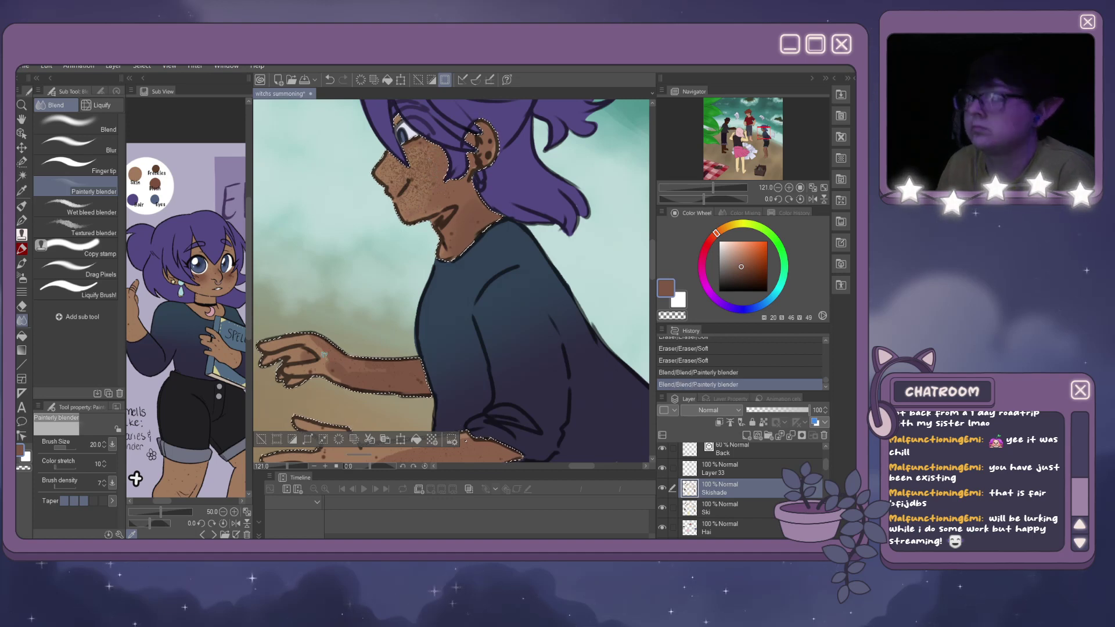
Blend the shading on the far hand, then enlarge the Painterly blender to size 50 and smooth the far forearm.
{"action": "left_click_drag", "start_coordinate": [336, 380], "coordinate": [343, 374]}
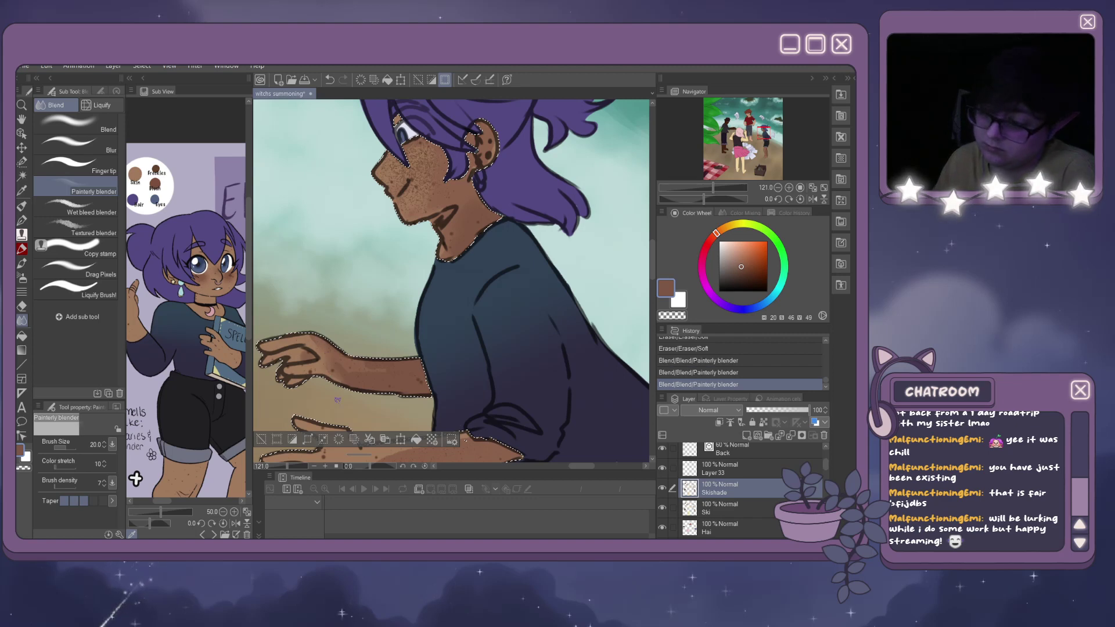
{"action": "key", "text": "bracketright"}
{"action": "key", "text": "bracketright"}
{"action": "key", "text": "bracketright"}
{"action": "key", "text": "bracketright"}
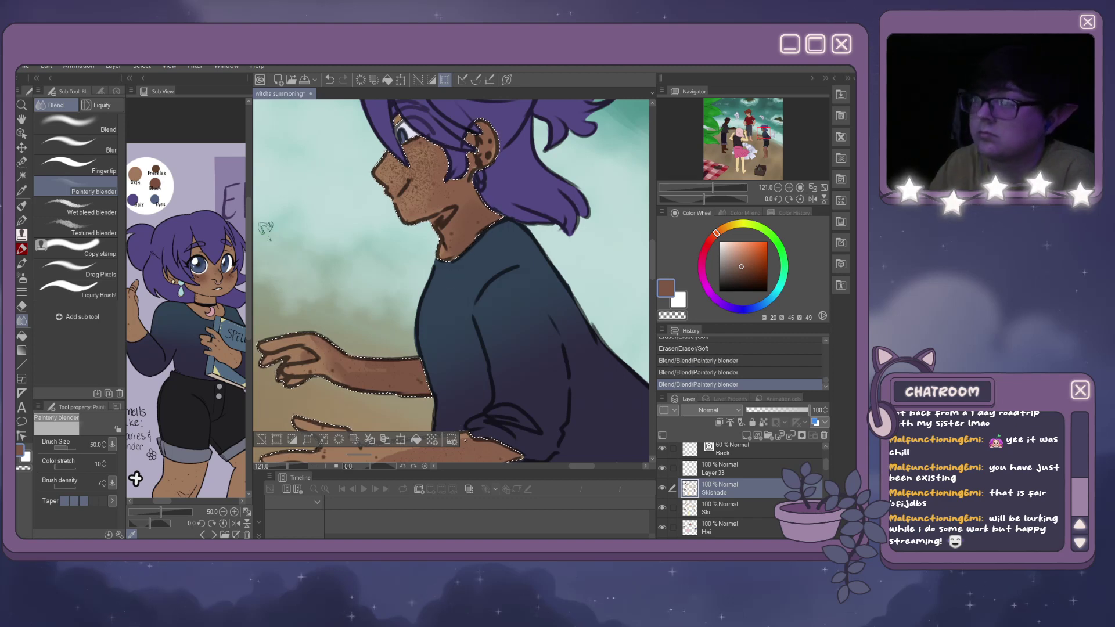
{"action": "mouse_move", "coordinate": [336, 352]}
{"action": "left_mouse_down"}
{"action": "mouse_move", "coordinate": [382, 377]}
{"action": "mouse_move", "coordinate": [383, 355]}
{"action": "mouse_move", "coordinate": [433, 366]}
{"action": "mouse_move", "coordinate": [380, 380]}
{"action": "left_mouse_up"}
{"action": "left_click_drag", "start_coordinate": [331, 342], "coordinate": [427, 364]}
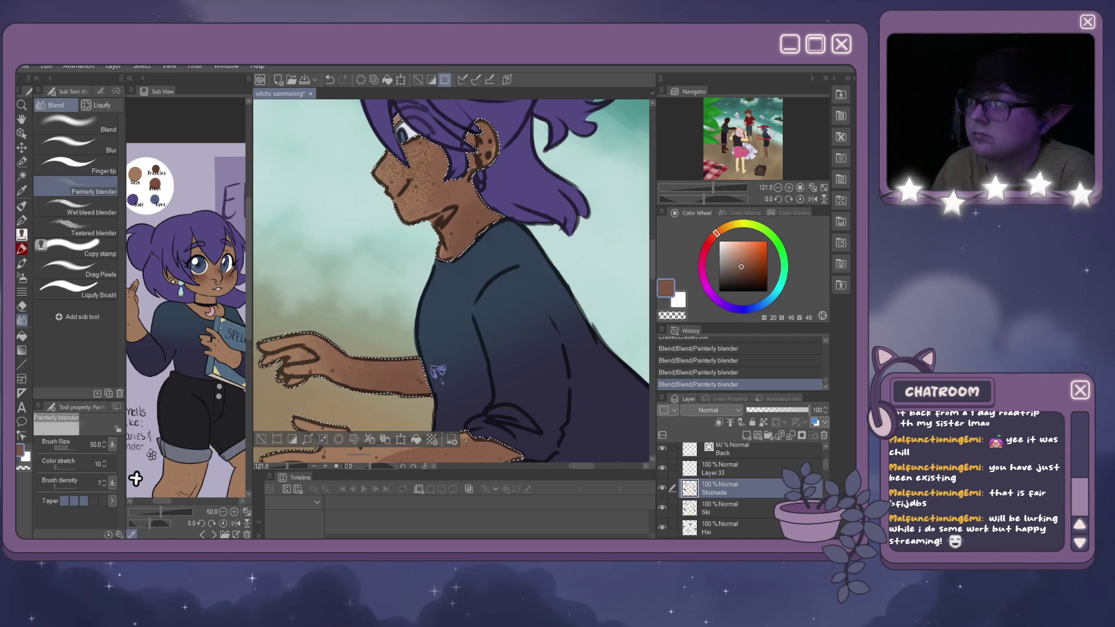
Blend the shading on the near forearm, bare waist, legs and feet with the size 50 Painterly blender.
{"action": "left_click_drag", "start_coordinate": [652, 272], "coordinate": [652, 275]}
{"action": "scroll", "coordinate": [653, 274], "scroll_direction": "down", "scroll_amount": 5}
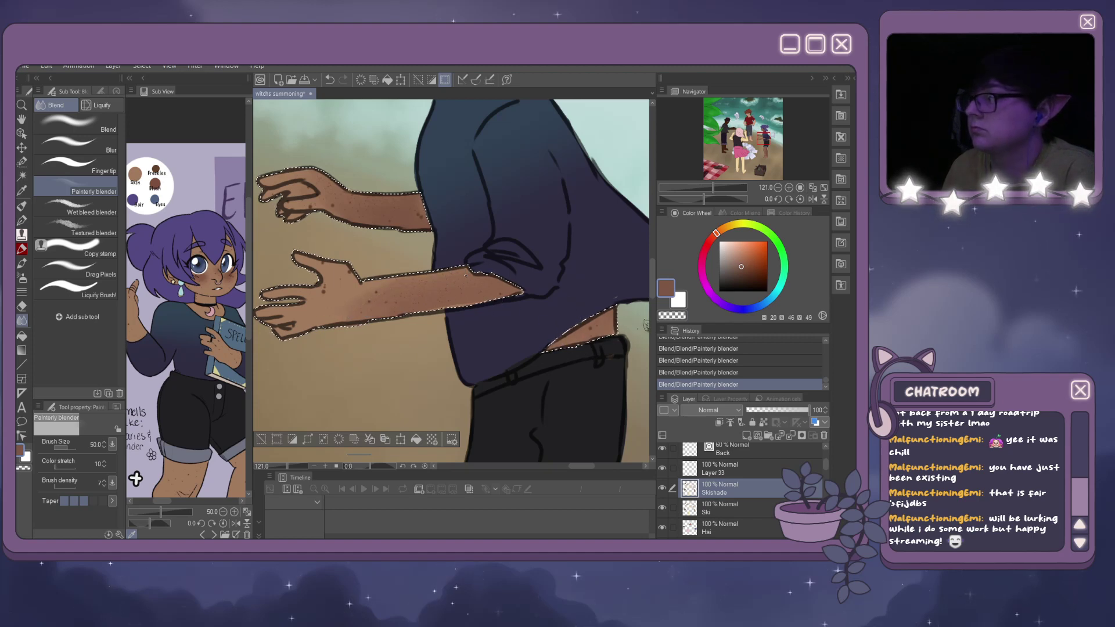
{"action": "scroll", "coordinate": [653, 273], "scroll_direction": "down", "scroll_amount": 12}
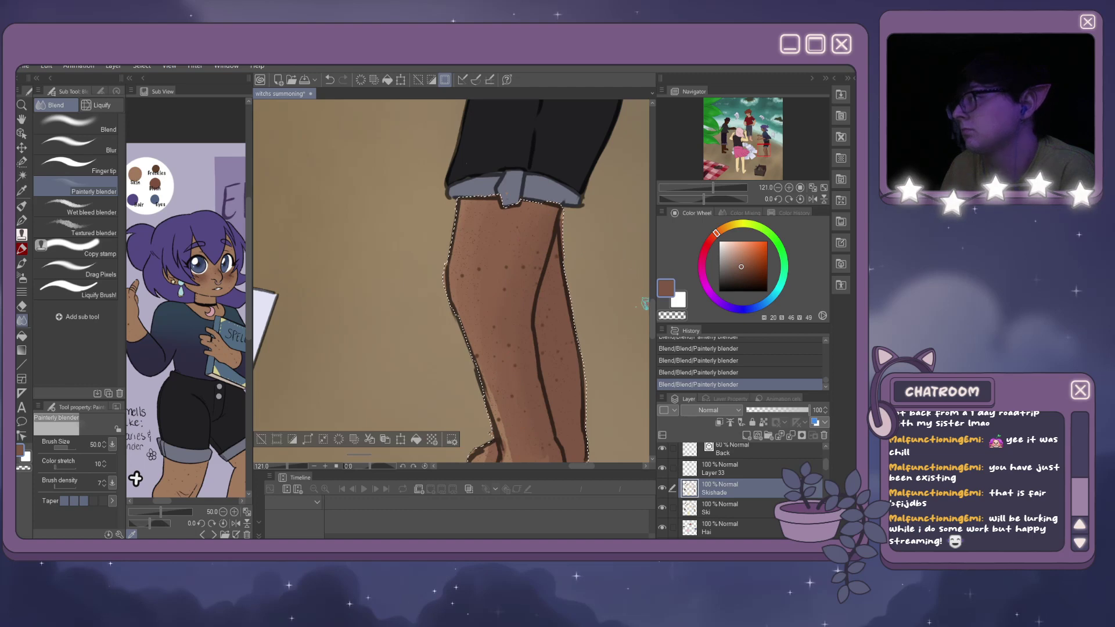
{"action": "scroll", "coordinate": [652, 314], "scroll_direction": "down", "scroll_amount": 5}
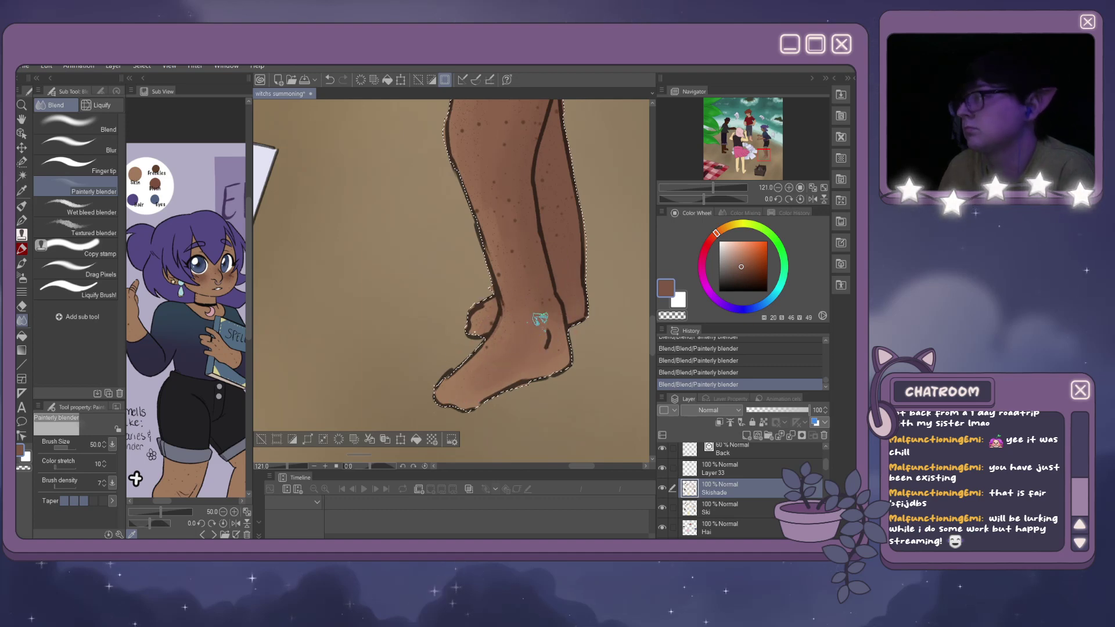
Compare the purple-haired figure with the whole scene, and touch up her face shading with the soft eraser and Painterly blender.
{"action": "scroll", "coordinate": [537, 343], "scroll_direction": "down", "scroll_amount": 6}
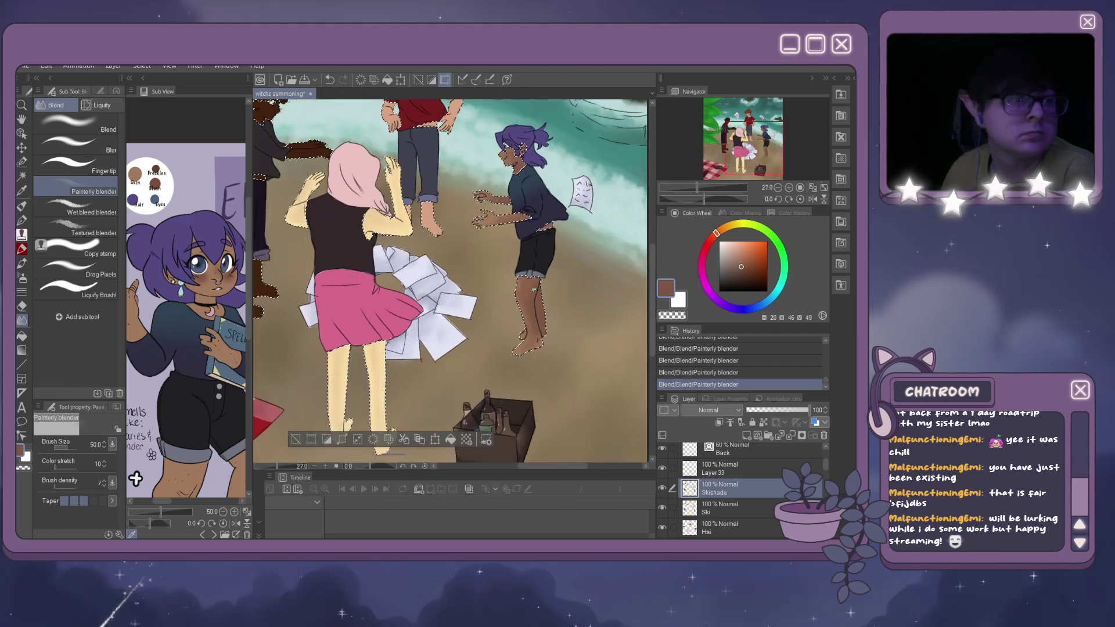
{"action": "scroll", "coordinate": [450, 279], "scroll_direction": "down", "scroll_amount": 2}
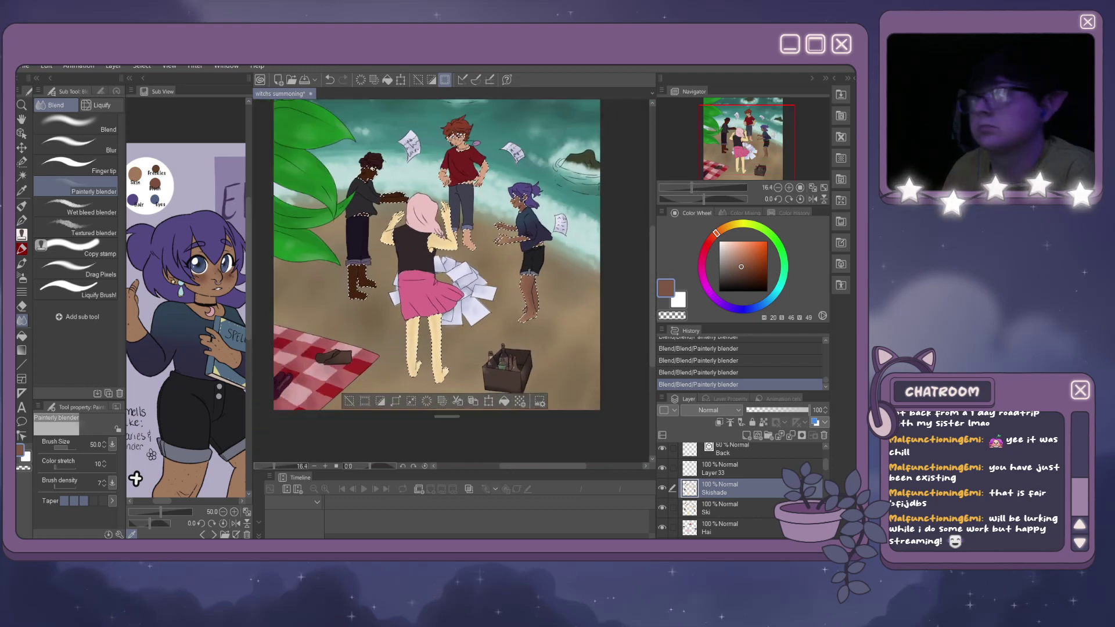
{"action": "scroll", "coordinate": [477, 226], "scroll_direction": "up", "scroll_amount": 3}
{"action": "scroll", "coordinate": [477, 225], "scroll_direction": "down", "scroll_amount": 2}
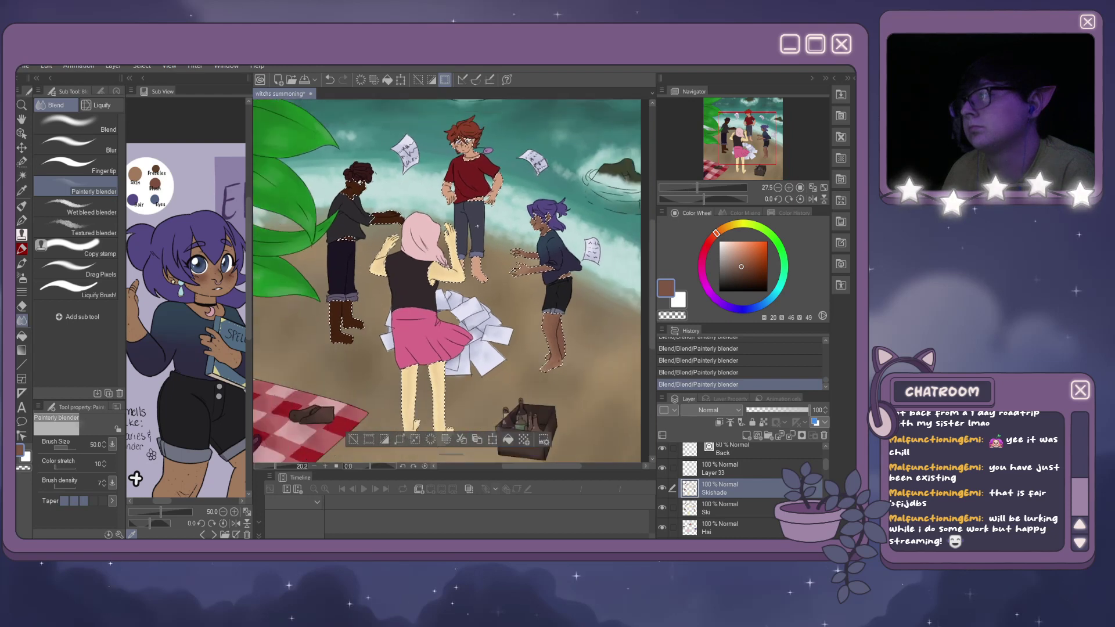
{"action": "scroll", "coordinate": [477, 225], "scroll_direction": "up", "scroll_amount": 1}
{"action": "scroll", "coordinate": [478, 225], "scroll_direction": "up", "scroll_amount": 1}
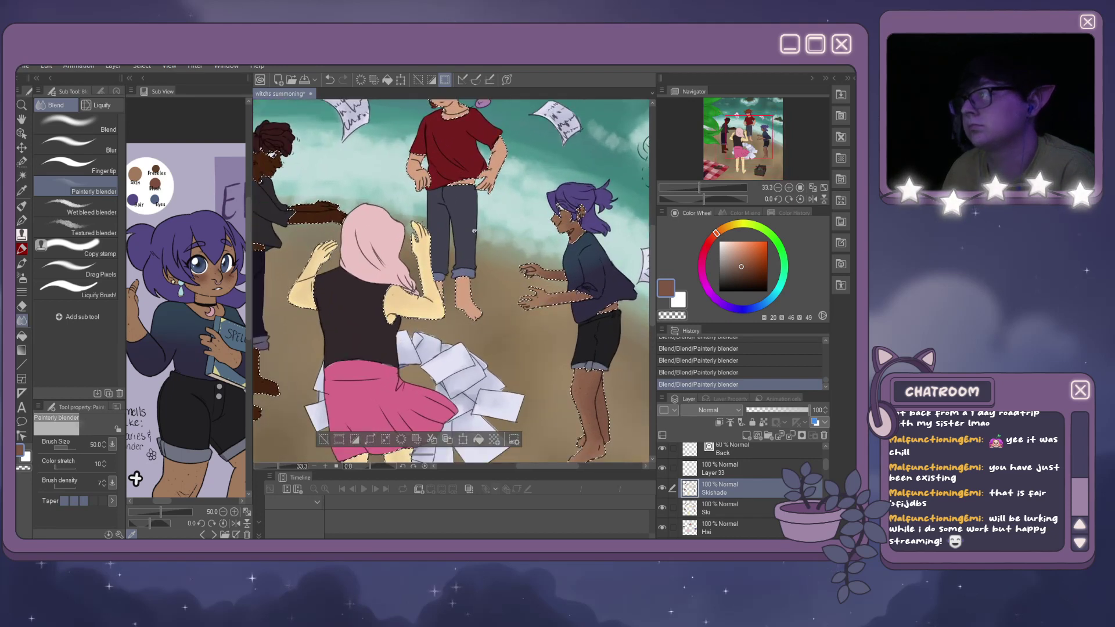
{"action": "scroll", "coordinate": [641, 180], "scroll_direction": "up", "scroll_amount": 1}
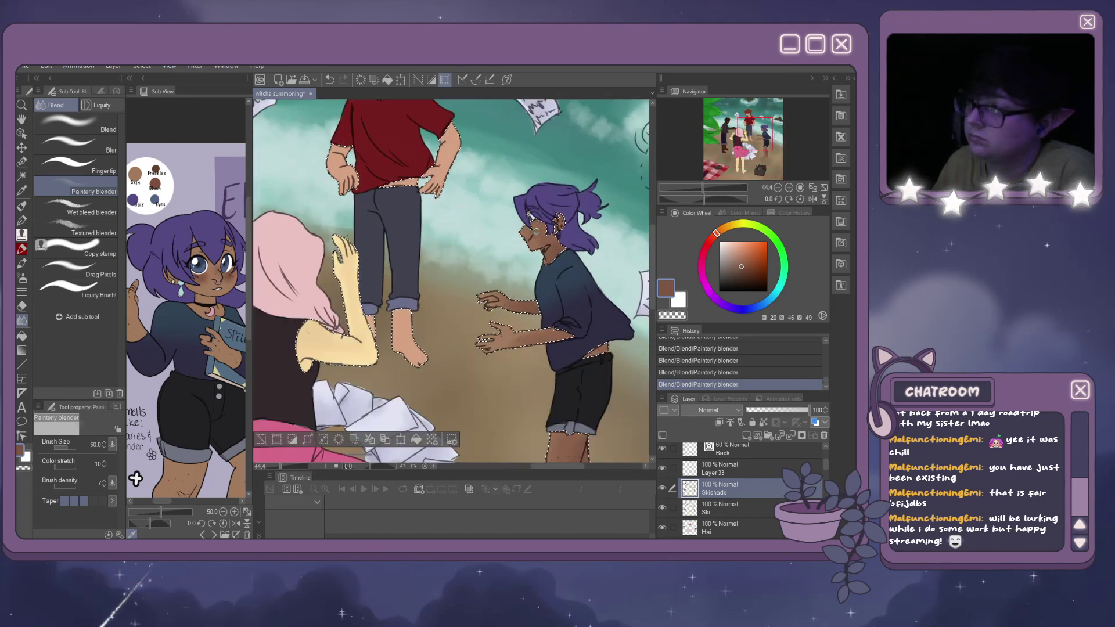
{"action": "left_click_drag", "start_coordinate": [541, 246], "coordinate": [546, 250]}
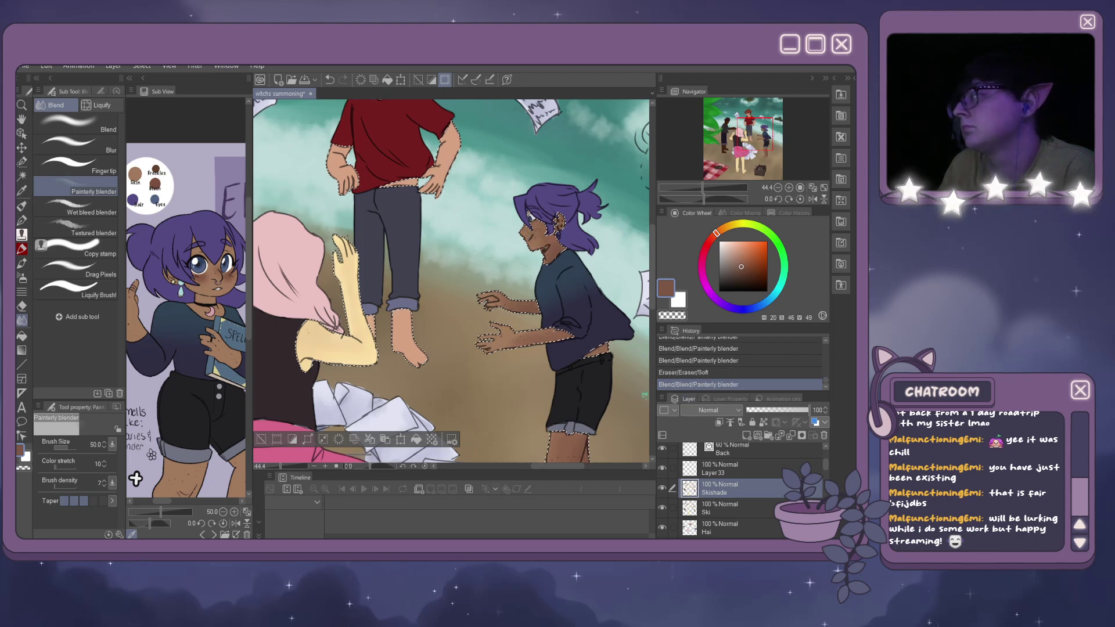
Lighten the detail on the purple-haired figure's cheek on Layer 33 with the soft eraser.
{"action": "left_click", "coordinate": [700, 470]}
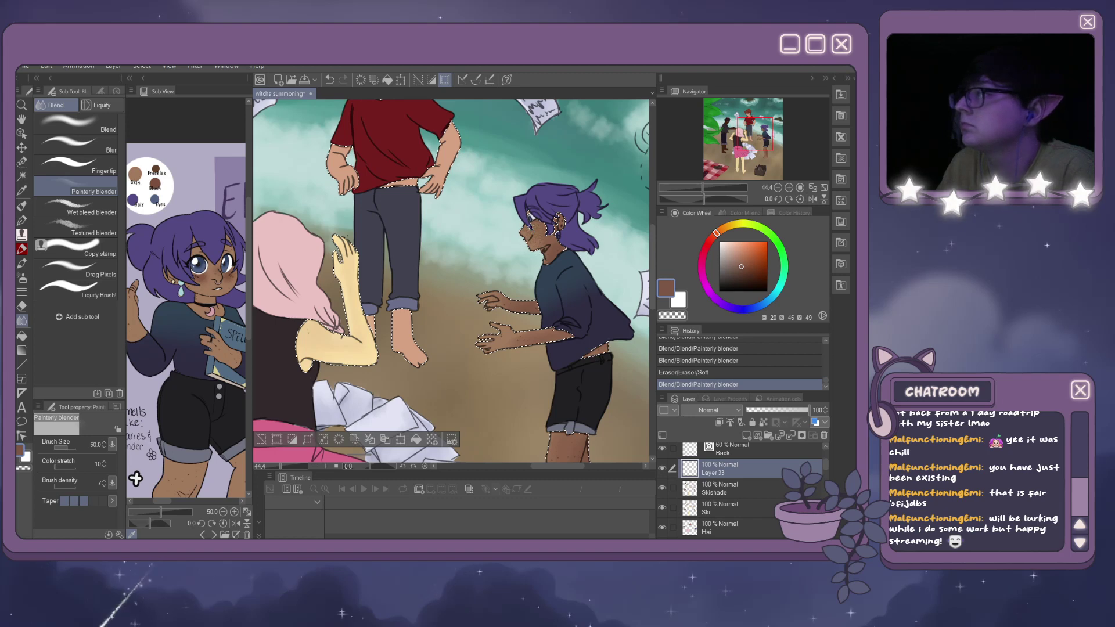
{"action": "left_click_drag", "start_coordinate": [546, 242], "coordinate": [543, 241]}
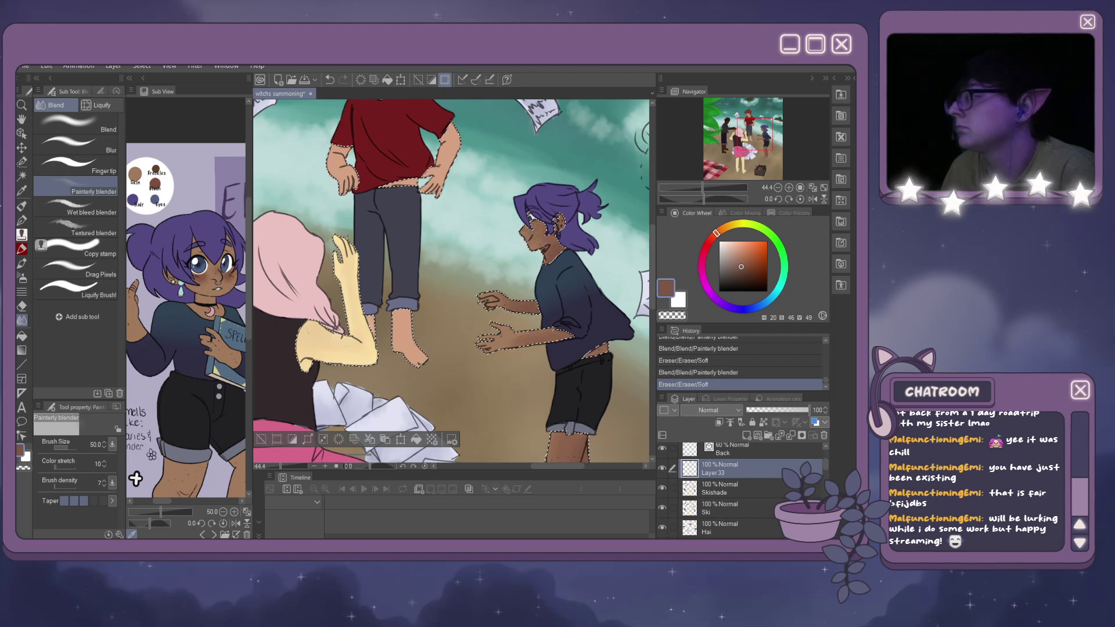
Try erasing the dense speckles on the purple-haired figure's face with the soft and hard erasers on Layer 33 and Skishade.
{"action": "scroll", "coordinate": [584, 247], "scroll_direction": "up", "scroll_amount": 3}
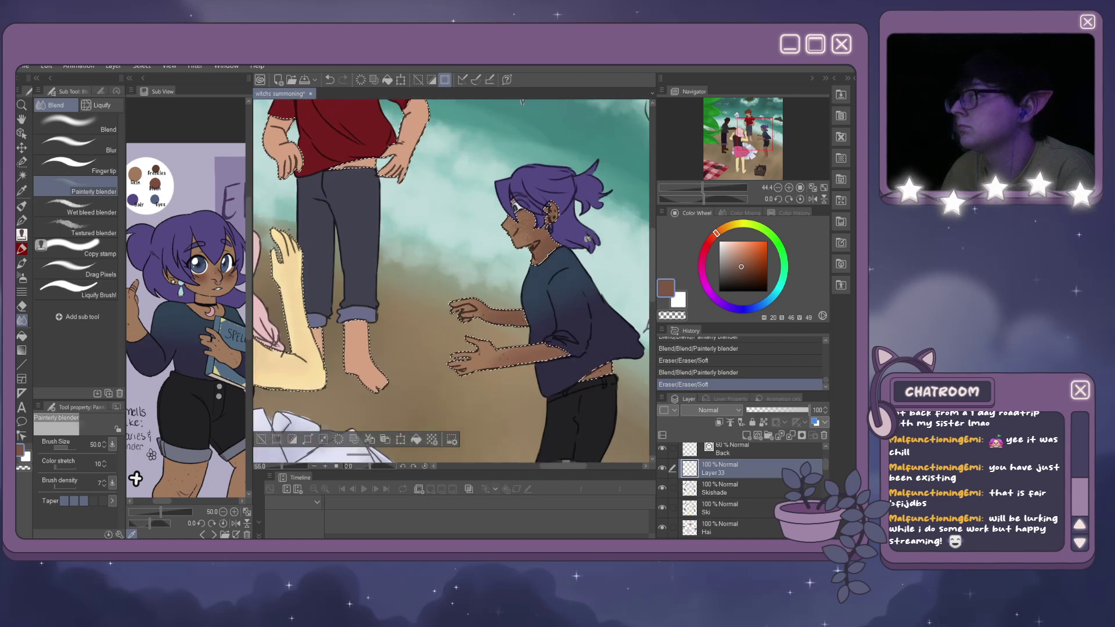
{"action": "scroll", "coordinate": [565, 207], "scroll_direction": "up", "scroll_amount": 5}
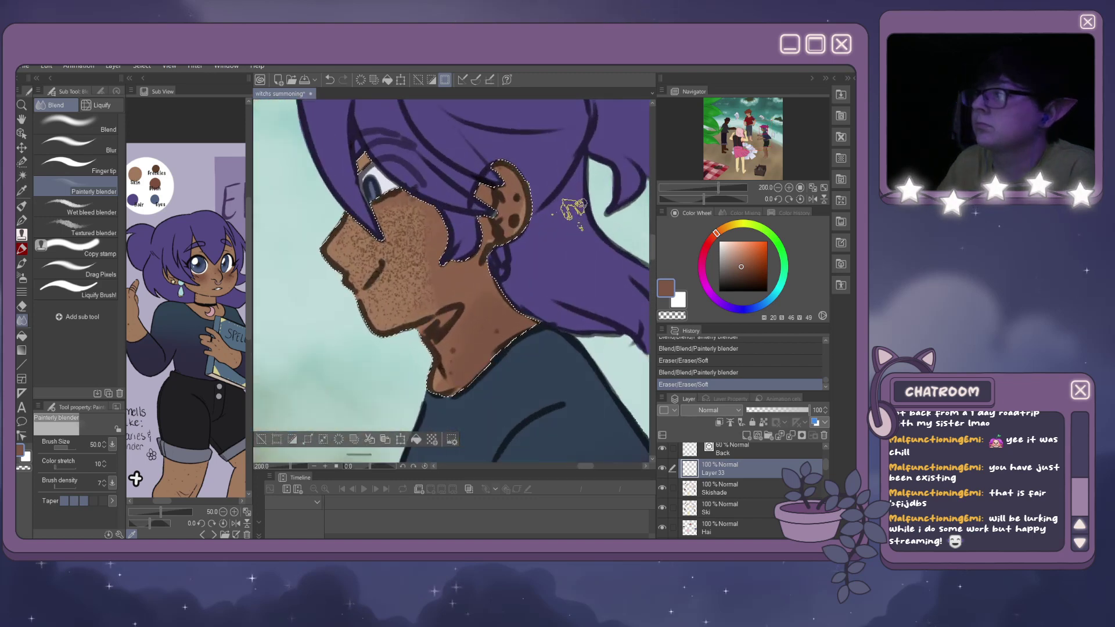
{"action": "left_click", "coordinate": [413, 256]}
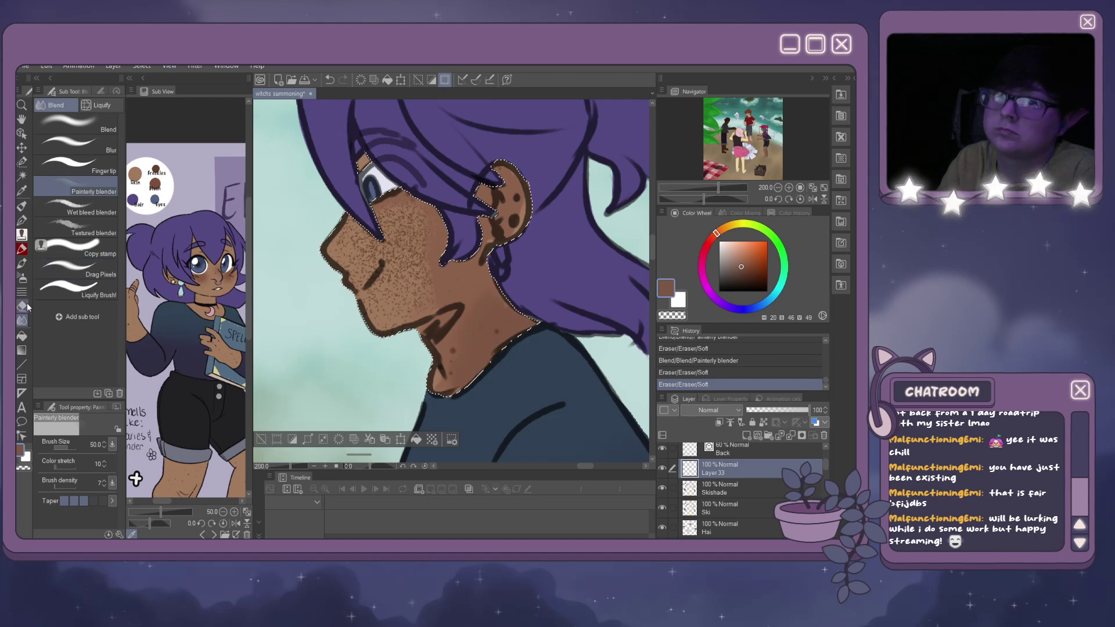
{"action": "left_click", "coordinate": [25, 306]}
{"action": "left_click", "coordinate": [401, 245]}
{"action": "left_click", "coordinate": [700, 491]}
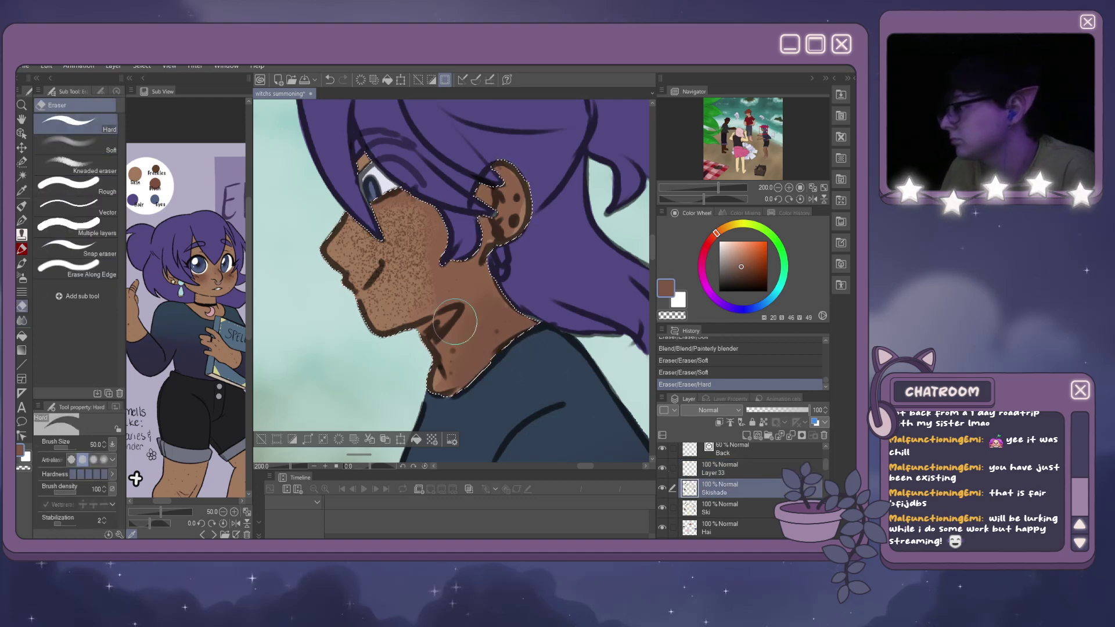
{"action": "left_click_drag", "start_coordinate": [399, 245], "coordinate": [483, 358]}
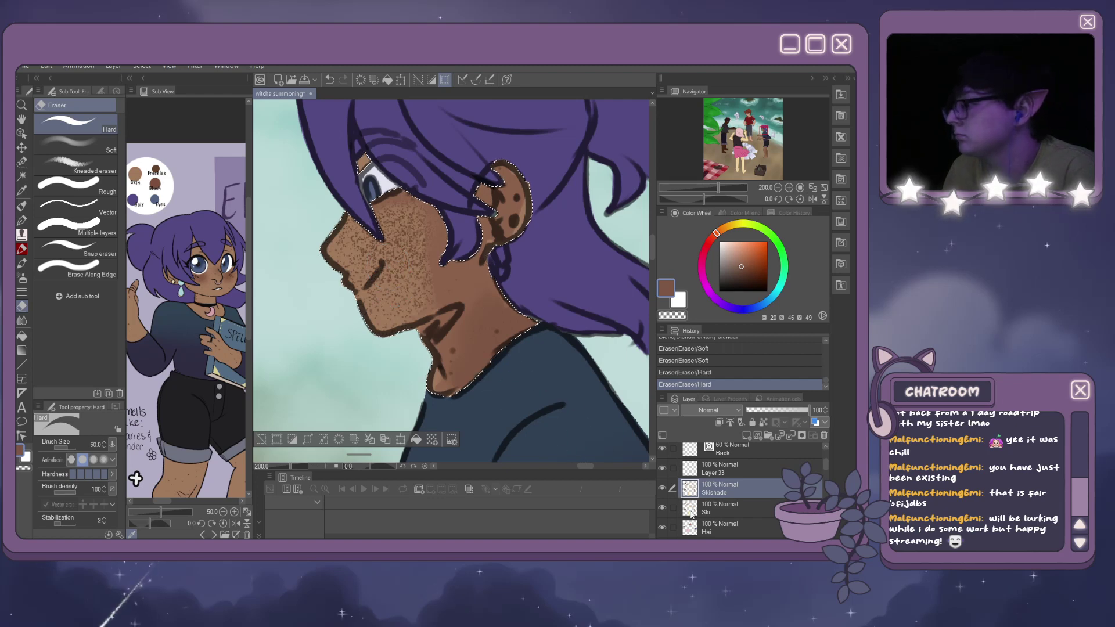
{"action": "left_click", "coordinate": [696, 509]}
{"action": "key", "text": "ctrl+z"}
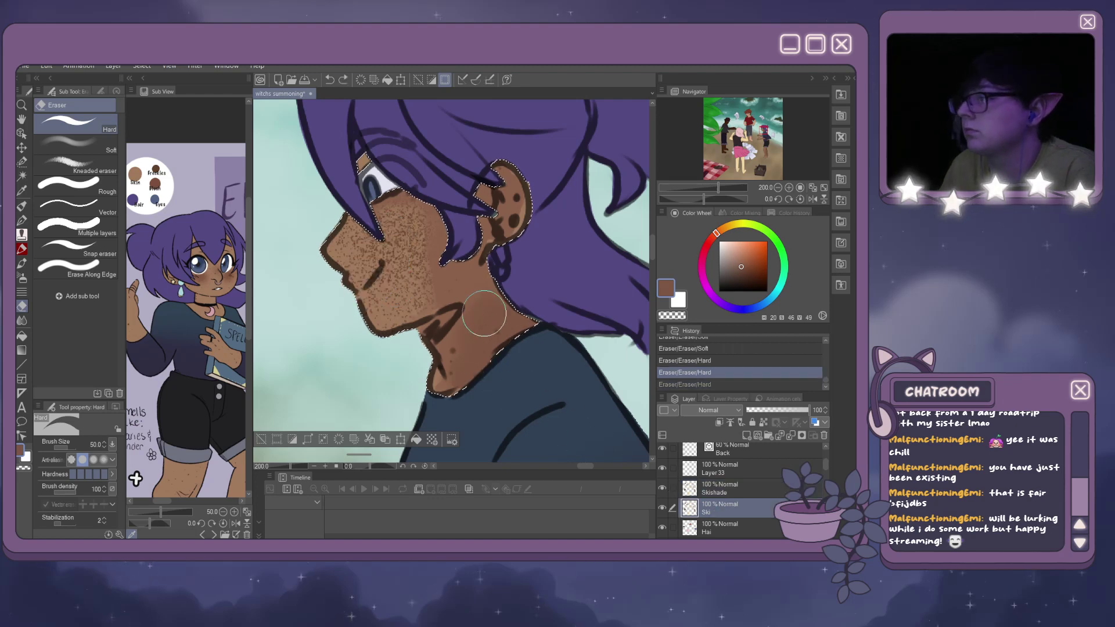
Hide the Skishade layer and paint over the face and neck speckles on the Ski layer with a size 40 pen in the reference skin tone.
{"action": "left_click", "coordinate": [662, 489]}
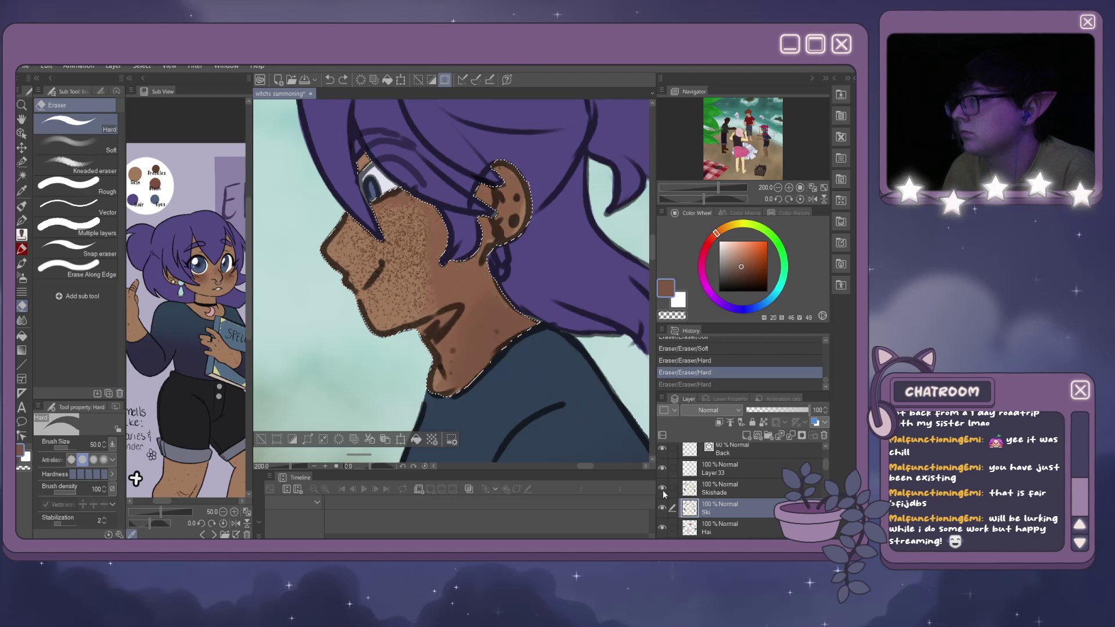
{"action": "left_click", "coordinate": [663, 509]}
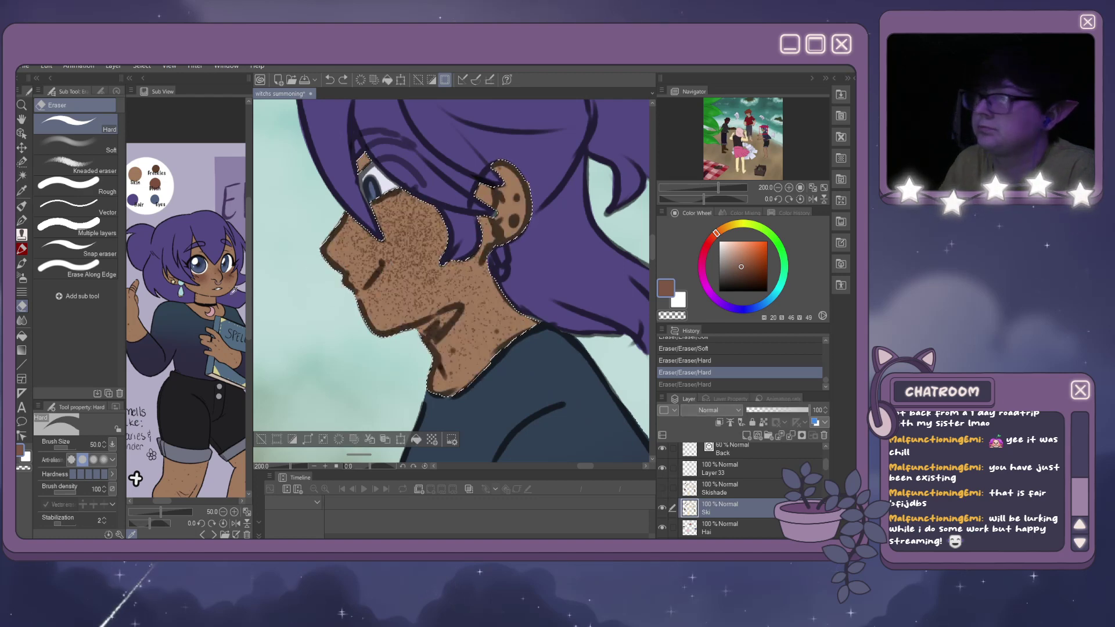
{"action": "left_click", "coordinate": [138, 305]}
{"action": "key", "text": "ctrl+y"}
{"action": "key", "text": "ctrl+z"}
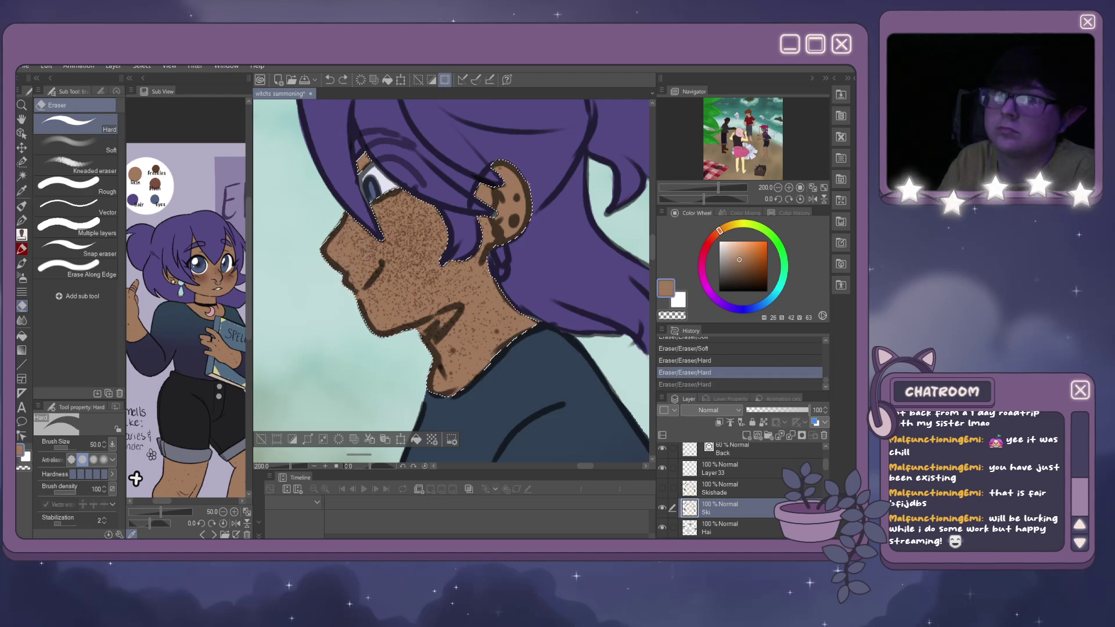
{"action": "left_click", "coordinate": [22, 221]}
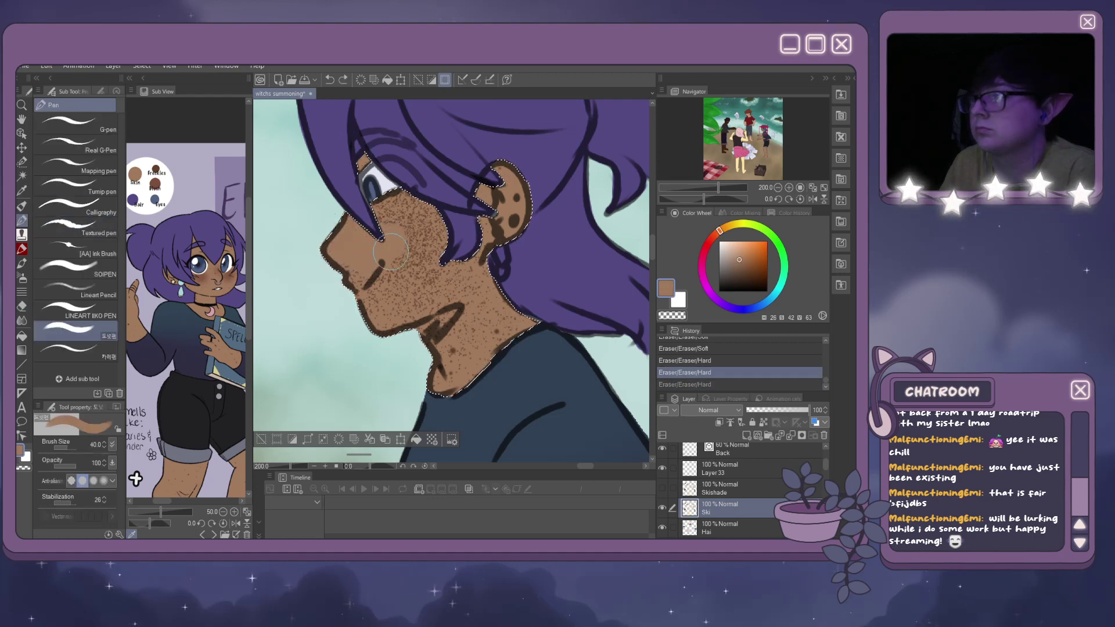
{"action": "left_click_drag", "start_coordinate": [470, 365], "coordinate": [477, 330]}
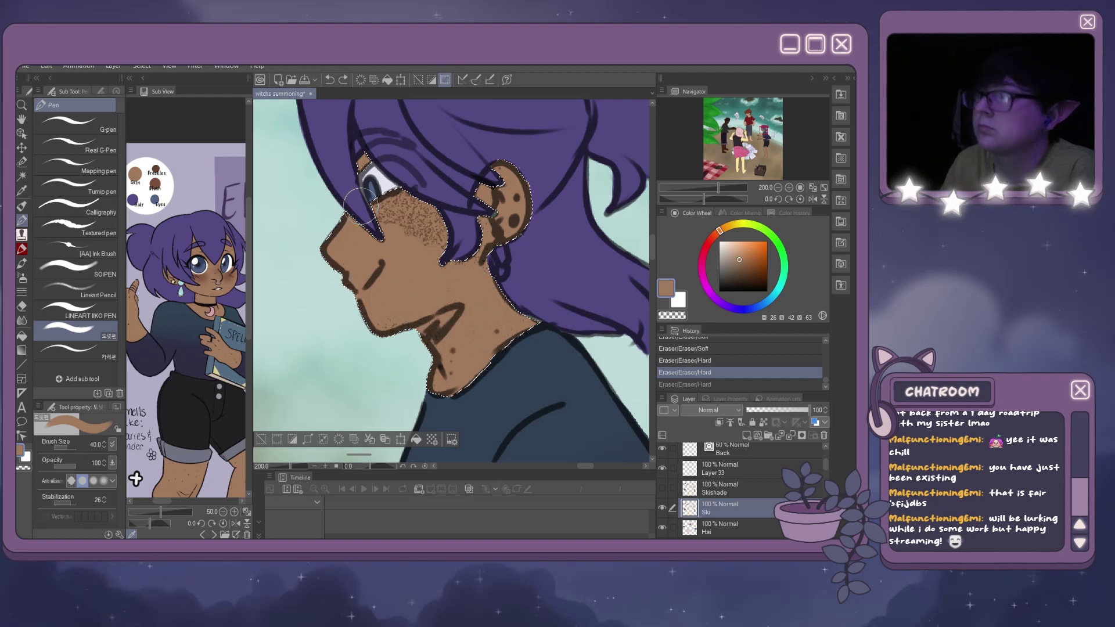
{"action": "mouse_move", "coordinate": [449, 220]}
{"action": "left_mouse_down"}
{"action": "mouse_move", "coordinate": [443, 298]}
{"action": "mouse_move", "coordinate": [470, 293]}
{"action": "mouse_move", "coordinate": [461, 352]}
{"action": "mouse_move", "coordinate": [423, 259]}
{"action": "mouse_move", "coordinate": [364, 349]}
{"action": "mouse_move", "coordinate": [417, 320]}
{"action": "mouse_move", "coordinate": [424, 283]}
{"action": "mouse_move", "coordinate": [449, 279]}
{"action": "mouse_move", "coordinate": [493, 323]}
{"action": "left_mouse_up"}
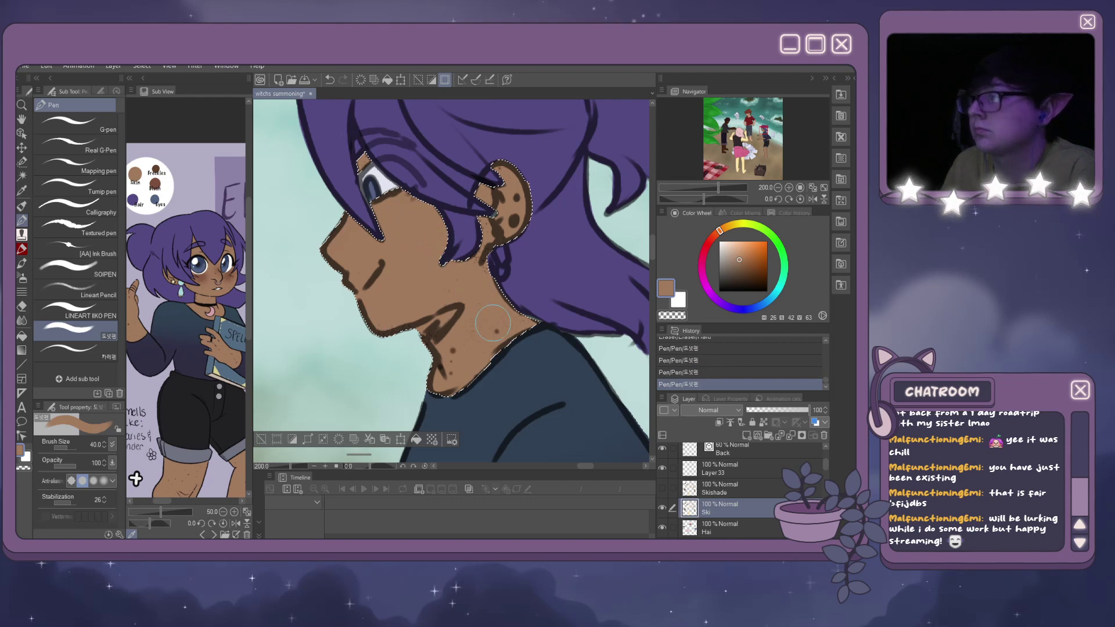
Spray dark brown freckles sampled from the reference onto the face and neck on Layer 33, enlarging the Spray airbrush to 250, and show Skishade again.
{"action": "left_click", "coordinate": [702, 493]}
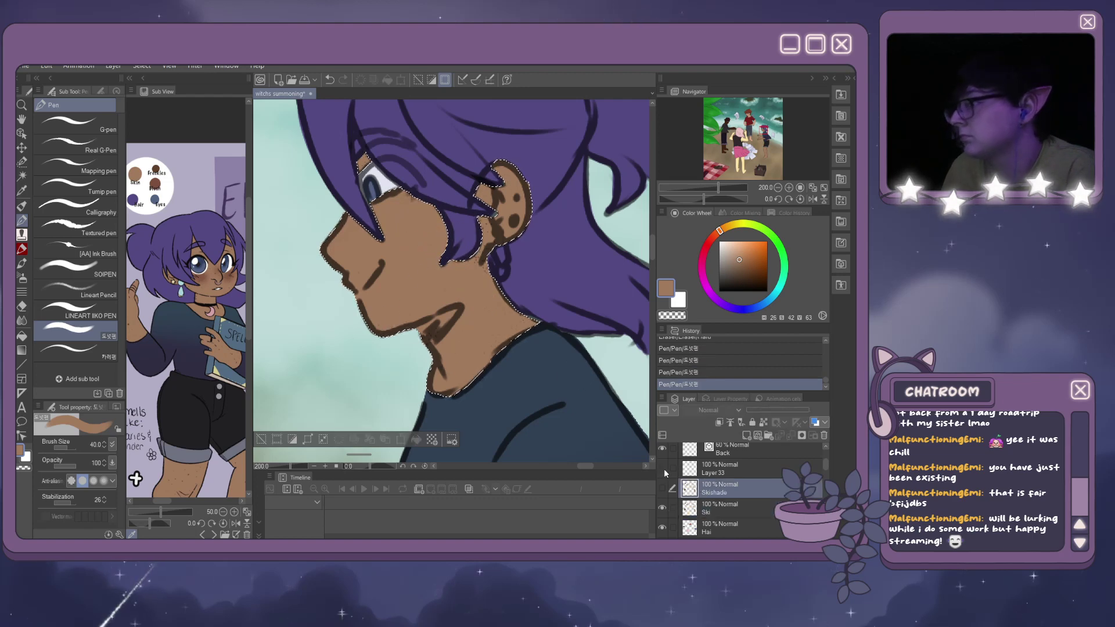
{"action": "left_click", "coordinate": [667, 469]}
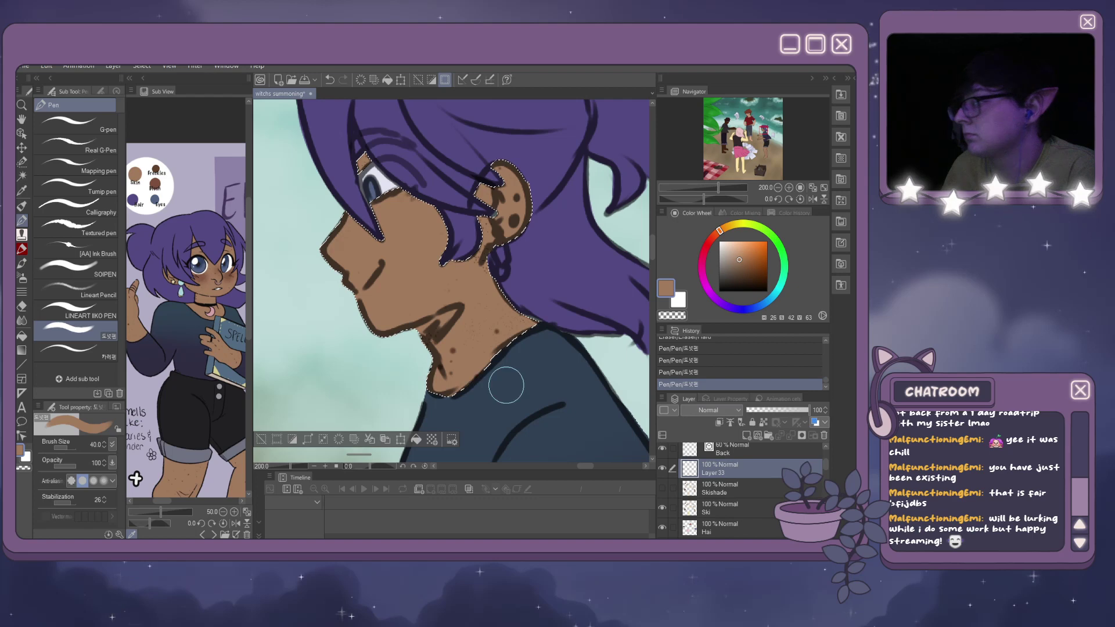
{"action": "left_click", "coordinate": [22, 278]}
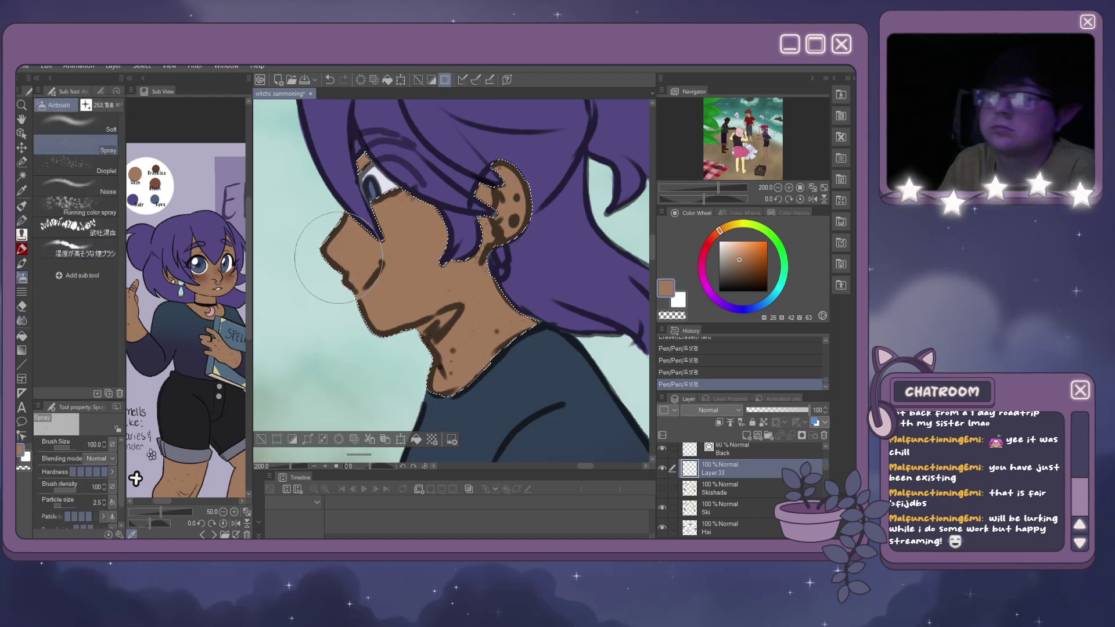
{"action": "left_click", "coordinate": [157, 181]}
{"action": "left_click", "coordinate": [157, 170]}
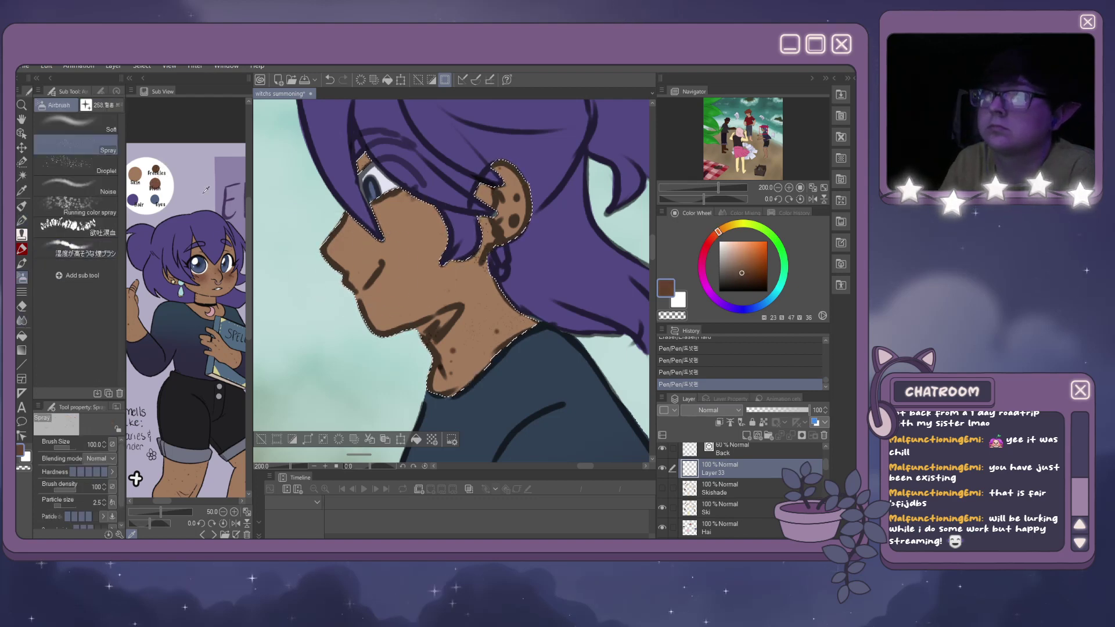
{"action": "left_click_drag", "start_coordinate": [408, 239], "coordinate": [384, 227]}
{"action": "left_click_drag", "start_coordinate": [384, 300], "coordinate": [416, 209]}
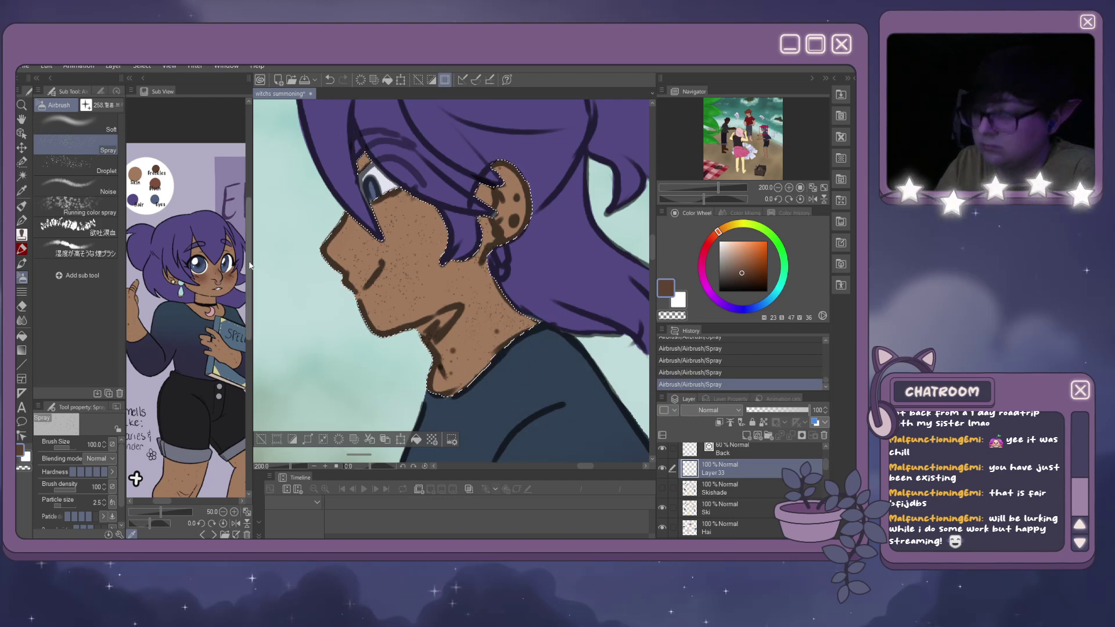
{"action": "left_click", "coordinate": [413, 244]}
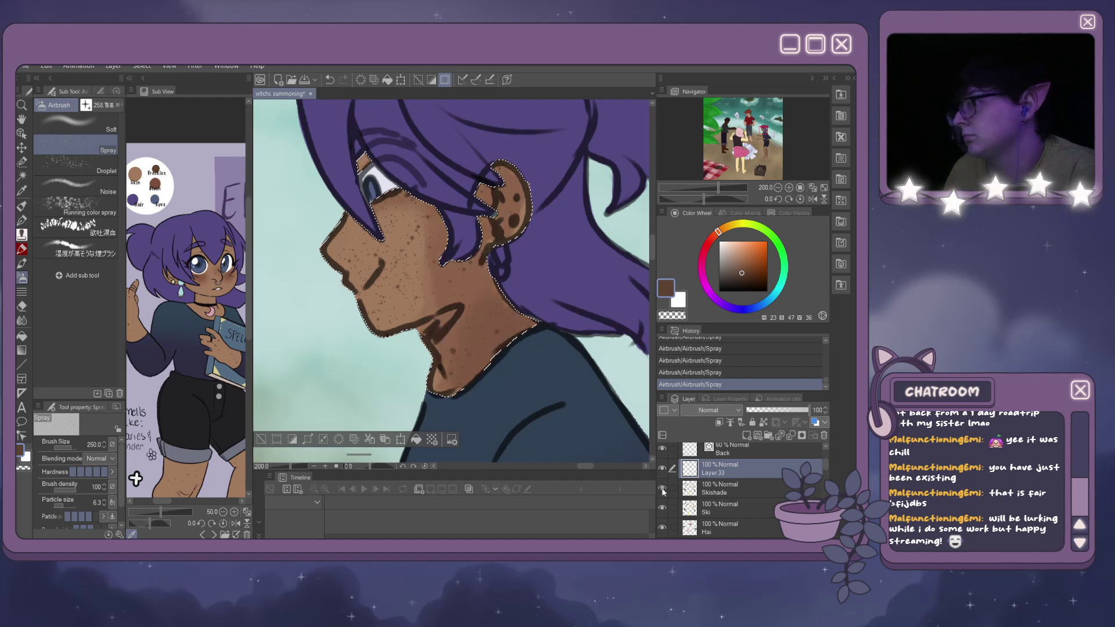
Soften the purple-haired figure's face shading on the Skishade layer with the size 50 Painterly blender.
{"action": "left_click", "coordinate": [682, 493]}
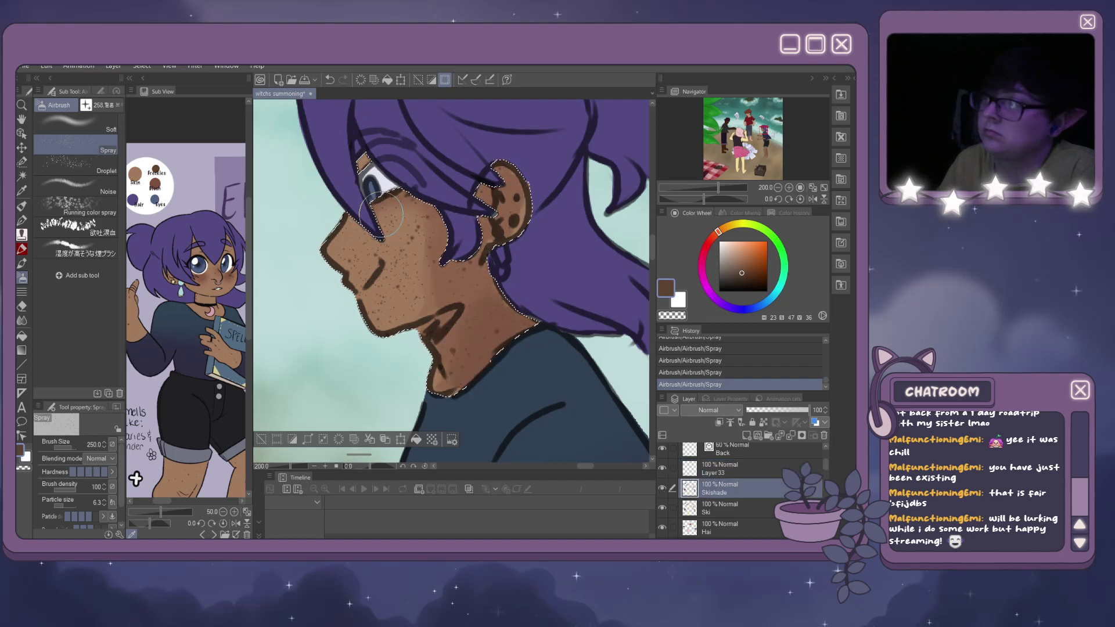
{"action": "left_click", "coordinate": [22, 320]}
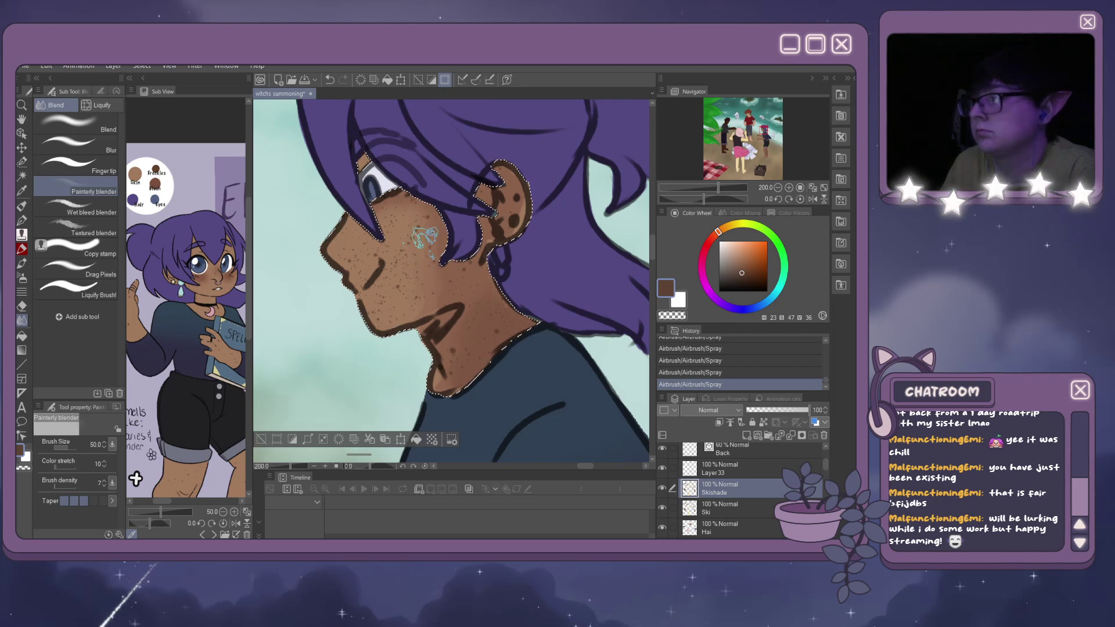
{"action": "left_click_drag", "start_coordinate": [417, 199], "coordinate": [377, 342]}
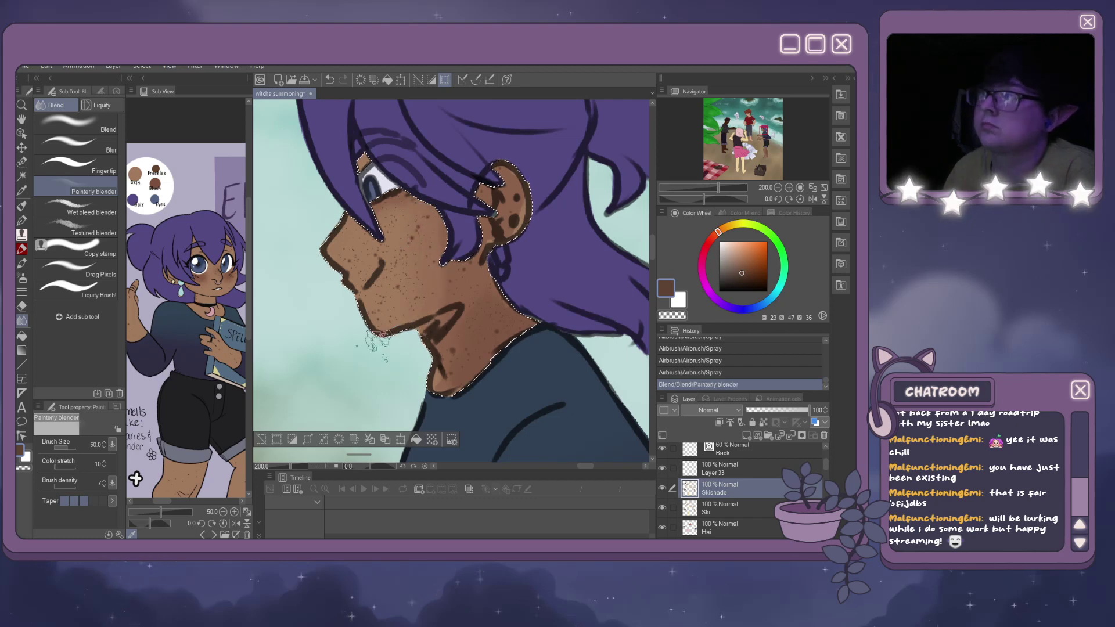
Select Layer 33, bring up the red-haired character's reference sheet and sample the brown freckle colour from its face.
{"action": "scroll", "coordinate": [374, 341], "scroll_direction": "down", "scroll_amount": 3}
{"action": "scroll", "coordinate": [211, 335], "scroll_direction": "down", "scroll_amount": 3}
{"action": "scroll", "coordinate": [211, 314], "scroll_direction": "down", "scroll_amount": 3}
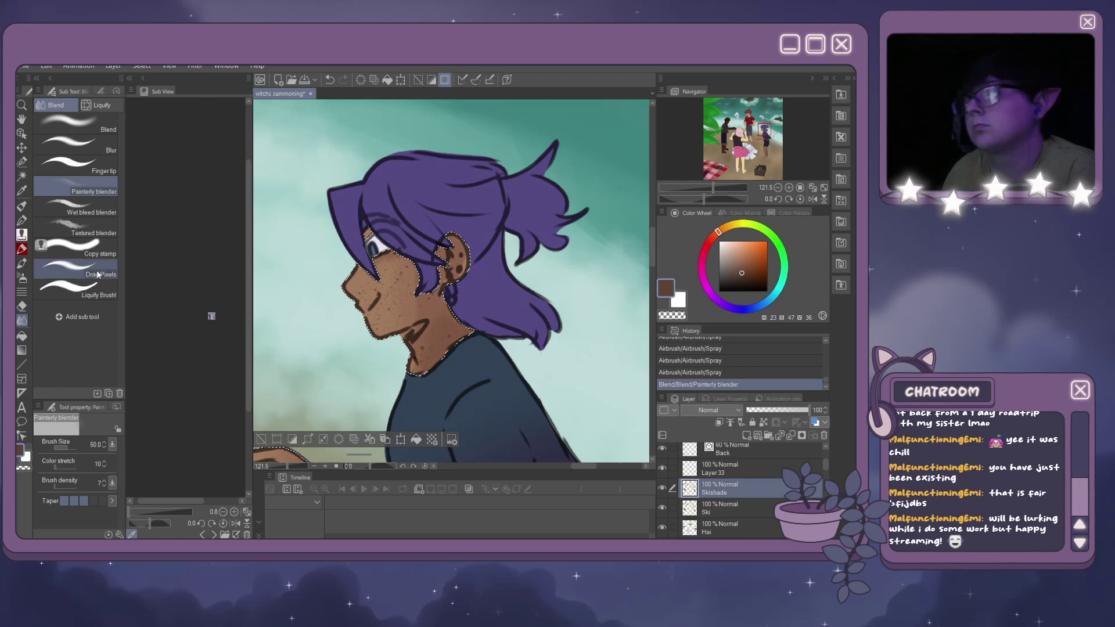
{"action": "scroll", "coordinate": [572, 272], "scroll_direction": "down", "scroll_amount": 5}
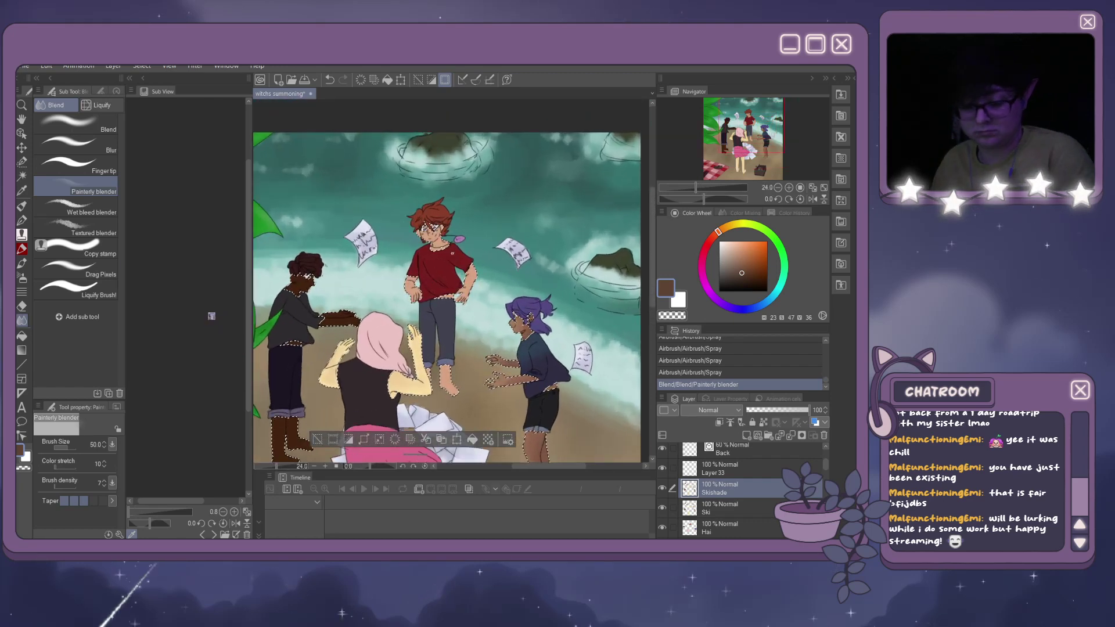
{"action": "left_click", "coordinate": [726, 469]}
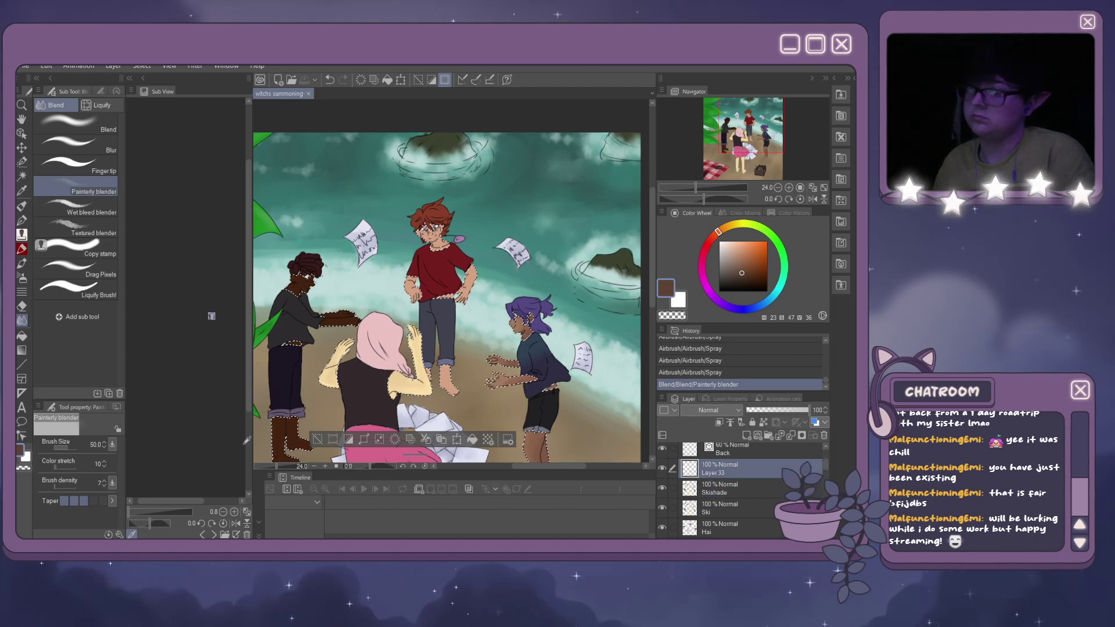
{"action": "scroll", "coordinate": [198, 250], "scroll_direction": "up", "scroll_amount": 5}
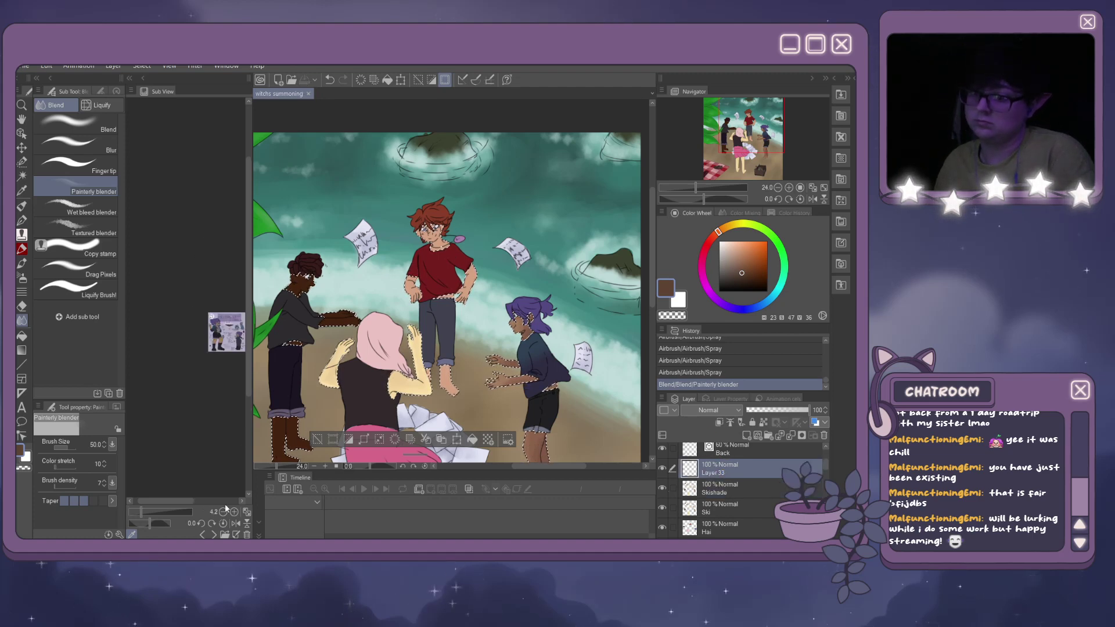
{"action": "left_click", "coordinate": [215, 534]}
{"action": "left_click", "coordinate": [214, 534]}
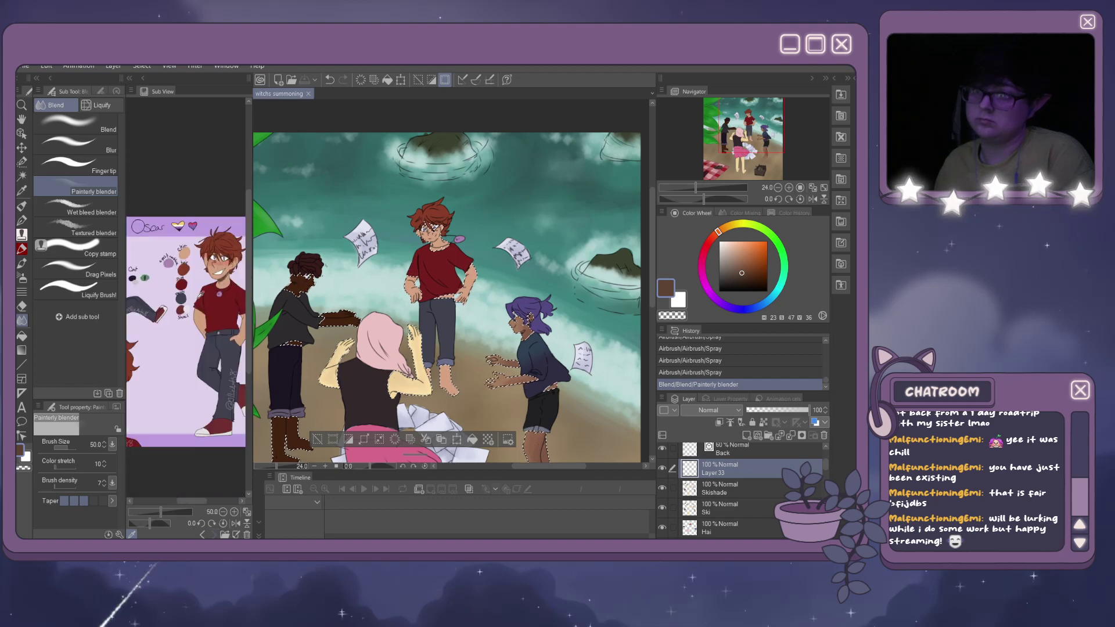
{"action": "scroll", "coordinate": [204, 303], "scroll_direction": "up", "scroll_amount": 10}
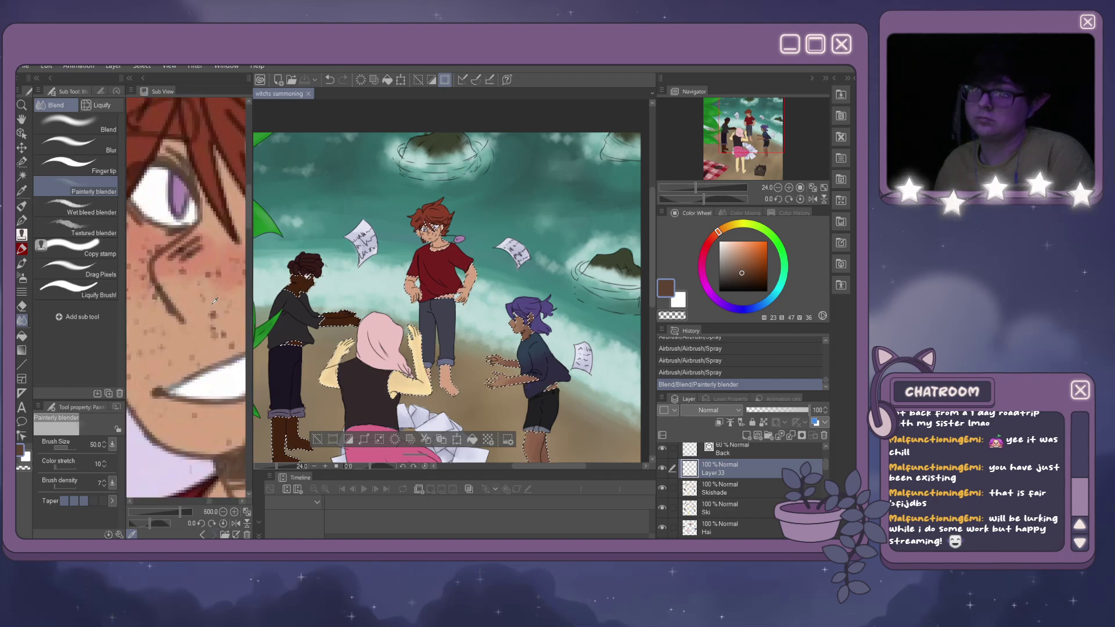
{"action": "scroll", "coordinate": [433, 229], "scroll_direction": "up", "scroll_amount": 5}
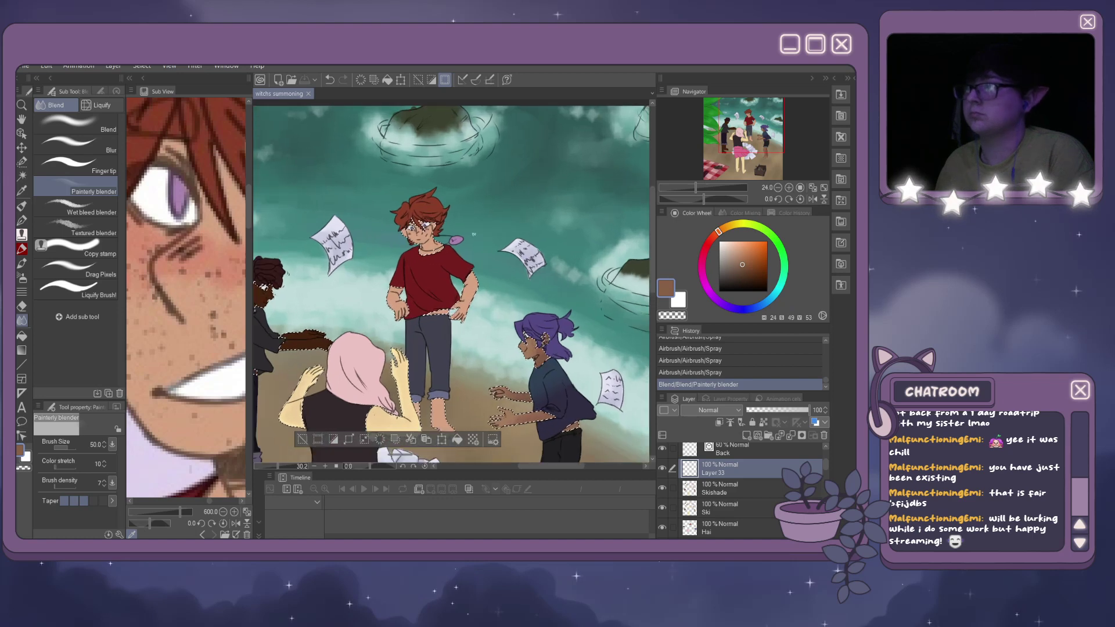
Spray brown freckles over the red-haired figure's face, neck and arms on Layer 33 with the size 250 Spray airbrush.
{"action": "scroll", "coordinate": [440, 231], "scroll_direction": "up", "scroll_amount": 5}
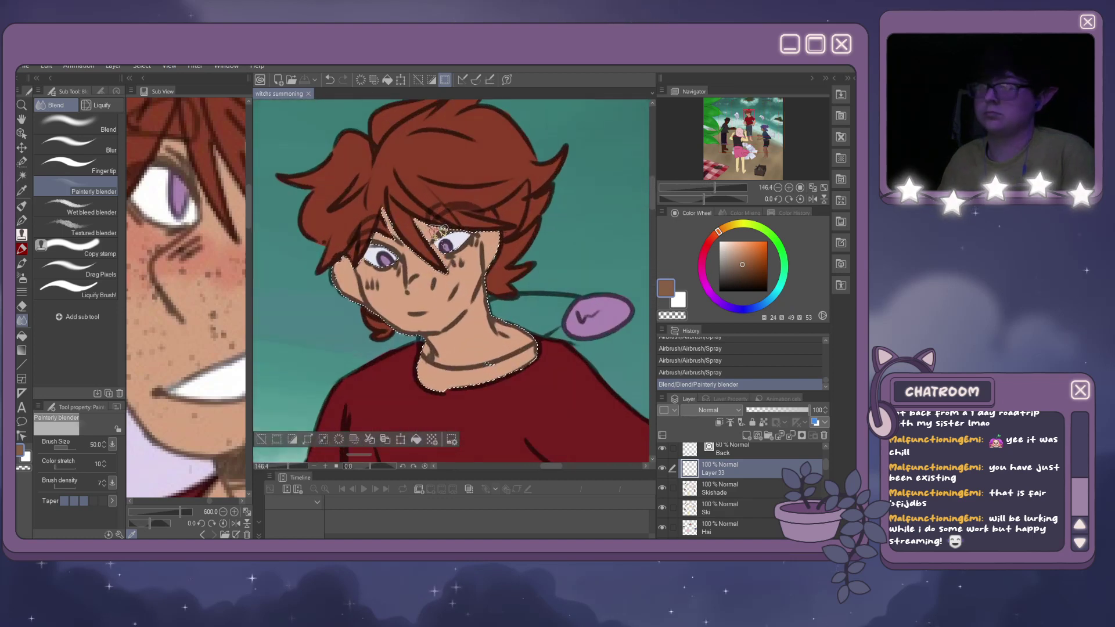
{"action": "left_click", "coordinate": [22, 278]}
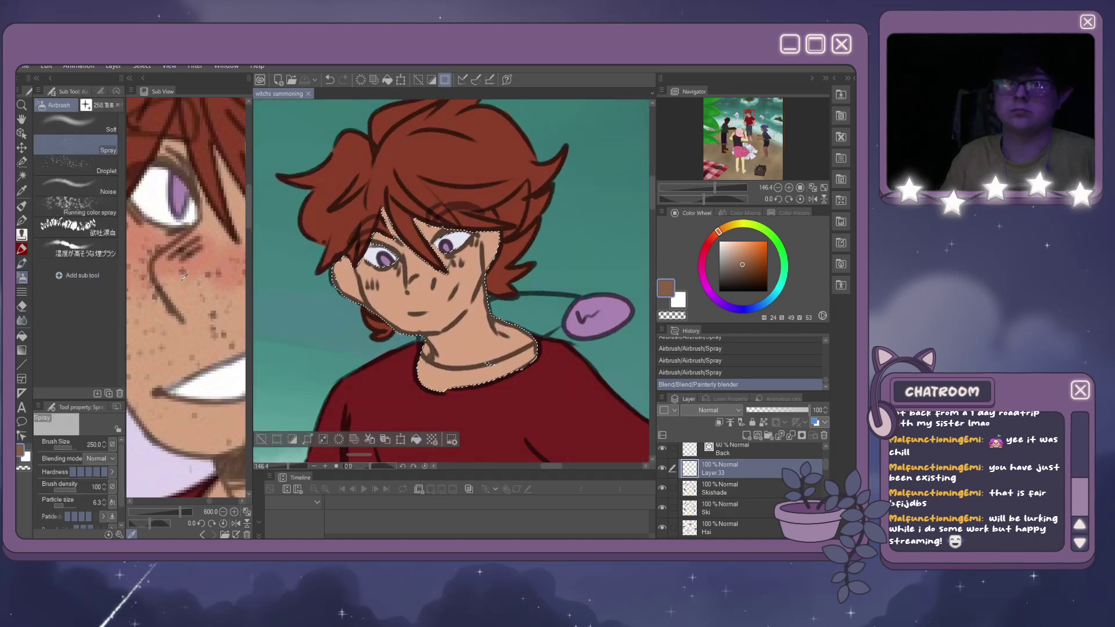
{"action": "left_click", "coordinate": [392, 264]}
{"action": "left_click", "coordinate": [394, 265]}
{"action": "left_click", "coordinate": [472, 272]}
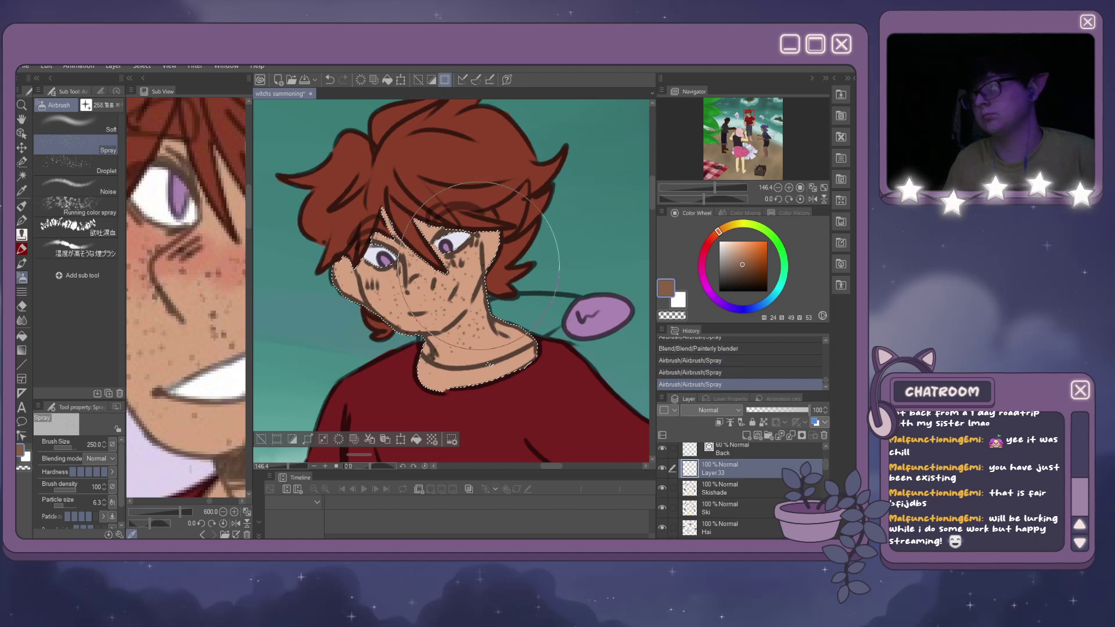
{"action": "left_click", "coordinate": [509, 347]}
{"action": "scroll", "coordinate": [512, 340], "scroll_direction": "down", "scroll_amount": 5}
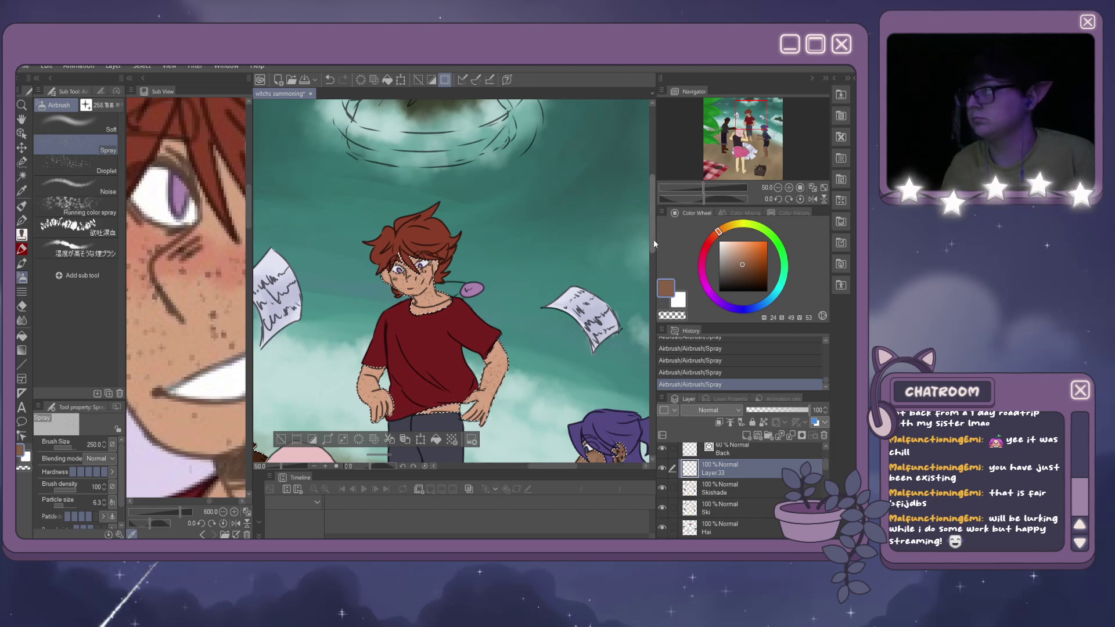
Add freckles to the red-haired figure's foot and erase the stray ones from the pink-haired figure's arm with the hard eraser.
{"action": "scroll", "coordinate": [630, 279], "scroll_direction": "down", "scroll_amount": 5}
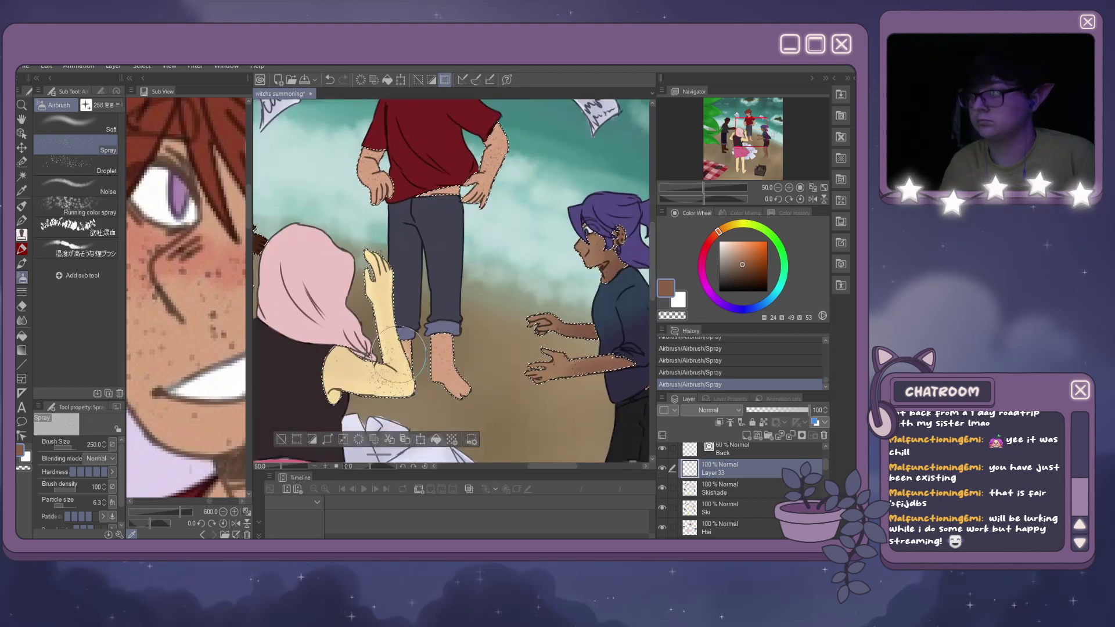
{"action": "key", "text": "ctrl+z"}
{"action": "left_click", "coordinate": [425, 359]}
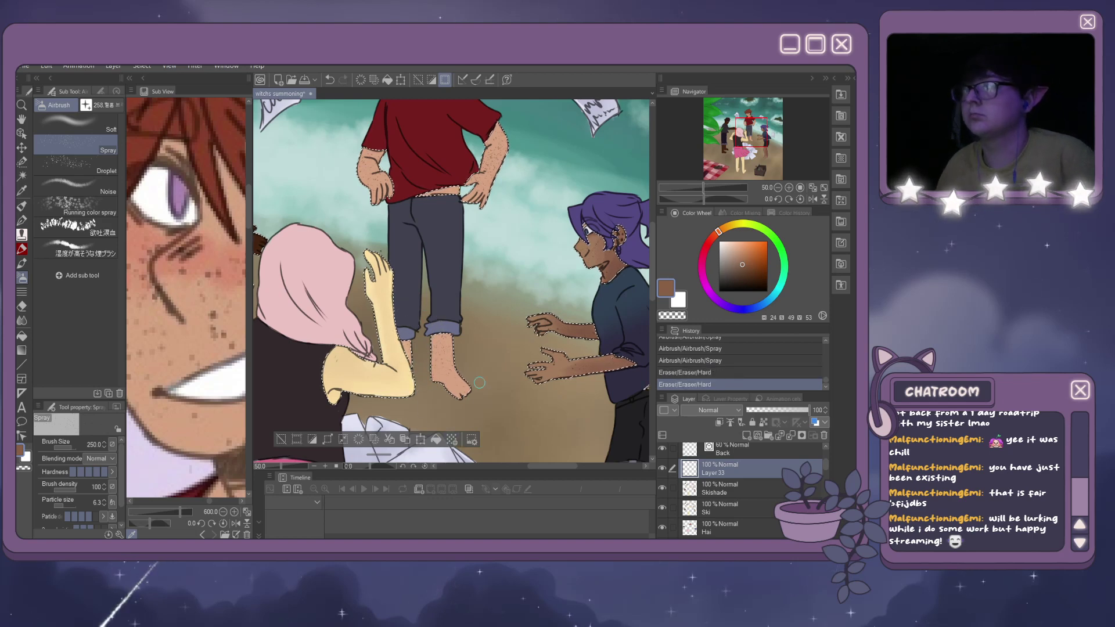
{"action": "scroll", "coordinate": [479, 383], "scroll_direction": "down", "scroll_amount": 2}
{"action": "scroll", "coordinate": [437, 319], "scroll_direction": "up", "scroll_amount": 2}
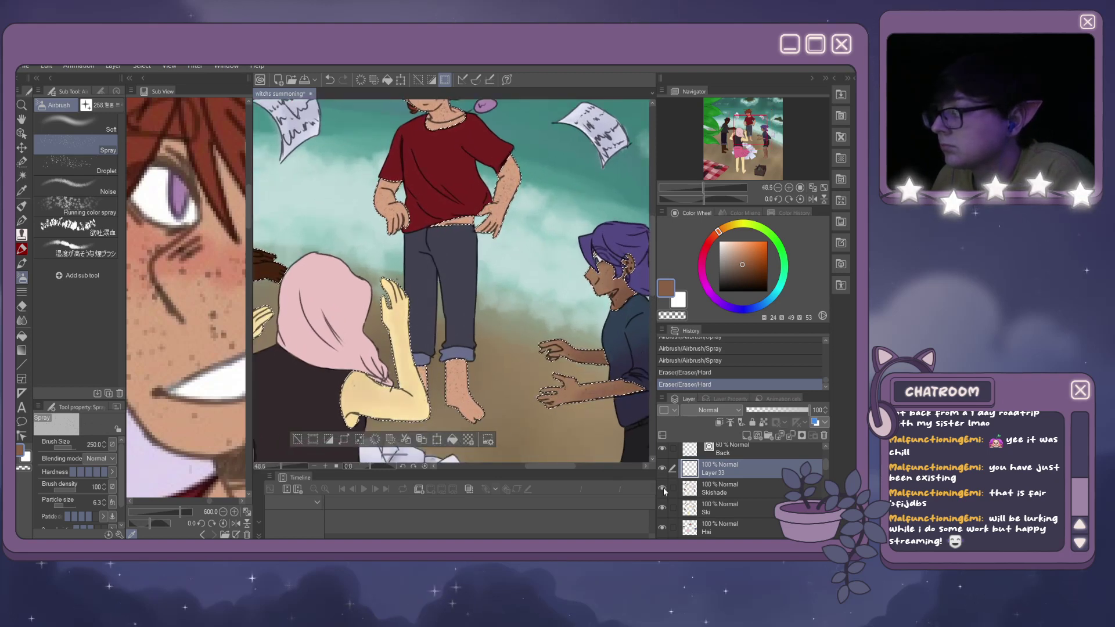
Spray finer brown freckles over the red-haired figure's face and neck on Layer 33 with the Spray airbrush at size 100.
{"action": "scroll", "coordinate": [483, 121], "scroll_direction": "down", "scroll_amount": 4}
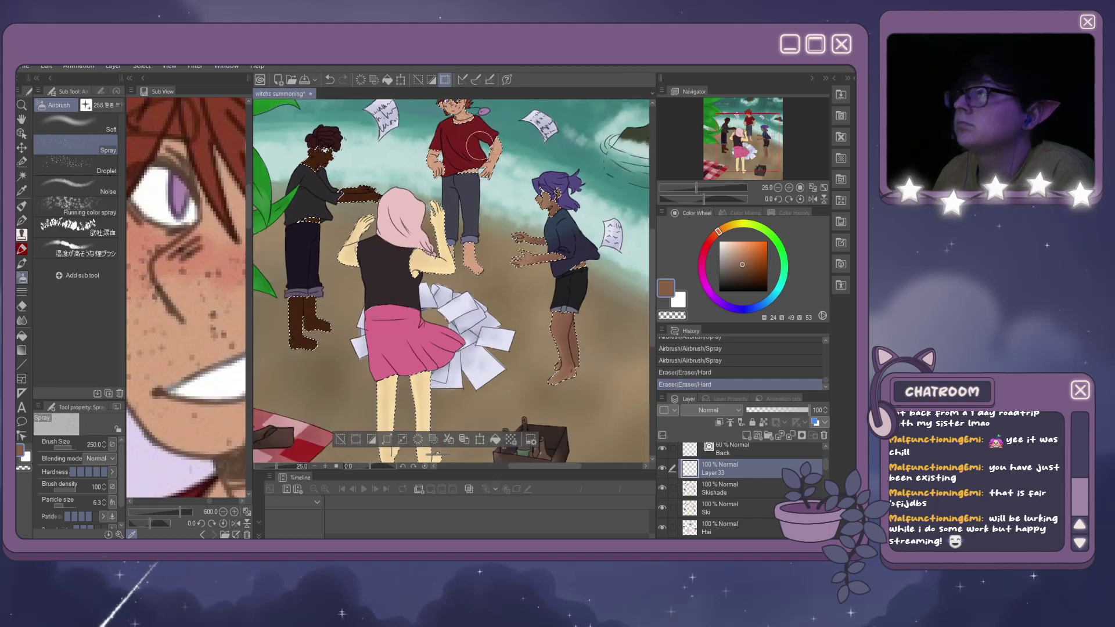
{"action": "scroll", "coordinate": [468, 113], "scroll_direction": "up", "scroll_amount": 2}
{"action": "scroll", "coordinate": [467, 110], "scroll_direction": "up", "scroll_amount": 6}
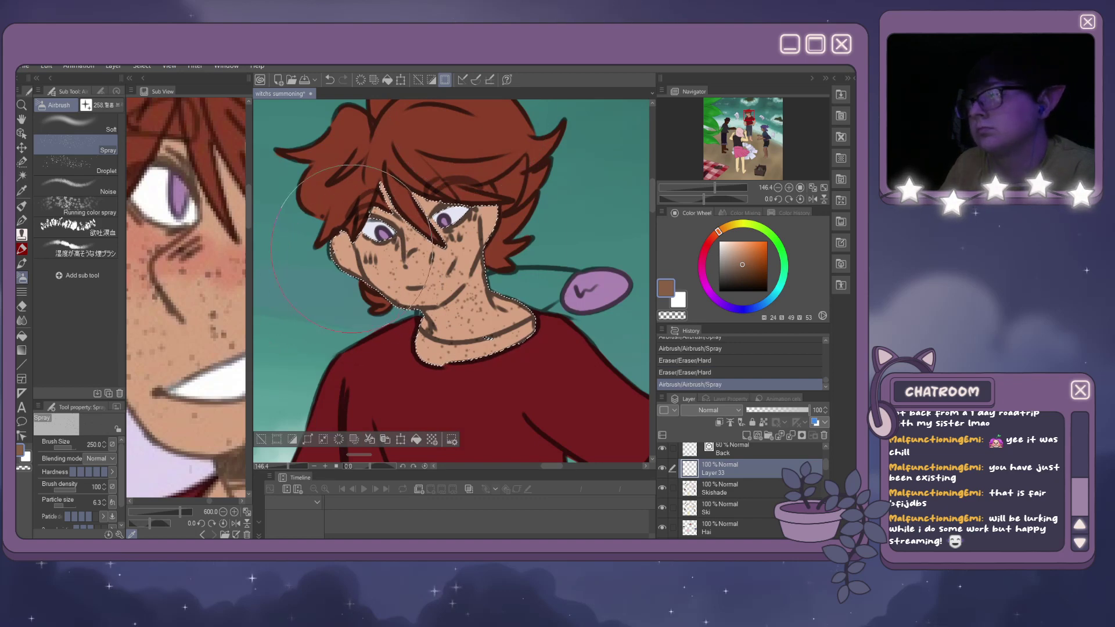
{"action": "key", "text": "bracketleft"}
{"action": "key", "text": "bracketleft"}
{"action": "key", "text": "bracketleft"}
{"action": "key", "text": "bracketleft"}
{"action": "key", "text": "bracketleft"}
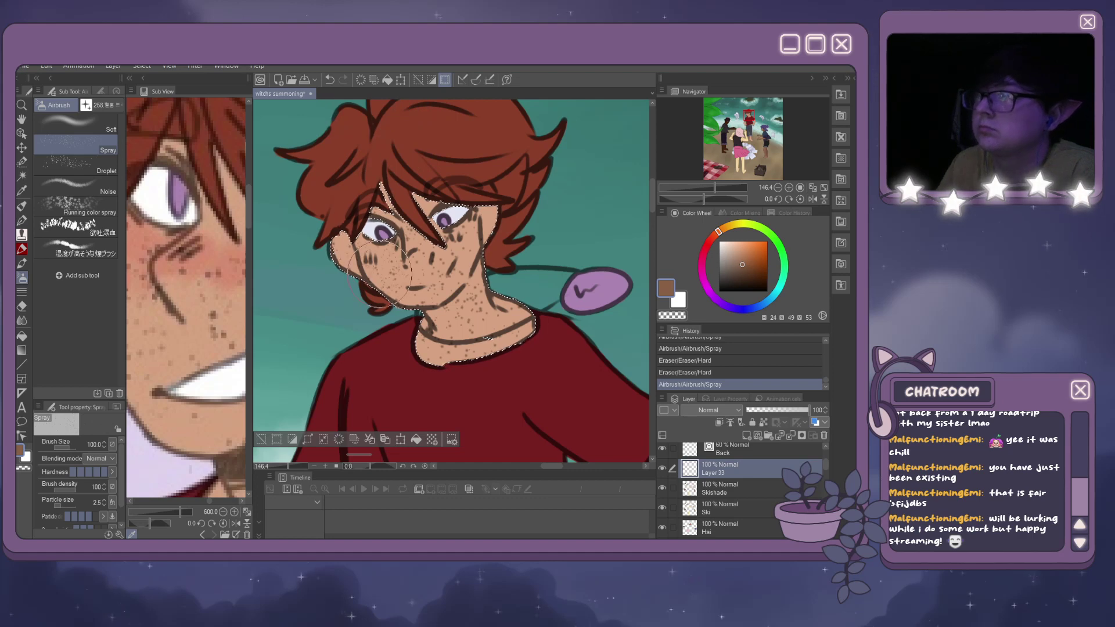
{"action": "left_click_drag", "start_coordinate": [503, 344], "coordinate": [413, 352]}
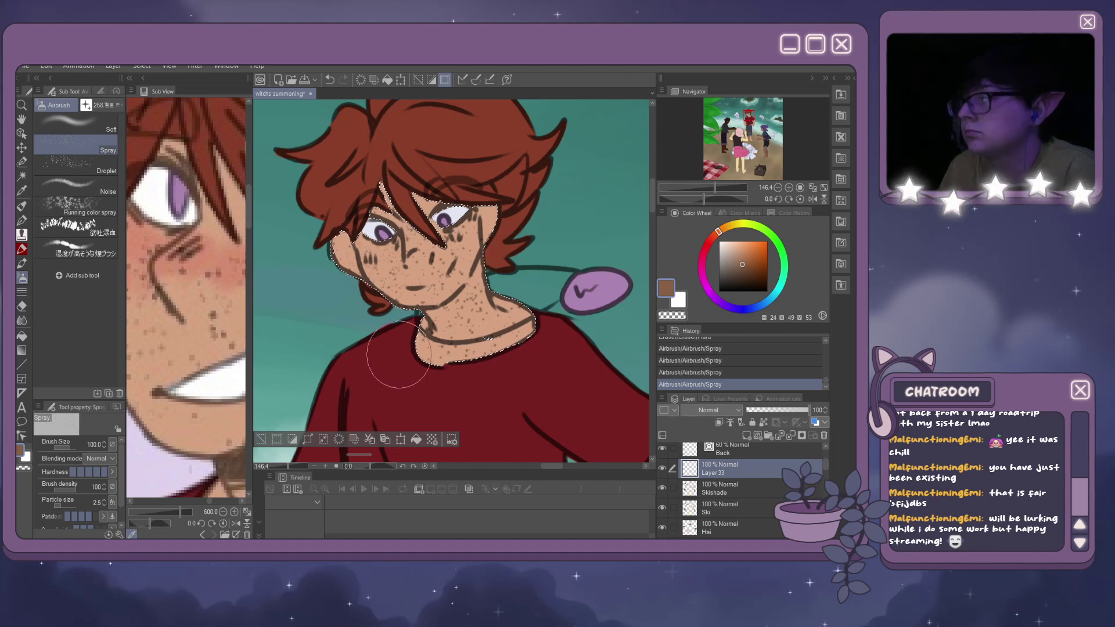
{"action": "scroll", "coordinate": [378, 284], "scroll_direction": "down", "scroll_amount": 3}
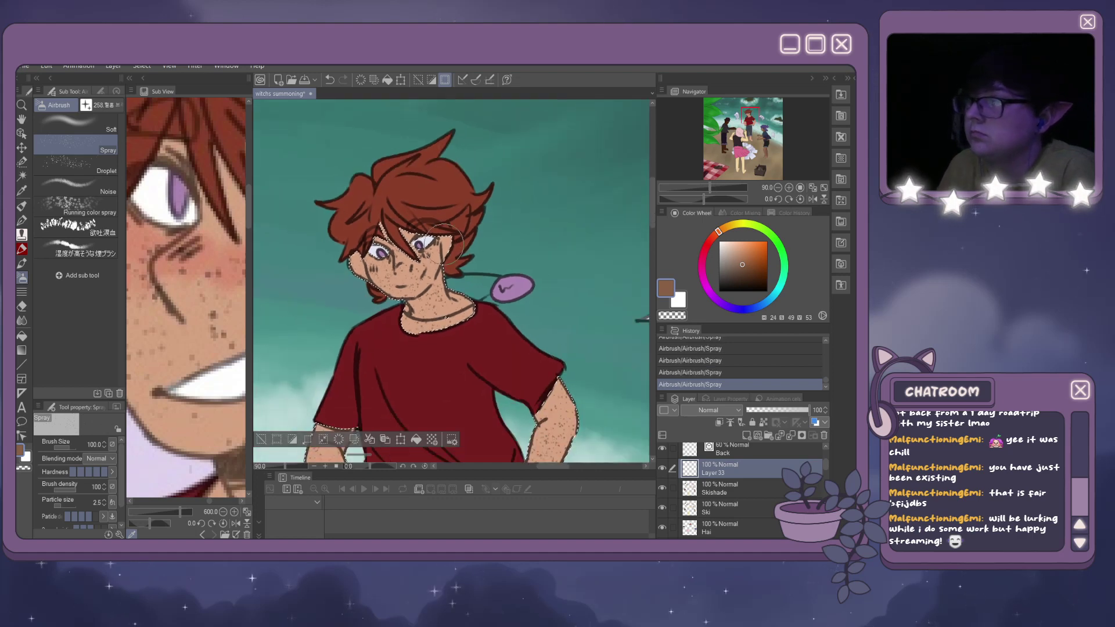
{"action": "scroll", "coordinate": [652, 239], "scroll_direction": "down", "scroll_amount": 5}
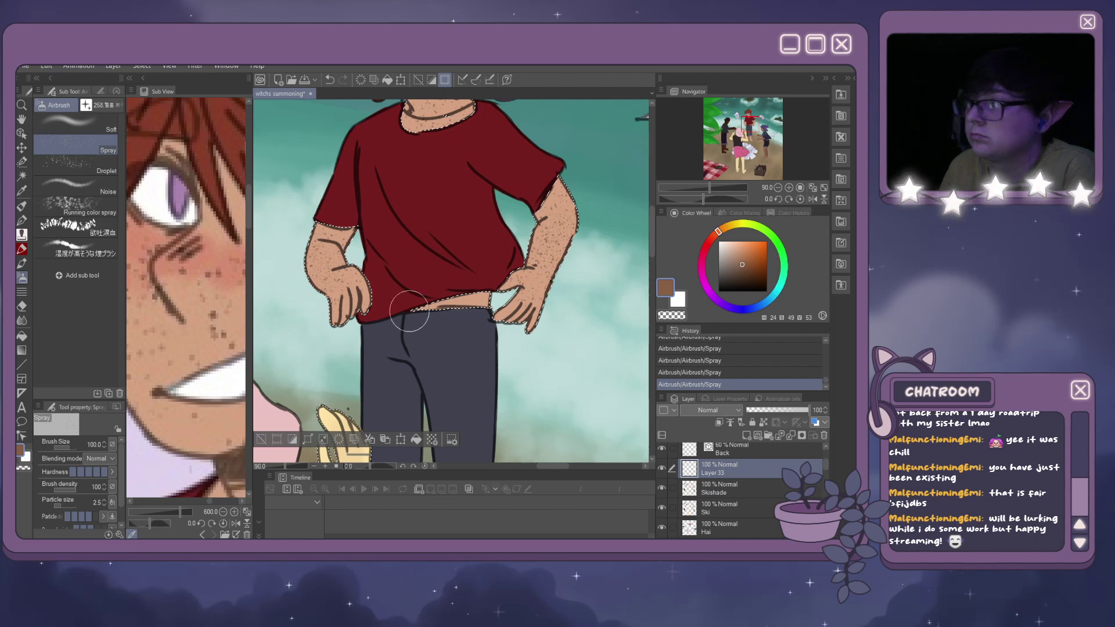
{"action": "scroll", "coordinate": [408, 328], "scroll_direction": "down", "scroll_amount": 5}
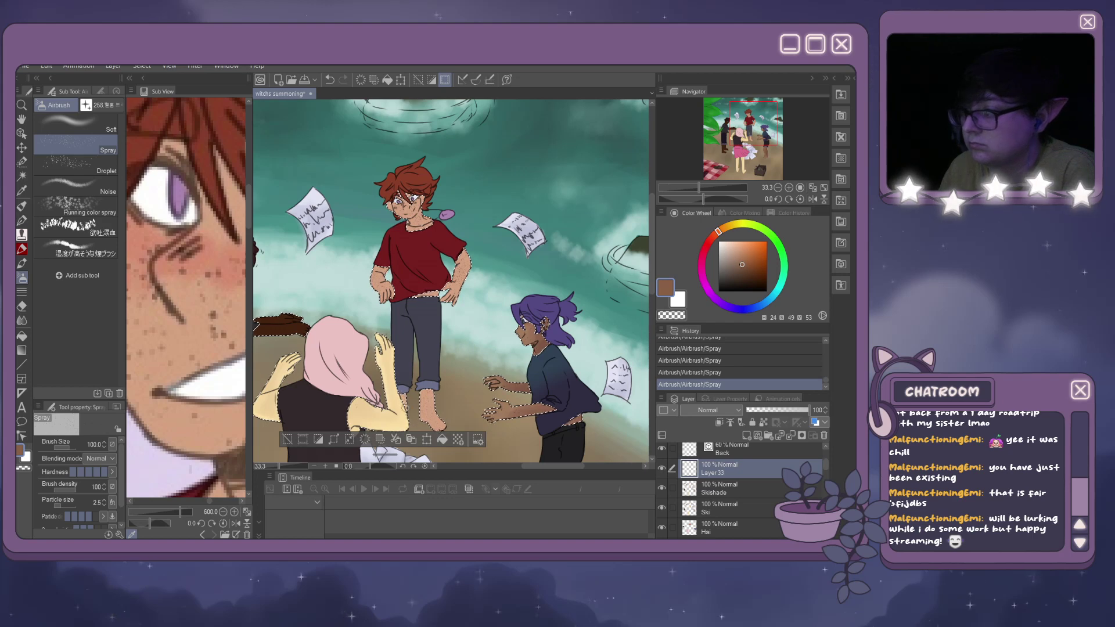
Select the Skishade layer and check the skin of the pink-haired and red-haired figures up close and in the full illustration.
{"action": "left_click", "coordinate": [726, 488]}
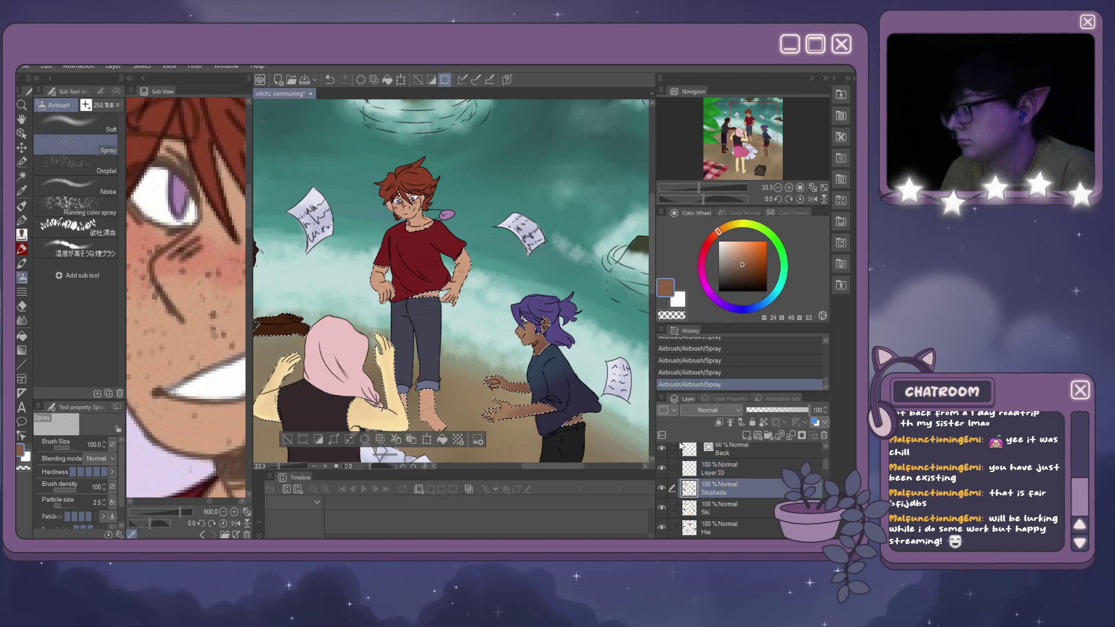
{"action": "scroll", "coordinate": [431, 399], "scroll_direction": "up", "scroll_amount": 1}
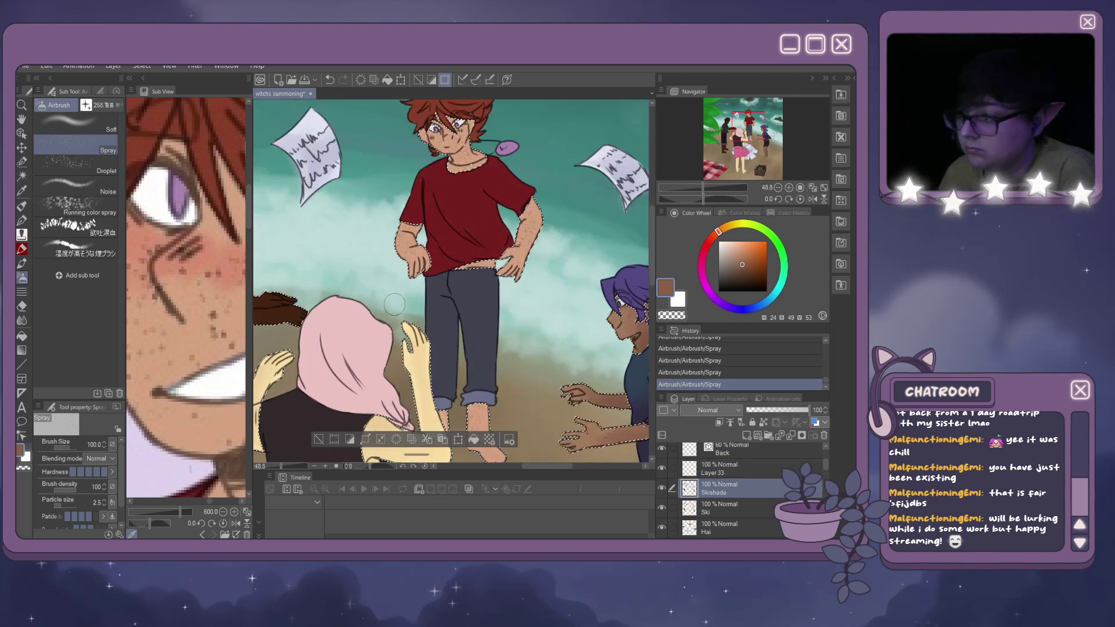
{"action": "scroll", "coordinate": [431, 400], "scroll_direction": "up", "scroll_amount": 2}
{"action": "scroll", "coordinate": [432, 399], "scroll_direction": "up", "scroll_amount": 2}
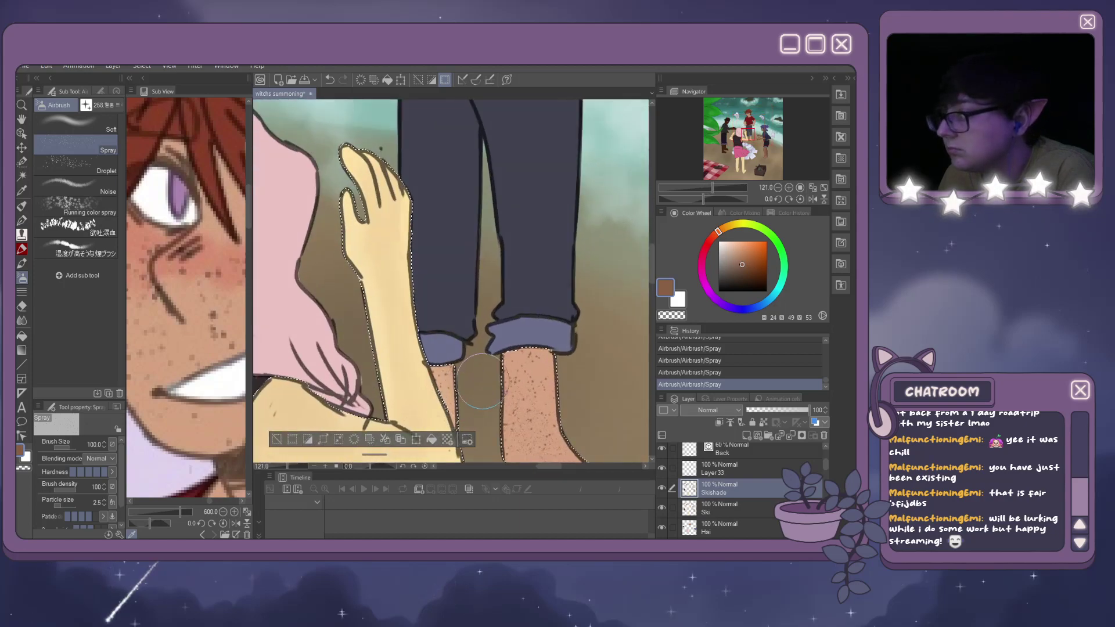
{"action": "scroll", "coordinate": [465, 331], "scroll_direction": "down", "scroll_amount": 3}
{"action": "scroll", "coordinate": [405, 168], "scroll_direction": "down", "scroll_amount": 3}
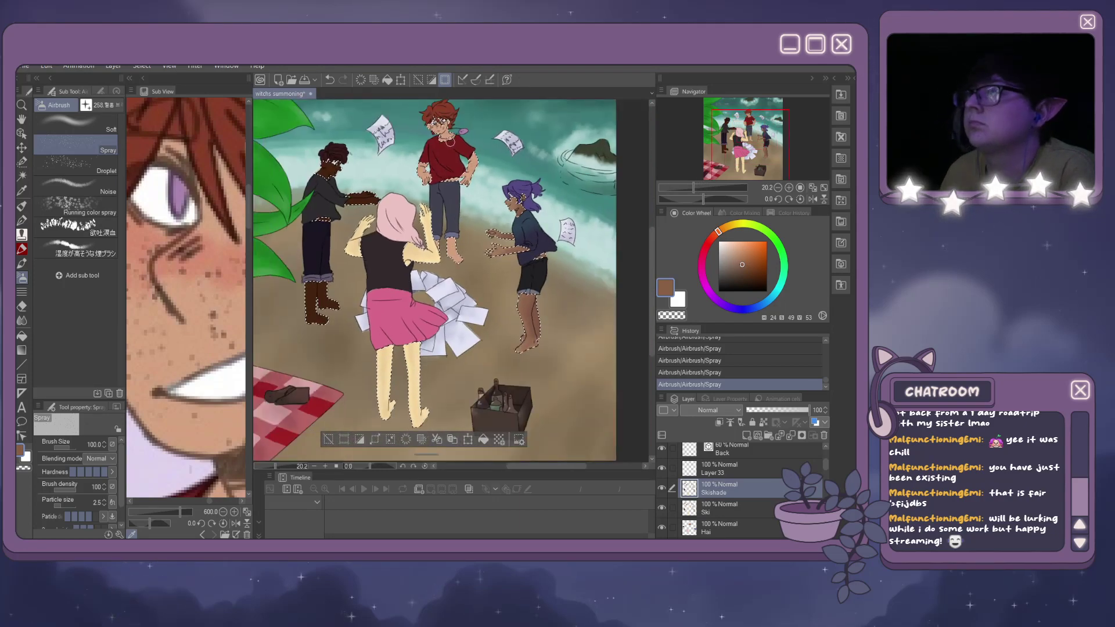
{"action": "scroll", "coordinate": [453, 109], "scroll_direction": "down", "scroll_amount": 2}
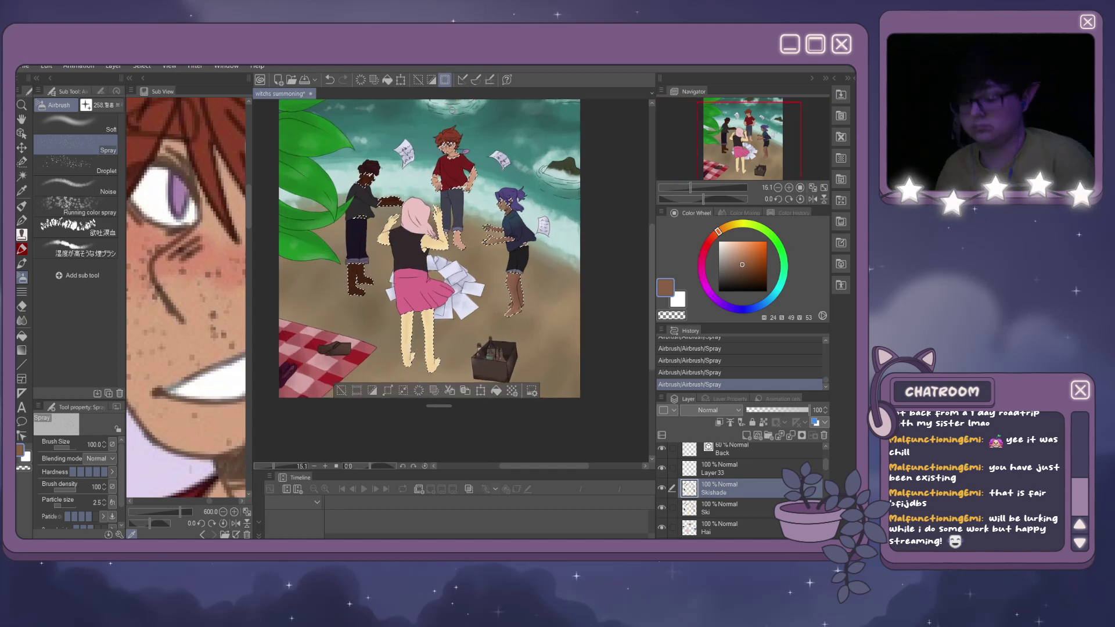